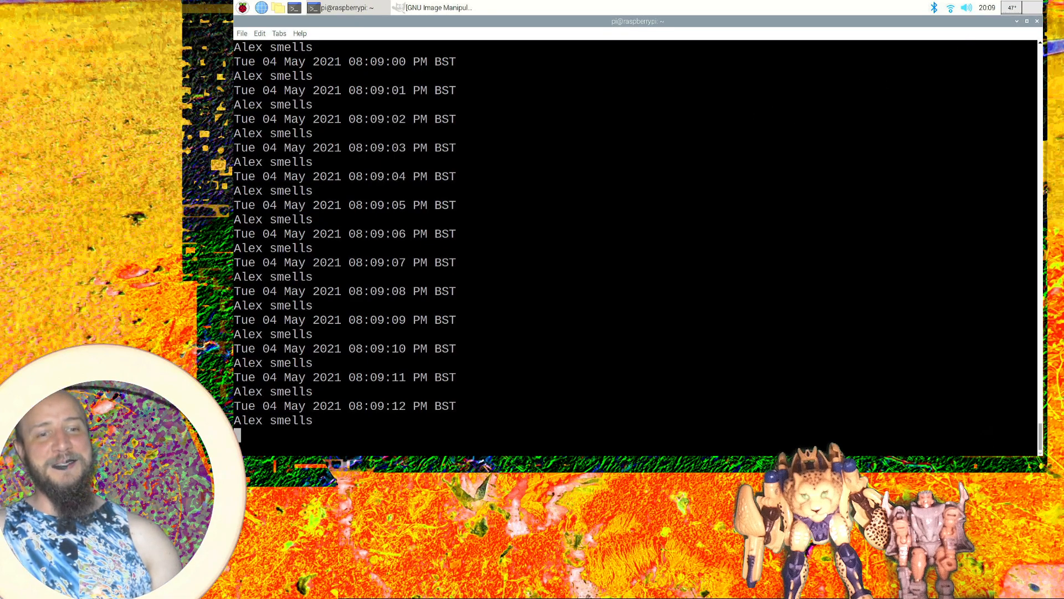
Close the terminal window and launch GNU Image Manipulation Program from the Graphics applications.
{"action": "left_click", "coordinate": [1038, 22]}
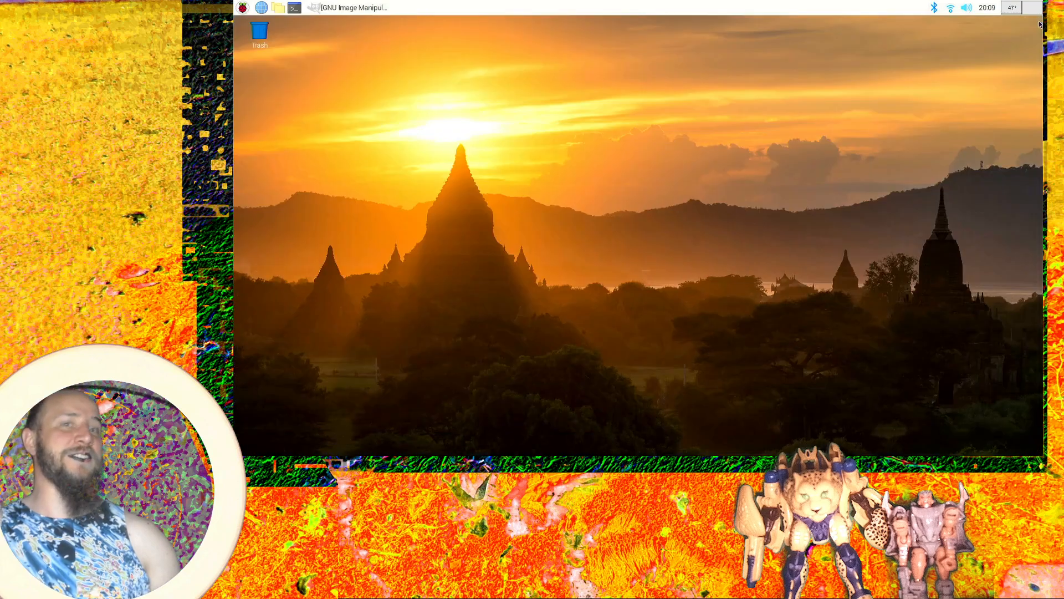
{"action": "left_click", "coordinate": [243, 7]}
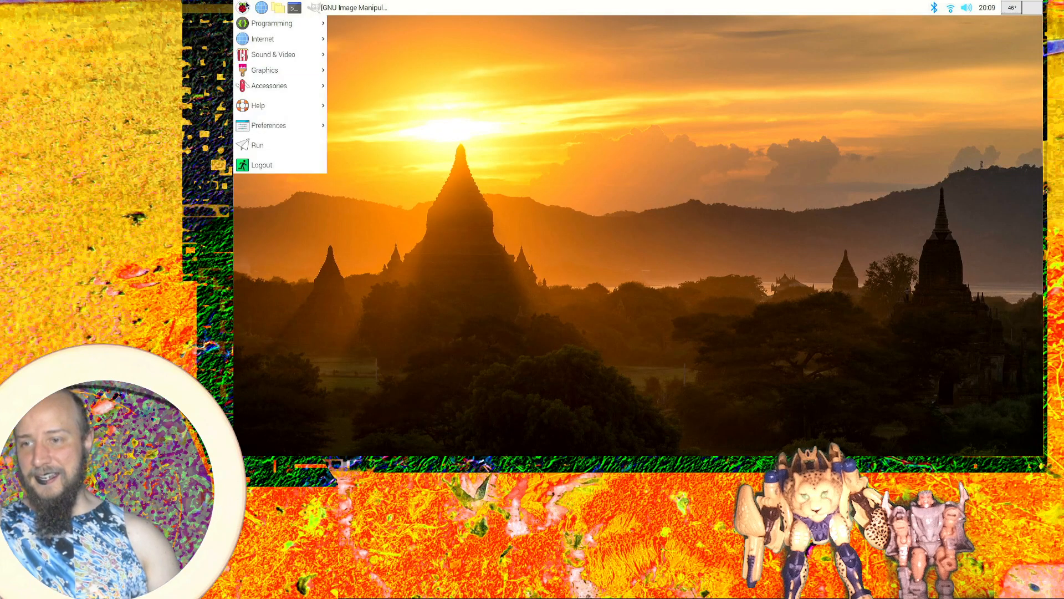
{"action": "mouse_move", "coordinate": [288, 46]}
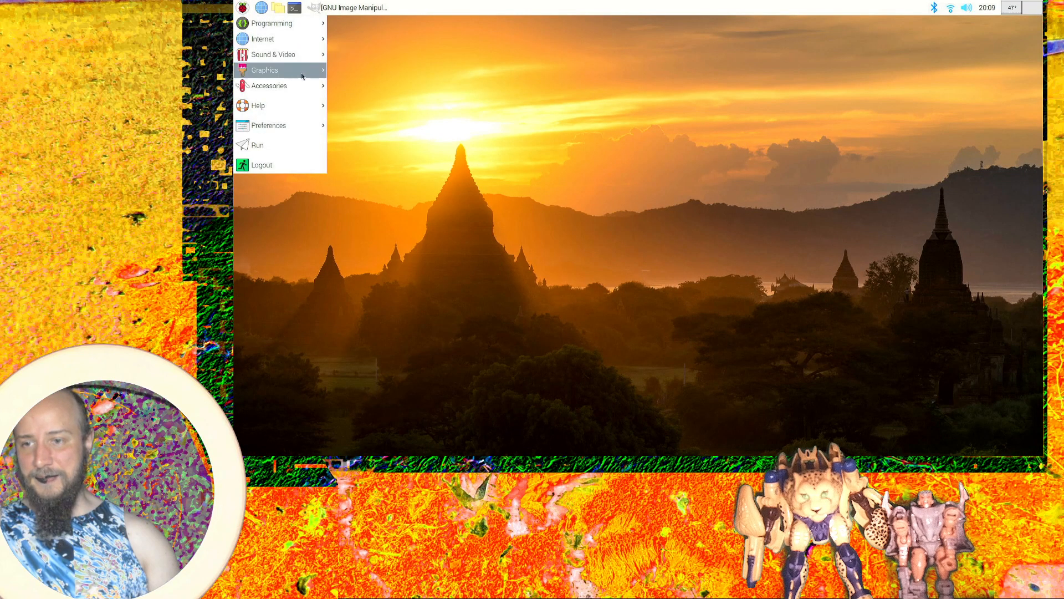
{"action": "left_click", "coordinate": [367, 71]}
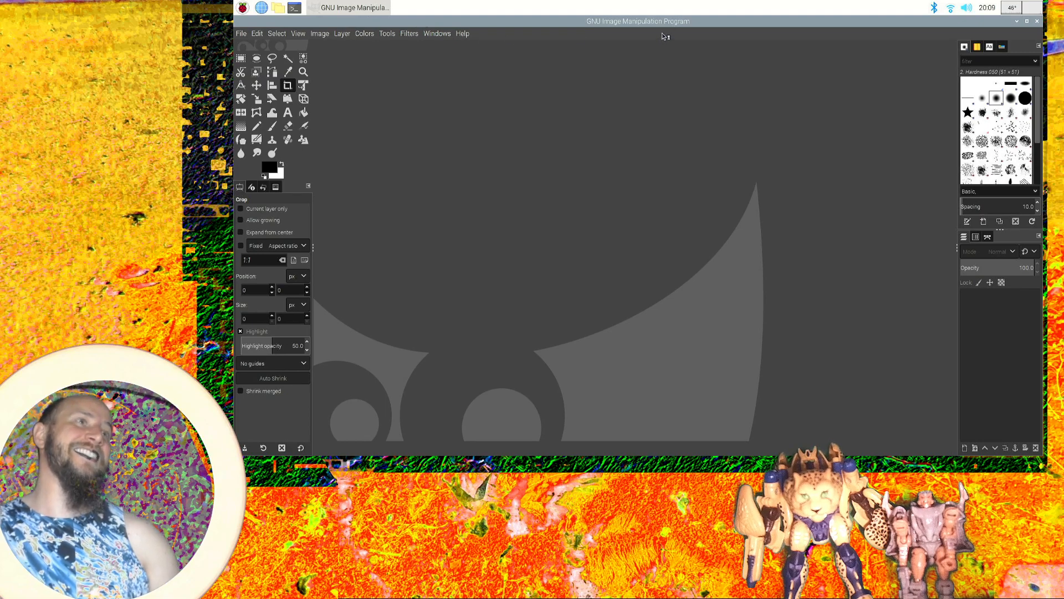
Open giraffe.jpg from the Pictures folder.
{"action": "left_click", "coordinate": [241, 34]}
{"action": "left_click", "coordinate": [260, 72]}
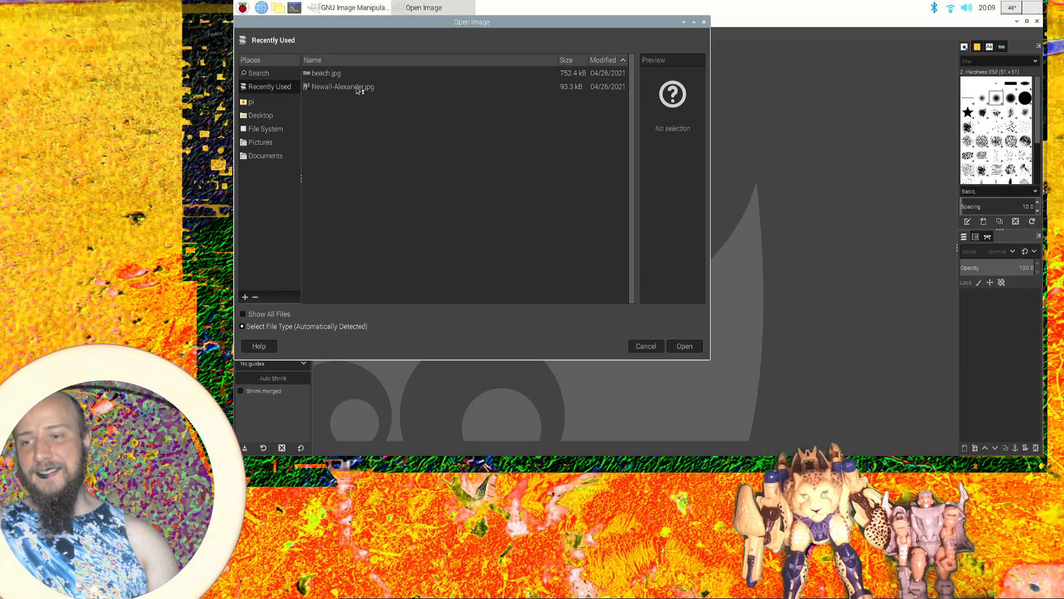
{"action": "left_click", "coordinate": [268, 102]}
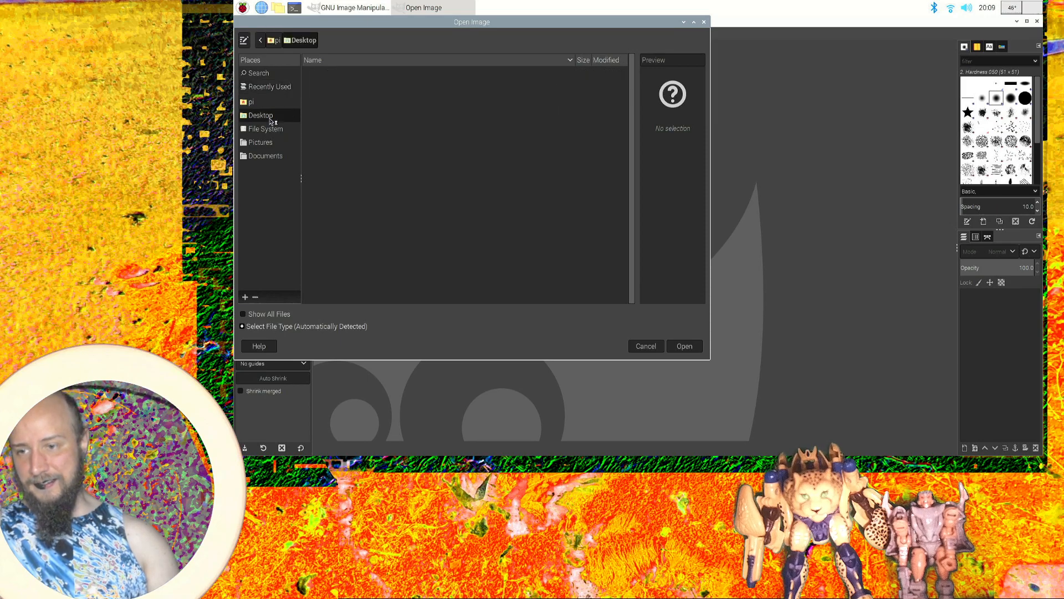
{"action": "double_click", "coordinate": [348, 140]}
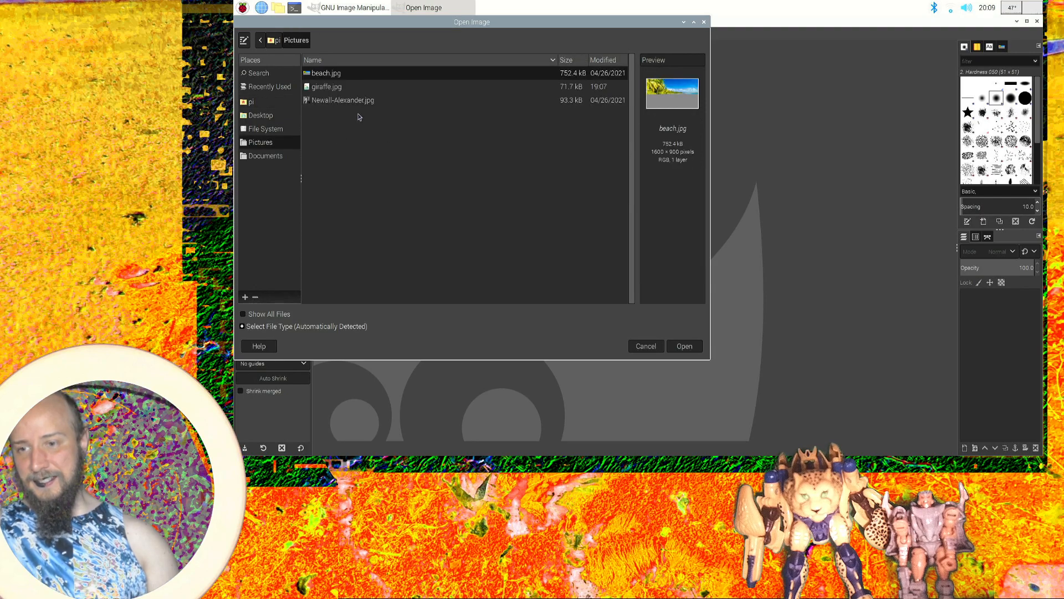
{"action": "left_click", "coordinate": [338, 87]}
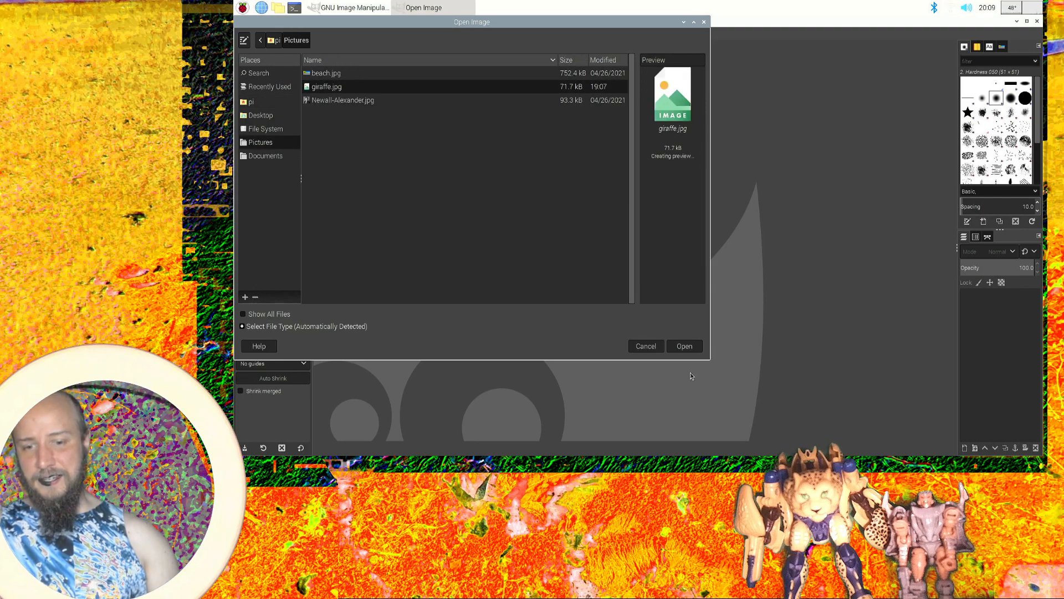
{"action": "left_click", "coordinate": [685, 347]}
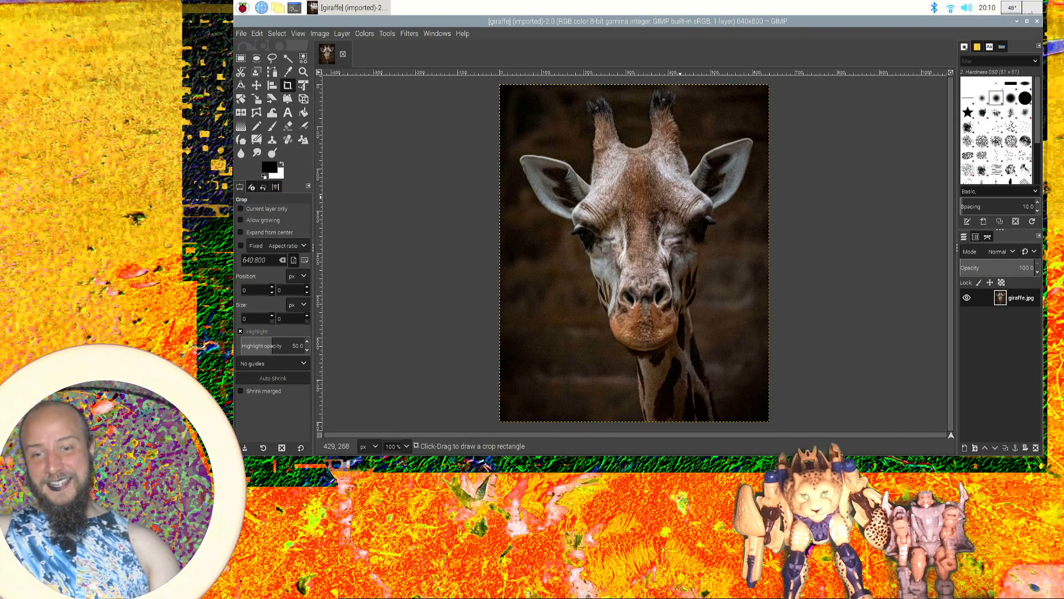
Open the black-and-white portrait photo from the Pictures folder as a second image.
{"action": "left_click", "coordinate": [240, 34]}
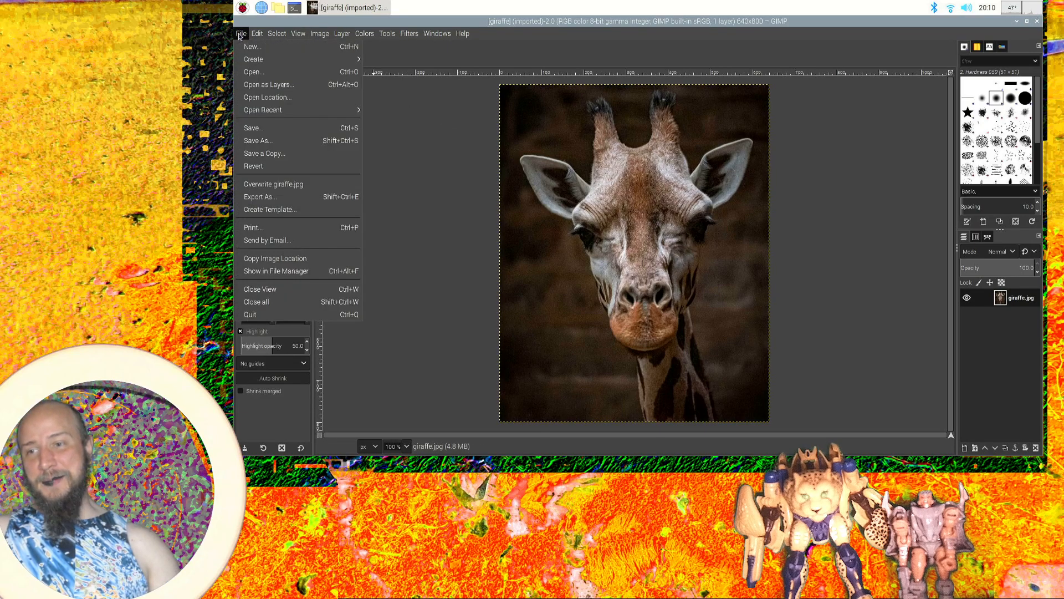
{"action": "left_click", "coordinate": [262, 74]}
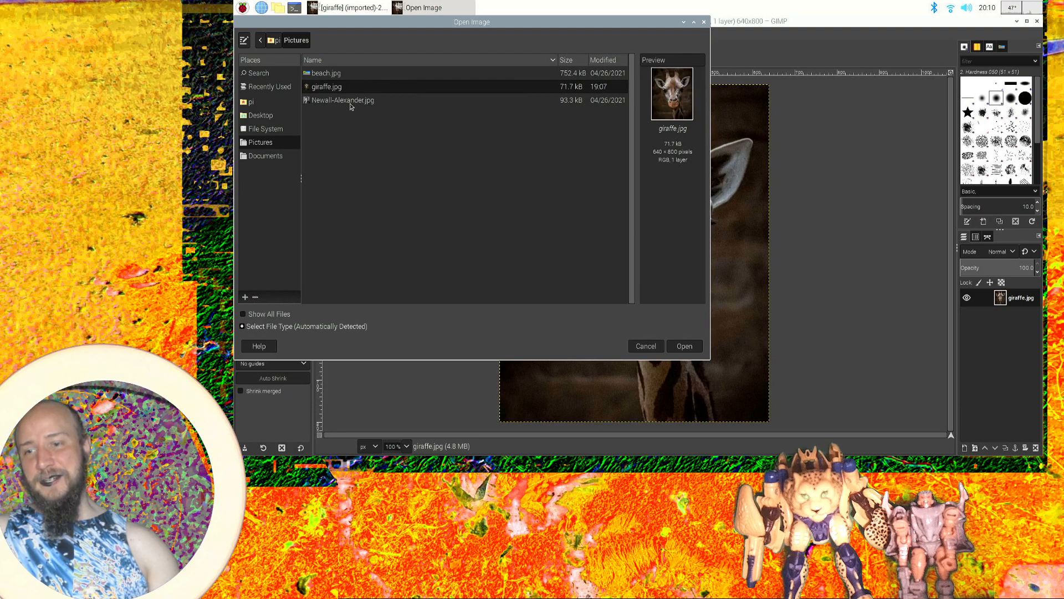
{"action": "left_click", "coordinate": [349, 101]}
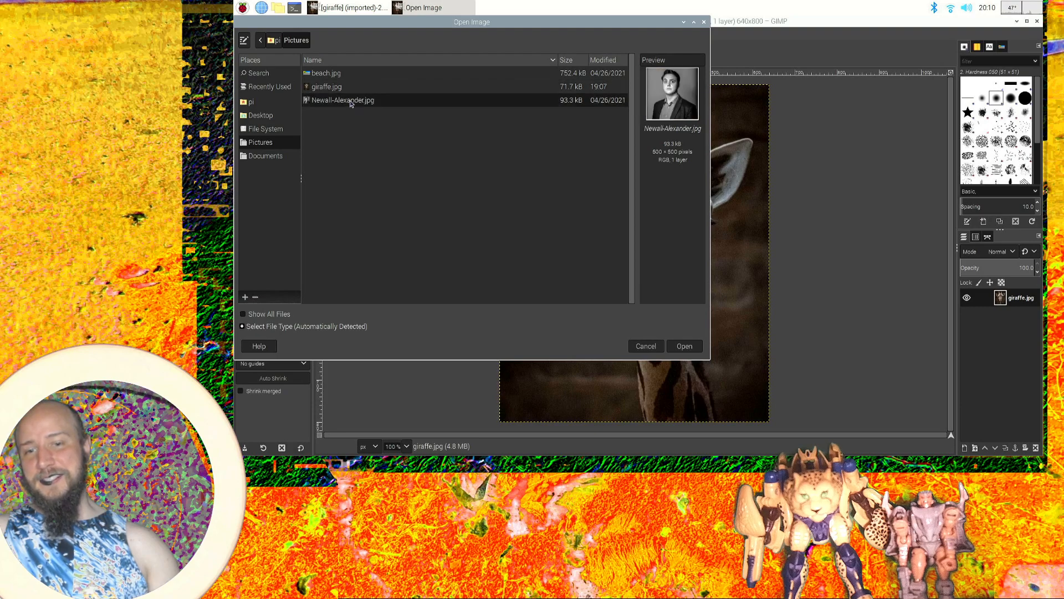
{"action": "left_click", "coordinate": [685, 347]}
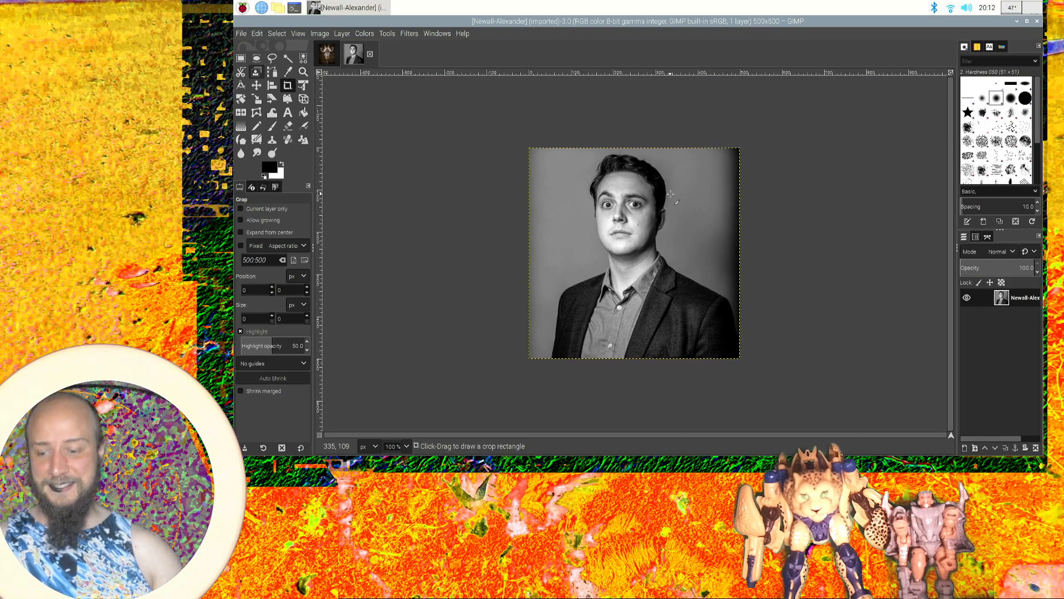
Copy the entire portrait image and paste it into the giraffe image.
{"action": "key", "text": "ctrl+a"}
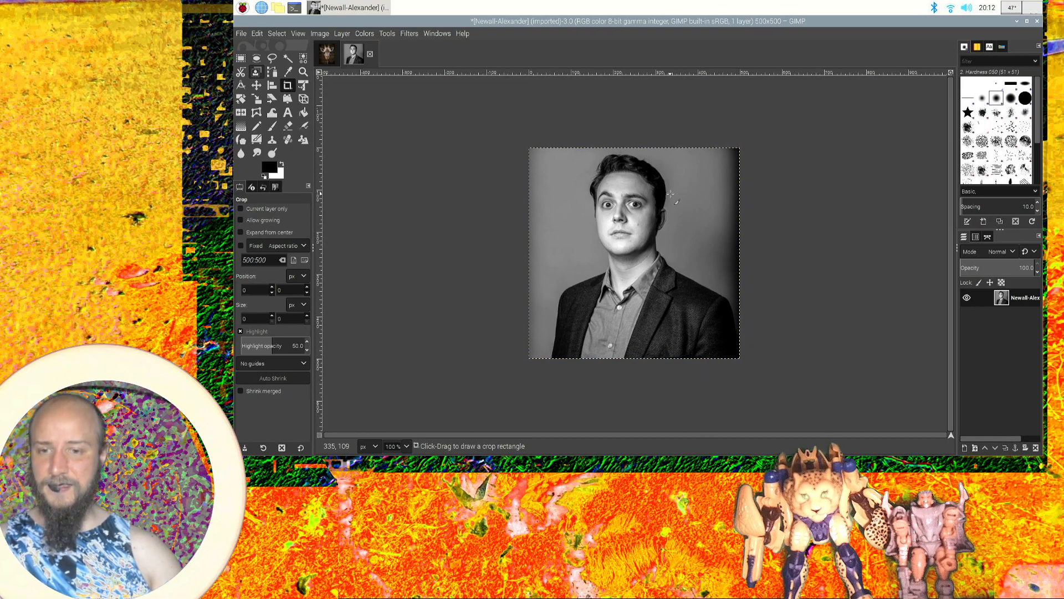
{"action": "key", "text": "ctrl+c"}
{"action": "left_click", "coordinate": [328, 56]}
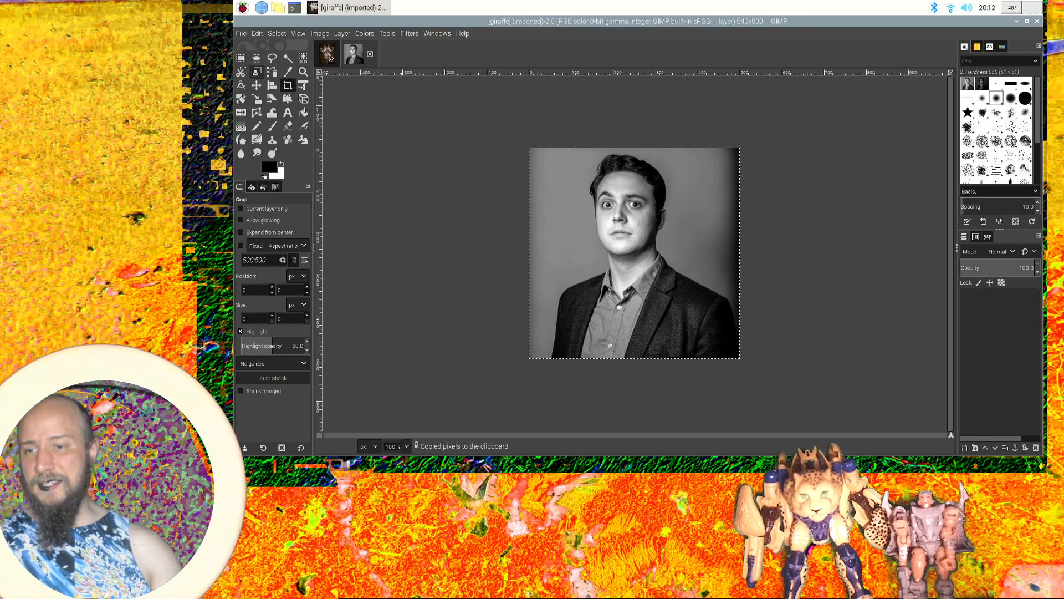
{"action": "key", "text": "ctrl+v"}
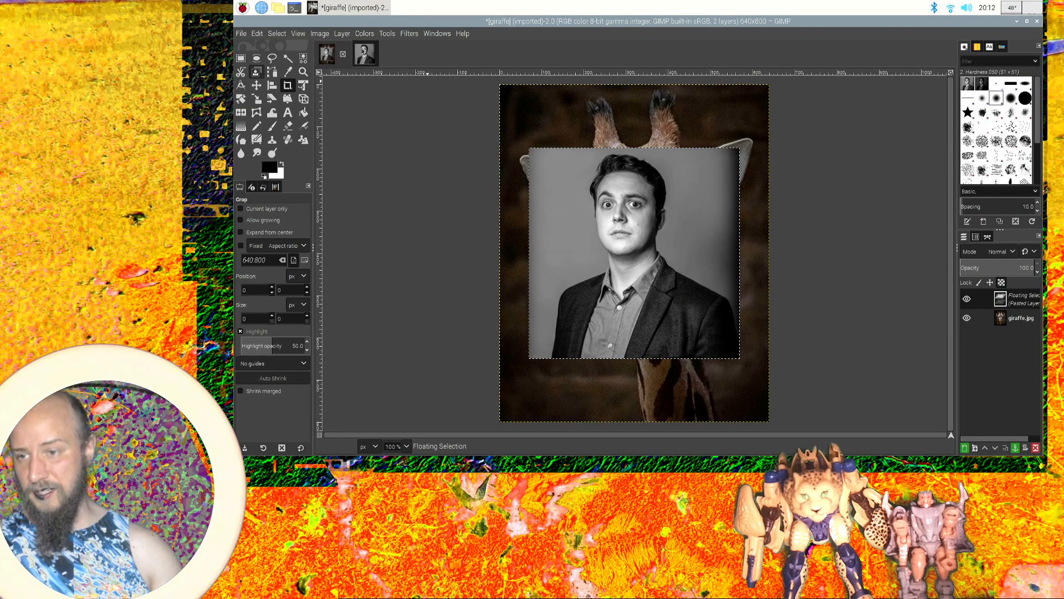
Move the pasted portrait slightly down over the giraffe and convert the floating selection to a new layer.
{"action": "left_click", "coordinate": [256, 85]}
{"action": "left_click_drag", "start_coordinate": [646, 218], "coordinate": [652, 239]}
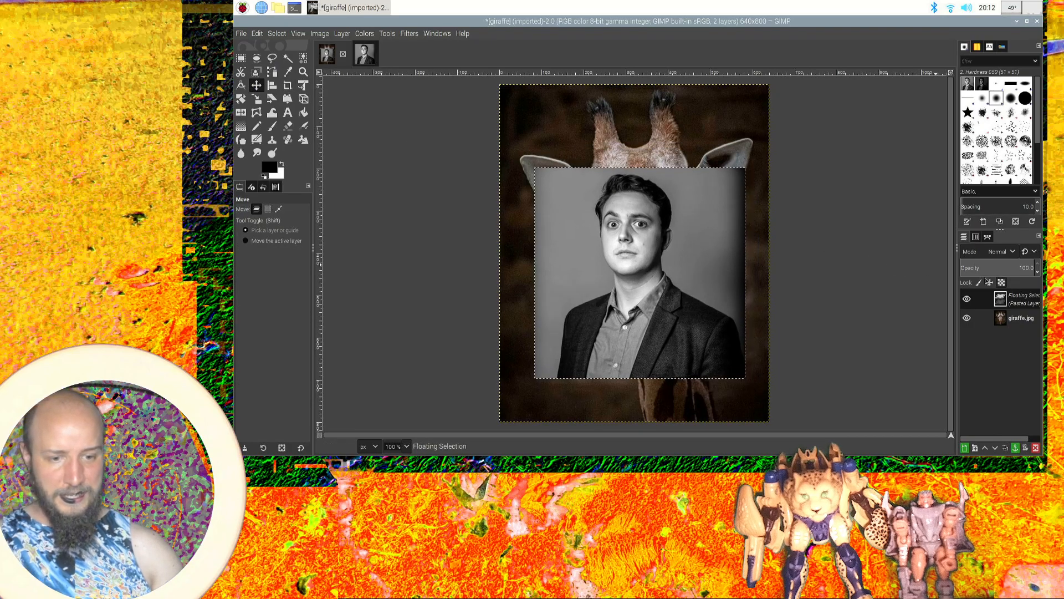
{"action": "right_click", "coordinate": [1025, 305]}
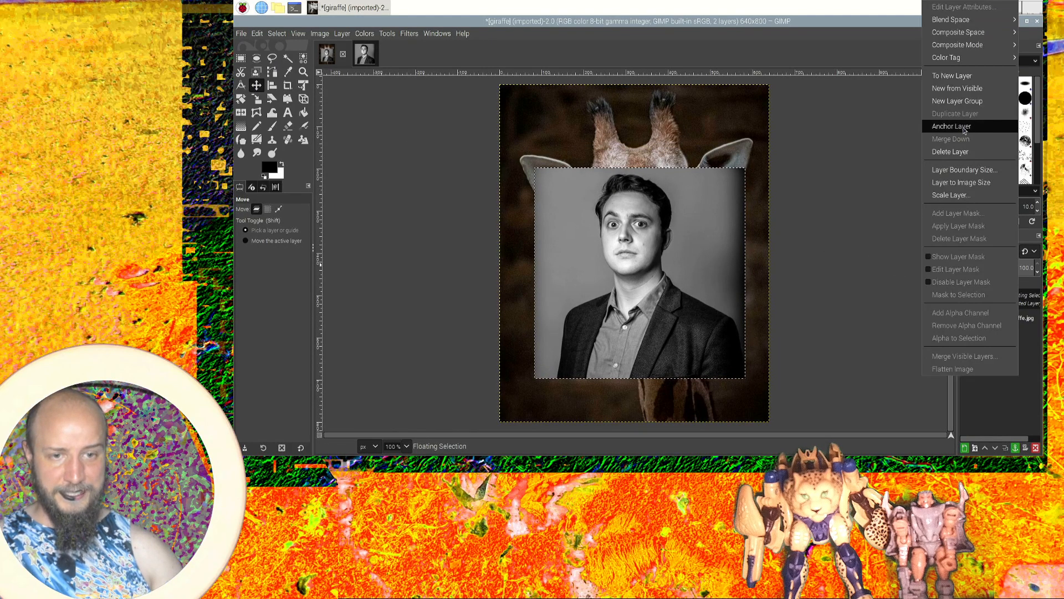
{"action": "left_click", "coordinate": [970, 76]}
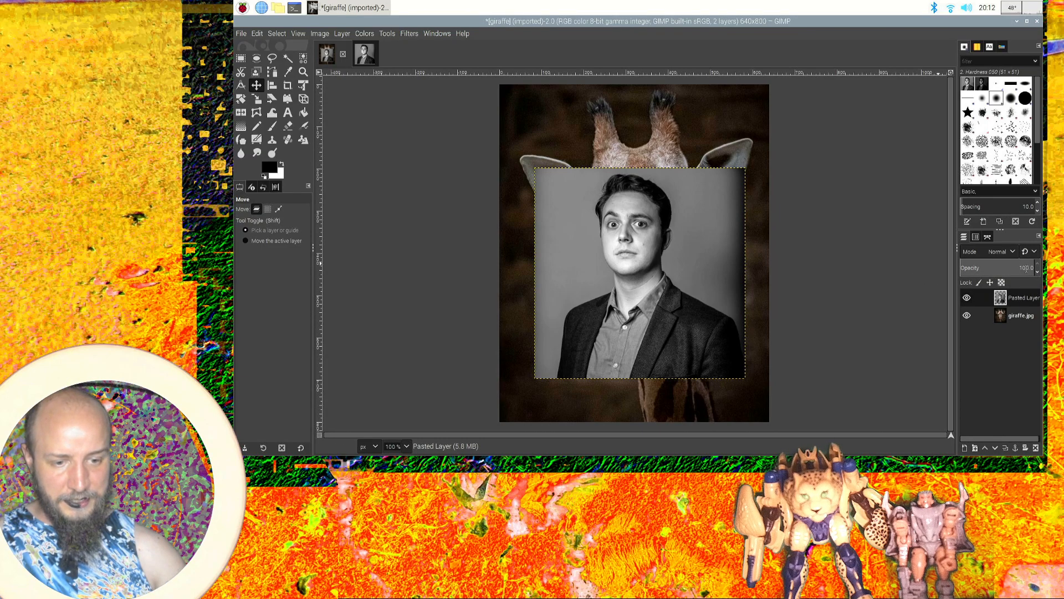
Lower the portrait layer's opacity to about 50 and move it down so the man's mouth overlaps the giraffe's muzzle.
{"action": "scroll", "coordinate": [1035, 272], "scroll_direction": "down", "scroll_amount": 20}
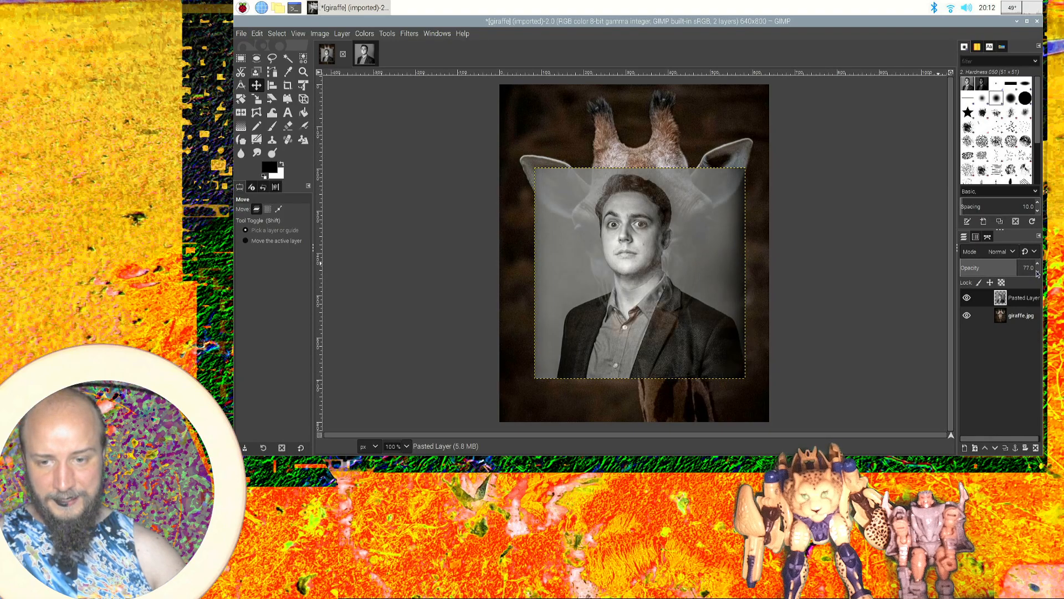
{"action": "scroll", "coordinate": [1036, 273], "scroll_direction": "down", "scroll_amount": 2}
{"action": "scroll", "coordinate": [1037, 272], "scroll_direction": "down", "scroll_amount": 3}
{"action": "left_click_drag", "start_coordinate": [631, 272], "coordinate": [648, 301]}
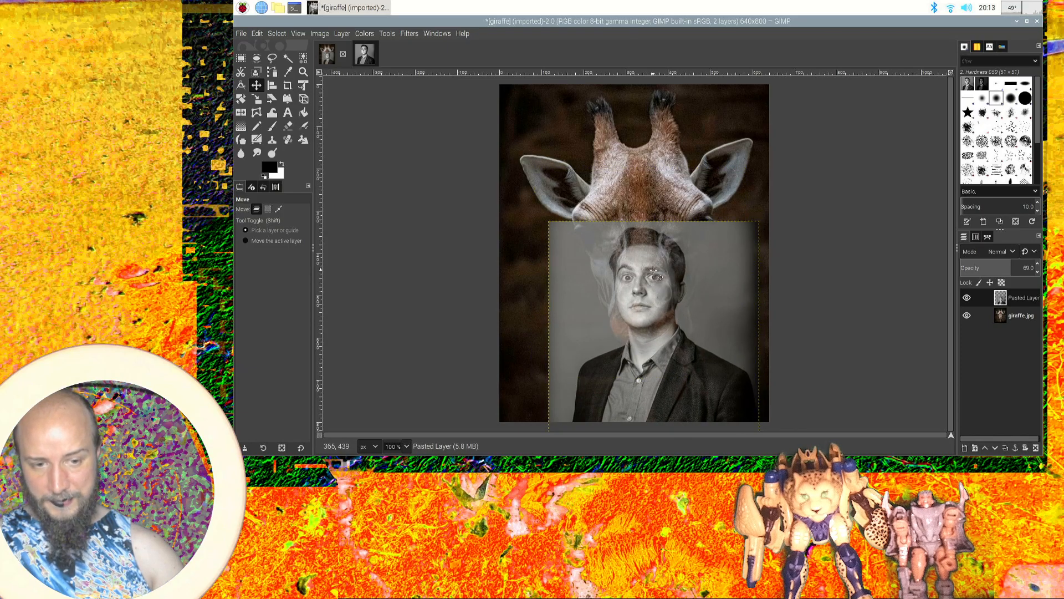
{"action": "mouse_move", "coordinate": [1011, 264]}
{"action": "left_mouse_down"}
{"action": "mouse_move", "coordinate": [961, 266]}
{"action": "mouse_move", "coordinate": [998, 266]}
{"action": "left_mouse_up"}
{"action": "mouse_move", "coordinate": [677, 277]}
{"action": "left_mouse_down"}
{"action": "mouse_move", "coordinate": [673, 302]}
{"action": "mouse_move", "coordinate": [795, 302]}
{"action": "mouse_move", "coordinate": [654, 312]}
{"action": "mouse_move", "coordinate": [674, 298]}
{"action": "left_mouse_up"}
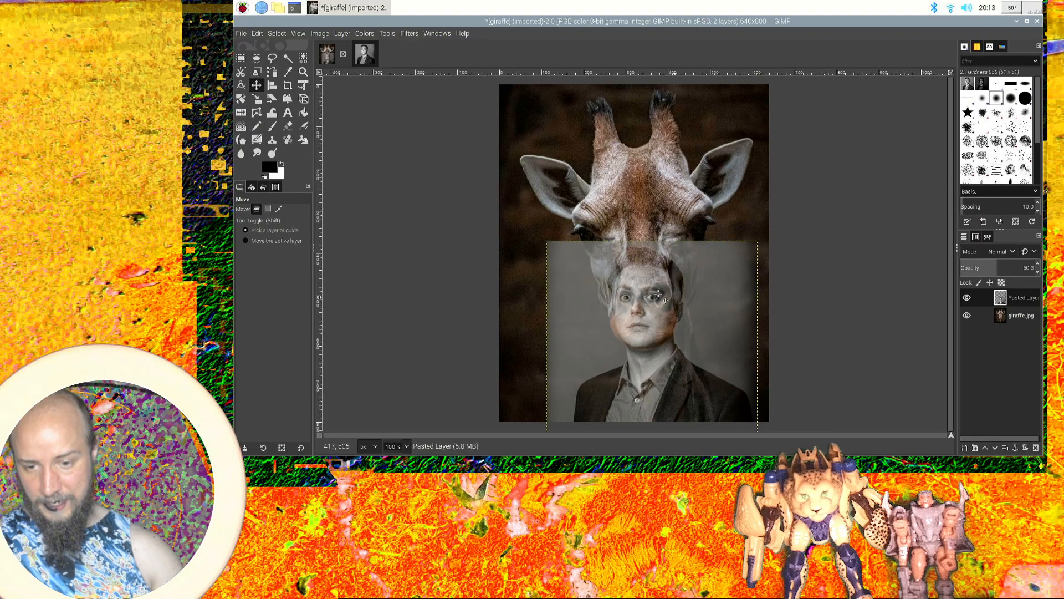
Select a rectangle of about 148 × 75 px around the man's mouth and chin on the portrait layer and copy it.
{"action": "left_click", "coordinate": [240, 57]}
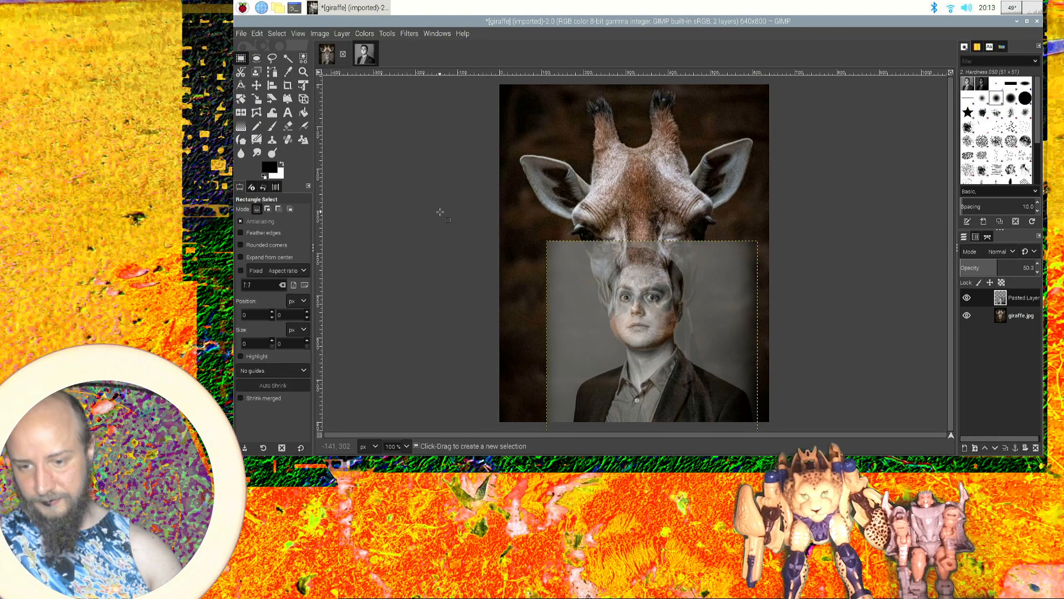
{"action": "left_click_drag", "start_coordinate": [615, 317], "coordinate": [677, 348]}
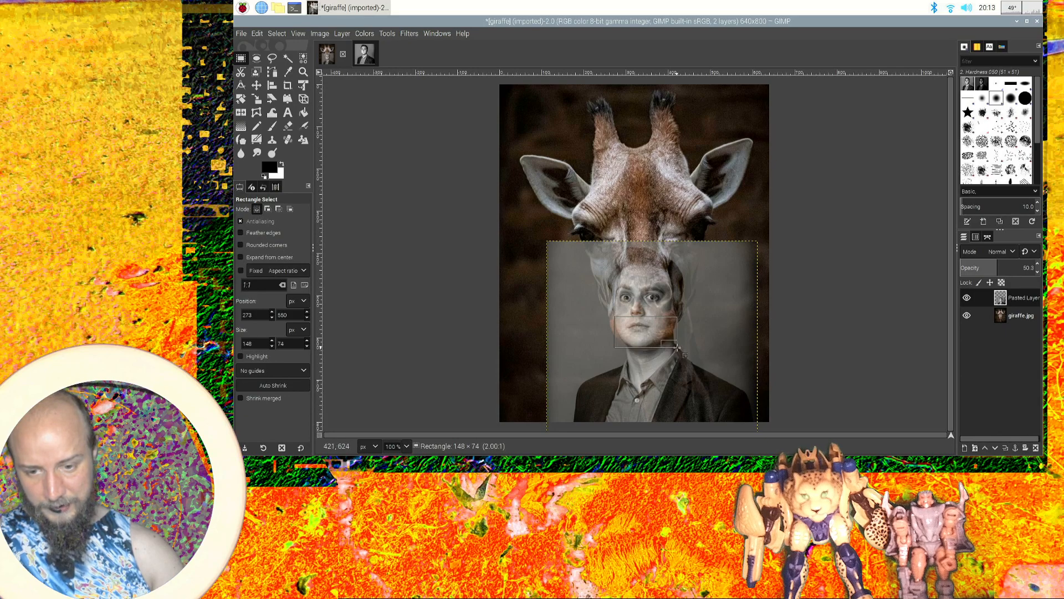
{"action": "left_click_drag", "start_coordinate": [678, 347], "coordinate": [676, 345]}
{"action": "key", "text": "ctrl"}
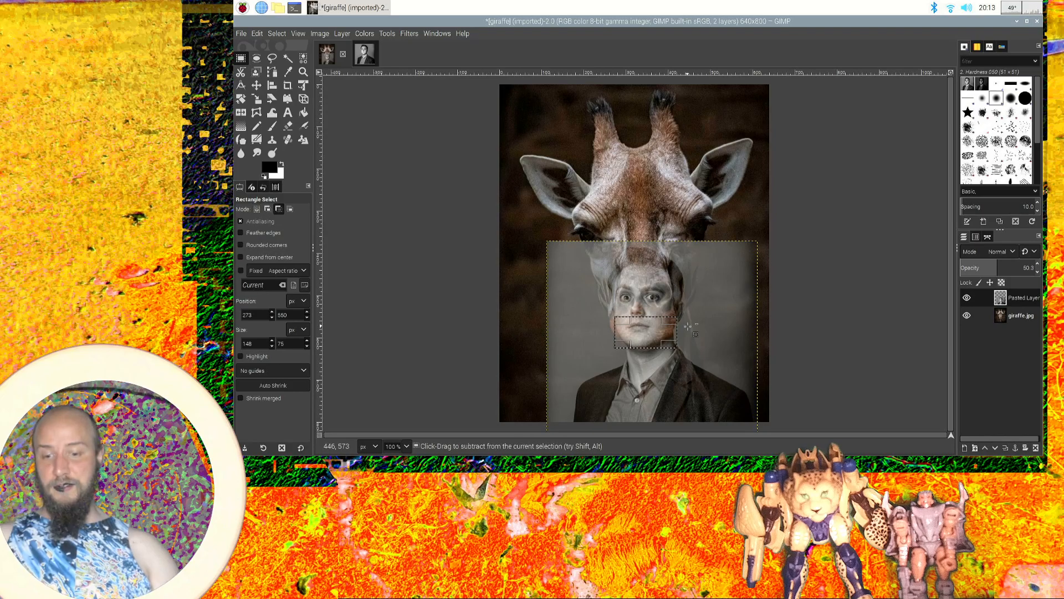
{"action": "key", "text": "ctrl+c"}
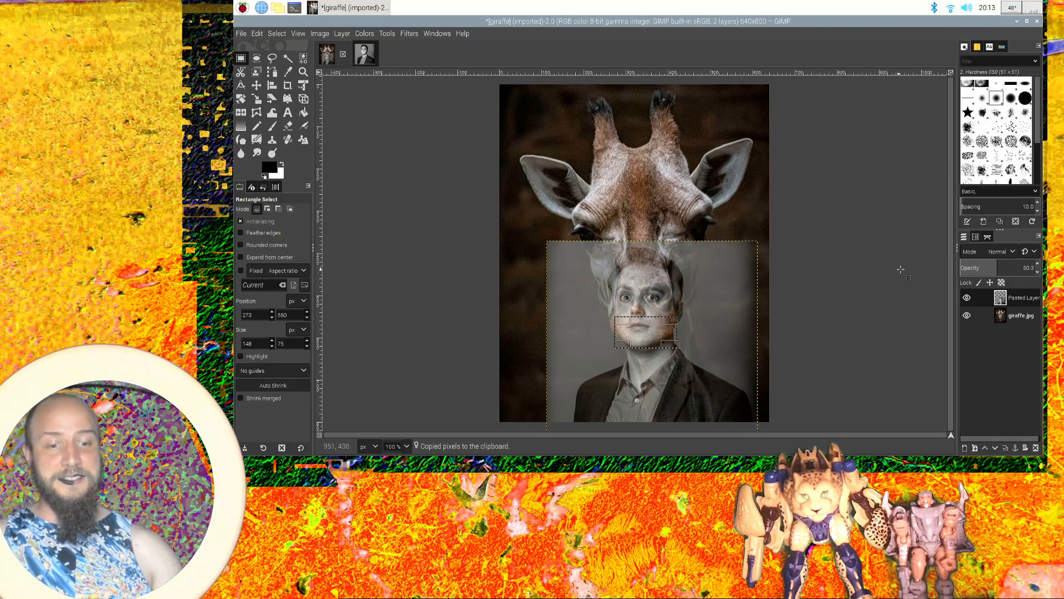
Paste the copied mouth as a new layer and shift it slightly left over the giraffe's muzzle.
{"action": "key", "text": "ctrl"}
{"action": "key", "text": "ctrl+v"}
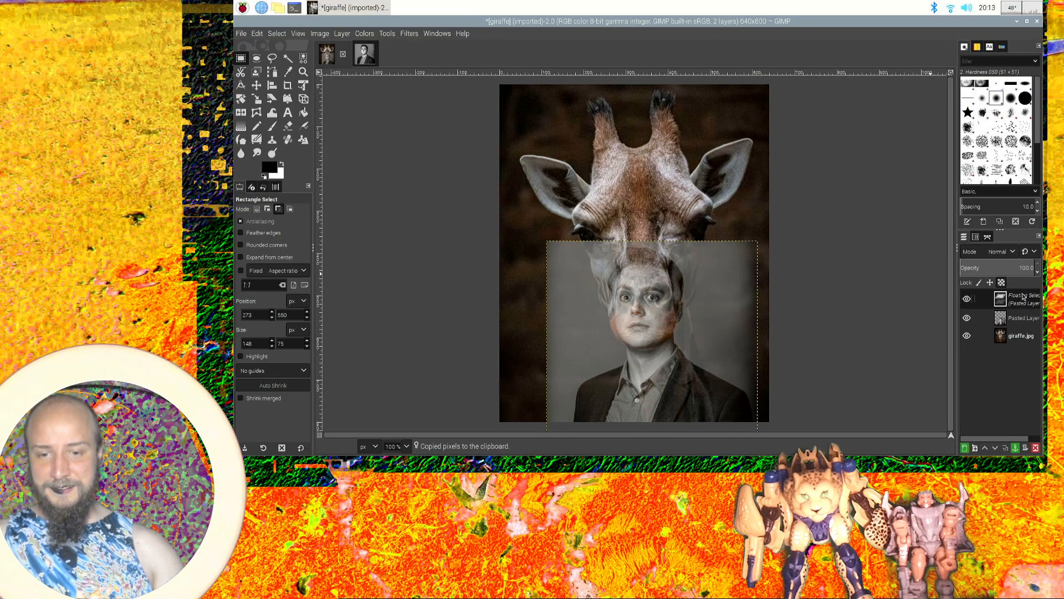
{"action": "right_click", "coordinate": [1029, 305]}
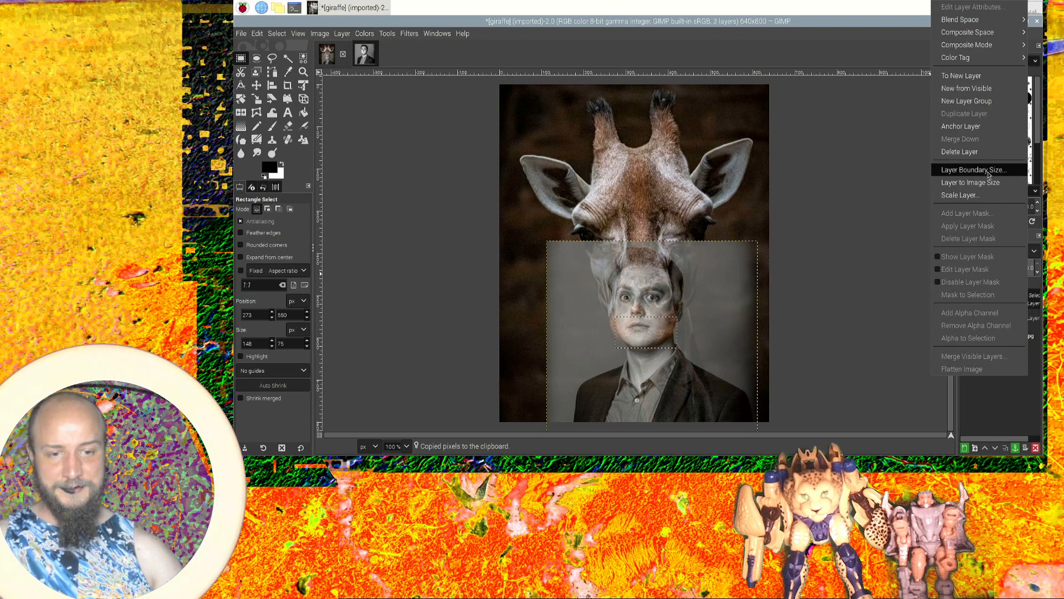
{"action": "left_click", "coordinate": [965, 76]}
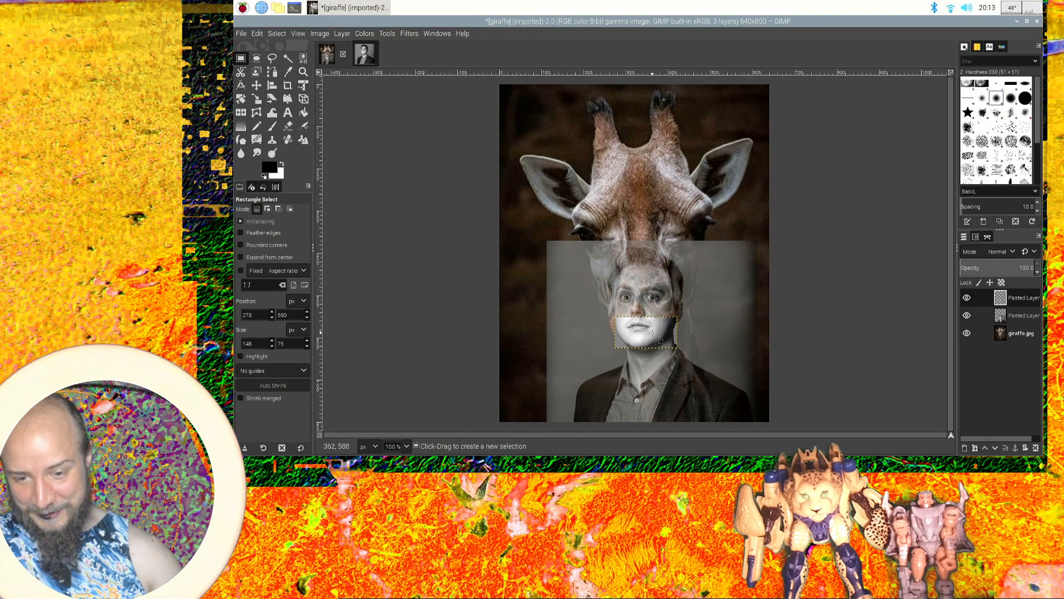
{"action": "left_click", "coordinate": [256, 84]}
{"action": "left_click_drag", "start_coordinate": [649, 331], "coordinate": [643, 332]}
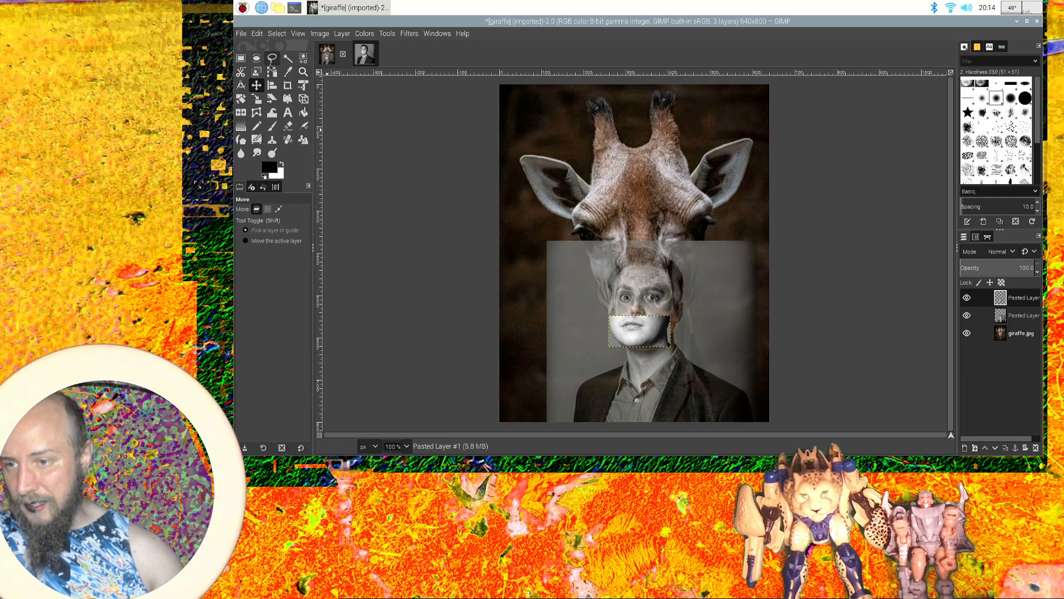
Hide the full portrait layer and stretch the mouth layer to about 181 × 75 px with the Scale tool.
{"action": "left_click", "coordinate": [257, 98]}
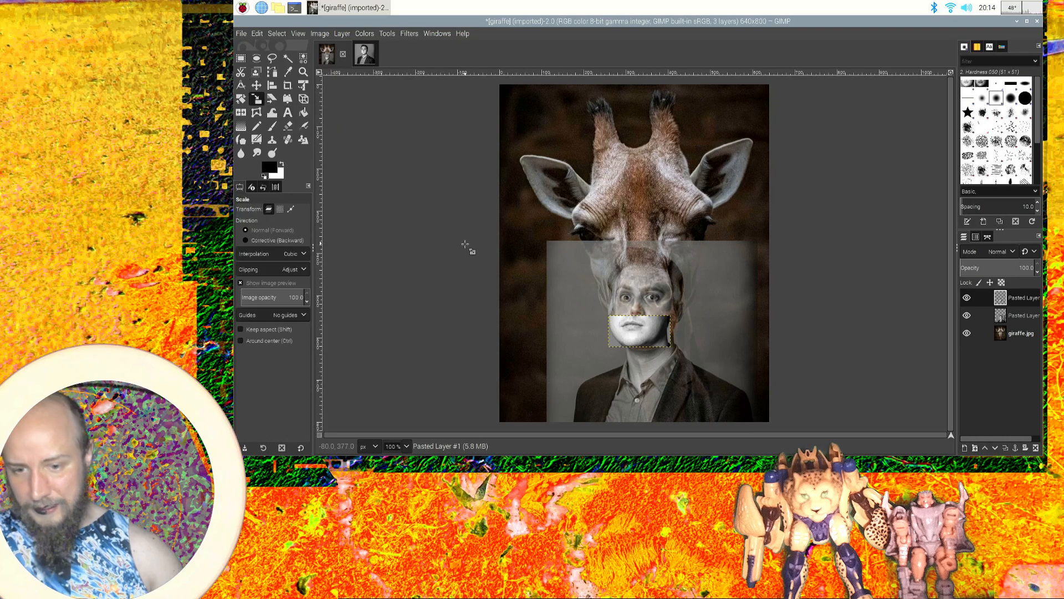
{"action": "left_click", "coordinate": [650, 341]}
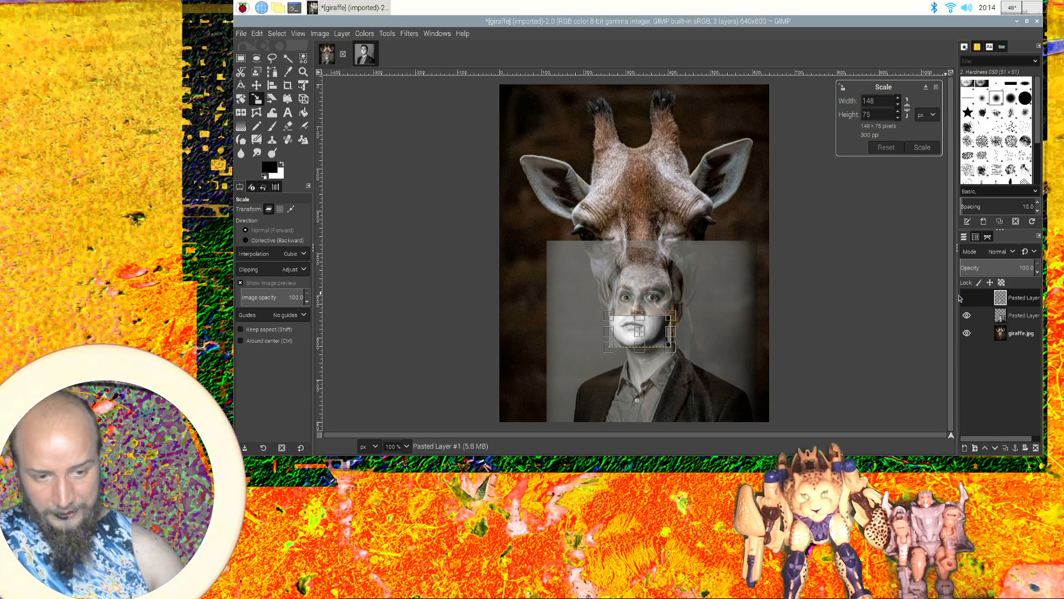
{"action": "left_click", "coordinate": [967, 315]}
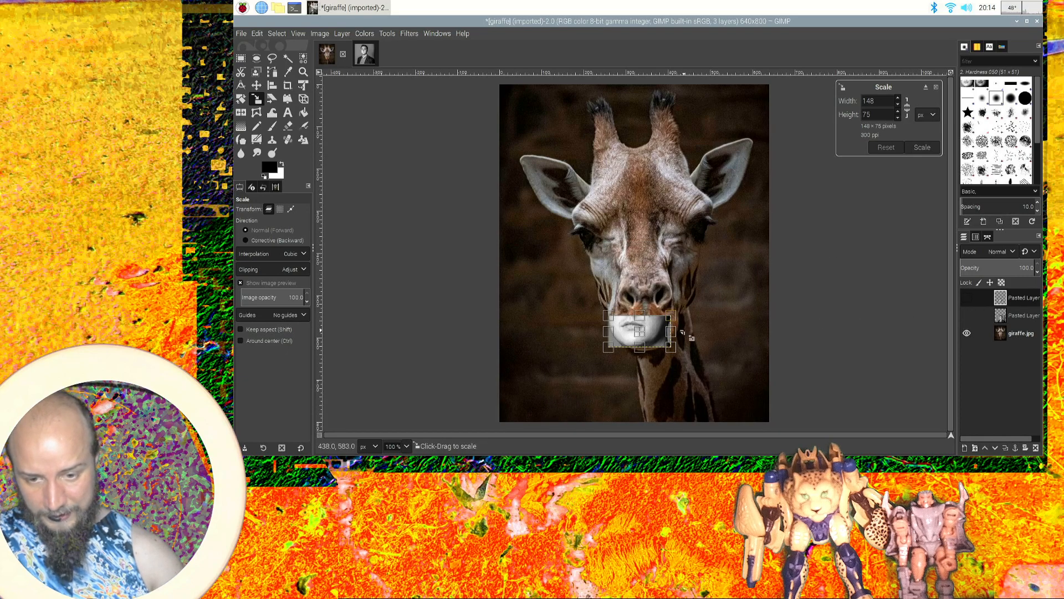
{"action": "mouse_move", "coordinate": [672, 332]}
{"action": "left_mouse_down"}
{"action": "mouse_move", "coordinate": [700, 331]}
{"action": "mouse_move", "coordinate": [687, 332]}
{"action": "left_mouse_up"}
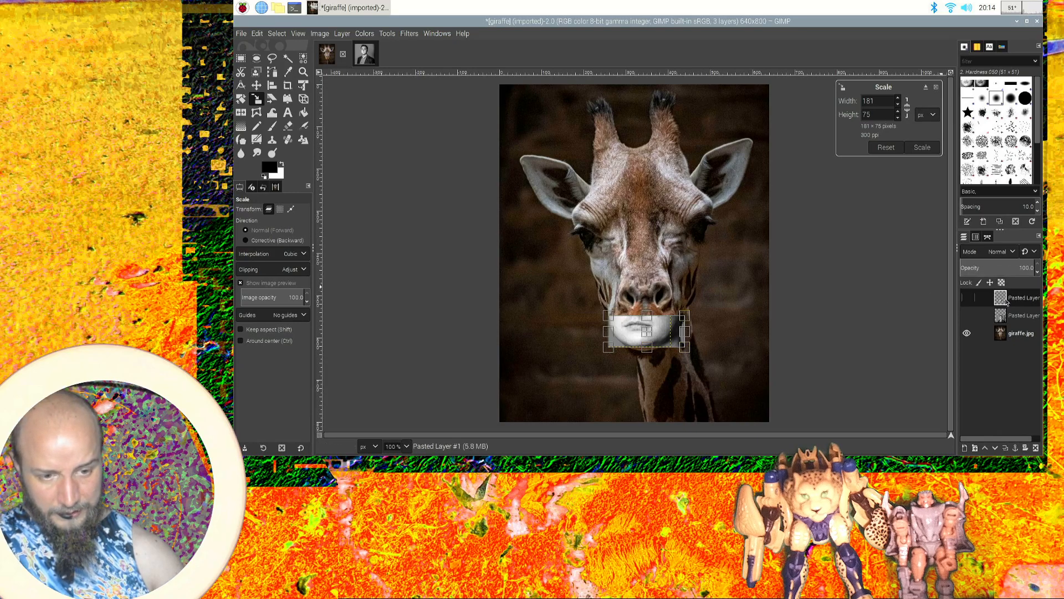
Set the mouth layer's opacity to about 89, scale it to 188 × 93 px and make the portrait layer visible.
{"action": "left_click", "coordinate": [1038, 274]}
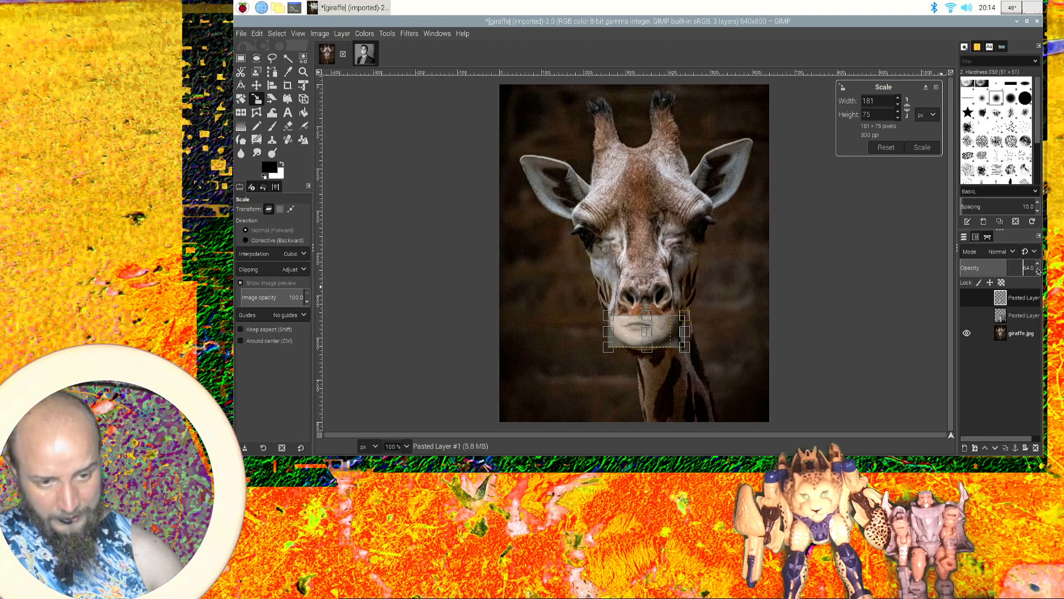
{"action": "left_click", "coordinate": [1038, 265]}
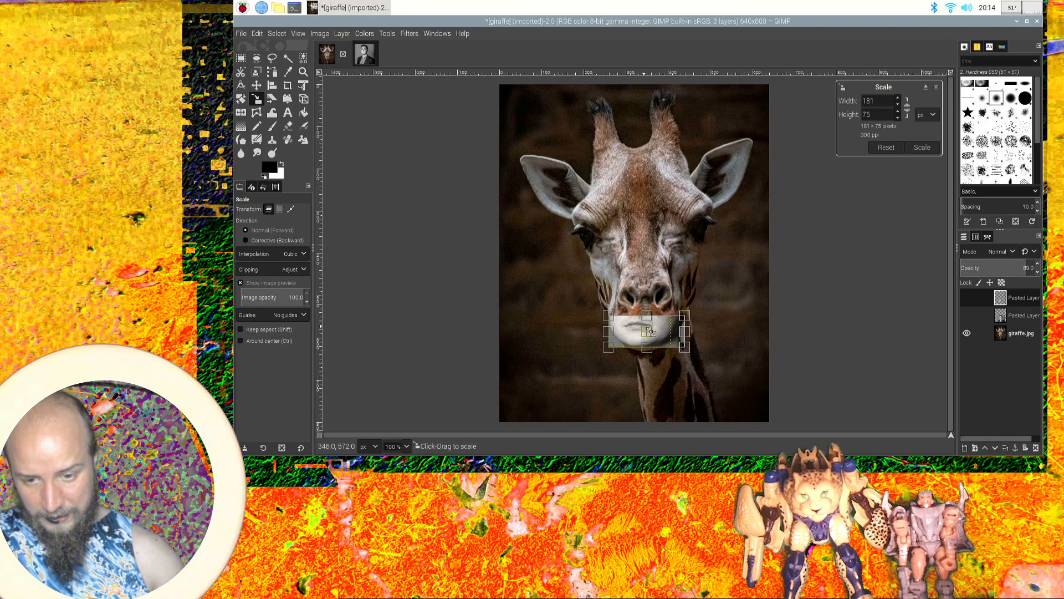
{"action": "left_click_drag", "start_coordinate": [648, 316], "coordinate": [689, 325]}
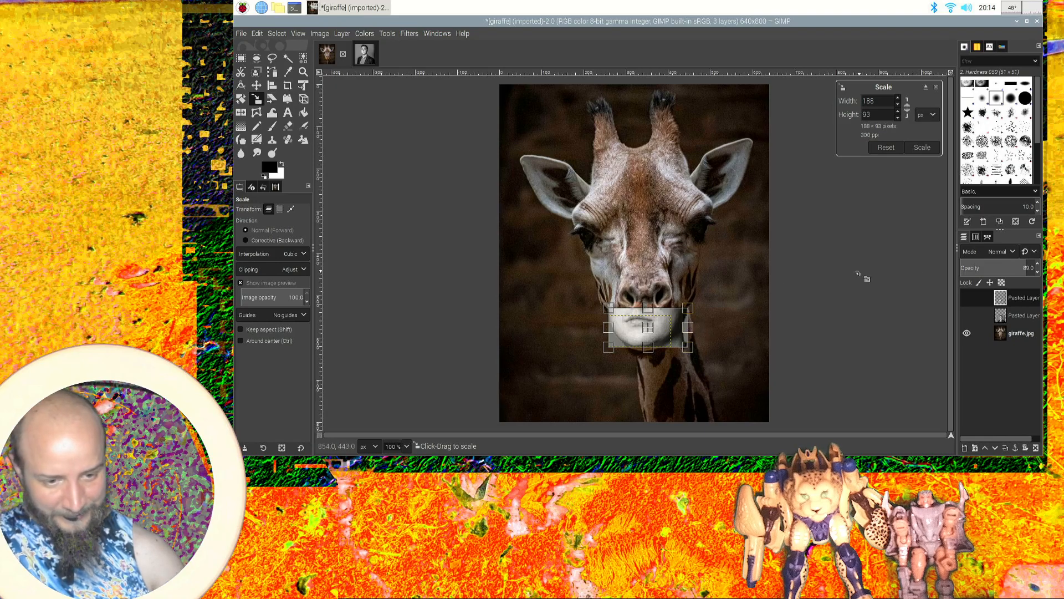
{"action": "left_click", "coordinate": [966, 317]}
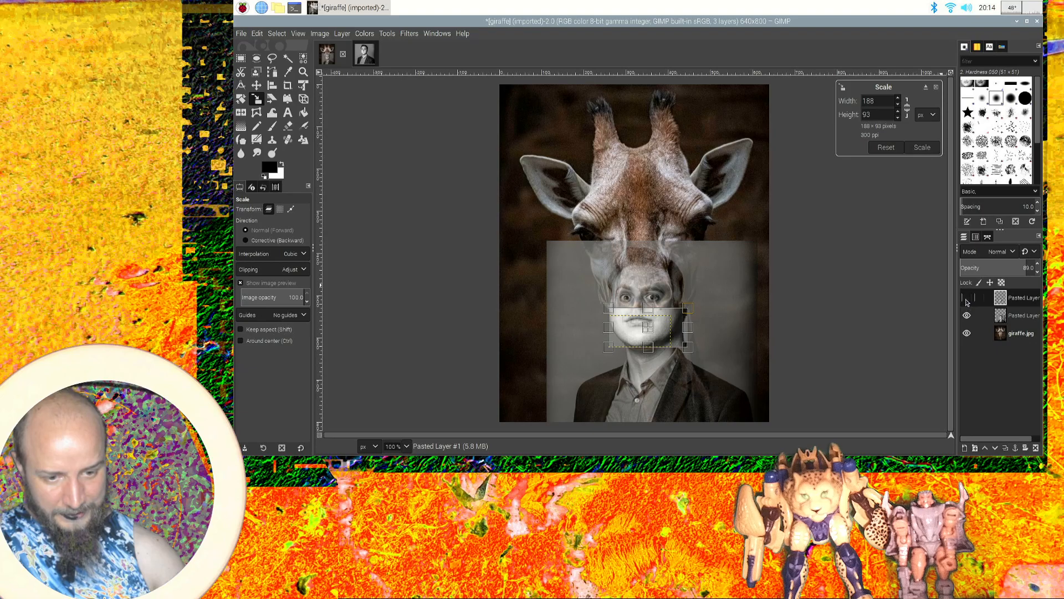
{"action": "left_click", "coordinate": [966, 316]}
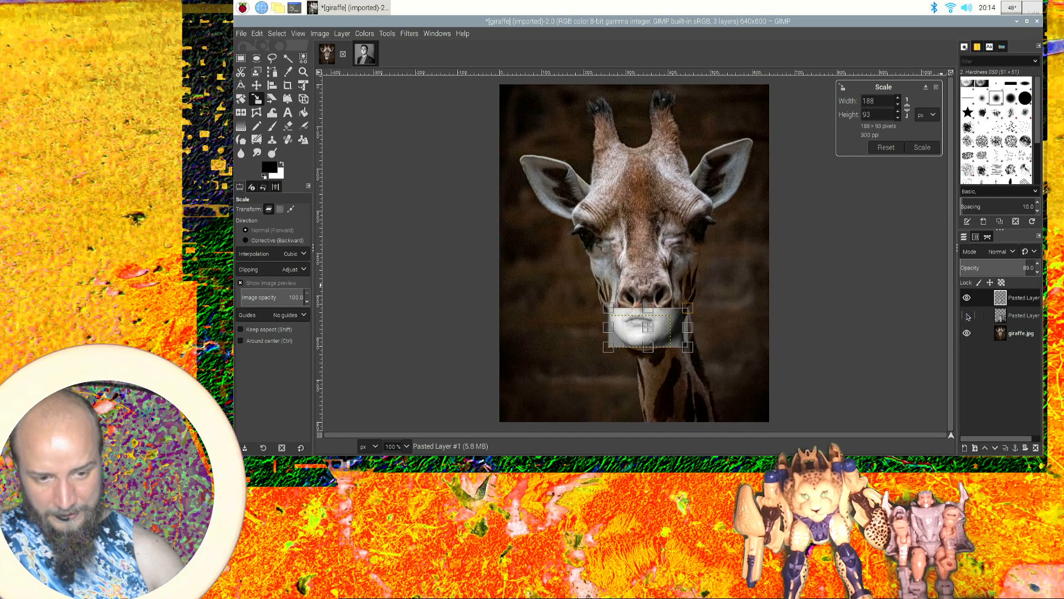
{"action": "left_click", "coordinate": [967, 316]}
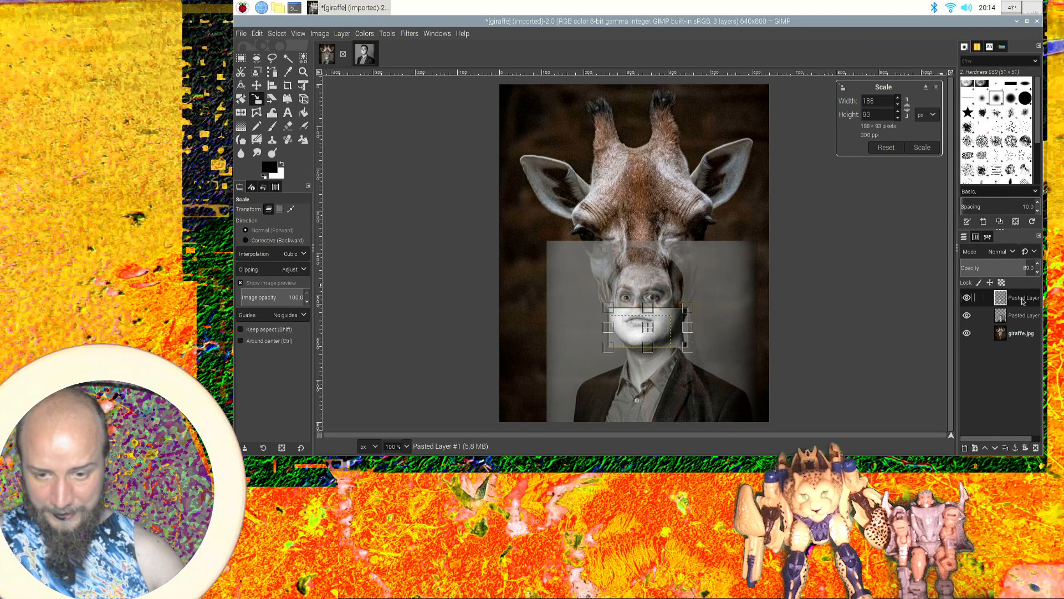
{"action": "left_click", "coordinate": [916, 148]}
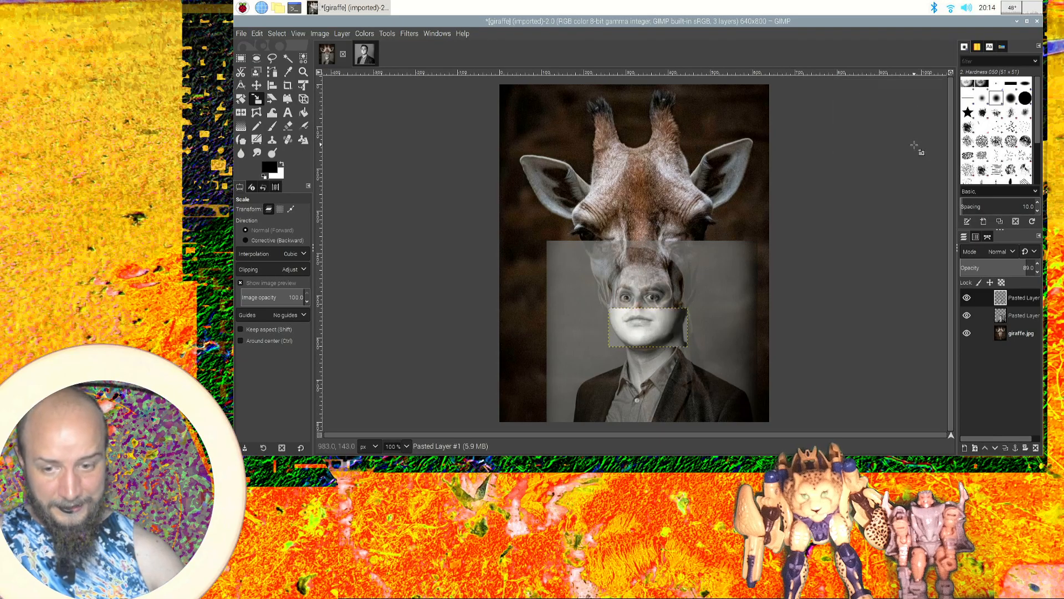
Rename the mouth layer to "mouth" and the portrait layer to the man's first name followed by "og".
{"action": "double_click", "coordinate": [1018, 298]}
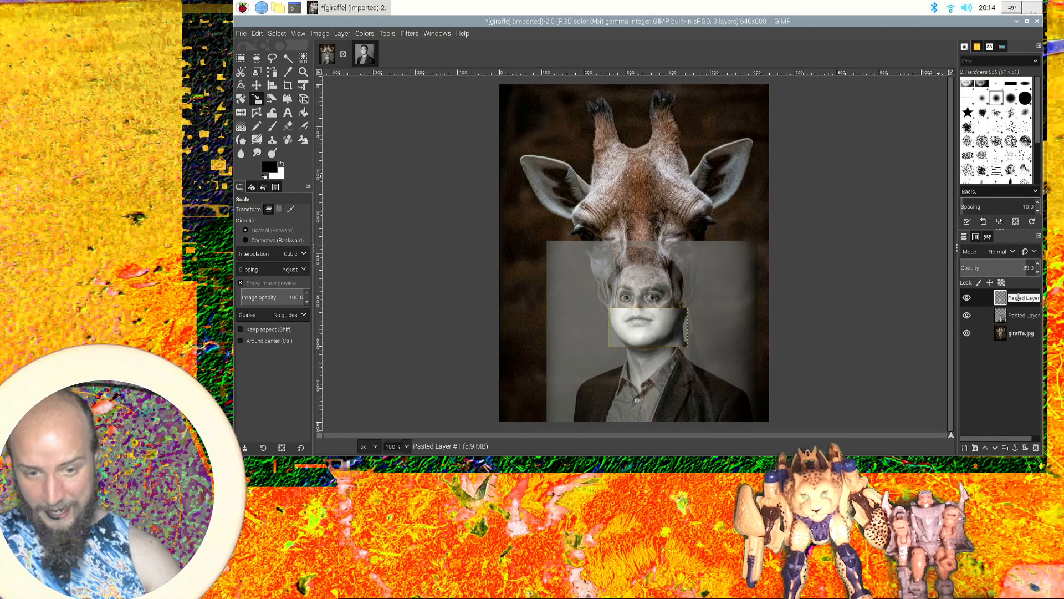
{"action": "type", "text": "mouth"}
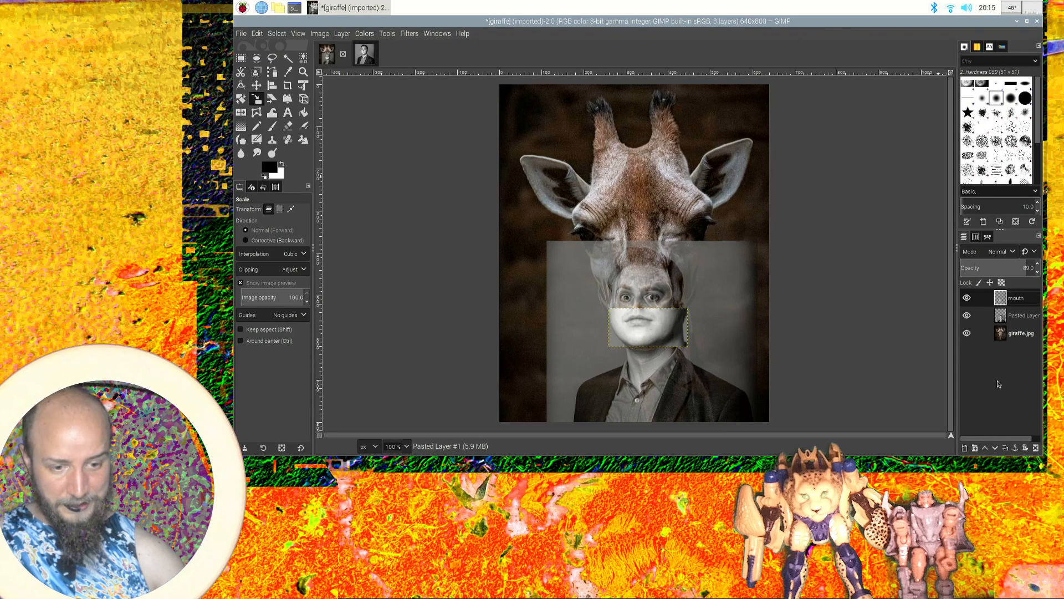
{"action": "key", "text": "Return"}
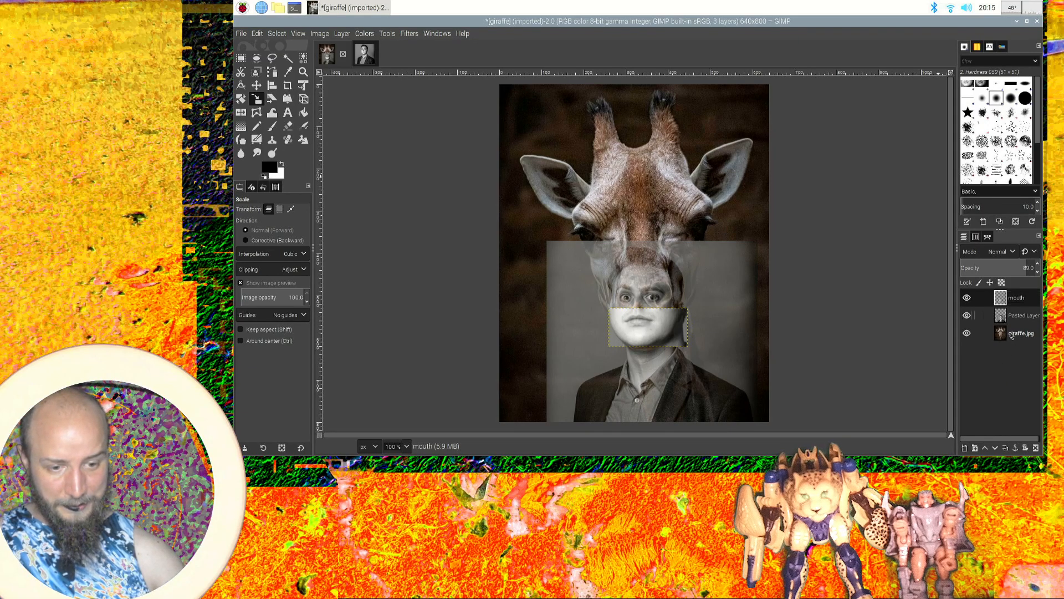
{"action": "double_click", "coordinate": [1018, 317]}
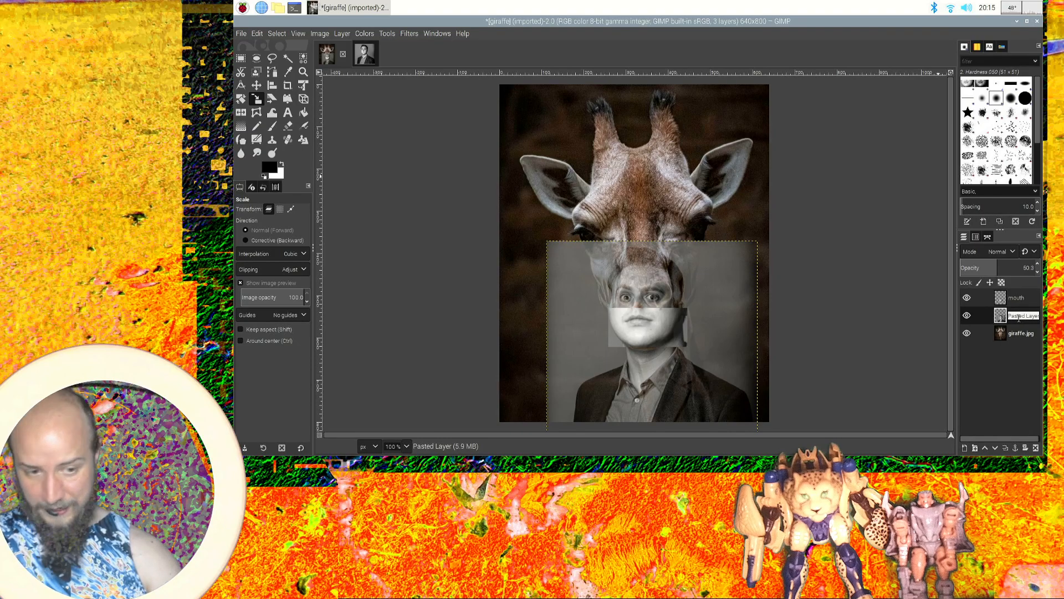
{"action": "type", "text": "alex og"}
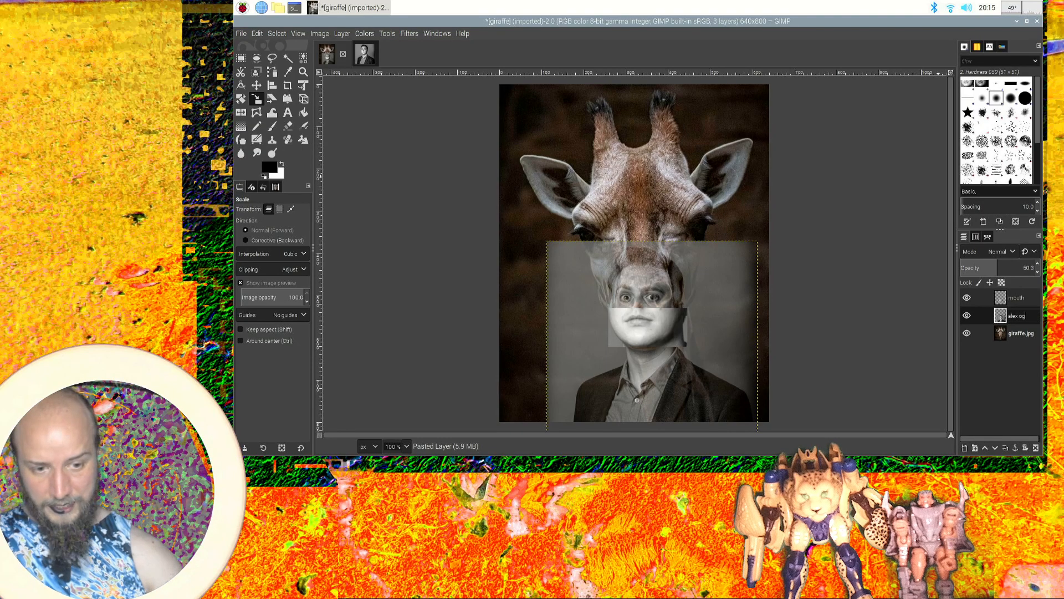
{"action": "key", "text": "Return"}
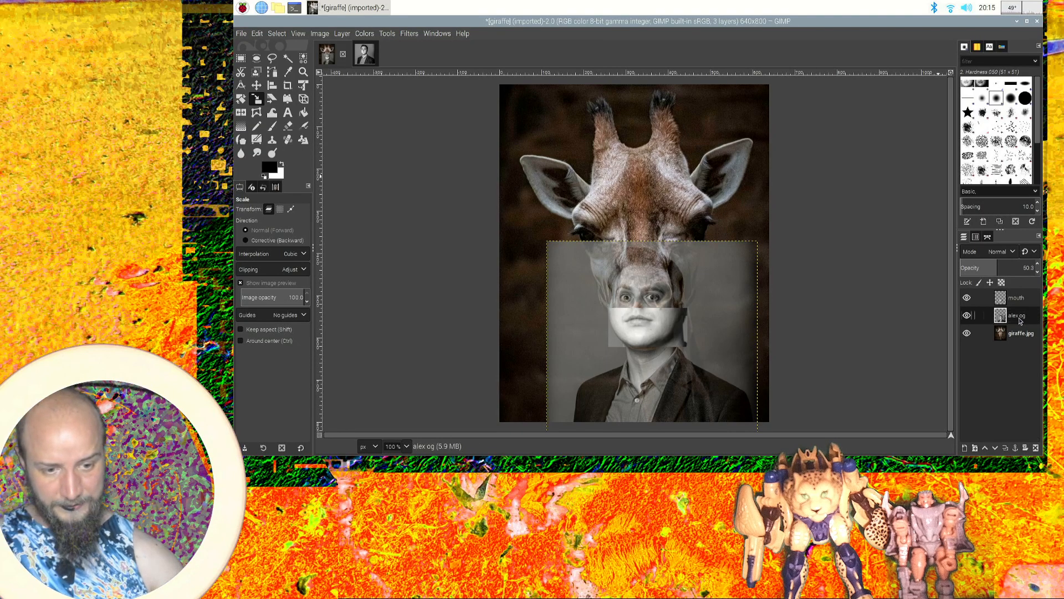
Hide the mouth layer, select a rectangle of about 38 × 20 px around the man's nose on the portrait layer and copy it.
{"action": "left_click", "coordinate": [967, 298]}
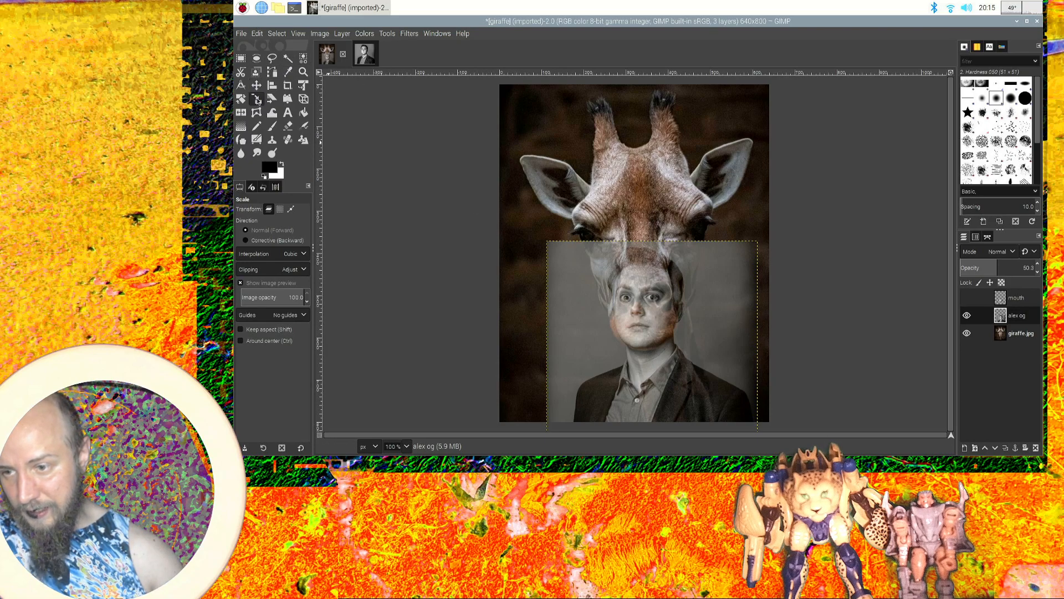
{"action": "left_click", "coordinate": [241, 57]}
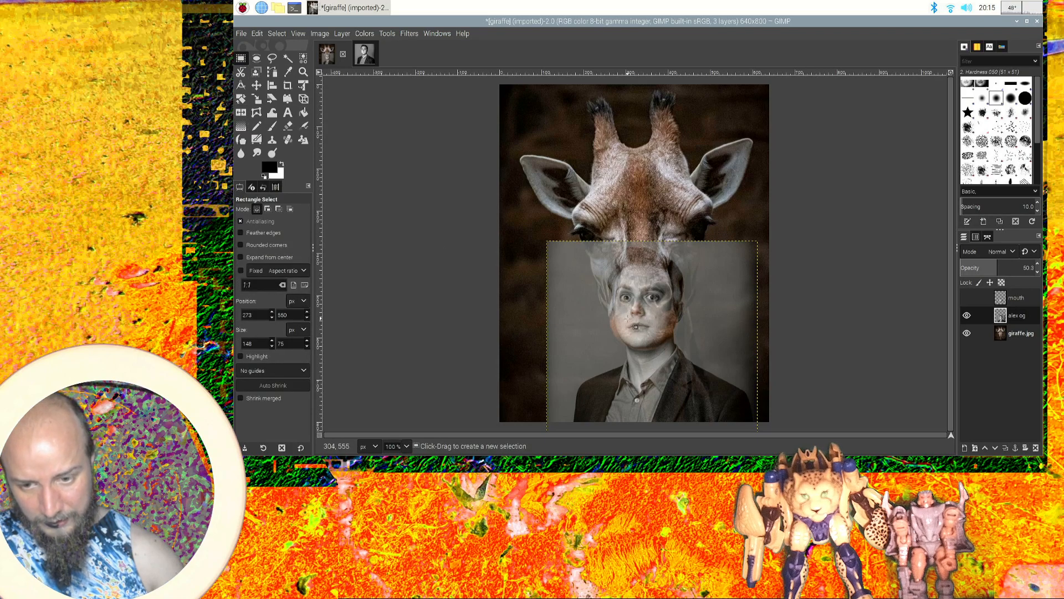
{"action": "left_click_drag", "start_coordinate": [629, 316], "coordinate": [646, 304]}
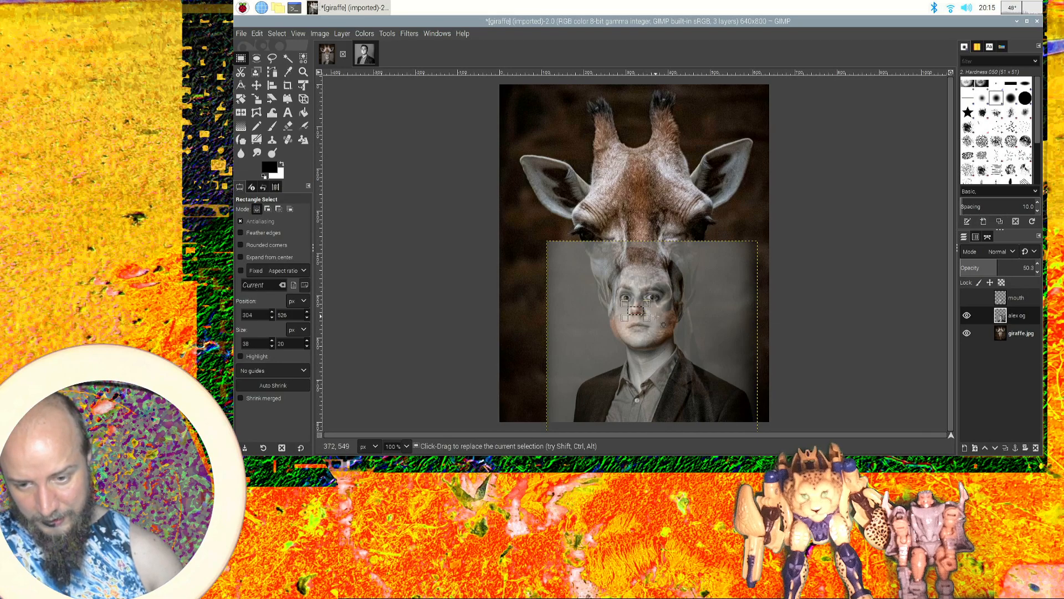
{"action": "key", "text": "ctrl"}
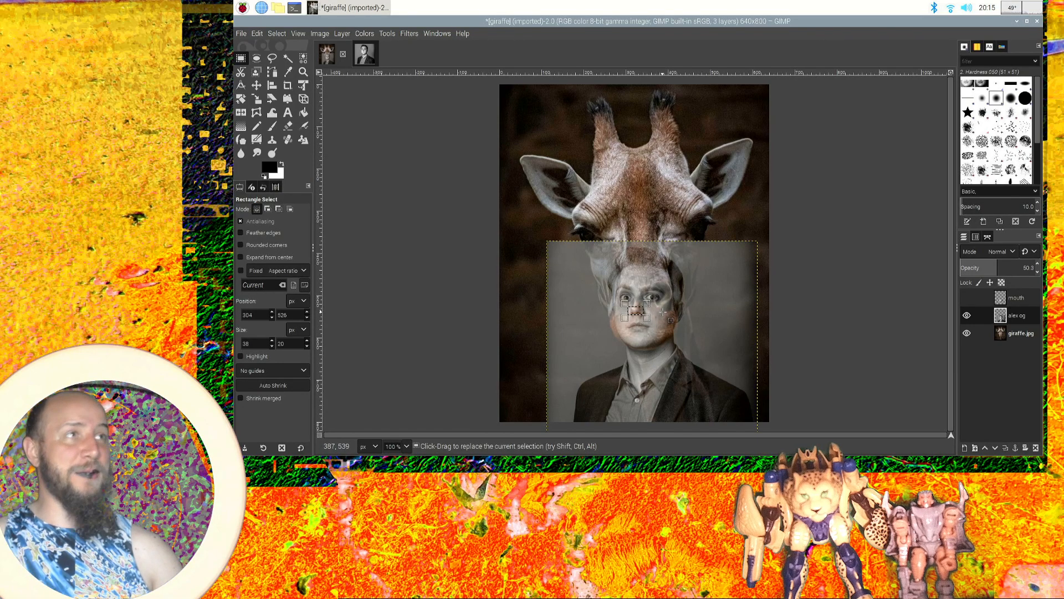
{"action": "key", "text": "ctrl+c"}
Paste the copied nose as a new layer and hide the portrait layer.
{"action": "key", "text": "ctrl+v"}
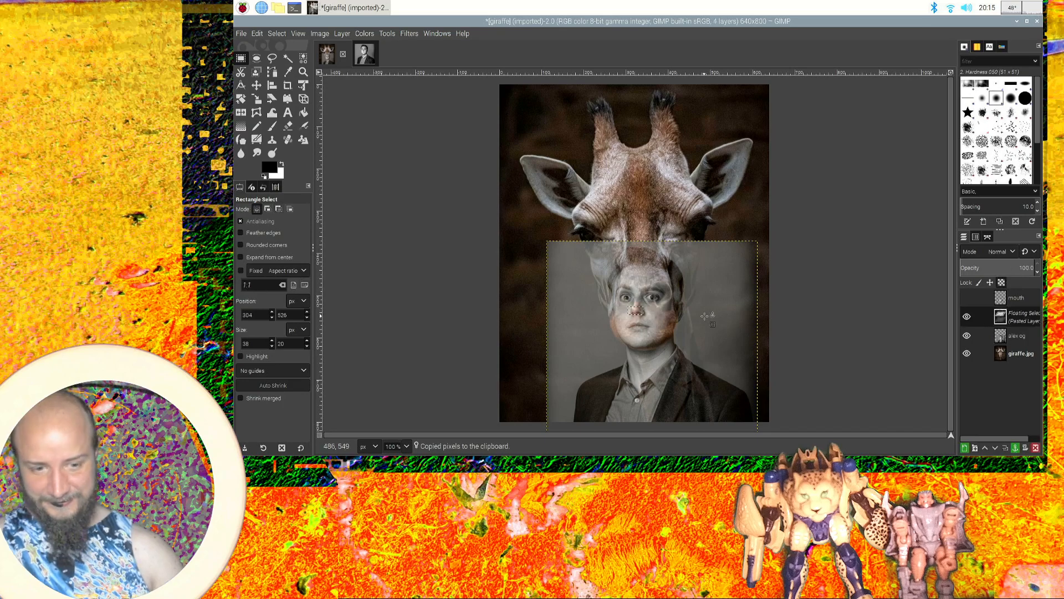
{"action": "right_click", "coordinate": [1025, 318]}
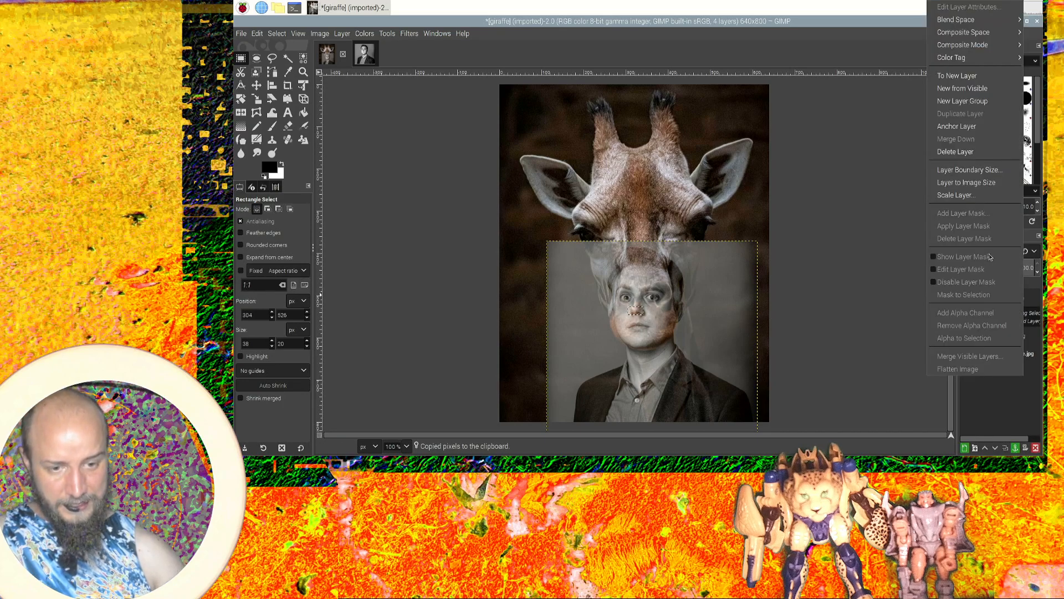
{"action": "left_click", "coordinate": [977, 76]}
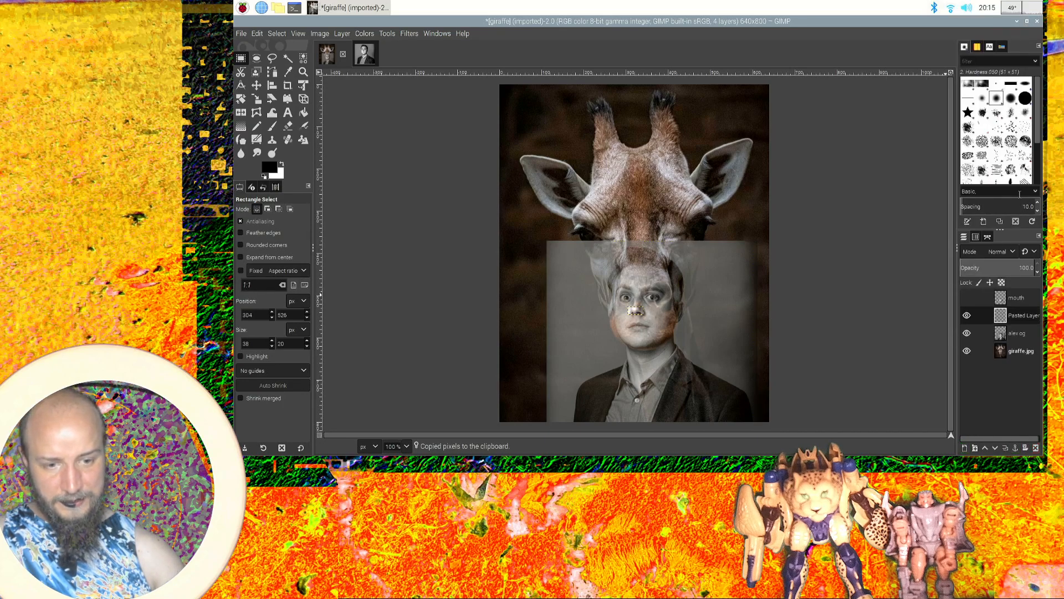
{"action": "left_click", "coordinate": [967, 334]}
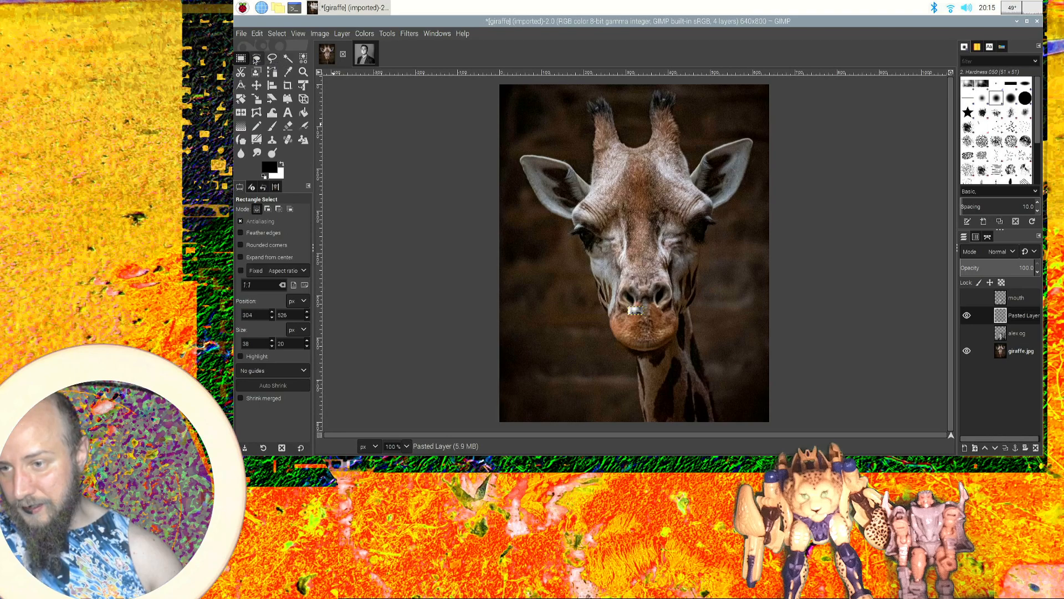
Stretch the pasted nose to about 137 × 208 px with the Scale tool and position it over the giraffe's nose.
{"action": "left_click", "coordinate": [256, 98]}
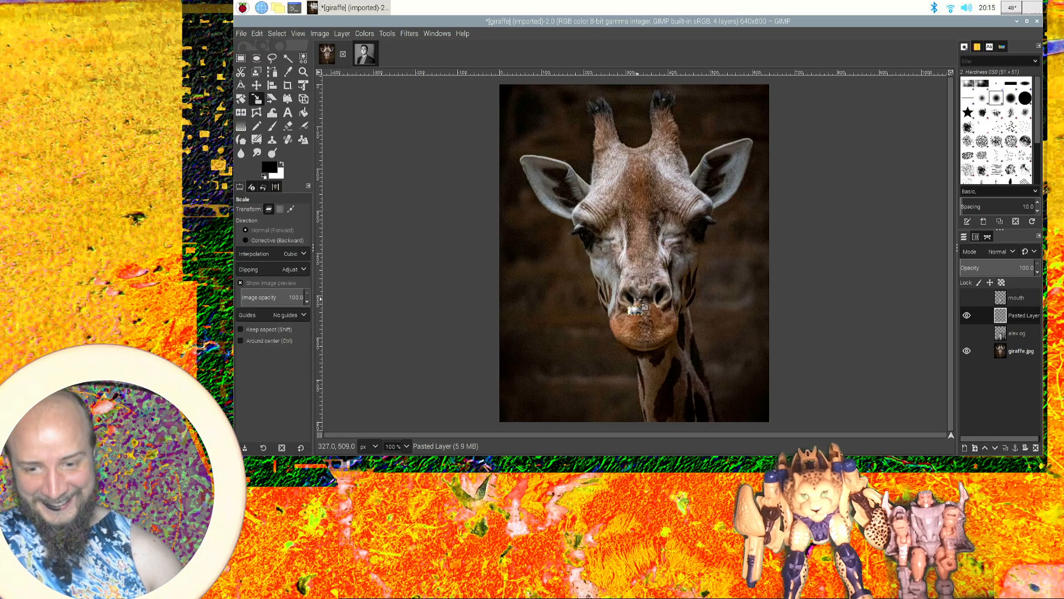
{"action": "left_click", "coordinate": [643, 316]}
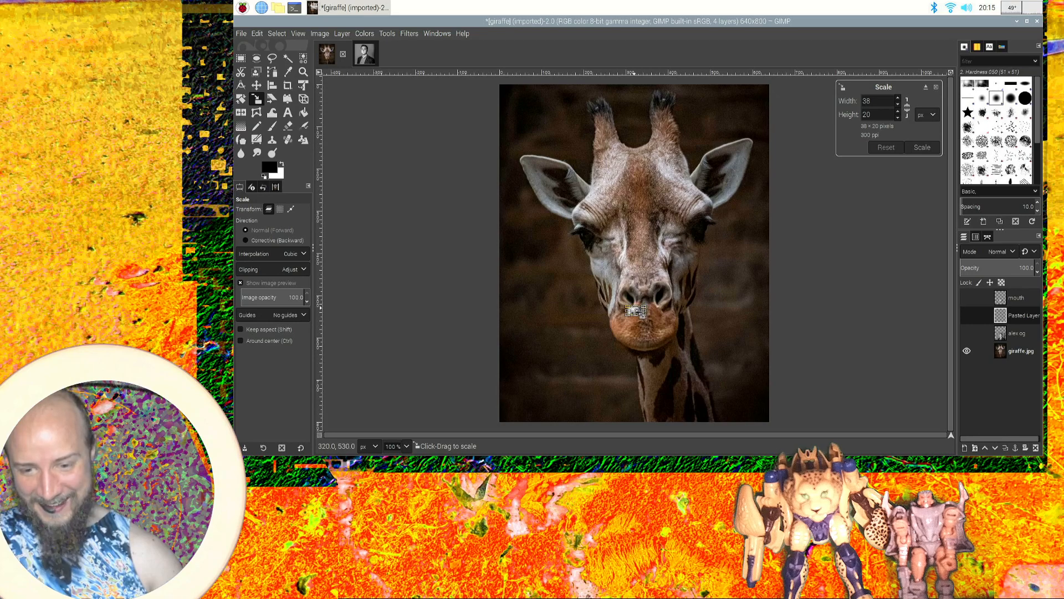
{"action": "left_click_drag", "start_coordinate": [643, 312], "coordinate": [616, 299]}
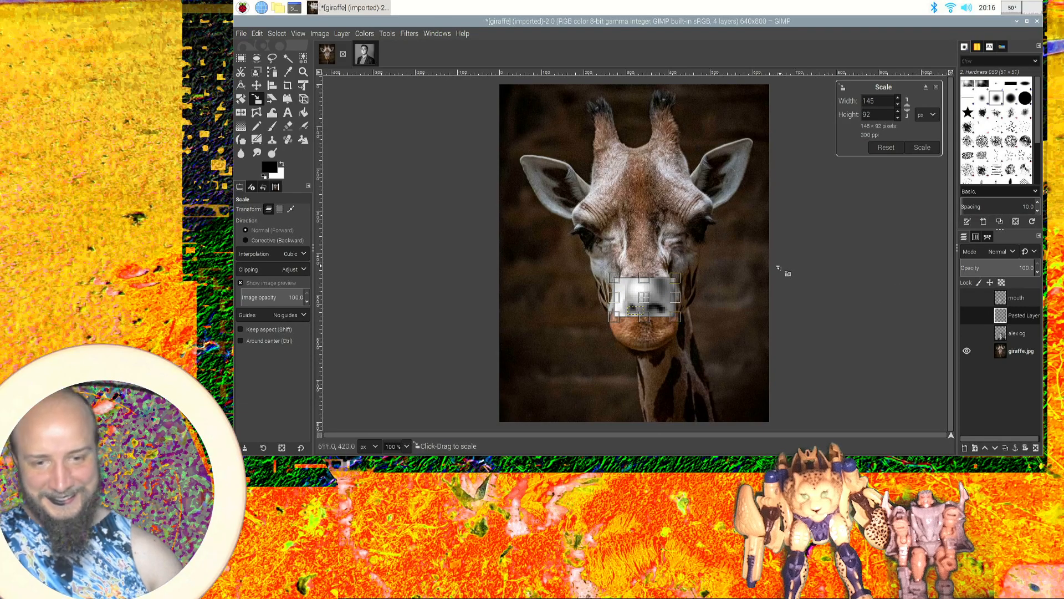
{"action": "left_click_drag", "start_coordinate": [648, 303], "coordinate": [646, 233]}
{"action": "left_click_drag", "start_coordinate": [638, 306], "coordinate": [639, 311]}
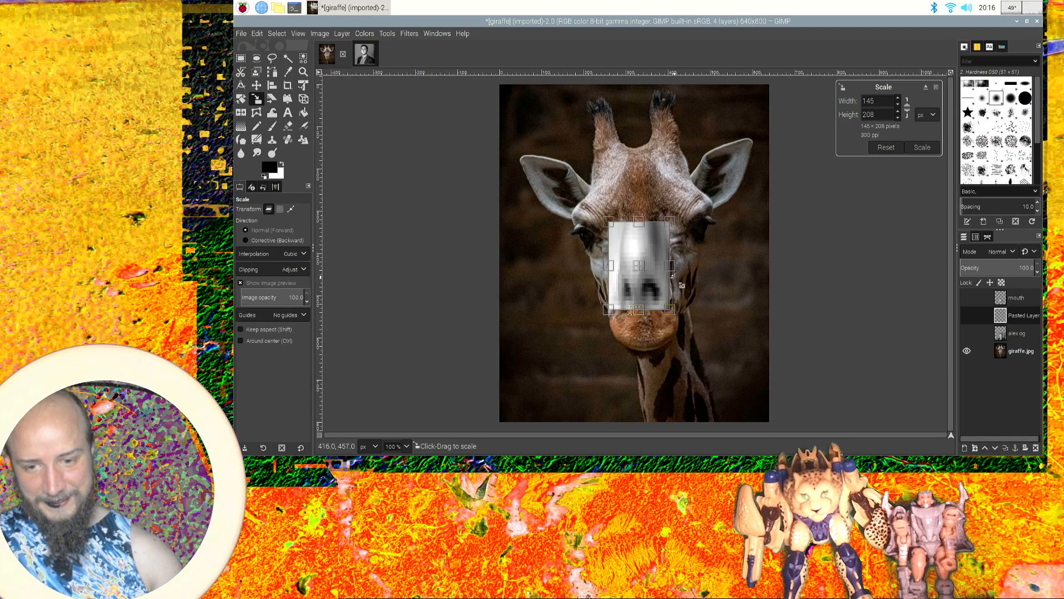
{"action": "left_click_drag", "start_coordinate": [669, 266], "coordinate": [611, 266]}
Lower the pasted nose layer's opacity to about 57 and stretch it to 169 × 224 px to cover the giraffe's nostrils.
{"action": "left_click", "coordinate": [1037, 272]}
{"action": "left_click", "coordinate": [1037, 274]}
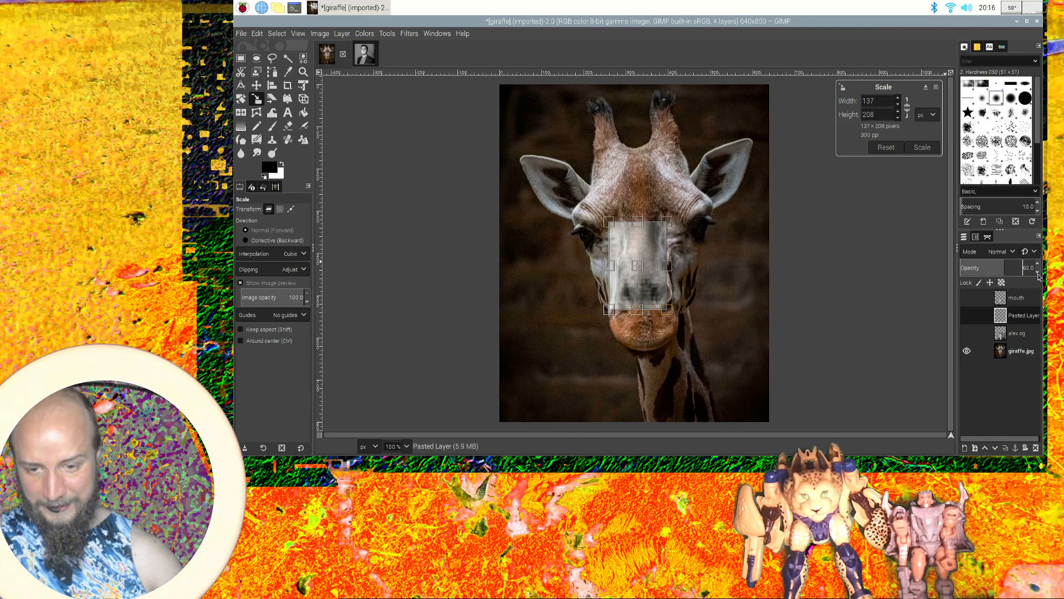
{"action": "left_click_drag", "start_coordinate": [671, 269], "coordinate": [683, 268]}
{"action": "left_click_drag", "start_coordinate": [647, 311], "coordinate": [650, 316]}
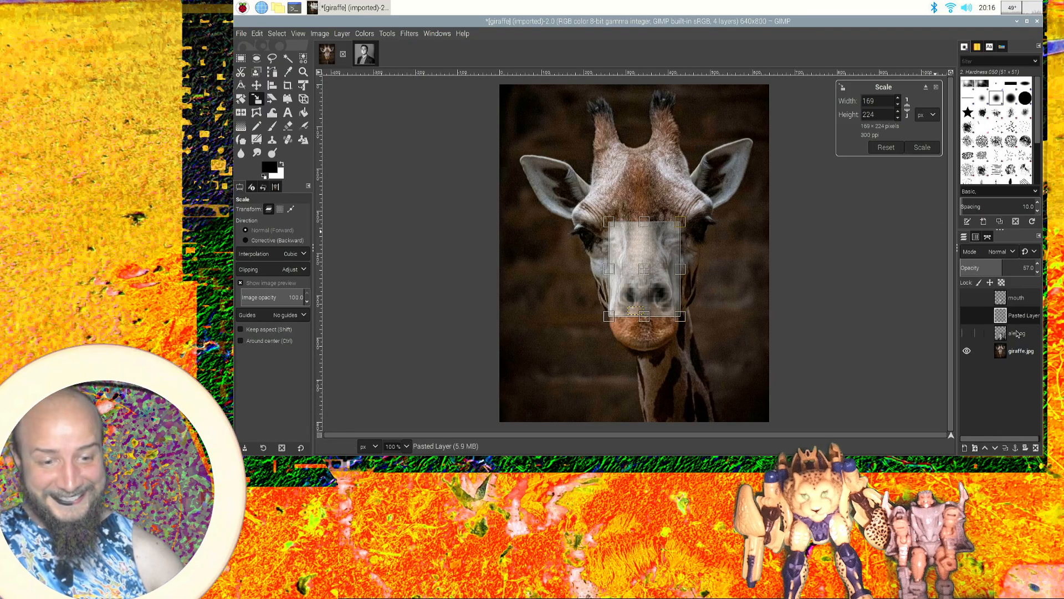
Raise the pasted nose layer's opacity to 94.9.
{"action": "left_click_drag", "start_coordinate": [1040, 265], "coordinate": [277, 264]}
{"action": "left_click_drag", "start_coordinate": [1011, 270], "coordinate": [1037, 268]}
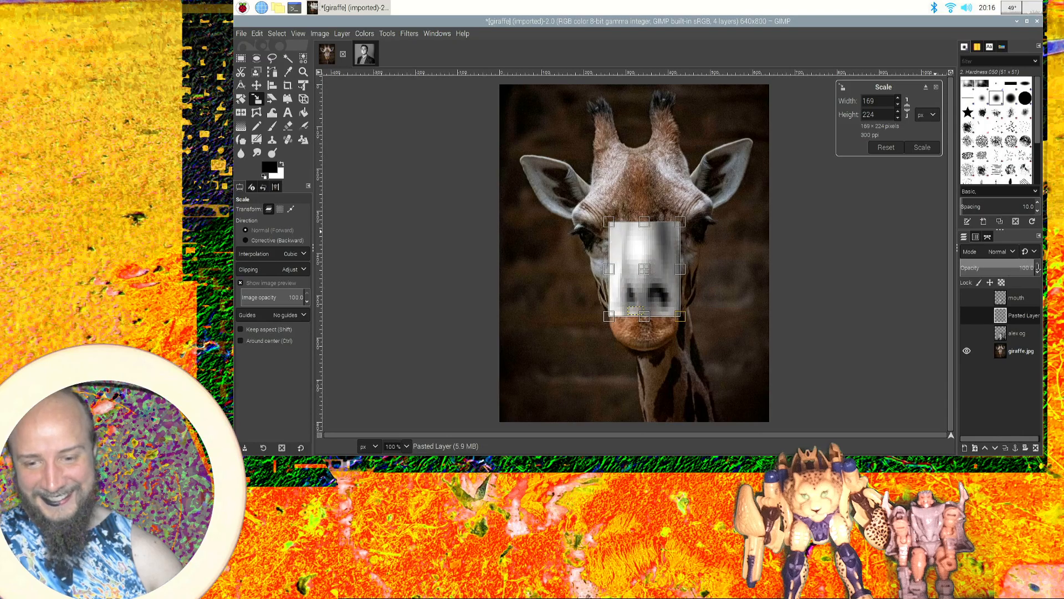
{"action": "left_click_drag", "start_coordinate": [1000, 263], "coordinate": [1032, 267]}
Rename the pasted layer to "nose", make it visible and apply the 169 × 224 px scaling.
{"action": "double_click", "coordinate": [1024, 320]}
{"action": "type", "text": "nose"}
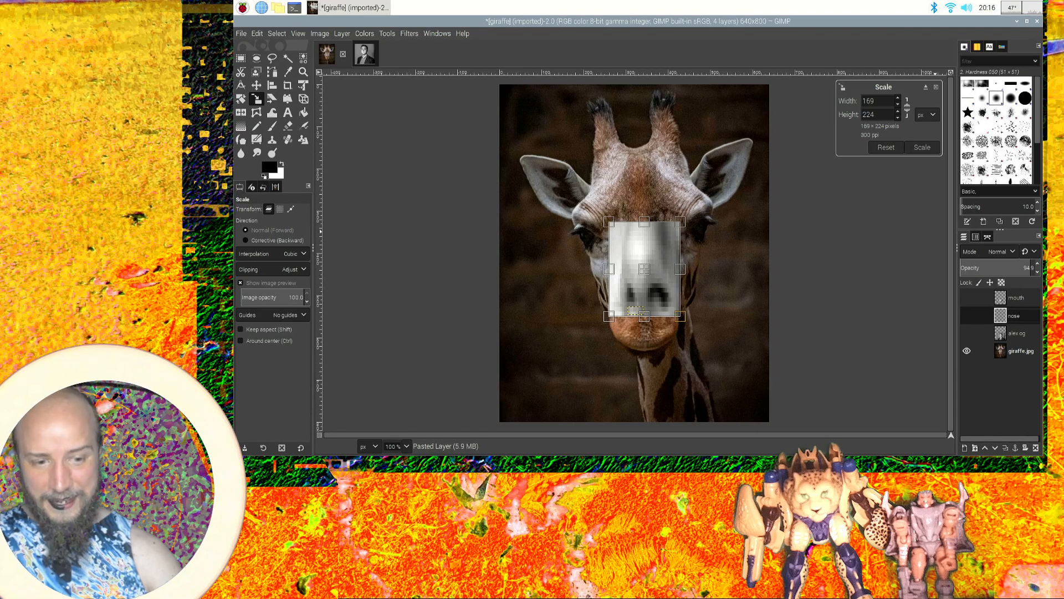
{"action": "key", "text": "Return"}
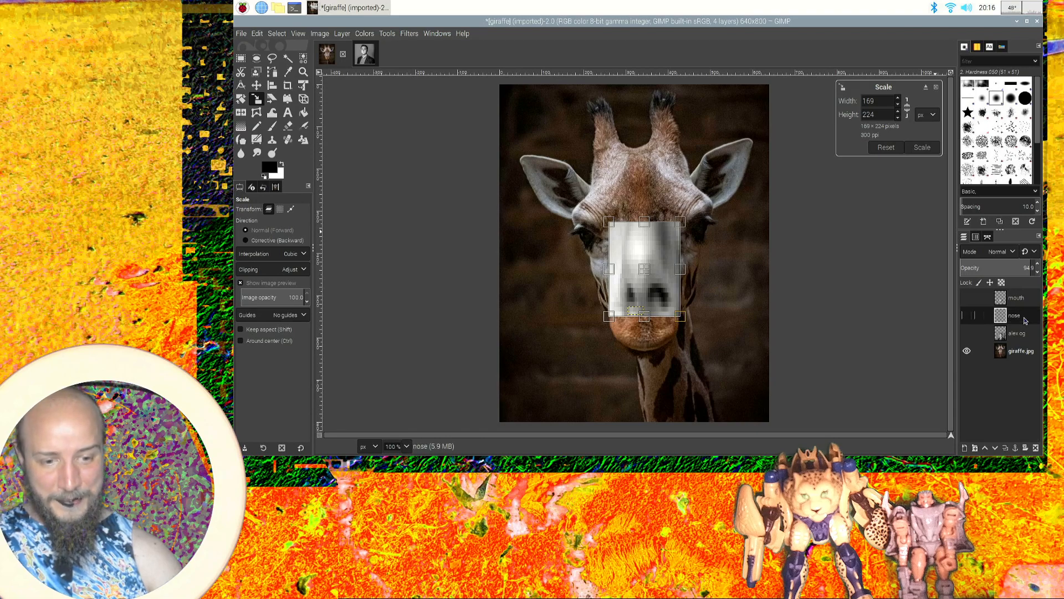
{"action": "left_click", "coordinate": [968, 316]}
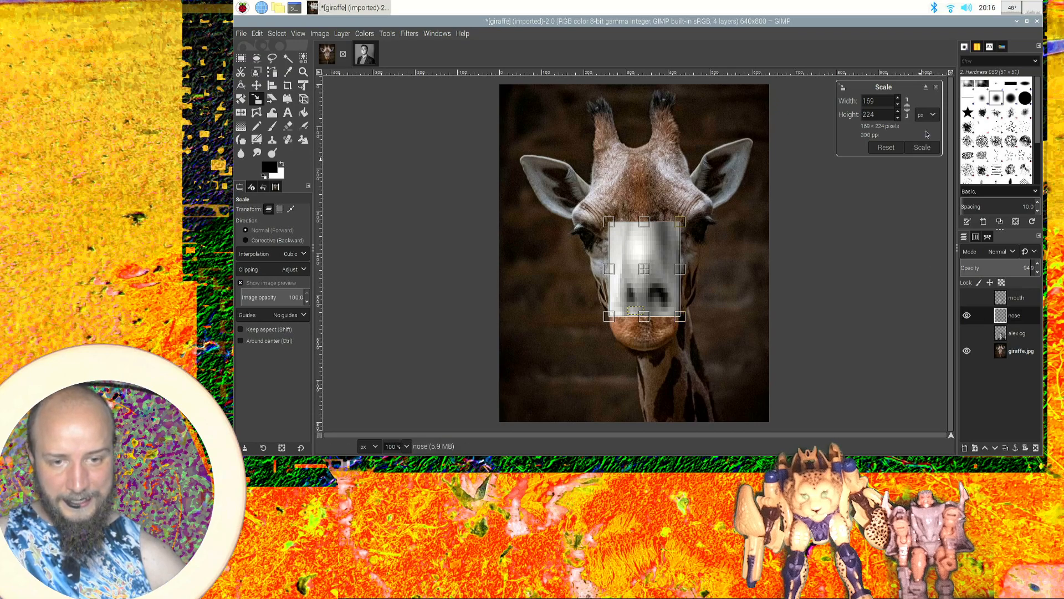
{"action": "left_click", "coordinate": [923, 148]}
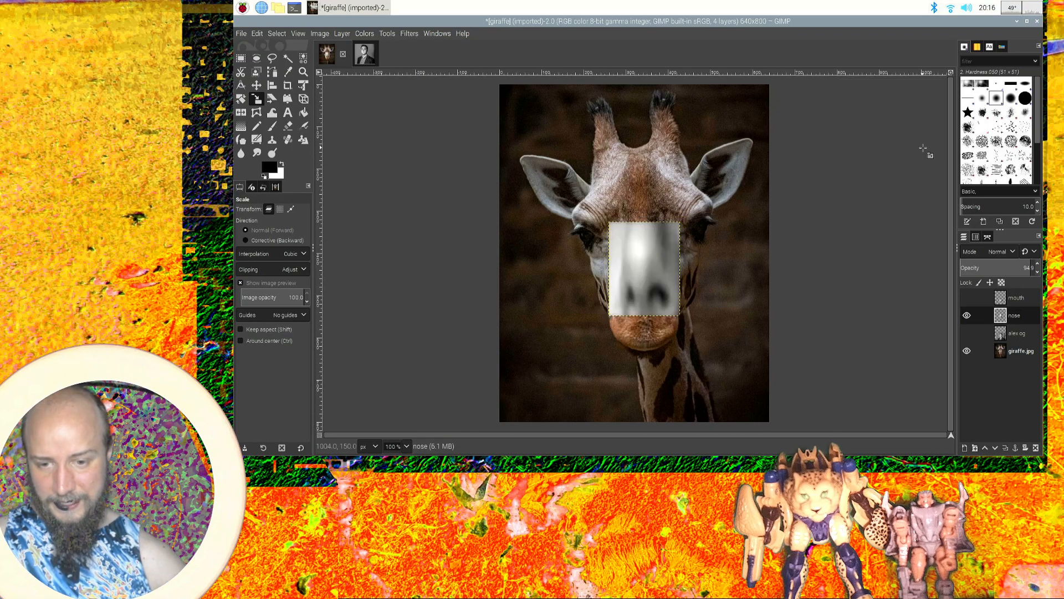
Hide the nose layer, show the portrait layer and make a rectangular selection of about 54 × 47 px around the man's eye on the image's left side.
{"action": "left_click", "coordinate": [967, 315]}
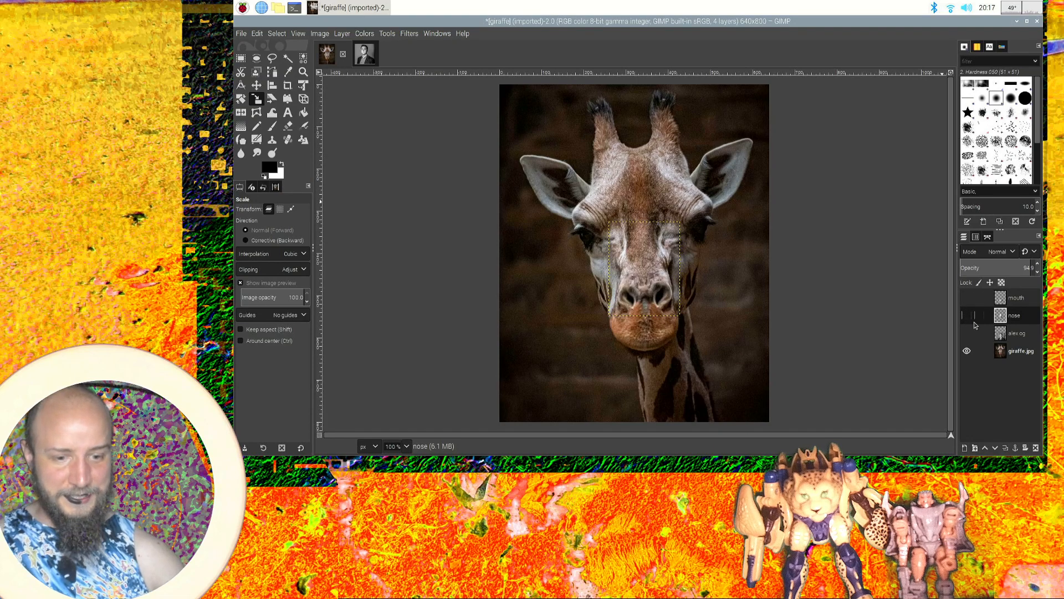
{"action": "left_click", "coordinate": [966, 333]}
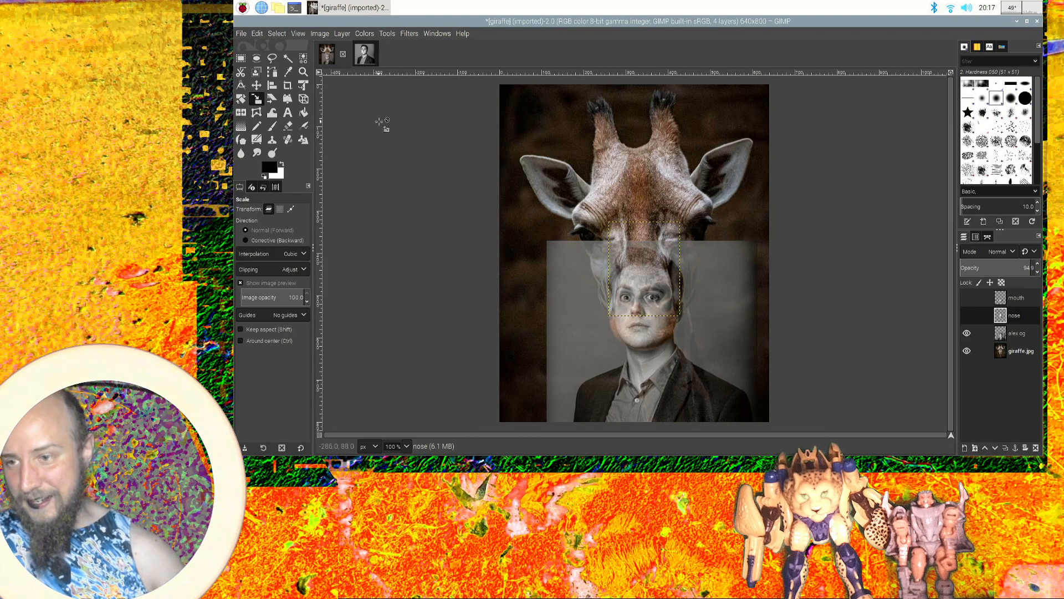
{"action": "left_click", "coordinate": [241, 57]}
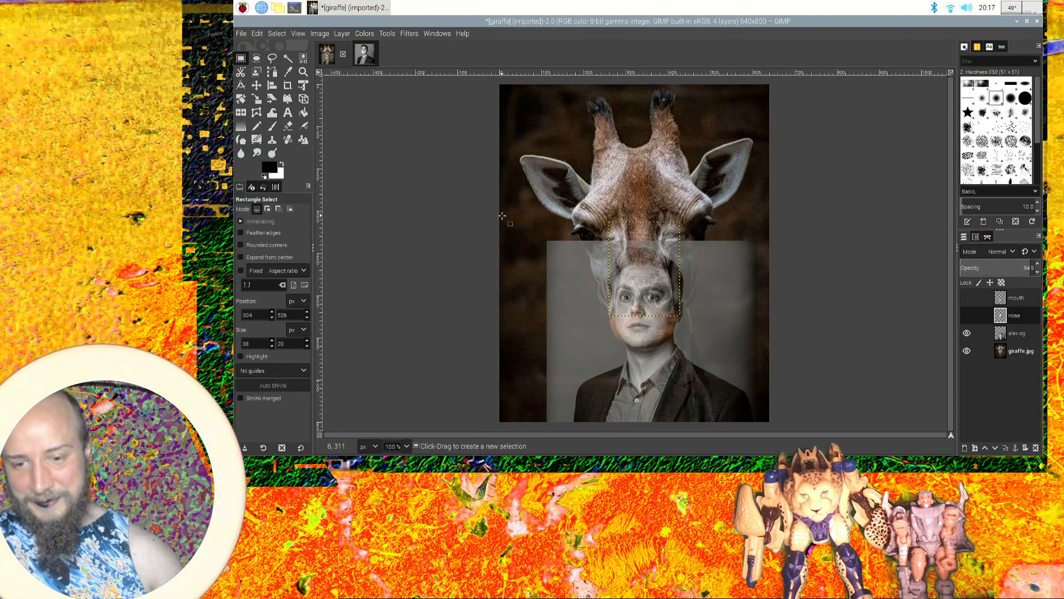
{"action": "left_click_drag", "start_coordinate": [636, 285], "coordinate": [612, 304]}
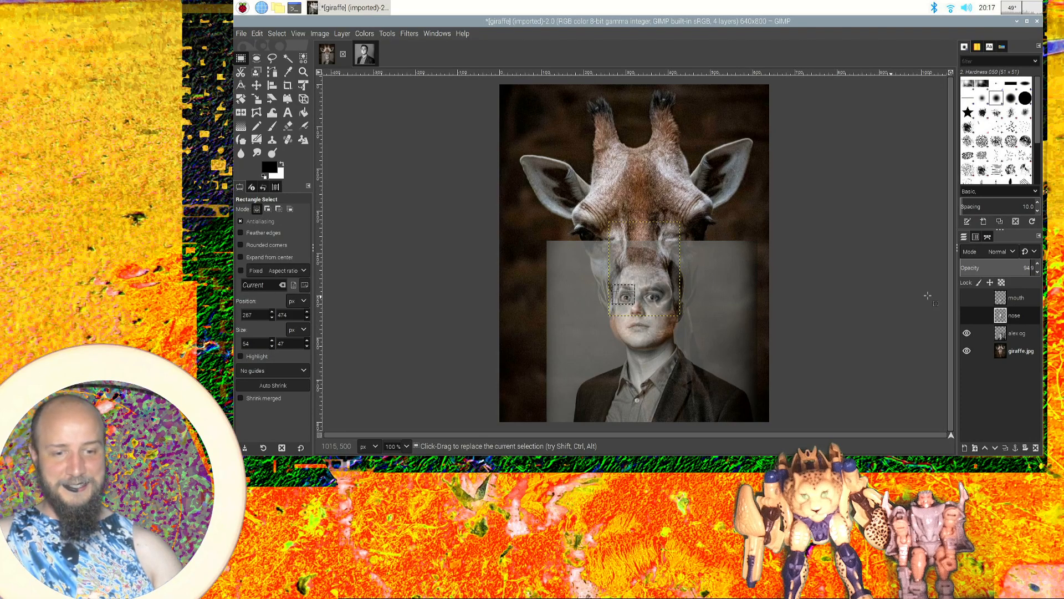
Copy the selected eye from the portrait layer and paste it as a new layer.
{"action": "left_click", "coordinate": [1028, 334]}
{"action": "key", "text": "ctrl+c"}
{"action": "key", "text": "ctrl+v"}
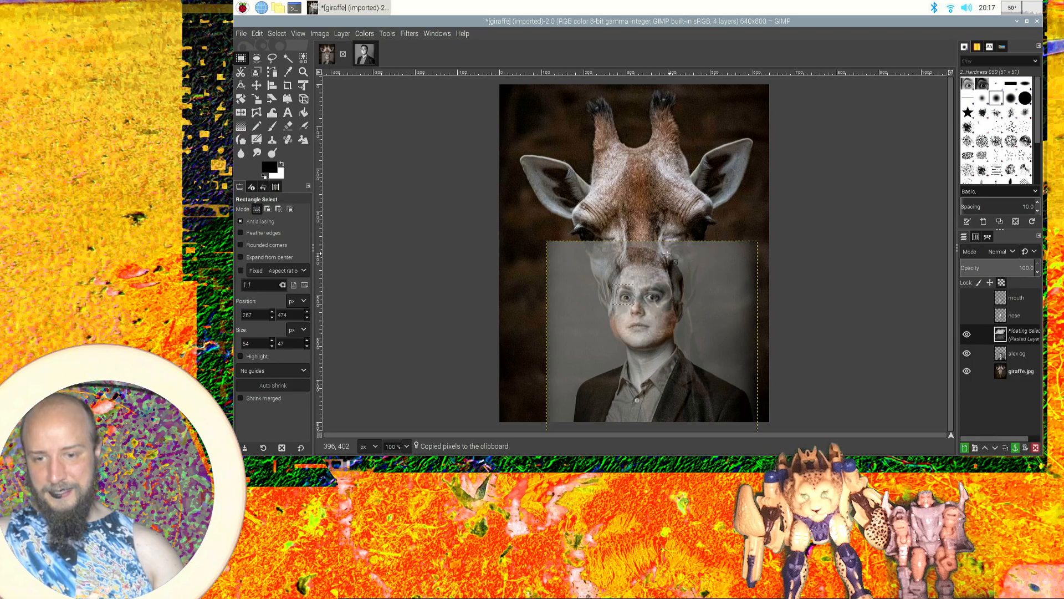
{"action": "right_click", "coordinate": [1028, 332]}
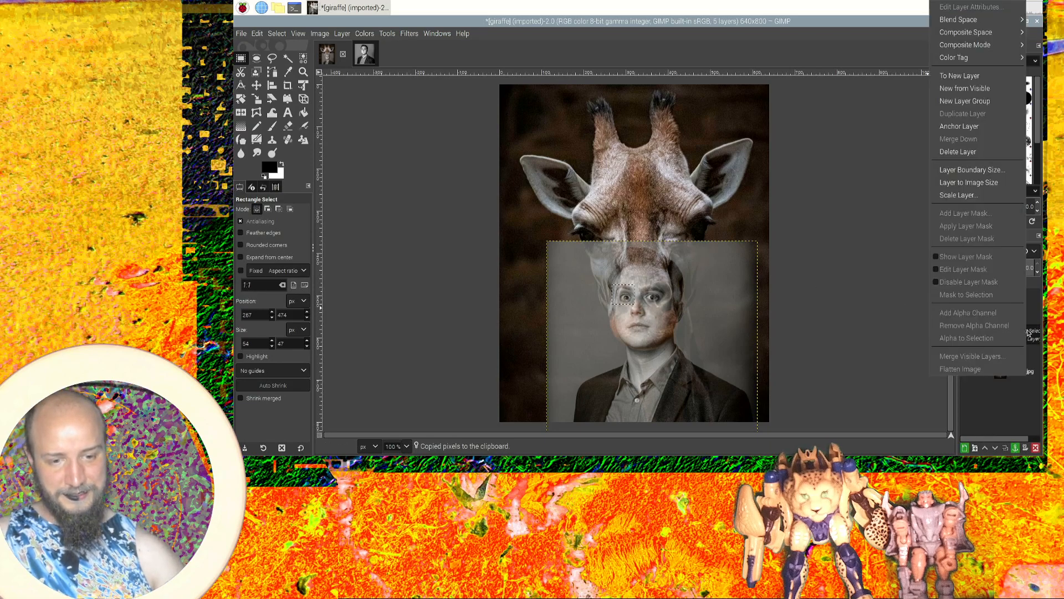
{"action": "left_click", "coordinate": [964, 76]}
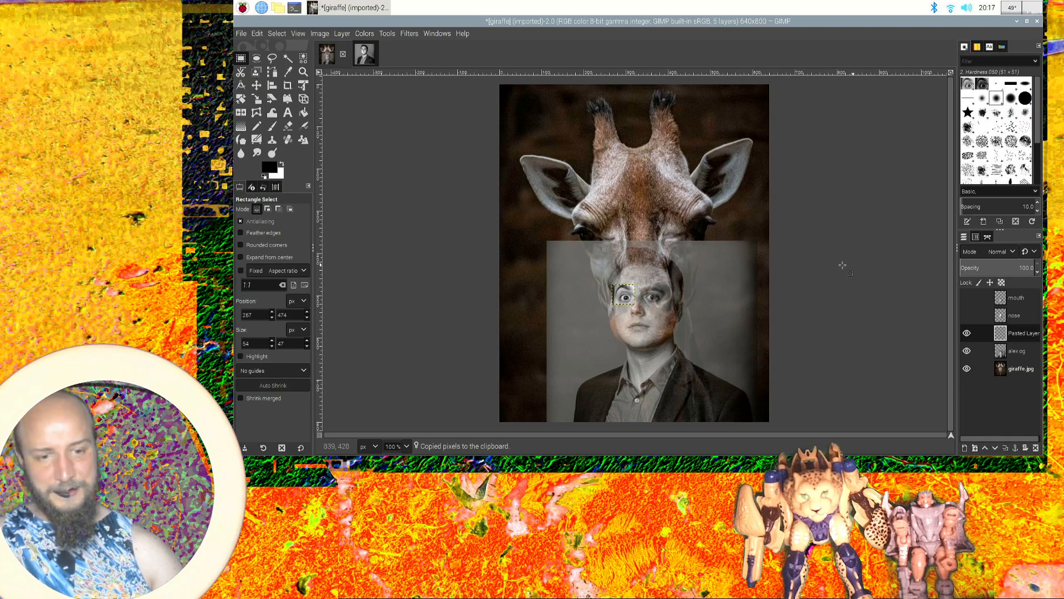
Lower the pasted eye layer's opacity to 56 and hide the portrait layer.
{"action": "left_click", "coordinate": [1037, 273]}
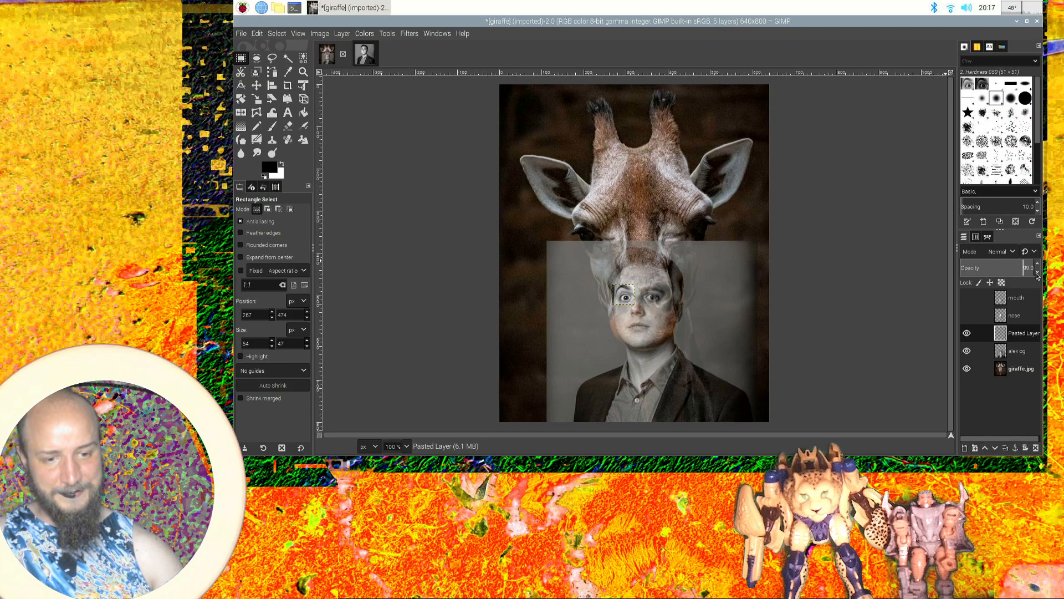
{"action": "left_click_drag", "start_coordinate": [1037, 275], "coordinate": [1038, 275]}
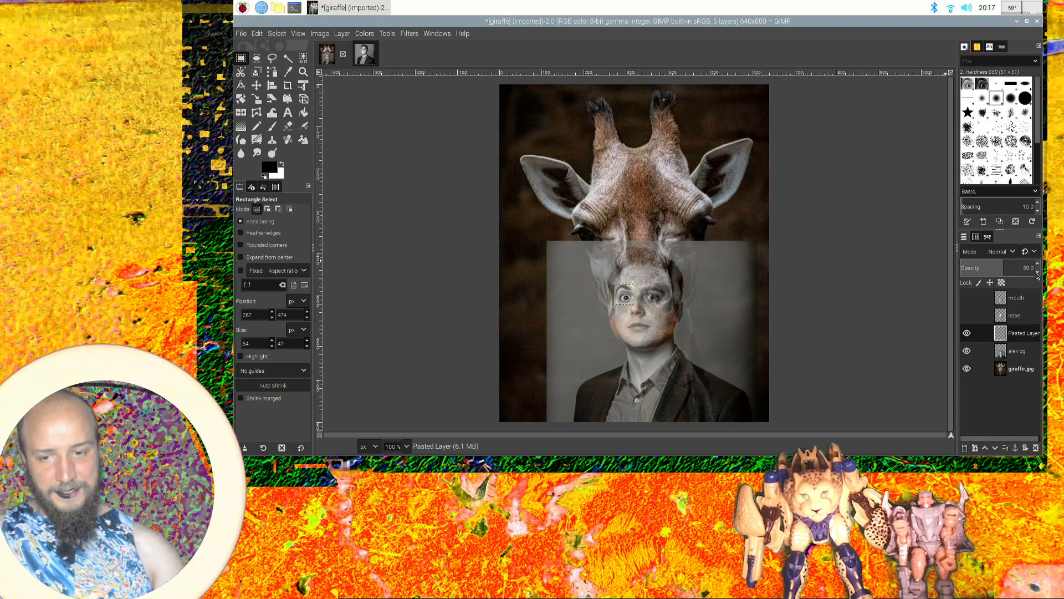
{"action": "left_click", "coordinate": [967, 350]}
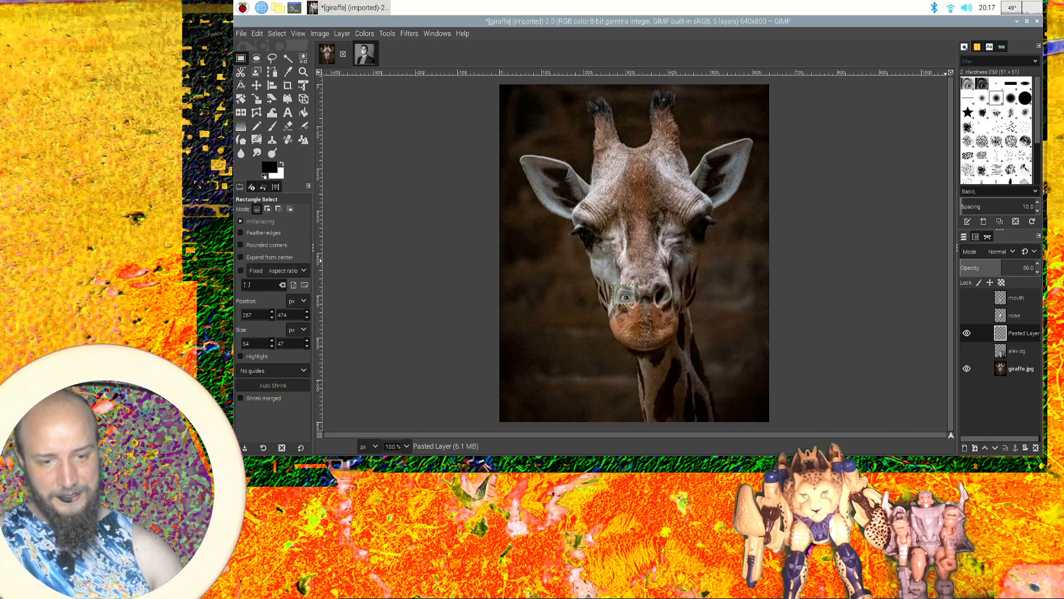
Rename the pasted layer to "left eye".
{"action": "double_click", "coordinate": [1022, 334]}
{"action": "key", "text": "BackSpace"}
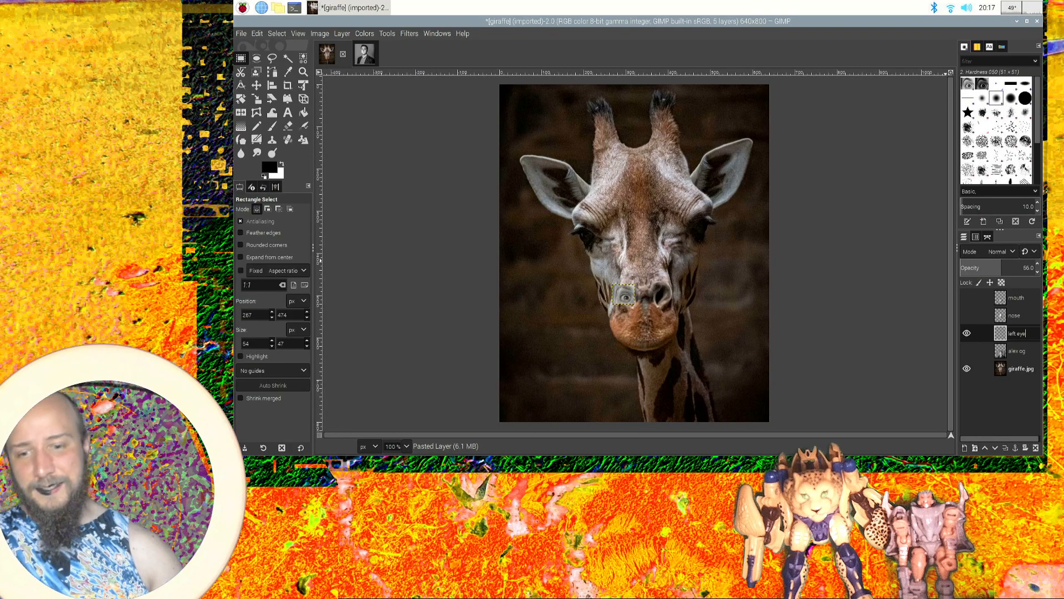
{"action": "type", "text": "left eye"}
{"action": "key", "text": "Return"}
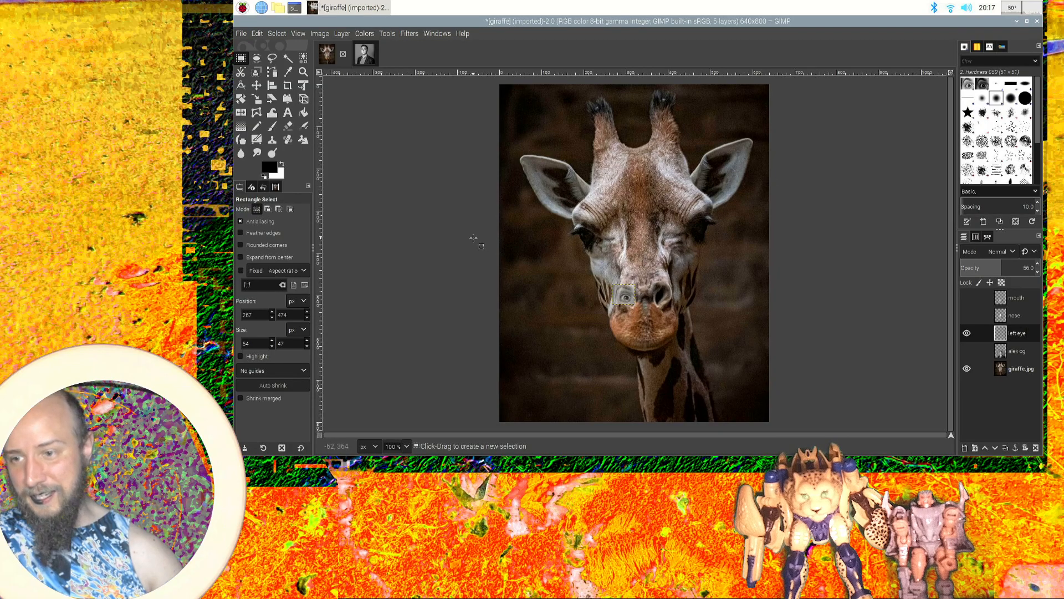
Move the left eye layer over the giraffe's eye on the image's left side and scale it to about 105 × 113 px.
{"action": "left_click", "coordinate": [256, 85]}
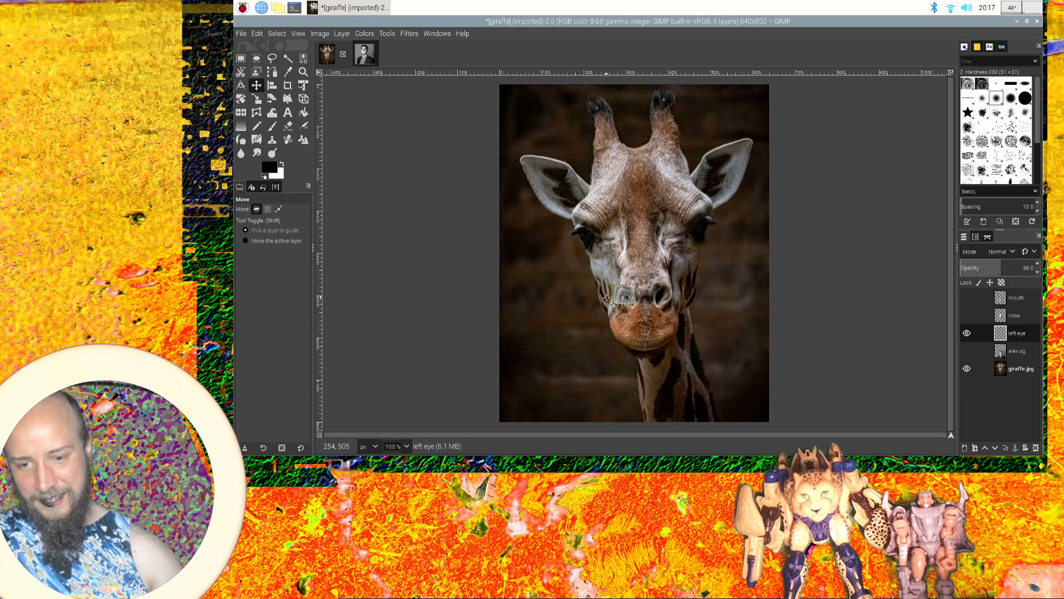
{"action": "left_click_drag", "start_coordinate": [624, 296], "coordinate": [585, 233]}
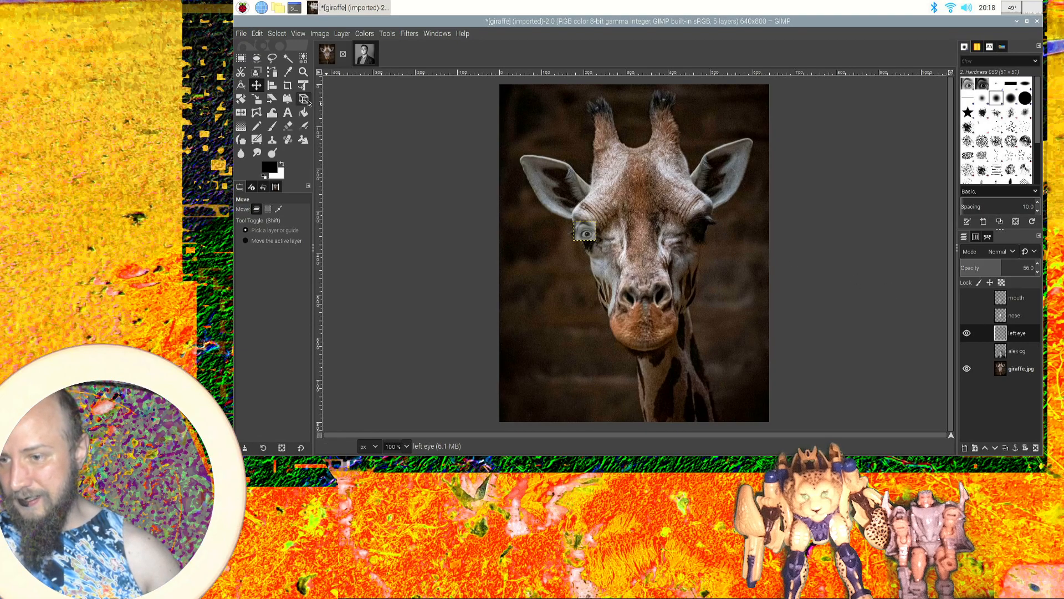
{"action": "left_click", "coordinate": [256, 99]}
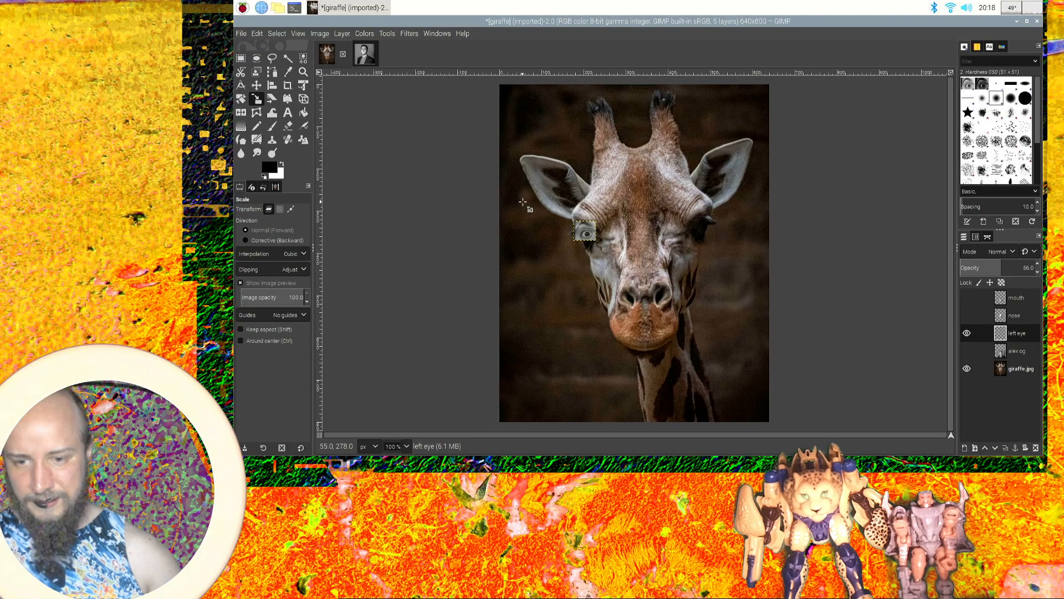
{"action": "left_click", "coordinate": [586, 233]}
{"action": "mouse_move", "coordinate": [605, 250]}
{"action": "left_mouse_down"}
{"action": "mouse_move", "coordinate": [632, 271]}
{"action": "mouse_move", "coordinate": [617, 259]}
{"action": "left_mouse_up"}
{"action": "left_click_drag", "start_coordinate": [573, 220], "coordinate": [566, 203]}
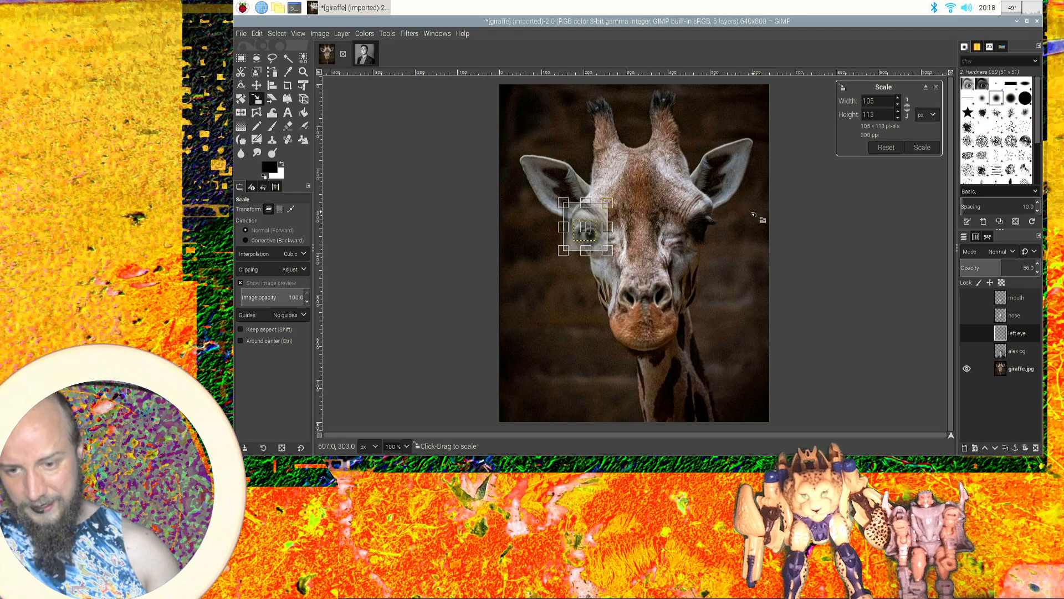
{"action": "left_click", "coordinate": [918, 150]}
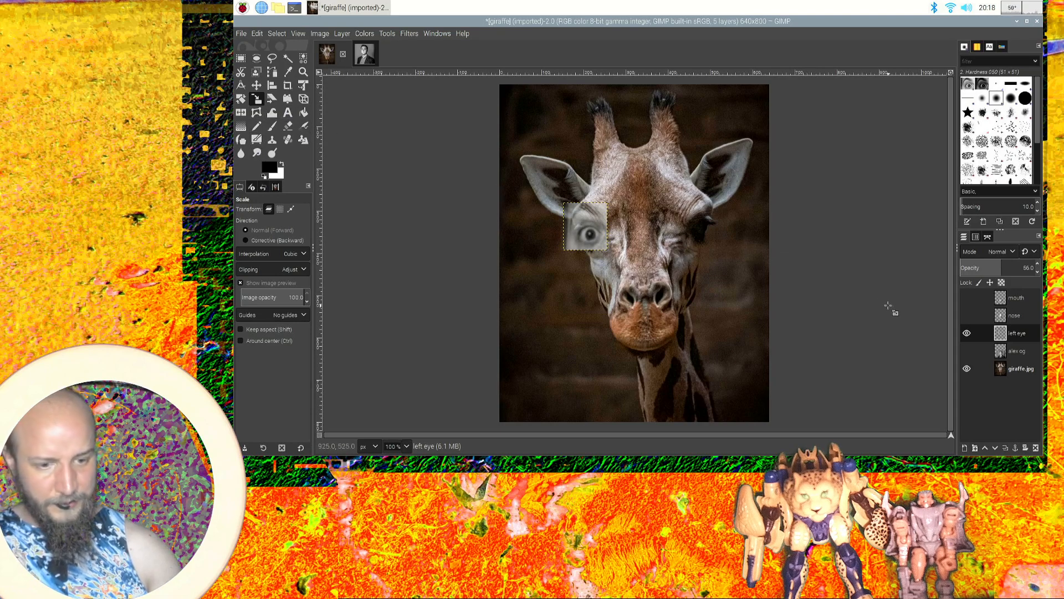
Try to expand the left eye layer to the image size.
{"action": "right_click", "coordinate": [1031, 337]}
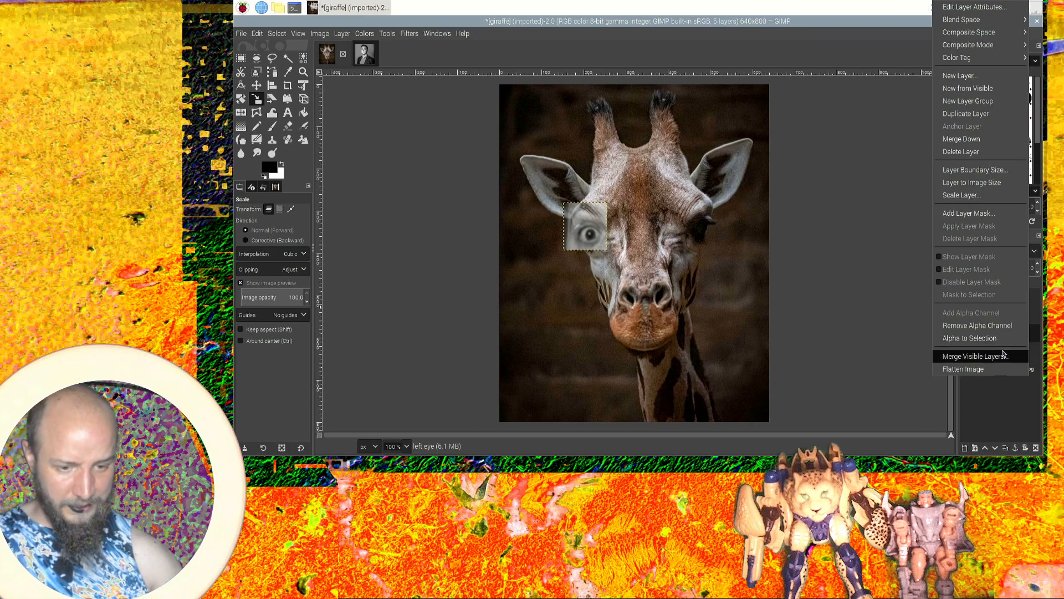
{"action": "left_click", "coordinate": [994, 173]}
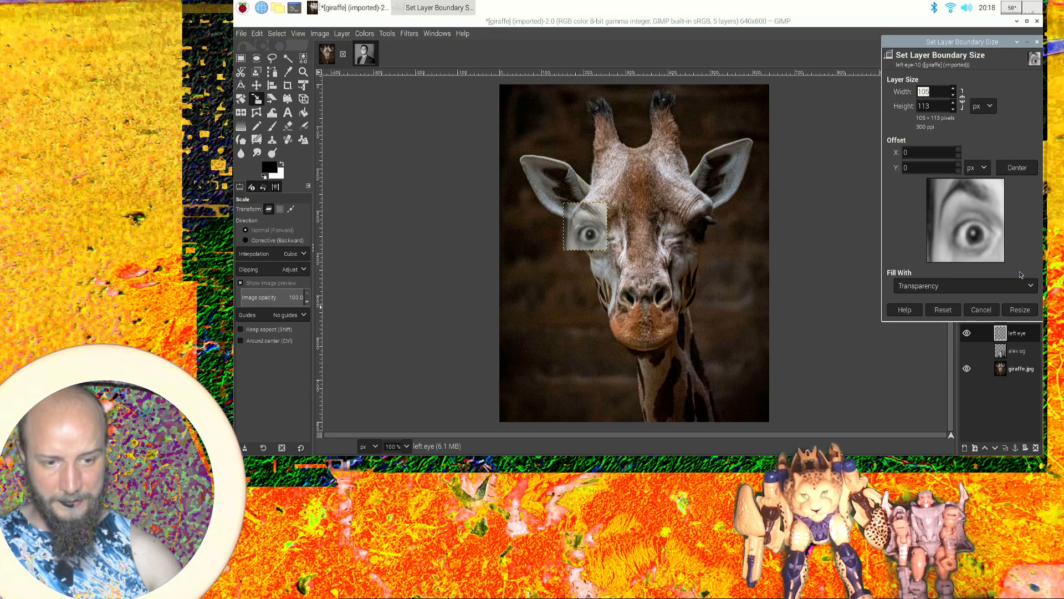
{"action": "left_click", "coordinate": [982, 311]}
{"action": "right_click", "coordinate": [1019, 335]}
{"action": "left_click", "coordinate": [958, 182]}
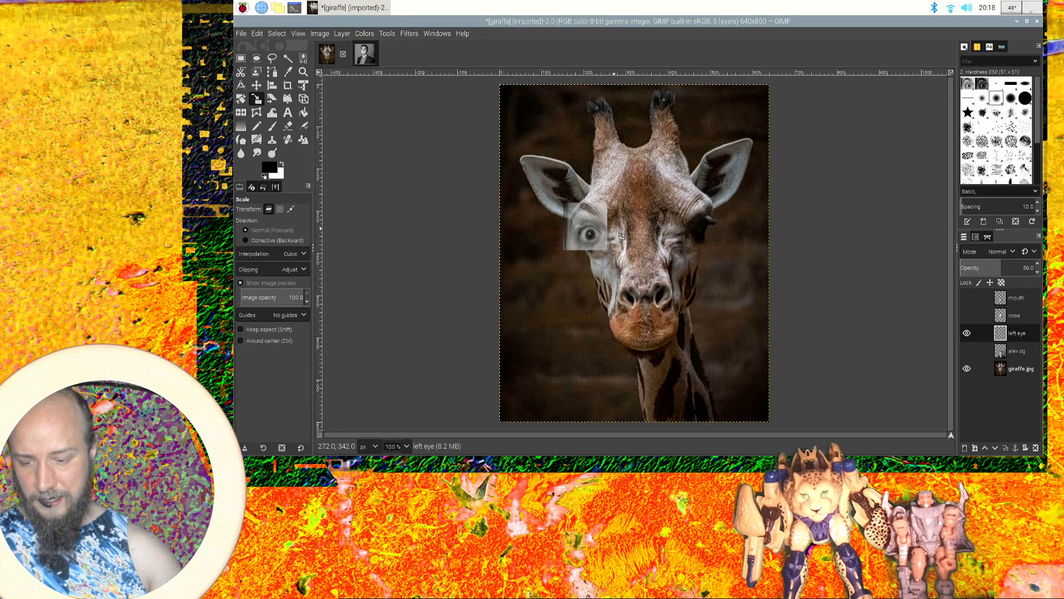
{"action": "key", "text": "ctrl+z"}
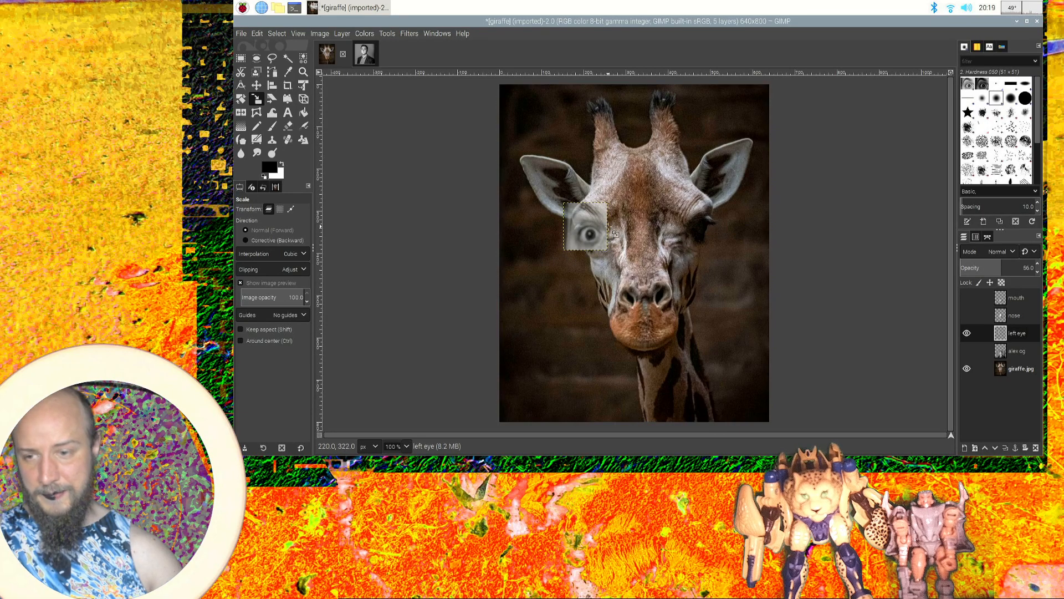
Rotate the left eye layer counter-clockwise to follow the slant of the giraffe's eye.
{"action": "left_click", "coordinate": [242, 101]}
{"action": "left_click", "coordinate": [603, 235]}
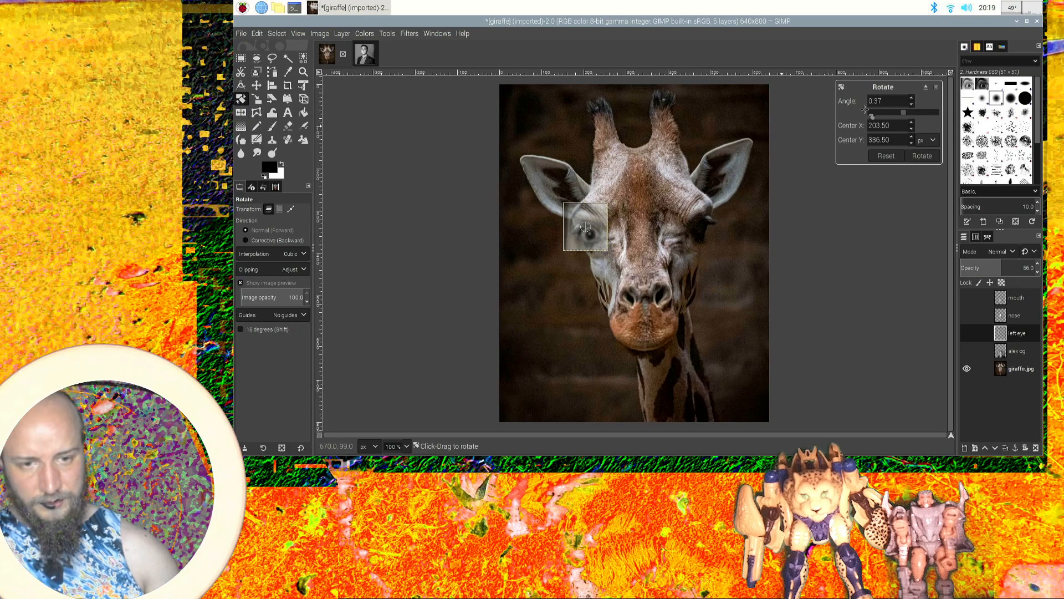
{"action": "left_click_drag", "start_coordinate": [905, 113], "coordinate": [901, 114]}
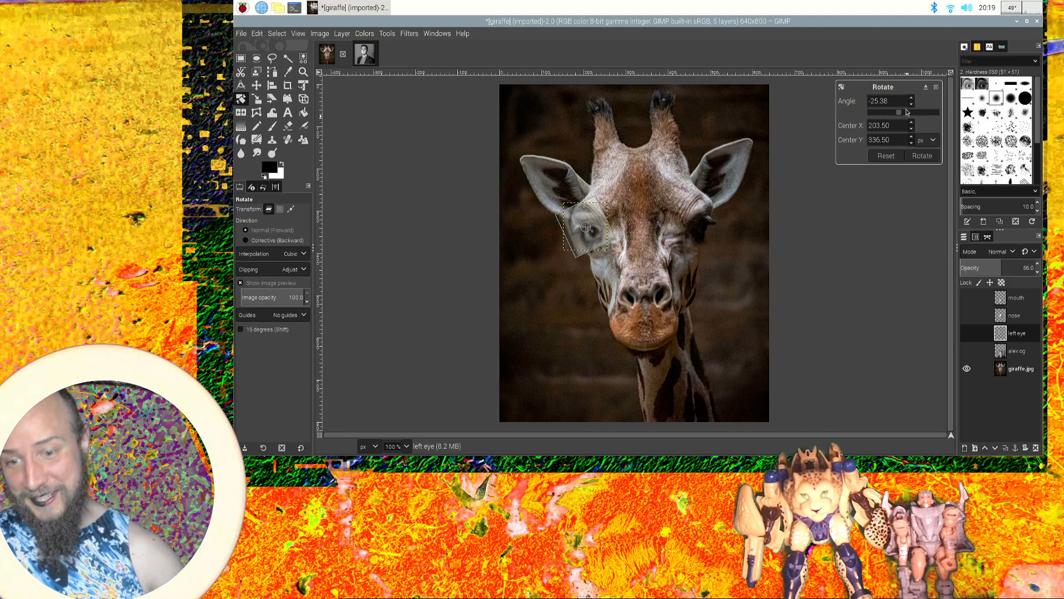
{"action": "left_click", "coordinate": [887, 156]}
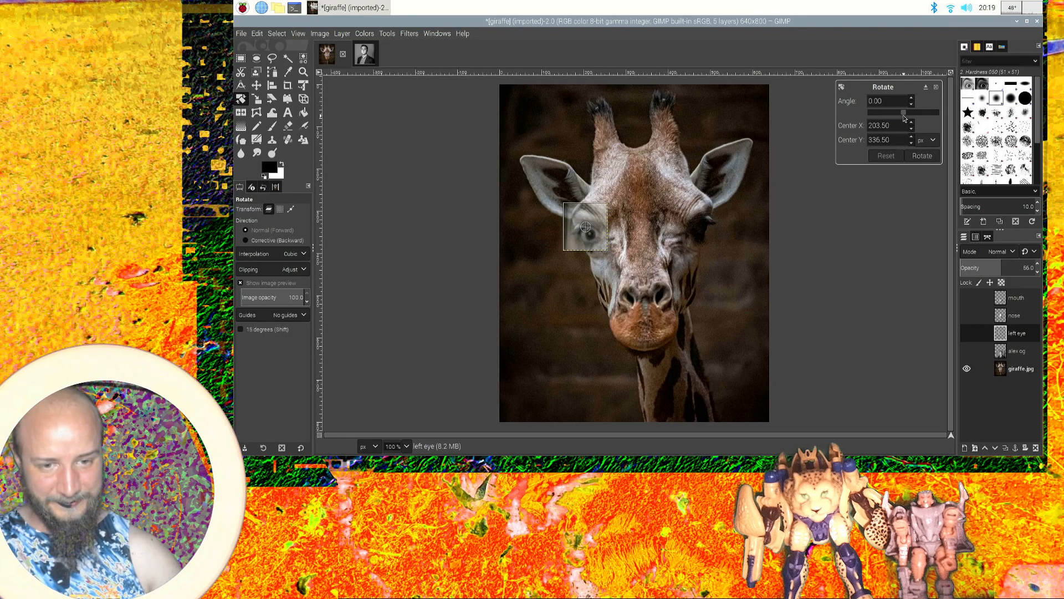
{"action": "left_click_drag", "start_coordinate": [904, 115], "coordinate": [900, 115]}
{"action": "left_click", "coordinate": [922, 156]}
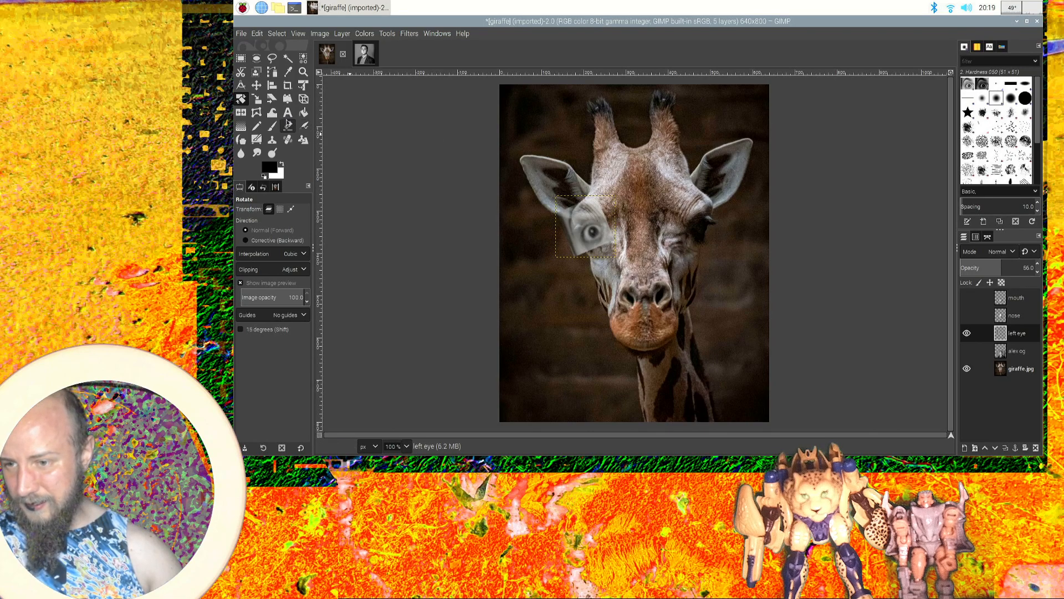
Narrow the left eye layer to about 62 × 147 px with the Scale tool and raise its opacity to 91.
{"action": "left_click", "coordinate": [256, 99]}
{"action": "left_click", "coordinate": [614, 239]}
{"action": "left_click_drag", "start_coordinate": [614, 240], "coordinate": [600, 239]}
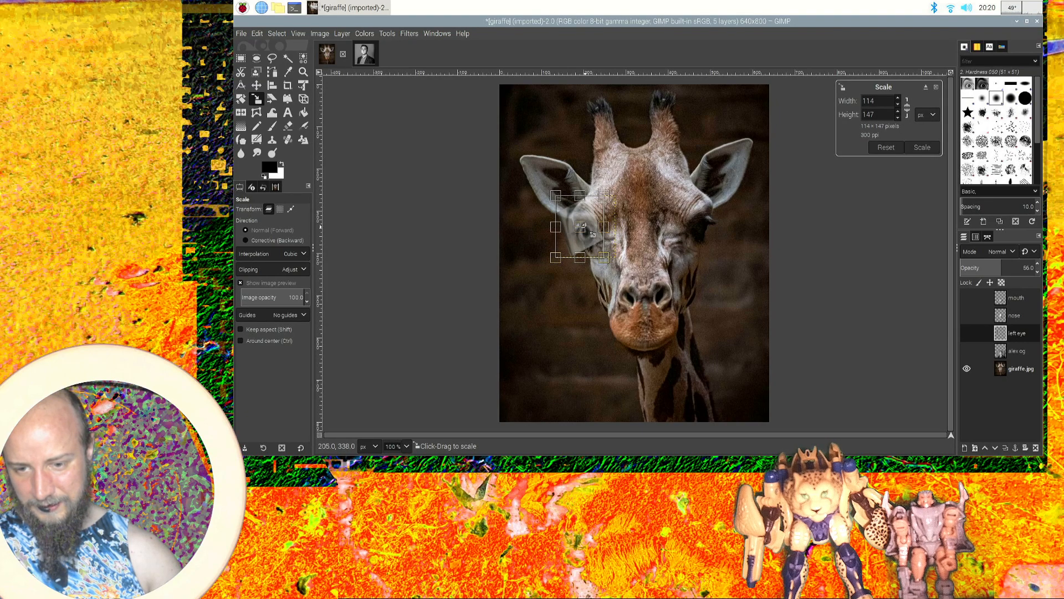
{"action": "key", "text": "ctrl+z"}
{"action": "left_click_drag", "start_coordinate": [561, 227], "coordinate": [599, 231]}
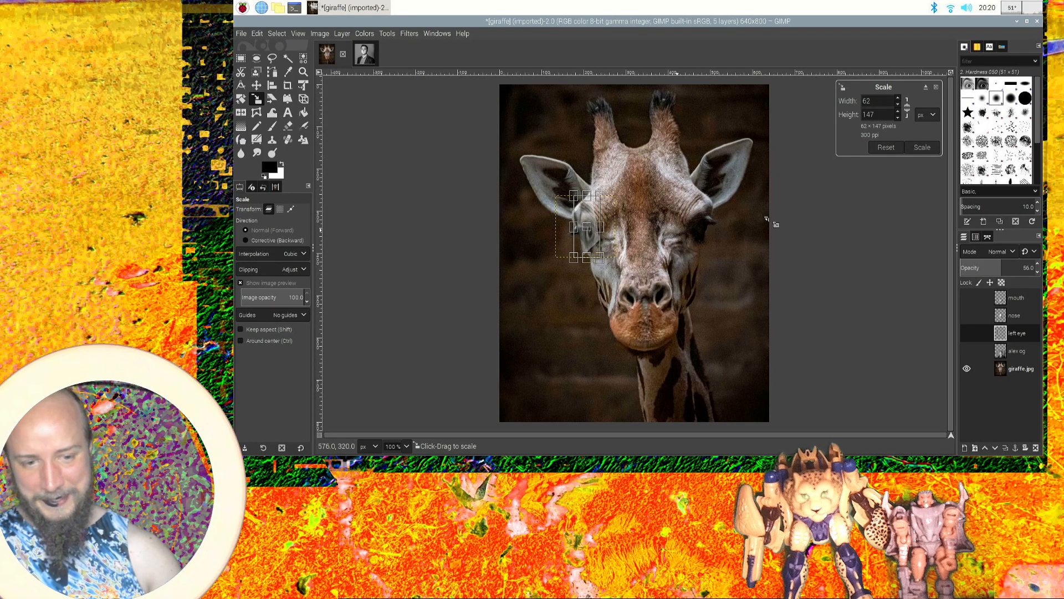
{"action": "left_click_drag", "start_coordinate": [1002, 268], "coordinate": [1039, 267]}
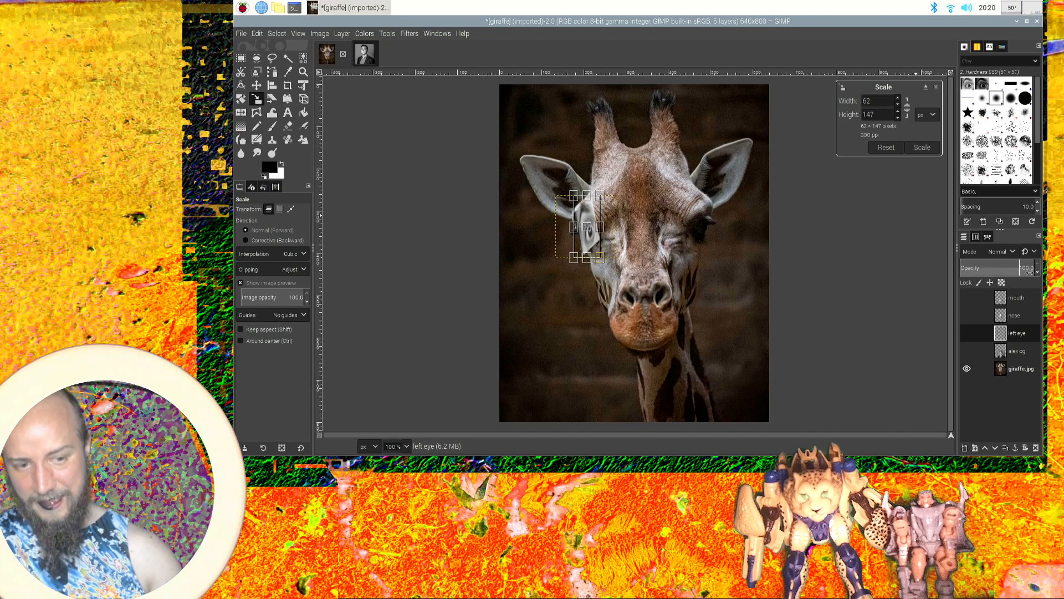
{"action": "left_click", "coordinate": [1038, 272]}
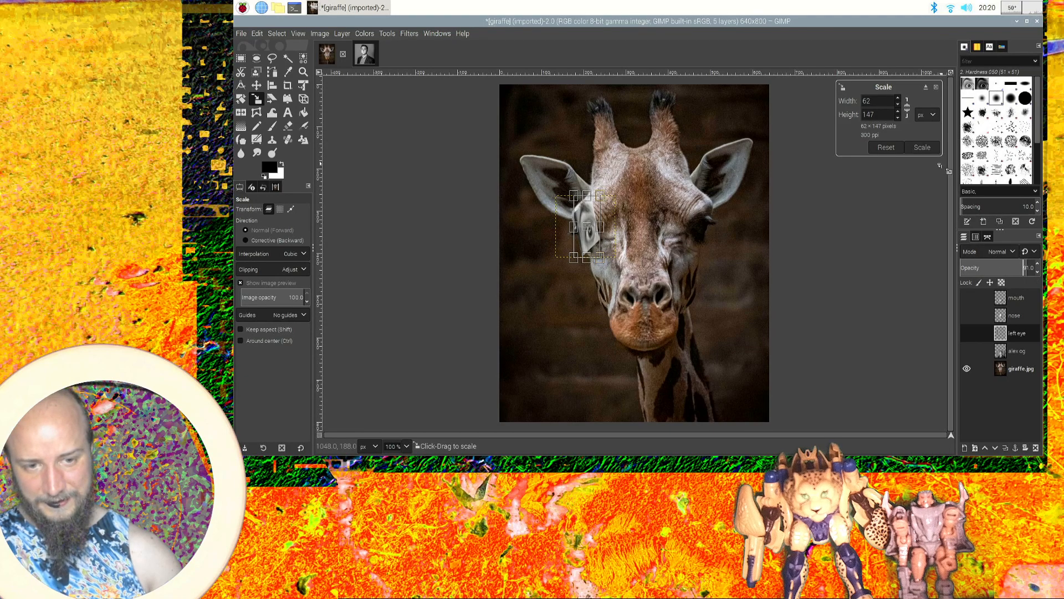
{"action": "left_click", "coordinate": [925, 148]}
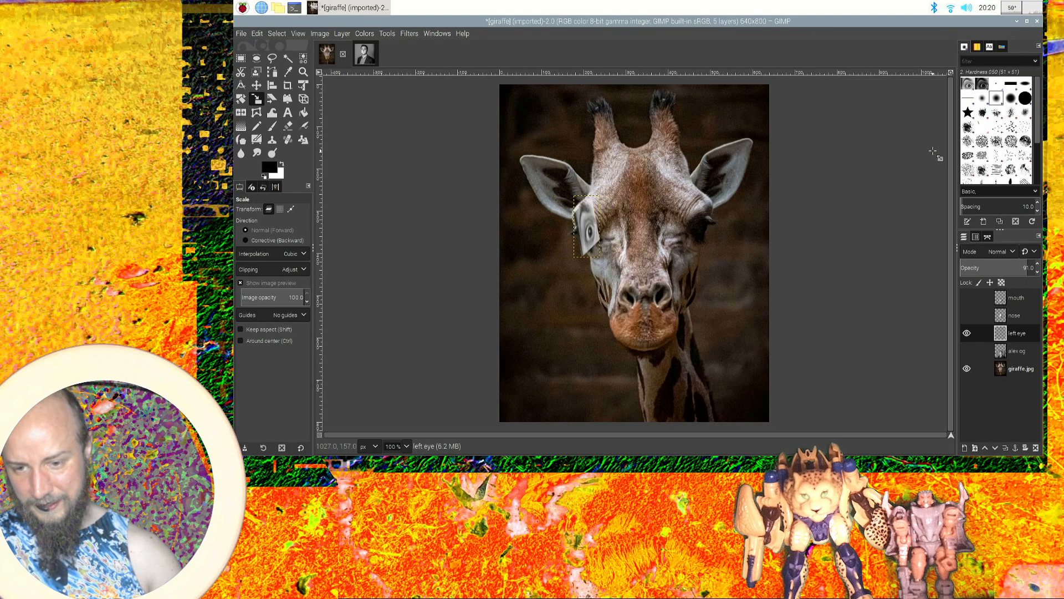
Expand the left eye layer's boundary to the full image size.
{"action": "right_click", "coordinate": [1025, 336]}
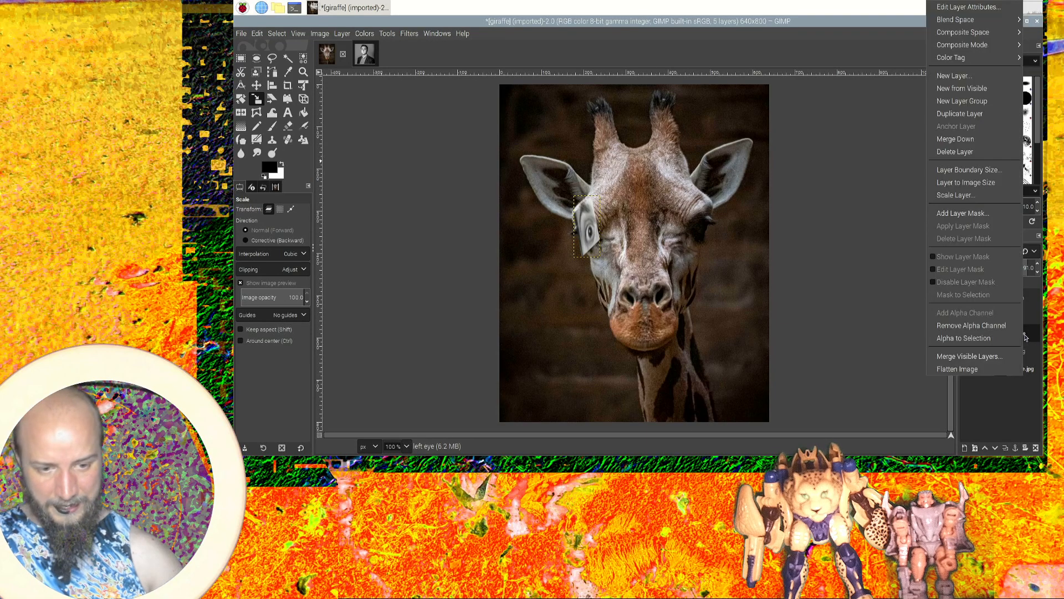
{"action": "left_click", "coordinate": [976, 176]}
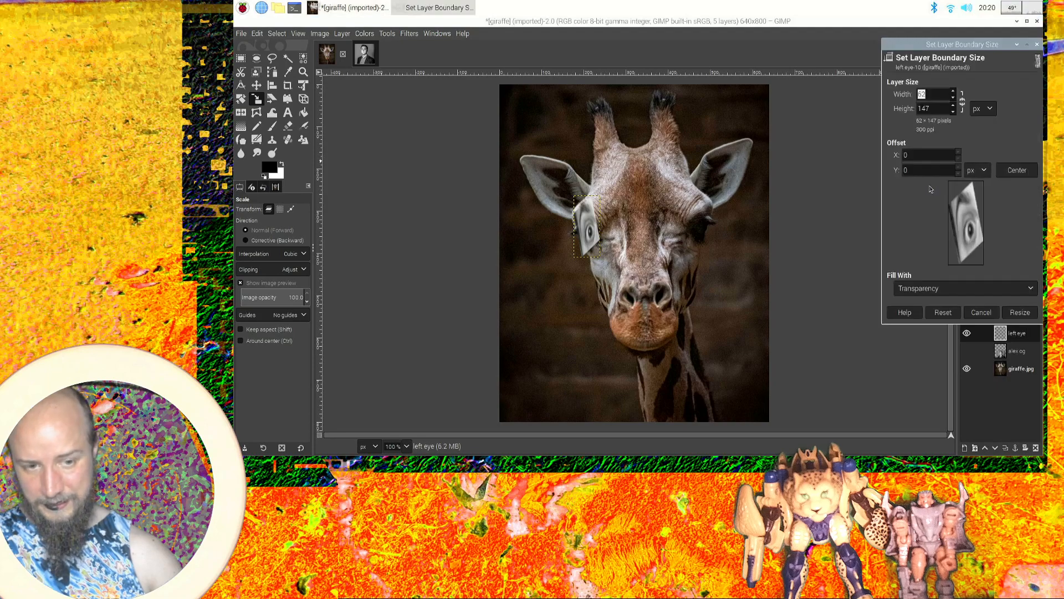
{"action": "left_click", "coordinate": [981, 312]}
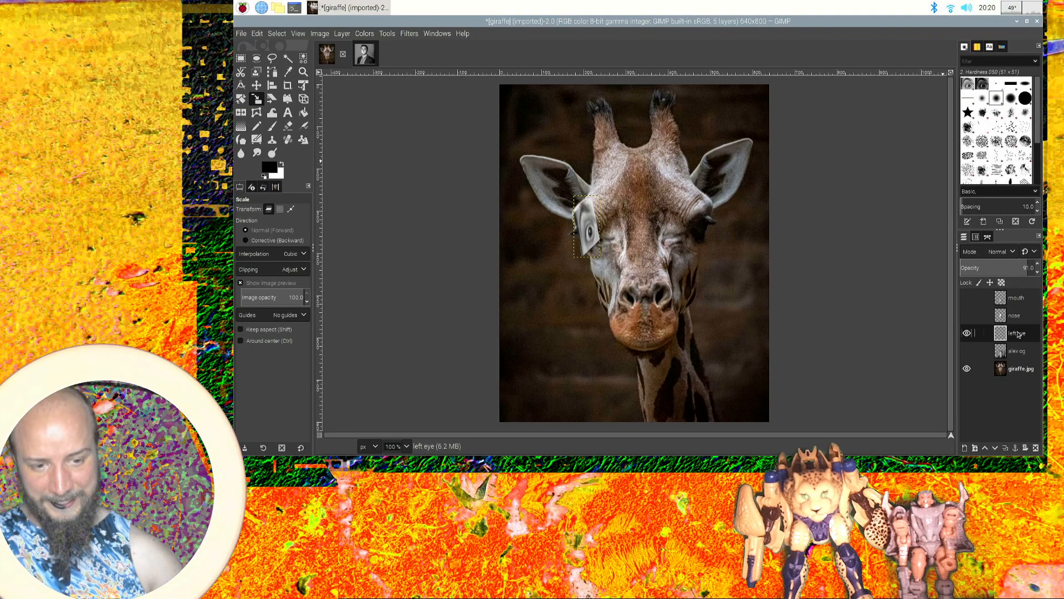
{"action": "right_click", "coordinate": [1019, 335]}
{"action": "left_click", "coordinate": [967, 183]}
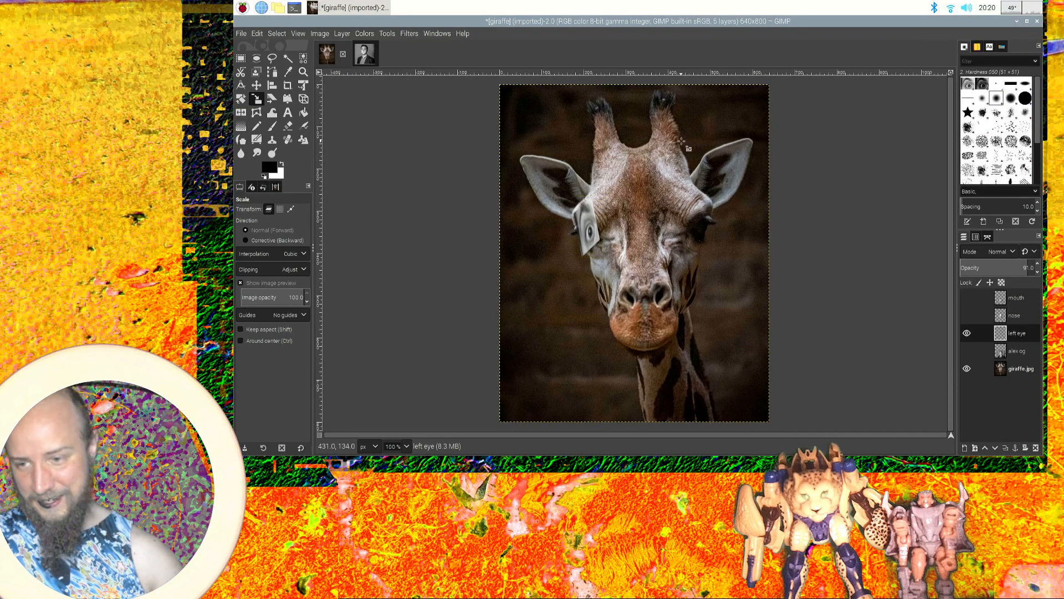
Smudge the edges of the left eye layer into the giraffe's face and reduce the brush size to 24.
{"action": "left_click", "coordinate": [258, 155]}
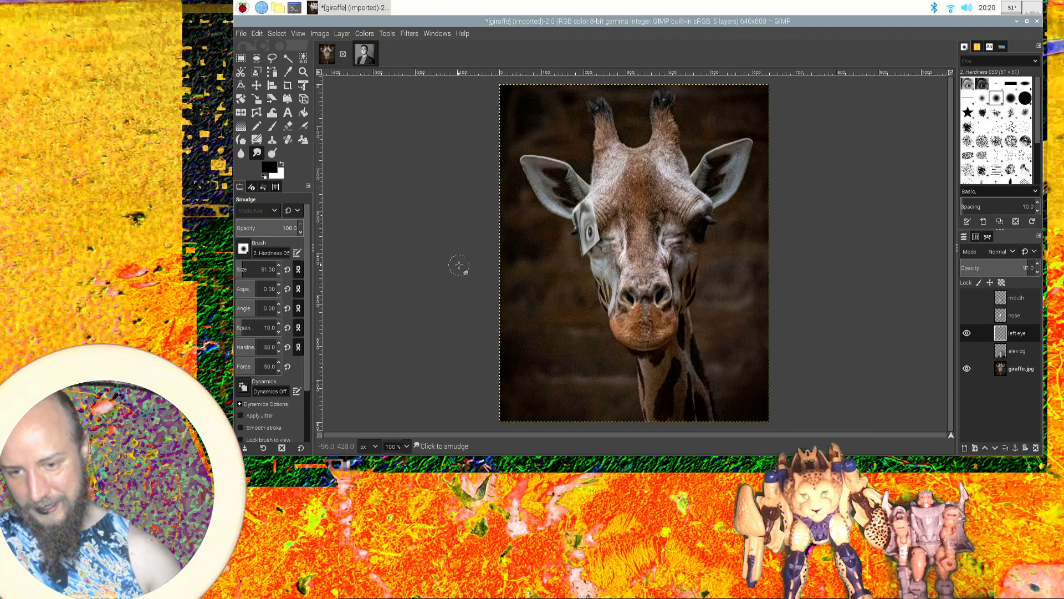
{"action": "mouse_move", "coordinate": [582, 248]}
{"action": "left_mouse_down"}
{"action": "mouse_move", "coordinate": [611, 231]}
{"action": "mouse_move", "coordinate": [598, 231]}
{"action": "mouse_move", "coordinate": [595, 205]}
{"action": "mouse_move", "coordinate": [605, 203]}
{"action": "mouse_move", "coordinate": [604, 230]}
{"action": "left_mouse_up"}
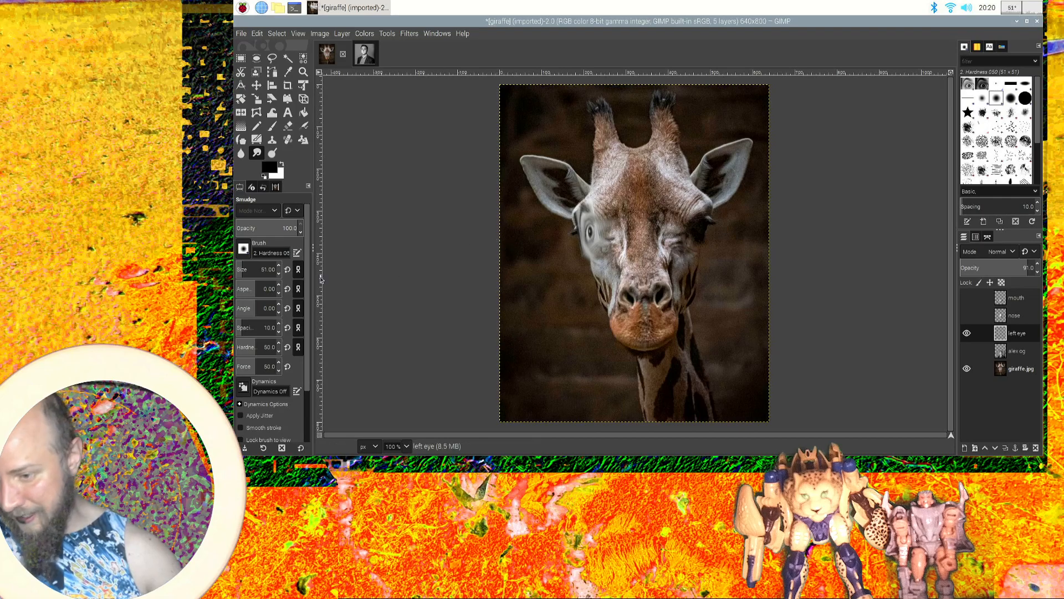
{"action": "left_click", "coordinate": [280, 275]}
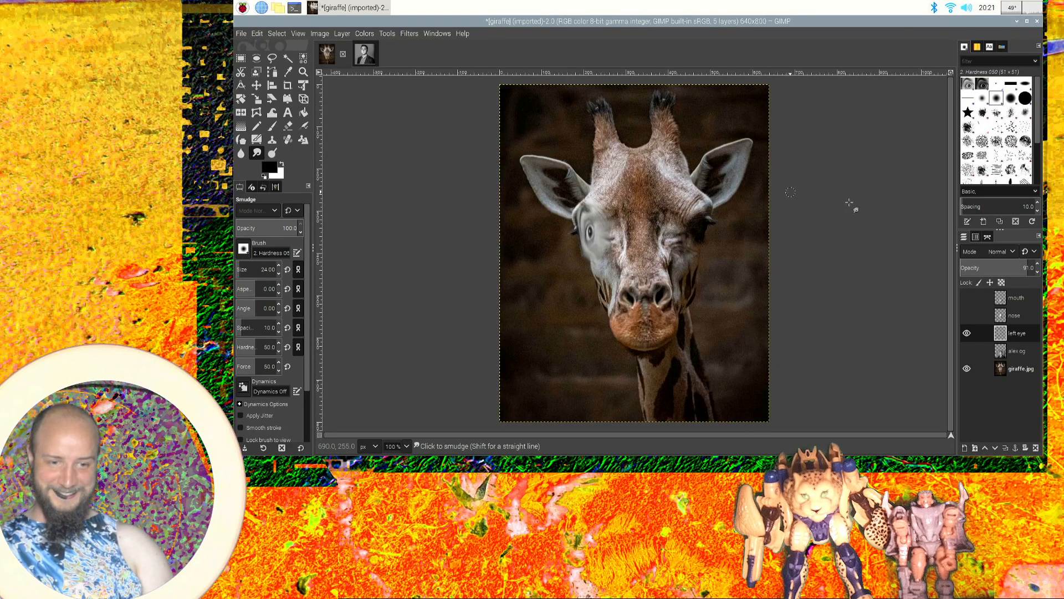
Hide the left eye layer and make the man's portrait layer active and visible.
{"action": "left_click", "coordinate": [967, 333]}
{"action": "left_click", "coordinate": [1015, 351]}
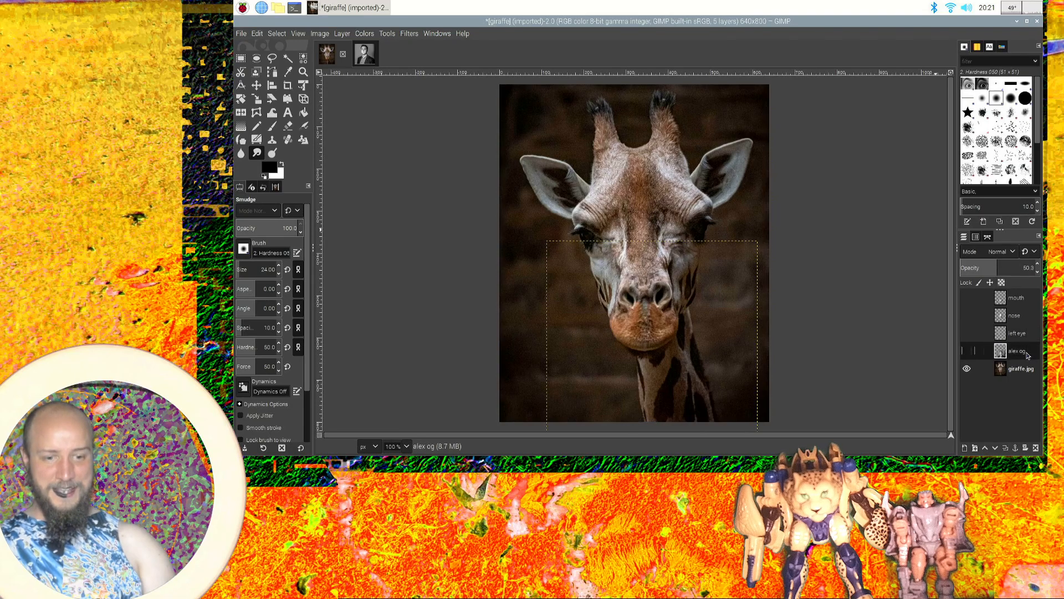
{"action": "left_click", "coordinate": [967, 350]}
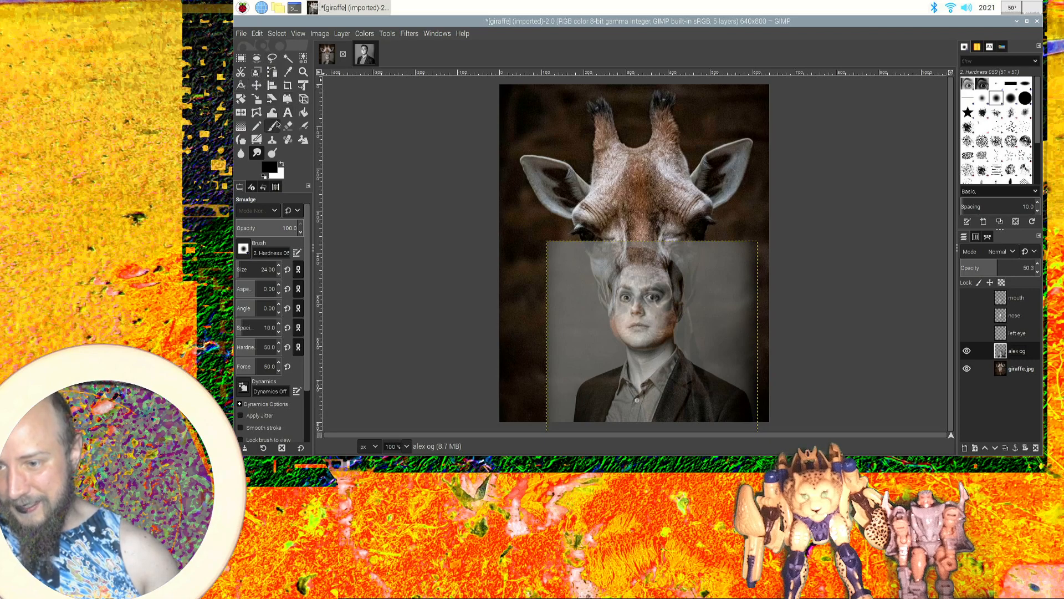
Select the eye on the right of the man's portrait with a rectangle of about 62 × 55 px and copy it.
{"action": "left_click", "coordinate": [272, 58]}
{"action": "left_click", "coordinate": [240, 59]}
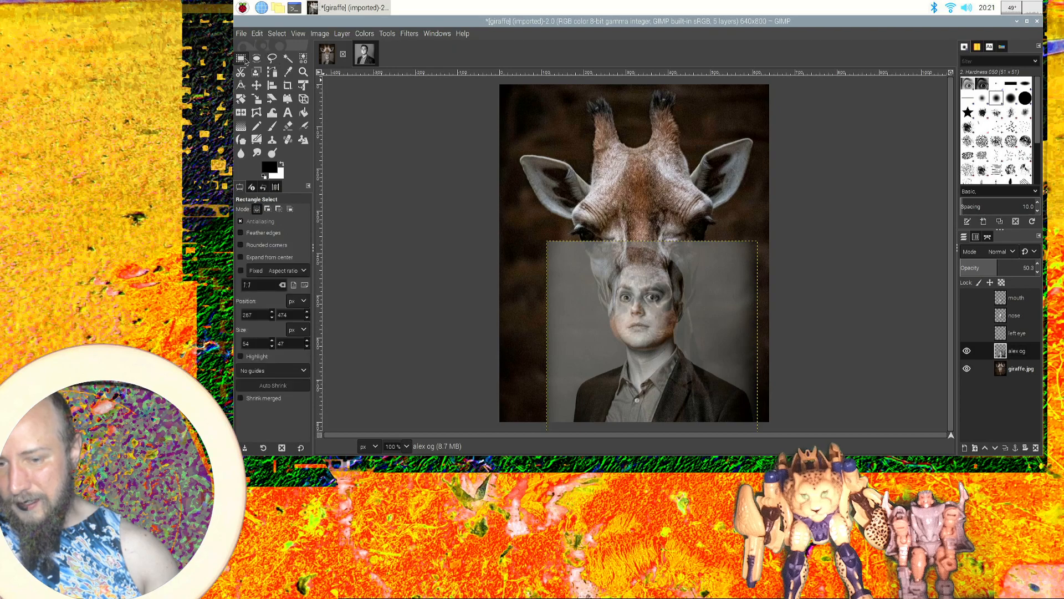
{"action": "left_click_drag", "start_coordinate": [643, 286], "coordinate": [668, 307]}
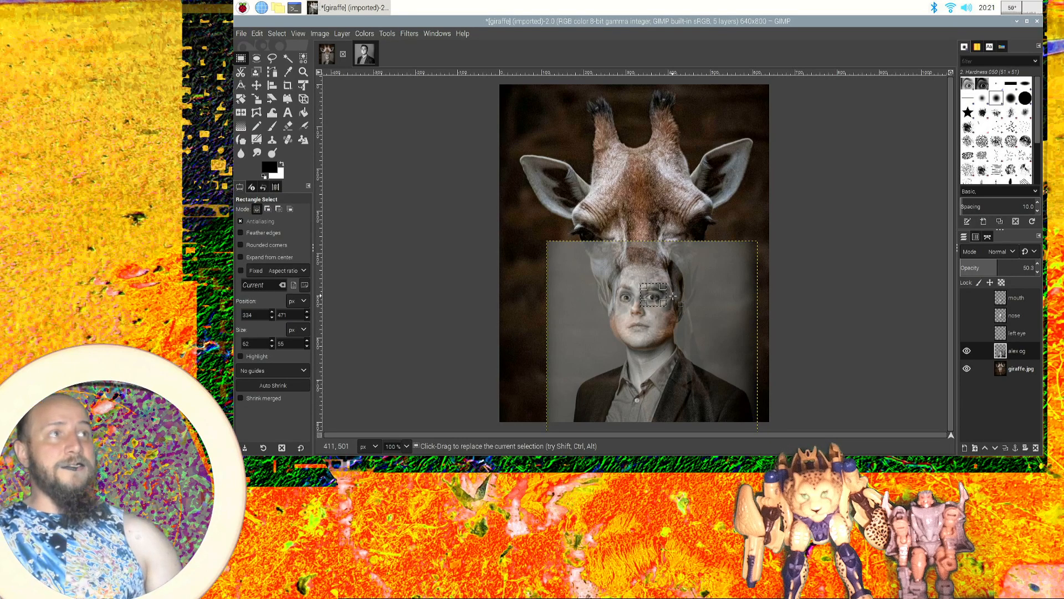
{"action": "key", "text": "ctrl"}
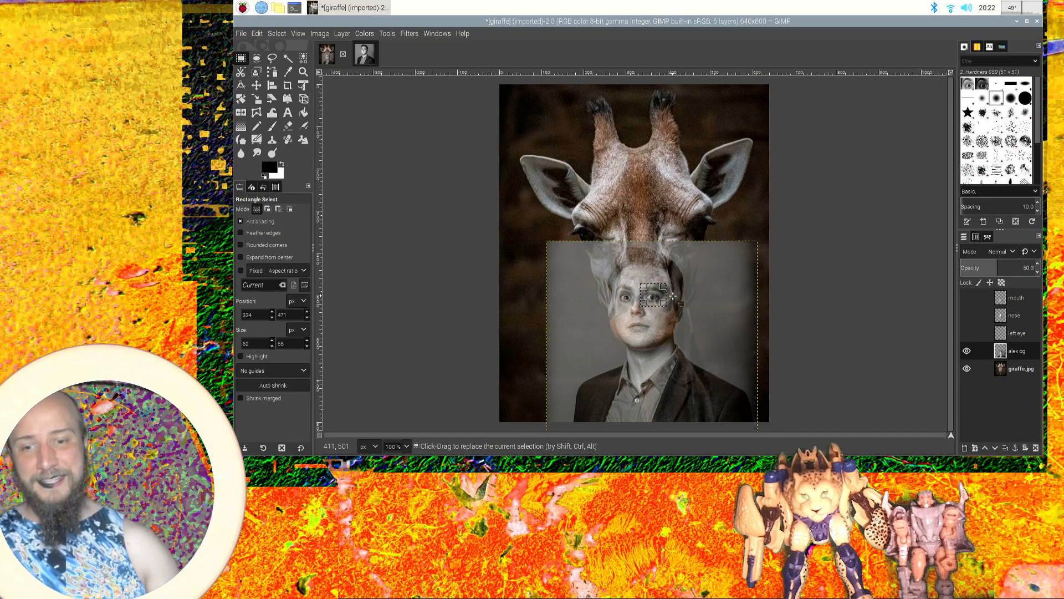
{"action": "key", "text": "ctrl+c"}
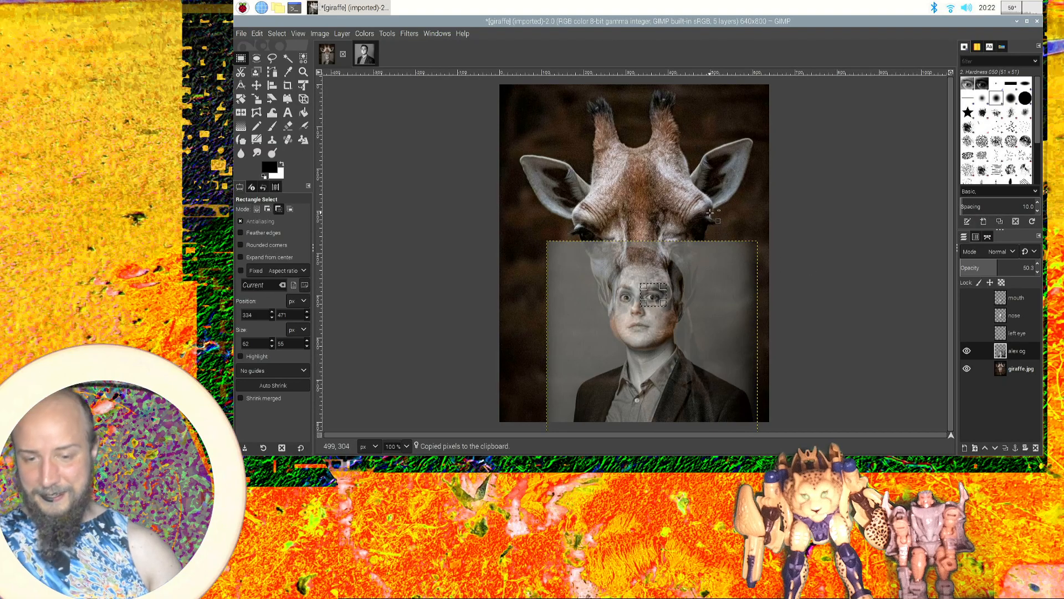
Paste the copied eye as a new layer and move it over the giraffe's eye on the right of the image.
{"action": "key", "text": "ctrl+v"}
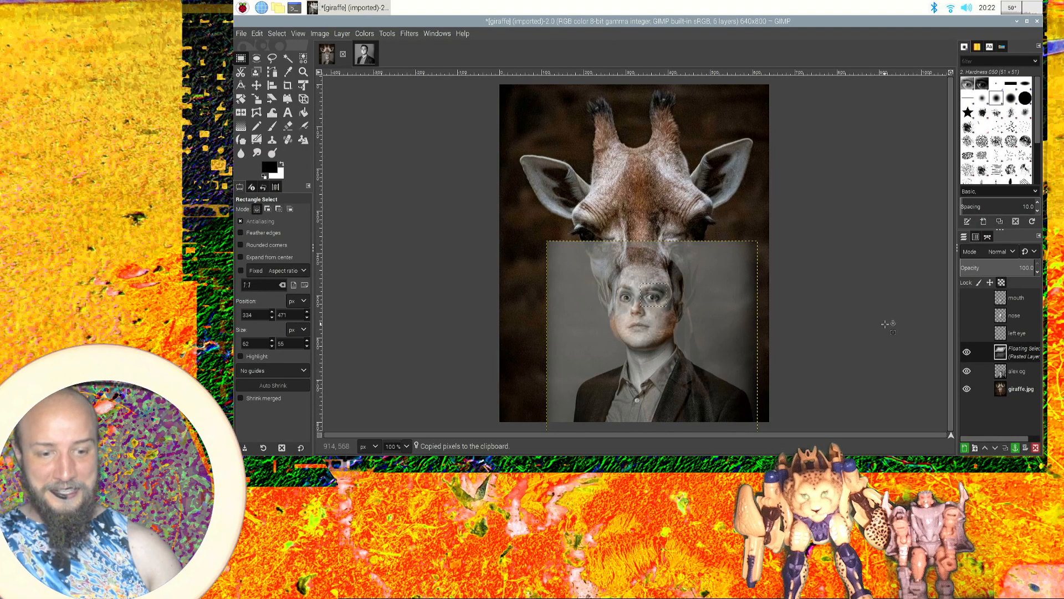
{"action": "right_click", "coordinate": [1013, 356]}
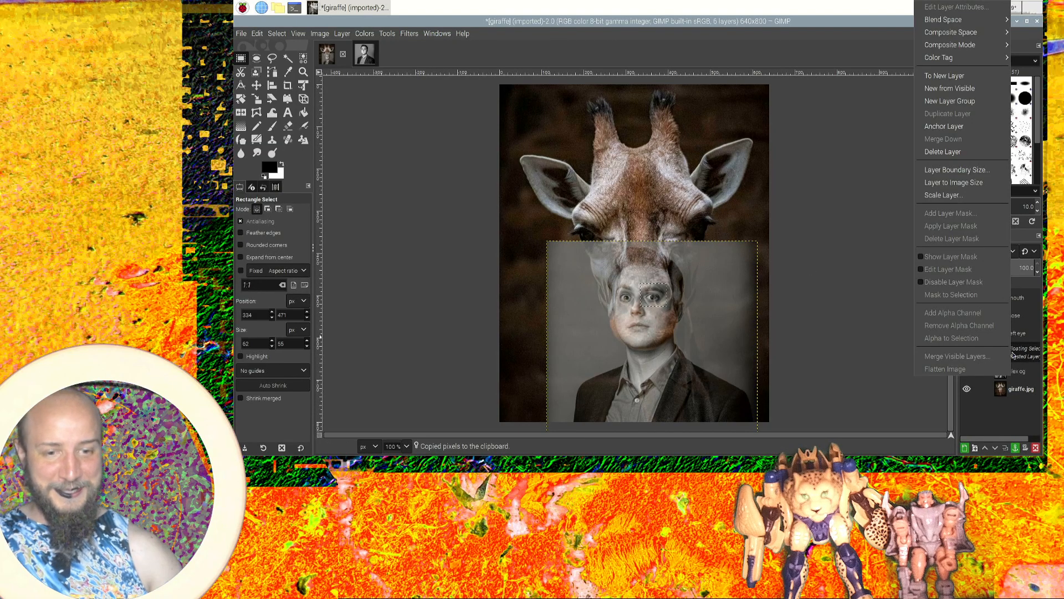
{"action": "left_click", "coordinate": [975, 77]}
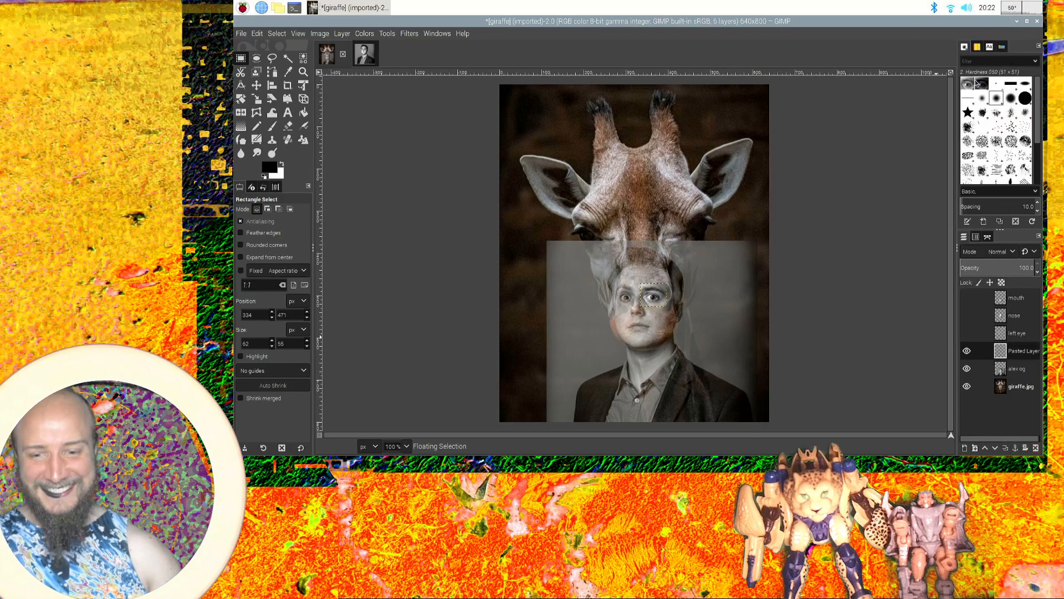
{"action": "left_click", "coordinate": [257, 85]}
{"action": "left_click_drag", "start_coordinate": [666, 308], "coordinate": [704, 233]}
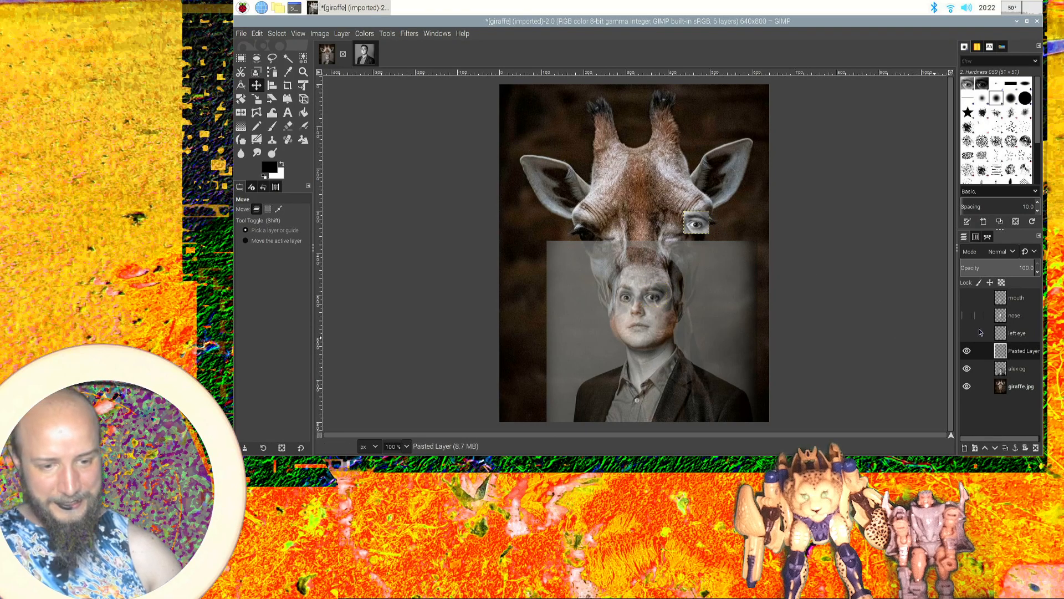
Compare the pasted eye with the left eye layer and stretch it to about 62 × 134 px with the Scale tool.
{"action": "left_click", "coordinate": [967, 334]}
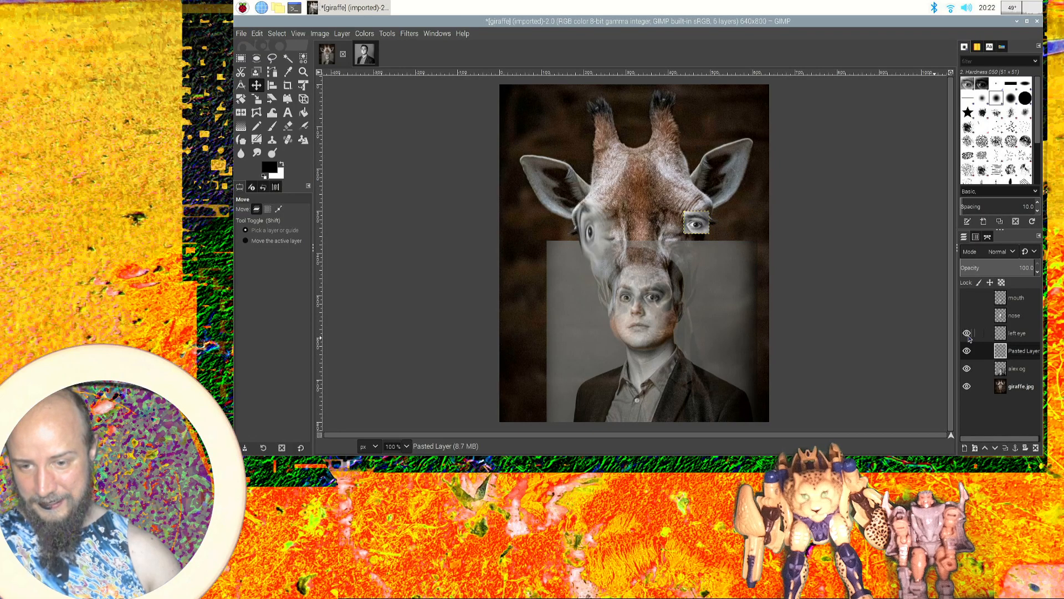
{"action": "left_click", "coordinate": [967, 333]}
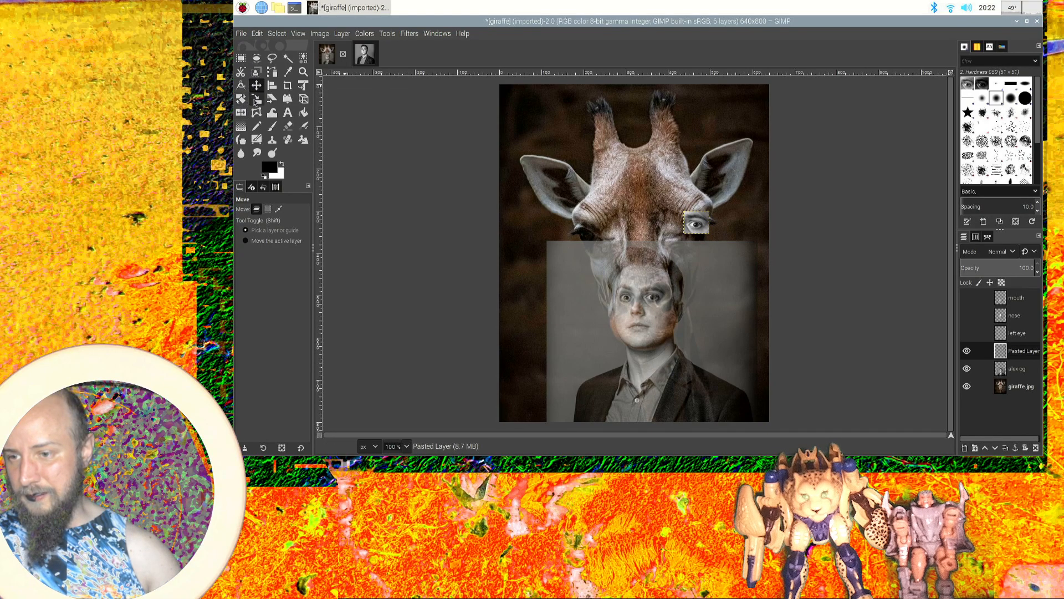
{"action": "left_click", "coordinate": [256, 99]}
{"action": "left_click", "coordinate": [701, 223]}
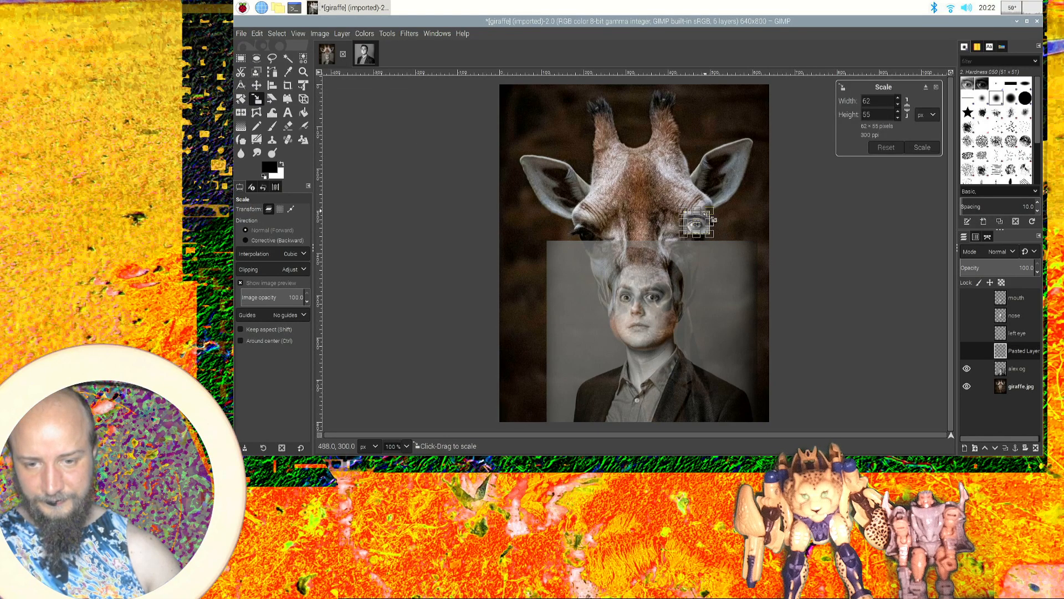
{"action": "left_click_drag", "start_coordinate": [707, 202], "coordinate": [707, 195]}
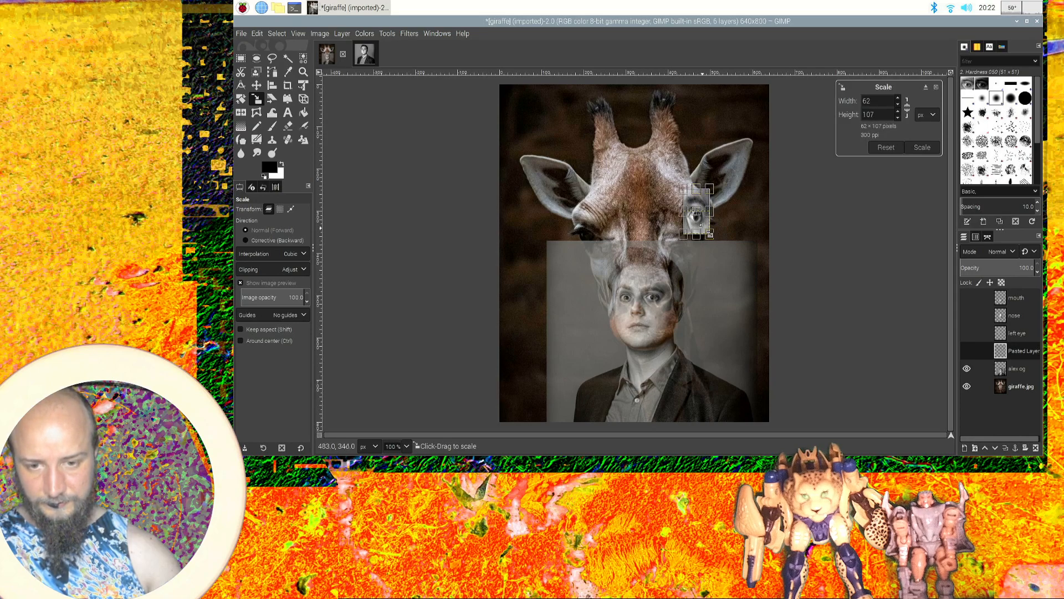
{"action": "mouse_move", "coordinate": [706, 242]}
{"action": "left_mouse_down"}
{"action": "mouse_move", "coordinate": [709, 253]}
{"action": "mouse_move", "coordinate": [714, 241]}
{"action": "left_mouse_up"}
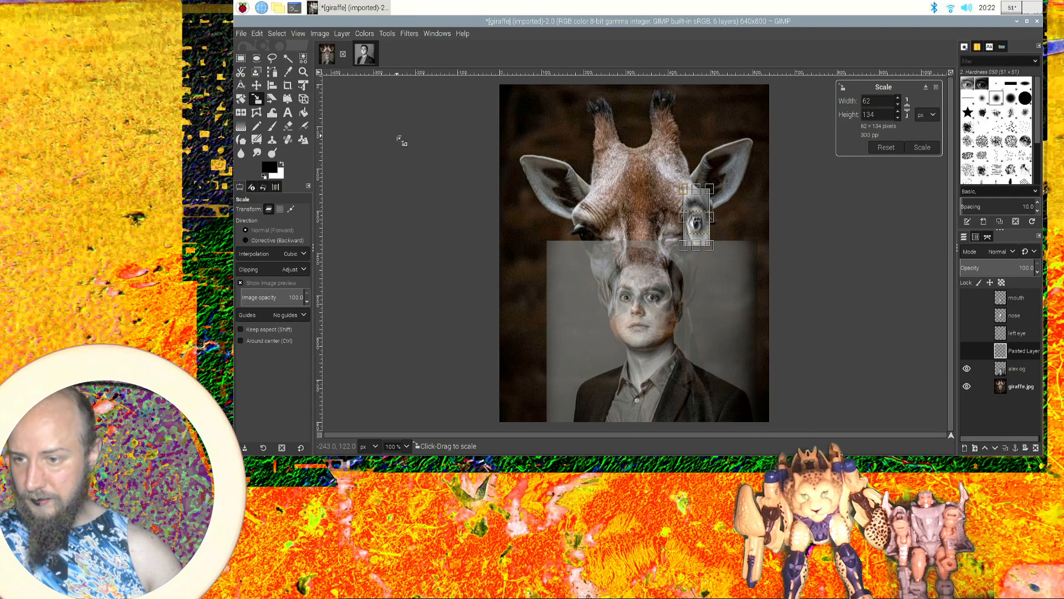
Rotate the pasted eye layer by about 13.85° to follow the slant of the giraffe's face.
{"action": "left_click", "coordinate": [241, 99]}
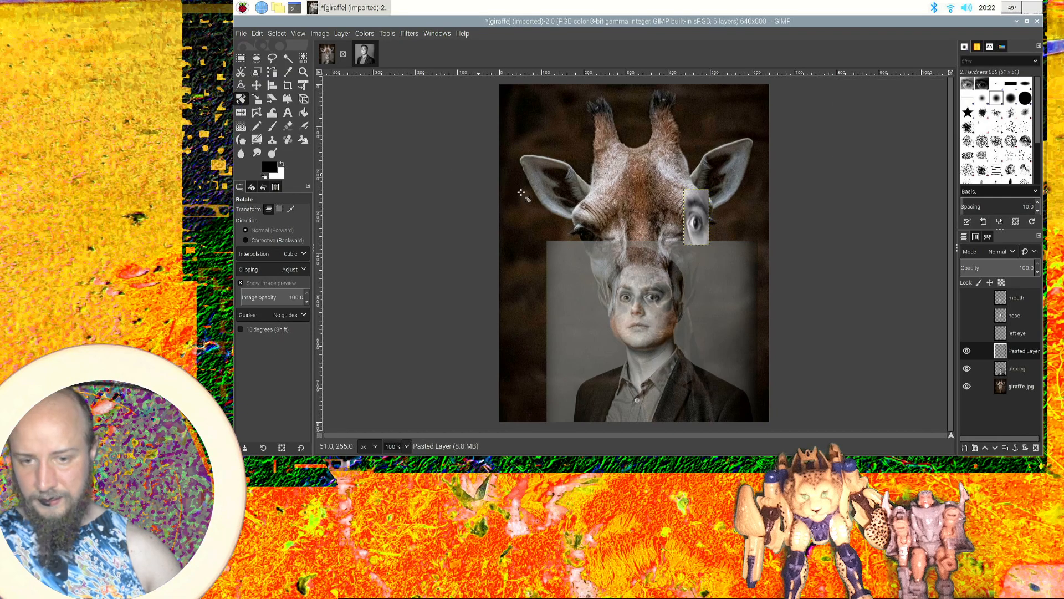
{"action": "left_click", "coordinate": [698, 215]}
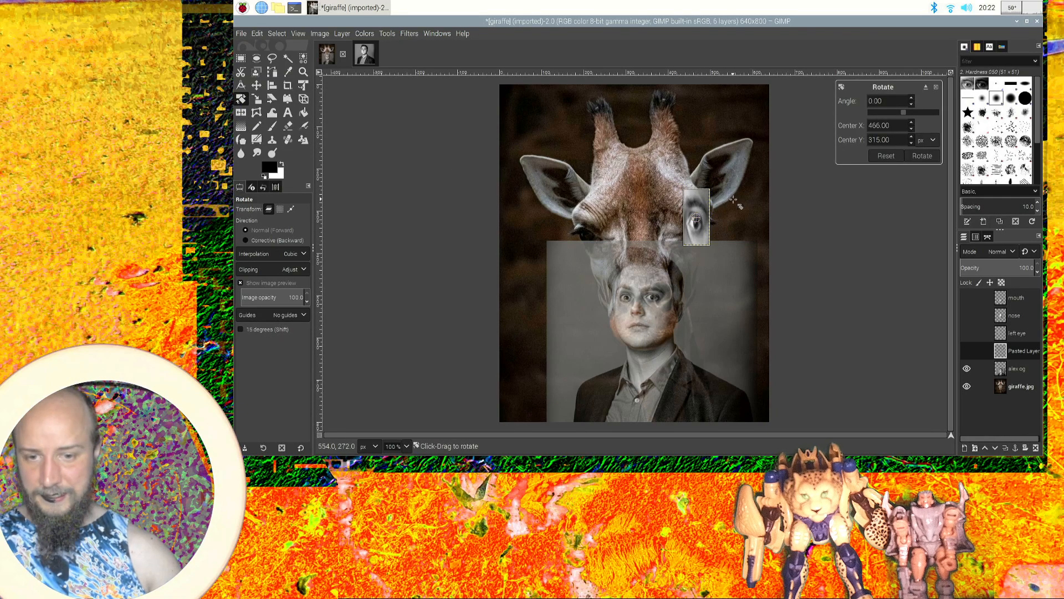
{"action": "left_click_drag", "start_coordinate": [903, 115], "coordinate": [906, 114]}
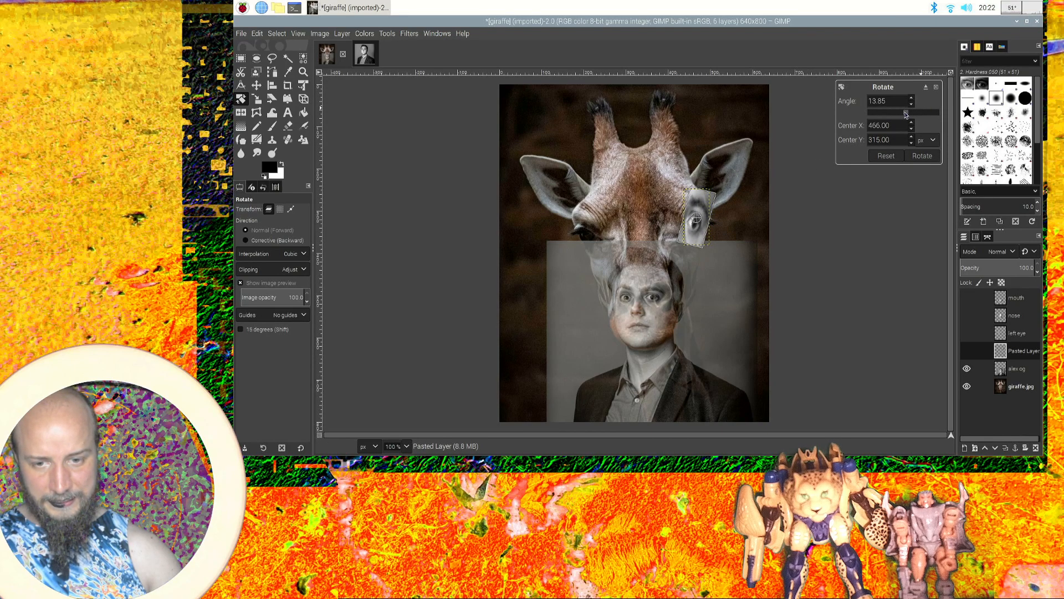
{"action": "left_click", "coordinate": [931, 159]}
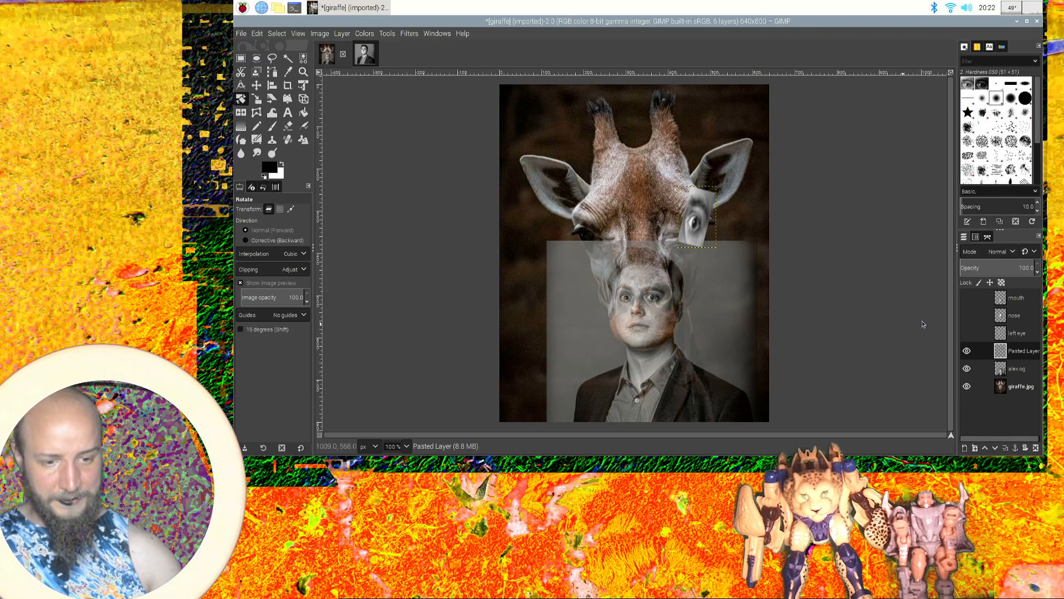
Rename the pasted eye layer "right eye" and hide the man's portrait layer.
{"action": "double_click", "coordinate": [1024, 351]}
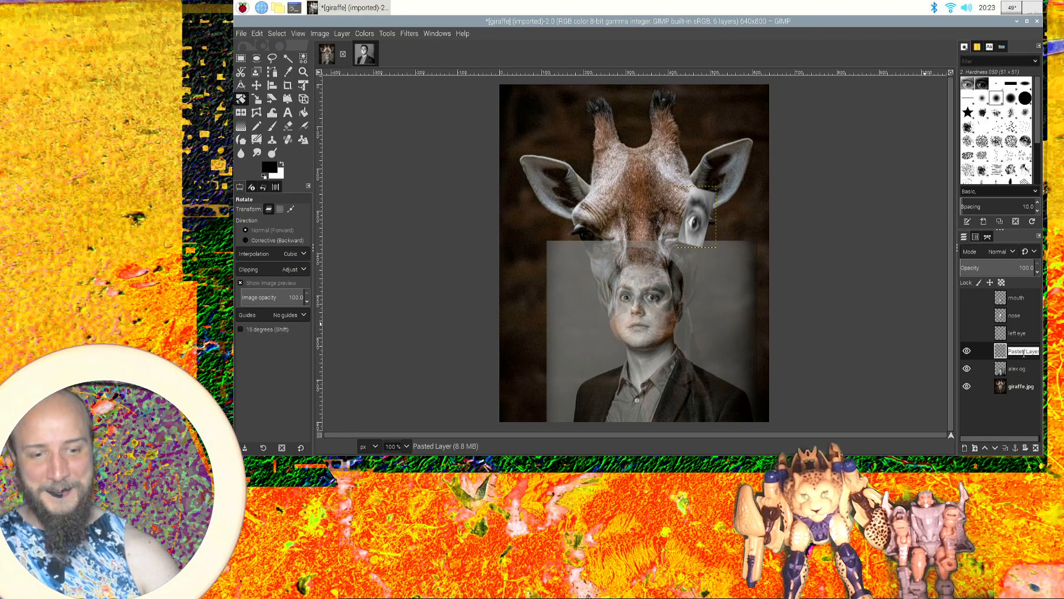
{"action": "type", "text": "right eye"}
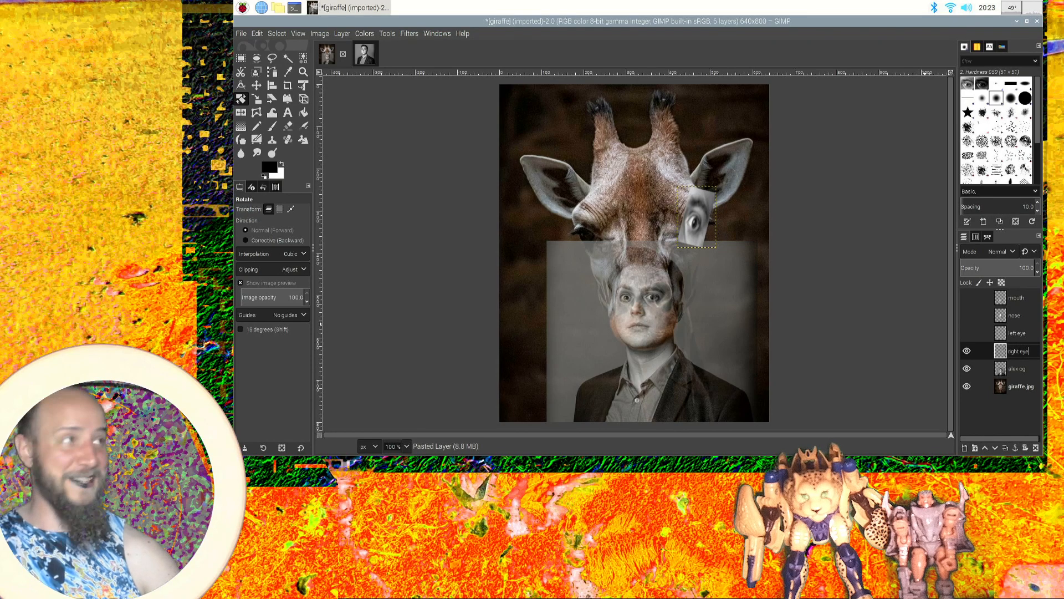
{"action": "key", "text": "Return"}
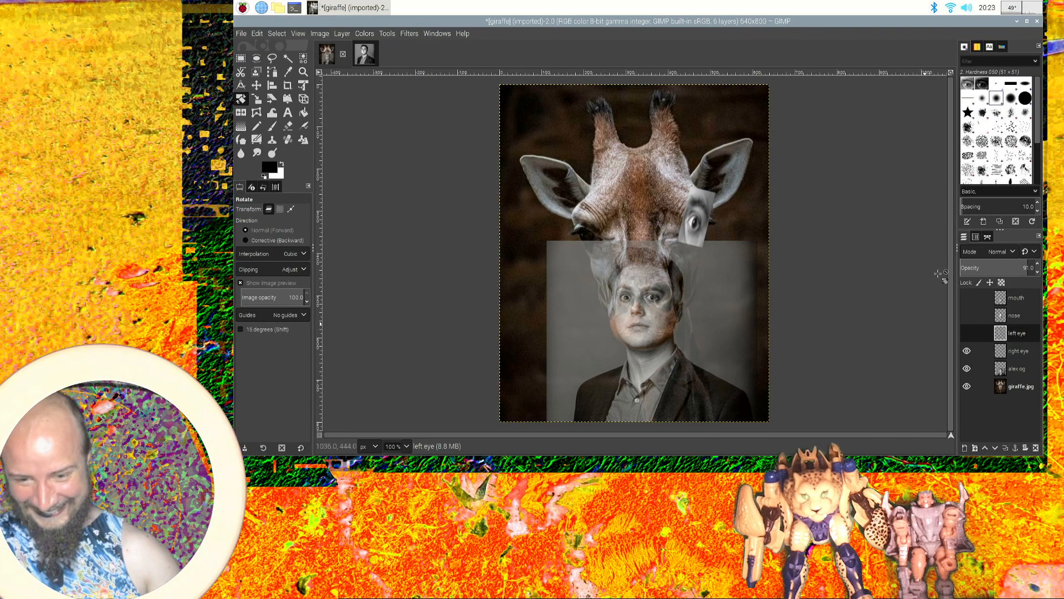
{"action": "left_click", "coordinate": [967, 369]}
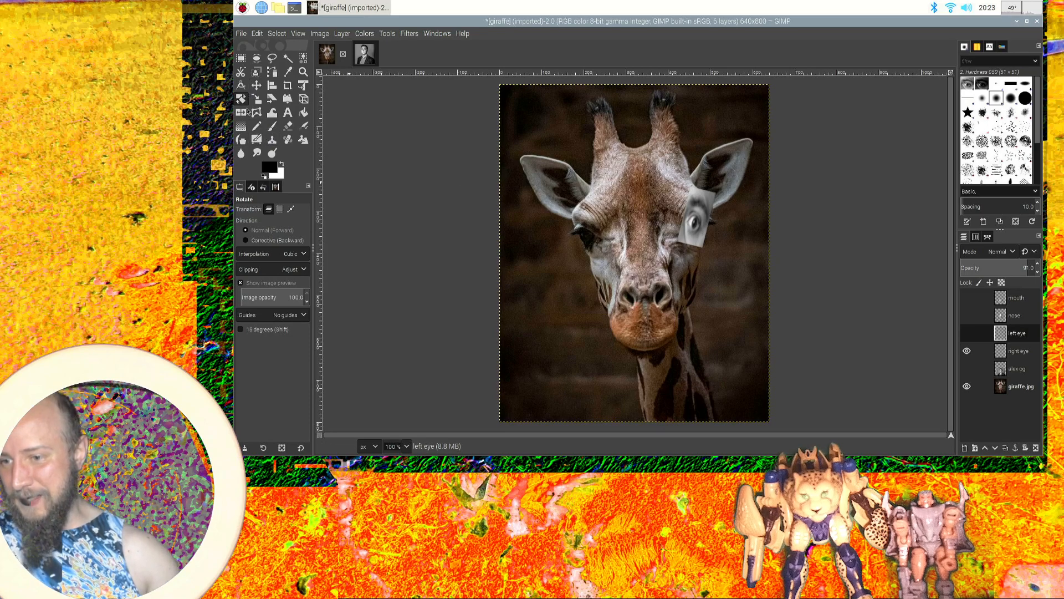
Expand the right eye layer's boundary to the full image size in preparation for smudging.
{"action": "left_click", "coordinate": [257, 153]}
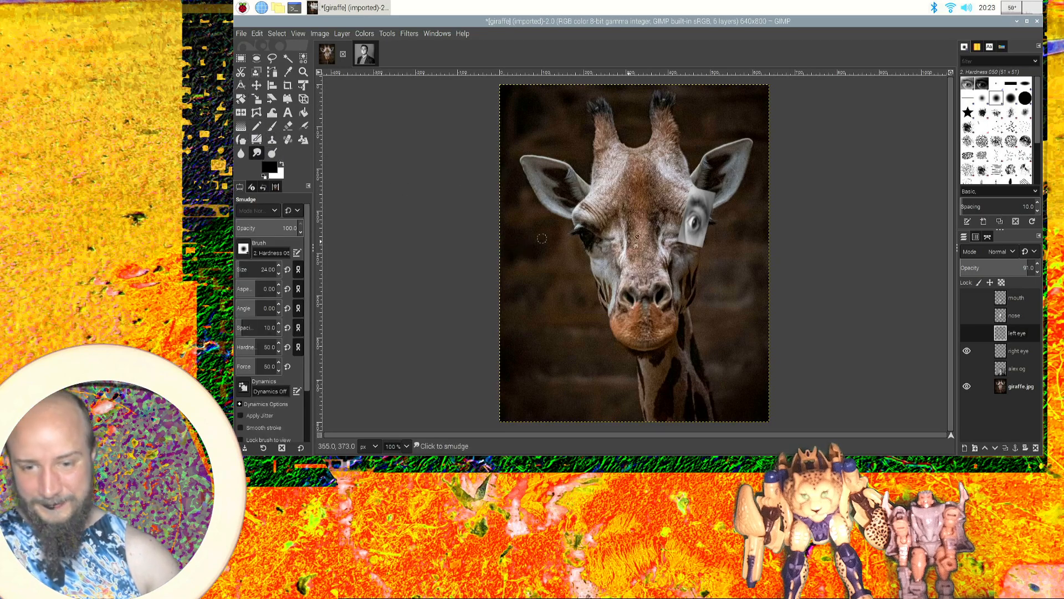
{"action": "left_click", "coordinate": [1027, 353]}
{"action": "right_click", "coordinate": [1026, 358]}
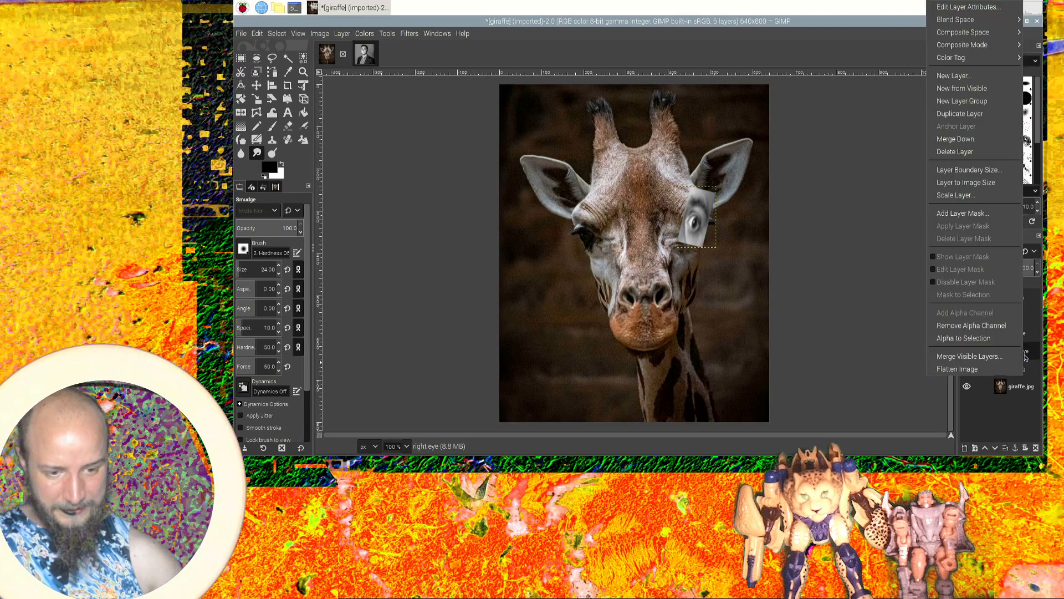
{"action": "left_click", "coordinate": [965, 183]}
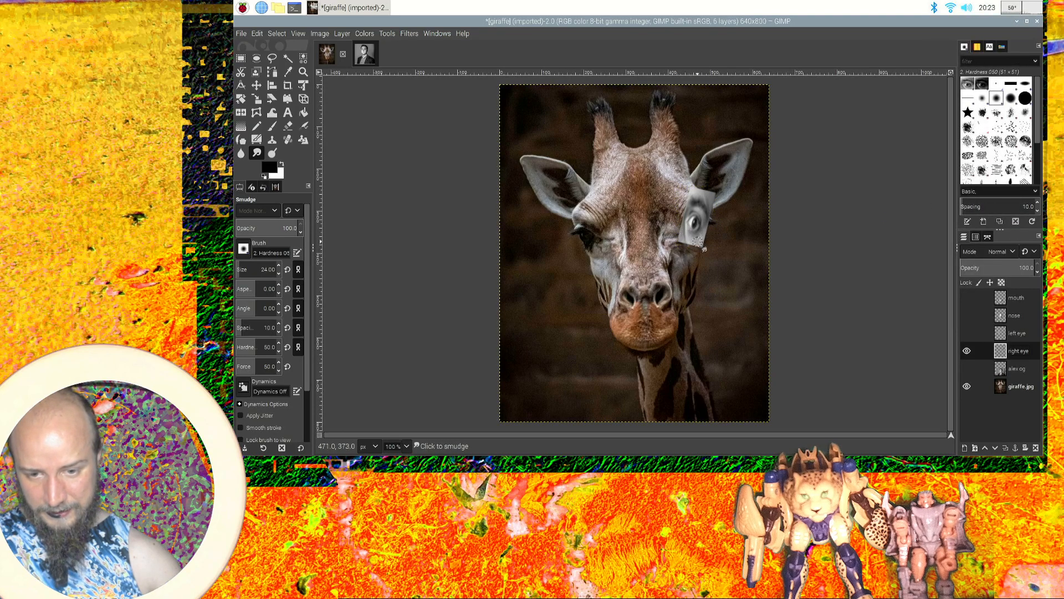
Smudge the edges of the right eye layer into the surrounding giraffe fur with the size 24 brush.
{"action": "left_click_drag", "start_coordinate": [704, 235], "coordinate": [697, 244]}
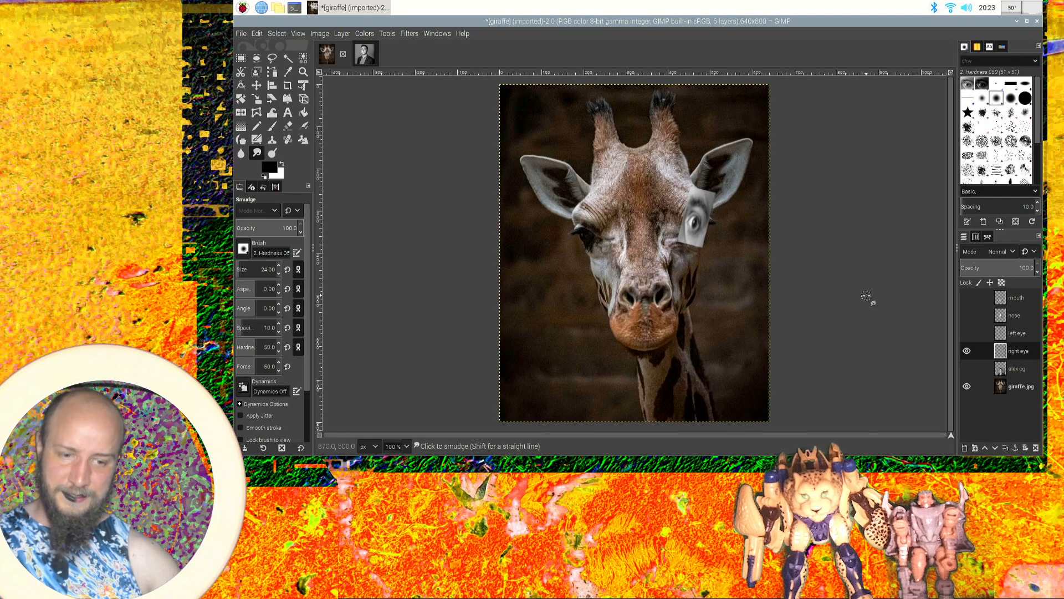
{"action": "left_click", "coordinate": [967, 332]}
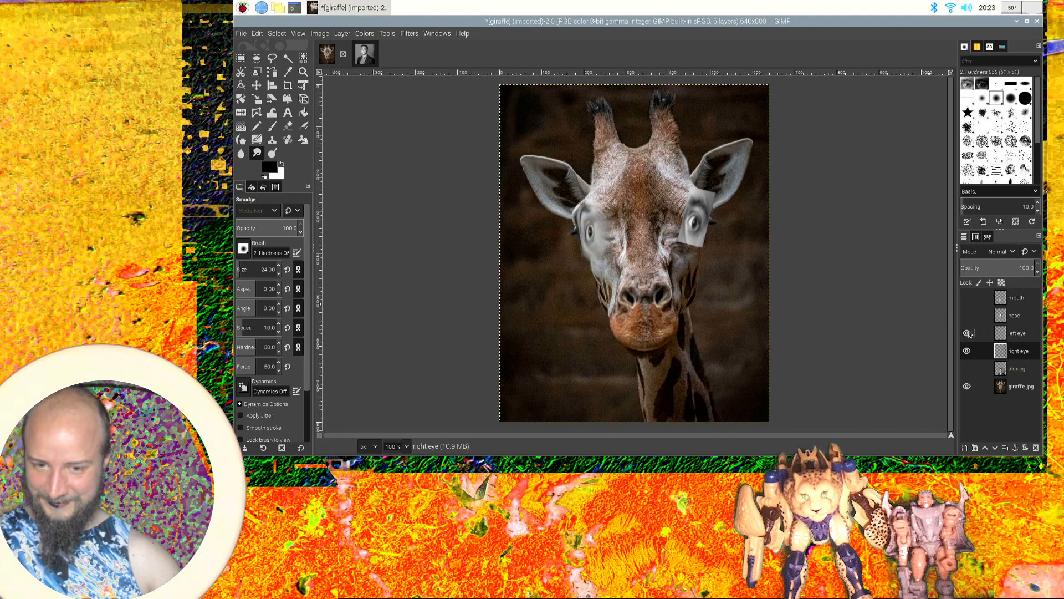
{"action": "left_click", "coordinate": [967, 332]}
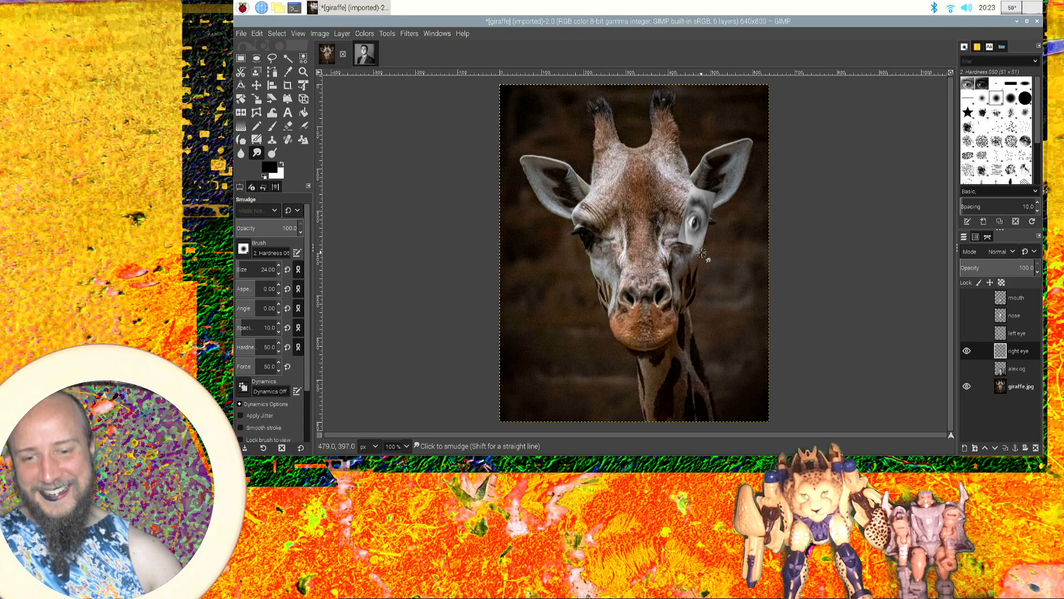
{"action": "mouse_move", "coordinate": [689, 240]}
{"action": "left_mouse_down"}
{"action": "mouse_move", "coordinate": [690, 262]}
{"action": "mouse_move", "coordinate": [682, 237]}
{"action": "mouse_move", "coordinate": [674, 251]}
{"action": "mouse_move", "coordinate": [685, 225]}
{"action": "mouse_move", "coordinate": [669, 219]}
{"action": "mouse_move", "coordinate": [686, 229]}
{"action": "mouse_move", "coordinate": [669, 235]}
{"action": "mouse_move", "coordinate": [690, 248]}
{"action": "mouse_move", "coordinate": [665, 241]}
{"action": "mouse_move", "coordinate": [696, 198]}
{"action": "mouse_move", "coordinate": [675, 206]}
{"action": "mouse_move", "coordinate": [700, 201]}
{"action": "mouse_move", "coordinate": [677, 198]}
{"action": "mouse_move", "coordinate": [702, 195]}
{"action": "mouse_move", "coordinate": [677, 188]}
{"action": "mouse_move", "coordinate": [701, 192]}
{"action": "left_mouse_up"}
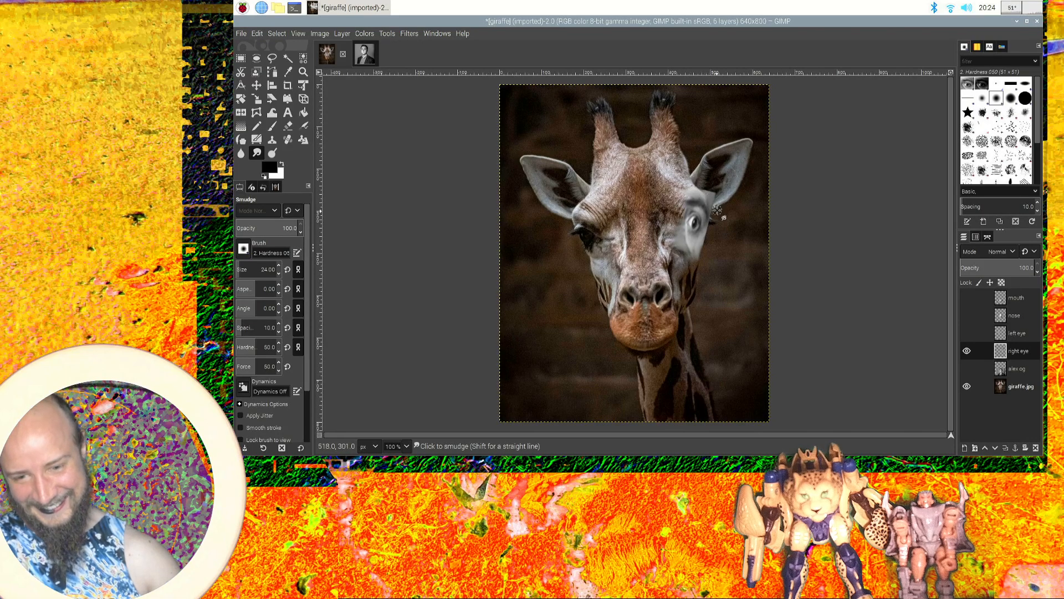
{"action": "left_click_drag", "start_coordinate": [689, 222], "coordinate": [677, 217]}
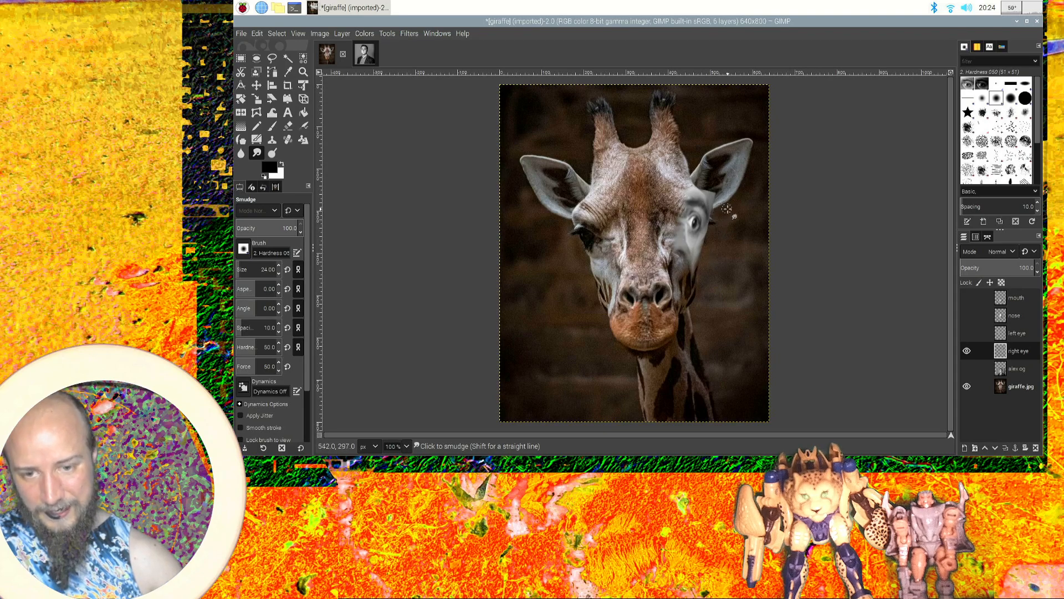
Fuzzy-select the dark inside of the giraffe's ear beside the pasted right eye on the giraffe.jpg layer.
{"action": "left_click", "coordinate": [288, 59]}
{"action": "left_click_drag", "start_coordinate": [710, 196], "coordinate": [711, 196]}
{"action": "left_click", "coordinate": [1025, 391]}
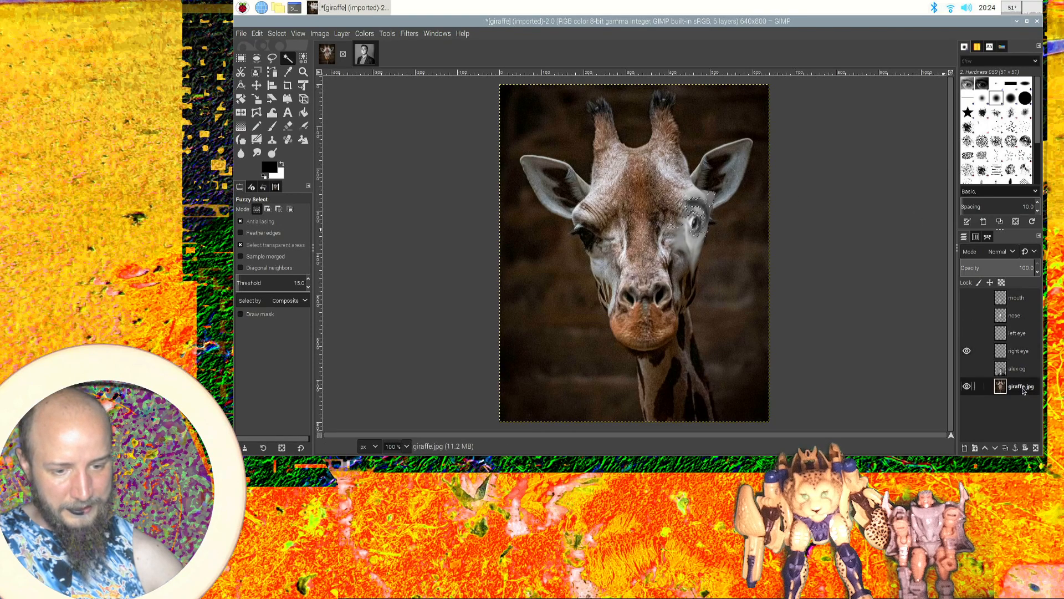
{"action": "left_click_drag", "start_coordinate": [712, 181], "coordinate": [714, 187]}
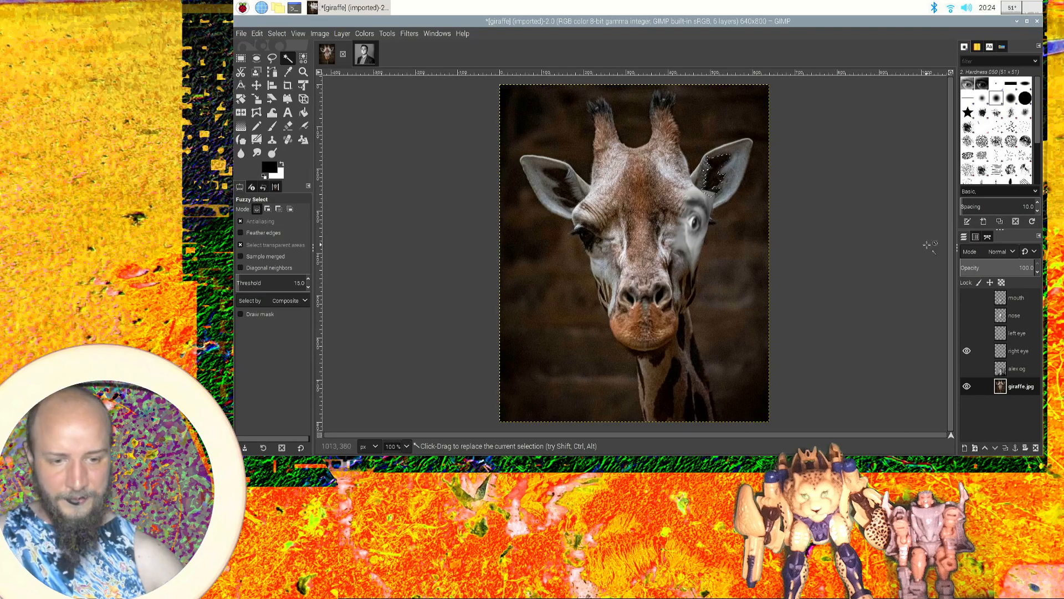
Try to fuzzy-select the ear area with the right eye layer active.
{"action": "left_click", "coordinate": [1035, 355]}
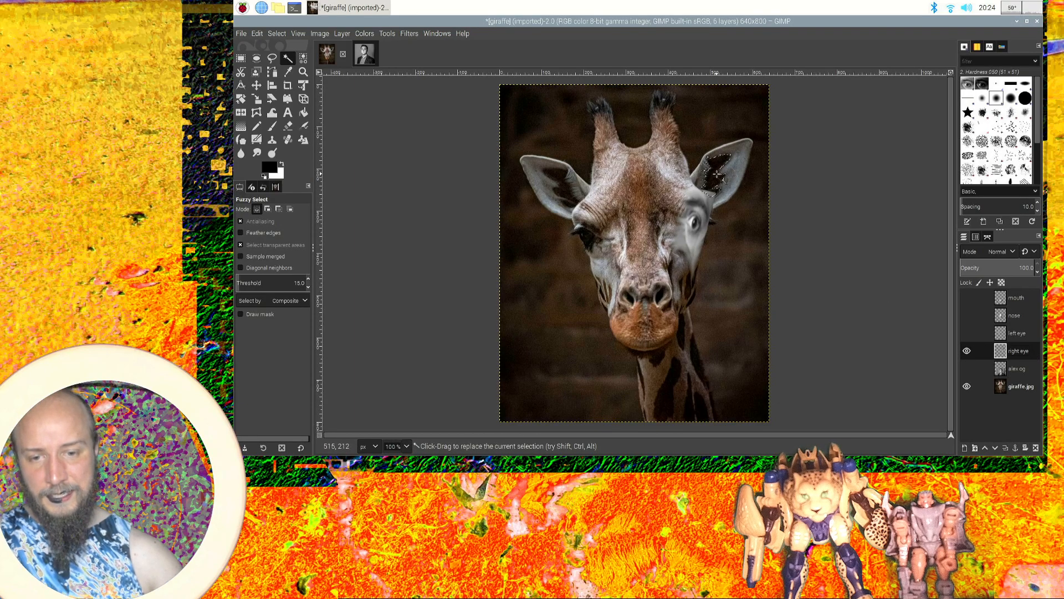
{"action": "left_click_drag", "start_coordinate": [716, 174], "coordinate": [717, 175]}
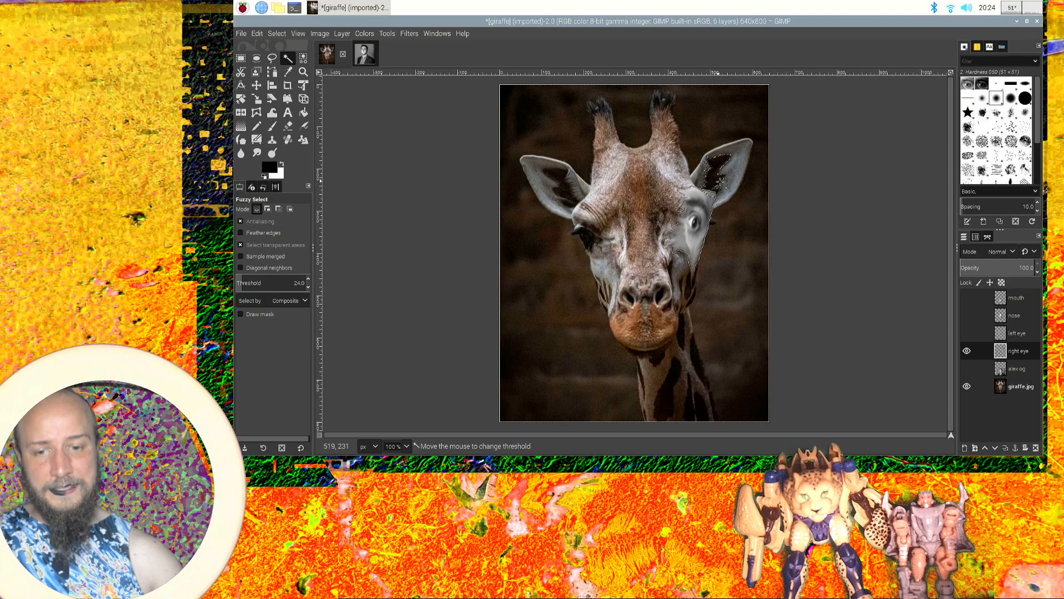
{"action": "left_click_drag", "start_coordinate": [717, 177], "coordinate": [717, 177]}
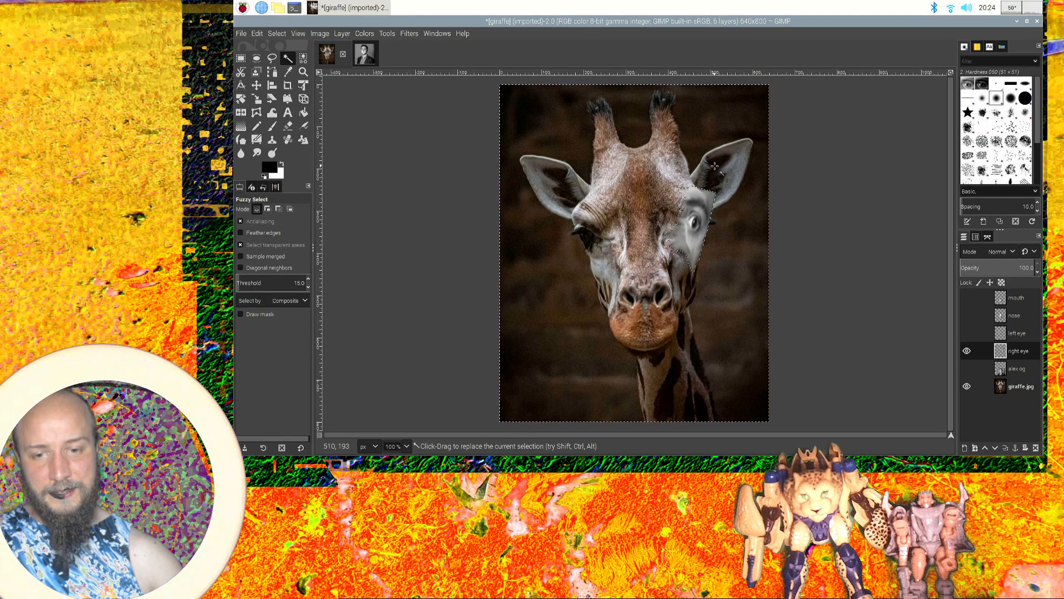
Reselect the dark inner ear on the giraffe.jpg layer with Fuzzy Select and cut that area out of the right eye layer.
{"action": "left_click", "coordinate": [1024, 386]}
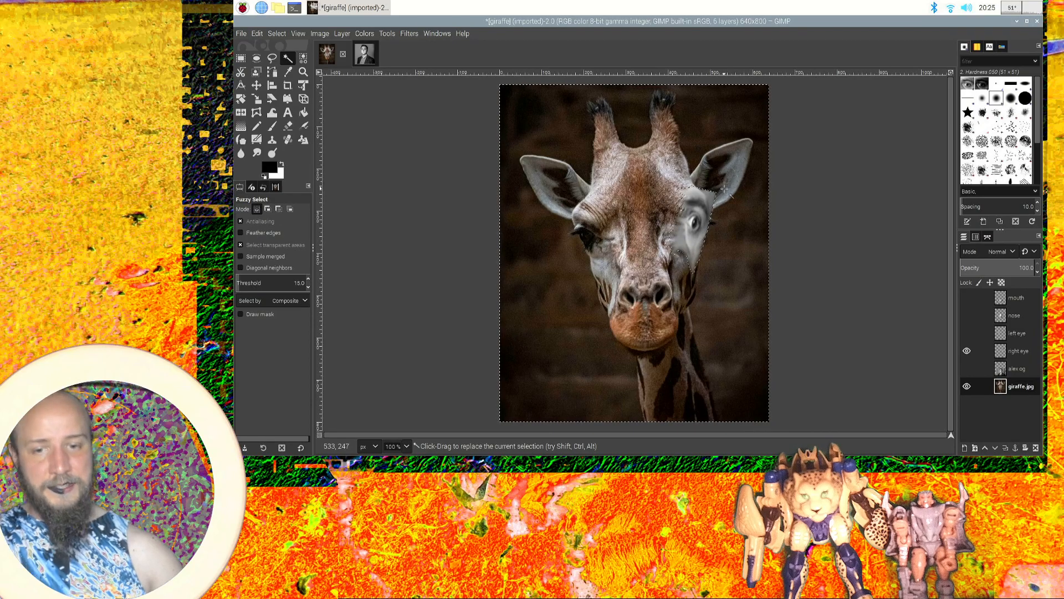
{"action": "left_click_drag", "start_coordinate": [718, 184], "coordinate": [716, 179]}
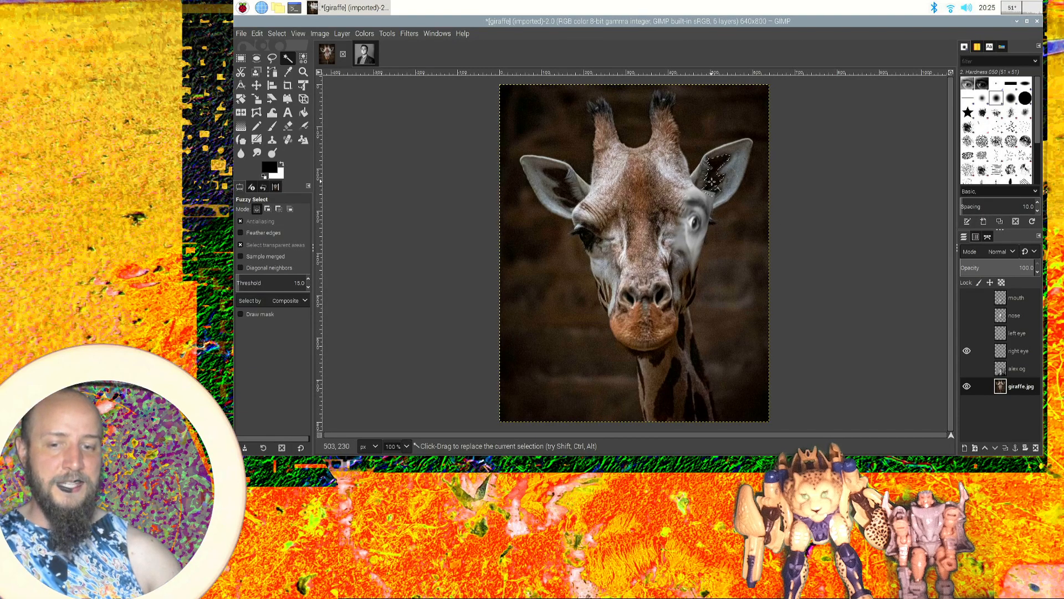
{"action": "left_click_drag", "start_coordinate": [714, 180], "coordinate": [712, 176]}
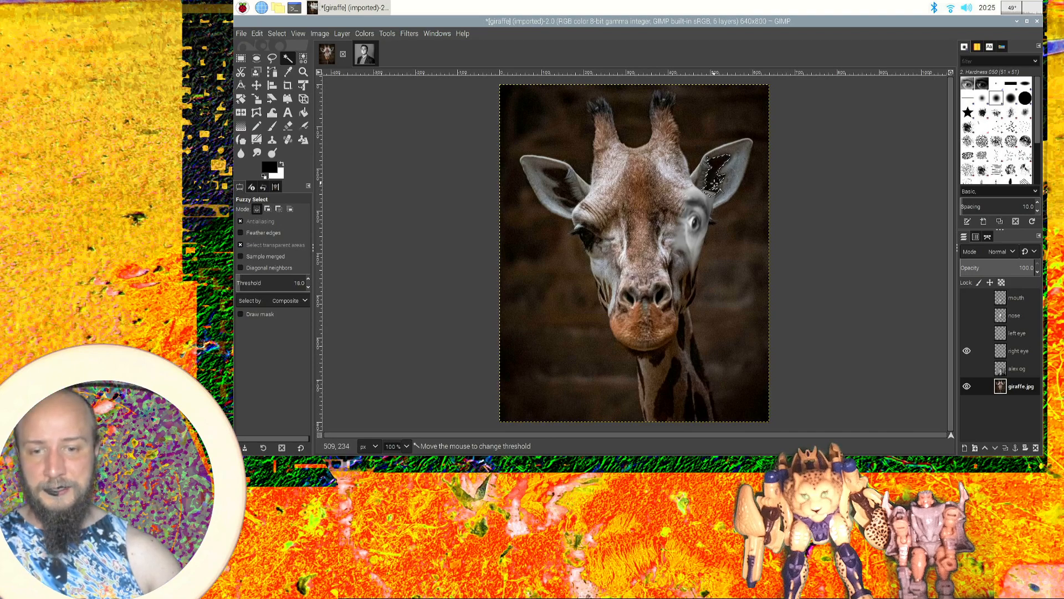
{"action": "left_click_drag", "start_coordinate": [714, 184], "coordinate": [714, 178]}
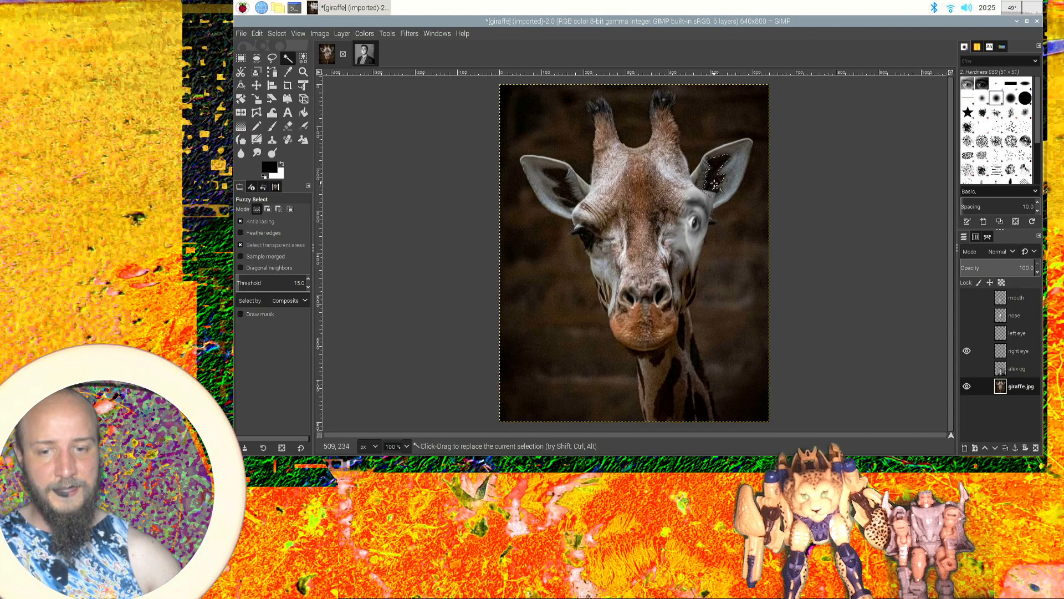
{"action": "left_click", "coordinate": [1034, 357]}
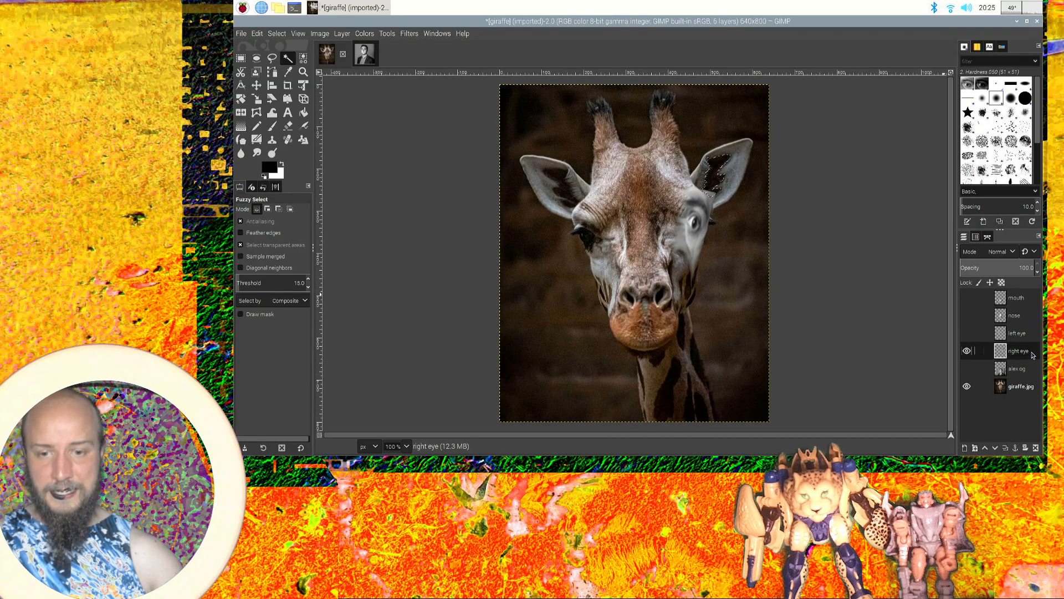
{"action": "key", "text": "ctrl+x"}
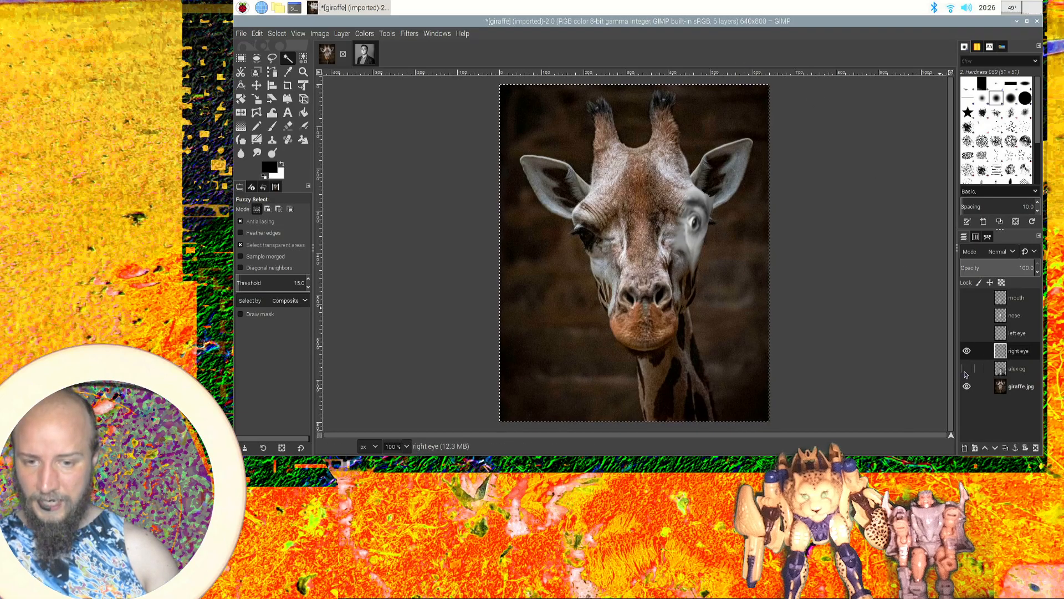
Hide the right eye layer and show the man's portrait layer.
{"action": "left_click", "coordinate": [966, 333]}
{"action": "left_click", "coordinate": [967, 333]}
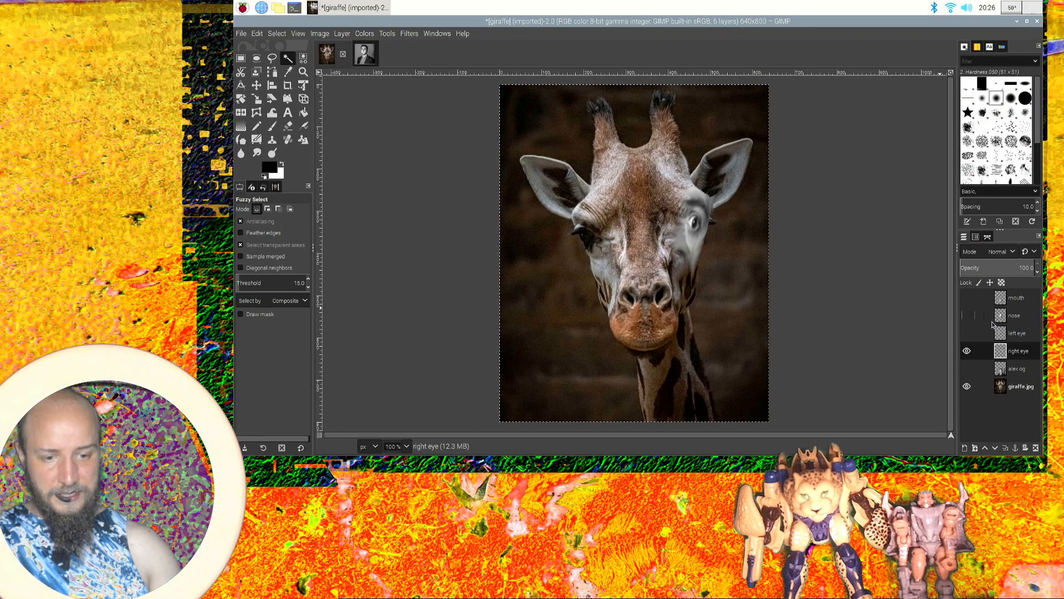
{"action": "left_click", "coordinate": [967, 351]}
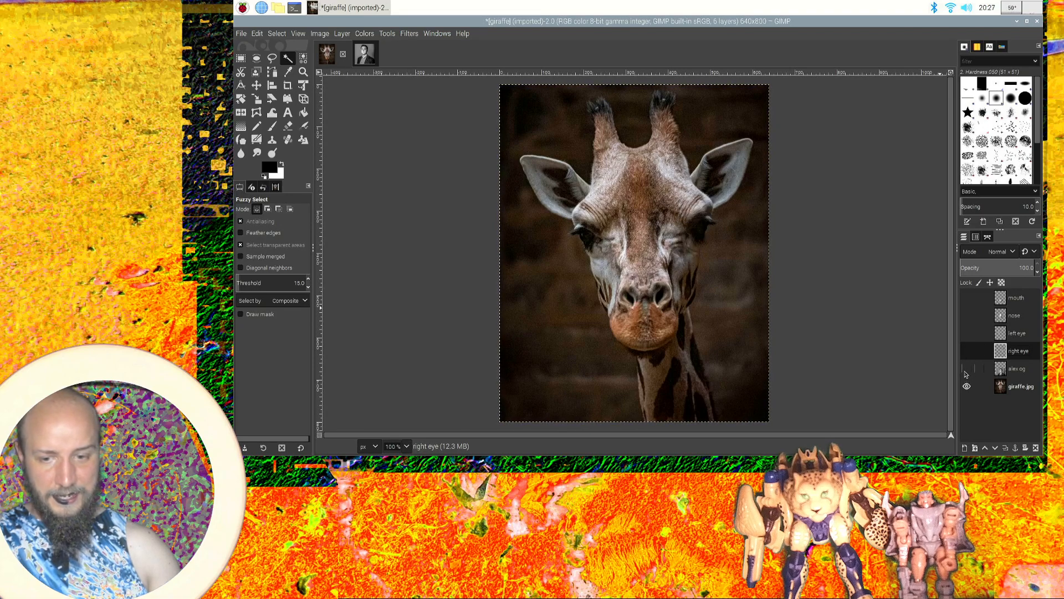
{"action": "left_click", "coordinate": [966, 368]}
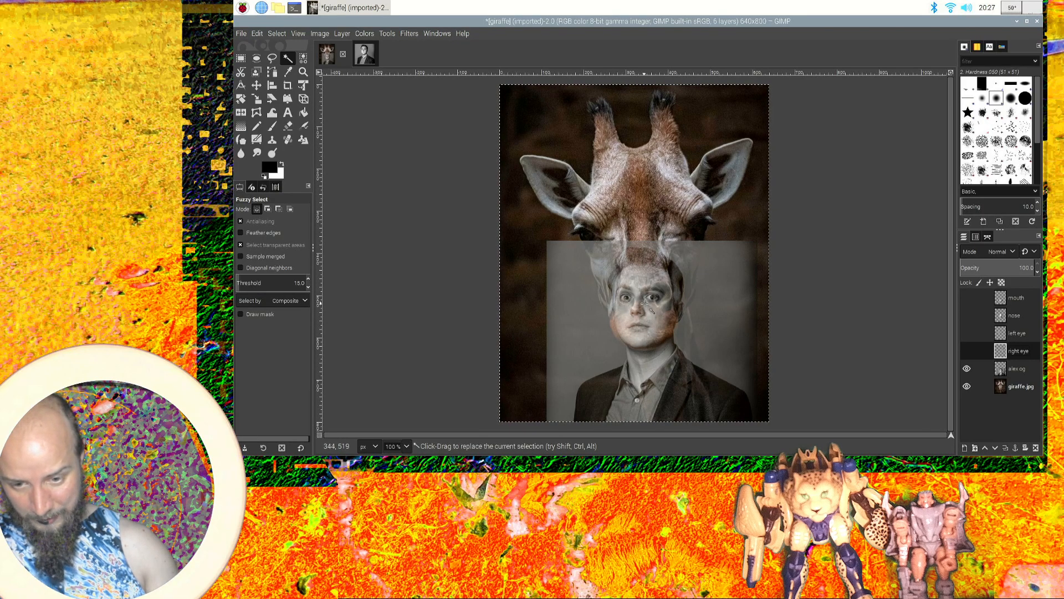
Outline the patch of the man's cheek below the eye and beside the nose and mouth with Free Select.
{"action": "key", "text": "f"}
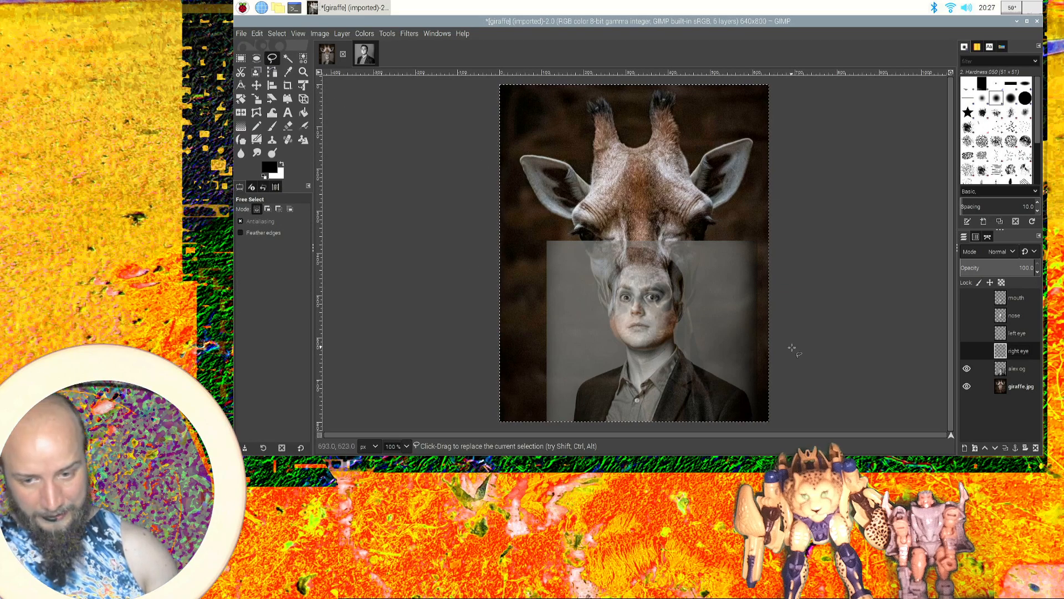
{"action": "left_click", "coordinate": [612, 303]}
{"action": "left_click", "coordinate": [619, 302]}
{"action": "left_click", "coordinate": [625, 304]}
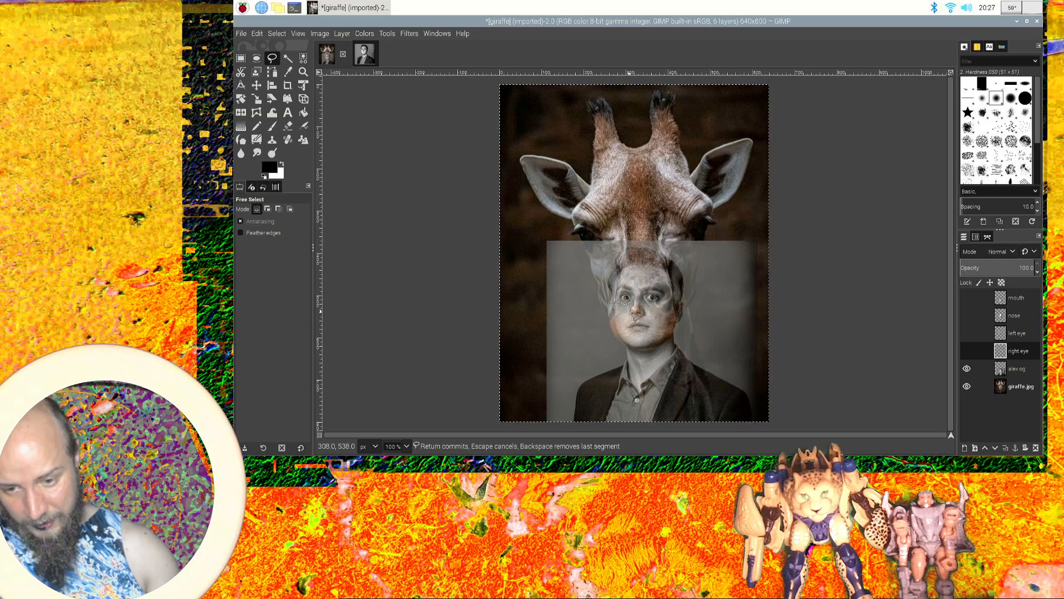
{"action": "left_click", "coordinate": [629, 312]}
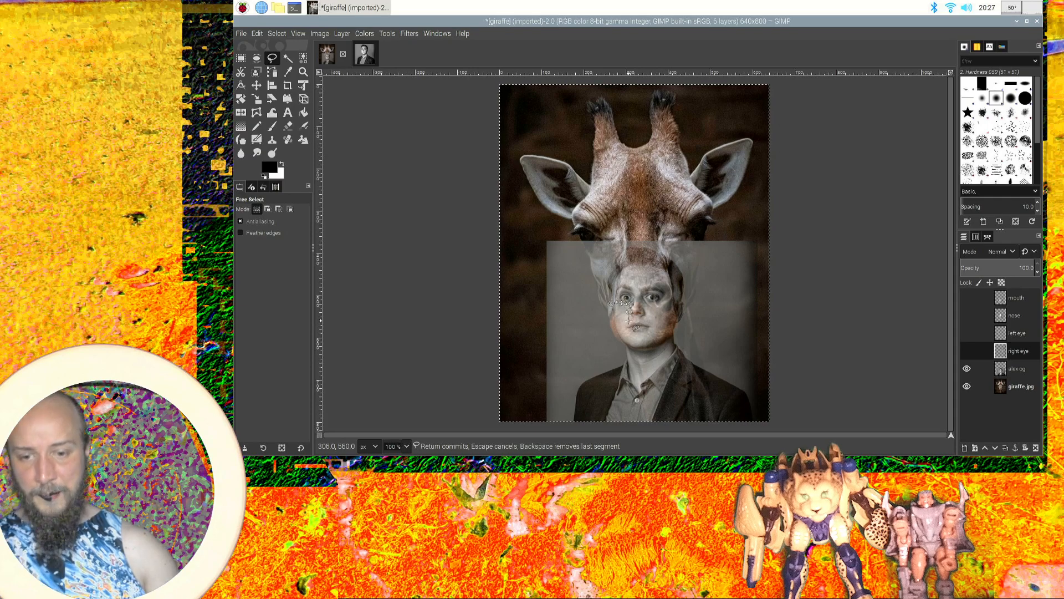
{"action": "left_click", "coordinate": [628, 320]}
{"action": "left_click", "coordinate": [628, 328]}
{"action": "left_click", "coordinate": [622, 337]}
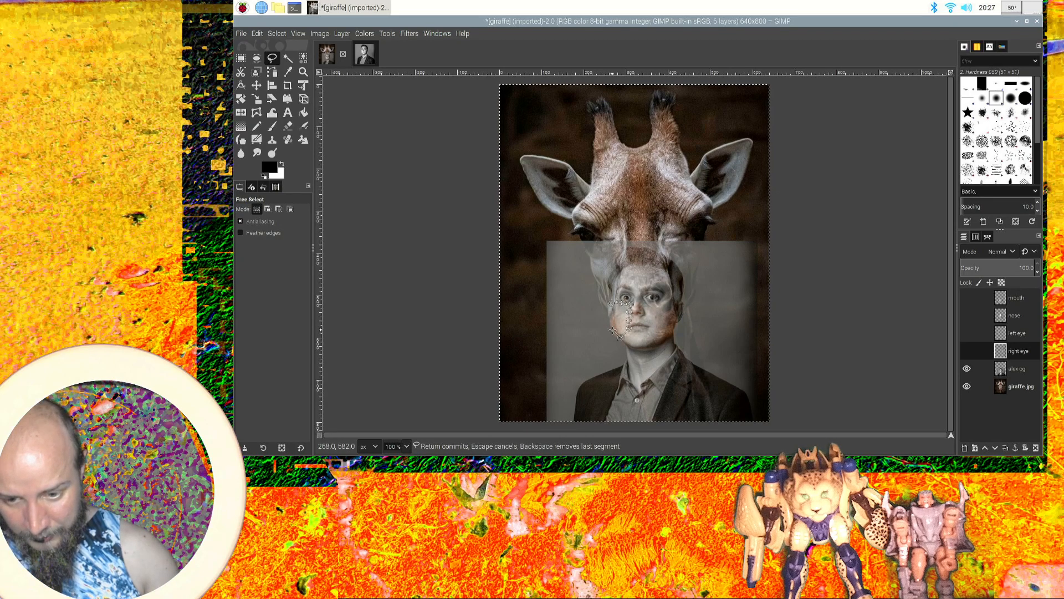
{"action": "left_click", "coordinate": [613, 329]}
{"action": "left_click", "coordinate": [619, 317]}
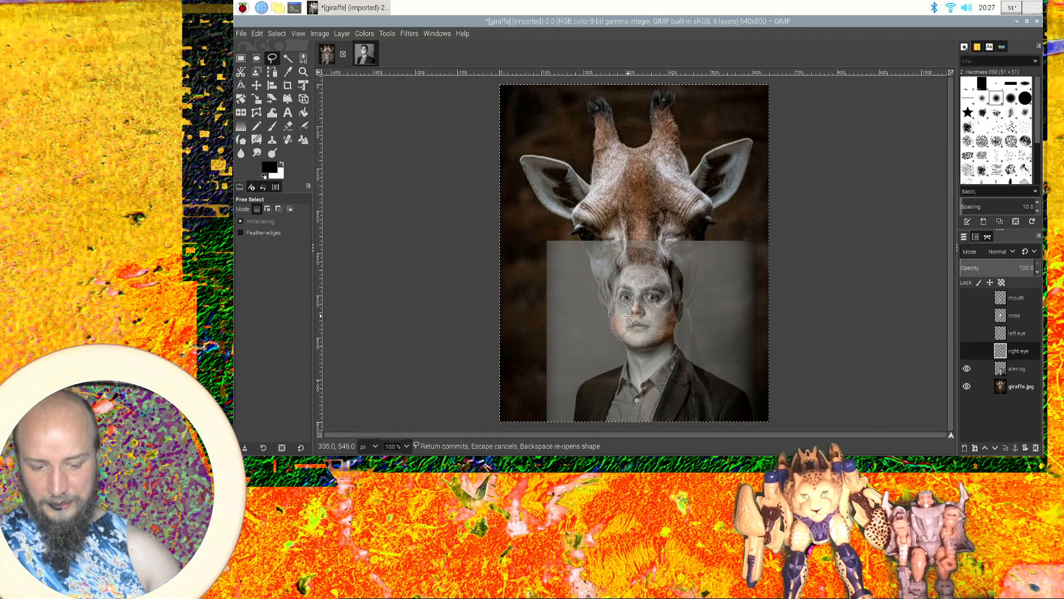
{"action": "key", "text": "Return"}
{"action": "key", "text": "ctrl"}
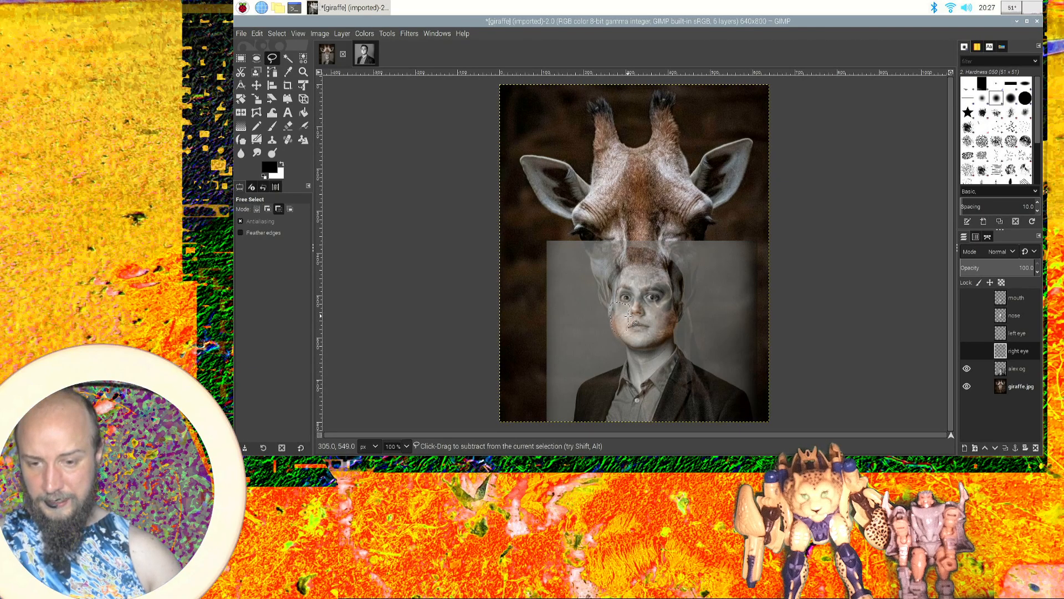
{"action": "key", "text": "ctrl+c"}
{"action": "key", "text": "ctrl+v"}
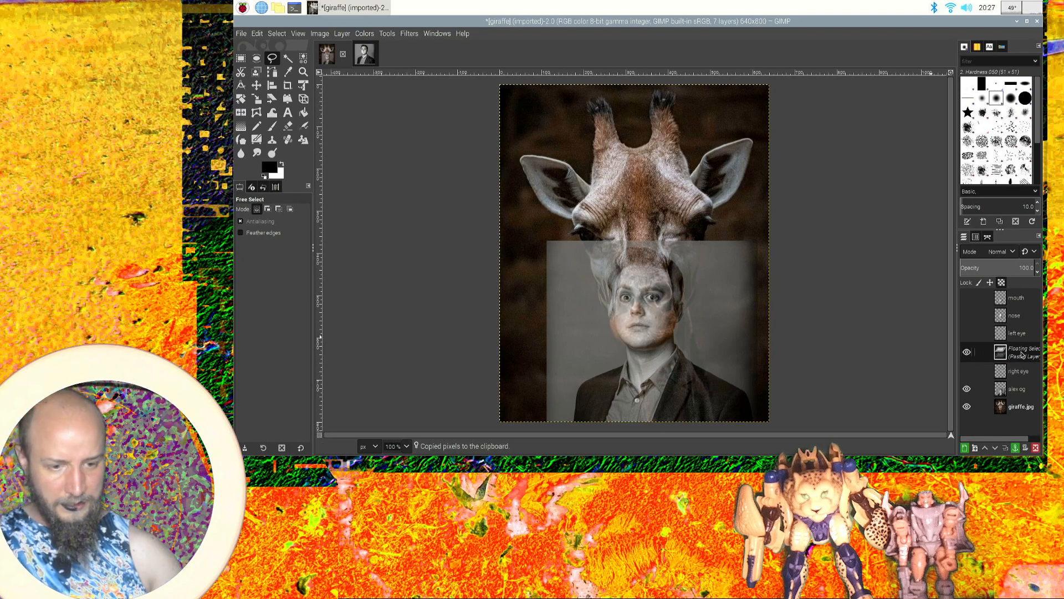
{"action": "key", "text": "ctrl"}
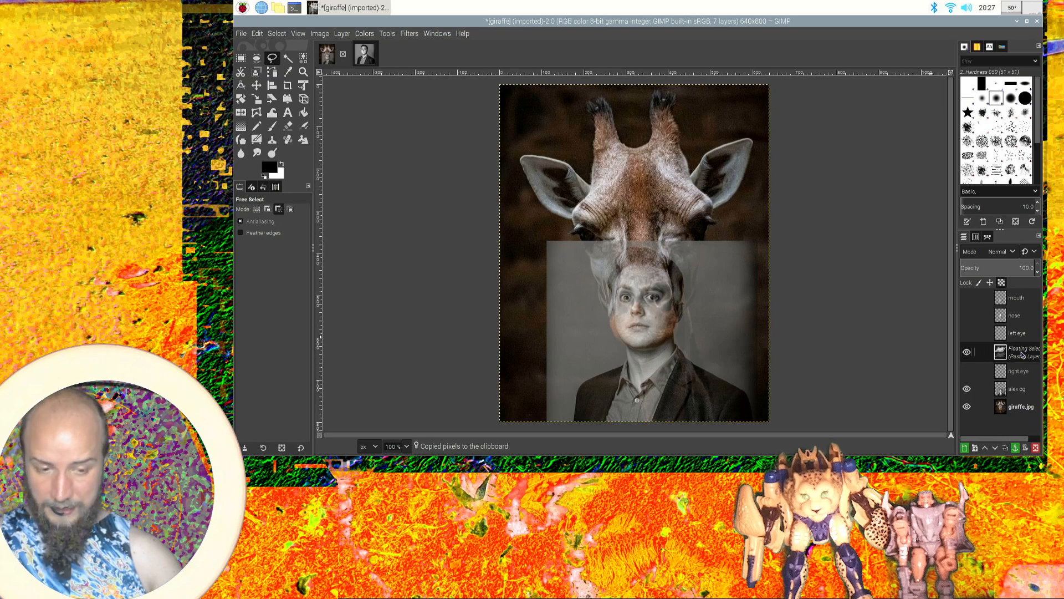
{"action": "key", "text": "ctrl+h"}
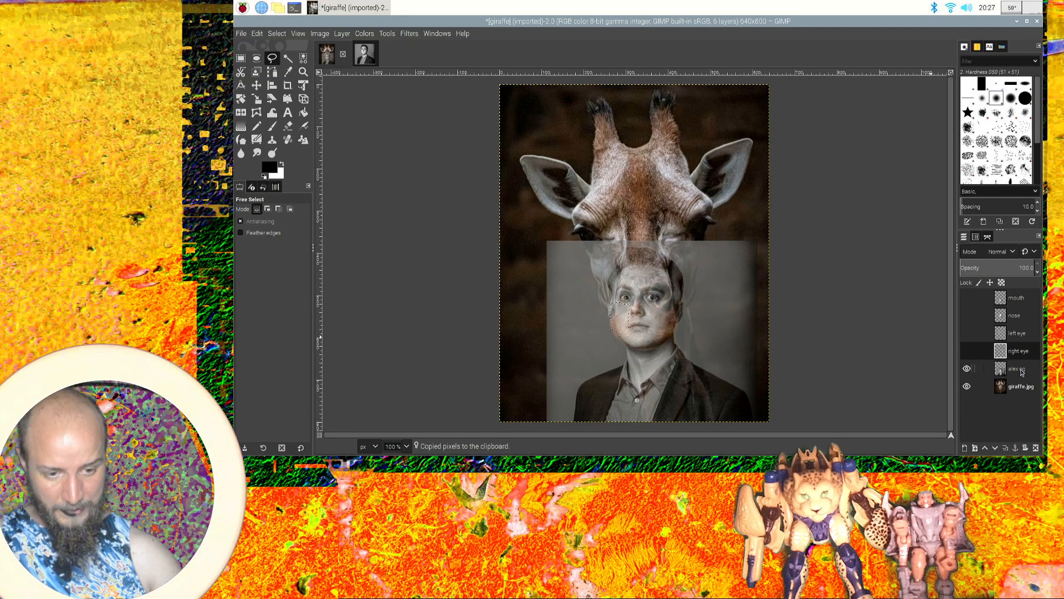
Copy the outlined cheek patch from the man's portrait layer and paste it as a new layer.
{"action": "left_click", "coordinate": [1027, 369]}
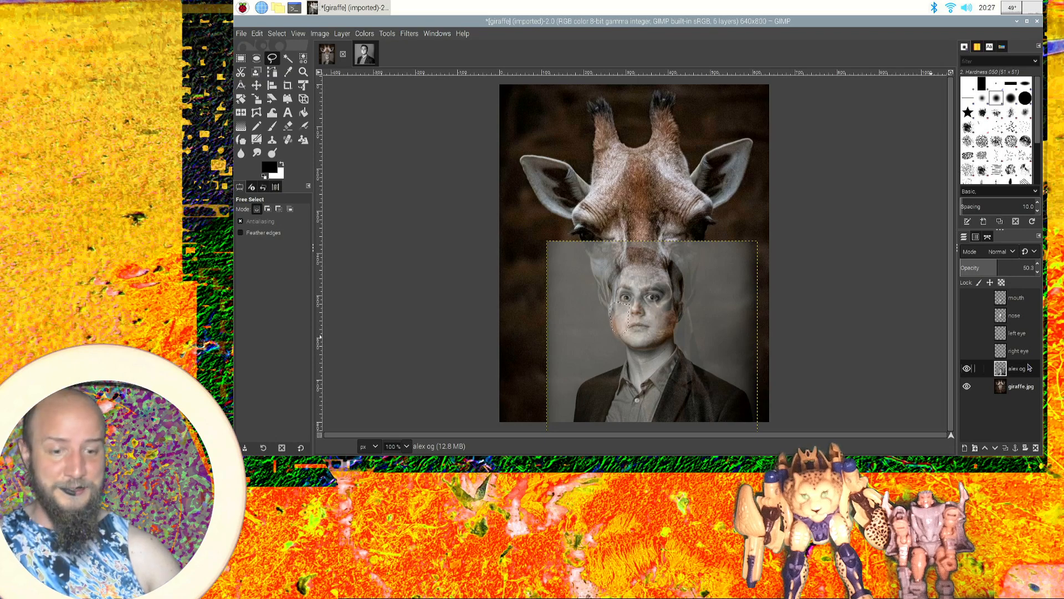
{"action": "key", "text": "ctrl+c"}
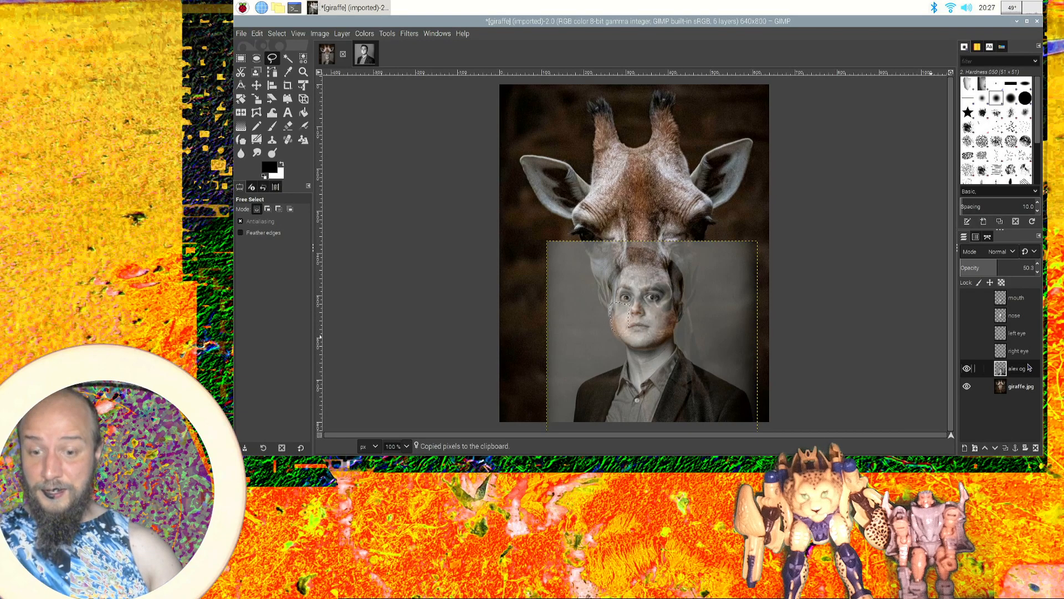
{"action": "key", "text": "ctrl+x"}
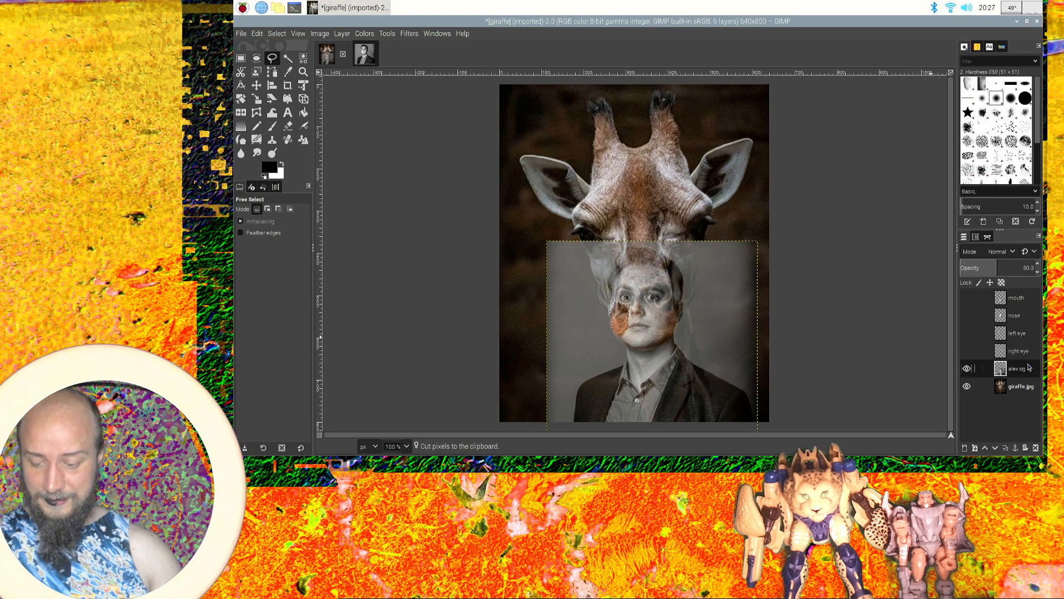
{"action": "key", "text": "ctrl+z"}
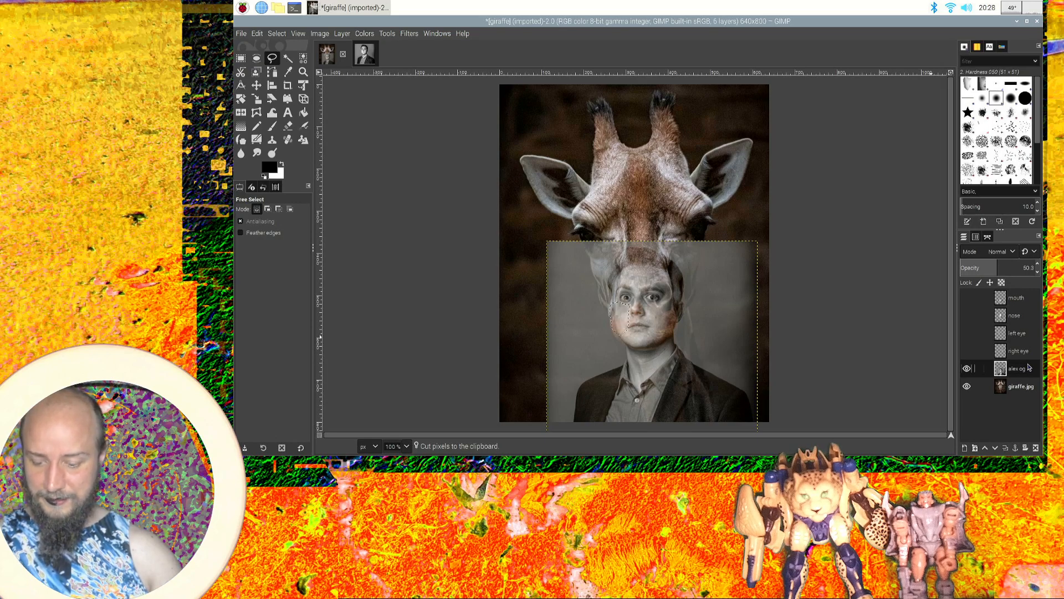
{"action": "key", "text": "ctrl+c"}
{"action": "key", "text": "ctrl+v"}
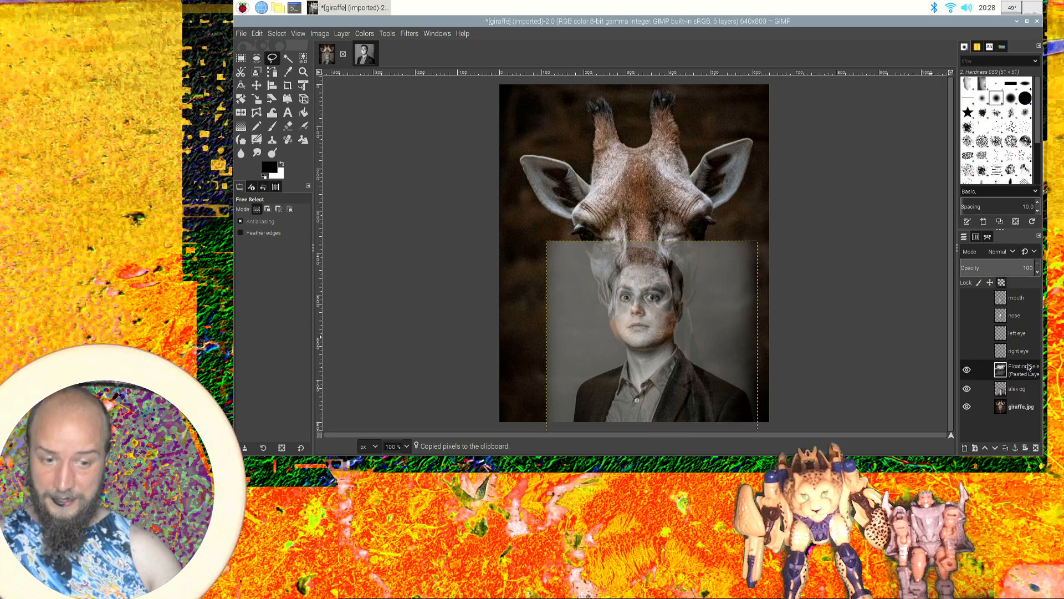
{"action": "right_click", "coordinate": [1028, 366]}
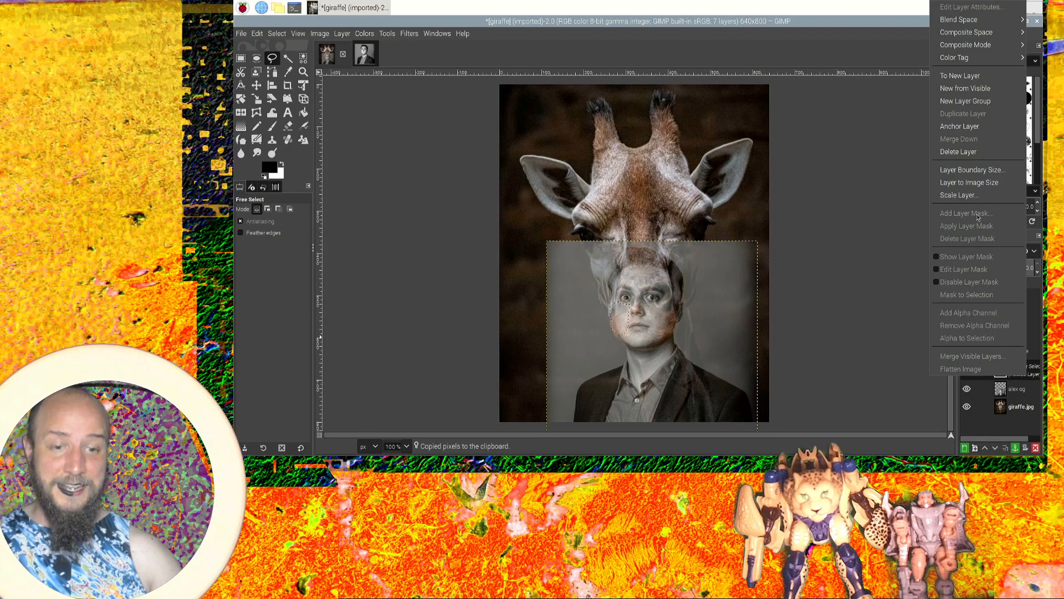
{"action": "left_click", "coordinate": [994, 78]}
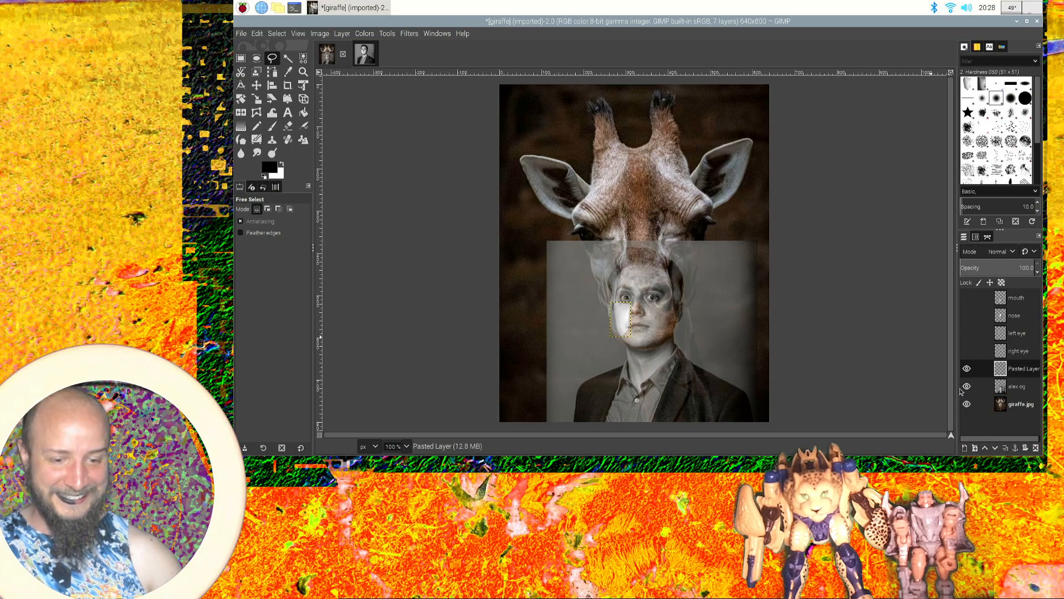
{"action": "double_click", "coordinate": [1025, 369]}
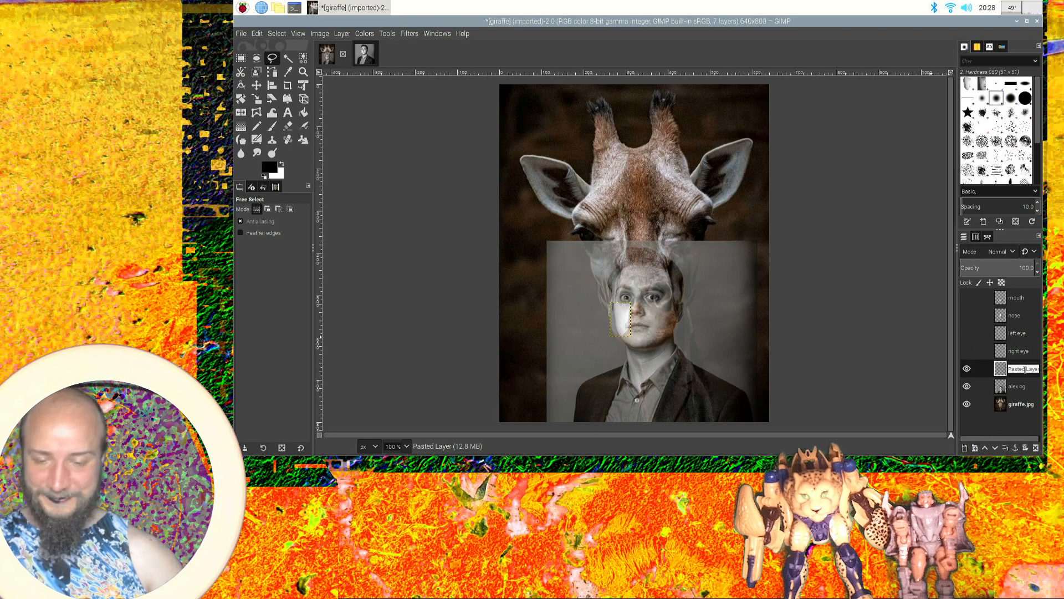
Save the composite in the Pictures folder as alexjiraffenewall.xcf.
{"action": "left_click", "coordinate": [243, 34]}
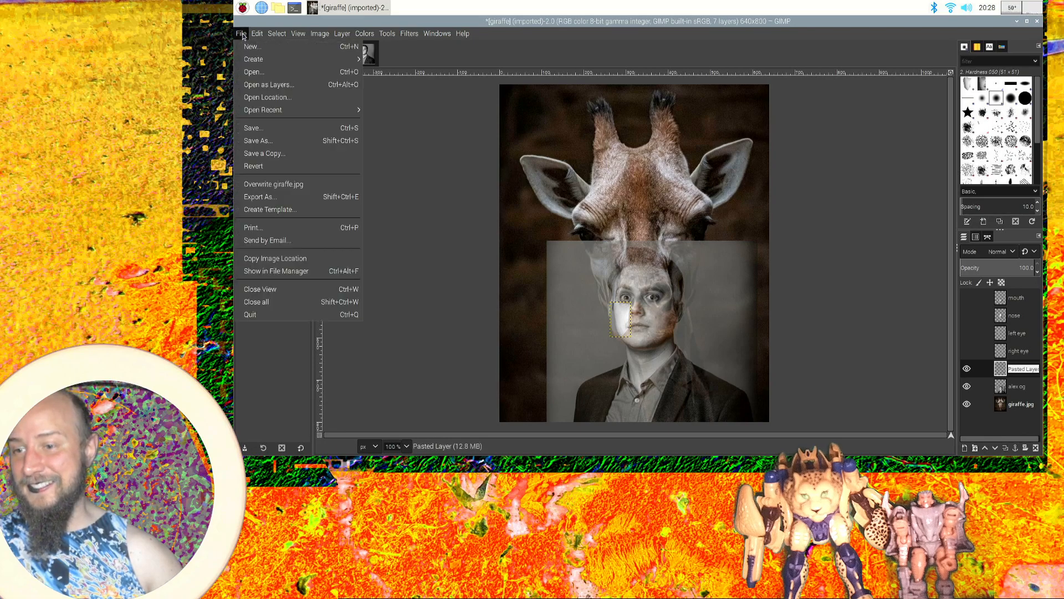
{"action": "left_click", "coordinate": [269, 129]}
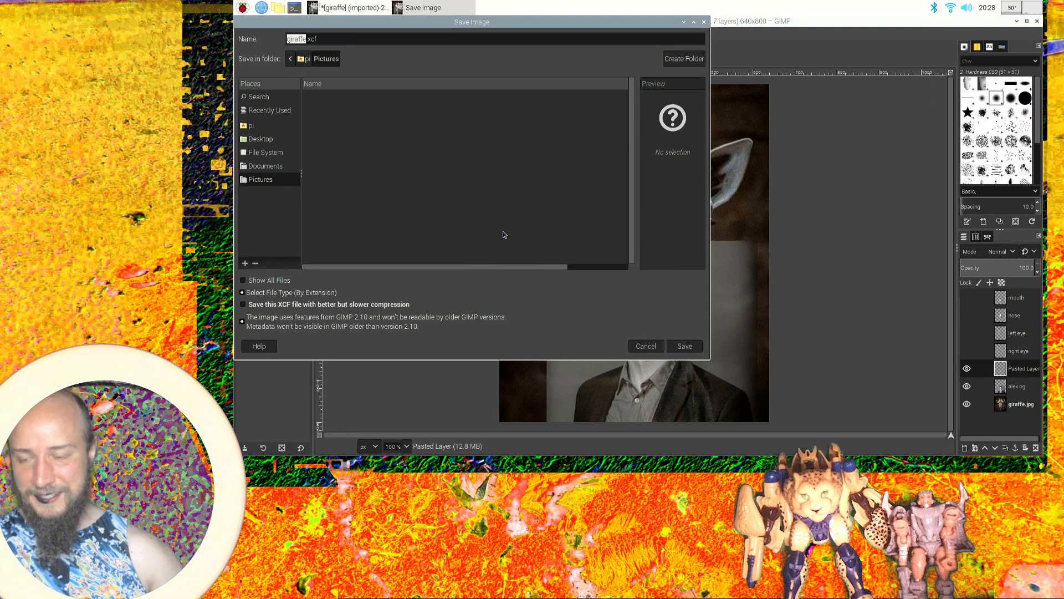
{"action": "key", "text": "Left"}
{"action": "type", "text": "alex"}
{"action": "key", "text": "BackSpace"}
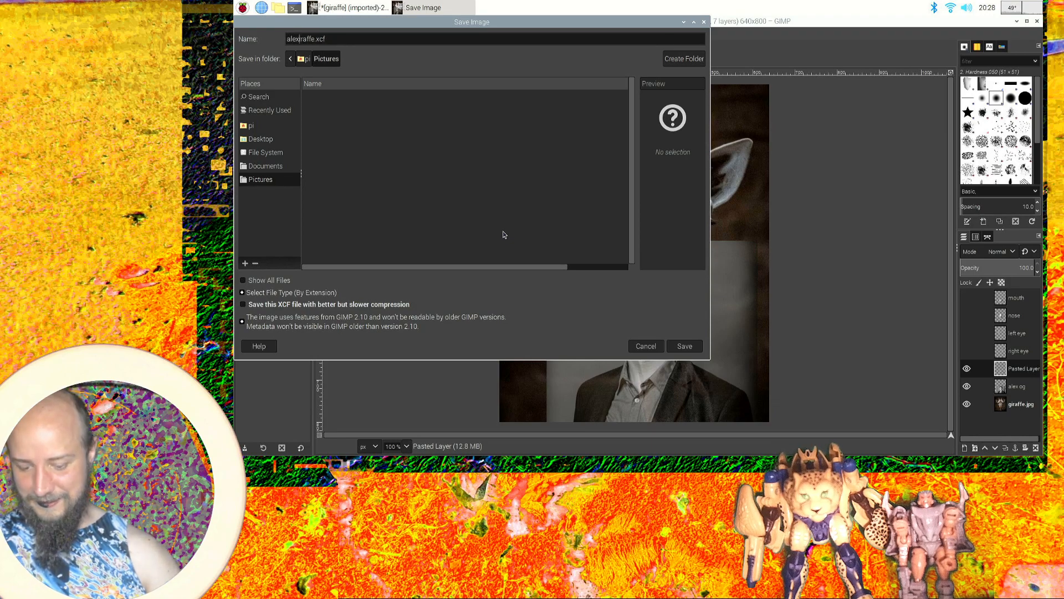
{"action": "type", "text": "jiraffenewall"}
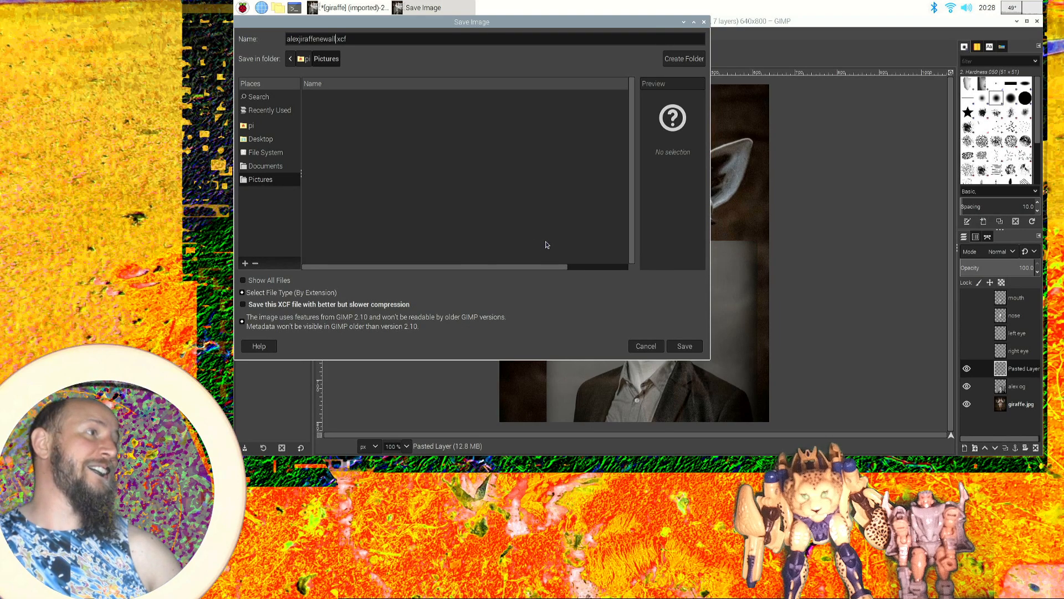
{"action": "left_click", "coordinate": [673, 346]}
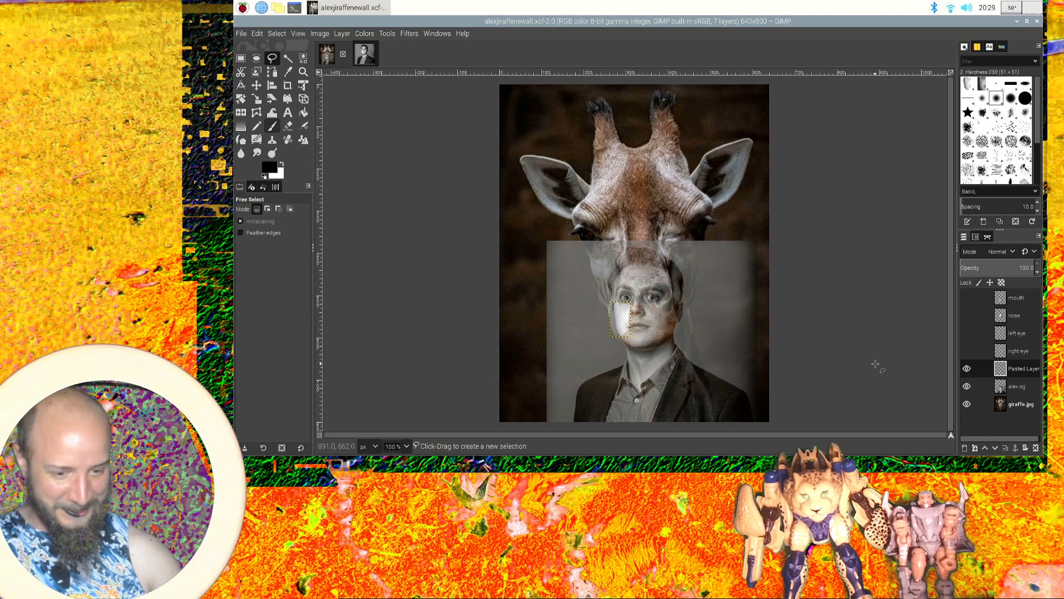
Hide the man's portrait layer and move the pasted cheek patch onto the giraffe's cheek below the left-hand eye.
{"action": "left_click", "coordinate": [967, 387]}
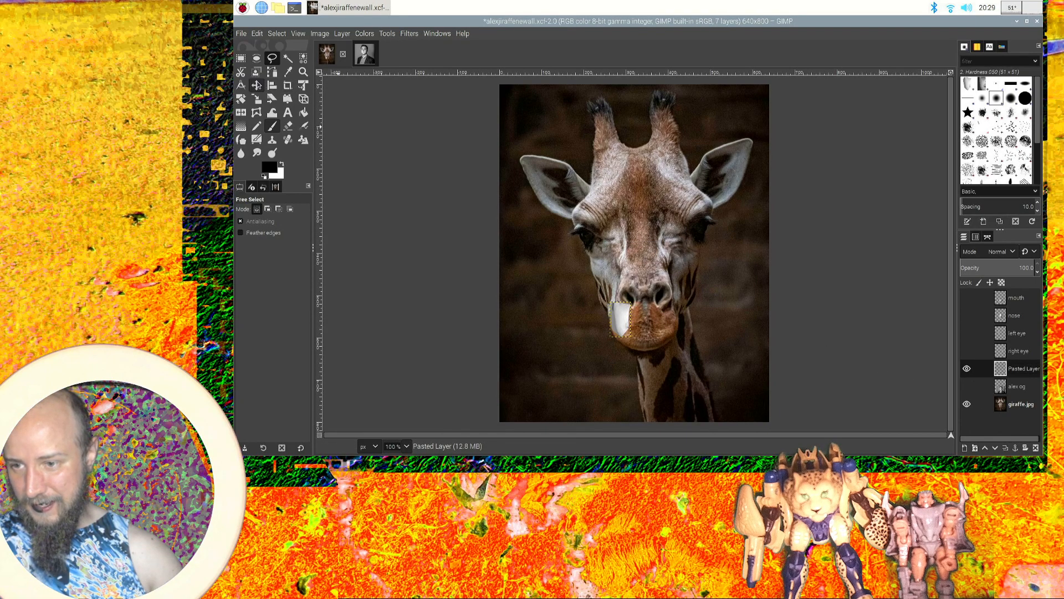
{"action": "left_click", "coordinate": [256, 85]}
{"action": "left_click_drag", "start_coordinate": [620, 325], "coordinate": [596, 272]}
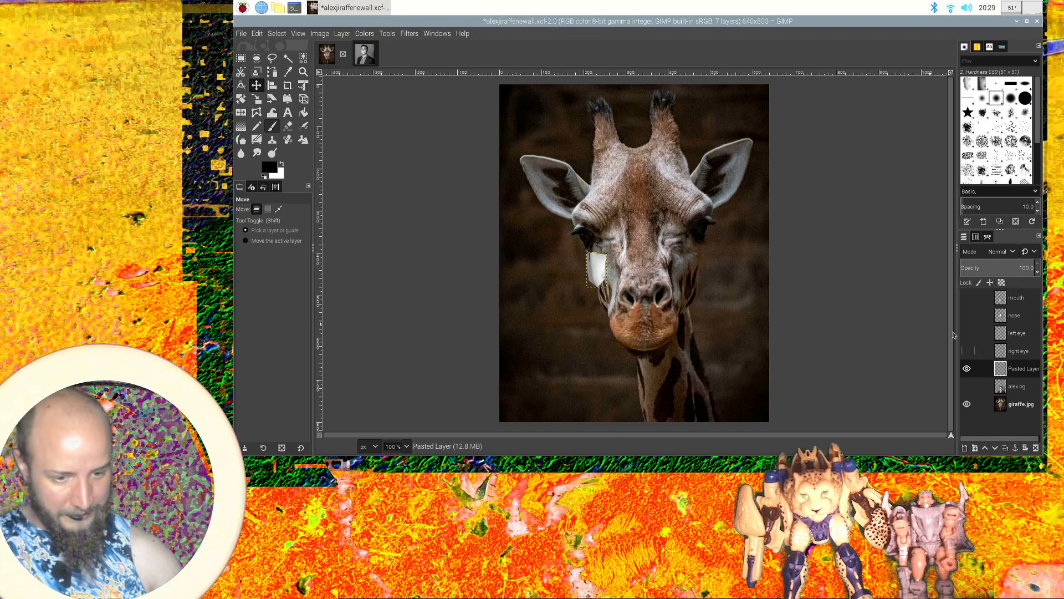
Reorder the mouth layer beneath the nose layer and rename the pasted cheek layer "left cheek".
{"action": "left_click_drag", "start_coordinate": [1027, 300], "coordinate": [1025, 322]}
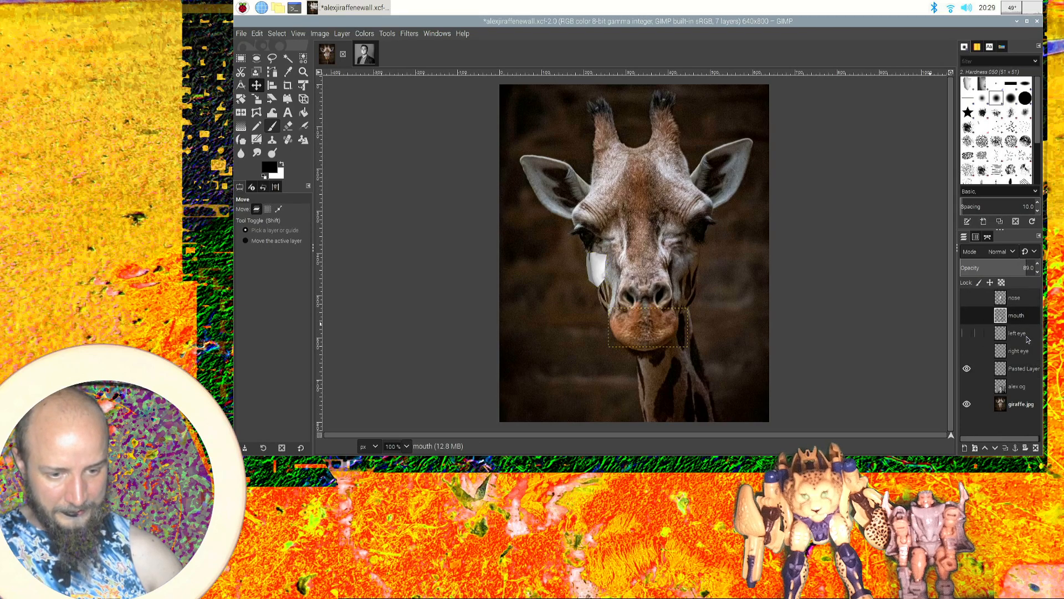
{"action": "double_click", "coordinate": [1024, 370]}
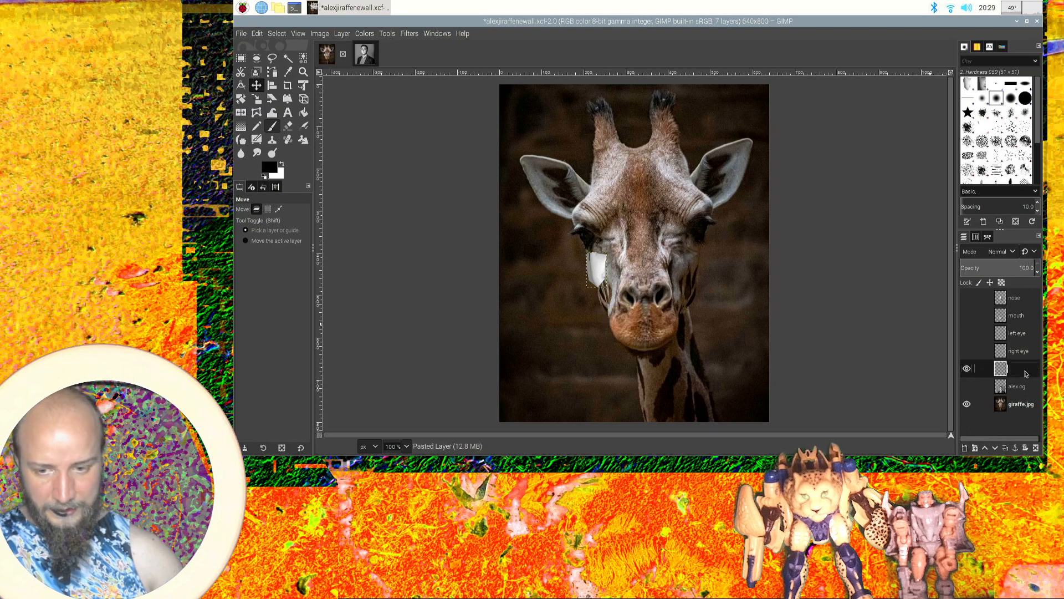
{"action": "type", "text": "left"}
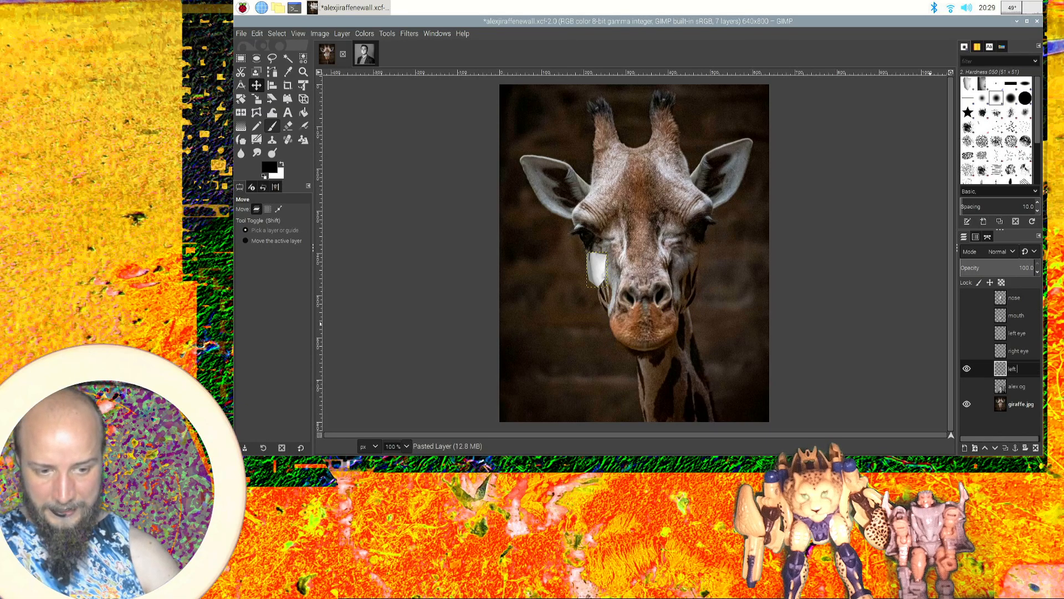
{"action": "type", "text": " chee"}
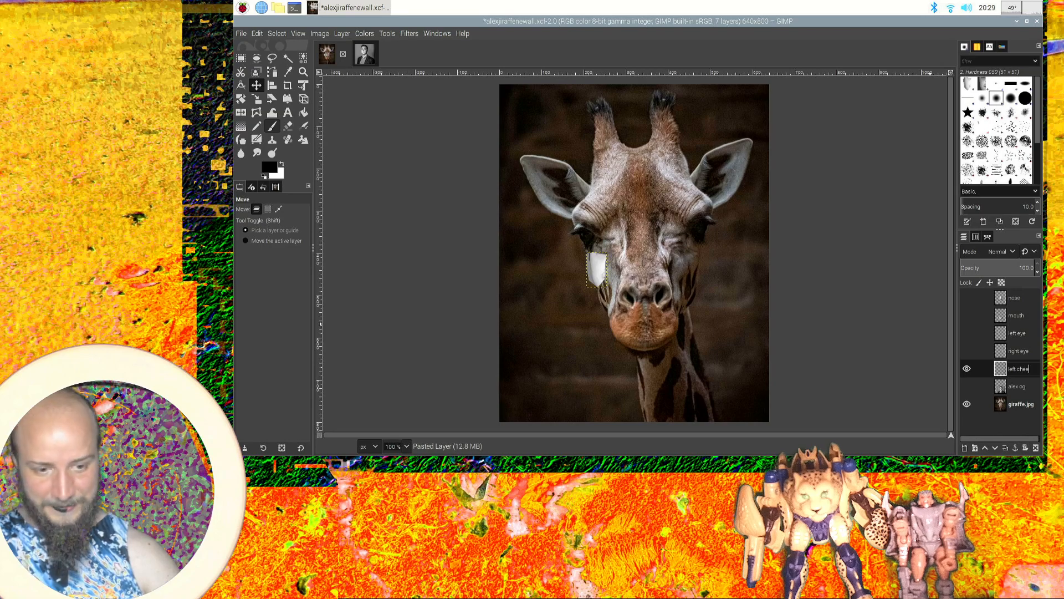
{"action": "type", "text": "k"}
{"action": "key", "text": "Return"}
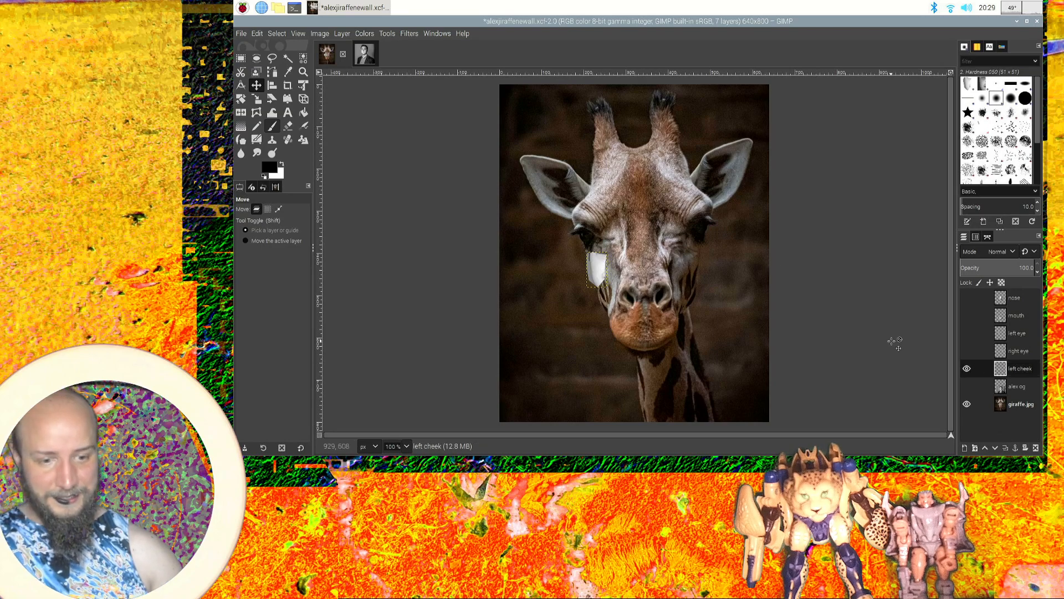
Stretch the left cheek layer with the Scale tool to about 90 × 190 pixels, covering the giraffe's cheek from eye to muzzle.
{"action": "right_click", "coordinate": [1023, 371]}
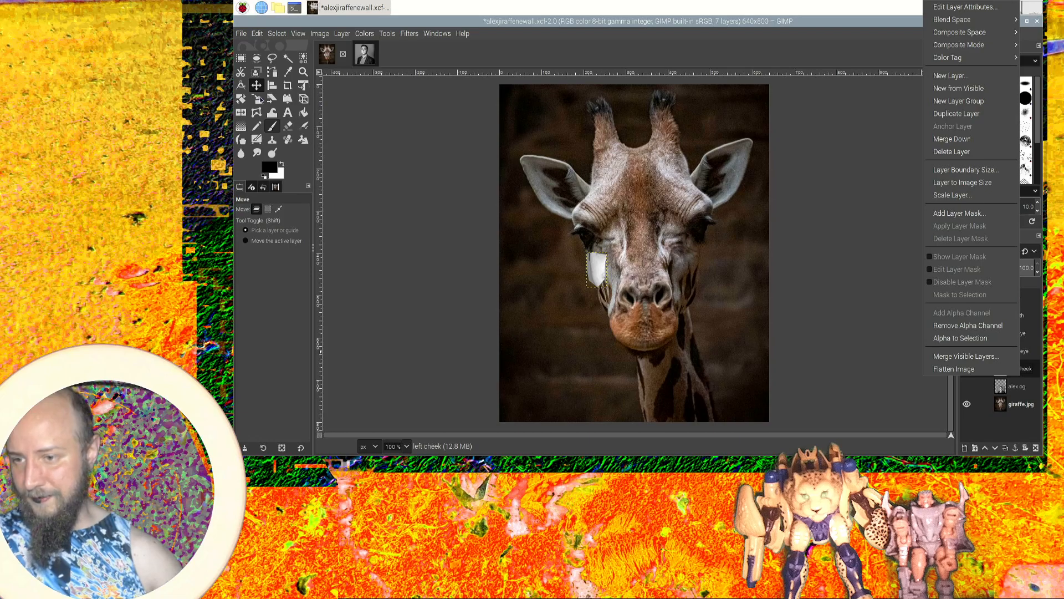
{"action": "left_click", "coordinate": [257, 100]}
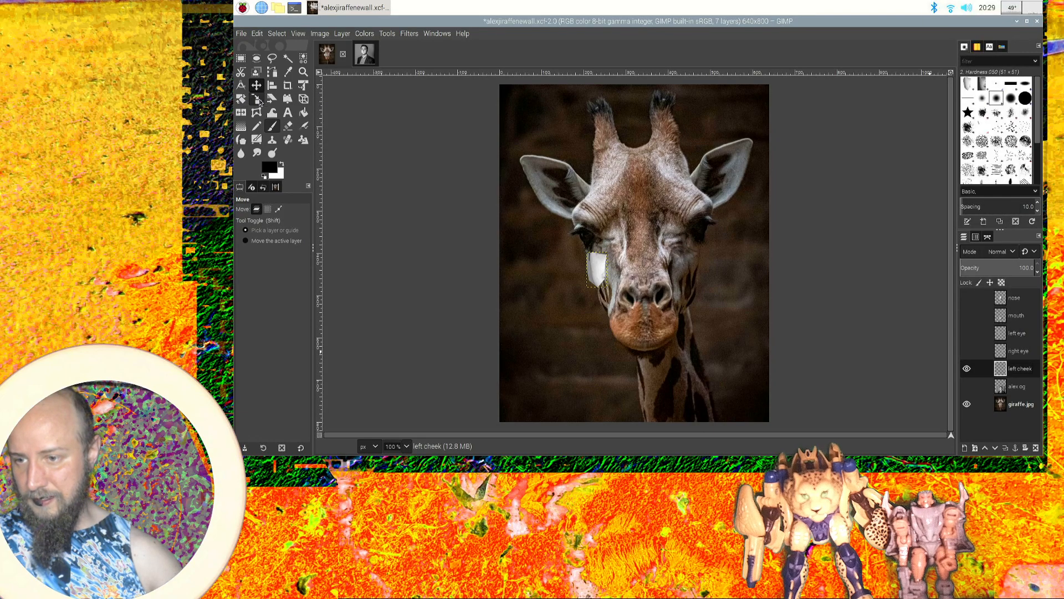
{"action": "left_click", "coordinate": [258, 99]}
{"action": "left_click", "coordinate": [613, 270]}
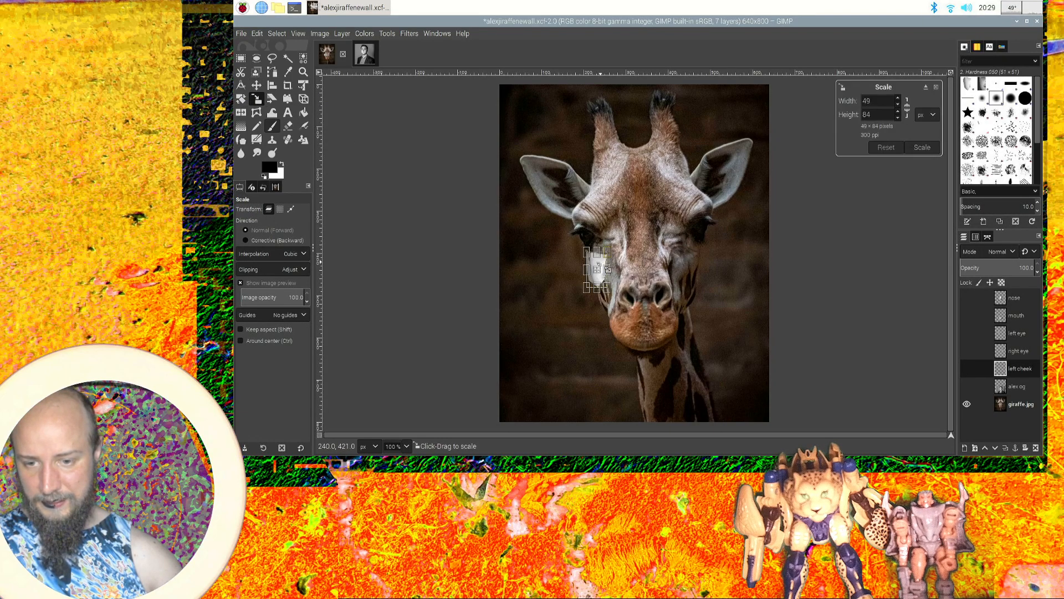
{"action": "left_click_drag", "start_coordinate": [608, 269], "coordinate": [615, 239]}
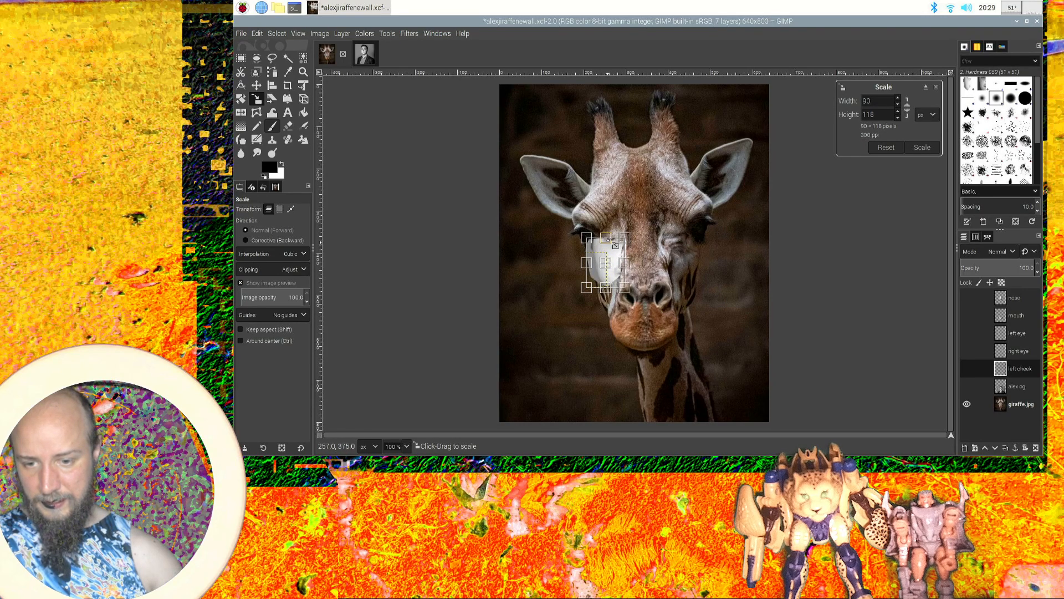
{"action": "left_click_drag", "start_coordinate": [613, 294], "coordinate": [615, 328]}
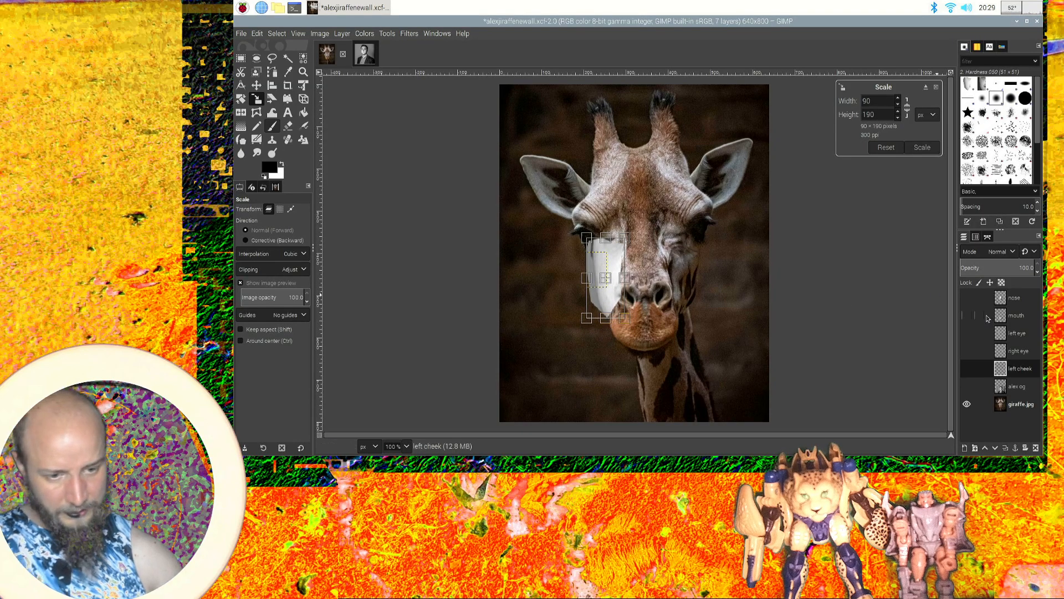
Preview the enlarged left cheek at several lower layer opacities and return it to 100.
{"action": "left_click", "coordinate": [1037, 273]}
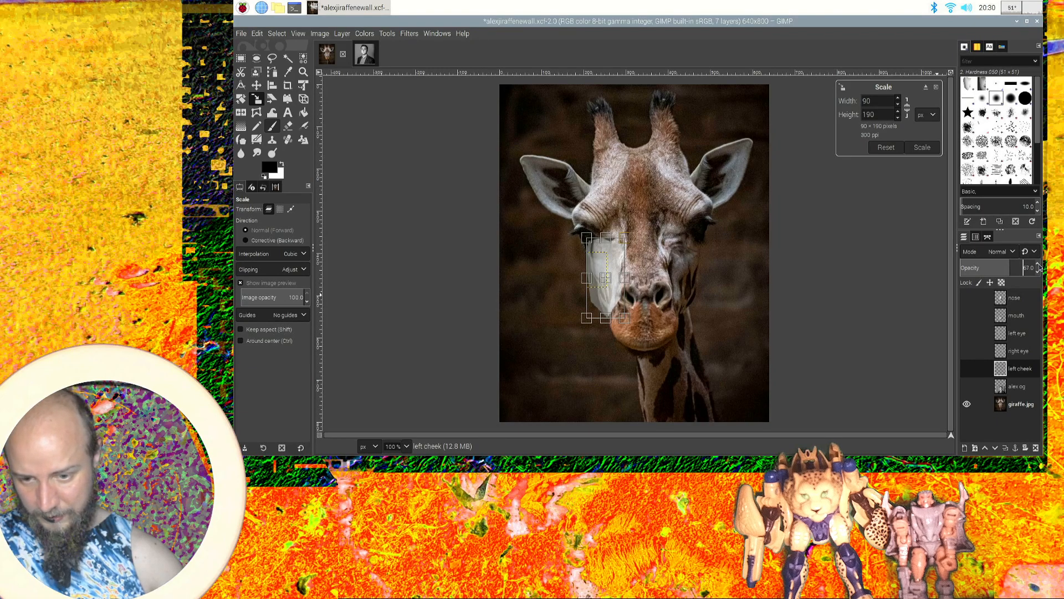
{"action": "left_click", "coordinate": [1038, 265]}
{"action": "left_click", "coordinate": [1038, 271]}
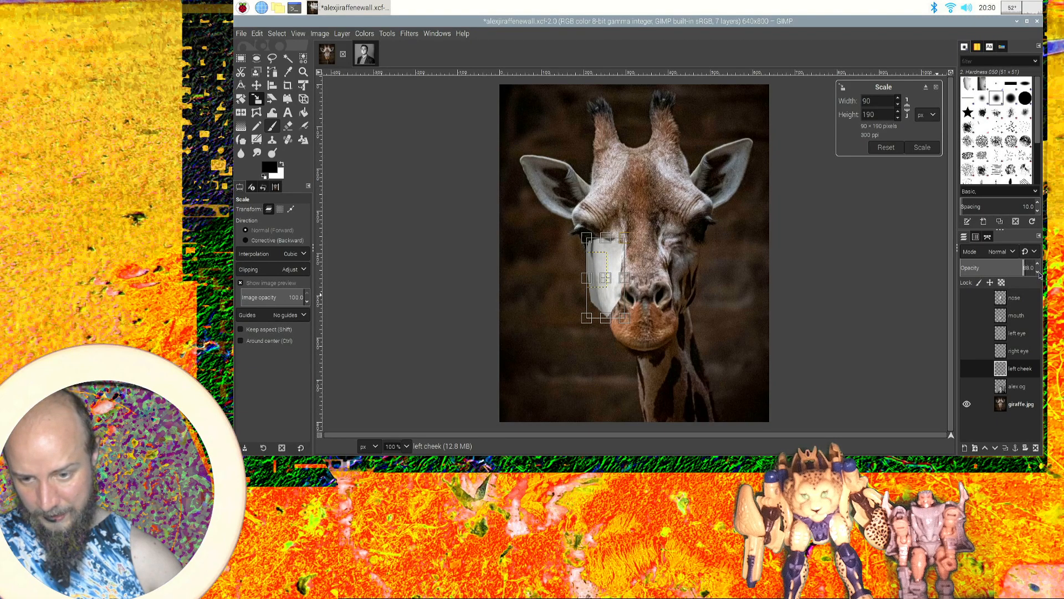
{"action": "left_click", "coordinate": [1038, 272]}
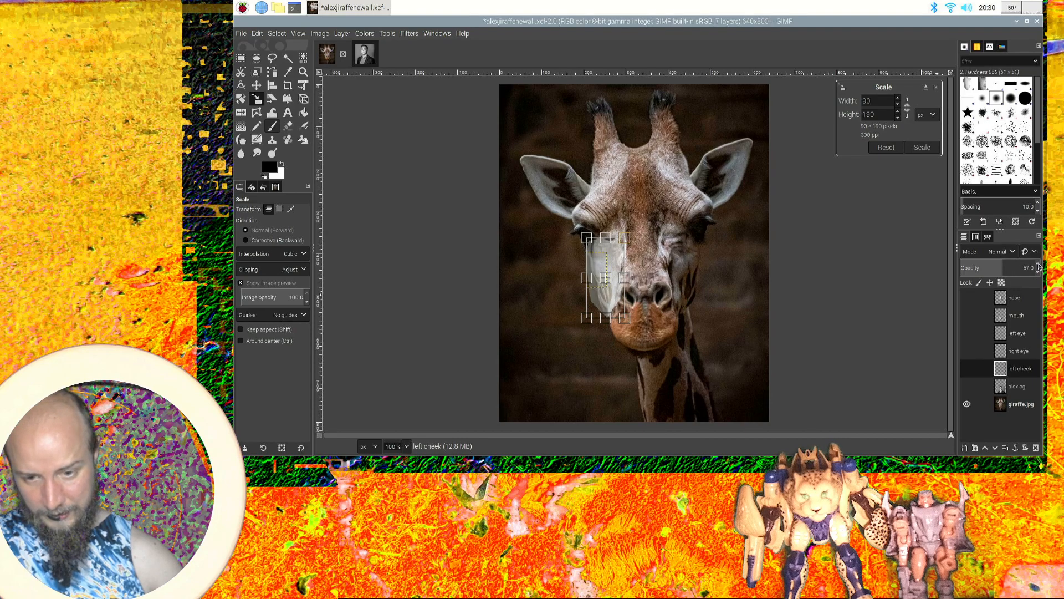
{"action": "left_click", "coordinate": [1038, 265]}
{"action": "left_click", "coordinate": [1038, 264]}
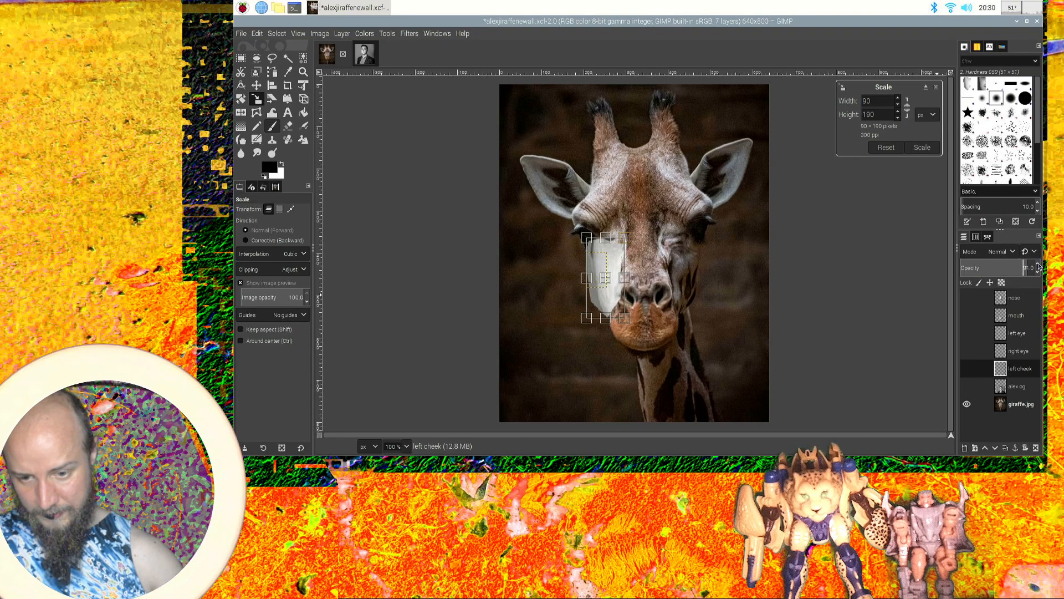
{"action": "left_click", "coordinate": [1039, 265]}
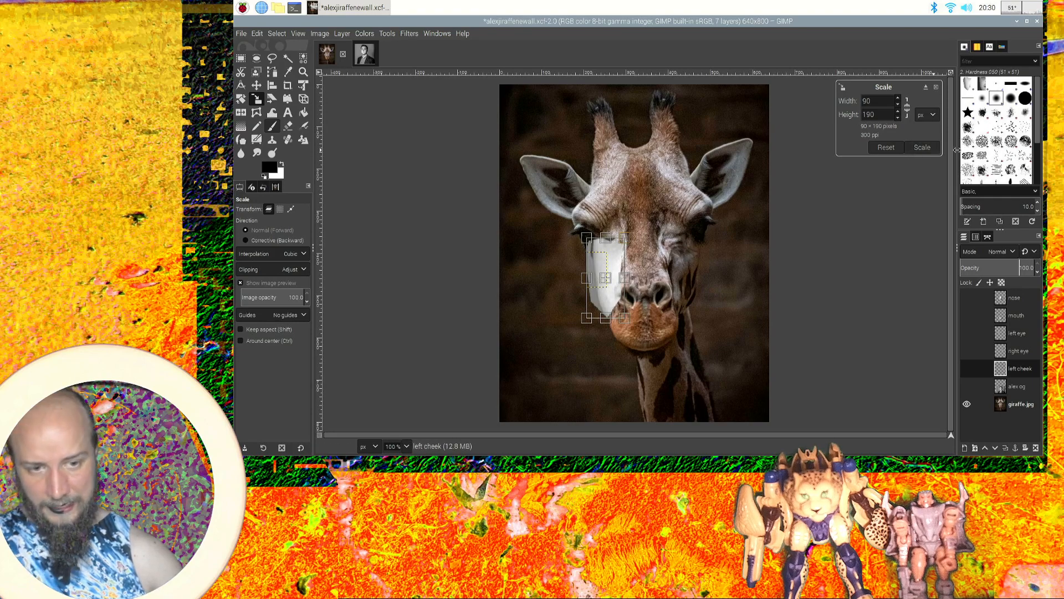
Apply the pending scaling to the left cheek layer and cut away the patch's outer edge strip with Fuzzy Select.
{"action": "left_click", "coordinate": [922, 148]}
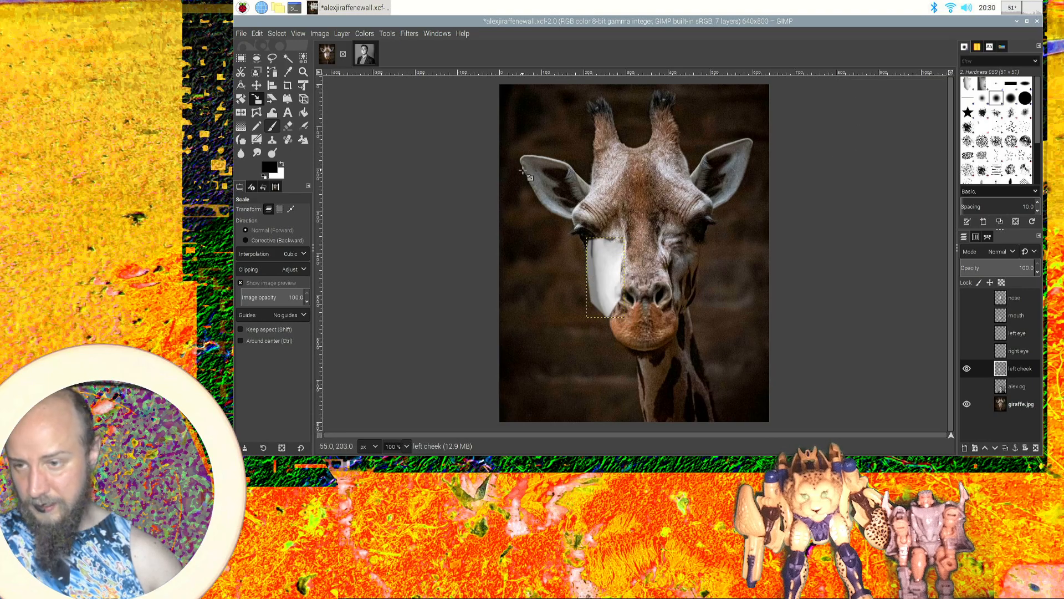
{"action": "left_click", "coordinate": [287, 58]}
{"action": "left_click_drag", "start_coordinate": [592, 278], "coordinate": [593, 282]}
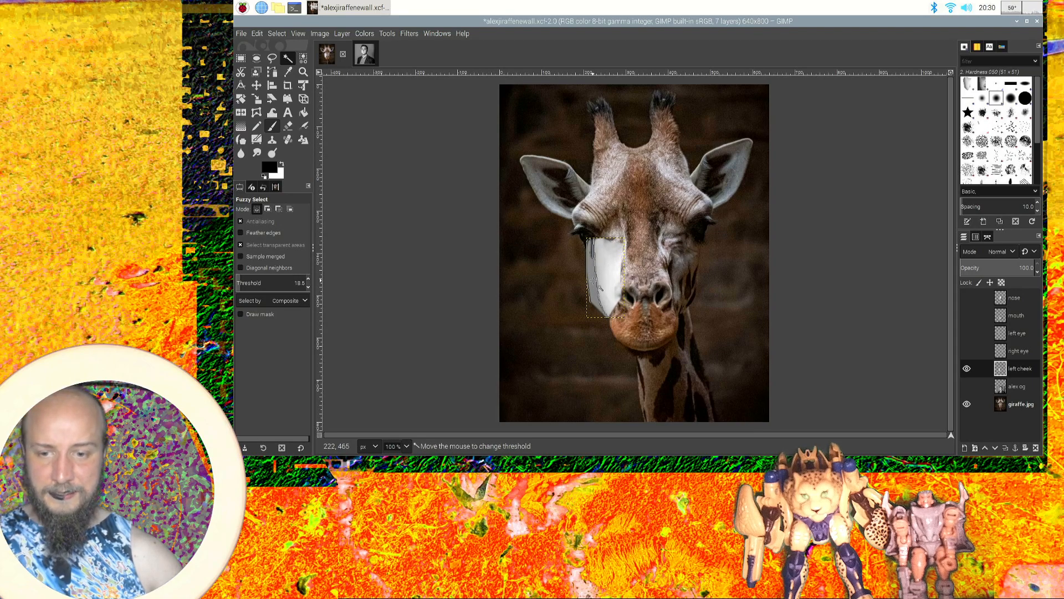
{"action": "left_click_drag", "start_coordinate": [593, 280], "coordinate": [594, 277]}
{"action": "key", "text": "ctrl"}
{"action": "key", "text": "ctrl+x"}
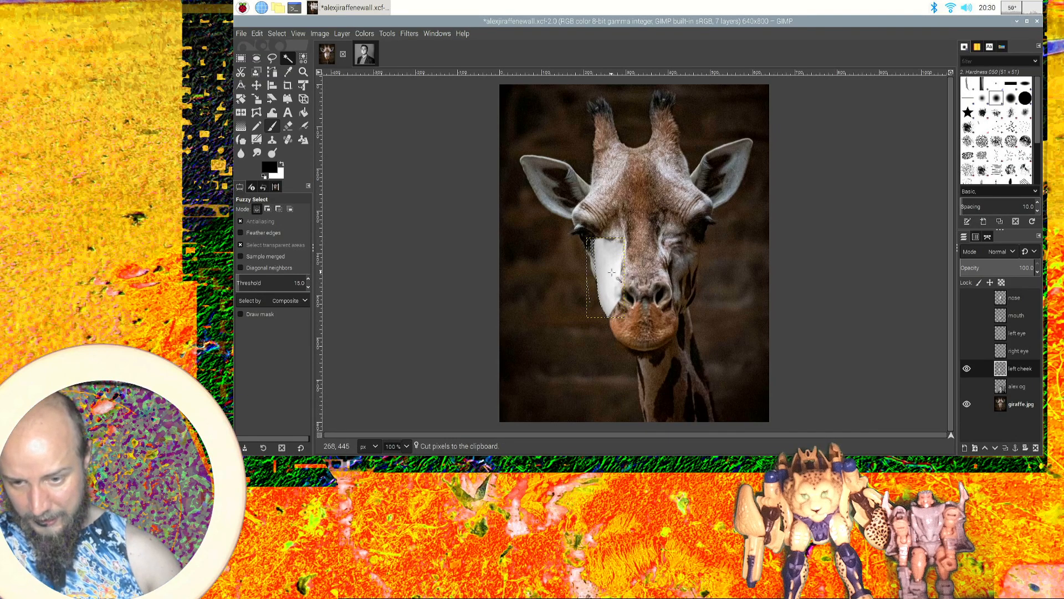
Select the whole canvas, expand the left cheek layer to image size, and smudge the patch's edges into the giraffe's face.
{"action": "key", "text": "ctrl+a"}
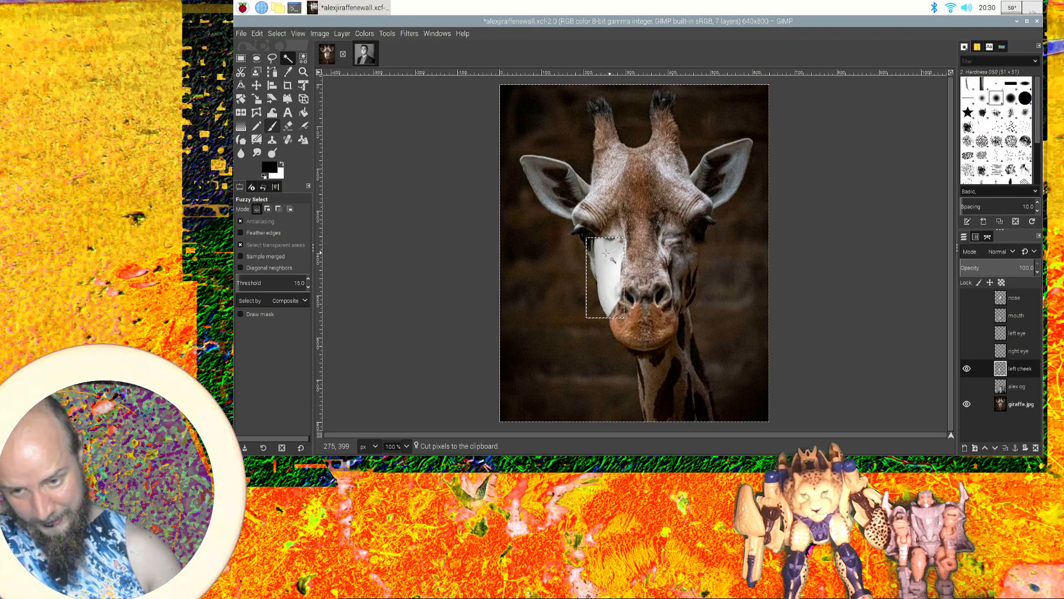
{"action": "right_click", "coordinate": [1023, 374]}
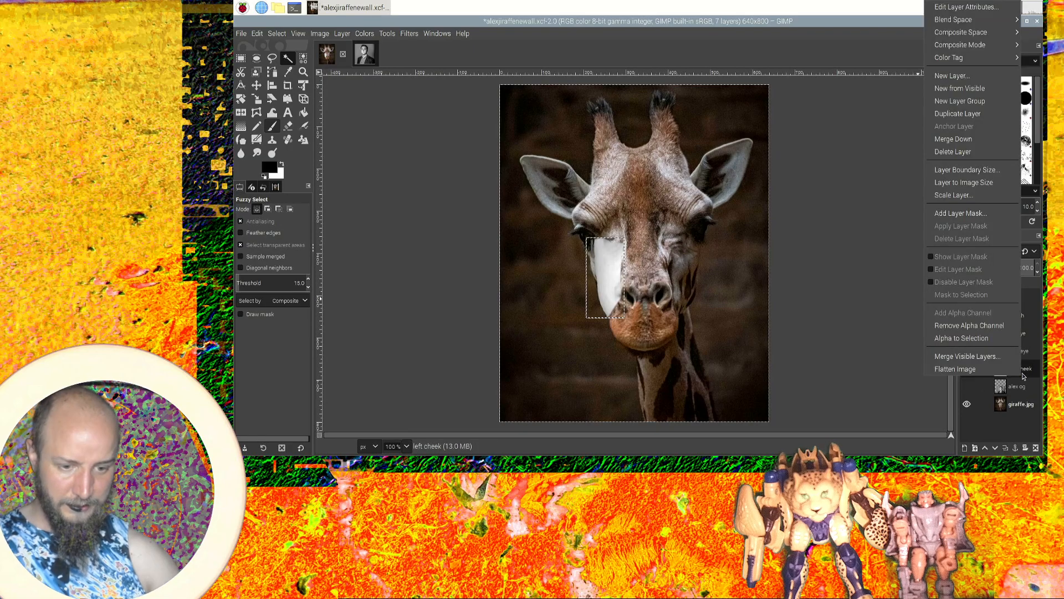
{"action": "left_click", "coordinate": [986, 187]}
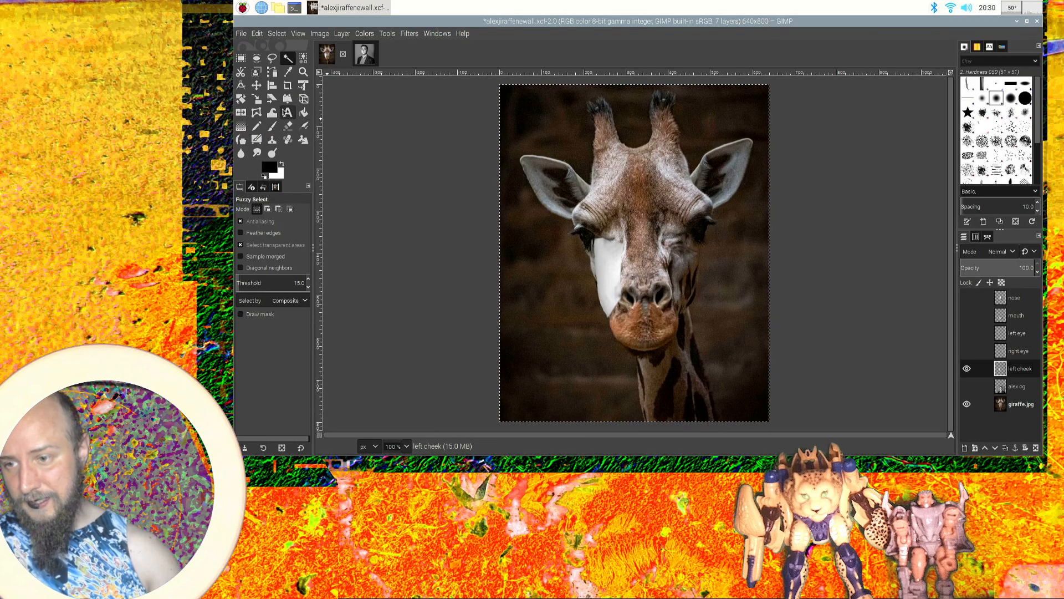
{"action": "left_click", "coordinate": [257, 153]}
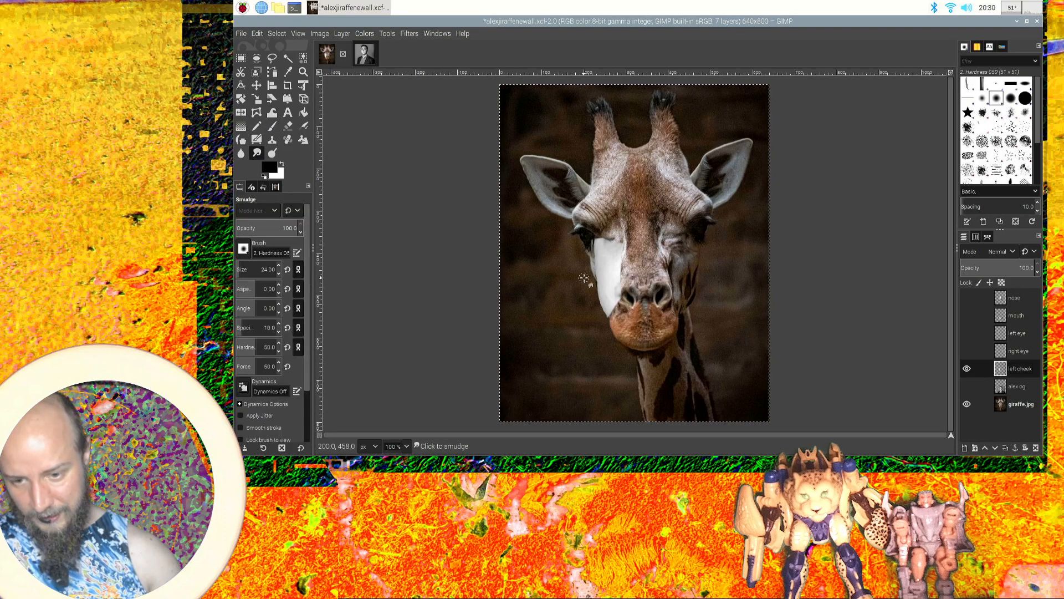
{"action": "left_click", "coordinate": [595, 264]}
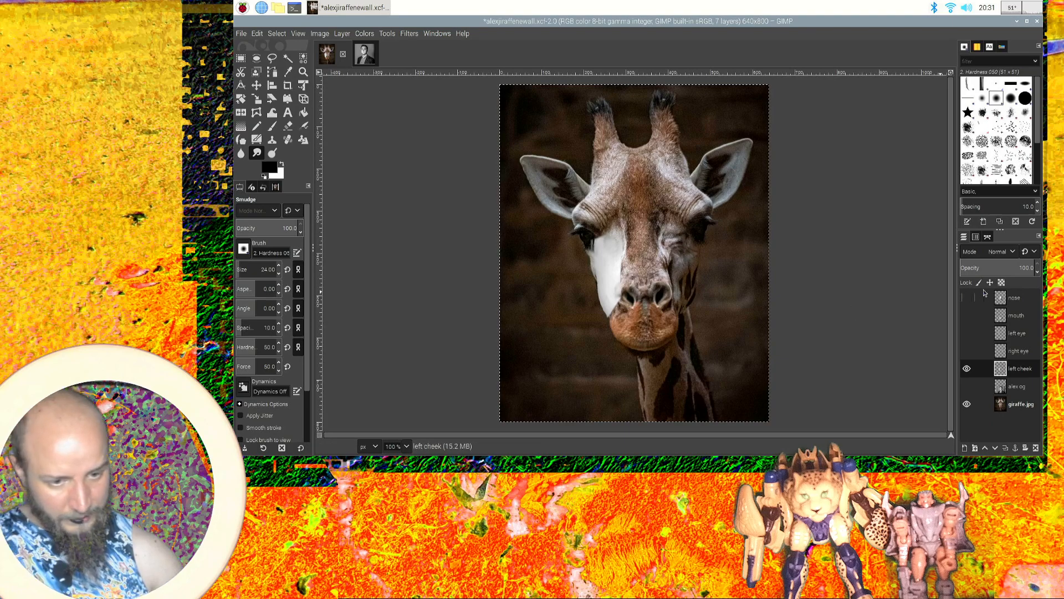
Compare the smudged left cheek at a range of reduced layer opacities and restore it to 100.
{"action": "left_click", "coordinate": [1038, 272]}
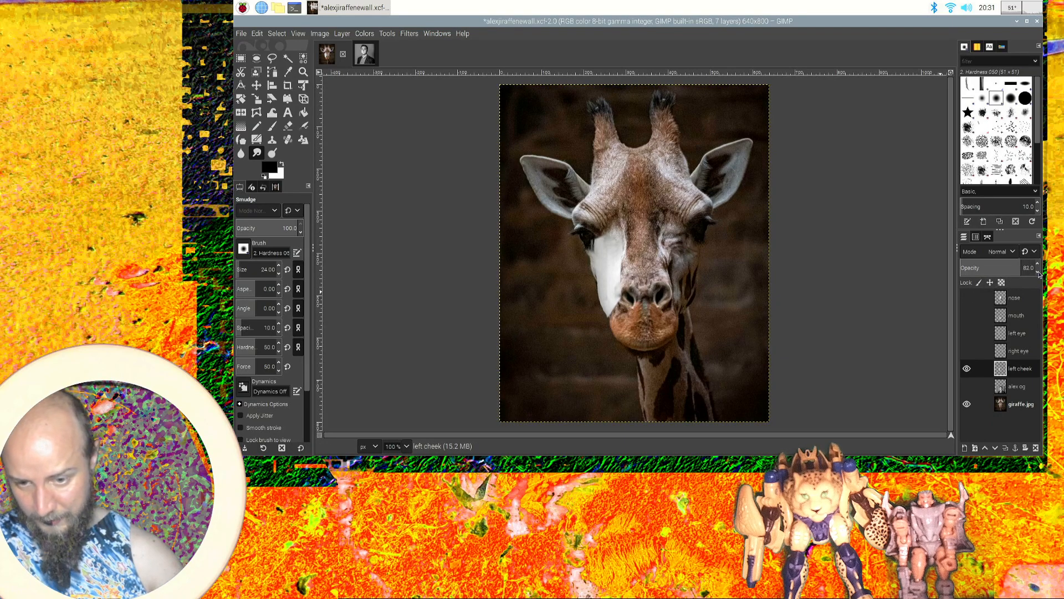
{"action": "left_click", "coordinate": [1038, 272]}
{"action": "left_click", "coordinate": [1038, 272]}
{"action": "left_click", "coordinate": [1038, 272]}
{"action": "left_click", "coordinate": [1038, 272]}
{"action": "left_click", "coordinate": [1038, 272]}
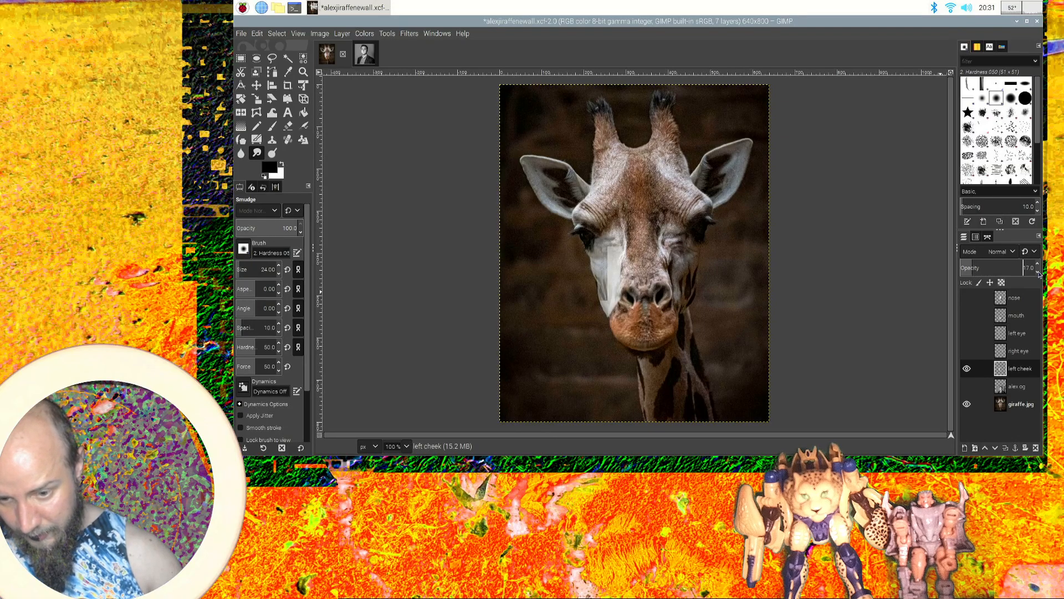
{"action": "left_click", "coordinate": [1038, 272]}
{"action": "left_click", "coordinate": [1038, 272]}
{"action": "left_click", "coordinate": [1038, 272]}
{"action": "left_click", "coordinate": [1038, 272]}
{"action": "left_click", "coordinate": [1038, 266]}
{"action": "left_click", "coordinate": [1038, 266]}
{"action": "left_click", "coordinate": [1038, 265]}
{"action": "left_click", "coordinate": [1038, 266]}
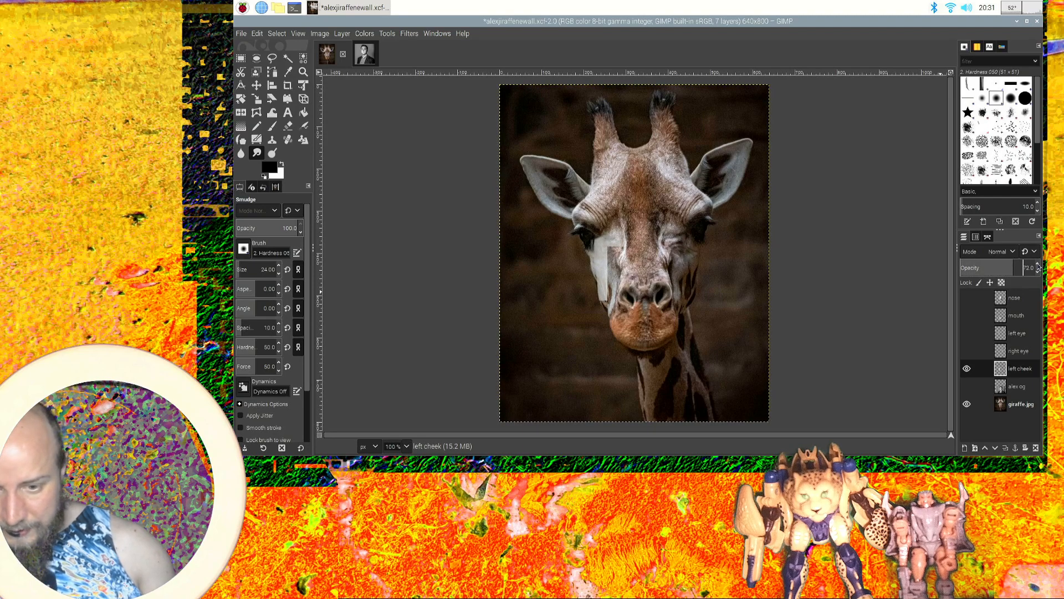
{"action": "left_click", "coordinate": [1038, 266]}
{"action": "left_click", "coordinate": [1038, 266]}
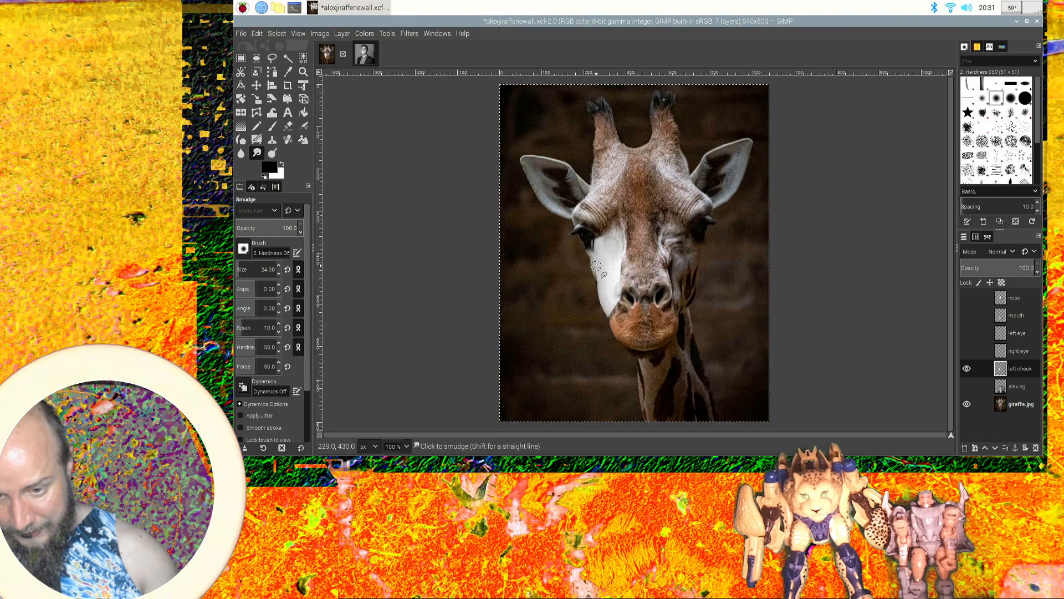
Toggle the giraffe layer's visibility to inspect the smudged left cheek patch on its own, leaving the giraffe hidden.
{"action": "left_click", "coordinate": [967, 405]}
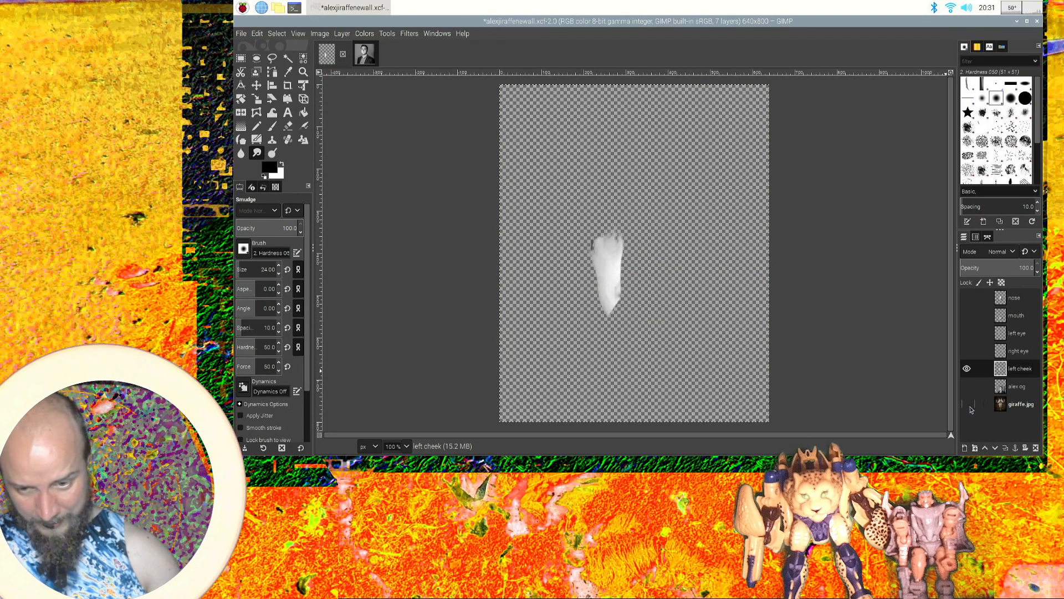
{"action": "left_click", "coordinate": [967, 404]}
{"action": "left_click", "coordinate": [967, 405]}
{"action": "left_click", "coordinate": [967, 405]}
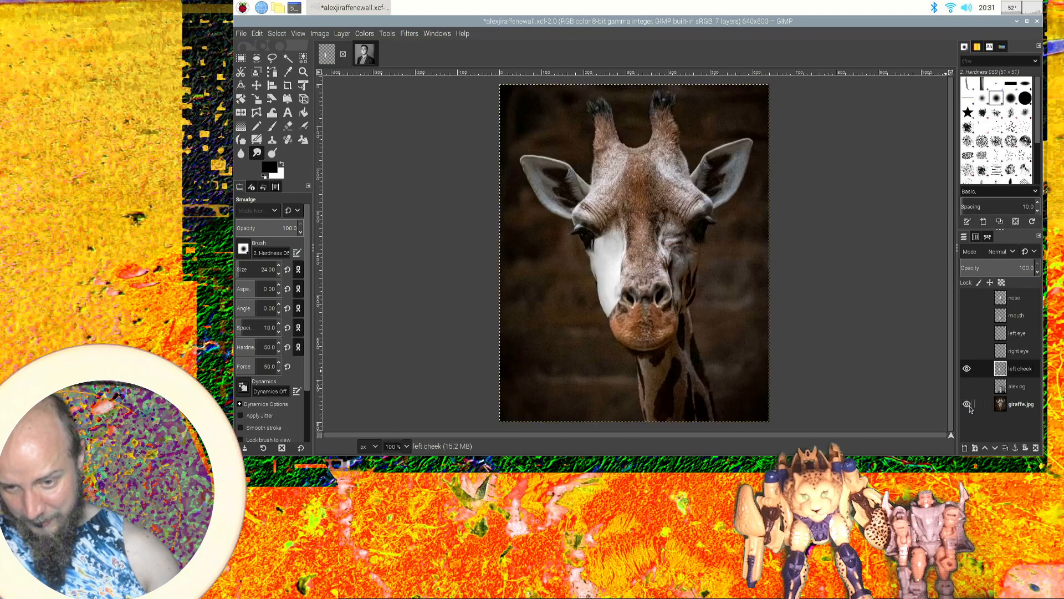
{"action": "left_click", "coordinate": [968, 404]}
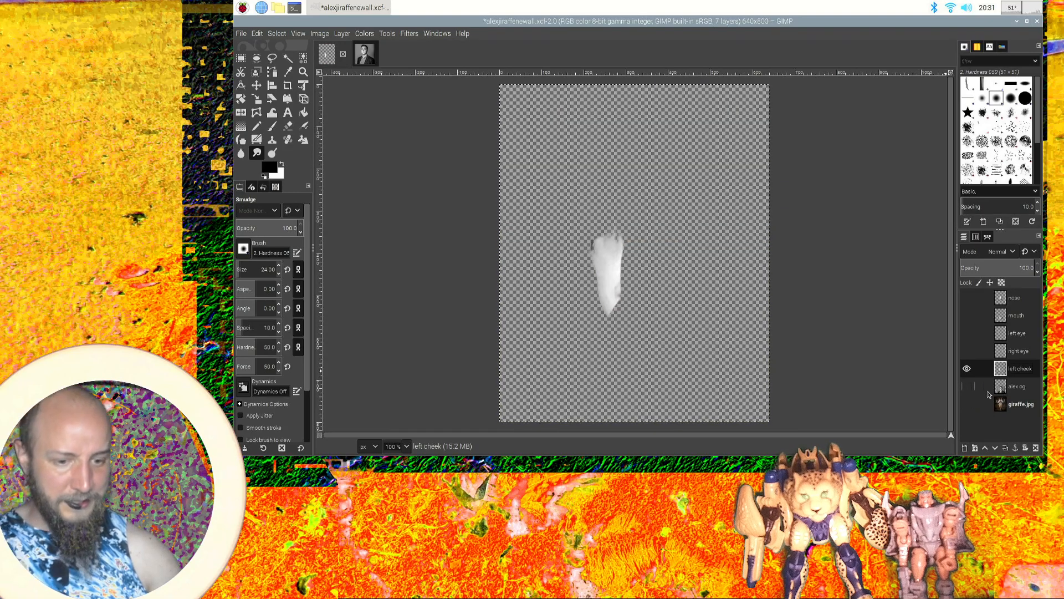
Create a 640 x 800 px transparent layer named "background" directly above the original portrait layer.
{"action": "left_click", "coordinate": [1020, 392]}
{"action": "right_click", "coordinate": [1023, 393]}
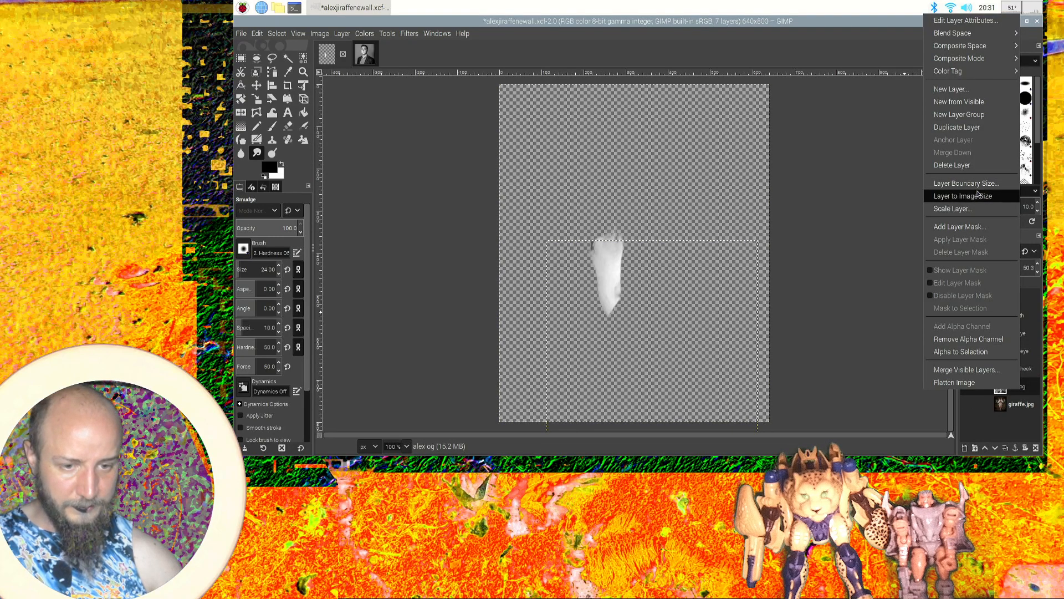
{"action": "left_click", "coordinate": [974, 93]}
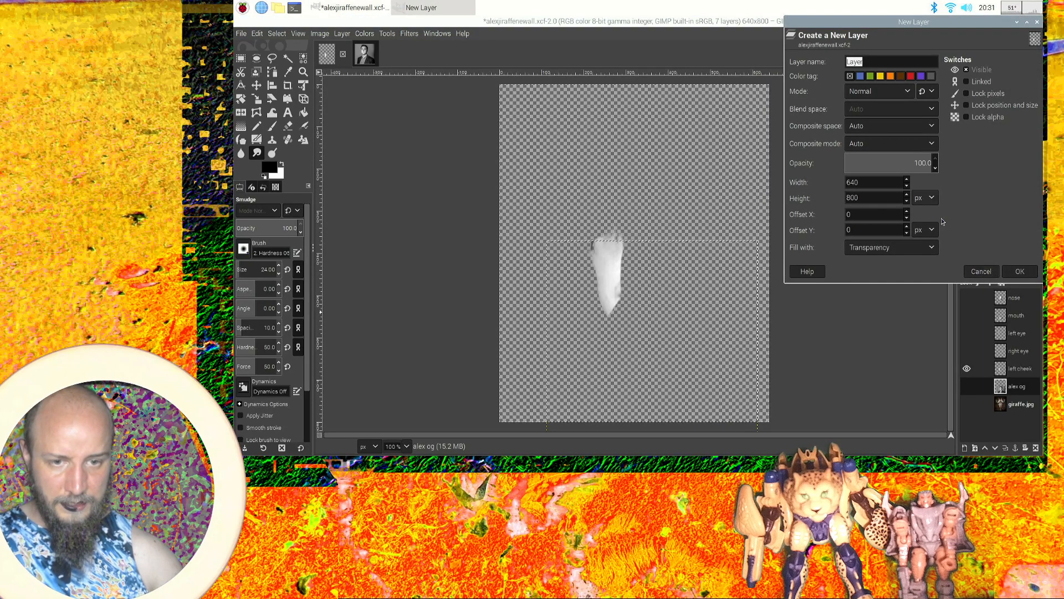
{"action": "key", "text": "BackSpace"}
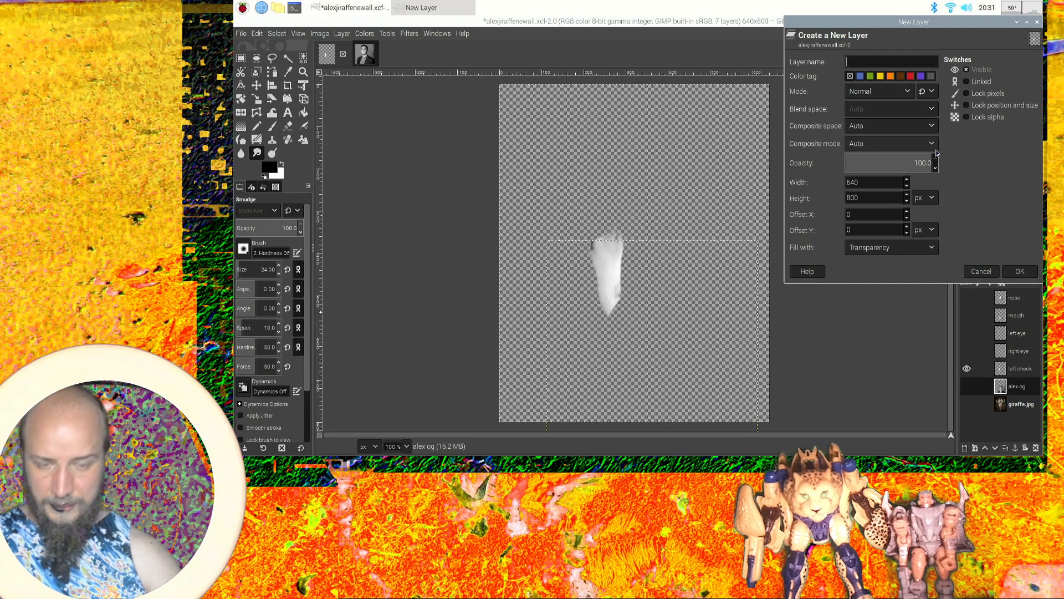
{"action": "type", "text": "bac"}
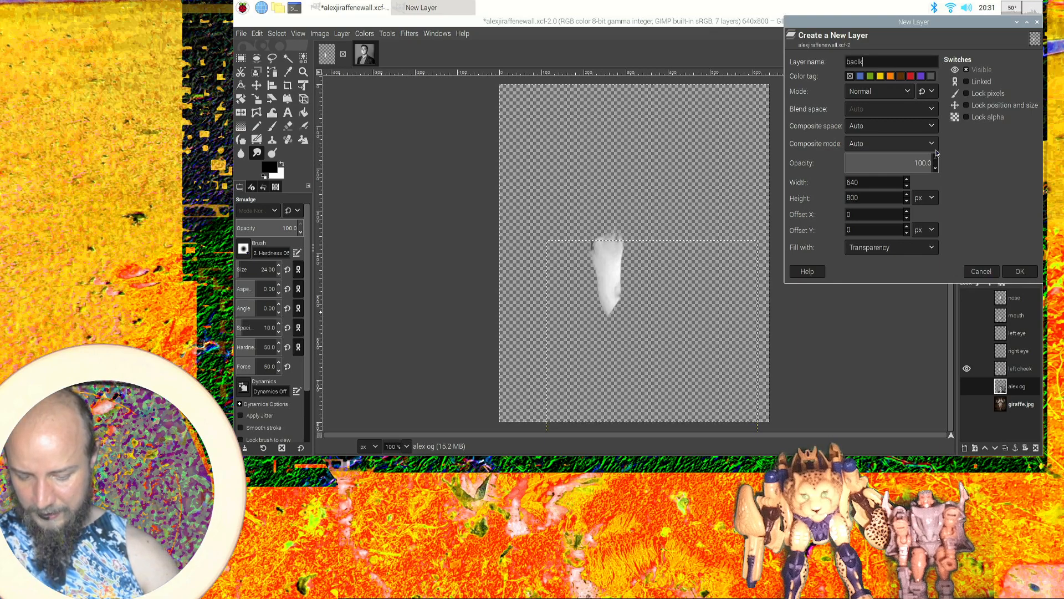
{"action": "type", "text": "k"}
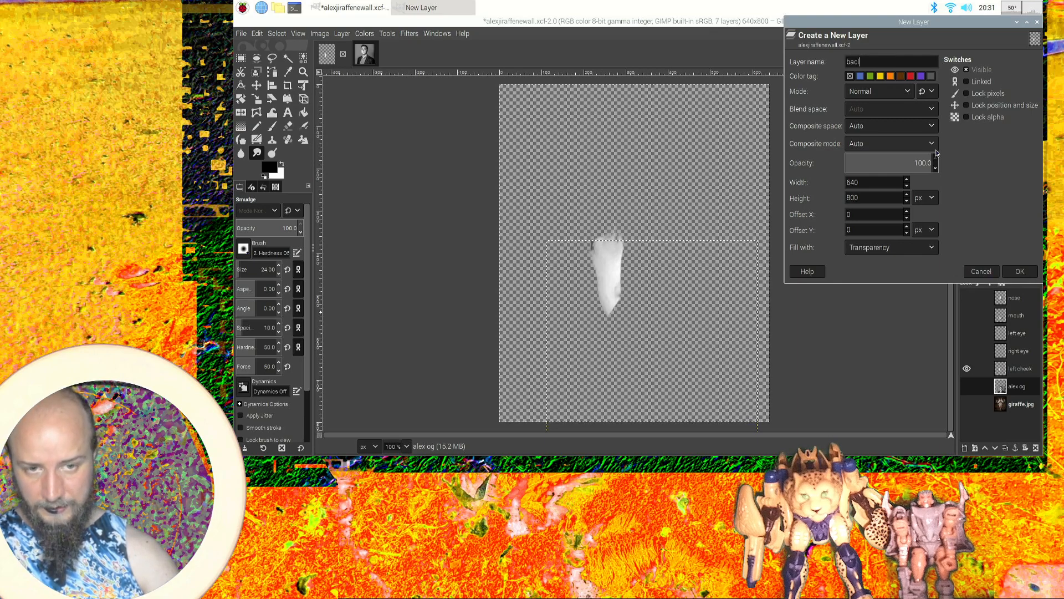
{"action": "type", "text": "k"}
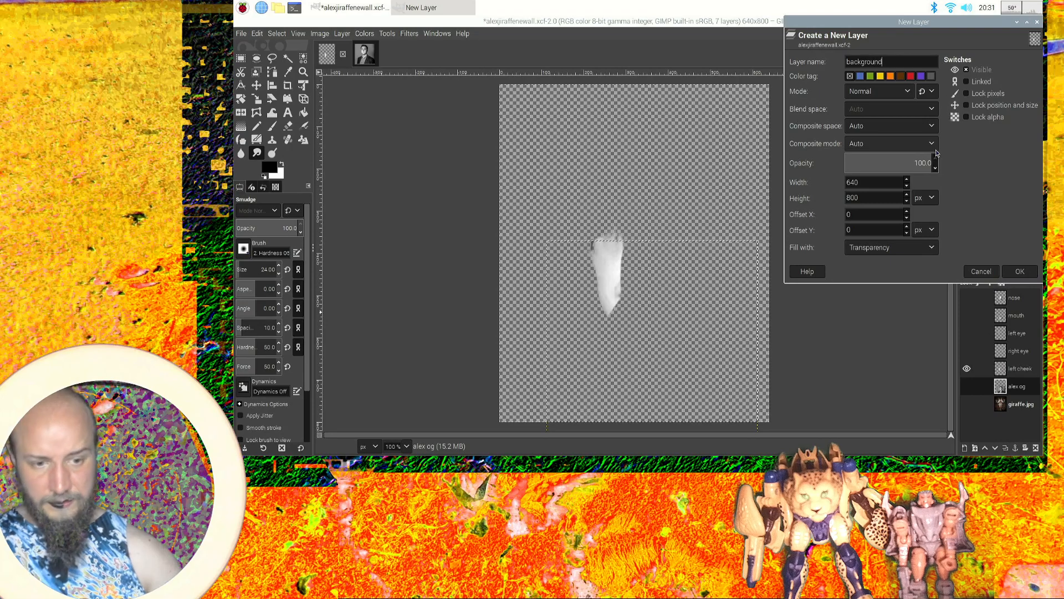
{"action": "left_click", "coordinate": [1019, 271]}
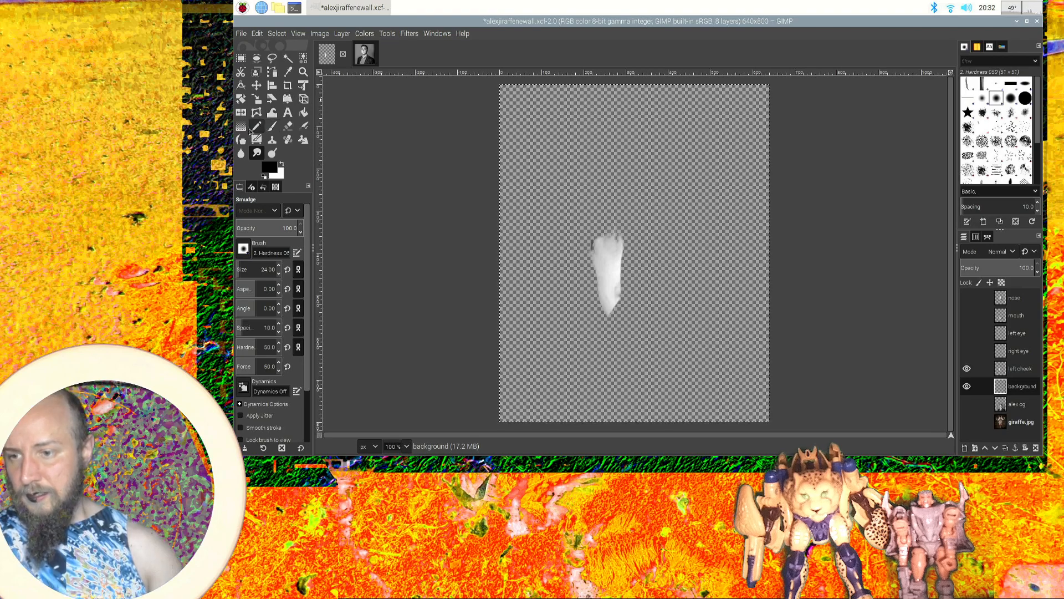
Fill the background layer with black and place it below giraffe.jpg at the bottom of the layer stack.
{"action": "left_click", "coordinate": [304, 112]}
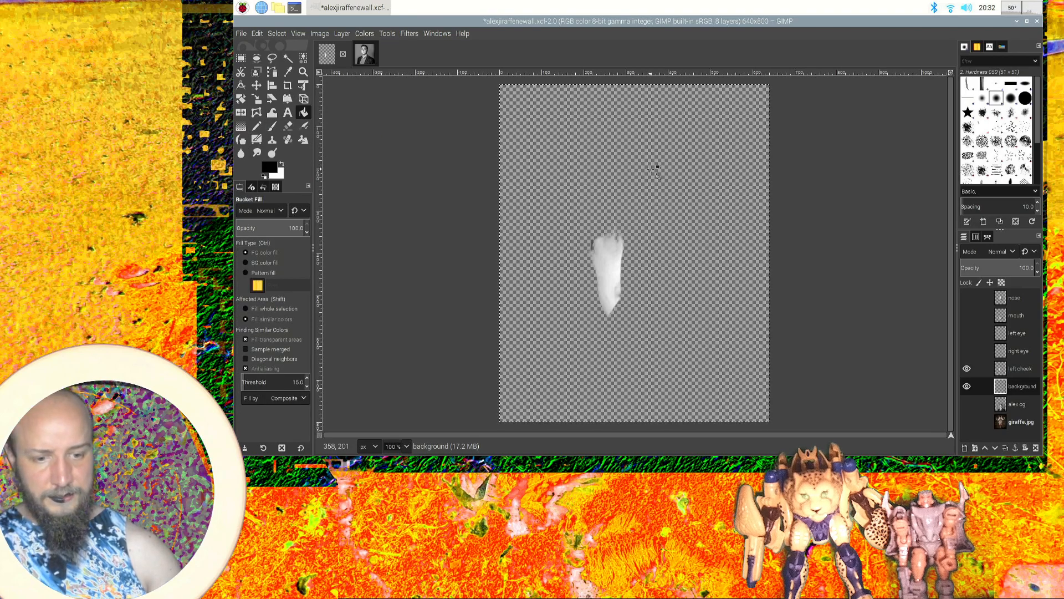
{"action": "left_click", "coordinate": [656, 168]}
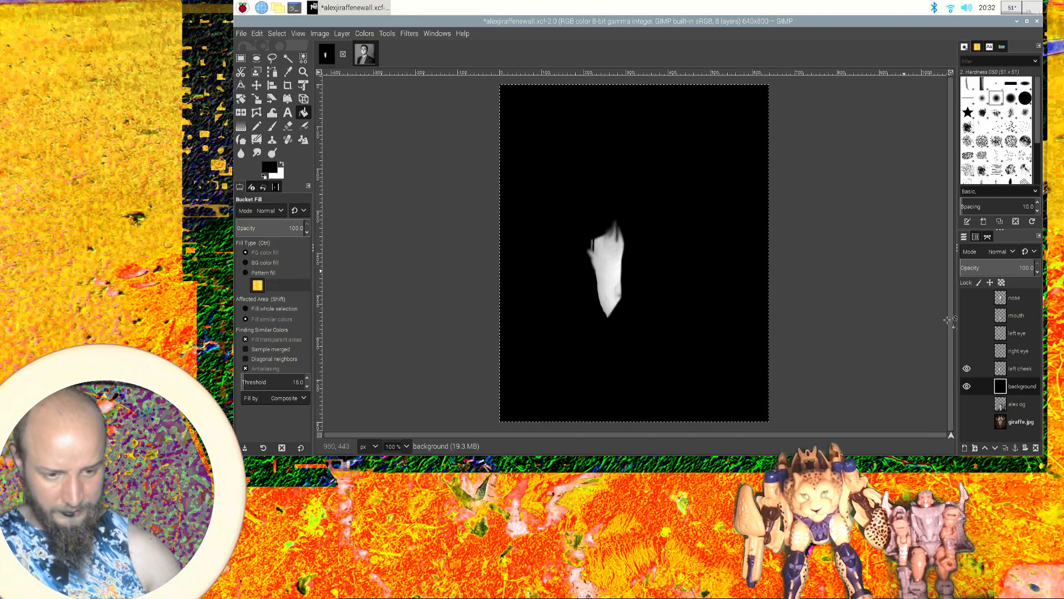
{"action": "left_click_drag", "start_coordinate": [1024, 391], "coordinate": [1019, 431]}
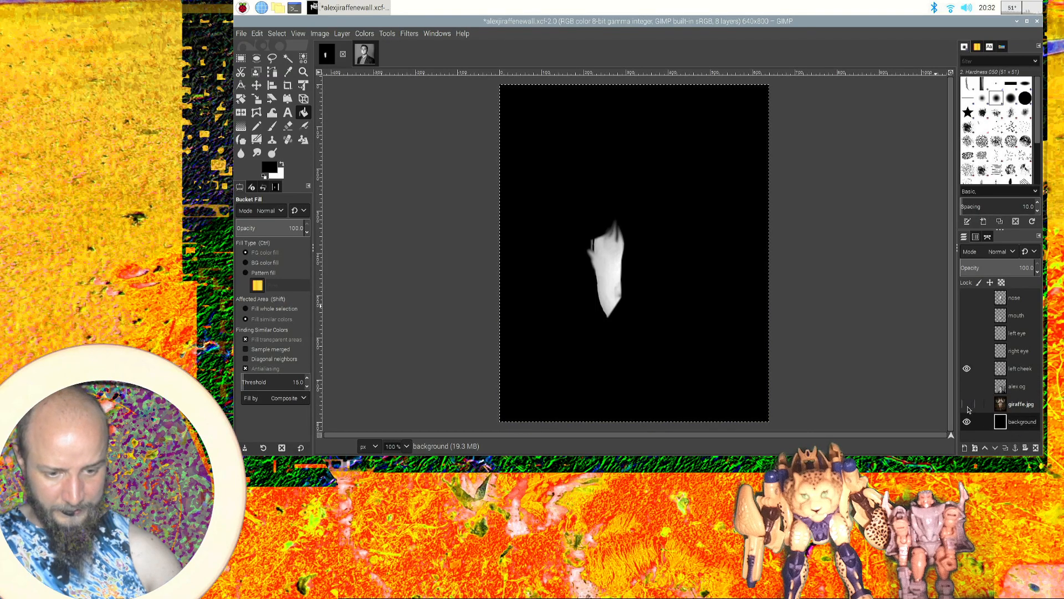
Switch the giraffe layer on and off to compare the left cheek patch against the black background.
{"action": "left_click", "coordinate": [967, 405]}
{"action": "left_click", "coordinate": [967, 405]}
{"action": "left_click", "coordinate": [967, 405]}
{"action": "left_click", "coordinate": [967, 405]}
{"action": "left_click", "coordinate": [966, 405]}
{"action": "left_click", "coordinate": [967, 405]}
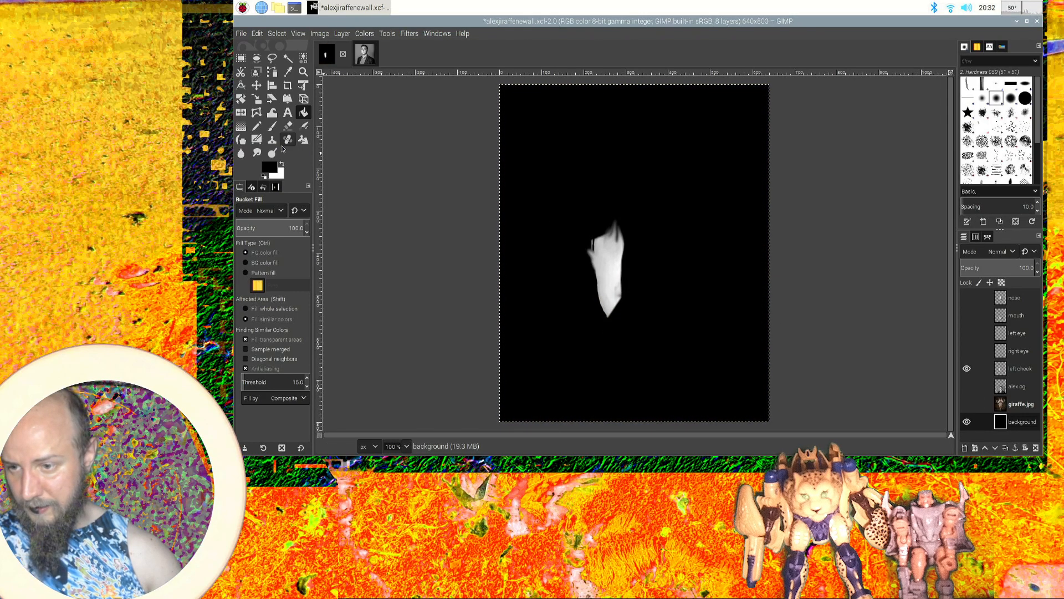
Show the giraffe layer again and smudge the outer edge of the patch on the left cheek layer.
{"action": "left_click", "coordinate": [257, 153]}
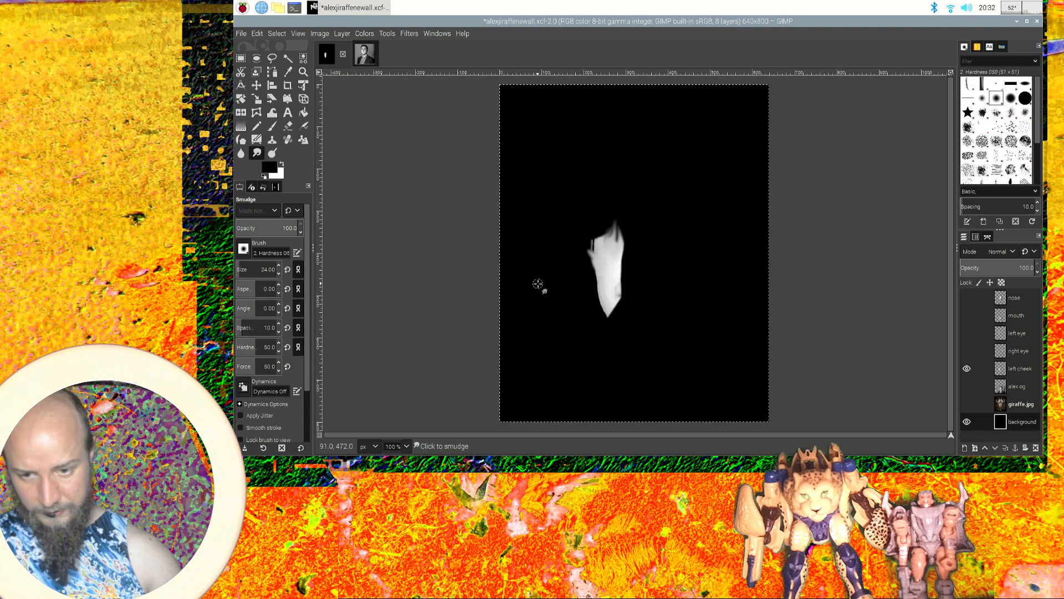
{"action": "left_click", "coordinate": [966, 404]}
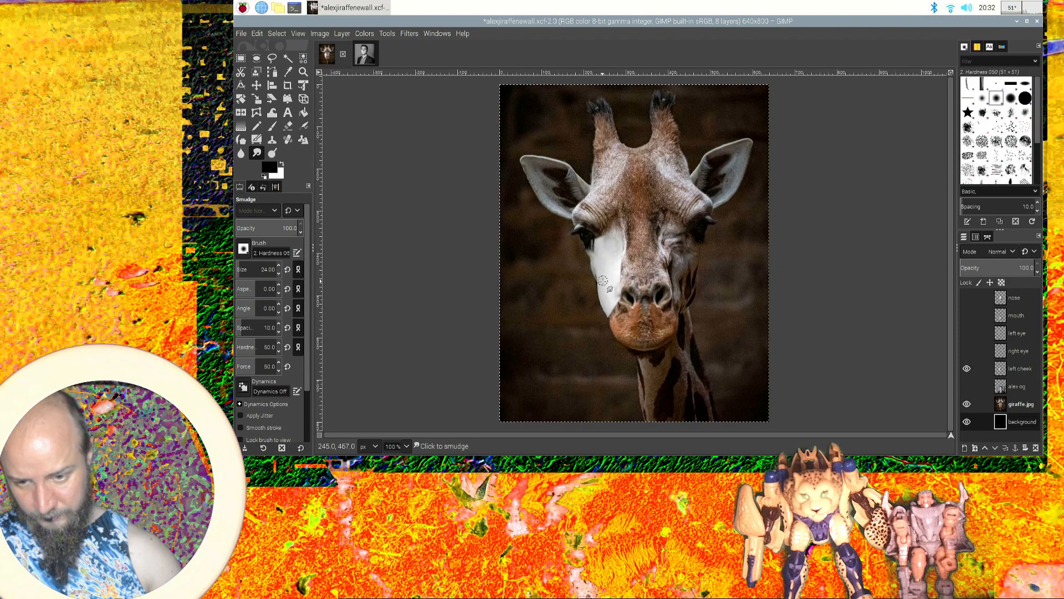
{"action": "left_click_drag", "start_coordinate": [598, 273], "coordinate": [594, 269]}
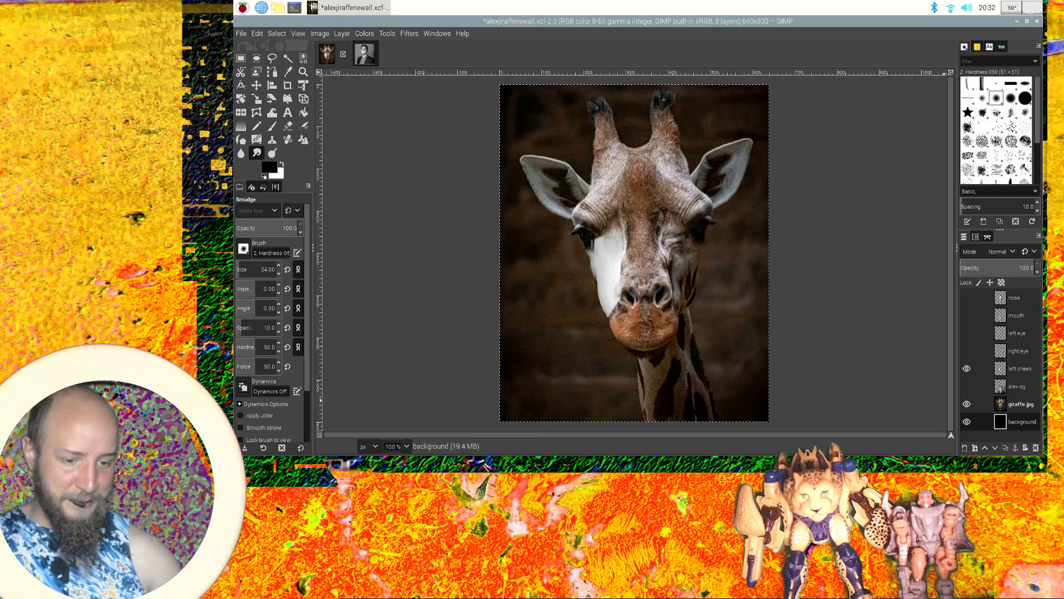
{"action": "left_click", "coordinate": [1022, 369]}
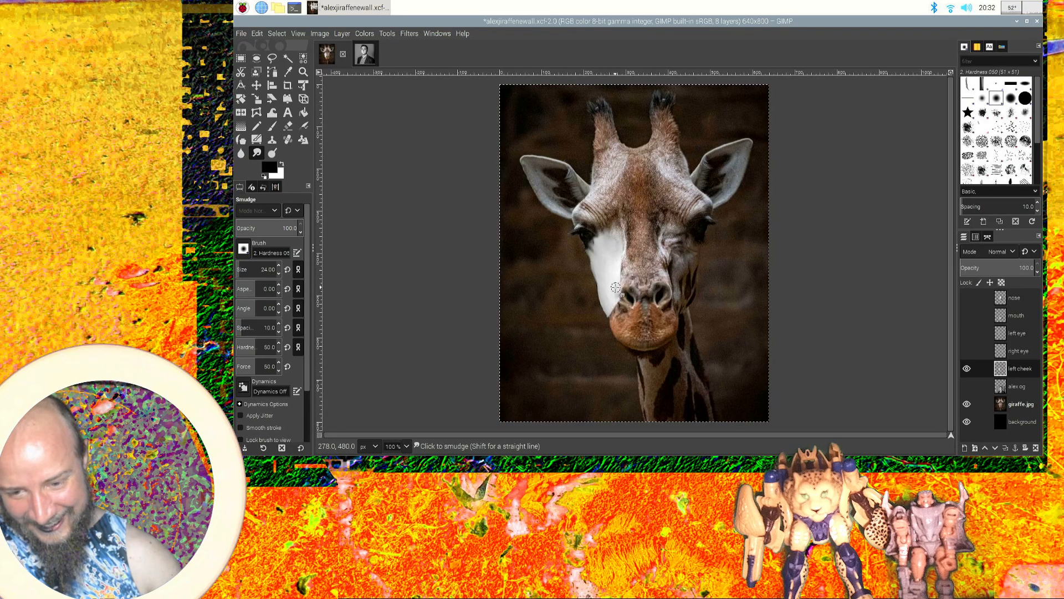
Check the reworked left cheek edge with the giraffe layer alternately hidden and shown, leaving the giraffe visible.
{"action": "left_click", "coordinate": [966, 404]}
{"action": "left_click", "coordinate": [967, 404]}
{"action": "left_click", "coordinate": [967, 404]}
{"action": "left_click", "coordinate": [967, 404]}
{"action": "left_click", "coordinate": [966, 404]}
{"action": "left_click", "coordinate": [967, 404]}
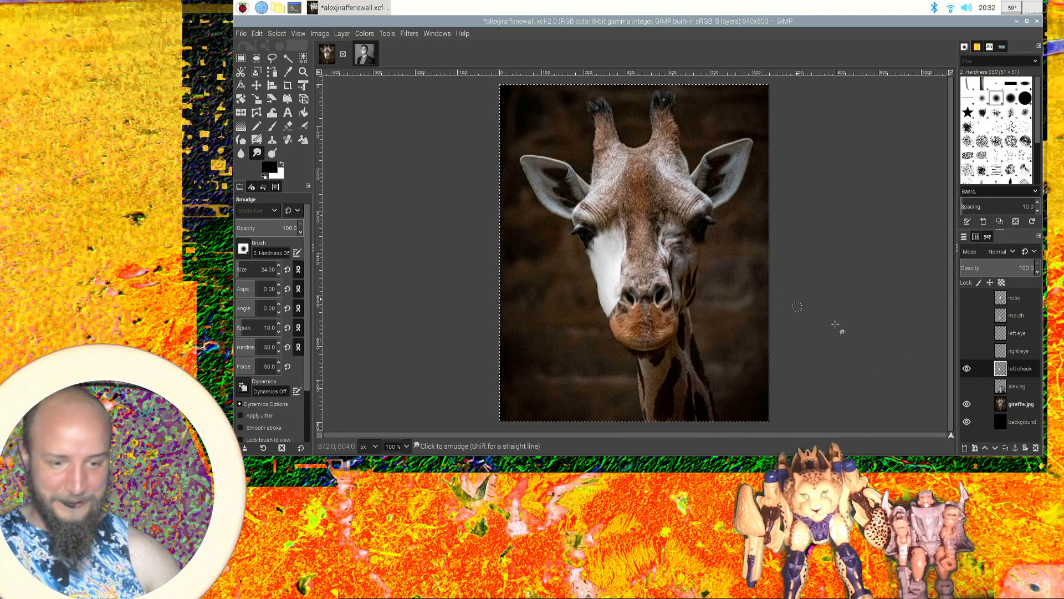
Hide the left cheek layer, show the original portrait layer, and clear the whole-canvas selection with an off-canvas Free Select outline.
{"action": "left_click", "coordinate": [967, 368]}
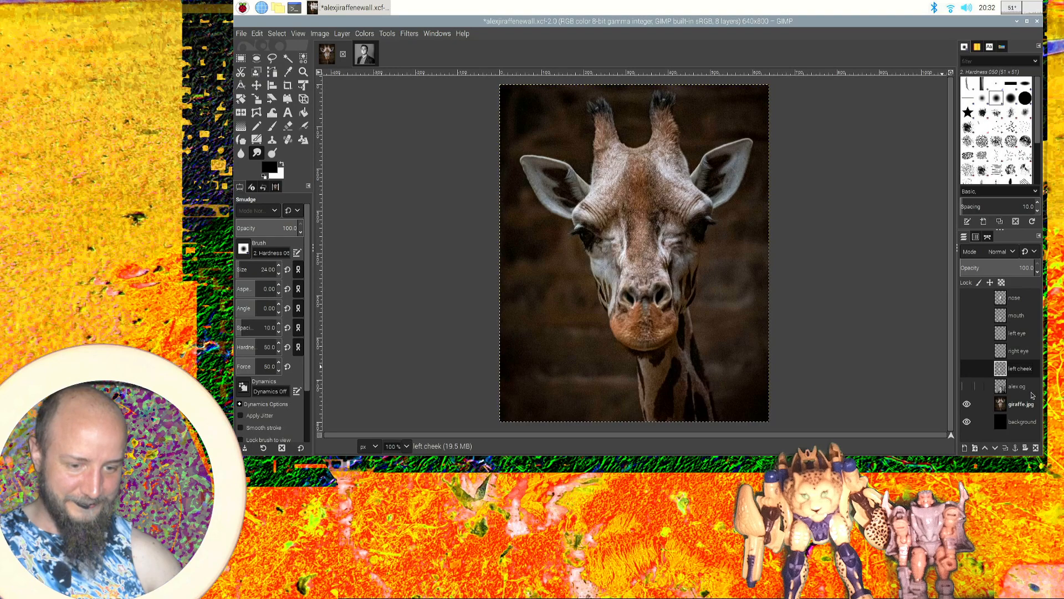
{"action": "left_click", "coordinate": [967, 387]}
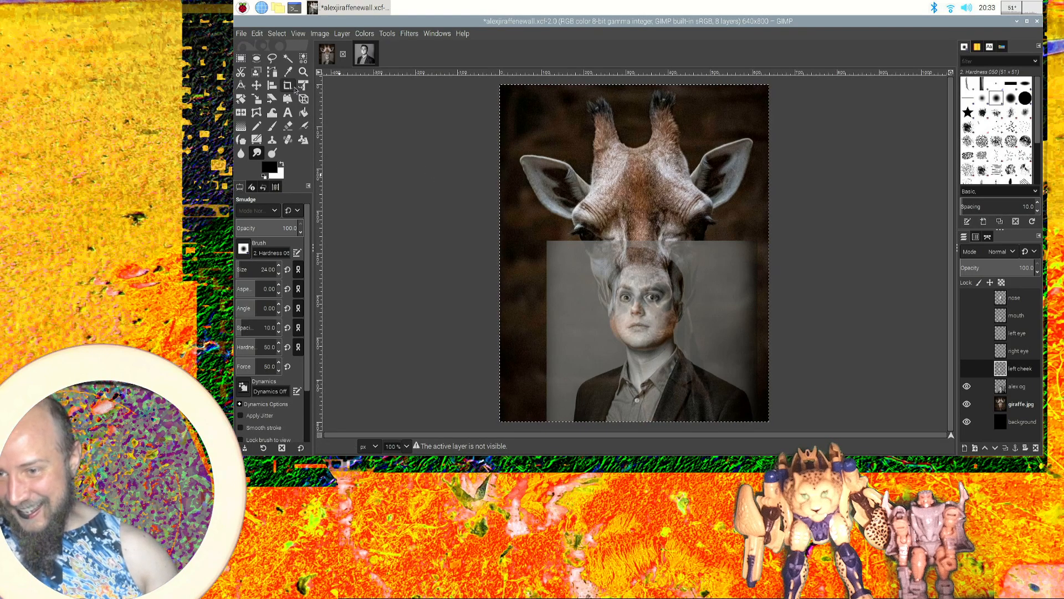
{"action": "left_click", "coordinate": [271, 57]}
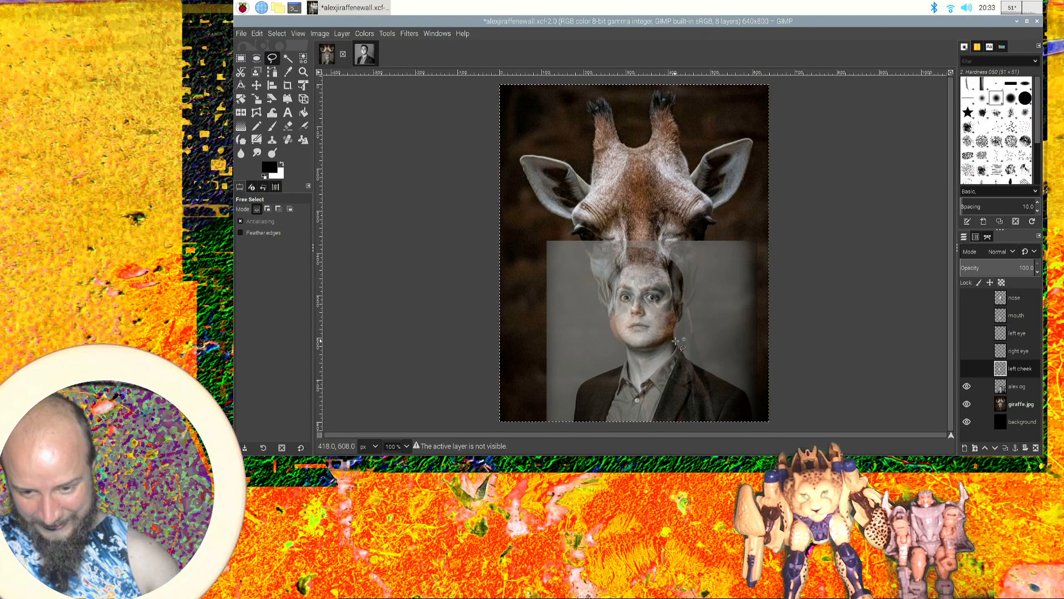
{"action": "left_click", "coordinate": [799, 341]}
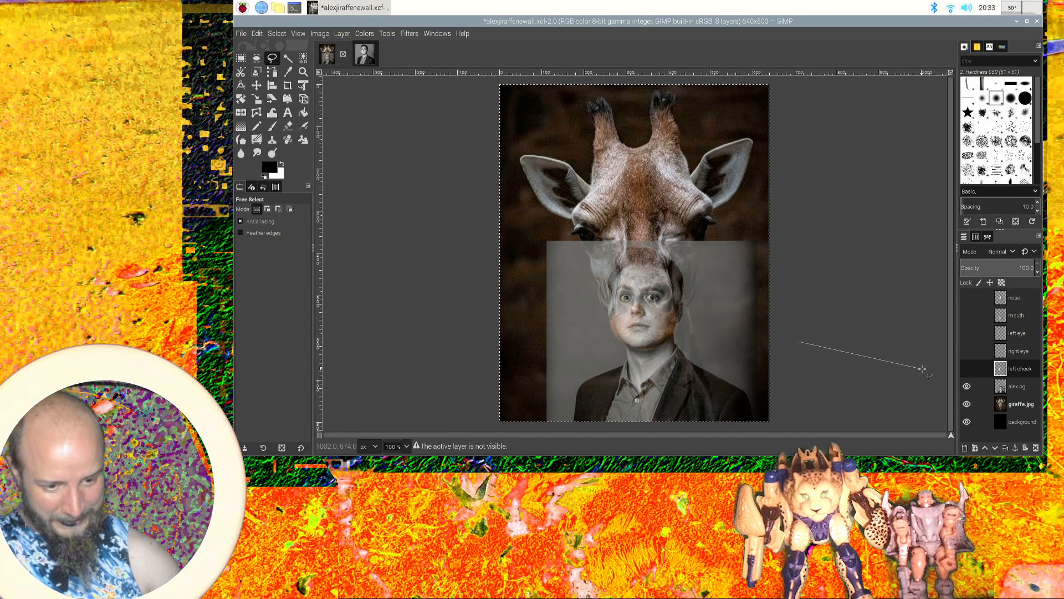
{"action": "left_click", "coordinate": [905, 356]}
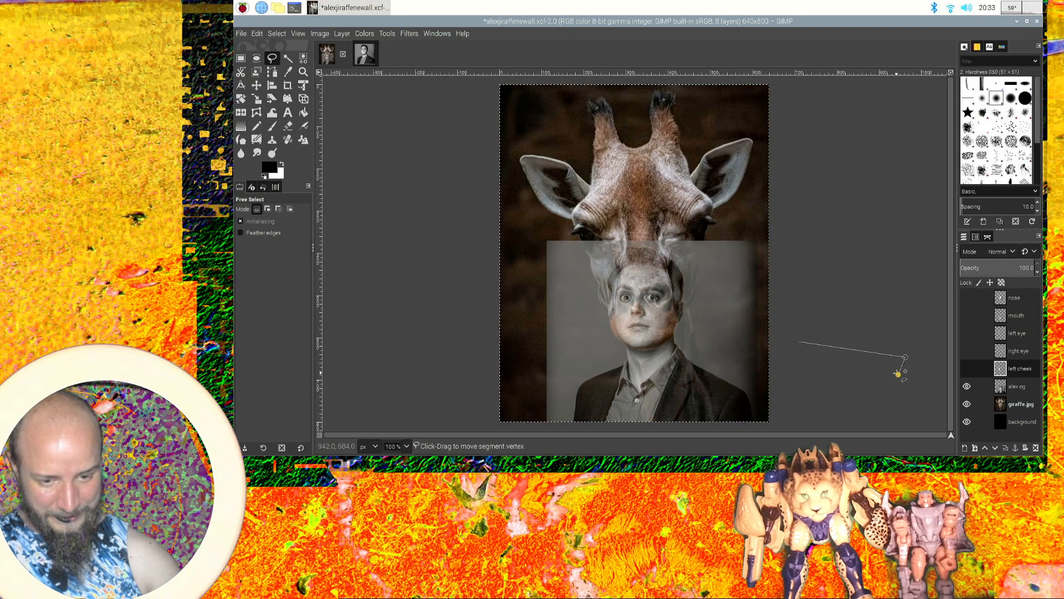
{"action": "double_click", "coordinate": [855, 382]}
{"action": "key", "text": "Return"}
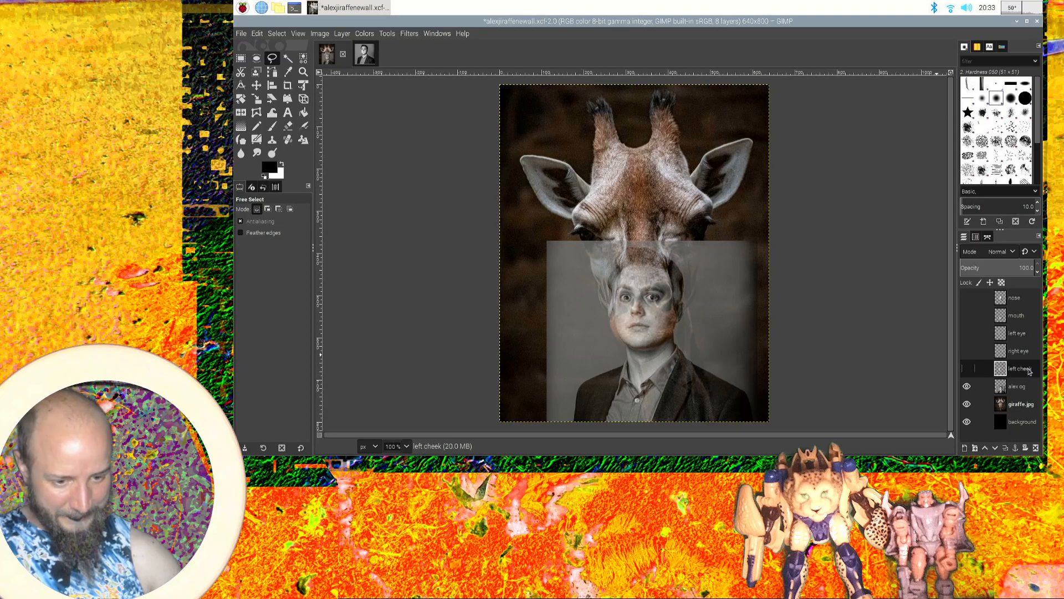
Outline the man's other cheek down to the jawline on the original portrait layer with Free Select and copy it.
{"action": "left_click", "coordinate": [1025, 388]}
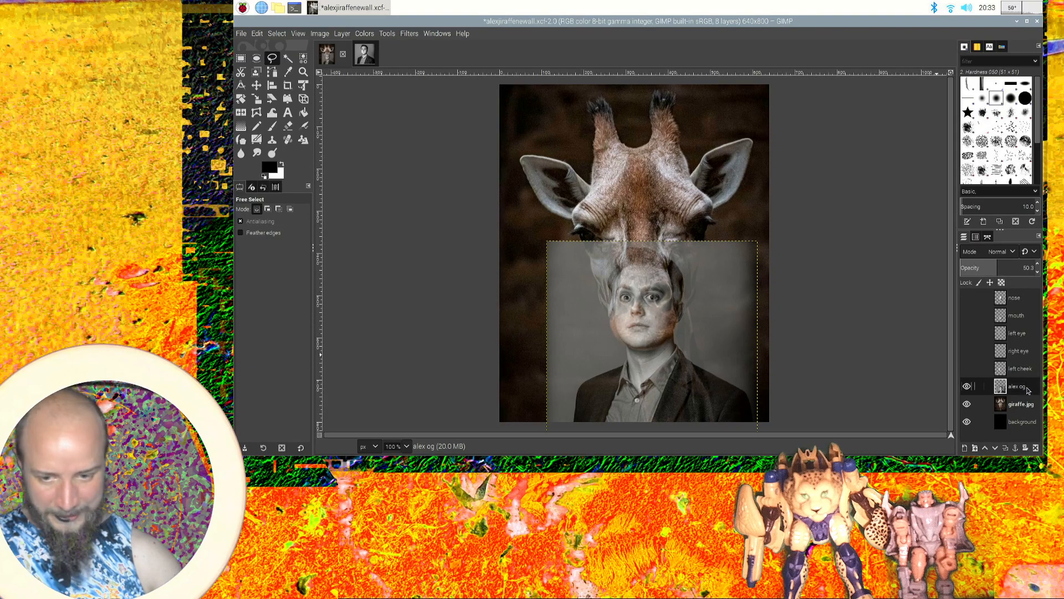
{"action": "left_click", "coordinate": [650, 348]}
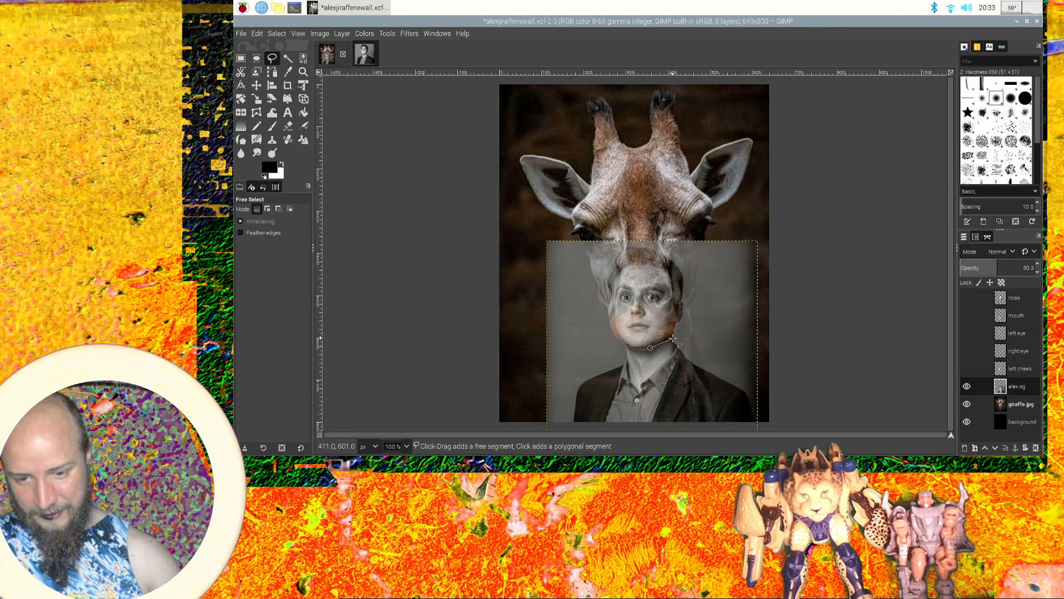
{"action": "left_click", "coordinate": [659, 344]}
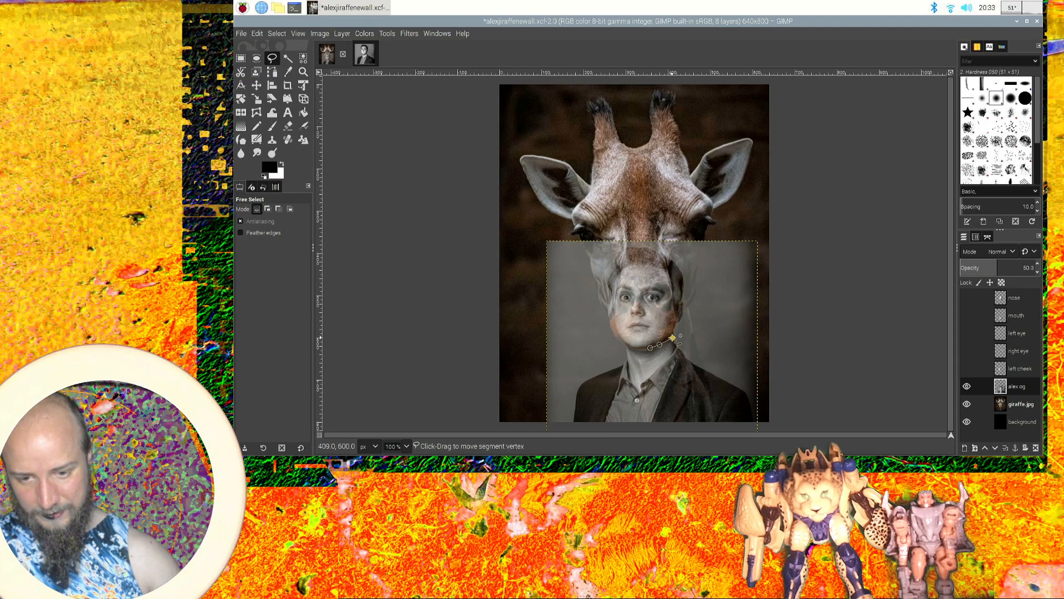
{"action": "left_click", "coordinate": [673, 337]}
{"action": "left_click", "coordinate": [676, 322]}
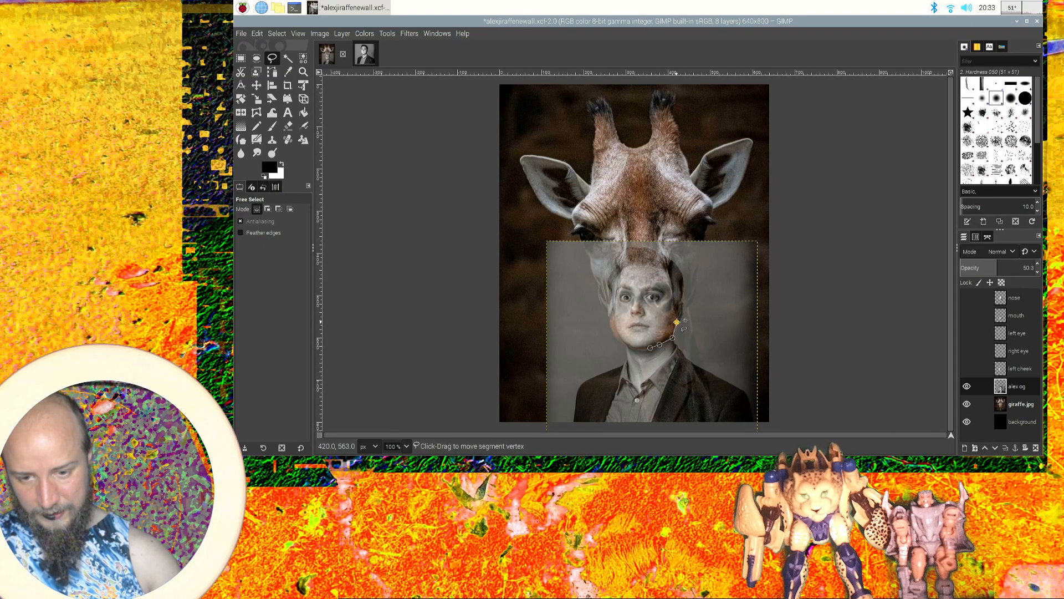
{"action": "left_click", "coordinate": [672, 312]}
{"action": "left_click", "coordinate": [664, 308]}
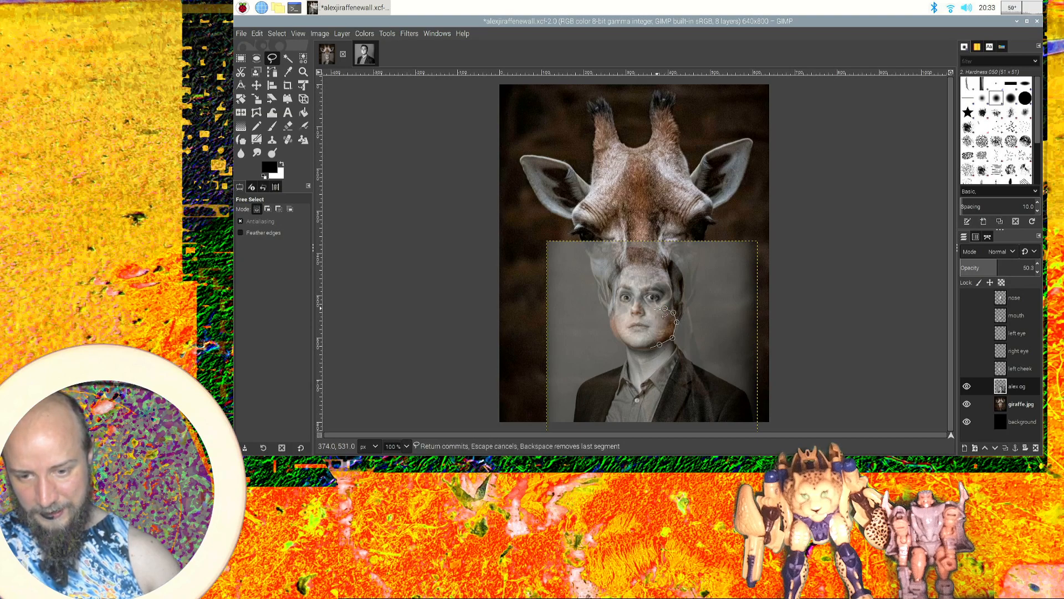
{"action": "left_click", "coordinate": [657, 309]}
{"action": "left_click", "coordinate": [651, 319]}
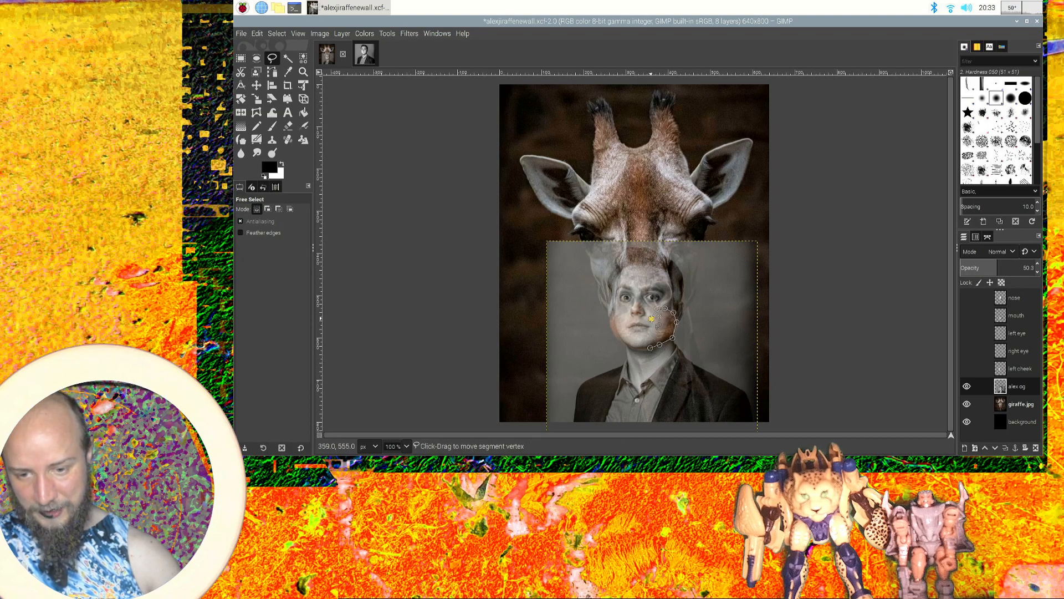
{"action": "left_click", "coordinate": [649, 331]}
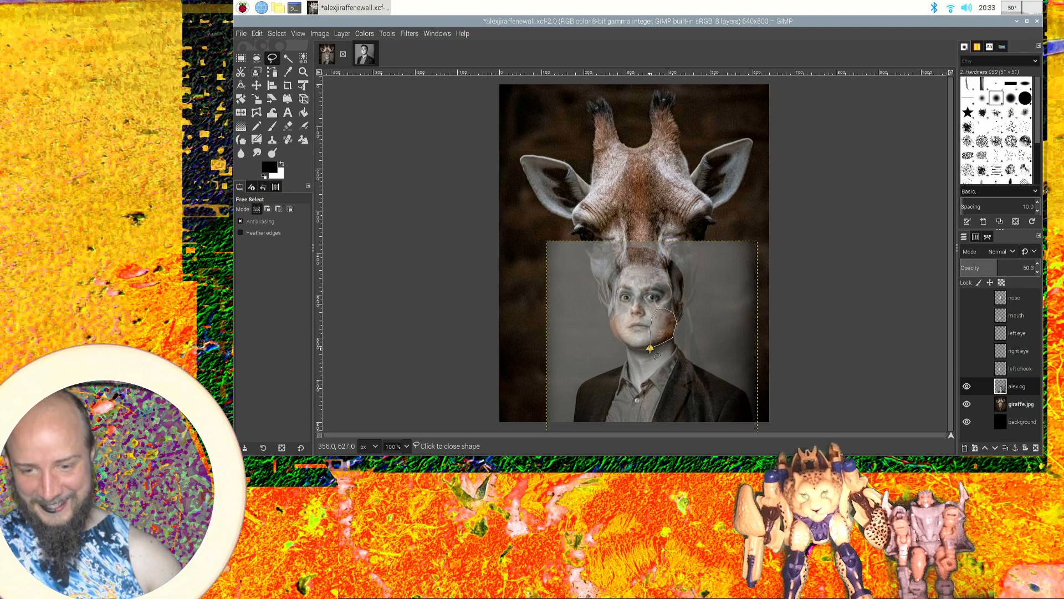
{"action": "left_click", "coordinate": [650, 348]}
{"action": "key", "text": "Return"}
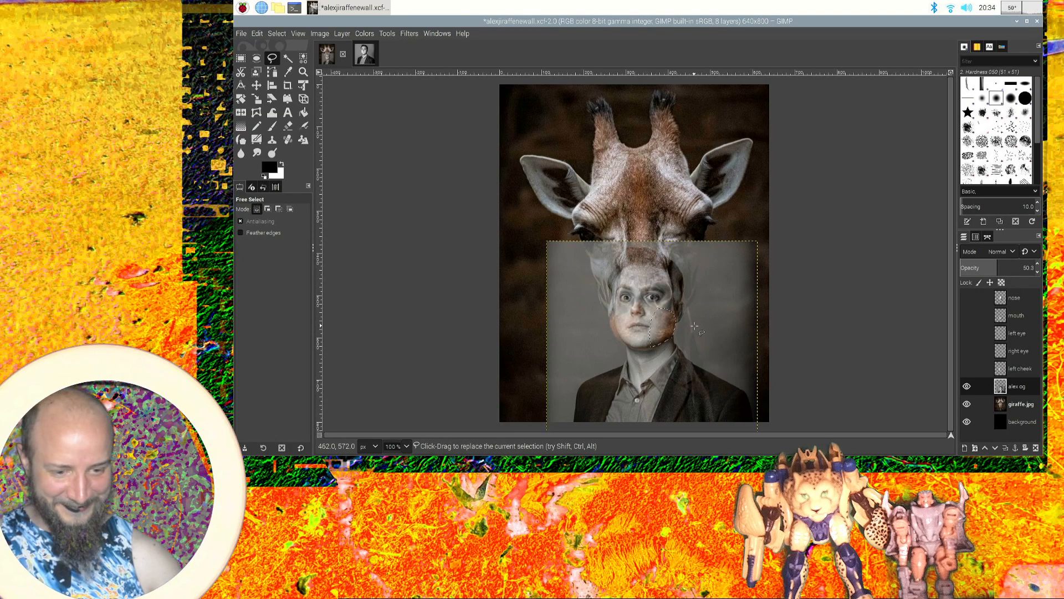
{"action": "key", "text": "ctrl"}
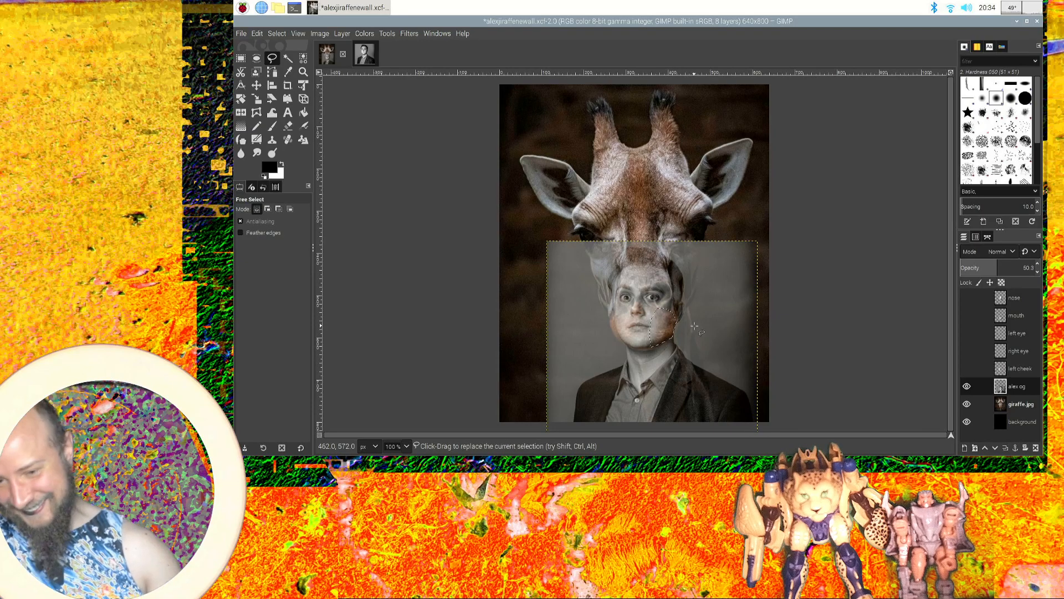
{"action": "key", "text": "ctrl+c"}
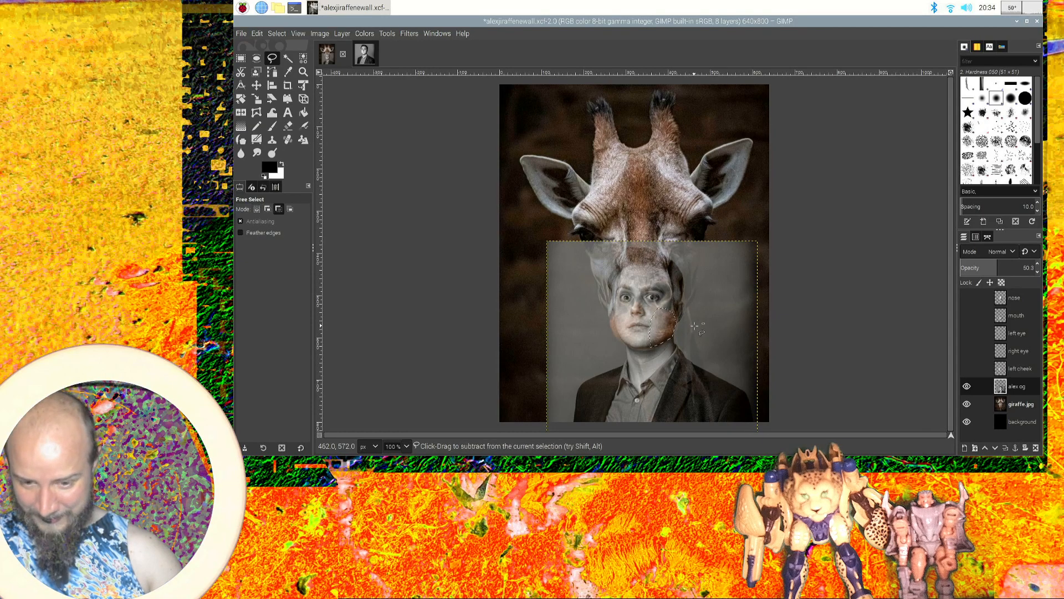
Paste the copied cheek, turn the floating selection into a new layer, and name that layer "right cheek".
{"action": "key", "text": "ctrl+v"}
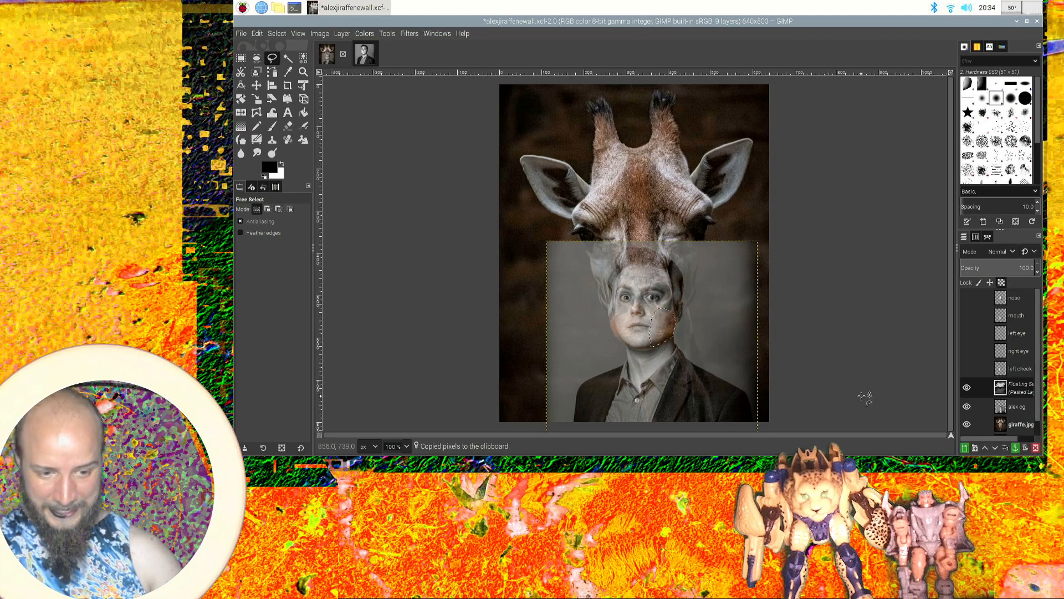
{"action": "right_click", "coordinate": [1015, 391]}
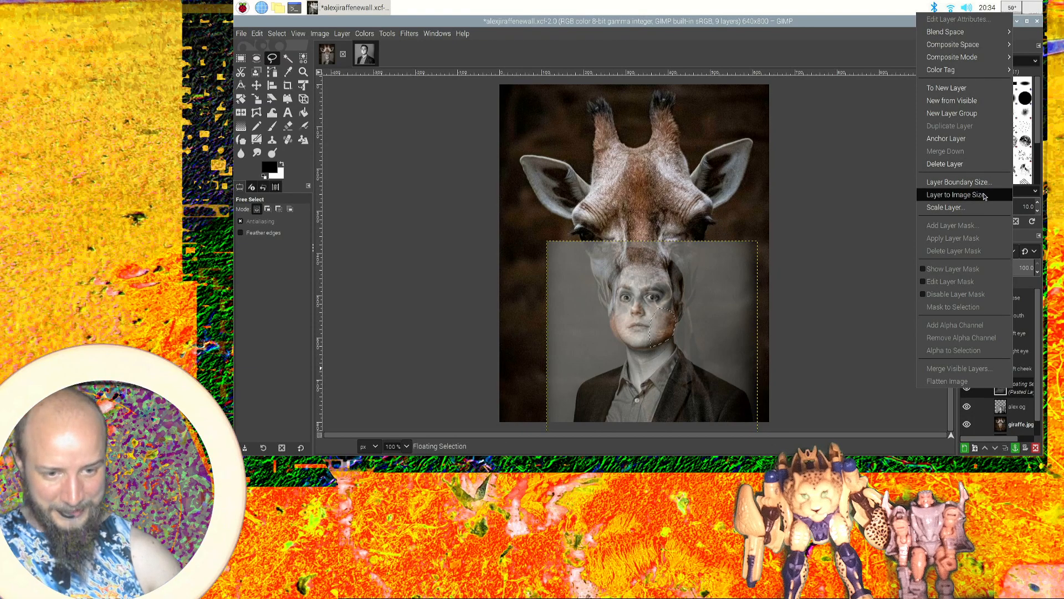
{"action": "left_click", "coordinate": [976, 88]}
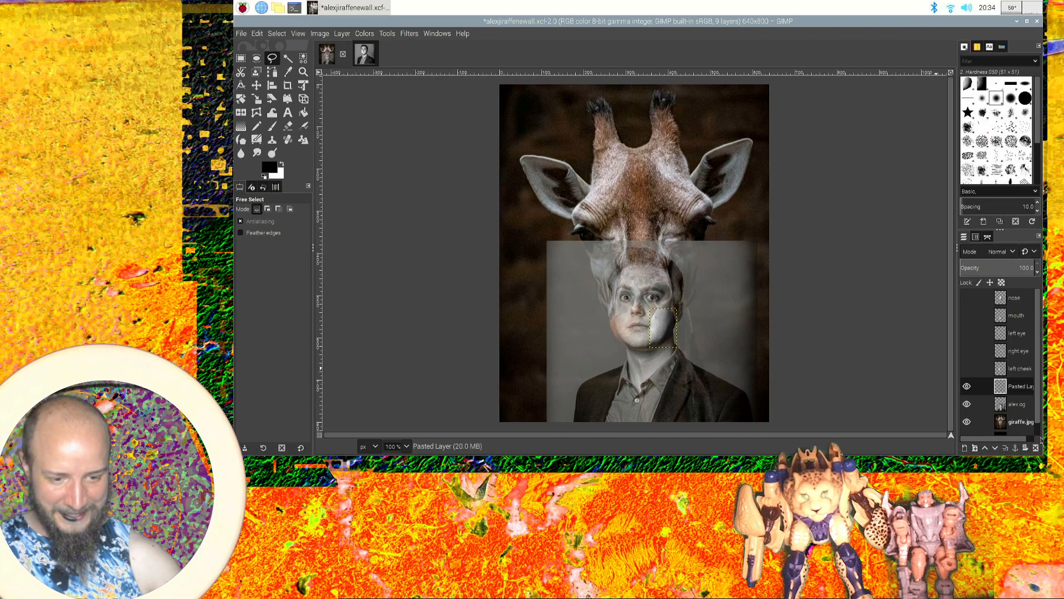
{"action": "double_click", "coordinate": [1019, 386]}
{"action": "type", "text": "right ch"}
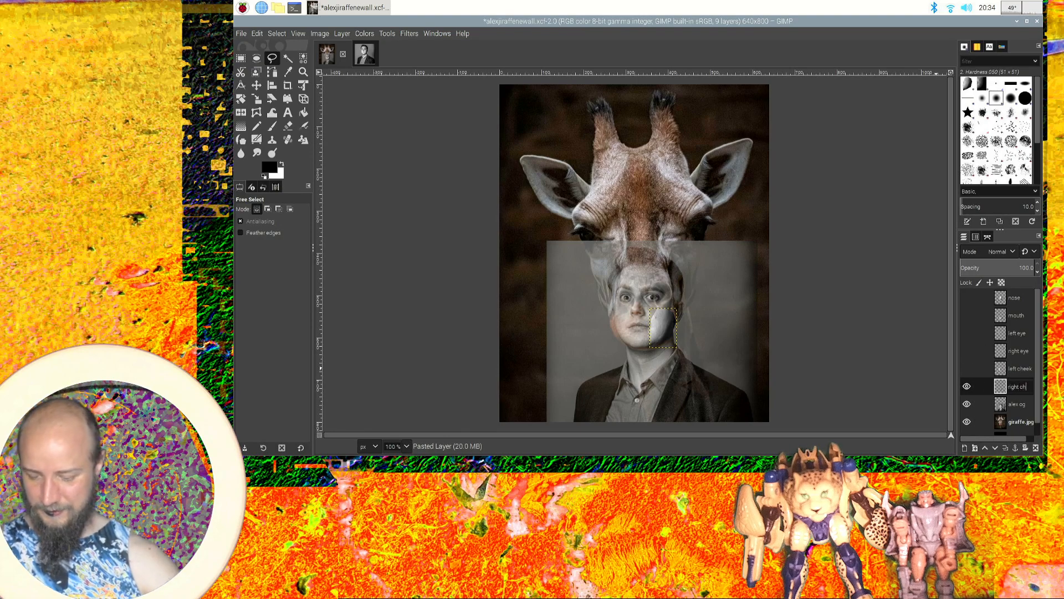
{"action": "key", "text": "Return"}
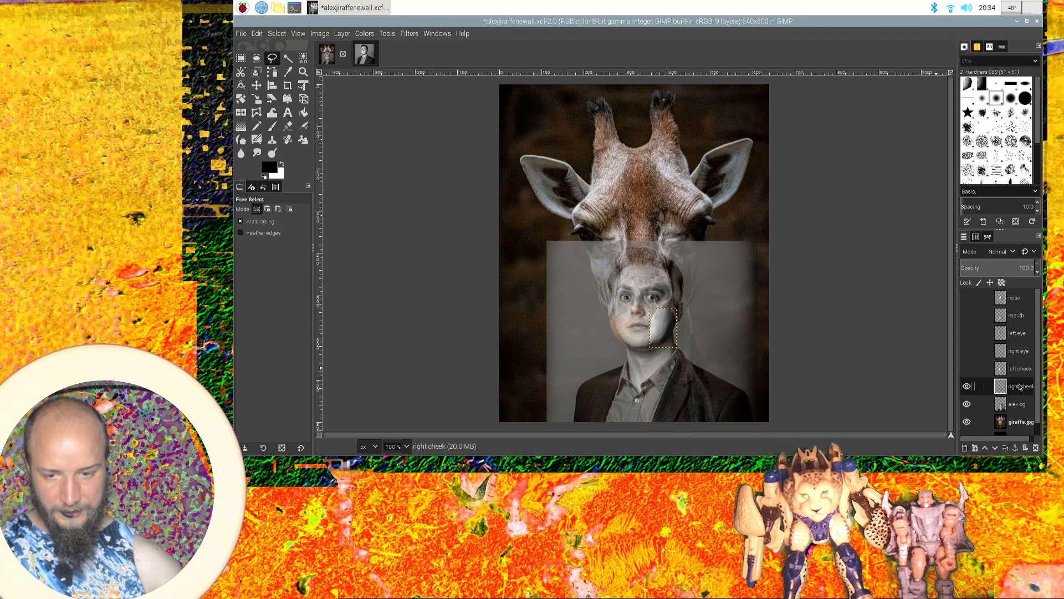
Hide the original portrait layer and move the right cheek patch beside the giraffe's nostrils, below the eye on the same side.
{"action": "left_click", "coordinate": [967, 404]}
{"action": "left_click", "coordinate": [256, 85]}
{"action": "left_click_drag", "start_coordinate": [672, 328], "coordinate": [688, 293]}
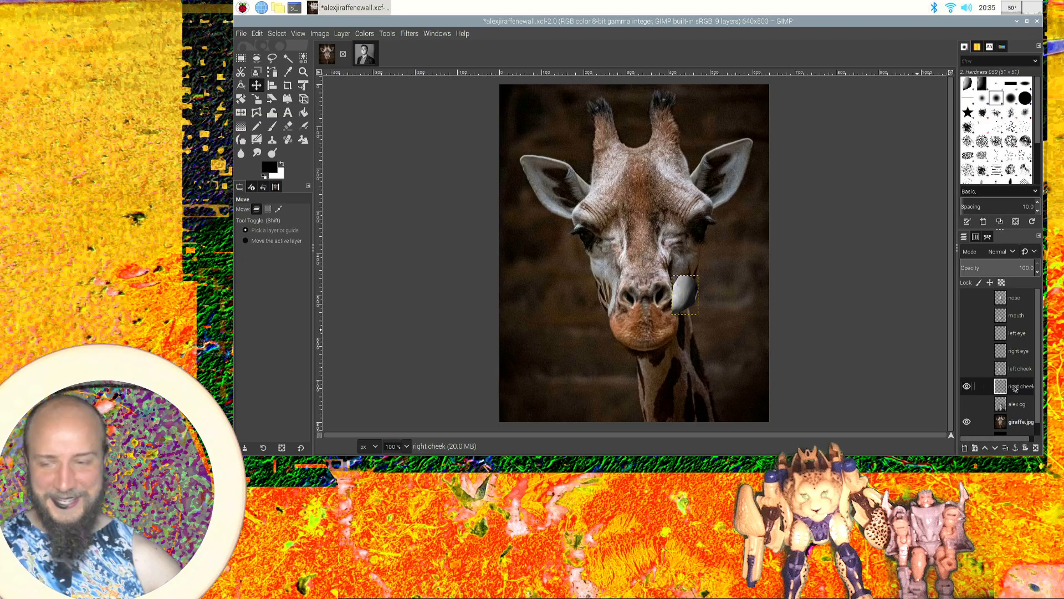
Scale the right cheek layer to 76 × 210 px so it stretches from below the giraffe's eye down to its mouth.
{"action": "left_click", "coordinate": [256, 99]}
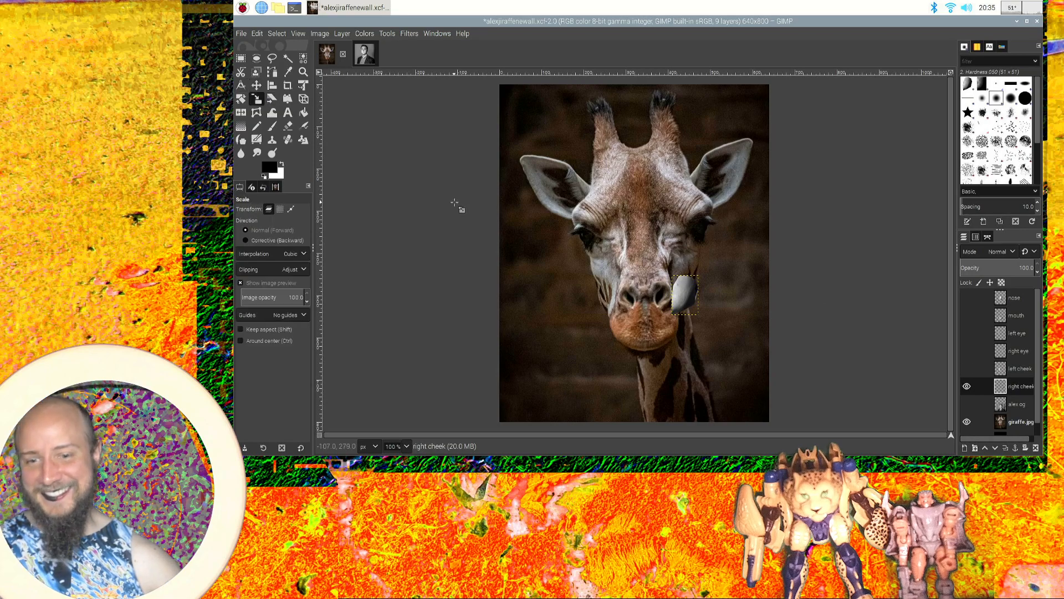
{"action": "left_click", "coordinate": [686, 306]}
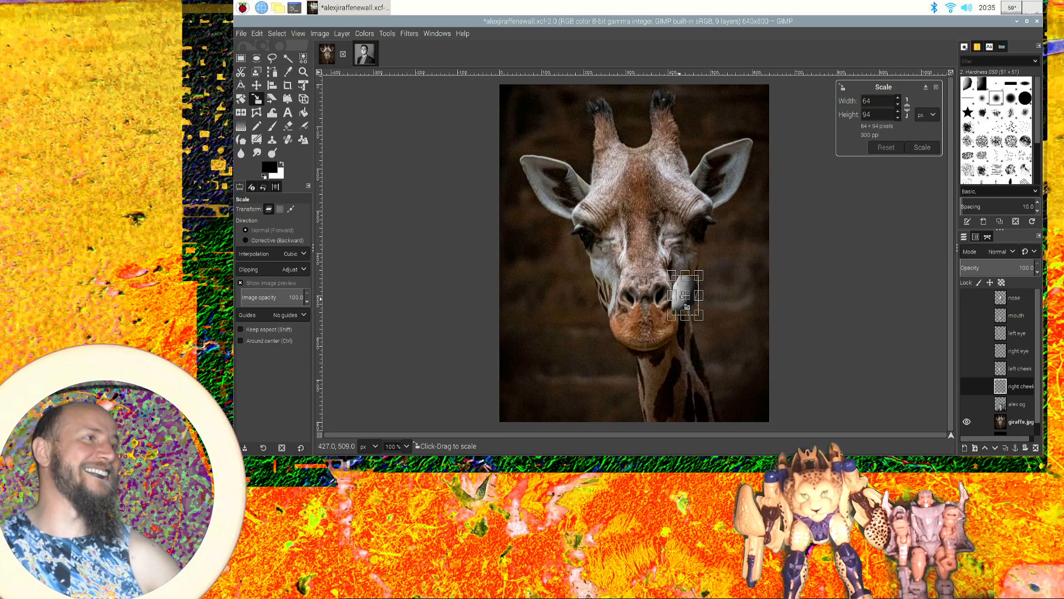
{"action": "left_click_drag", "start_coordinate": [691, 275], "coordinate": [693, 230]}
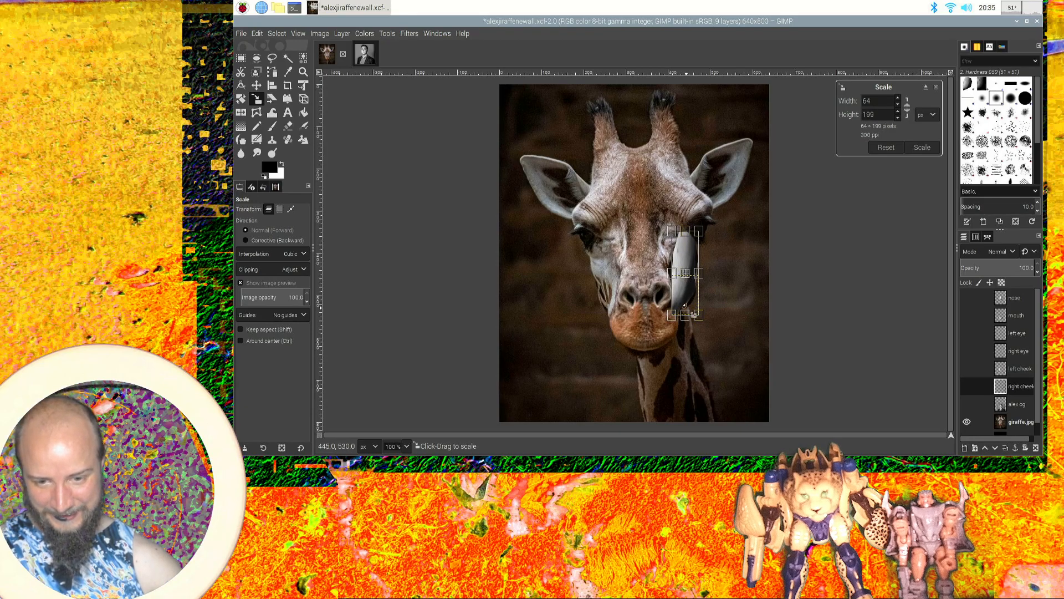
{"action": "left_click_drag", "start_coordinate": [699, 278], "coordinate": [706, 276]}
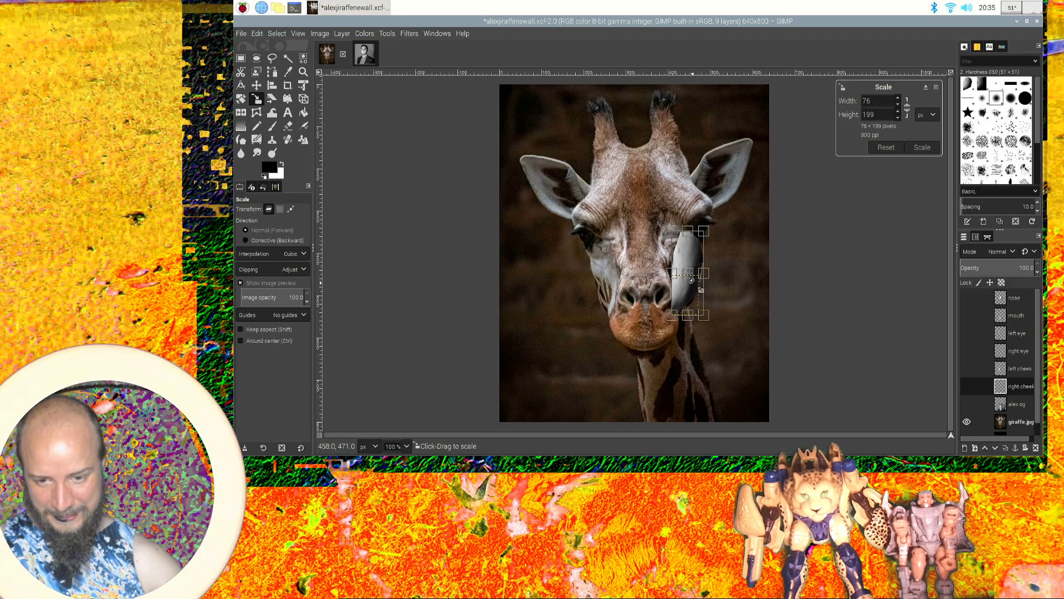
{"action": "left_click_drag", "start_coordinate": [697, 328], "coordinate": [697, 332]}
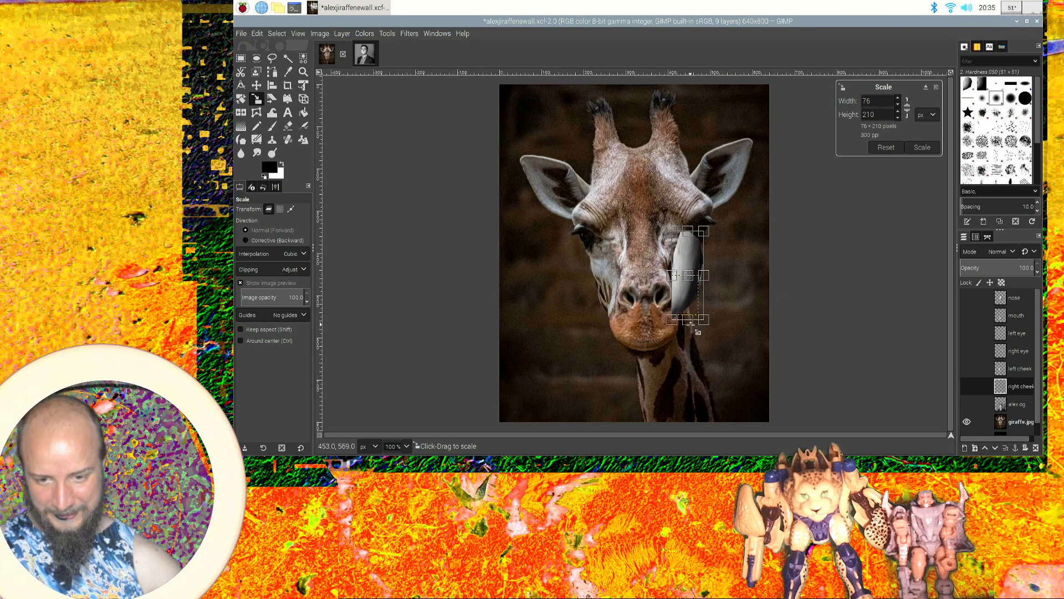
{"action": "left_click", "coordinate": [929, 150]}
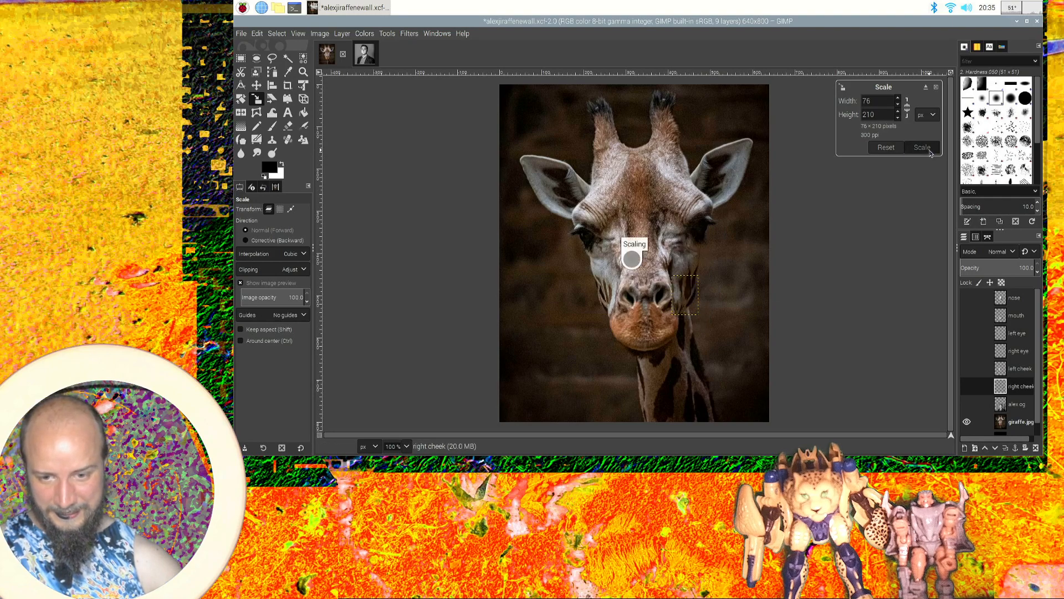
Expand the right cheek layer's boundary to the full image size.
{"action": "right_click", "coordinate": [1018, 390]}
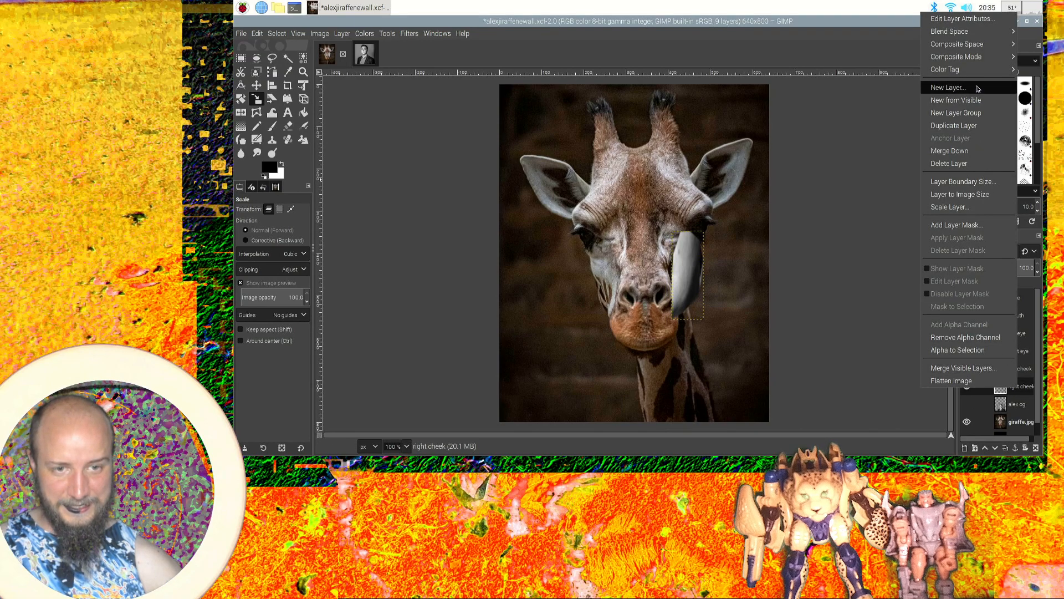
{"action": "left_click", "coordinate": [983, 183]}
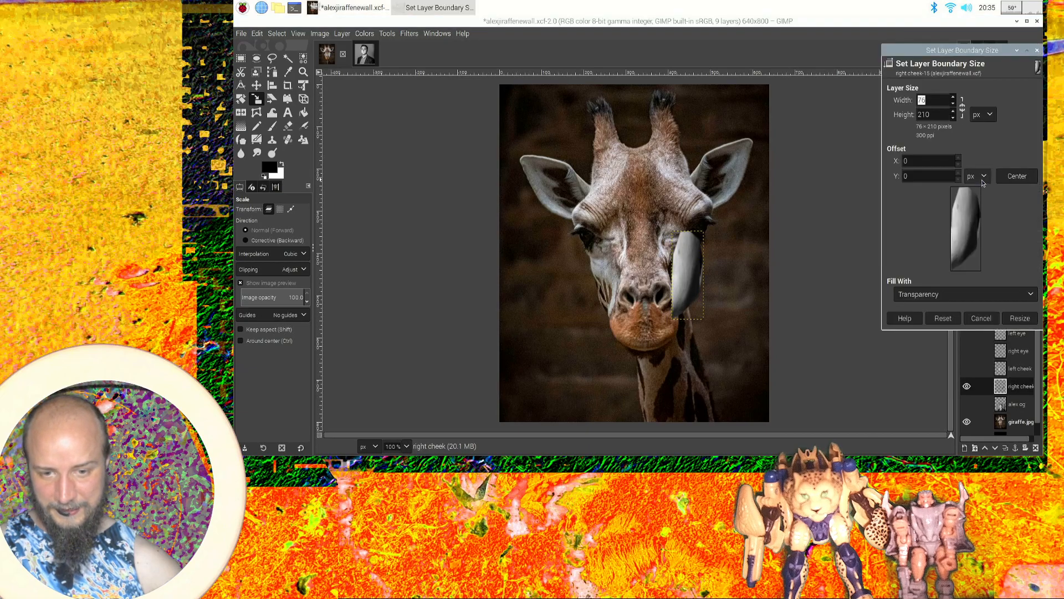
{"action": "left_click", "coordinate": [982, 319]}
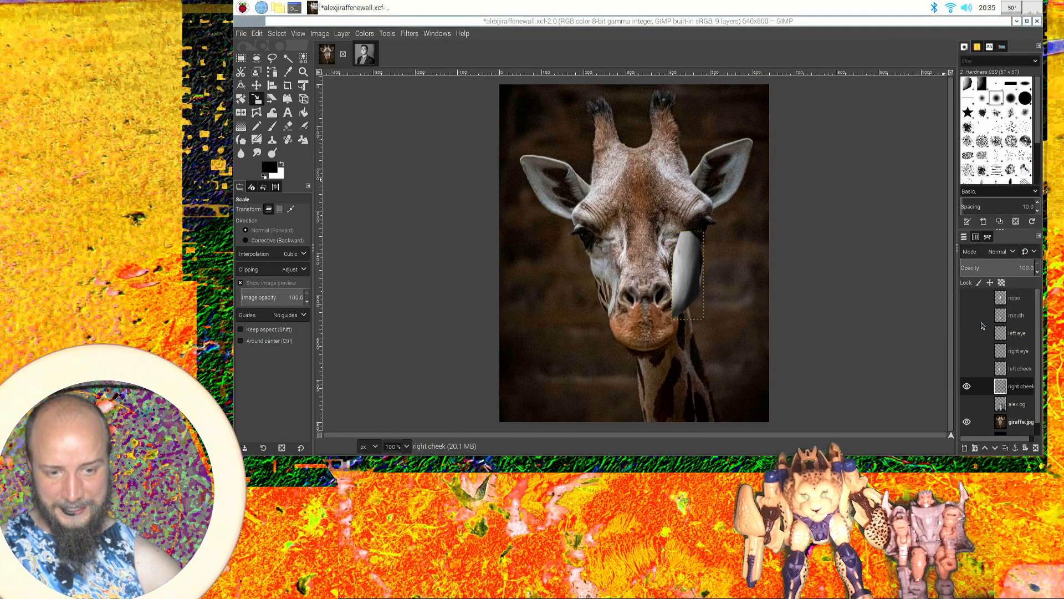
{"action": "right_click", "coordinate": [1022, 387]}
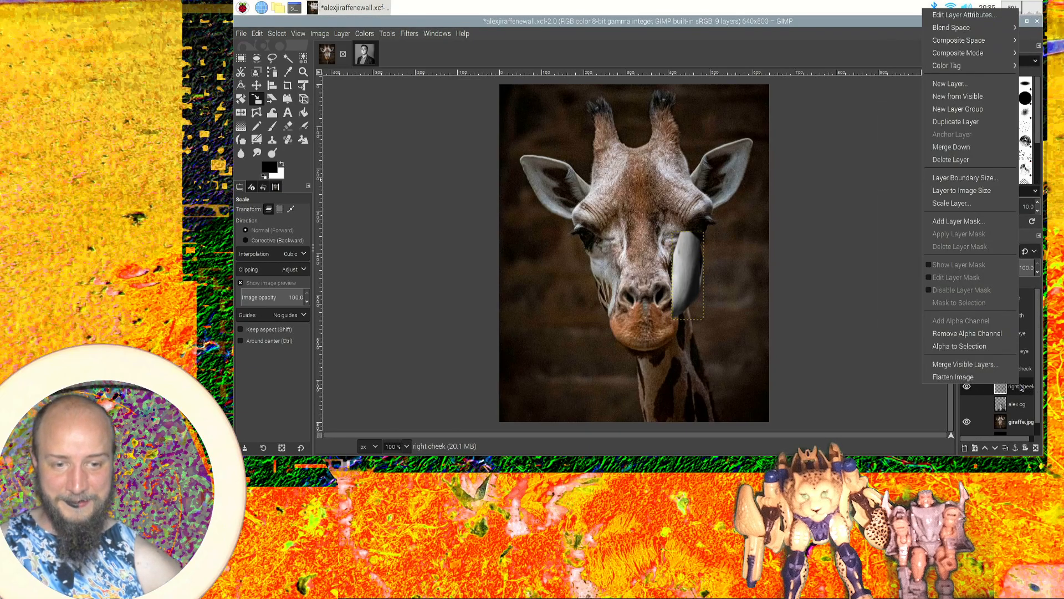
{"action": "left_click", "coordinate": [982, 191]}
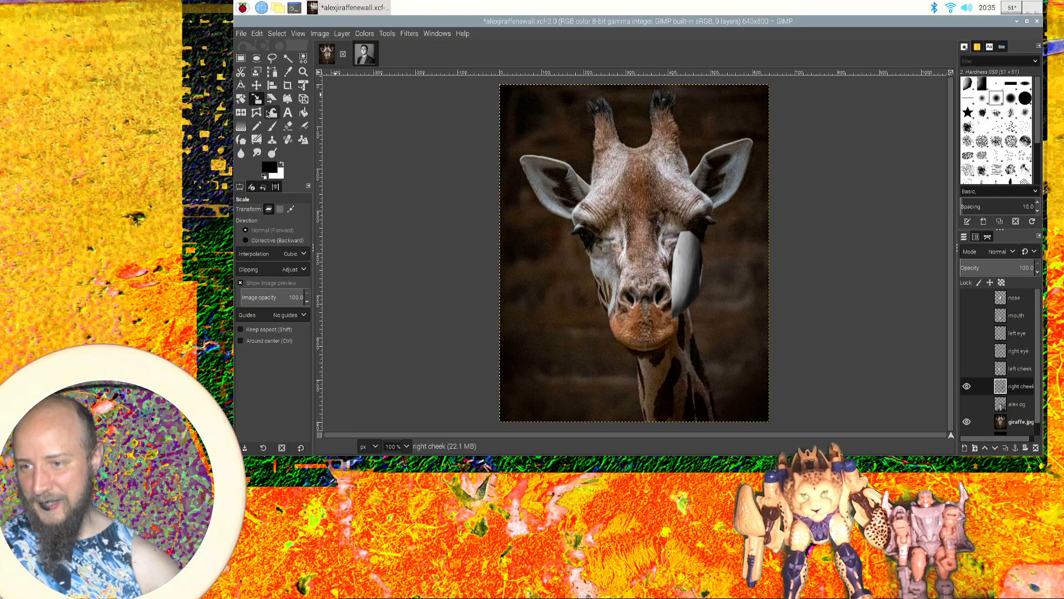
Smudge the edges of the right cheek patch into the giraffe's face, raising the Smudge brush size to 33.
{"action": "left_click", "coordinate": [257, 153]}
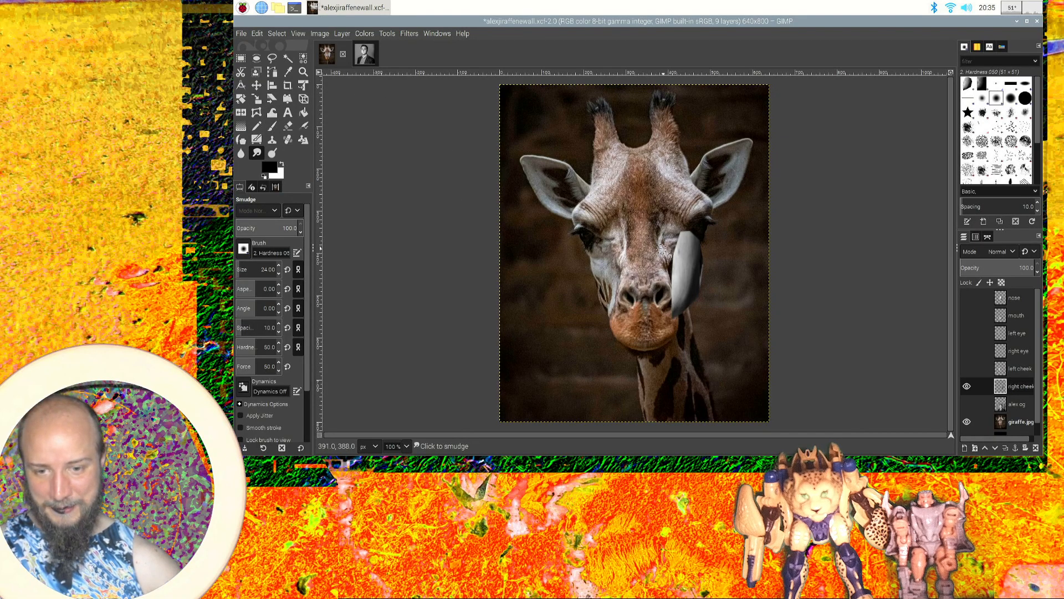
{"action": "mouse_move", "coordinate": [682, 246]}
{"action": "left_mouse_down"}
{"action": "mouse_move", "coordinate": [672, 237]}
{"action": "mouse_move", "coordinate": [697, 258]}
{"action": "mouse_move", "coordinate": [666, 243]}
{"action": "mouse_move", "coordinate": [679, 257]}
{"action": "left_mouse_up"}
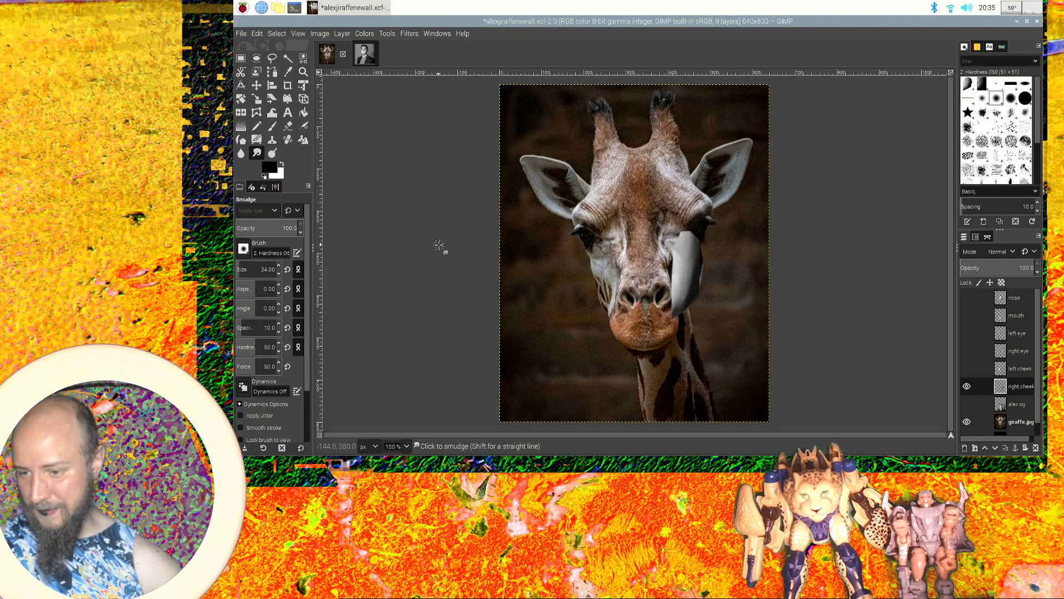
{"action": "left_click", "coordinate": [278, 266]}
{"action": "left_click", "coordinate": [278, 266]}
{"action": "left_click", "coordinate": [278, 267]}
{"action": "left_click", "coordinate": [279, 266]}
{"action": "left_click", "coordinate": [278, 267]}
{"action": "left_click", "coordinate": [278, 266]}
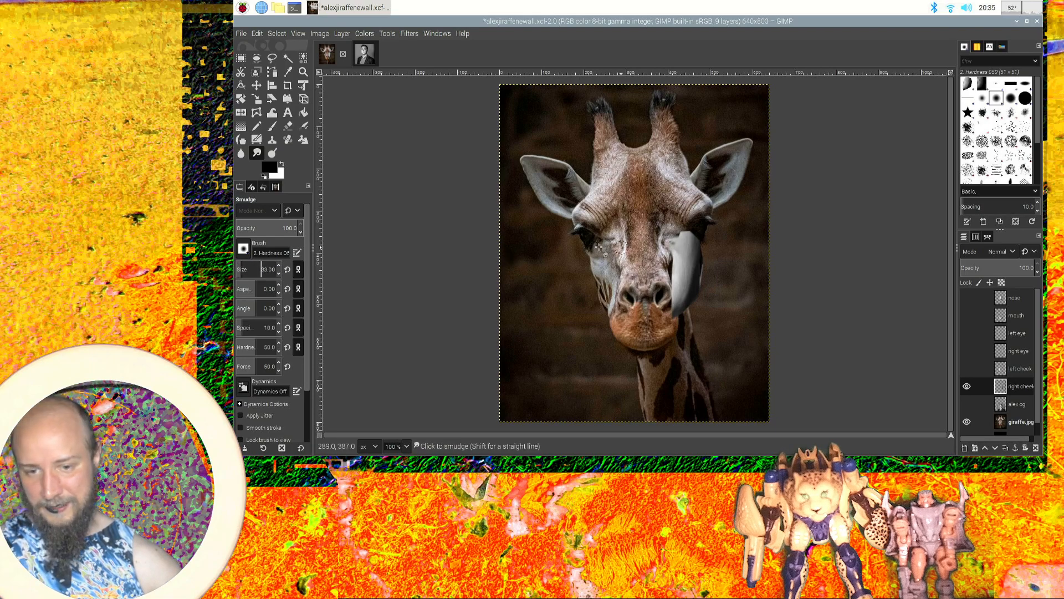
{"action": "left_click_drag", "start_coordinate": [683, 241], "coordinate": [669, 232]}
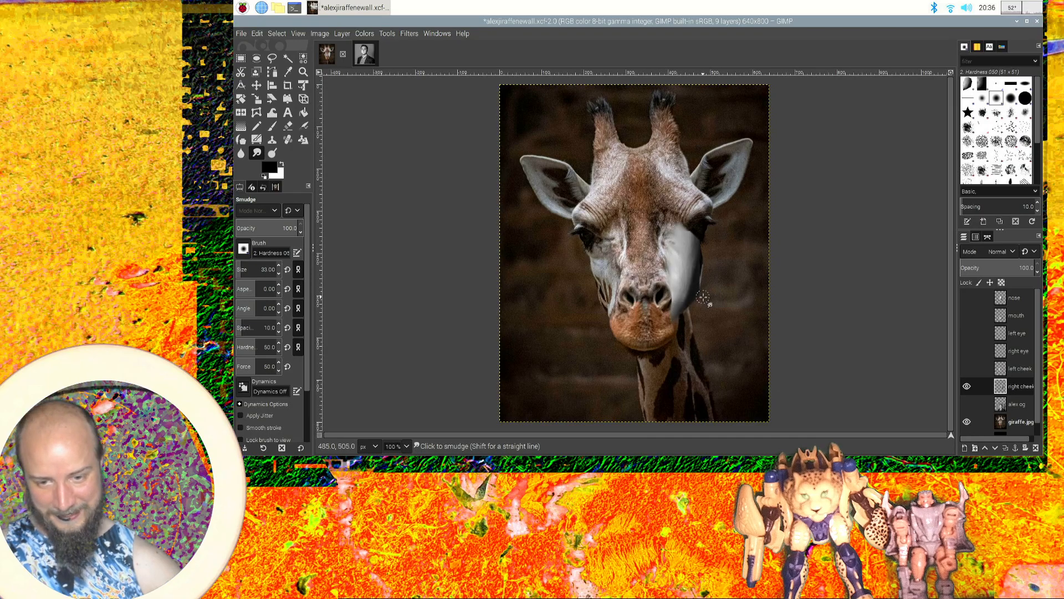
Check the blending of the right cheek by alternately hiding and showing its layer and the giraffe layer, leaving both visible.
{"action": "left_click", "coordinate": [967, 388]}
{"action": "left_click", "coordinate": [967, 387]}
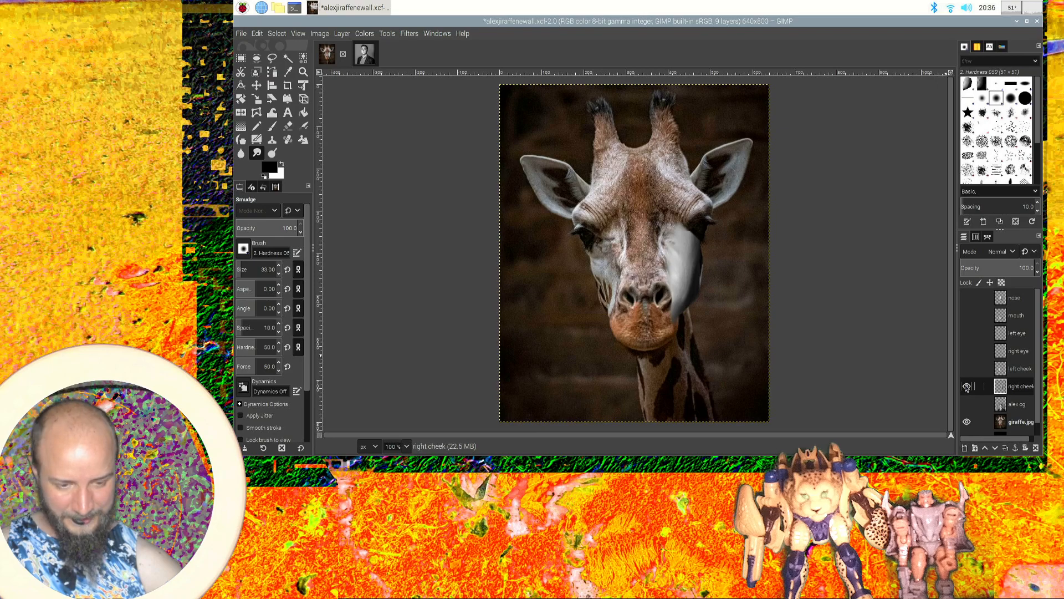
{"action": "left_click", "coordinate": [967, 422]}
{"action": "left_click", "coordinate": [968, 422]}
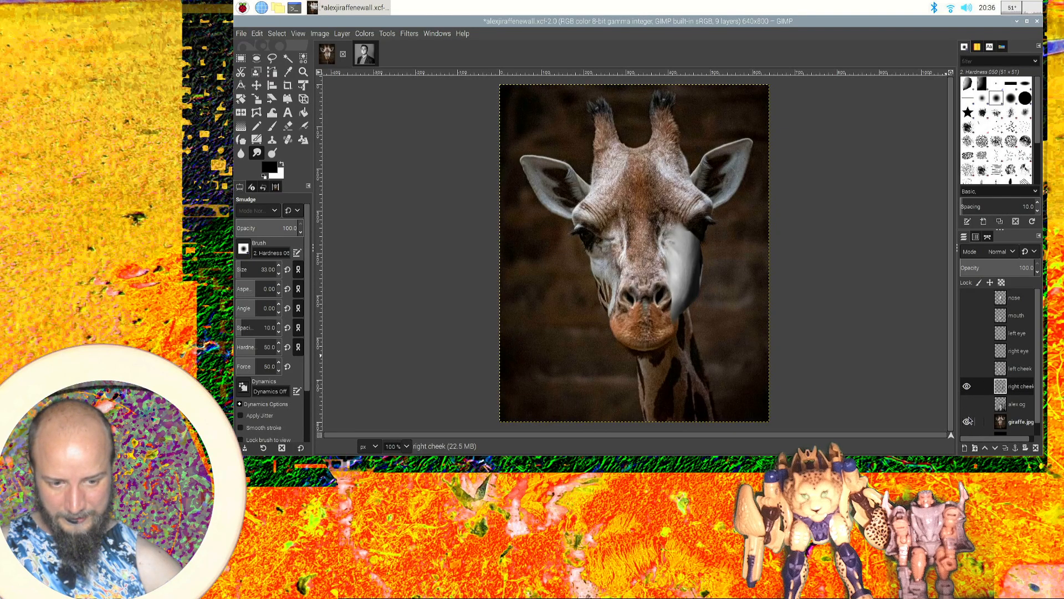
{"action": "left_click", "coordinate": [967, 388]}
{"action": "left_click", "coordinate": [968, 388]}
{"action": "left_click", "coordinate": [967, 388]}
{"action": "left_click", "coordinate": [968, 386]}
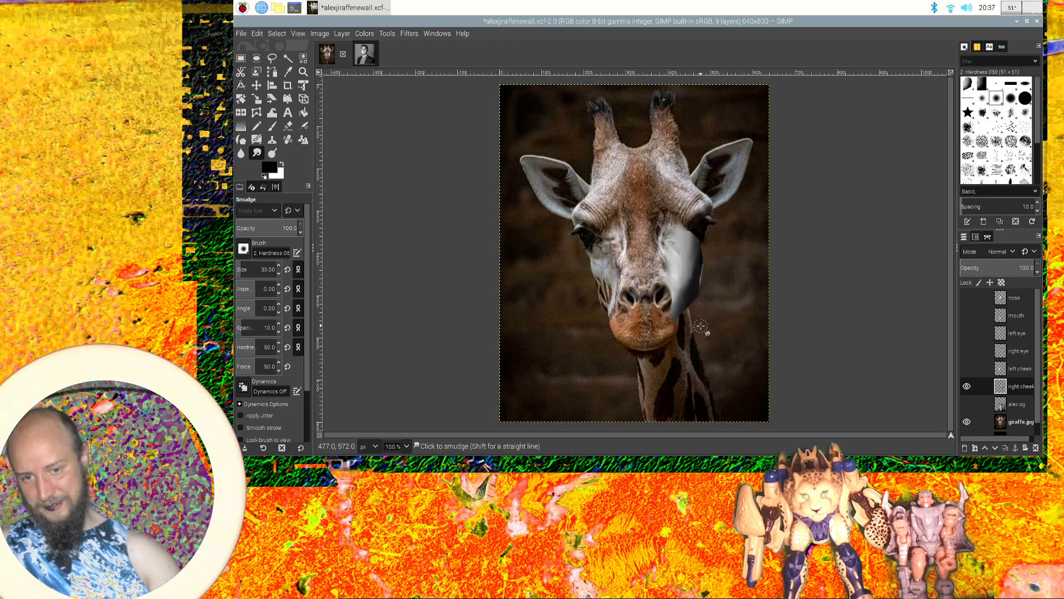
{"action": "left_click", "coordinate": [967, 387]}
{"action": "left_click", "coordinate": [968, 388]}
{"action": "left_click", "coordinate": [967, 387]}
{"action": "left_click", "coordinate": [967, 387]}
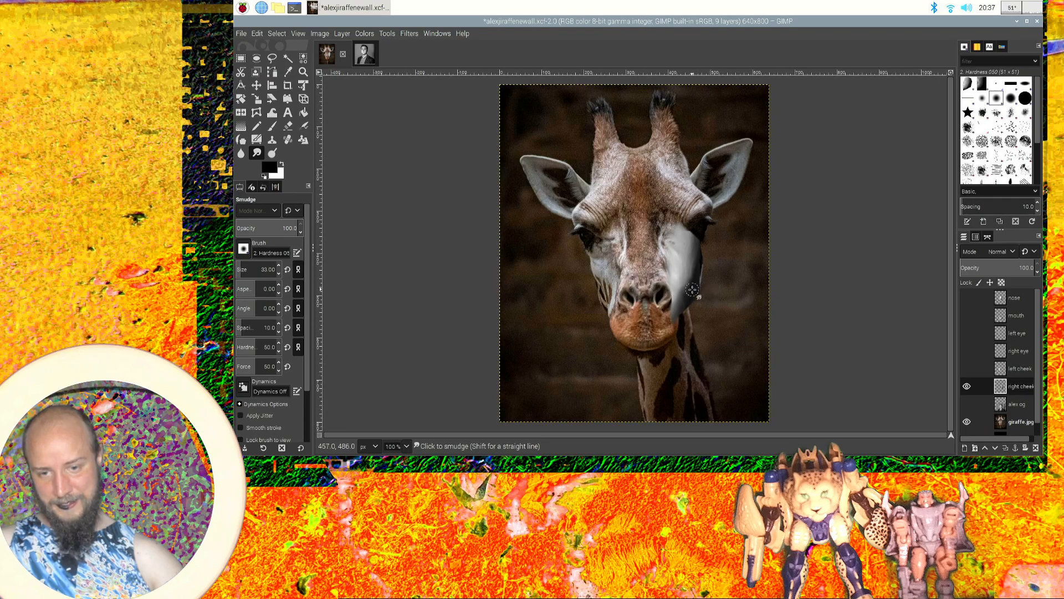
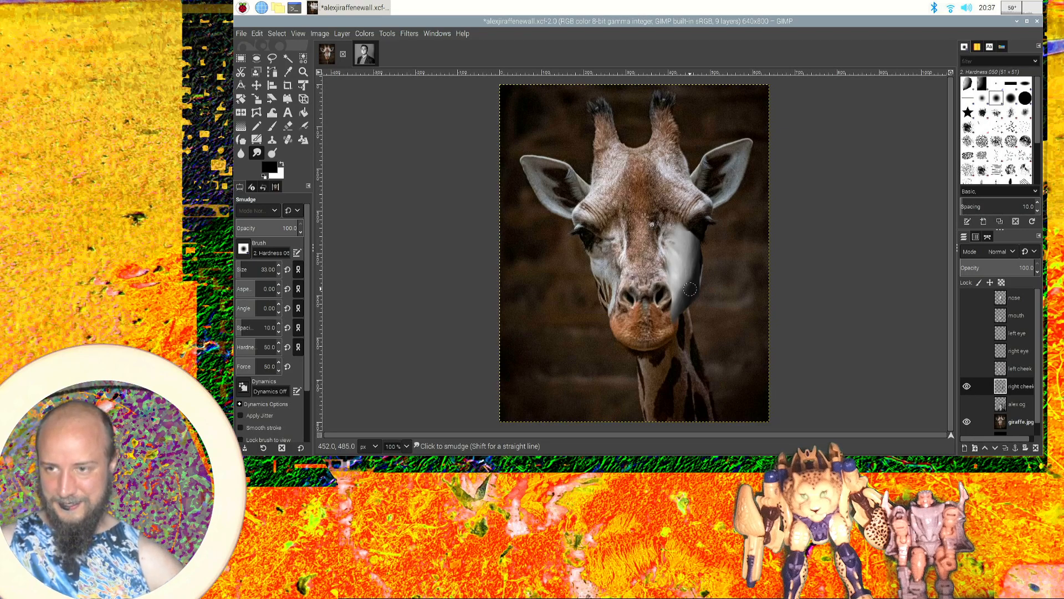
Switch to a terminal, examine running processes and per-core CPU load with top, quit it, and close the terminal.
{"action": "left_click", "coordinate": [300, 7]}
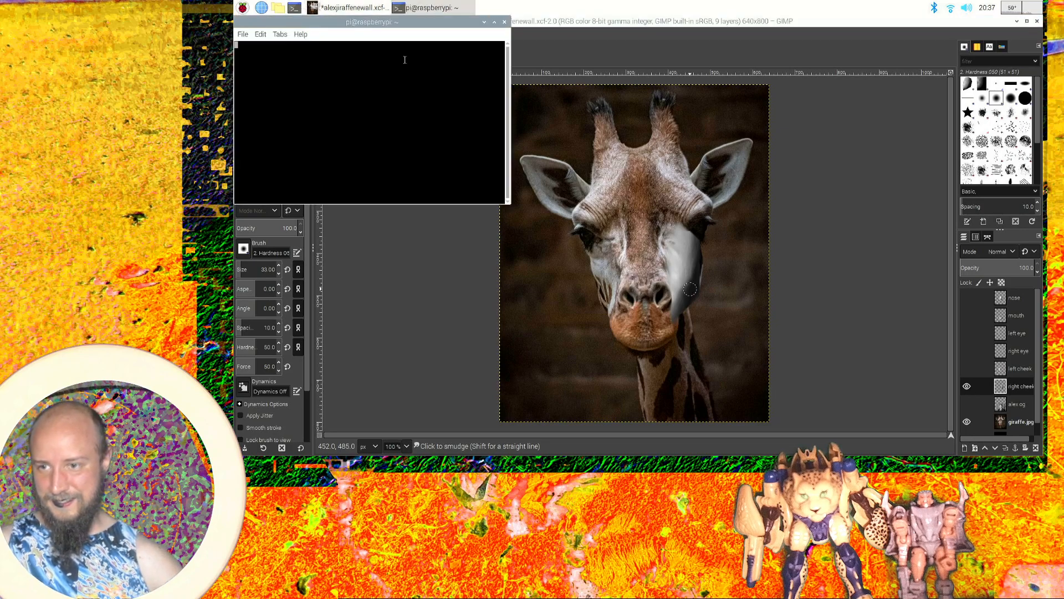
{"action": "type", "text": "toip-"}
{"action": "key", "text": "BackSpace"}
{"action": "key", "text": "BackSpace"}
{"action": "key", "text": "BackSpace"}
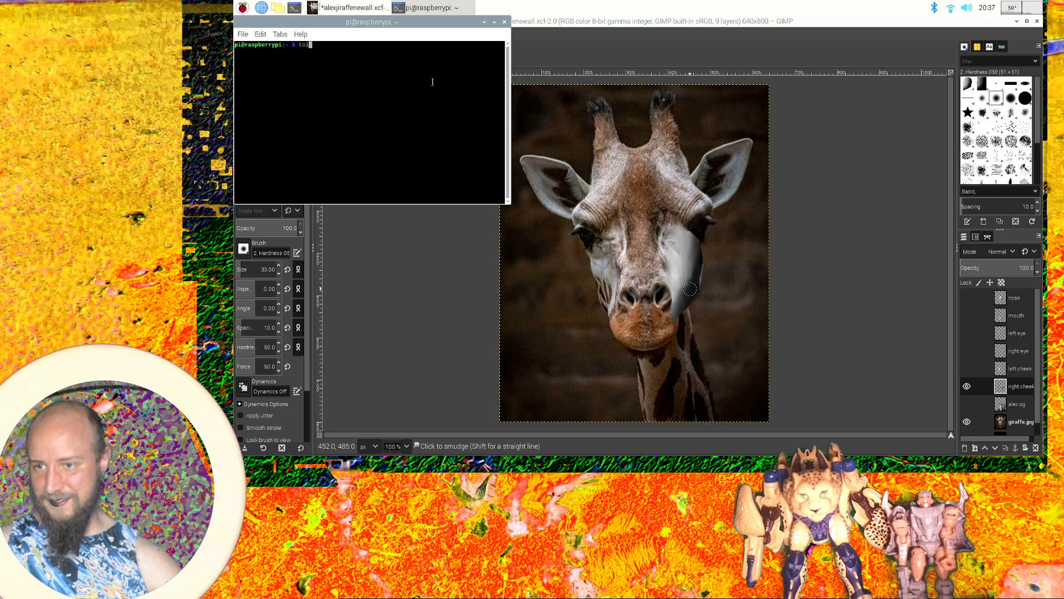
{"action": "type", "text": "p"}
{"action": "key", "text": "Return"}
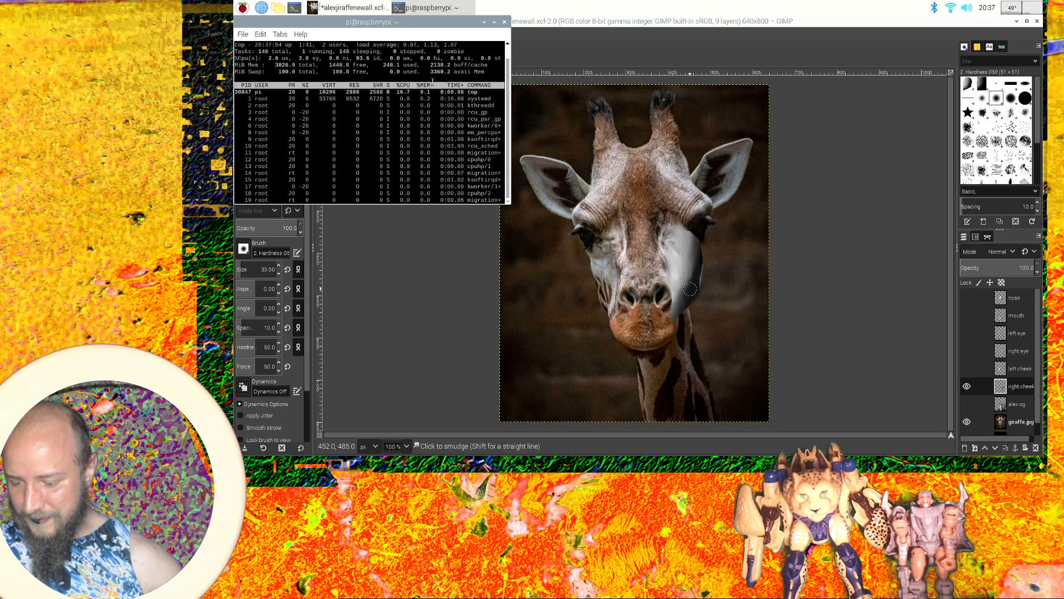
{"action": "key", "text": "1"}
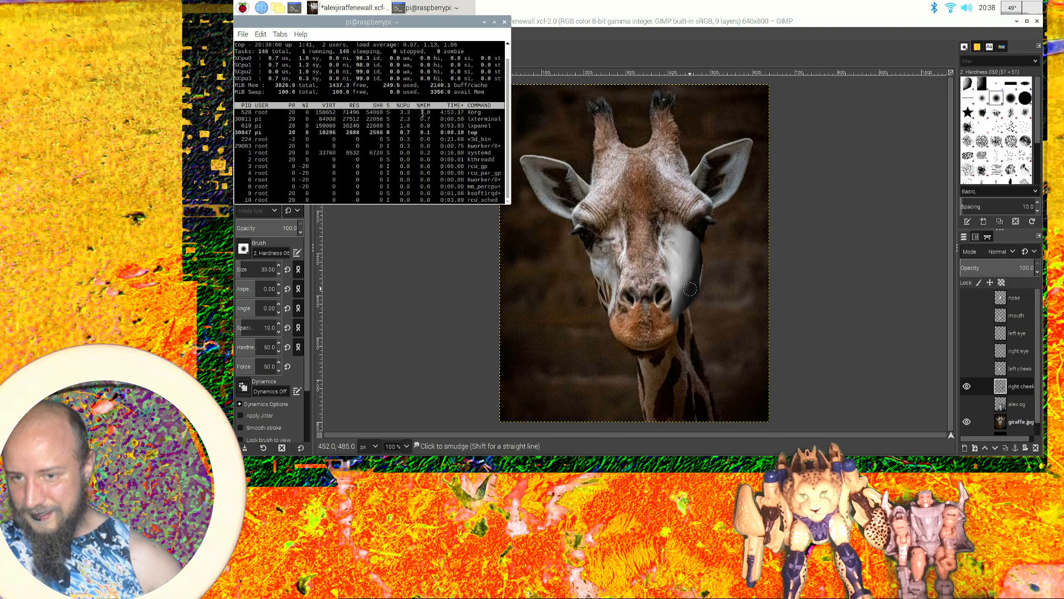
{"action": "key", "text": "1"}
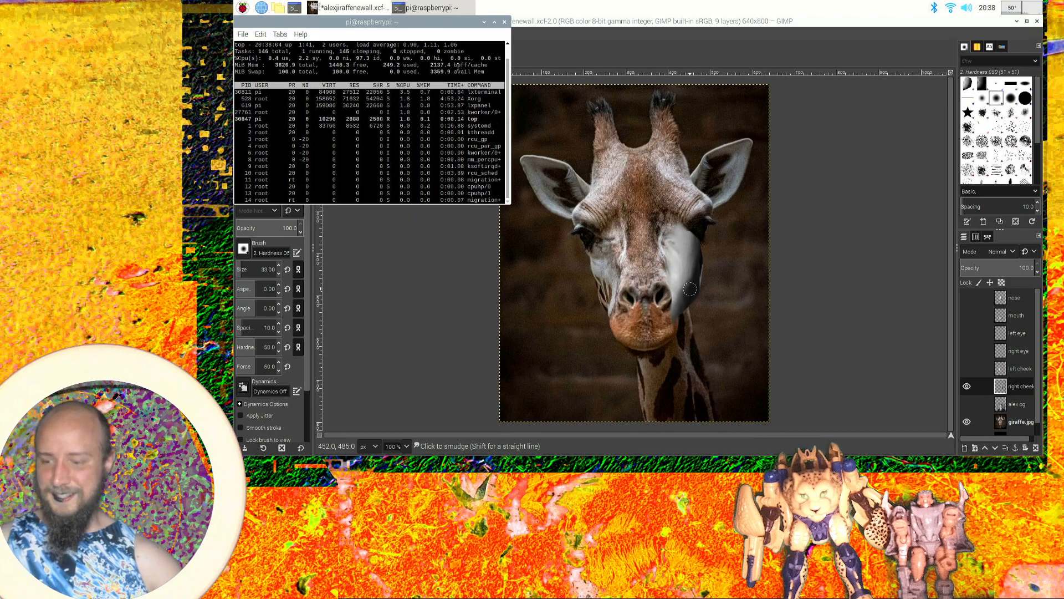
{"action": "key", "text": "q"}
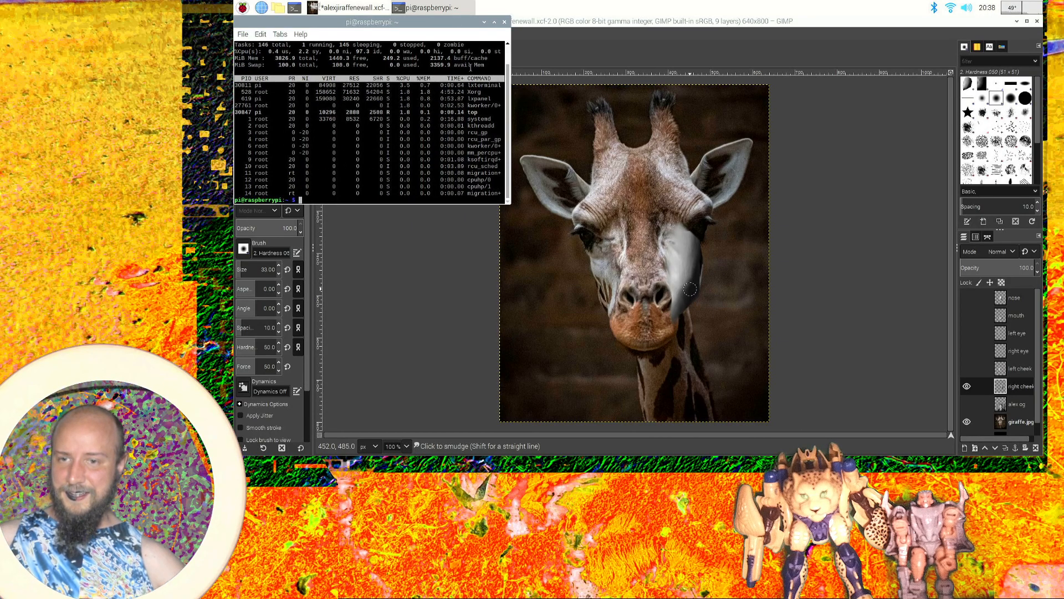
{"action": "left_click", "coordinate": [505, 22]}
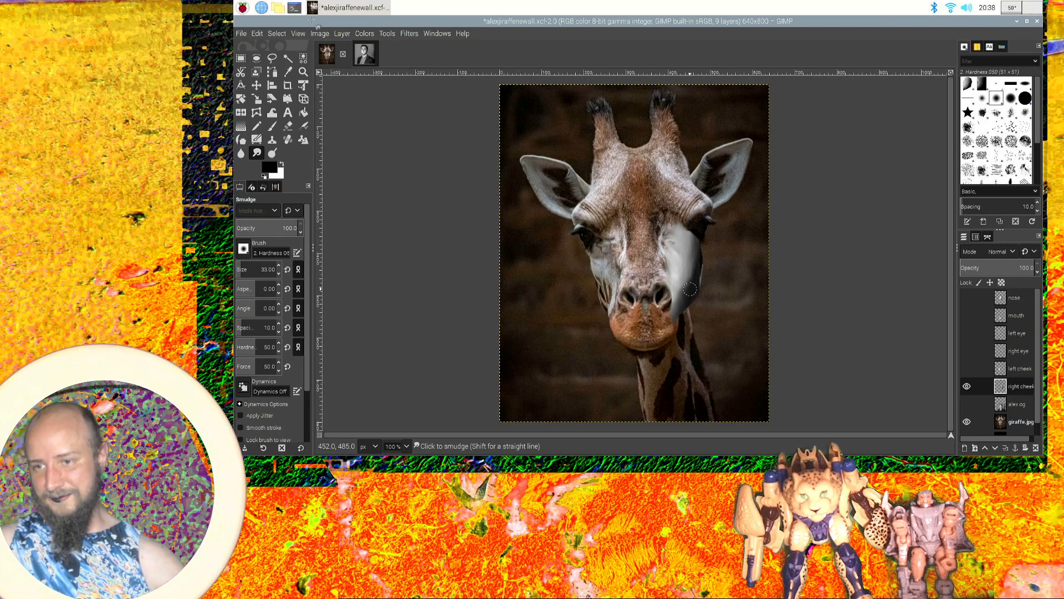
Open a terminal and enter ps aux at the prompt, then decline to end the unresponsive GIMP process.
{"action": "left_click", "coordinate": [294, 7]}
{"action": "type", "text": "to"}
{"action": "key", "text": "BackSpace"}
{"action": "key", "text": "BackSpace"}
{"action": "type", "text": "ps aux"}
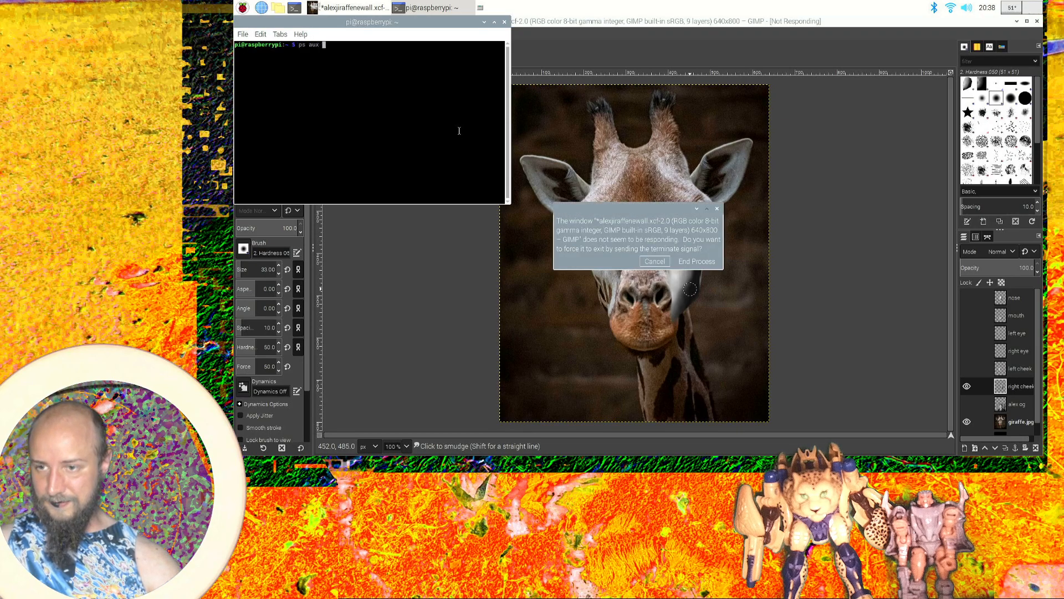
{"action": "left_click", "coordinate": [640, 208]}
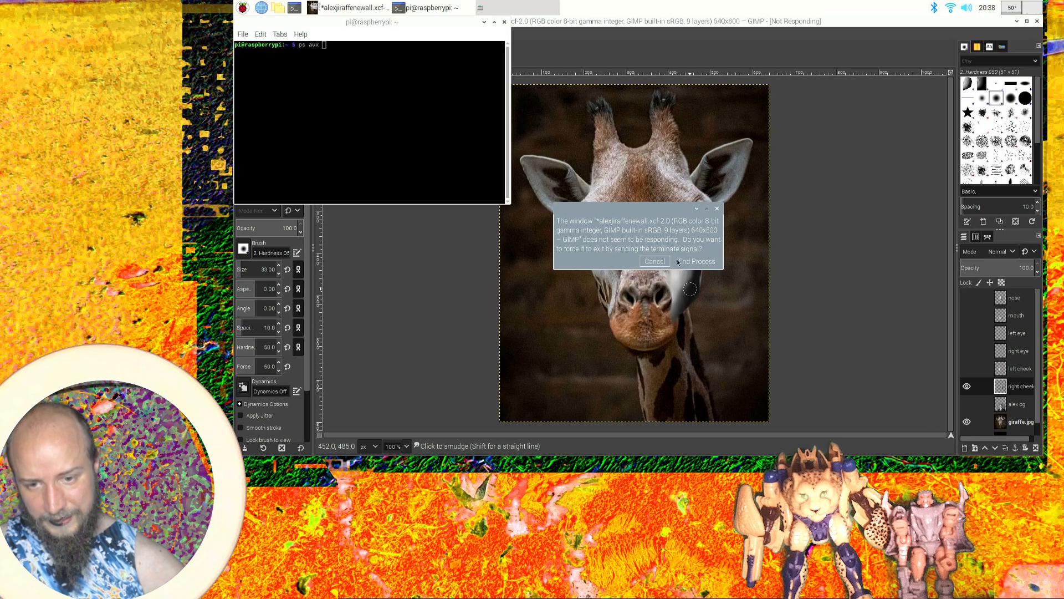
{"action": "left_click", "coordinate": [655, 261]}
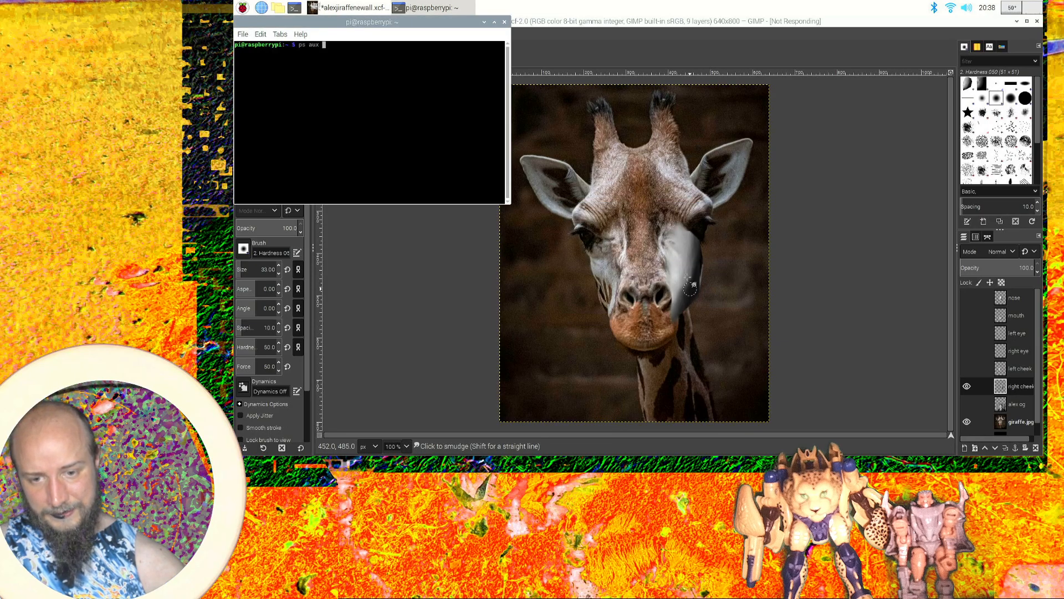
Close the unresponsive GIMP window by forcing its process to end.
{"action": "left_click", "coordinate": [831, 22]}
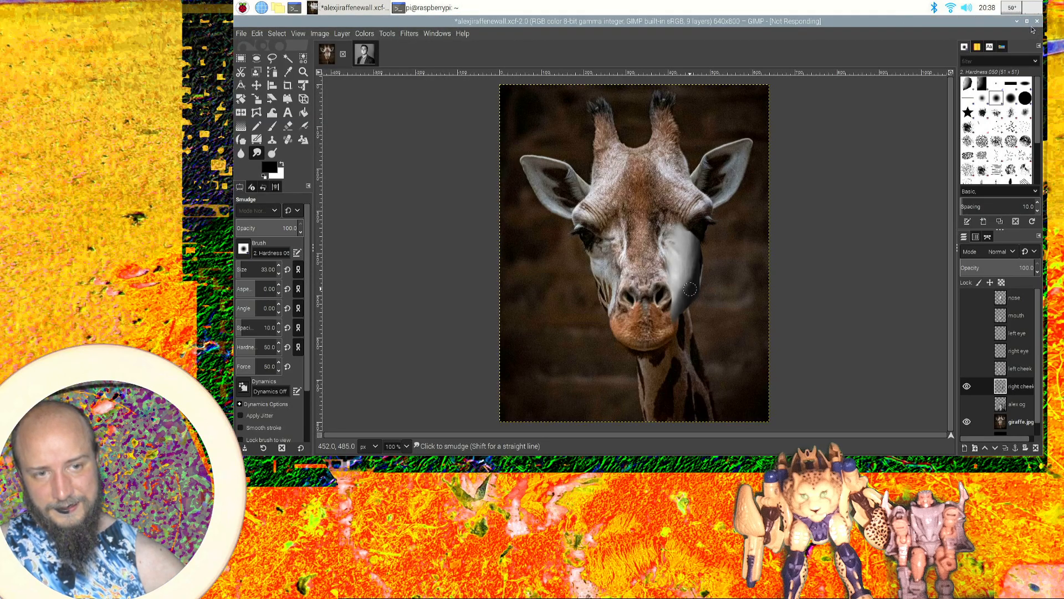
{"action": "mouse_move", "coordinate": [851, 18]}
{"action": "left_mouse_down"}
{"action": "mouse_move", "coordinate": [835, 66]}
{"action": "mouse_move", "coordinate": [1030, 52]}
{"action": "mouse_move", "coordinate": [707, 58]}
{"action": "mouse_move", "coordinate": [785, 20]}
{"action": "mouse_move", "coordinate": [897, 37]}
{"action": "mouse_move", "coordinate": [842, 22]}
{"action": "mouse_move", "coordinate": [849, 30]}
{"action": "left_mouse_up"}
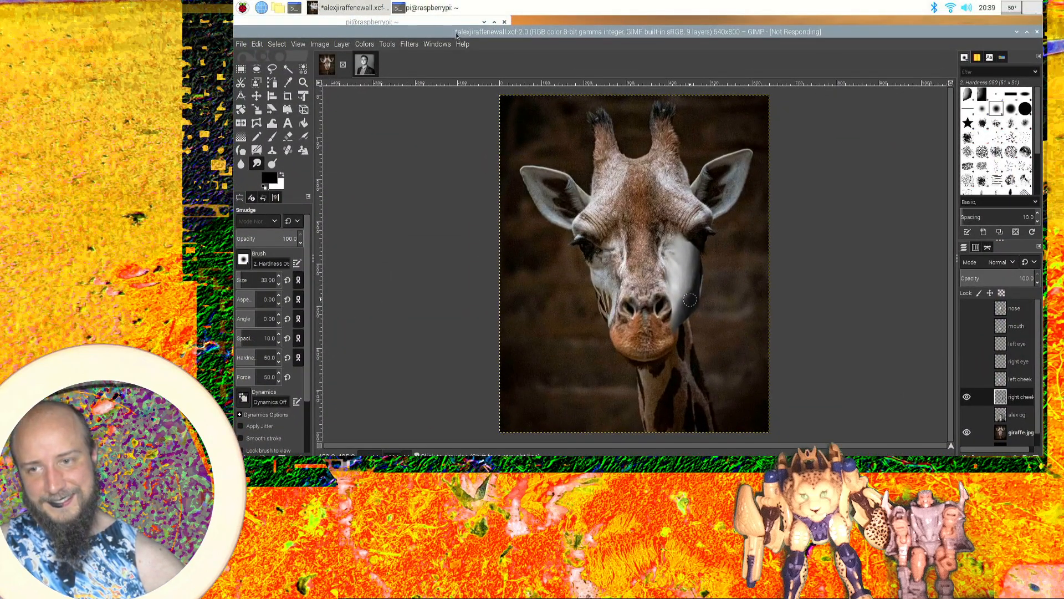
{"action": "left_click_drag", "start_coordinate": [754, 35], "coordinate": [729, 32]}
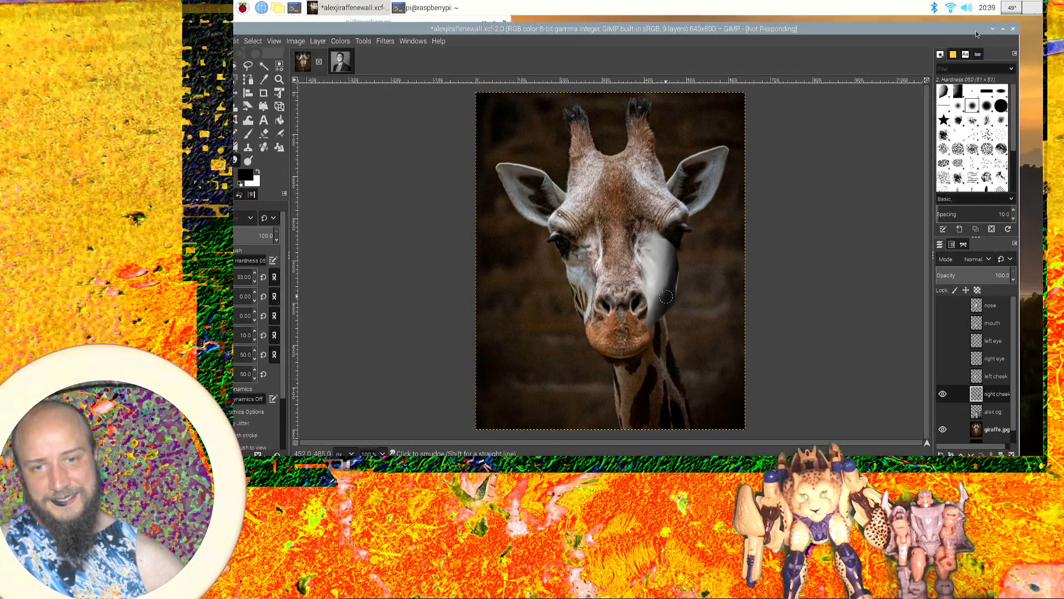
{"action": "left_click", "coordinate": [1013, 30]}
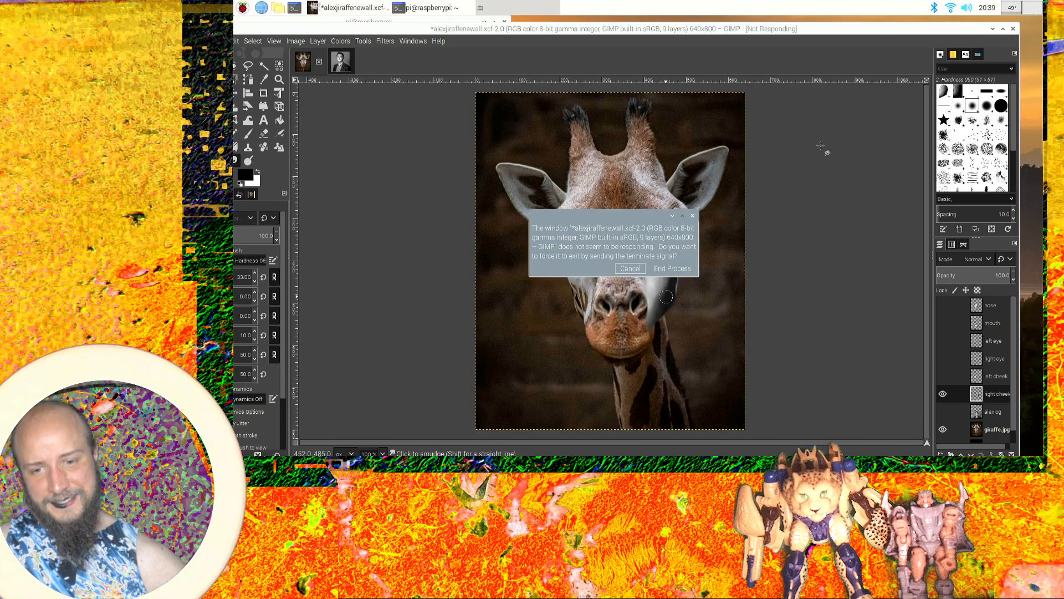
{"action": "left_click", "coordinate": [671, 269]}
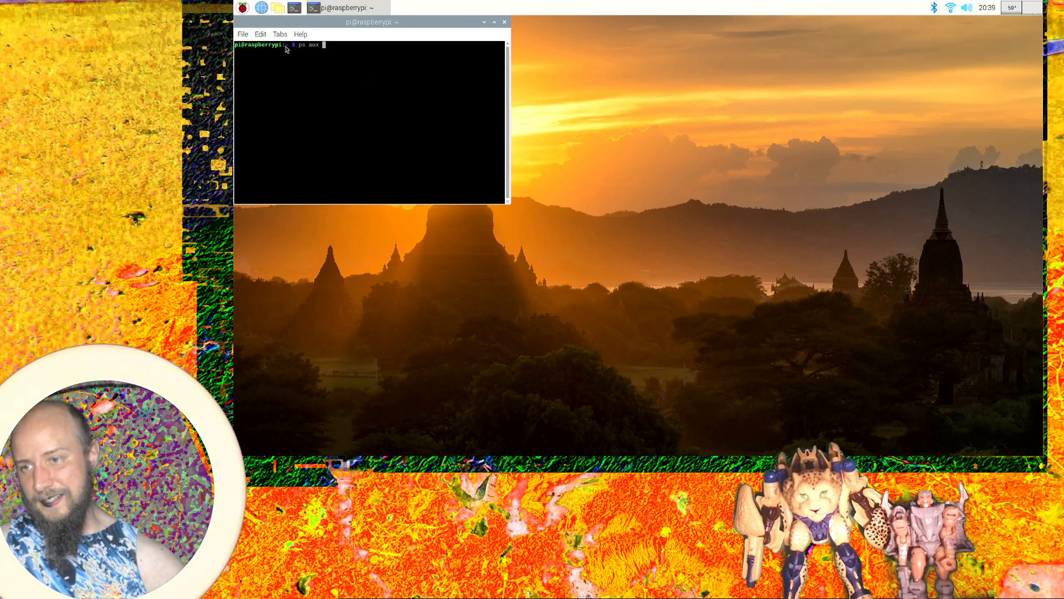
Relaunch GIMP and recover the images salvaged from the crash.
{"action": "left_click", "coordinate": [243, 8]}
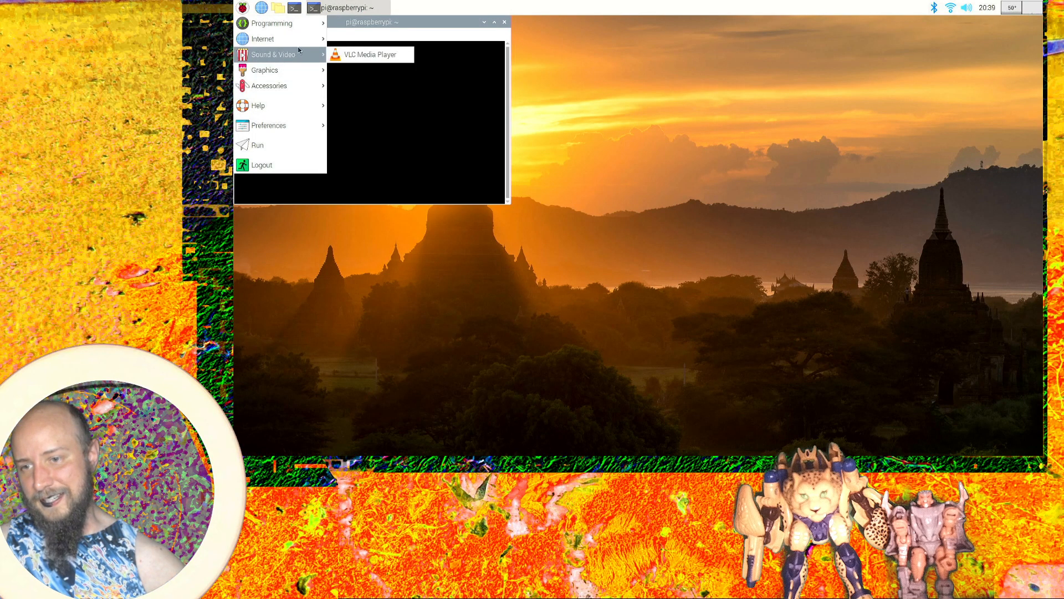
{"action": "mouse_move", "coordinate": [298, 44]}
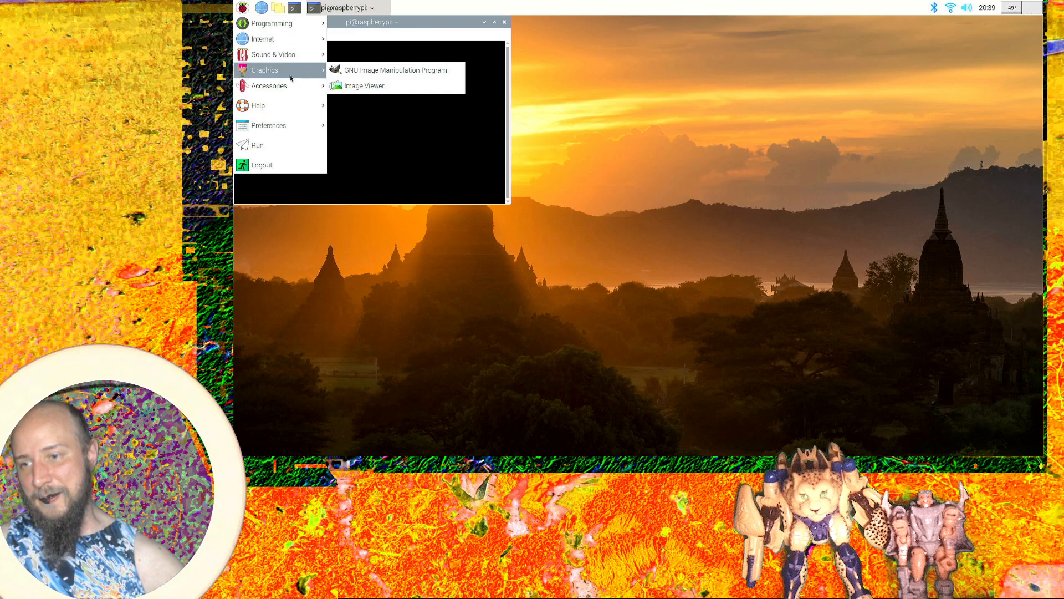
{"action": "left_click", "coordinate": [372, 68]}
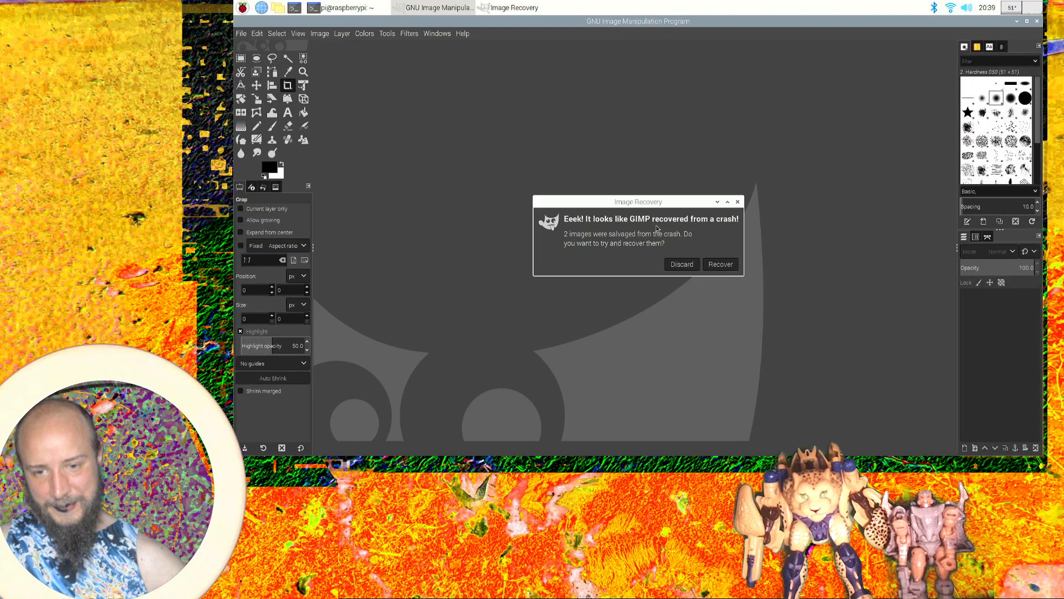
{"action": "left_click", "coordinate": [723, 266]}
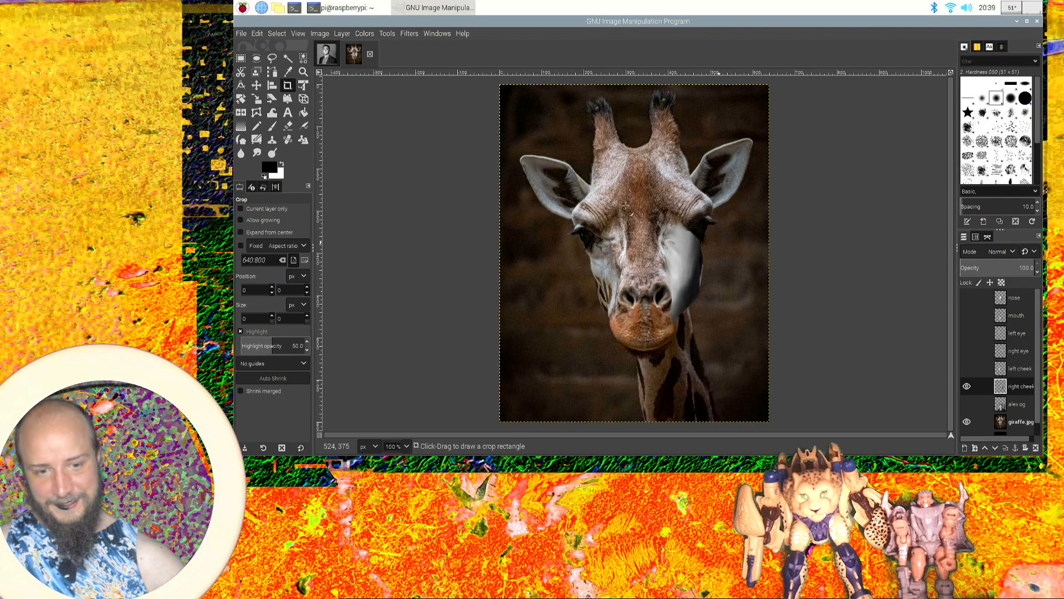
Save the recovered giraffe composite as giraffe.xcf in the Documents folder.
{"action": "left_click", "coordinate": [242, 35]}
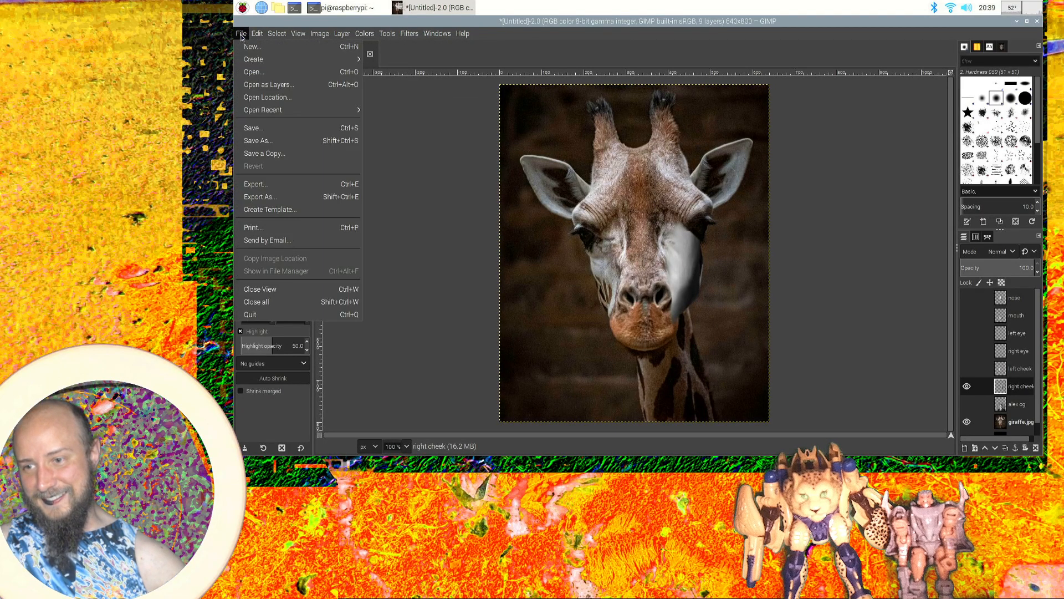
{"action": "left_click", "coordinate": [269, 128]}
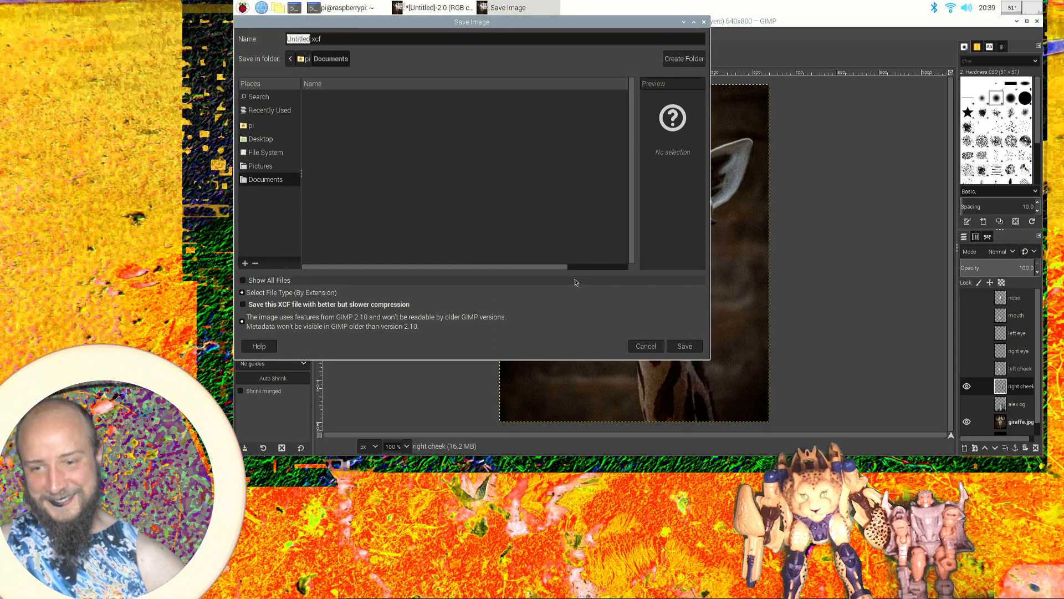
{"action": "key", "text": "BackSpace"}
{"action": "type", "text": "giraffe"}
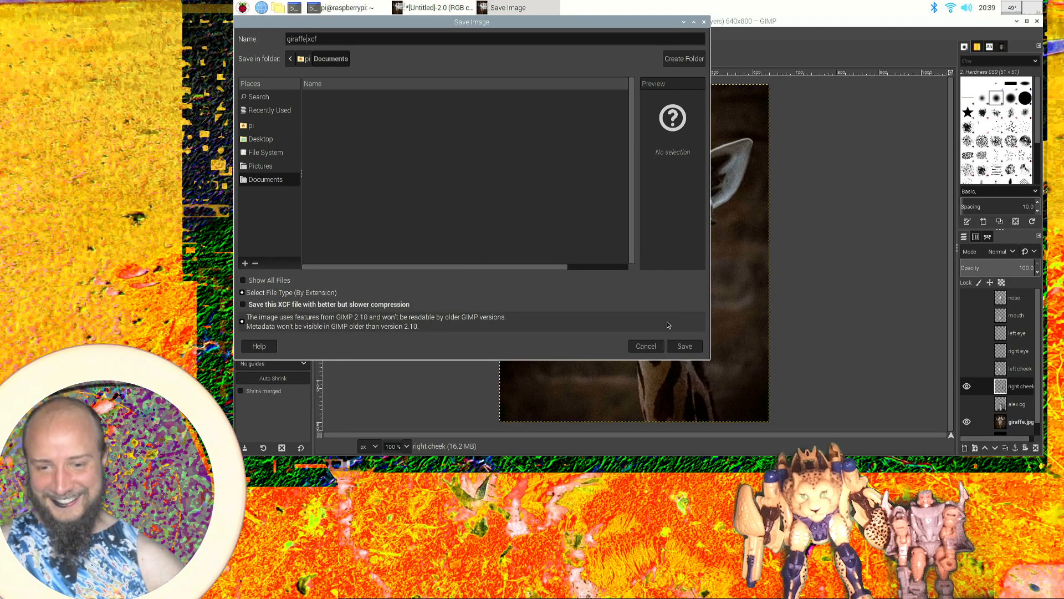
{"action": "left_click", "coordinate": [684, 346]}
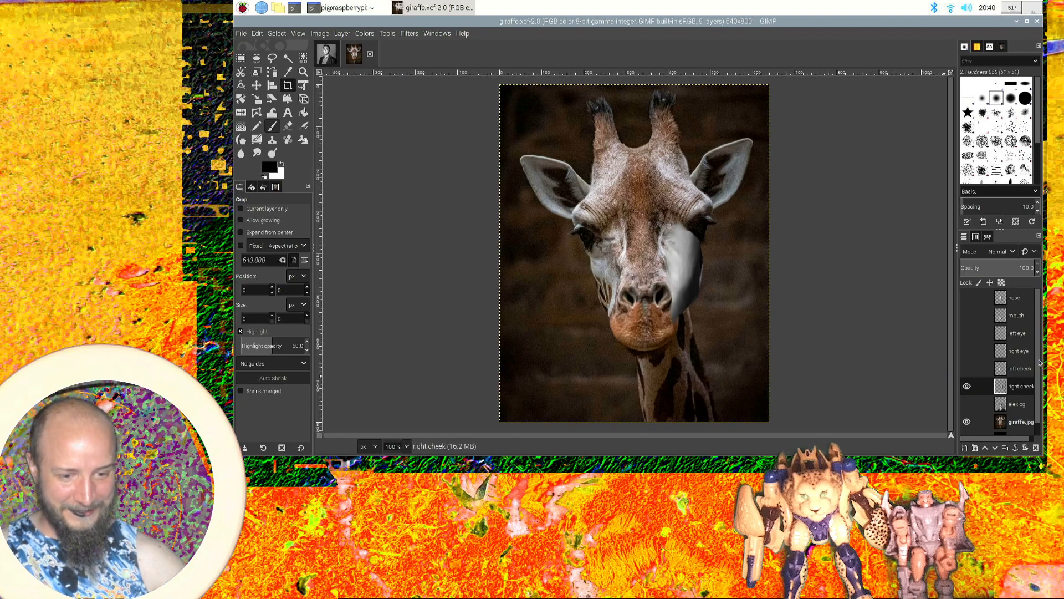
{"action": "scroll", "coordinate": [1020, 380], "scroll_direction": "down", "scroll_amount": 1}
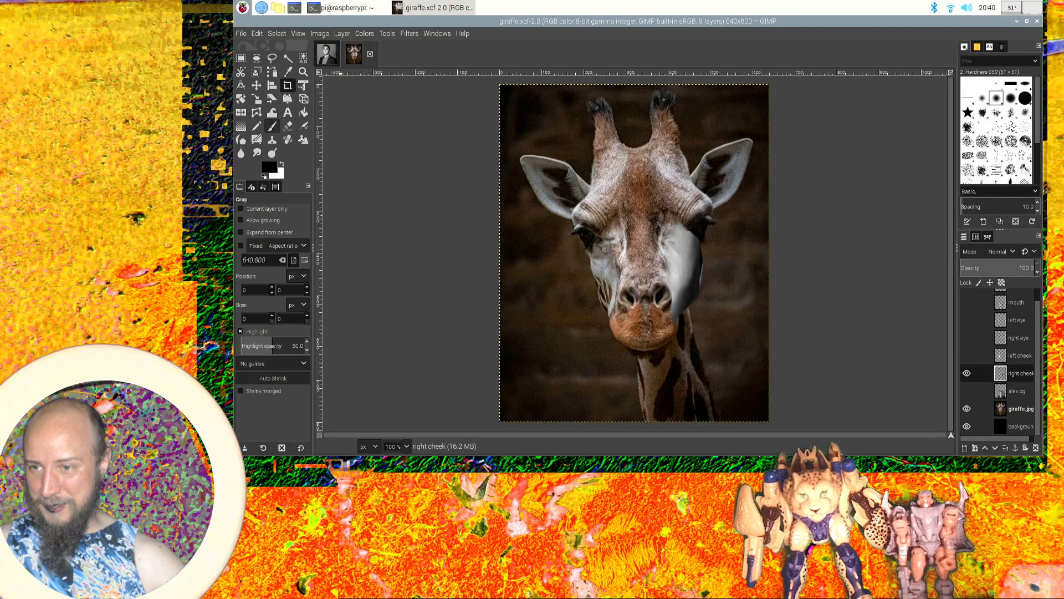
{"action": "left_click", "coordinate": [242, 35]}
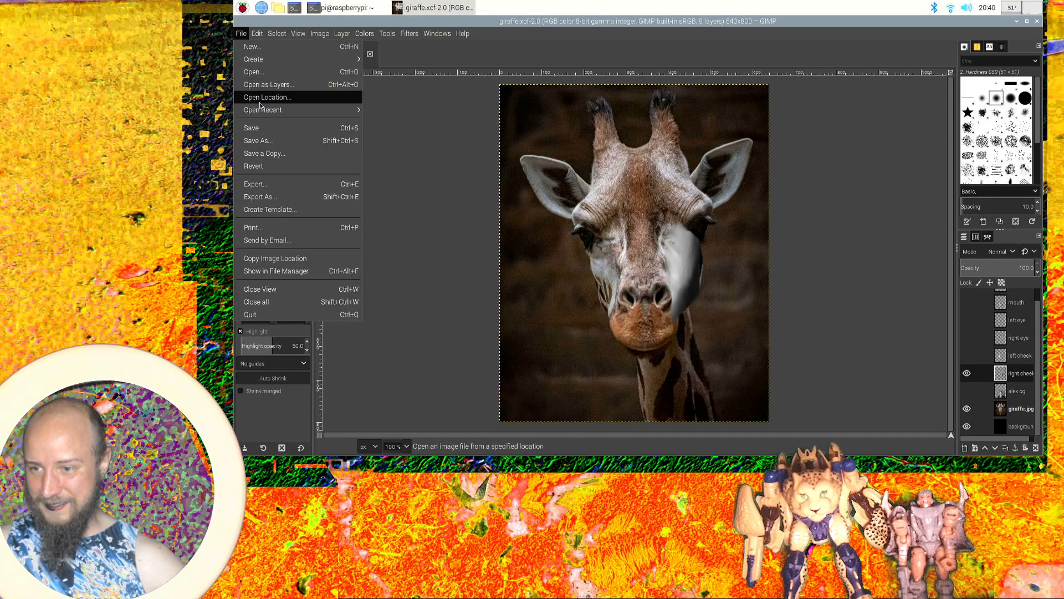
{"action": "left_click", "coordinate": [262, 129]}
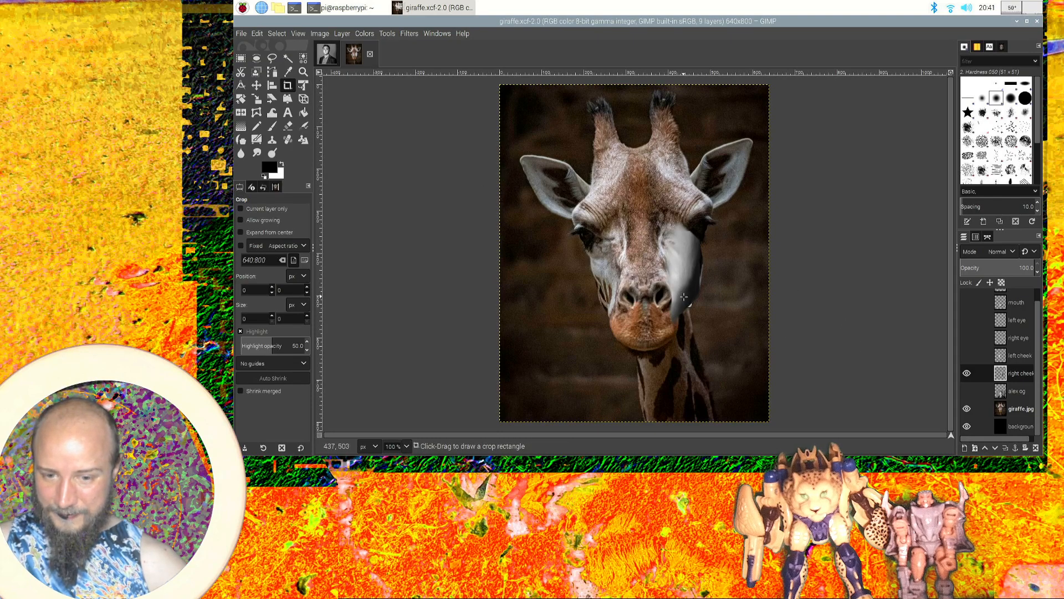
Smudge the lower outer edge of the right cheek patch and save the file.
{"action": "left_click", "coordinate": [256, 154]}
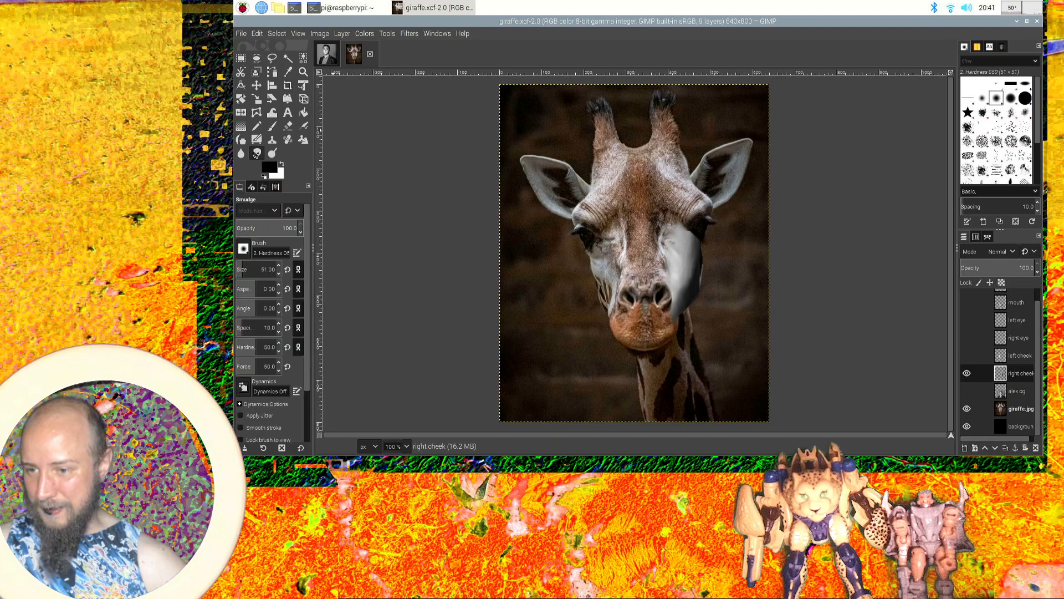
{"action": "mouse_move", "coordinate": [685, 294]}
{"action": "left_mouse_down"}
{"action": "mouse_move", "coordinate": [692, 278]}
{"action": "mouse_move", "coordinate": [695, 286]}
{"action": "mouse_move", "coordinate": [687, 274]}
{"action": "mouse_move", "coordinate": [695, 281]}
{"action": "mouse_move", "coordinate": [686, 296]}
{"action": "left_mouse_up"}
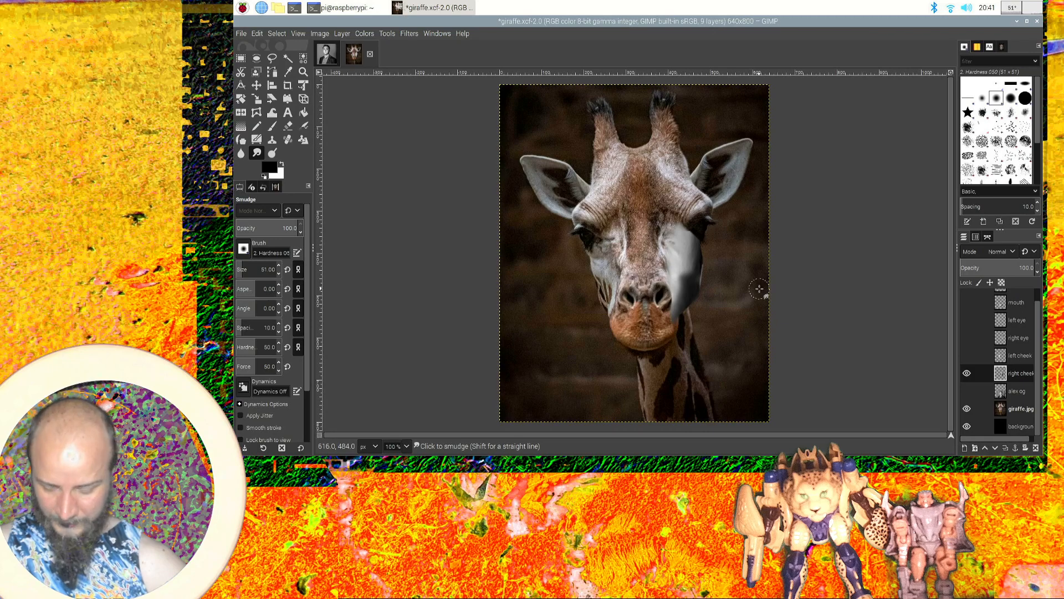
{"action": "key", "text": "ctrl"}
{"action": "key", "text": "ctrl+s"}
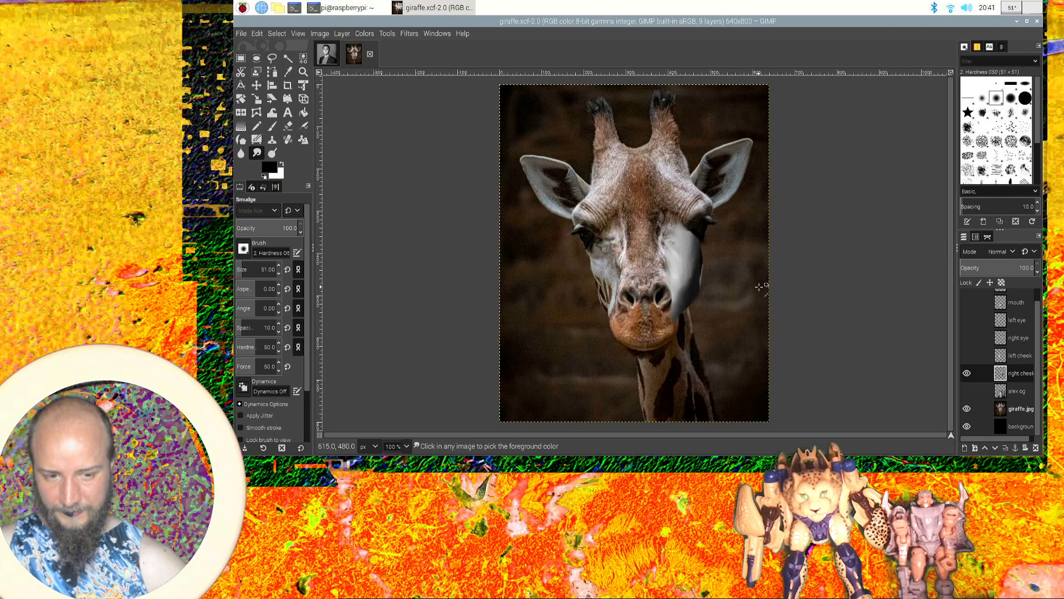
Compare the smudged right cheek with the original giraffe face by repeatedly hiding and showing the right cheek layer.
{"action": "left_click", "coordinate": [967, 374]}
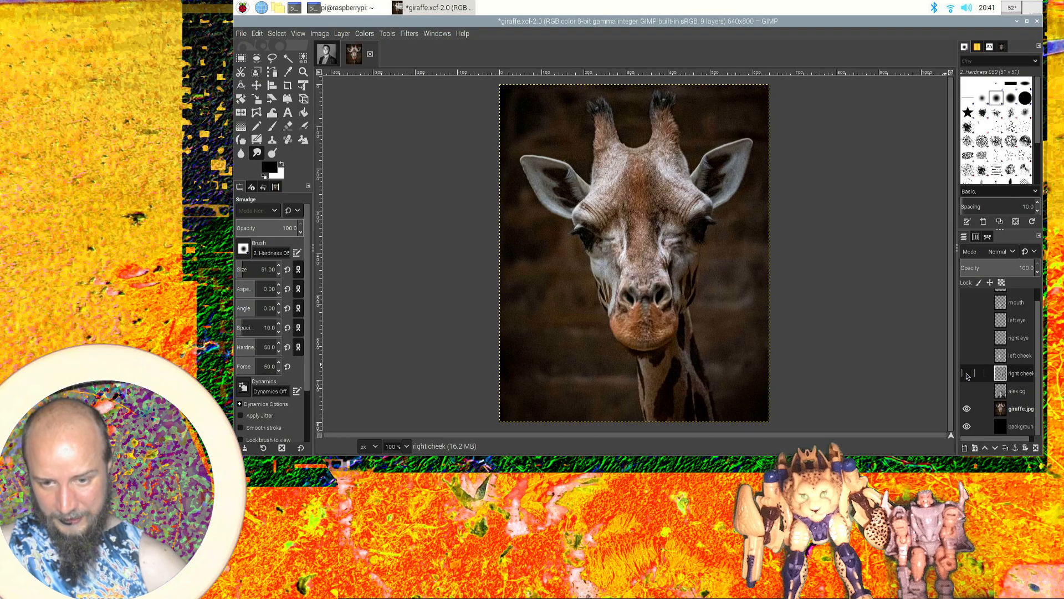
{"action": "left_click", "coordinate": [967, 374]}
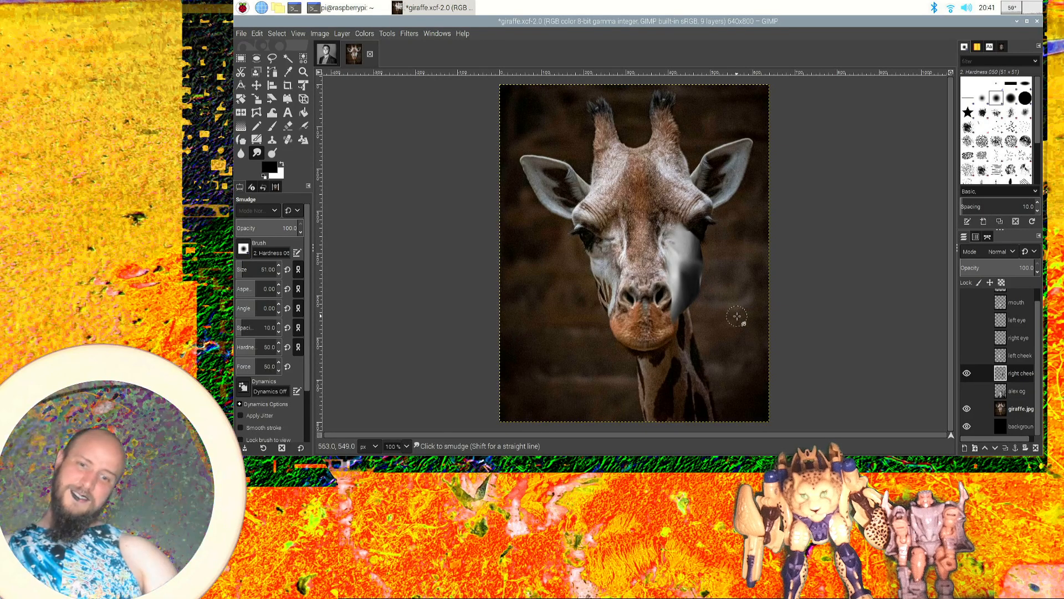
{"action": "left_click", "coordinate": [969, 375]}
{"action": "left_click", "coordinate": [970, 374]}
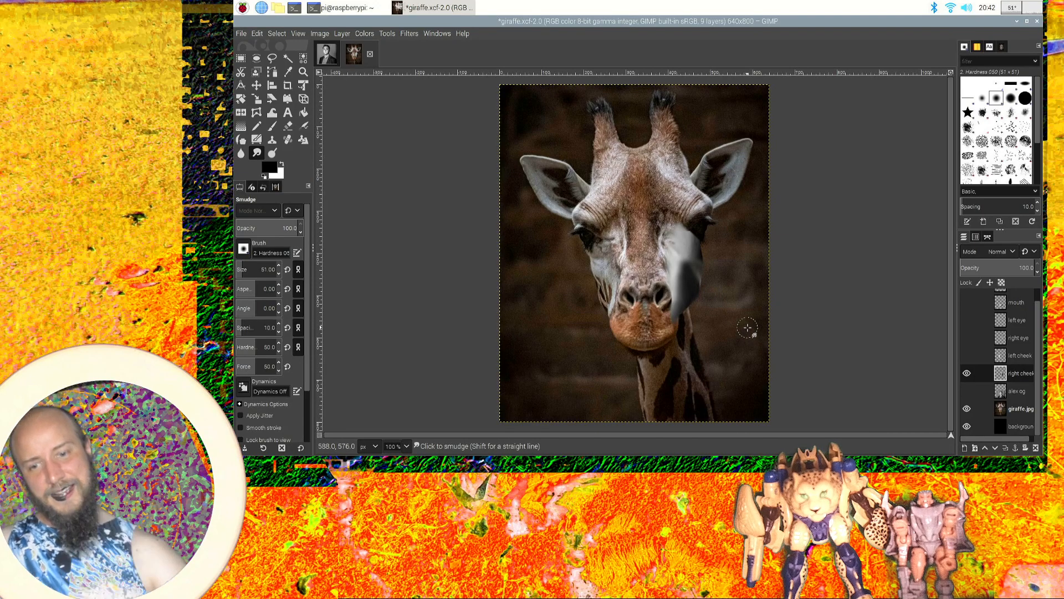
{"action": "left_click", "coordinate": [966, 379]}
{"action": "left_click", "coordinate": [966, 379]}
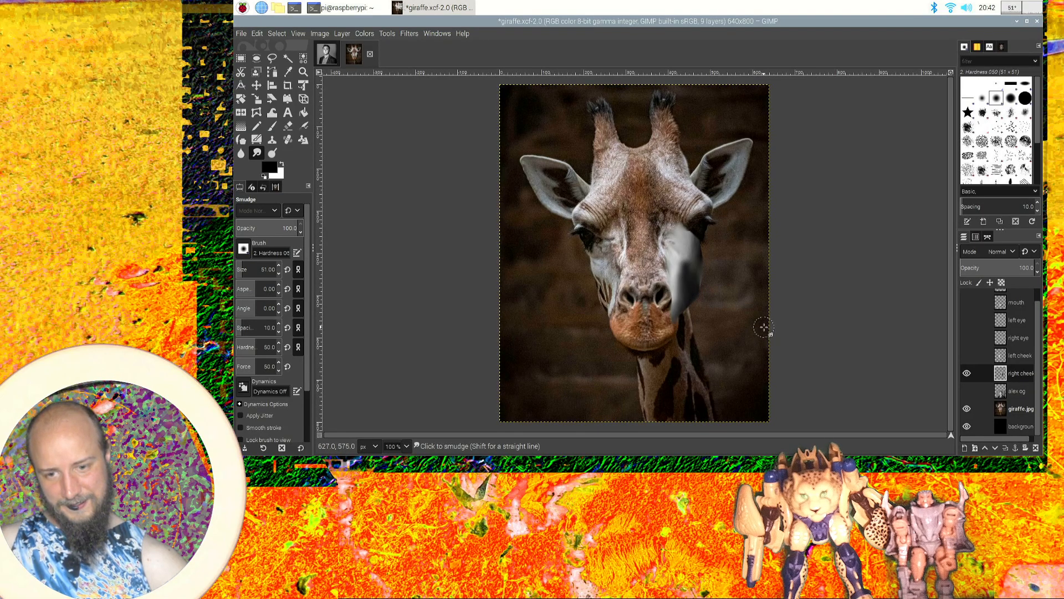
Hide the right cheek layer, show and select the man's original portrait layer, and set its opacity to 74.5.
{"action": "left_click", "coordinate": [967, 374]}
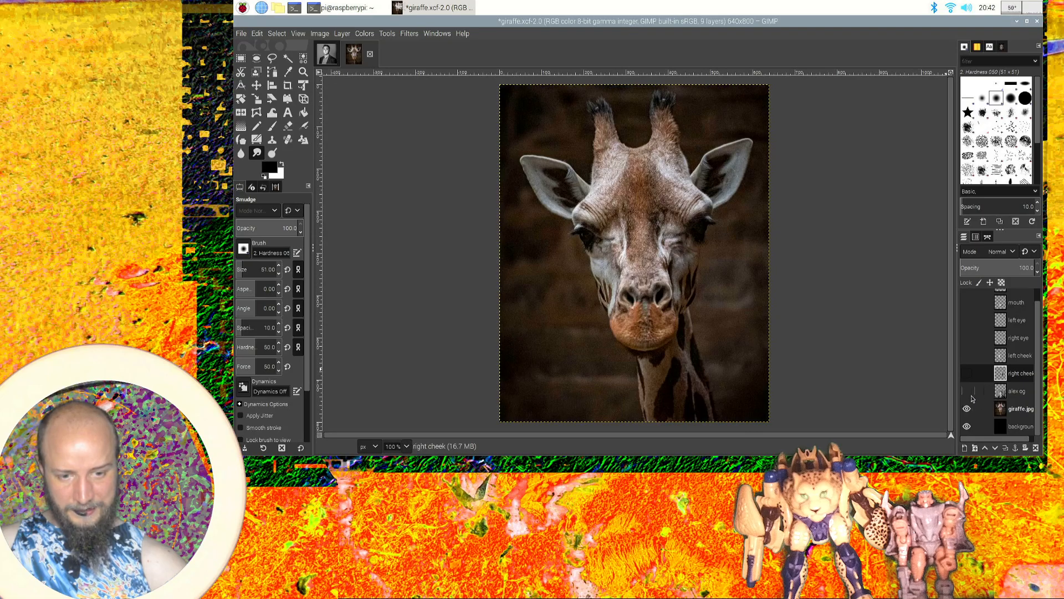
{"action": "left_click", "coordinate": [966, 391]}
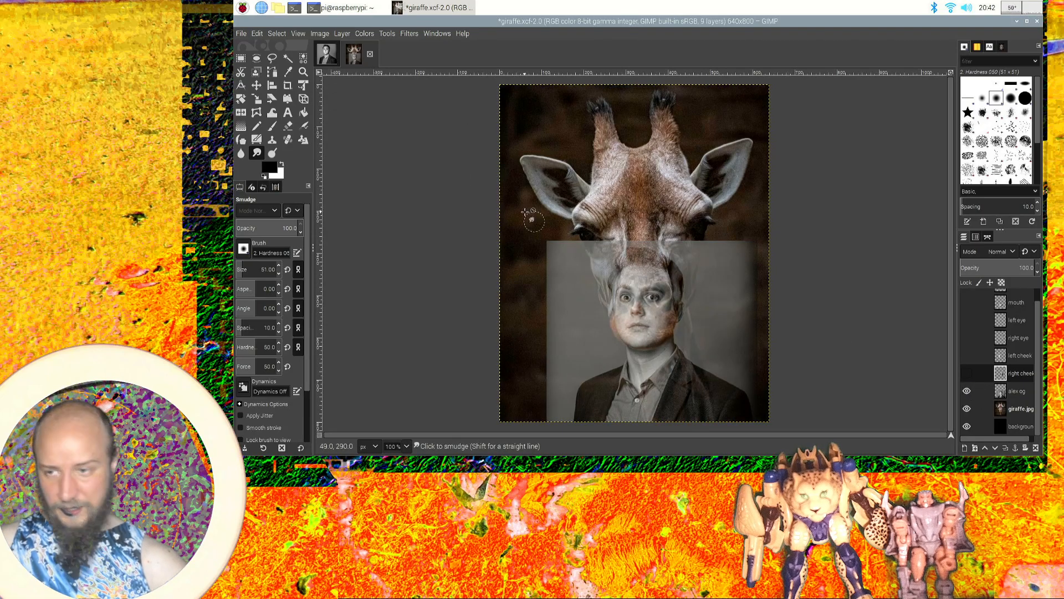
{"action": "left_click", "coordinate": [271, 58]}
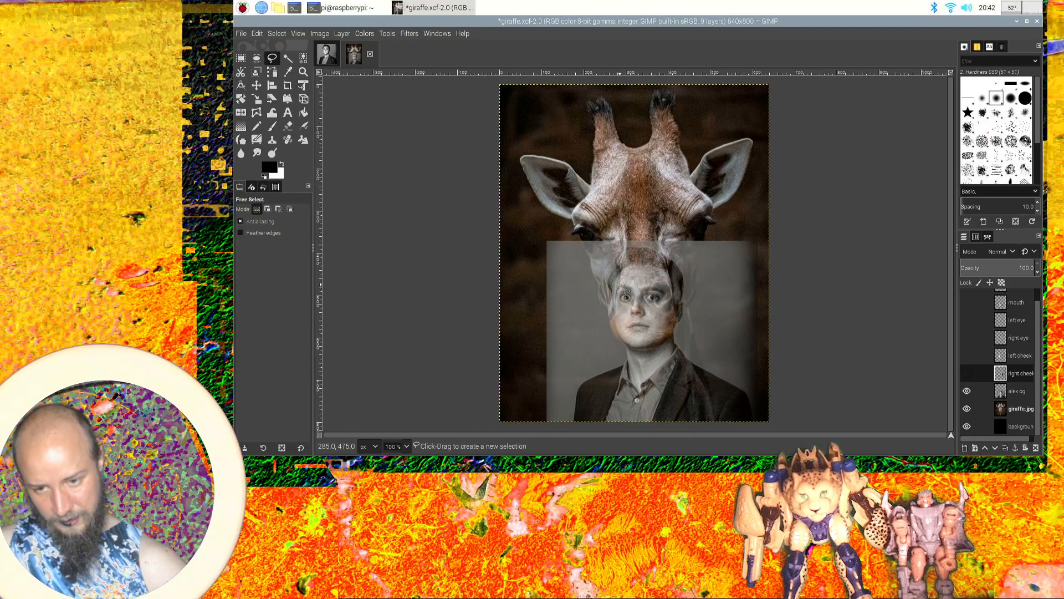
{"action": "left_click", "coordinate": [1030, 395]}
{"action": "left_click_drag", "start_coordinate": [997, 267], "coordinate": [248, 273]}
{"action": "left_click_drag", "start_coordinate": [1011, 270], "coordinate": [1015, 270]}
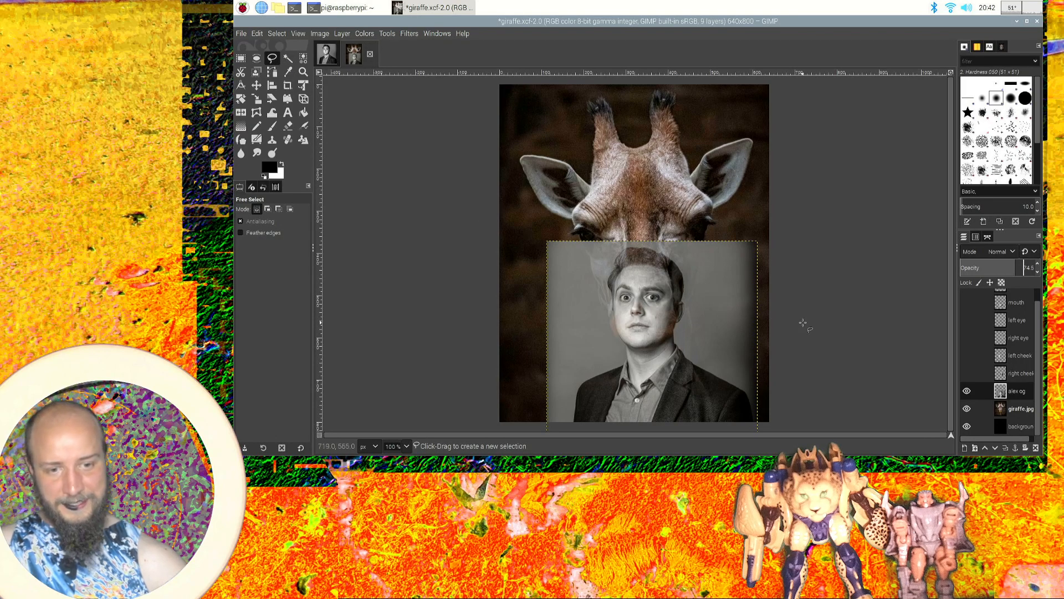
Outline the man's forehead in the portrait with a closed Free Select polygon, from just above the eyebrows up to the hairline.
{"action": "left_click", "coordinate": [617, 286]}
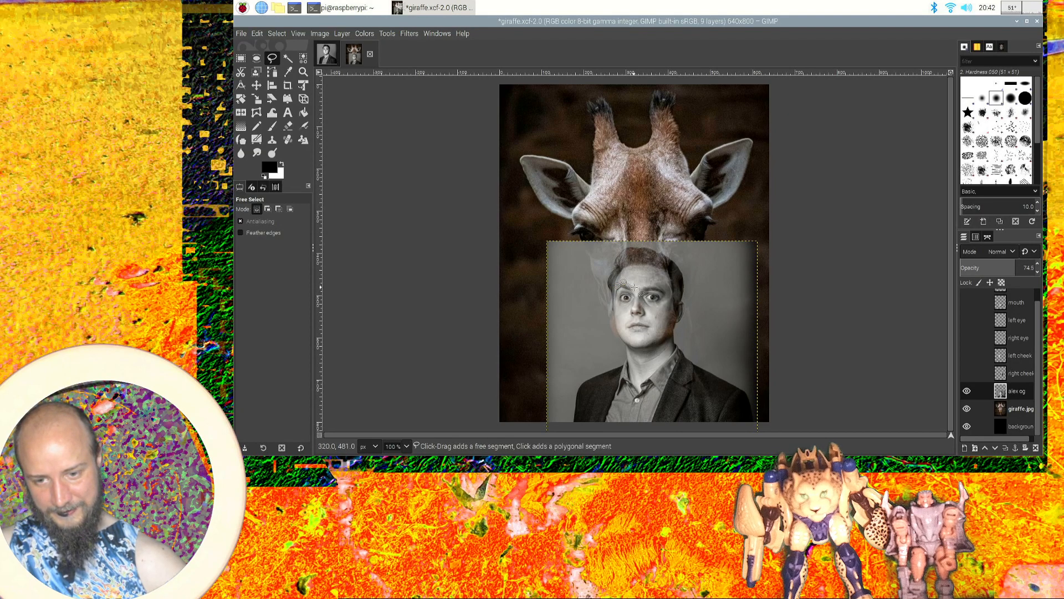
{"action": "left_click", "coordinate": [638, 288]}
{"action": "left_click", "coordinate": [640, 287]}
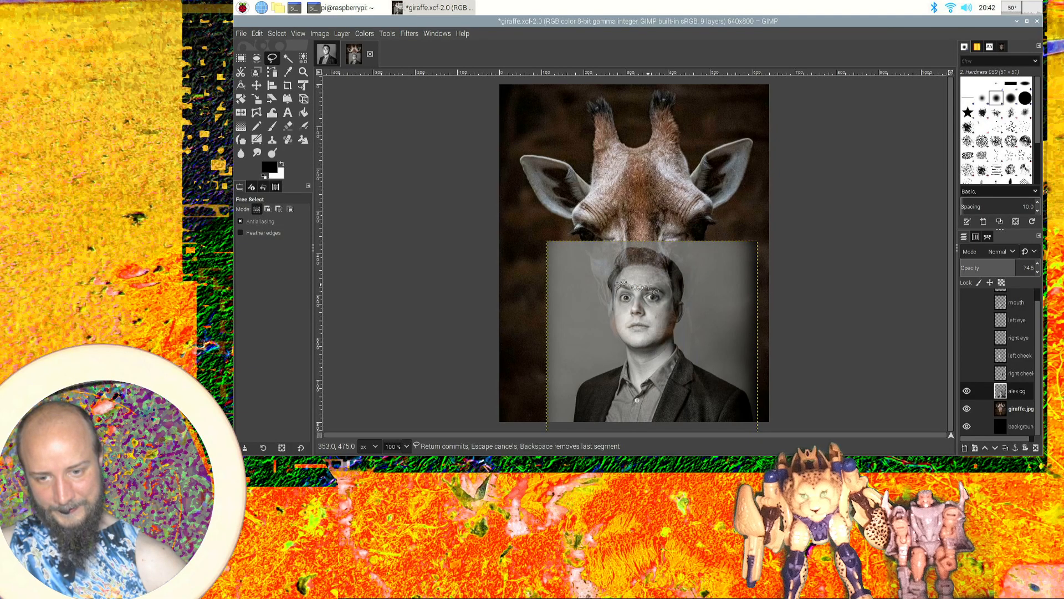
{"action": "left_click", "coordinate": [648, 285]}
{"action": "left_click", "coordinate": [657, 285]}
{"action": "left_click", "coordinate": [665, 289]}
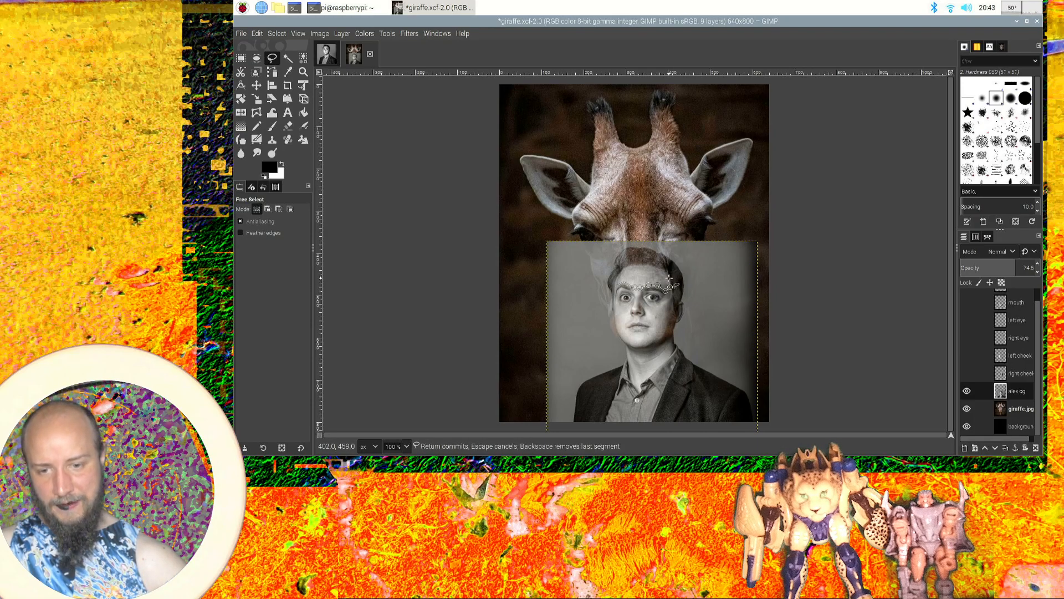
{"action": "left_click", "coordinate": [668, 276]}
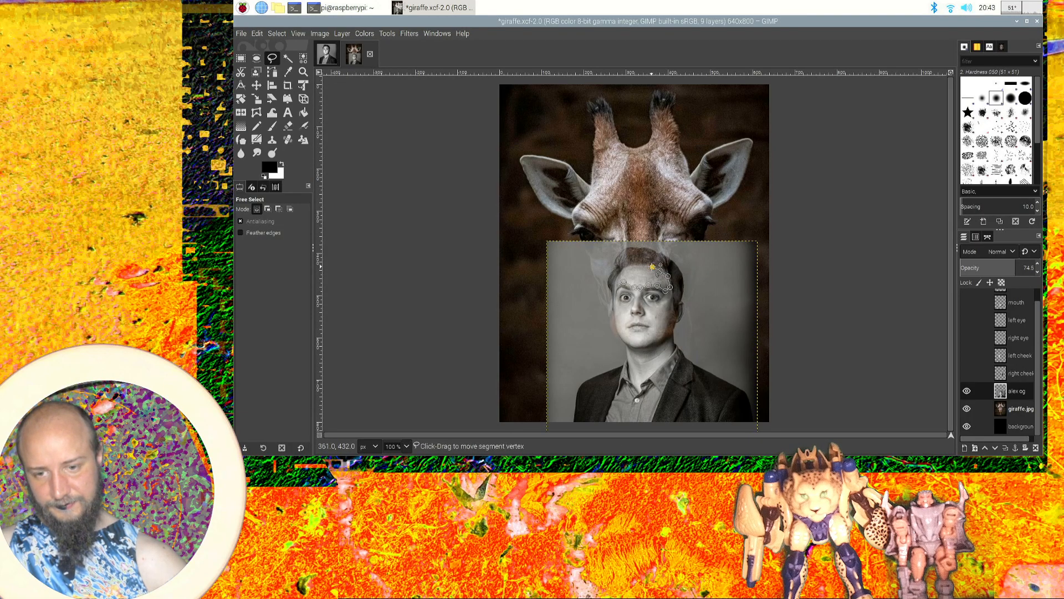
{"action": "left_click", "coordinate": [640, 265]}
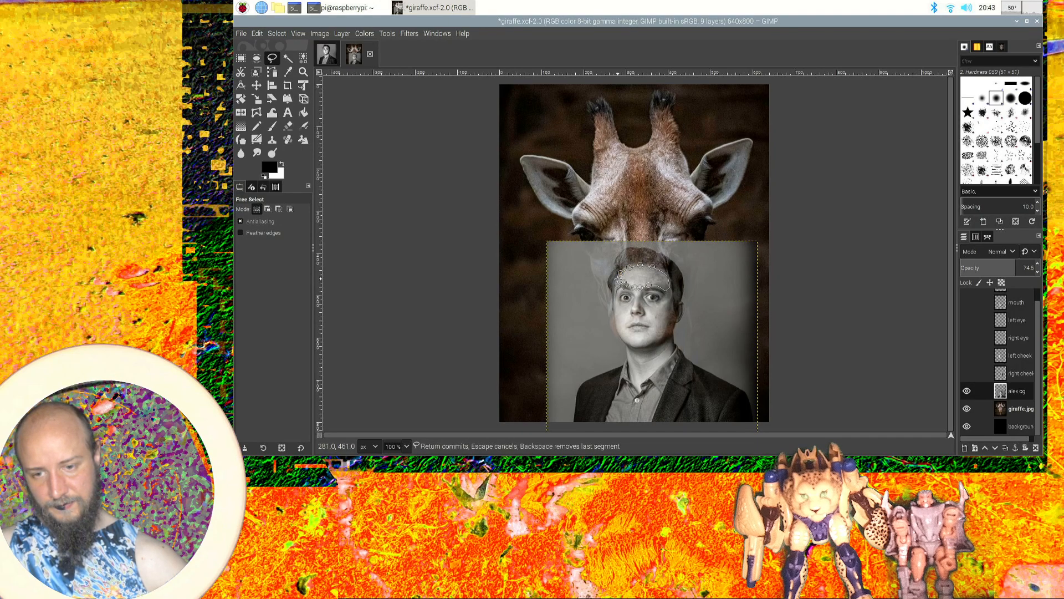
{"action": "left_click", "coordinate": [622, 277]}
{"action": "key", "text": "Return"}
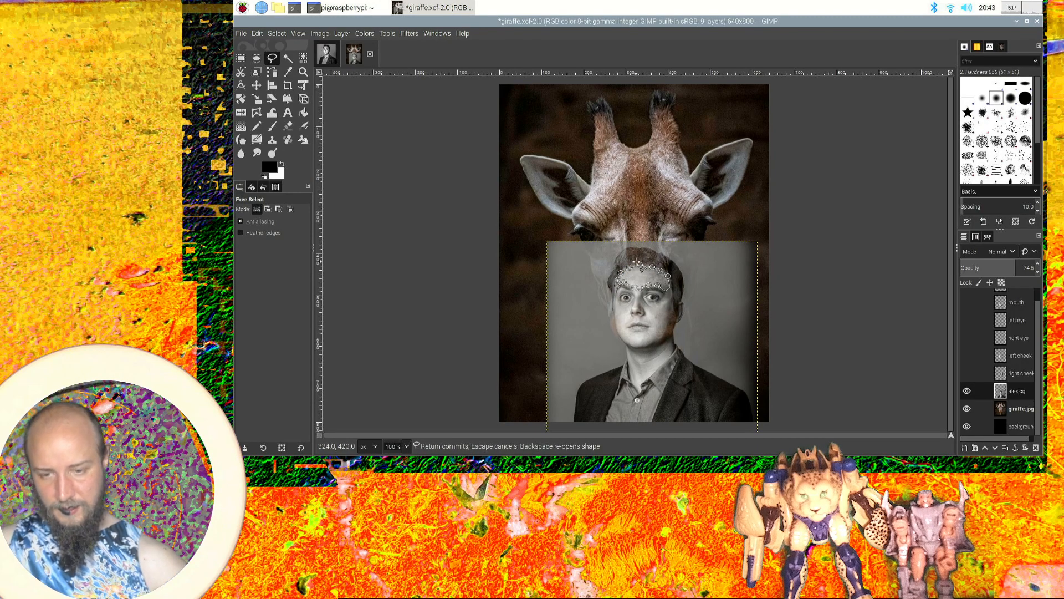
Copy the selected forehead from the portrait, paste it, and convert the floating selection to a new layer.
{"action": "key", "text": "ctrl"}
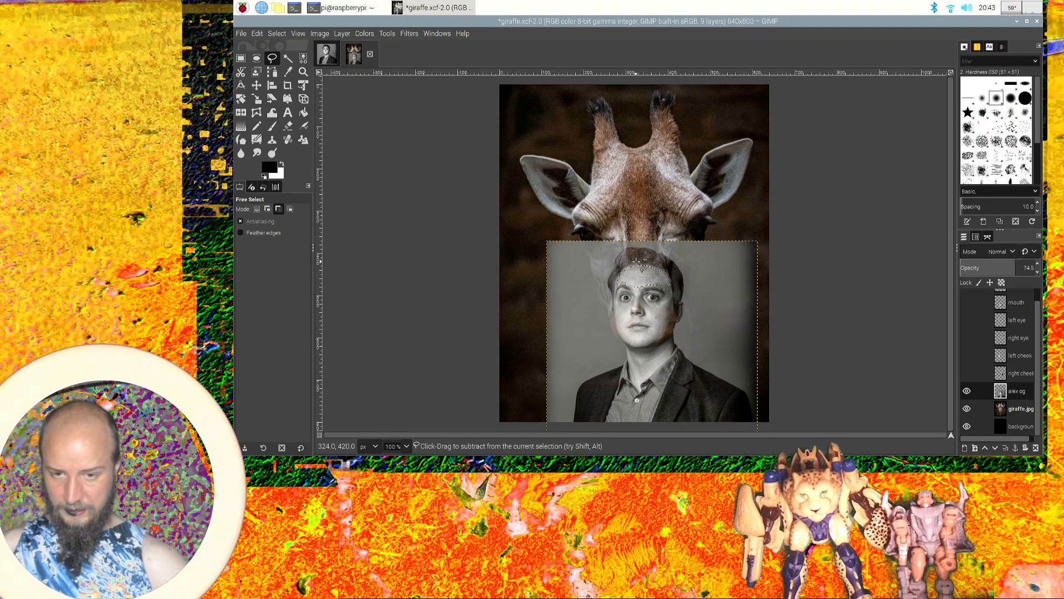
{"action": "key", "text": "ctrl+c"}
{"action": "key", "text": "ctrl+v"}
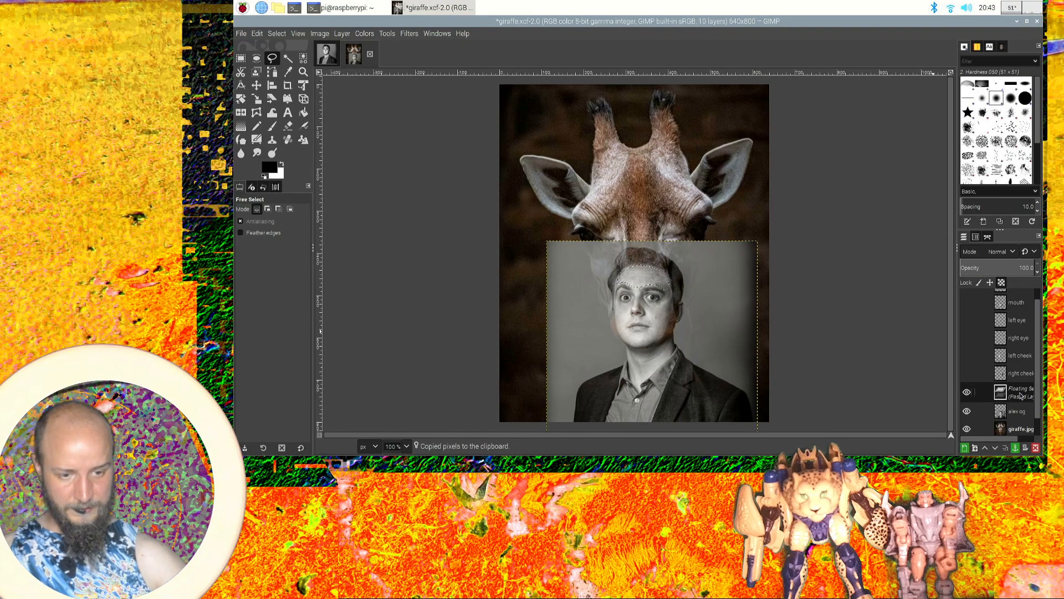
{"action": "right_click", "coordinate": [1023, 395]}
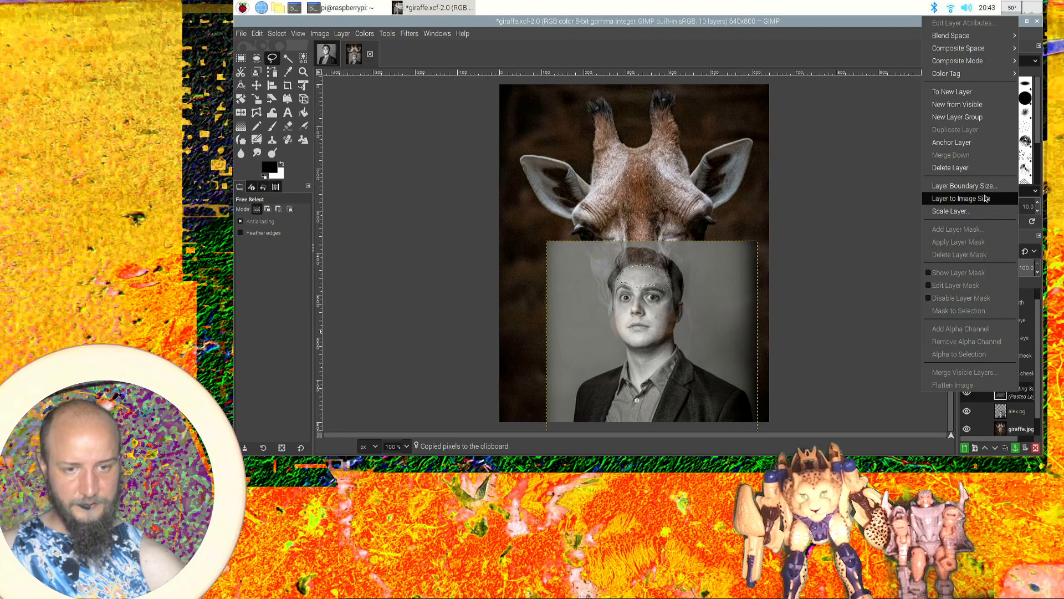
{"action": "left_click", "coordinate": [861, 205]}
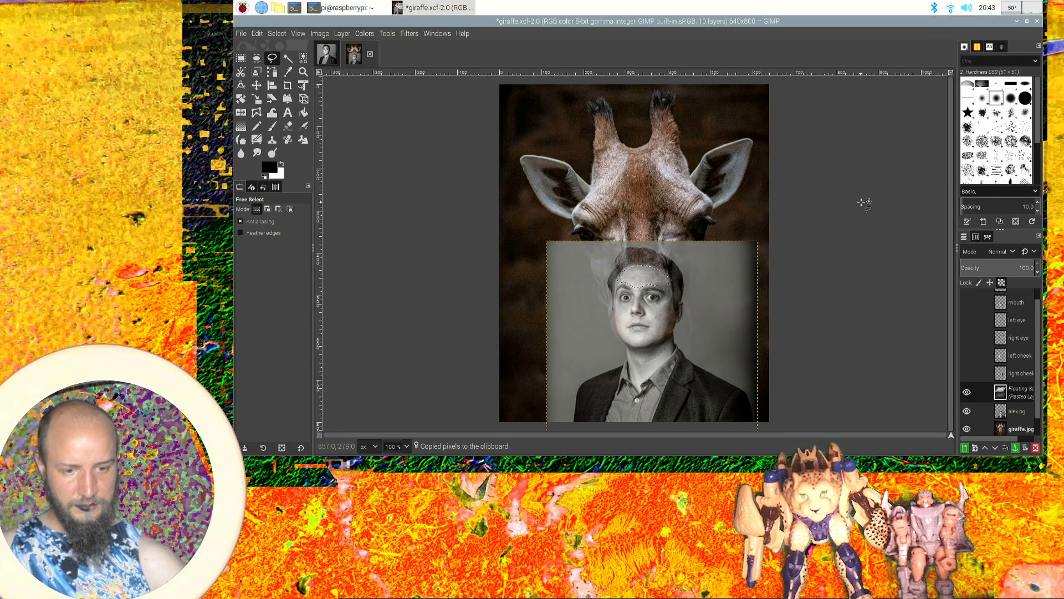
{"action": "right_click", "coordinate": [1032, 395]}
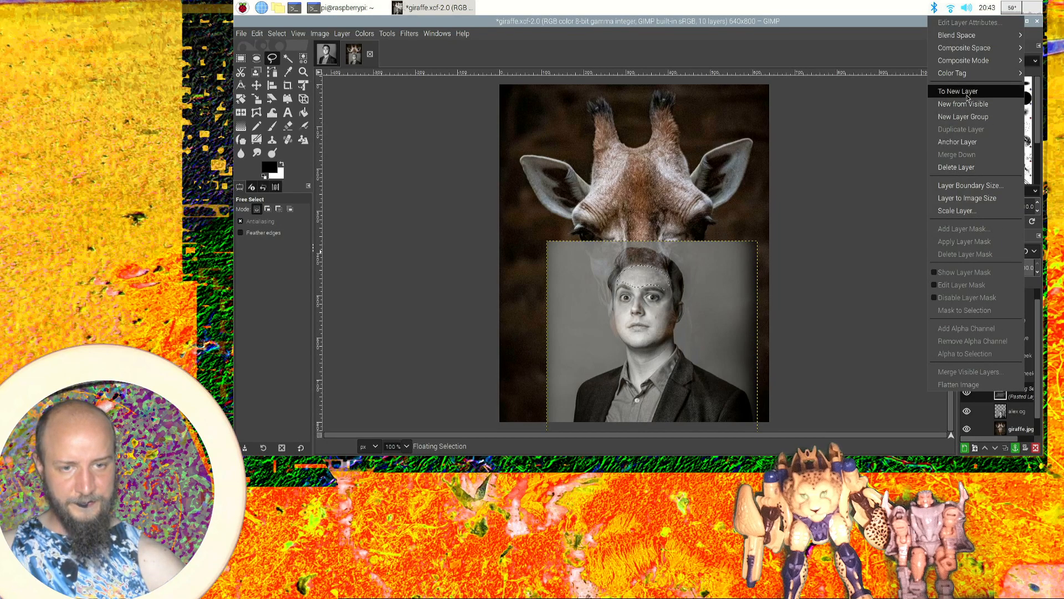
{"action": "left_click", "coordinate": [961, 91]}
Rename the pasted layer as forehead.
{"action": "double_click", "coordinate": [1020, 391]}
{"action": "type", "text": "forhead"}
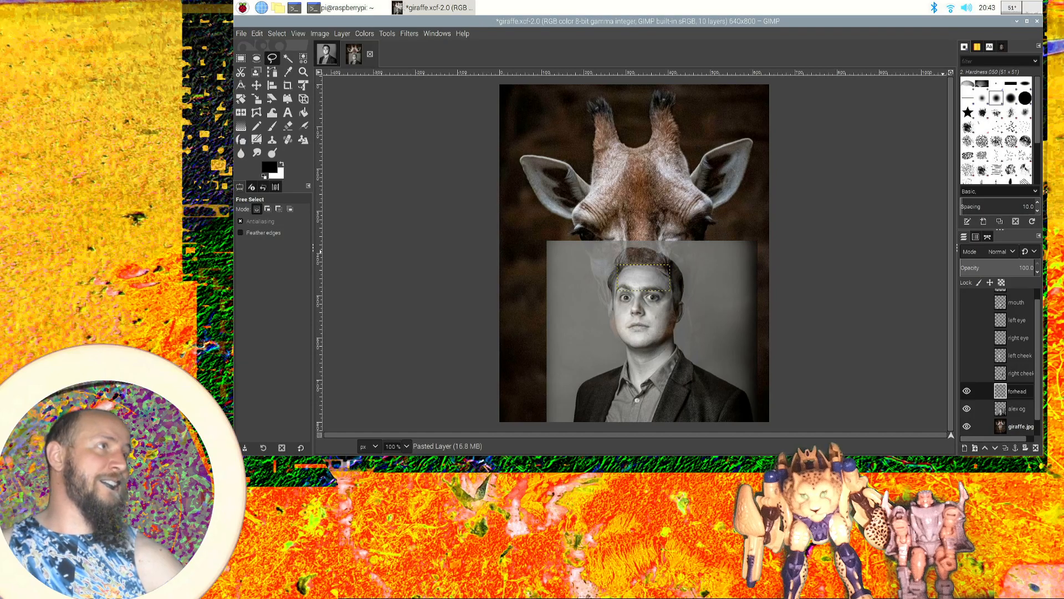
{"action": "key", "text": "Return"}
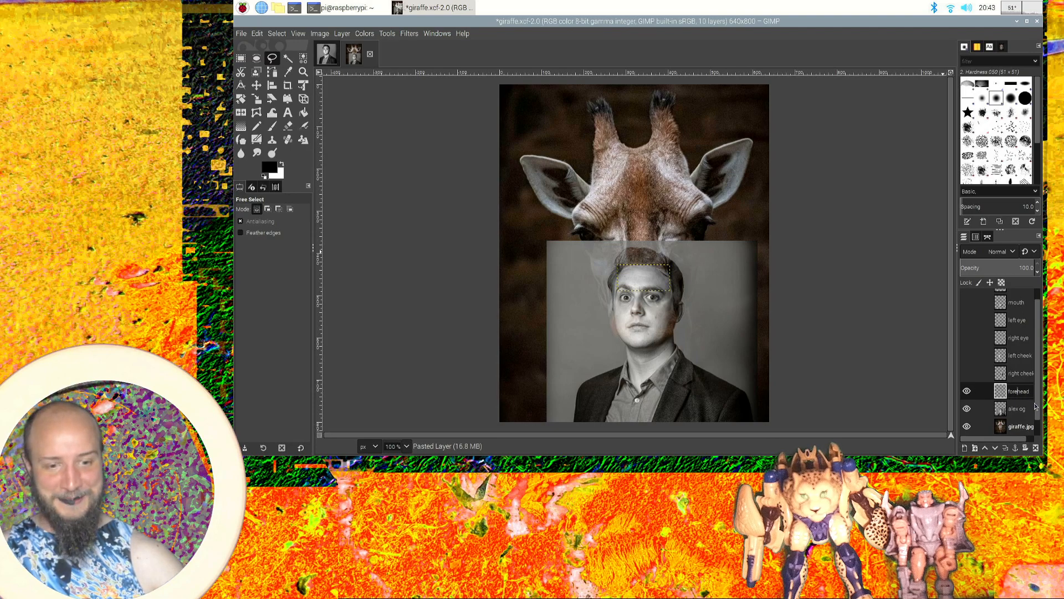
{"action": "key", "text": "Return"}
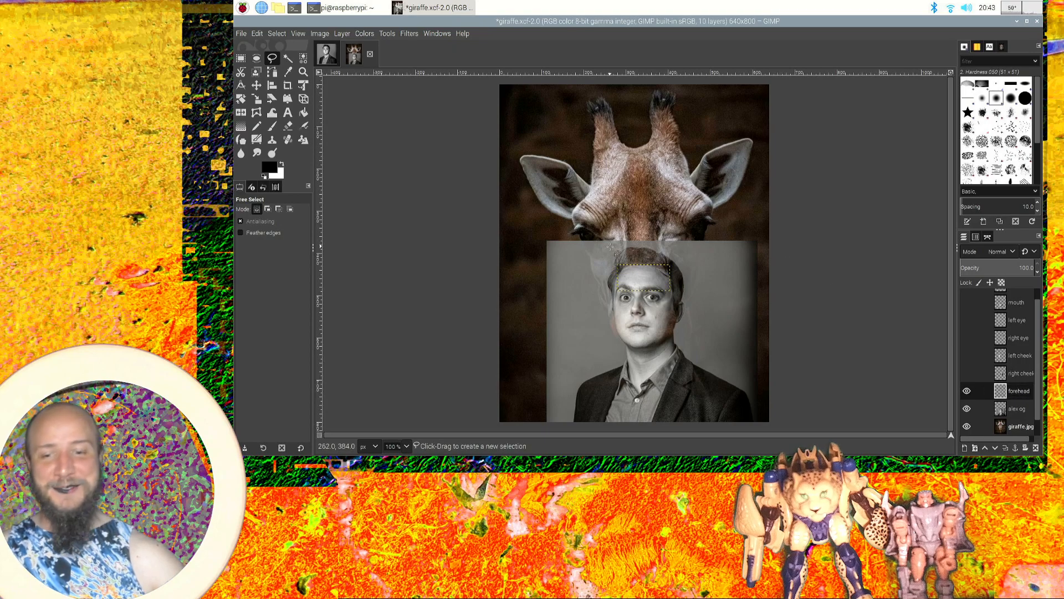
Move the forehead patch up onto the giraffe's forehead and hide the man's portrait layer.
{"action": "left_click", "coordinate": [256, 85]}
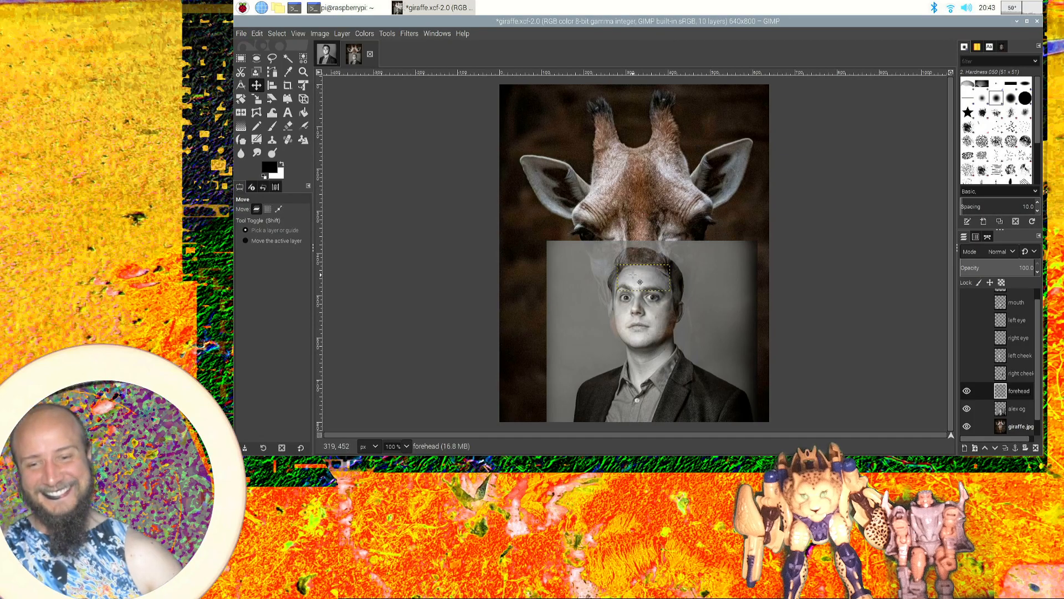
{"action": "left_click_drag", "start_coordinate": [648, 284], "coordinate": [642, 176]}
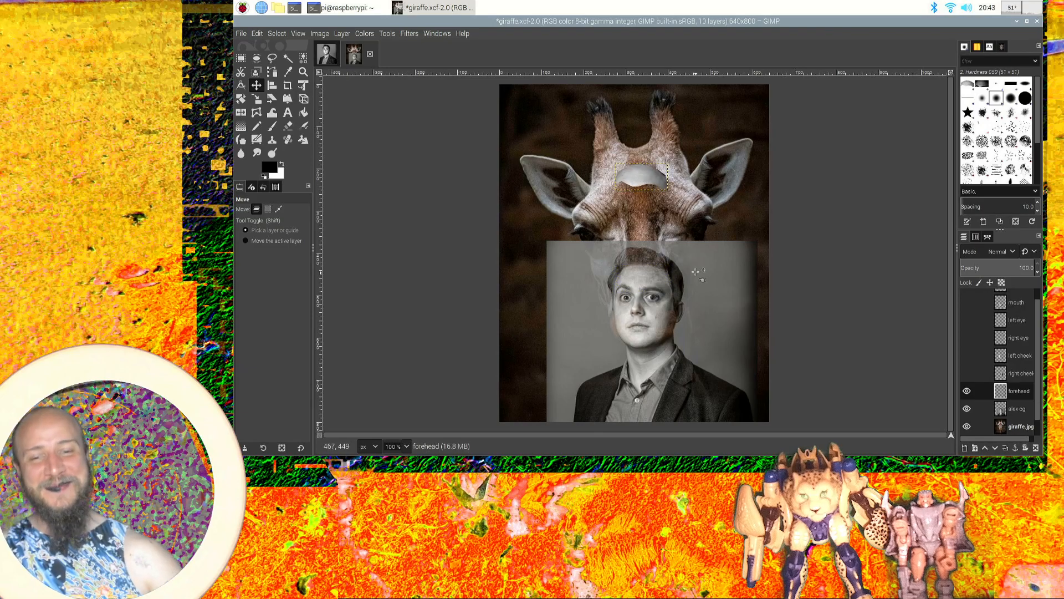
{"action": "left_click", "coordinate": [966, 409]}
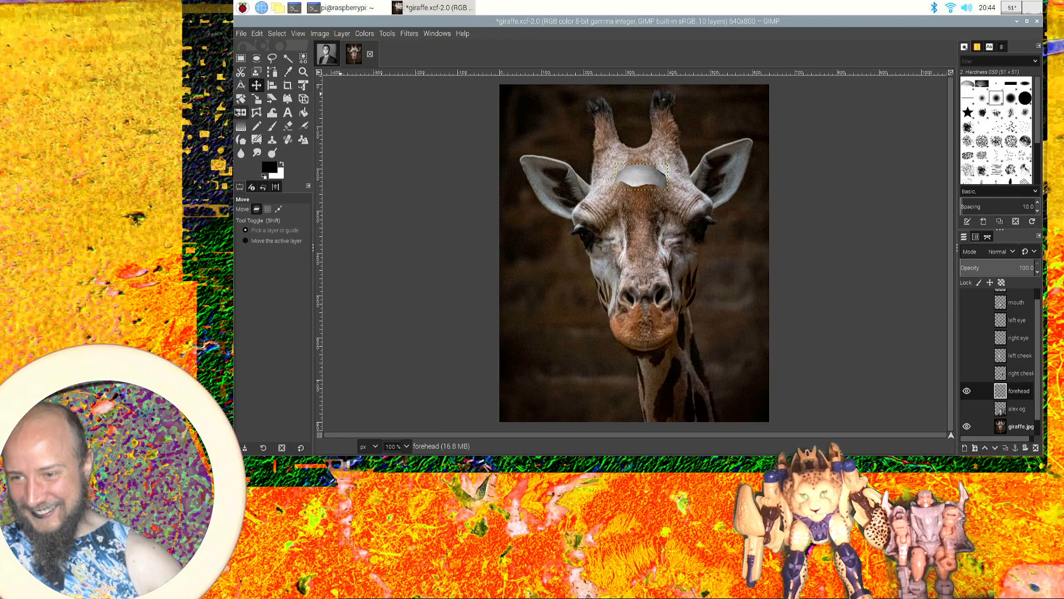
Scale the forehead patch to 258 × 203 px to cover the giraffe's brow, and expand the layer to the image size.
{"action": "left_click", "coordinate": [256, 99]}
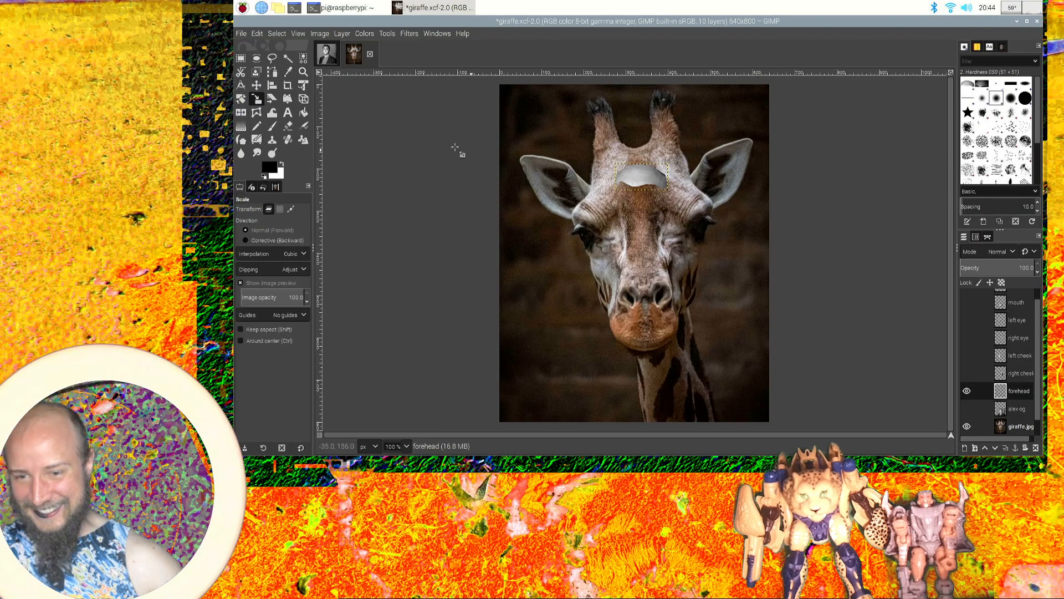
{"action": "left_click", "coordinate": [647, 176]}
{"action": "left_click_drag", "start_coordinate": [670, 191], "coordinate": [707, 226]}
{"action": "left_click_drag", "start_coordinate": [616, 196], "coordinate": [588, 205]}
{"action": "left_click_drag", "start_coordinate": [646, 165], "coordinate": [650, 145]}
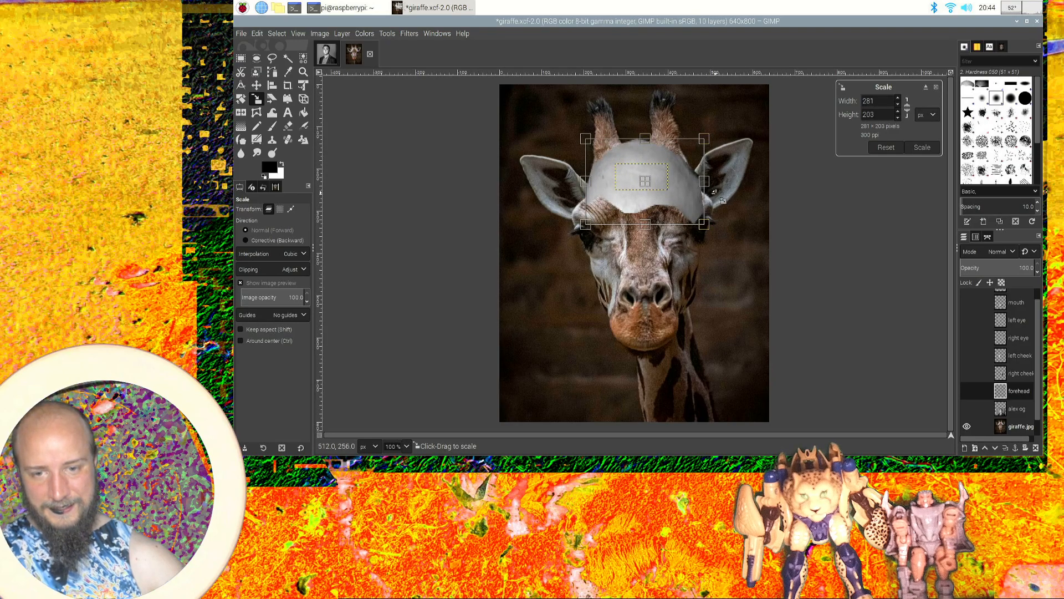
{"action": "left_click_drag", "start_coordinate": [707, 183], "coordinate": [701, 183]}
{"action": "left_click_drag", "start_coordinate": [587, 182], "coordinate": [592, 182]}
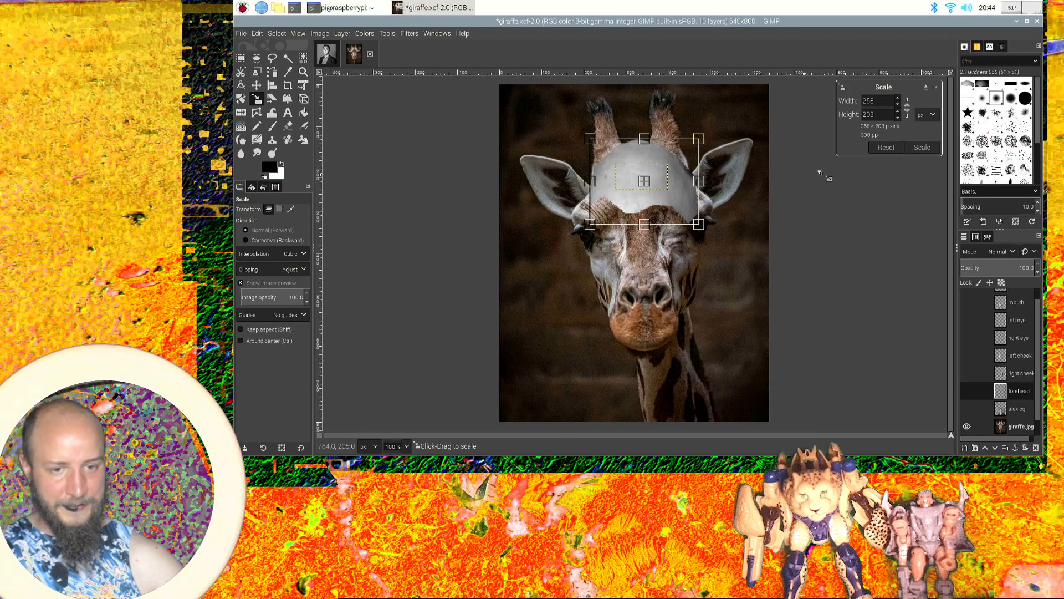
{"action": "left_click", "coordinate": [921, 148]}
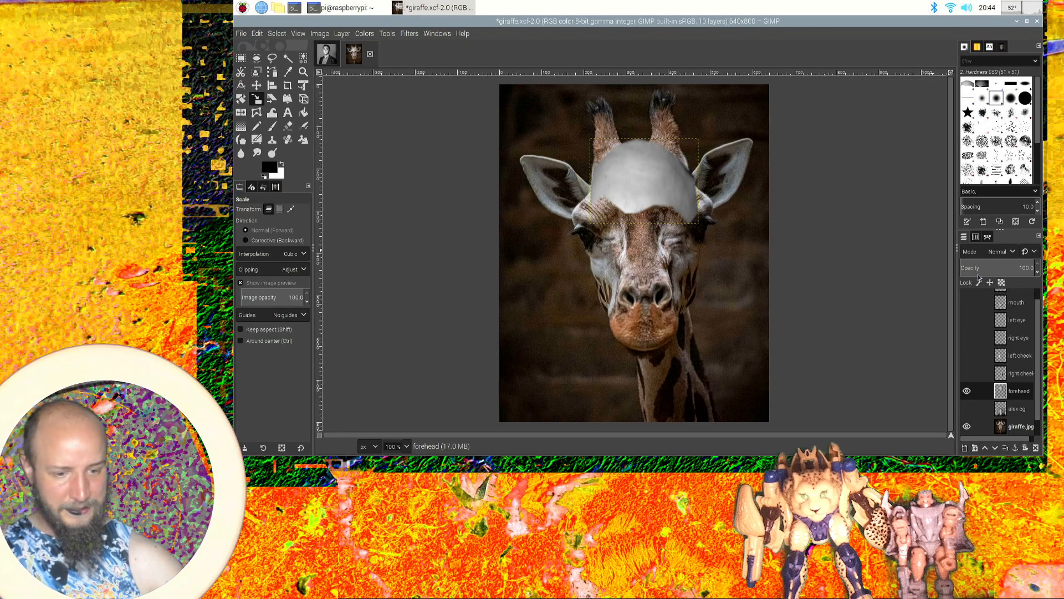
{"action": "right_click", "coordinate": [1017, 393]}
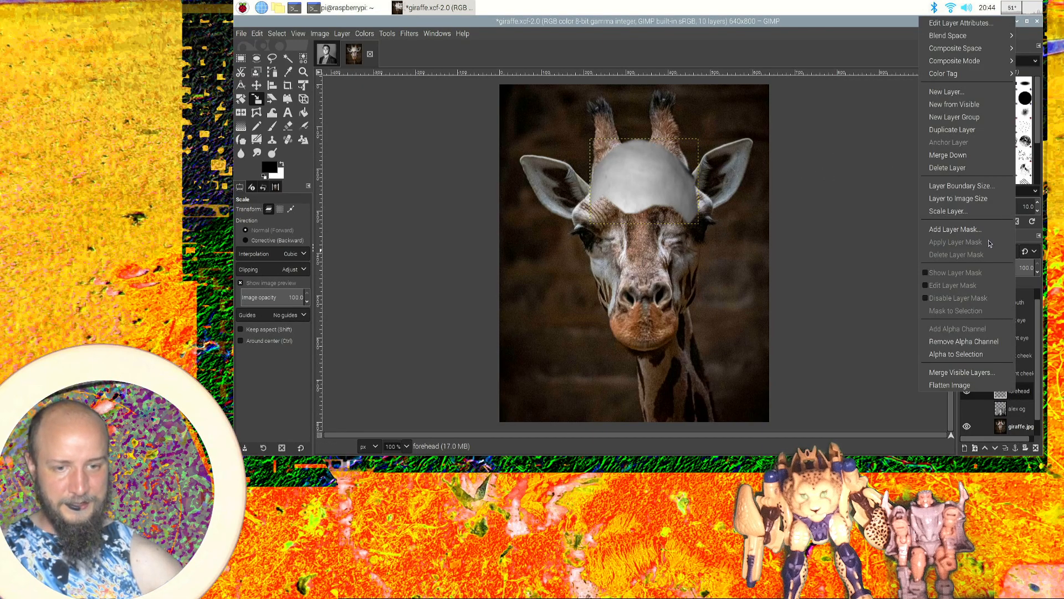
{"action": "left_click", "coordinate": [980, 199]}
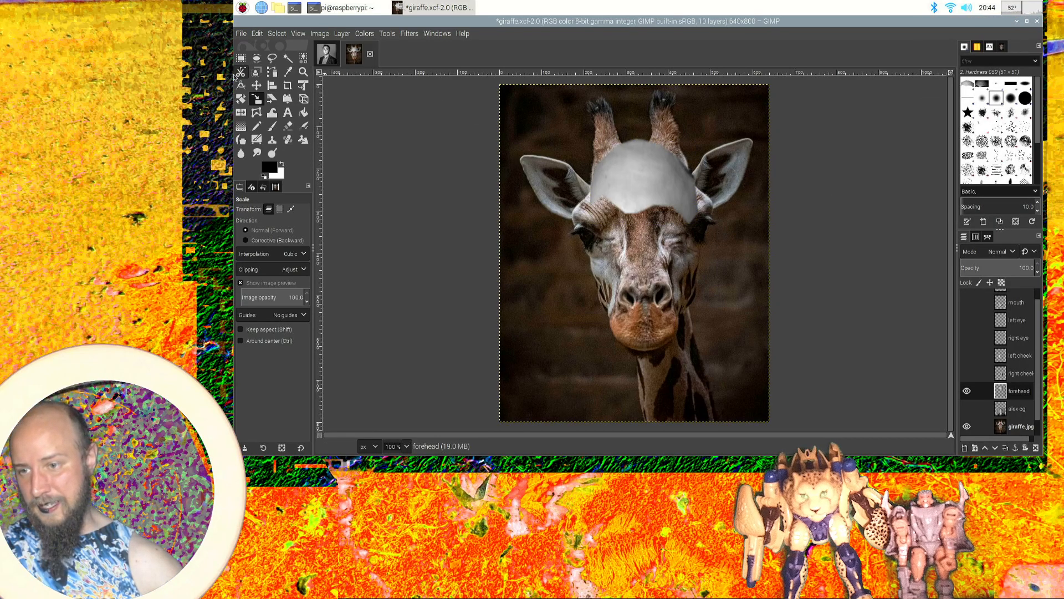
Smudge the forehead patch down between the giraffe's eyes and outward along its side edges to blend it into the head.
{"action": "left_click", "coordinate": [256, 153]}
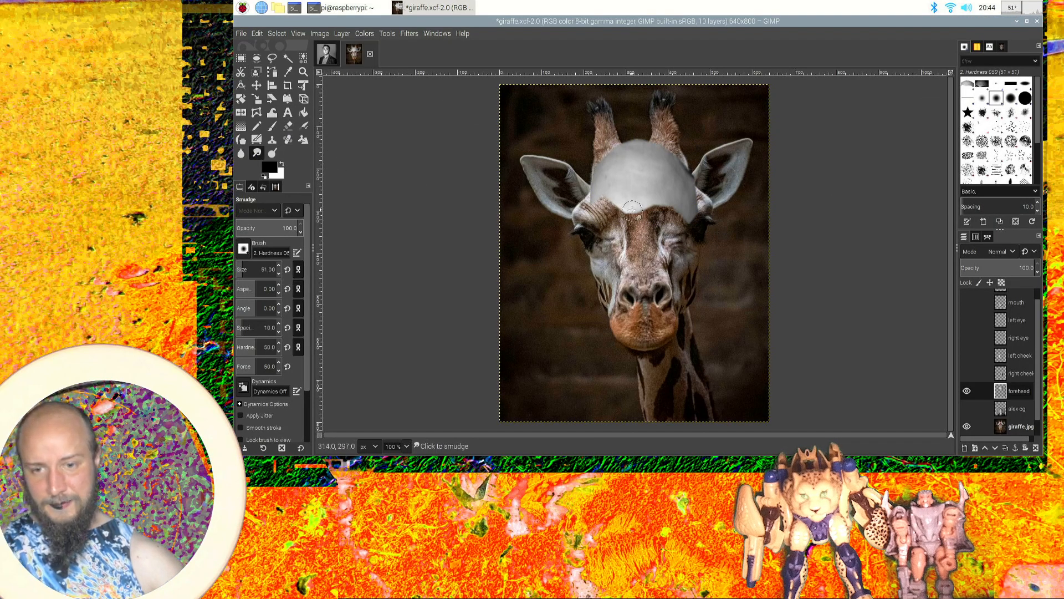
{"action": "mouse_move", "coordinate": [632, 194]}
{"action": "left_mouse_down"}
{"action": "mouse_move", "coordinate": [639, 229]}
{"action": "mouse_move", "coordinate": [642, 198]}
{"action": "mouse_move", "coordinate": [643, 232]}
{"action": "mouse_move", "coordinate": [655, 183]}
{"action": "mouse_move", "coordinate": [650, 237]}
{"action": "left_mouse_up"}
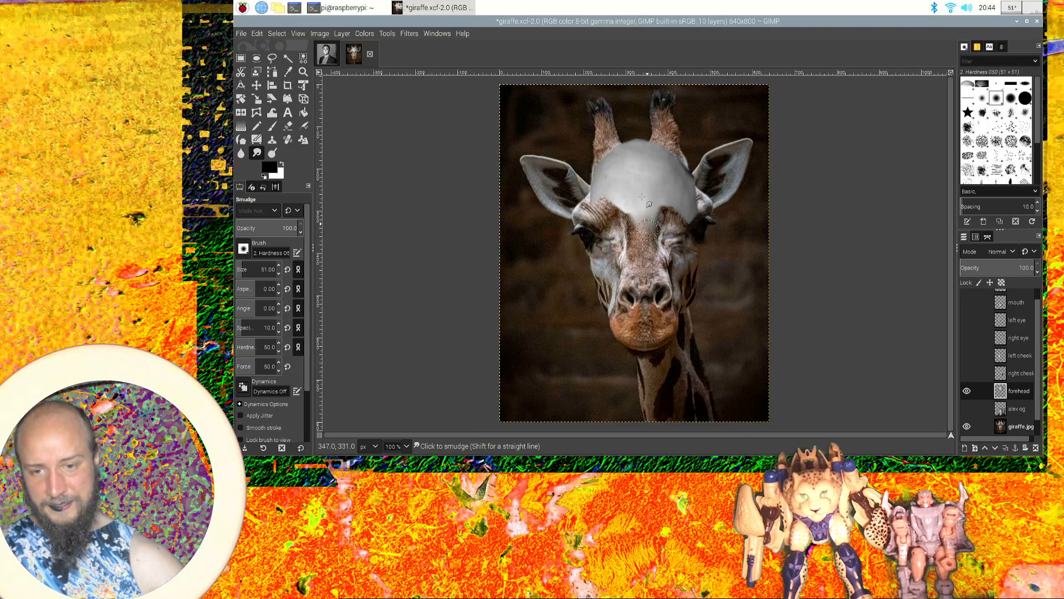
{"action": "left_click_drag", "start_coordinate": [629, 176], "coordinate": [644, 271]}
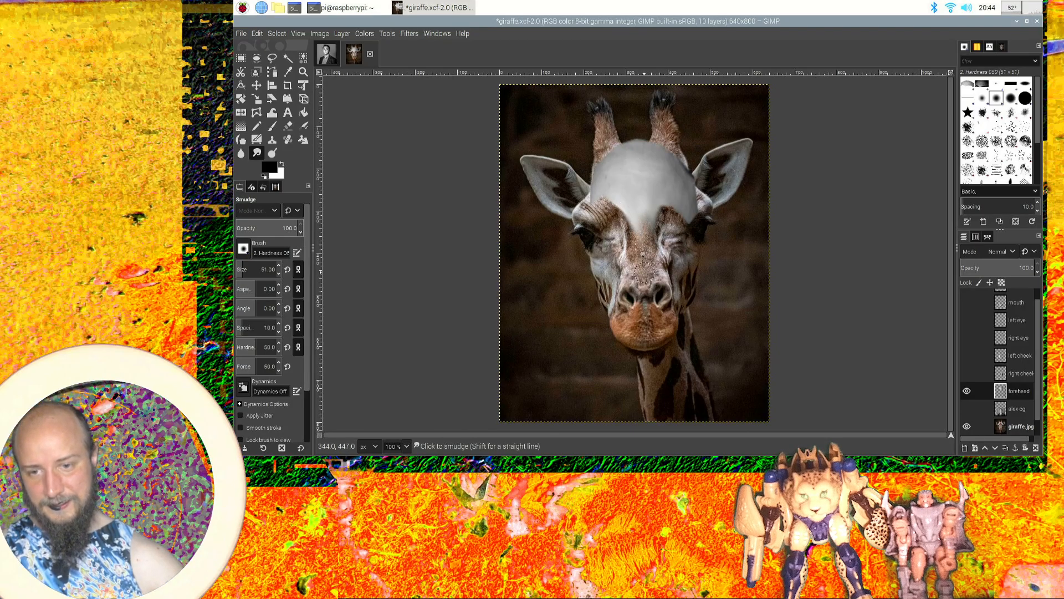
{"action": "mouse_move", "coordinate": [608, 183]}
{"action": "left_mouse_down"}
{"action": "mouse_move", "coordinate": [590, 206]}
{"action": "mouse_move", "coordinate": [606, 187]}
{"action": "mouse_move", "coordinate": [581, 209]}
{"action": "mouse_move", "coordinate": [612, 188]}
{"action": "mouse_move", "coordinate": [596, 212]}
{"action": "mouse_move", "coordinate": [613, 192]}
{"action": "mouse_move", "coordinate": [603, 218]}
{"action": "mouse_move", "coordinate": [622, 198]}
{"action": "mouse_move", "coordinate": [607, 222]}
{"action": "mouse_move", "coordinate": [598, 221]}
{"action": "left_mouse_up"}
{"action": "mouse_move", "coordinate": [693, 217]}
{"action": "left_mouse_down"}
{"action": "mouse_move", "coordinate": [667, 219]}
{"action": "mouse_move", "coordinate": [666, 206]}
{"action": "mouse_move", "coordinate": [688, 218]}
{"action": "mouse_move", "coordinate": [683, 192]}
{"action": "mouse_move", "coordinate": [705, 203]}
{"action": "mouse_move", "coordinate": [691, 186]}
{"action": "mouse_move", "coordinate": [709, 201]}
{"action": "mouse_move", "coordinate": [693, 188]}
{"action": "mouse_move", "coordinate": [709, 205]}
{"action": "mouse_move", "coordinate": [687, 197]}
{"action": "mouse_move", "coordinate": [704, 212]}
{"action": "mouse_move", "coordinate": [690, 184]}
{"action": "mouse_move", "coordinate": [717, 201]}
{"action": "mouse_move", "coordinate": [671, 159]}
{"action": "mouse_move", "coordinate": [693, 167]}
{"action": "mouse_move", "coordinate": [632, 138]}
{"action": "mouse_move", "coordinate": [627, 150]}
{"action": "mouse_move", "coordinate": [604, 145]}
{"action": "mouse_move", "coordinate": [628, 154]}
{"action": "mouse_move", "coordinate": [609, 140]}
{"action": "mouse_move", "coordinate": [606, 159]}
{"action": "mouse_move", "coordinate": [599, 147]}
{"action": "mouse_move", "coordinate": [600, 167]}
{"action": "mouse_move", "coordinate": [662, 141]}
{"action": "mouse_move", "coordinate": [683, 148]}
{"action": "left_mouse_up"}
{"action": "left_click_drag", "start_coordinate": [610, 200], "coordinate": [605, 224]}
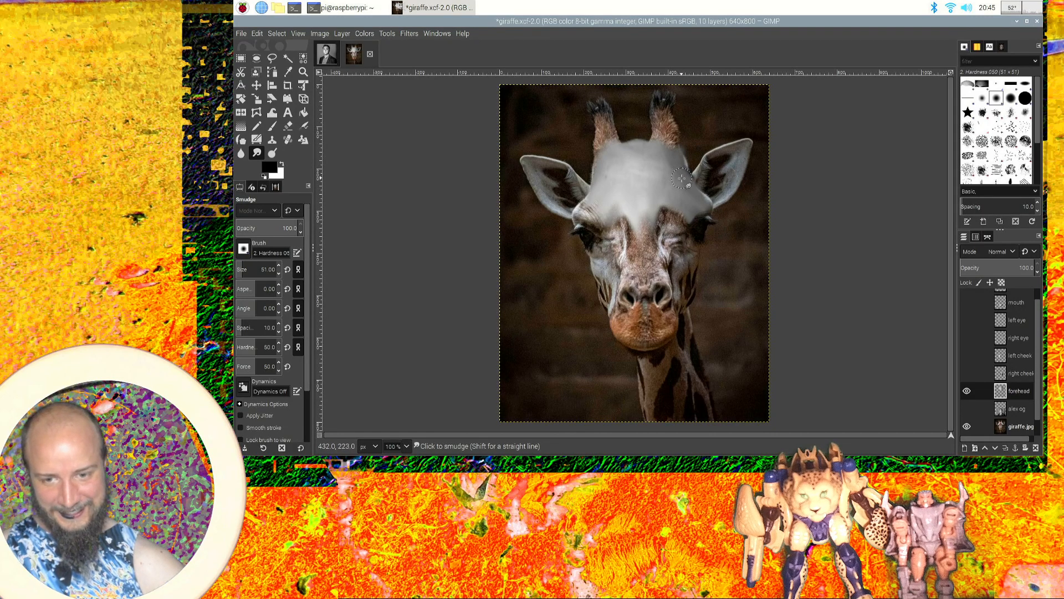
{"action": "mouse_move", "coordinate": [666, 206]}
{"action": "left_mouse_down"}
{"action": "mouse_move", "coordinate": [664, 217]}
{"action": "mouse_move", "coordinate": [674, 210]}
{"action": "left_mouse_up"}
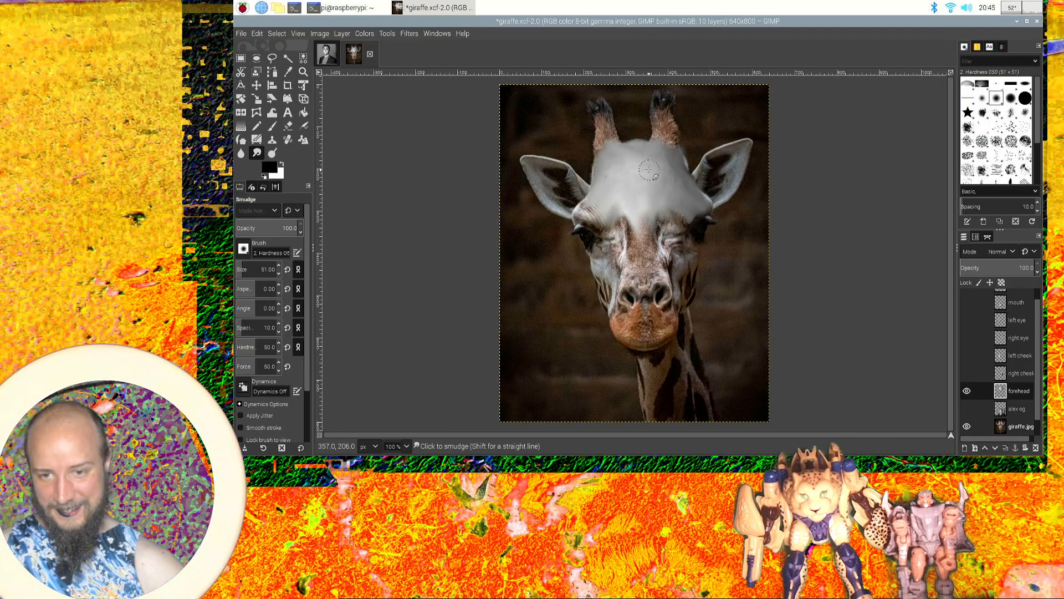
{"action": "left_click_drag", "start_coordinate": [604, 206], "coordinate": [585, 205]}
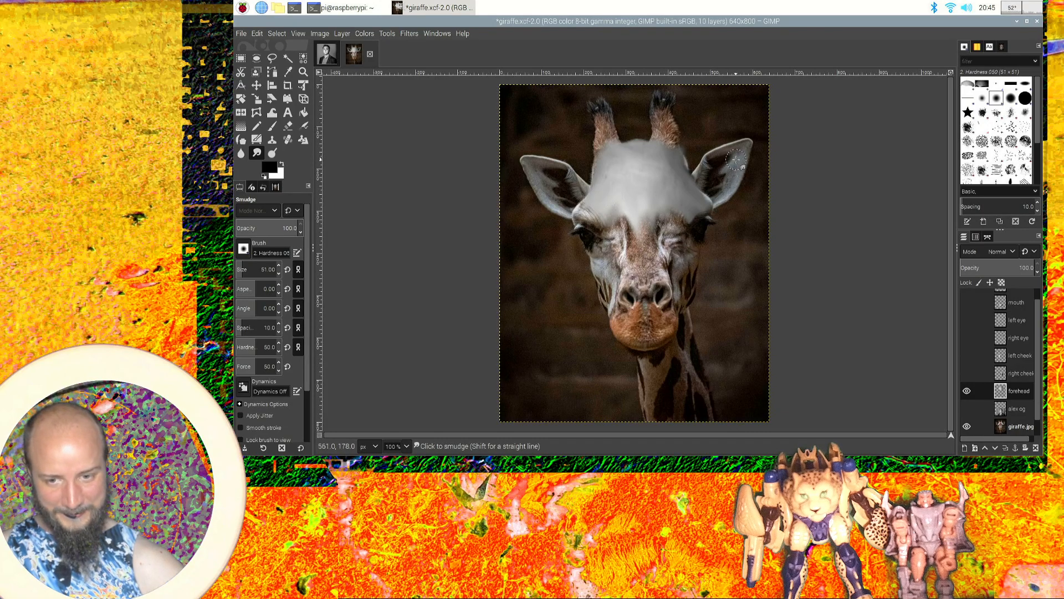
{"action": "left_click_drag", "start_coordinate": [676, 208], "coordinate": [687, 204]}
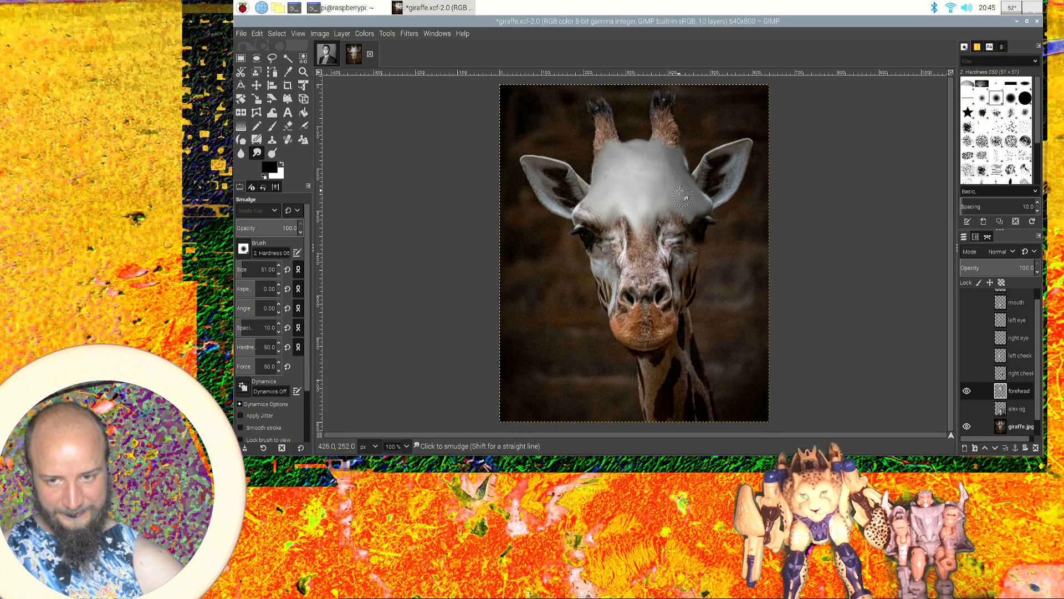
{"action": "left_click_drag", "start_coordinate": [677, 161], "coordinate": [688, 165]}
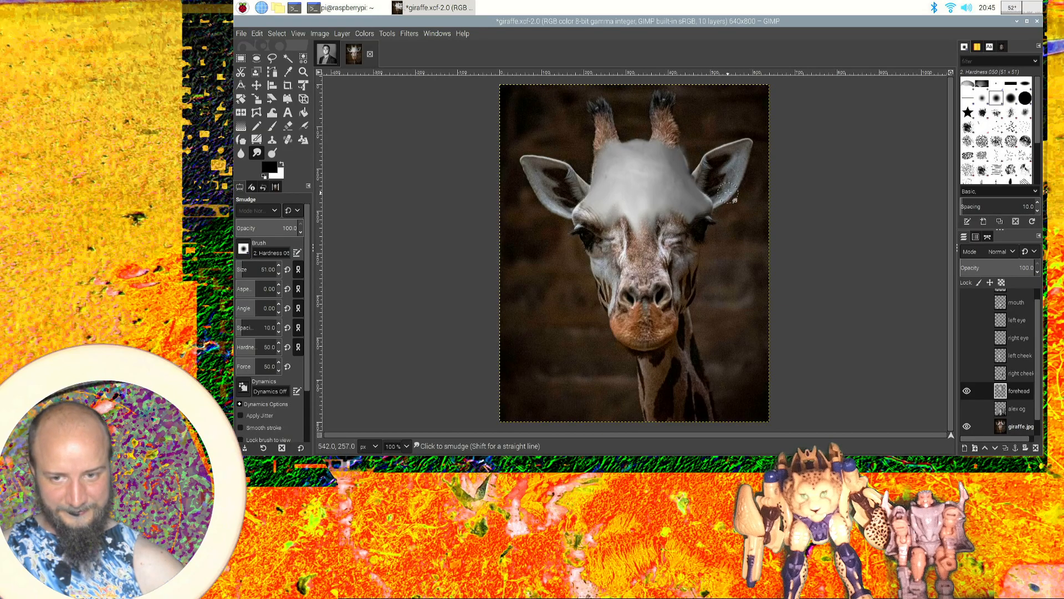
Hide the forehead layer, show the man's portrait layer again, and switch to the Fuzzy Select tool.
{"action": "left_click", "coordinate": [967, 392]}
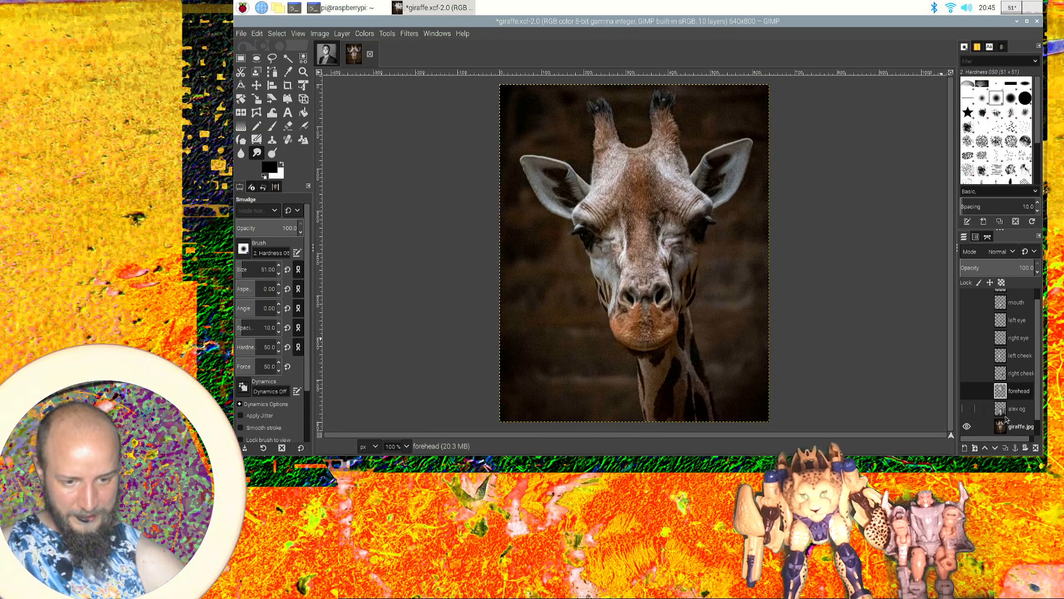
{"action": "left_click", "coordinate": [967, 410]}
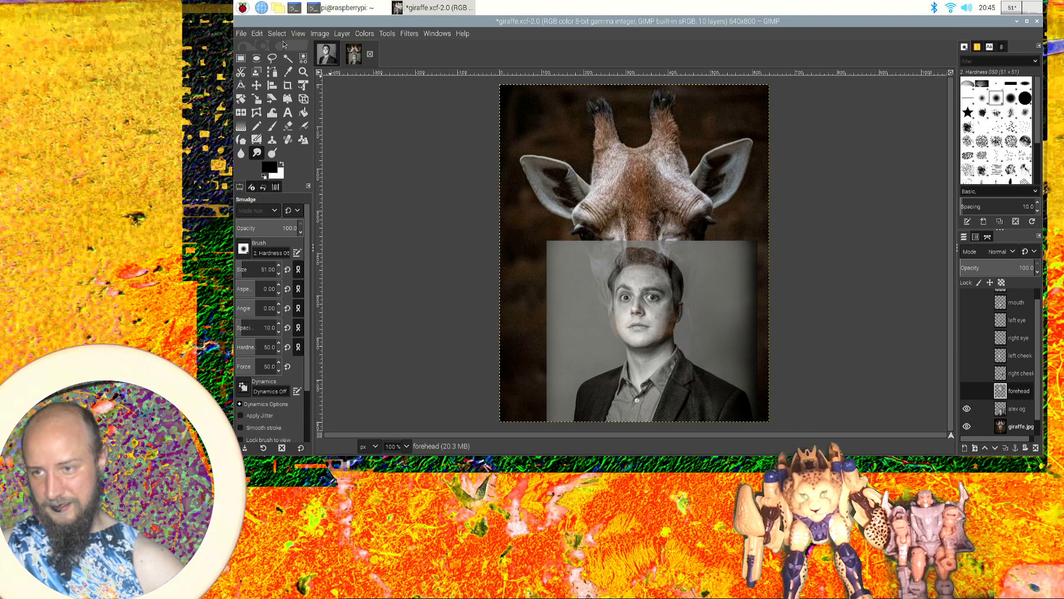
{"action": "left_click", "coordinate": [271, 58]}
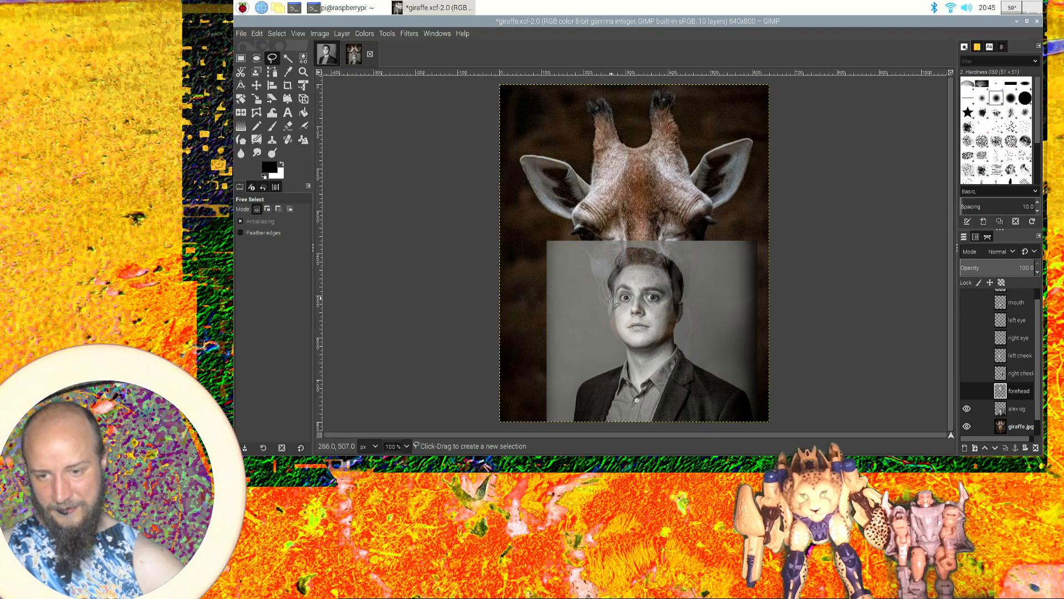
{"action": "left_click", "coordinate": [288, 58]}
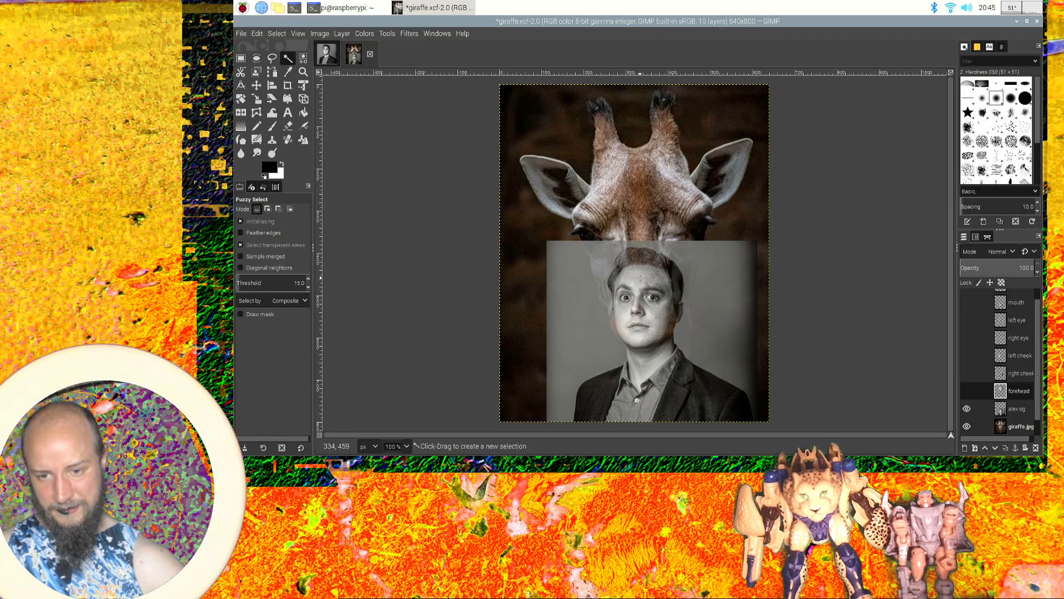
Fuzzy-select the man's hair on the portrait photo's layer.
{"action": "left_click", "coordinate": [639, 255]}
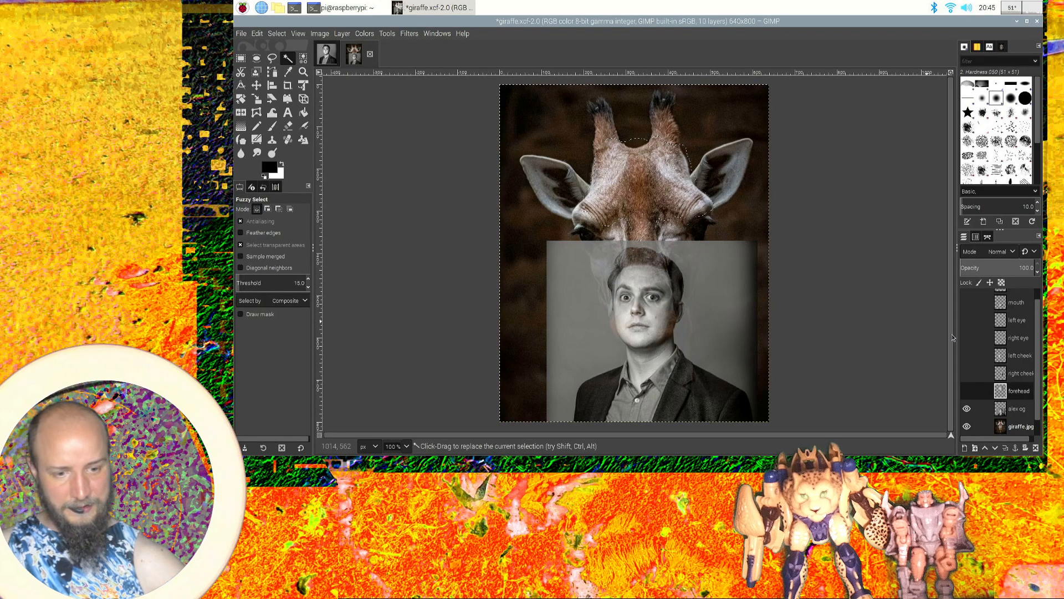
{"action": "left_click", "coordinate": [1016, 408]}
{"action": "left_click_drag", "start_coordinate": [637, 258], "coordinate": [652, 257]}
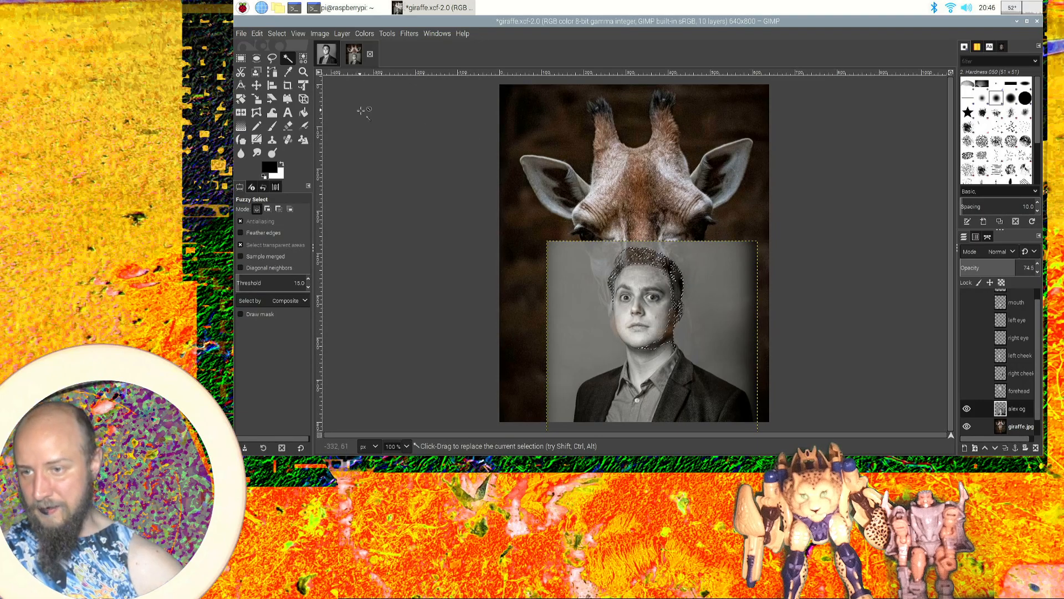
Subtract the jaw, chin and neck area from the hair selection with a Free Select polygon.
{"action": "left_click", "coordinate": [272, 57]}
{"action": "key", "text": "ctrl"}
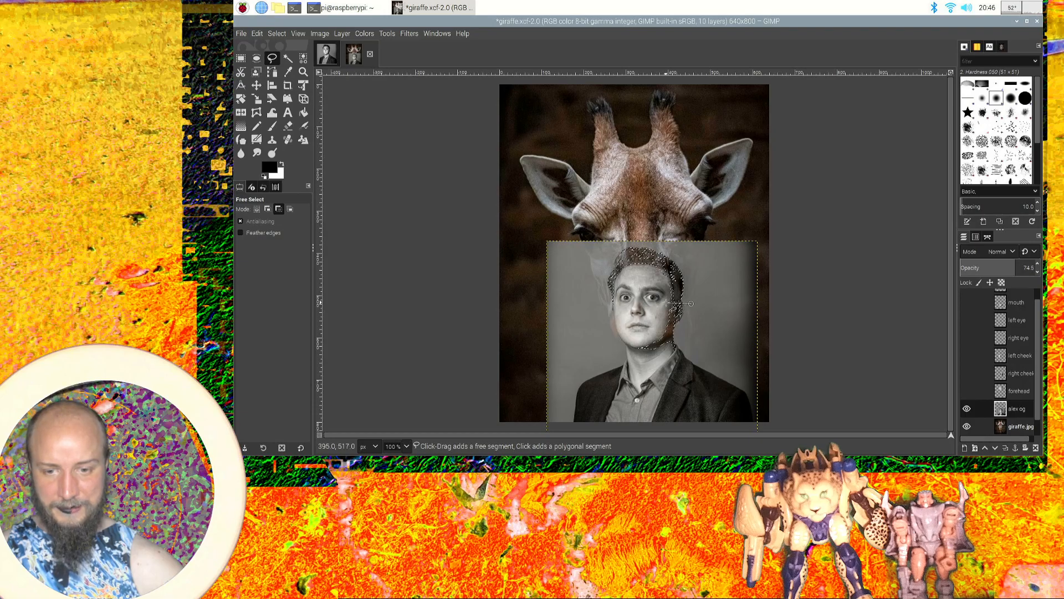
{"action": "left_click", "coordinate": [665, 304]}
{"action": "left_click", "coordinate": [636, 341]}
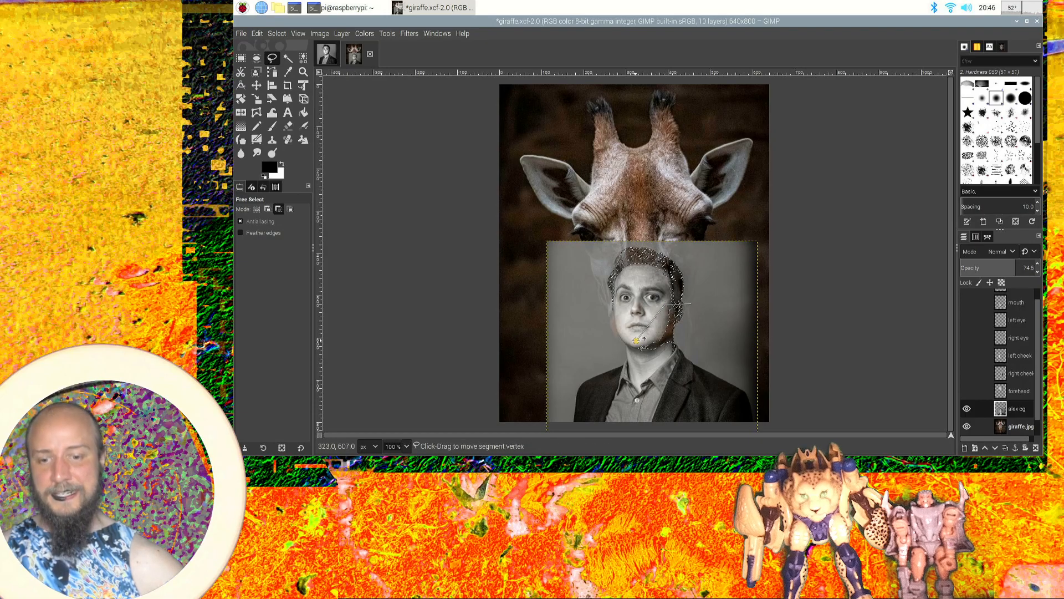
{"action": "left_click", "coordinate": [634, 359]}
{"action": "left_click", "coordinate": [696, 374]}
{"action": "left_click", "coordinate": [714, 324]}
{"action": "left_click", "coordinate": [706, 311]}
{"action": "key", "text": "Return"}
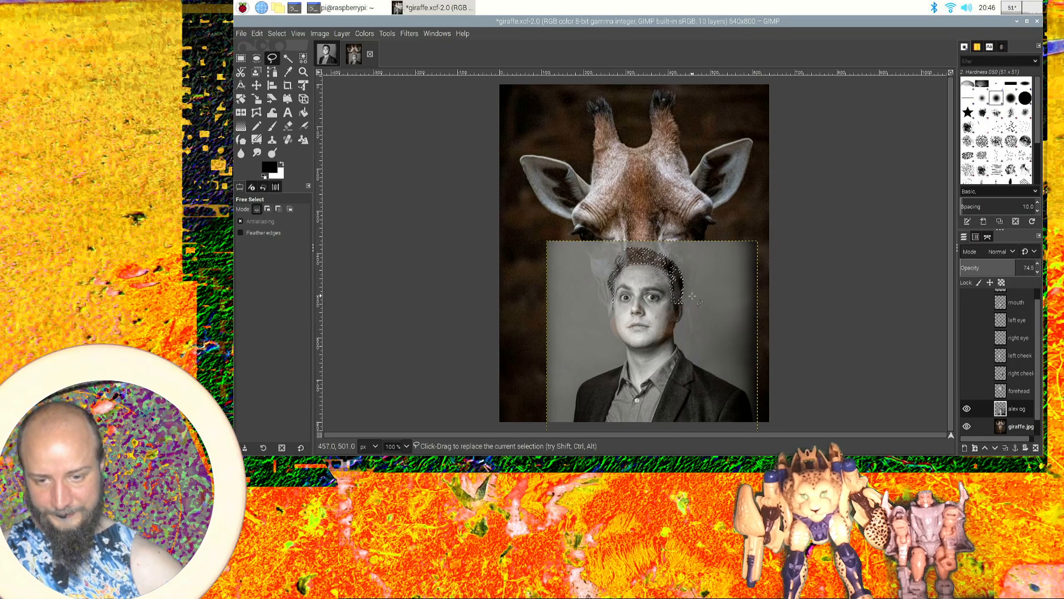
Subtract the patch around the ear on the image's right side from the hair selection with Free Select.
{"action": "left_click", "coordinate": [691, 297], "text": "ctrl"}
{"action": "left_click", "coordinate": [665, 305]}
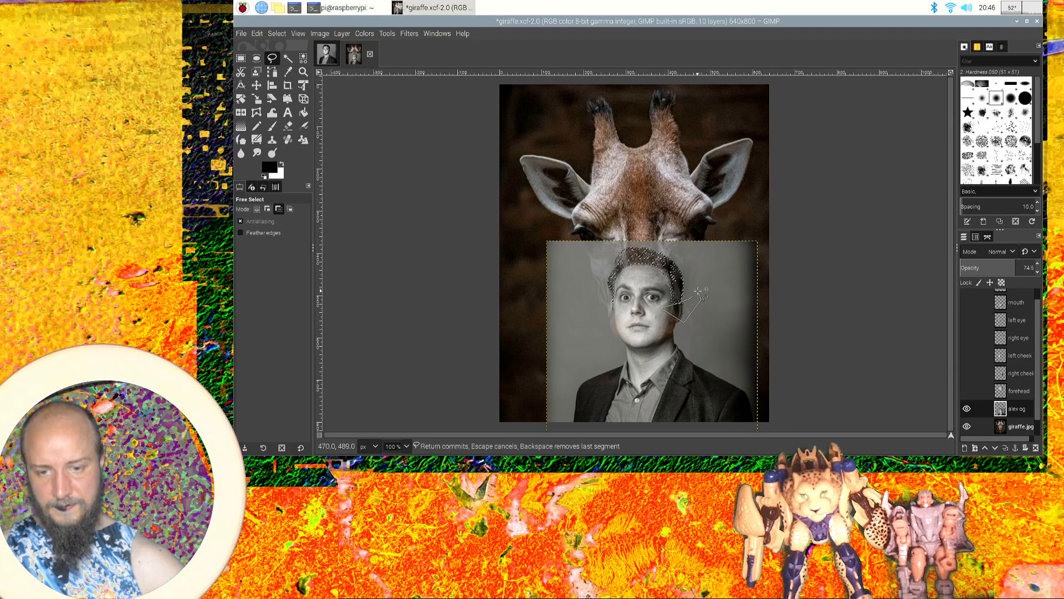
{"action": "key", "text": "Return"}
Add the missing patches to the selection with a Free Select polygon around the right half of the hair, down to just above the ear.
{"action": "key", "text": "shift"}
{"action": "scroll", "coordinate": [676, 281], "scroll_direction": "up", "scroll_amount": 5}
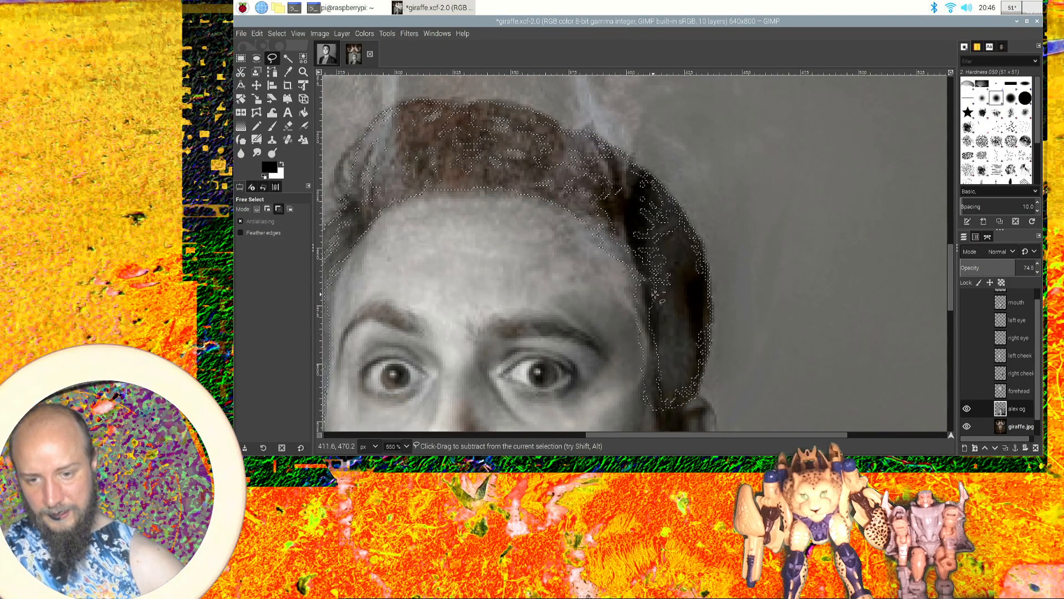
{"action": "key", "text": "shift"}
{"action": "left_click", "coordinate": [648, 301]}
{"action": "left_click", "coordinate": [652, 402]}
{"action": "left_click", "coordinate": [661, 407]}
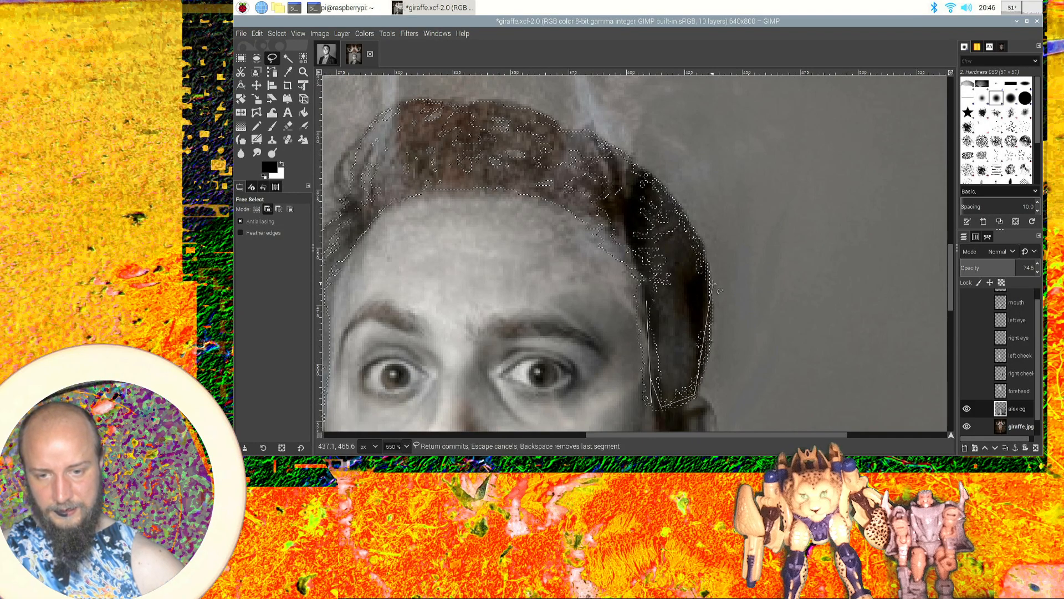
{"action": "left_click", "coordinate": [703, 244]}
{"action": "left_click", "coordinate": [667, 190]}
{"action": "left_click", "coordinate": [619, 153]}
{"action": "left_click", "coordinate": [588, 134]}
{"action": "left_click", "coordinate": [546, 120]}
{"action": "left_click", "coordinate": [523, 113]}
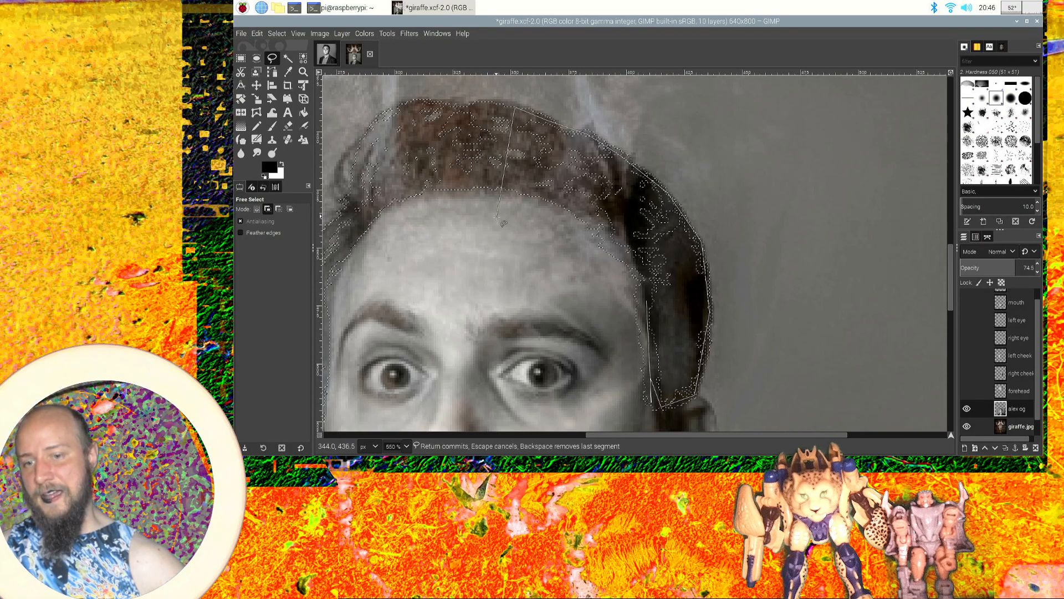
{"action": "left_click", "coordinate": [506, 189]}
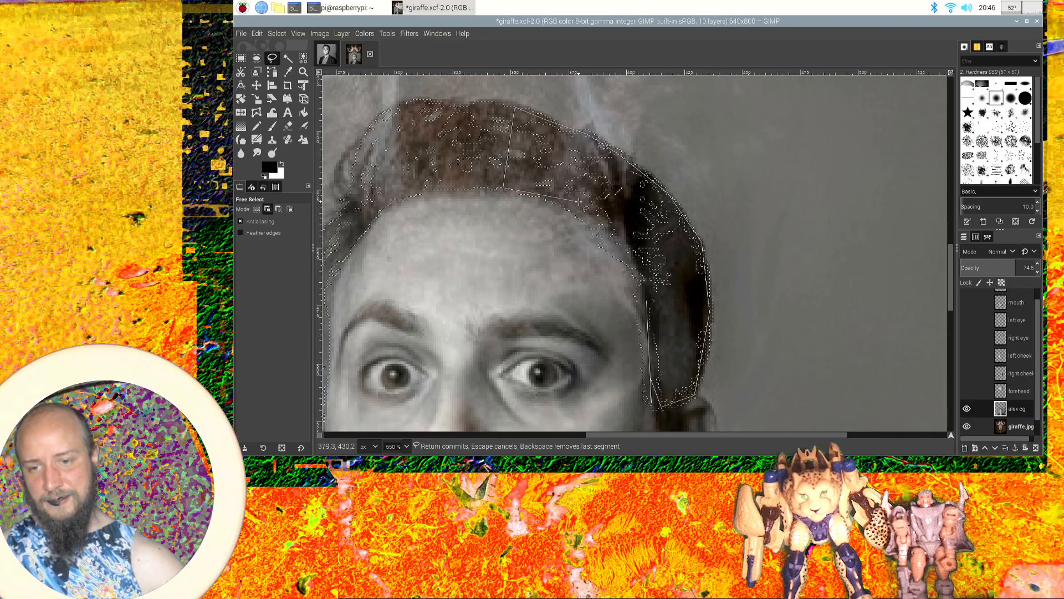
{"action": "left_click", "coordinate": [578, 204]}
{"action": "left_click", "coordinate": [591, 220]}
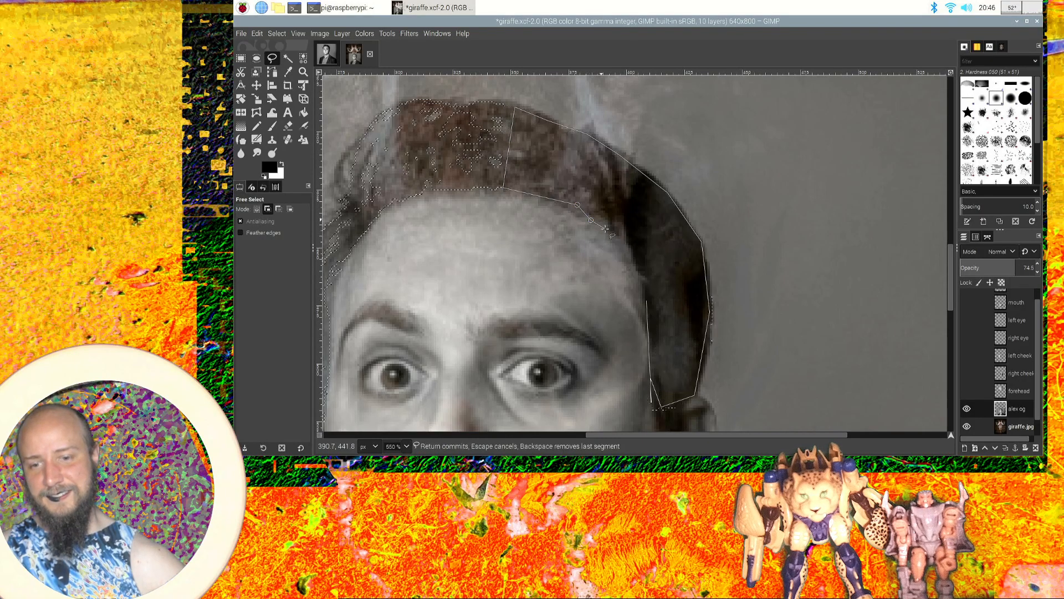
{"action": "left_click", "coordinate": [608, 239]}
{"action": "left_click", "coordinate": [641, 271]}
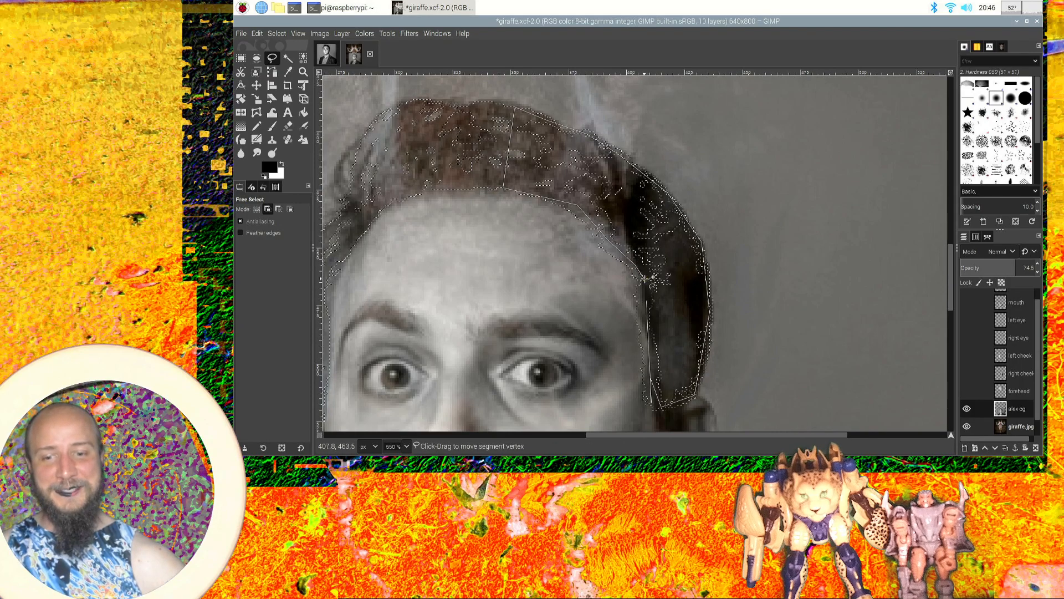
{"action": "key", "text": "Return"}
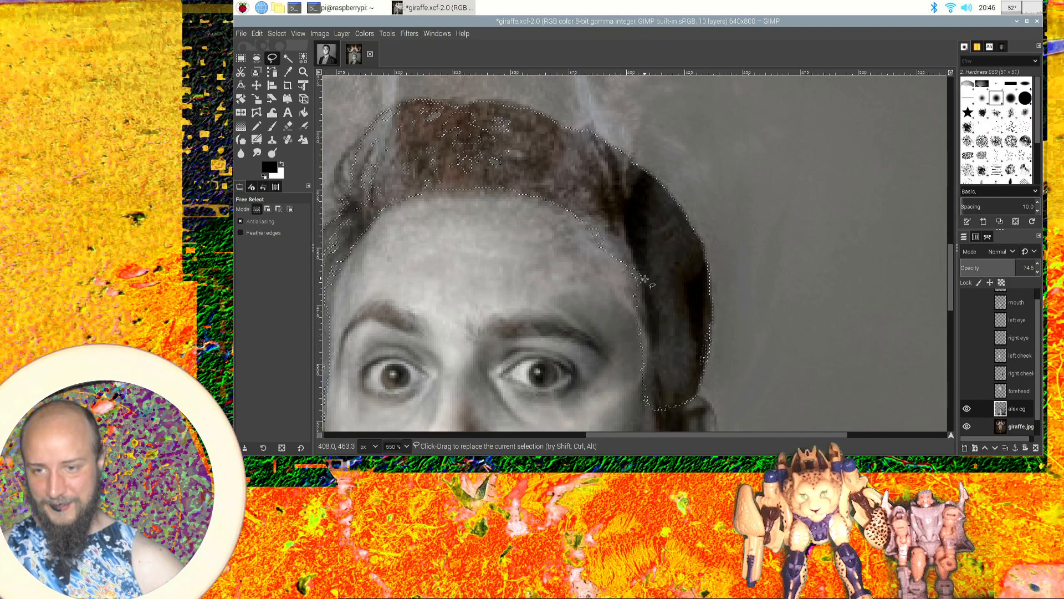
Subtract the left half of the hair from the selection with a Free Select polygon that cuts down through the middle of the forehead.
{"action": "key", "text": "ctrl"}
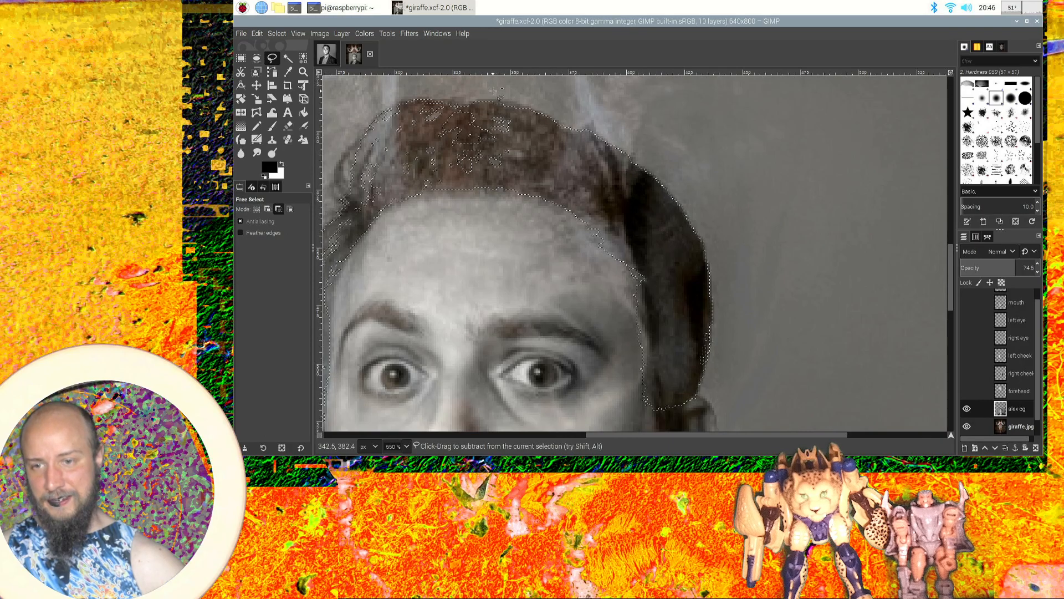
{"action": "left_click", "coordinate": [498, 87]}
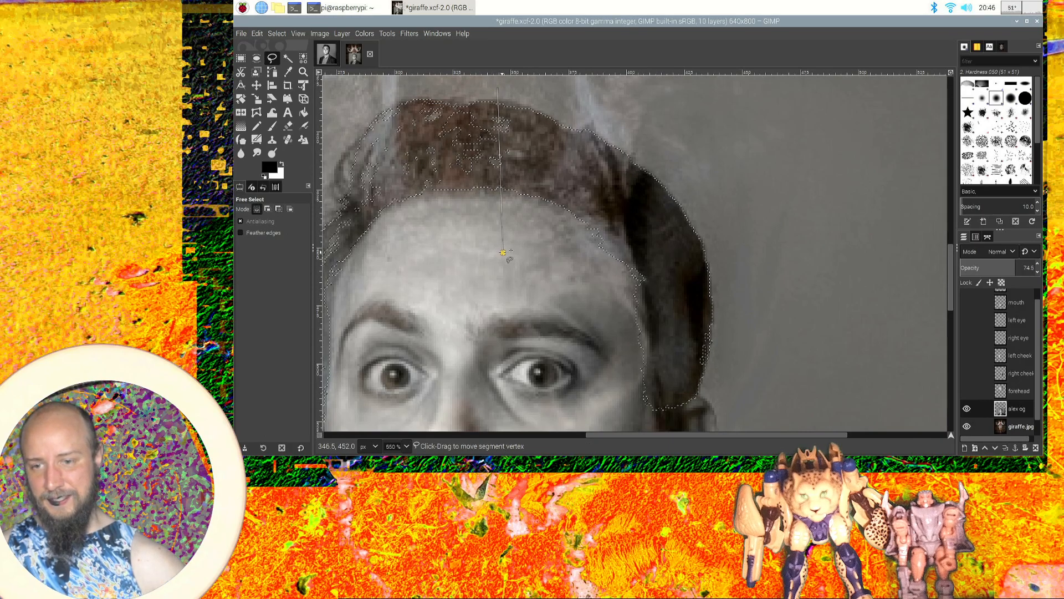
{"action": "scroll", "coordinate": [503, 253], "scroll_direction": "down", "scroll_amount": 5}
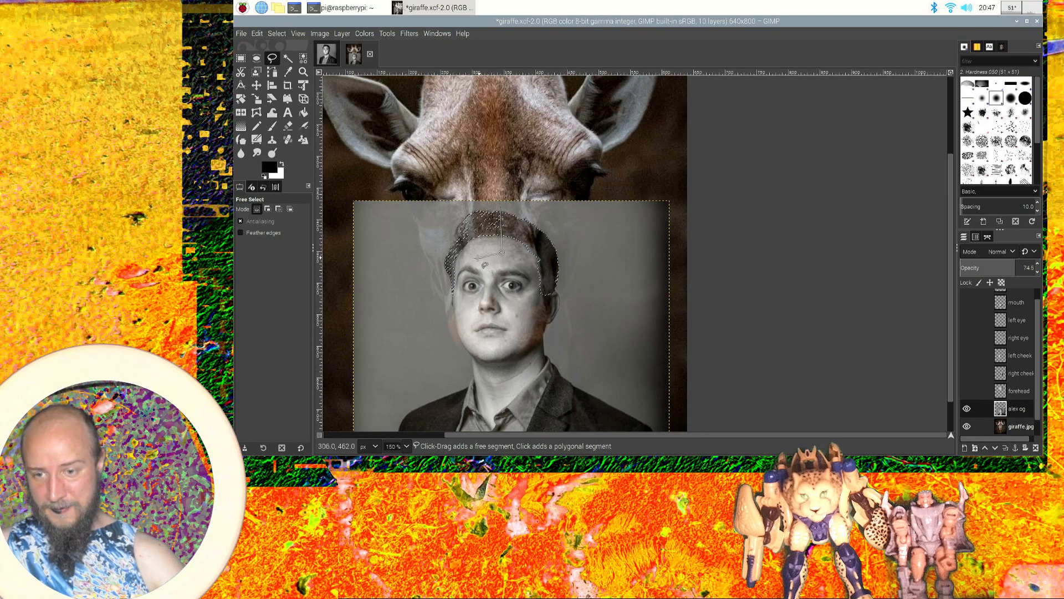
{"action": "left_click", "coordinate": [452, 297]}
{"action": "left_click", "coordinate": [407, 309]}
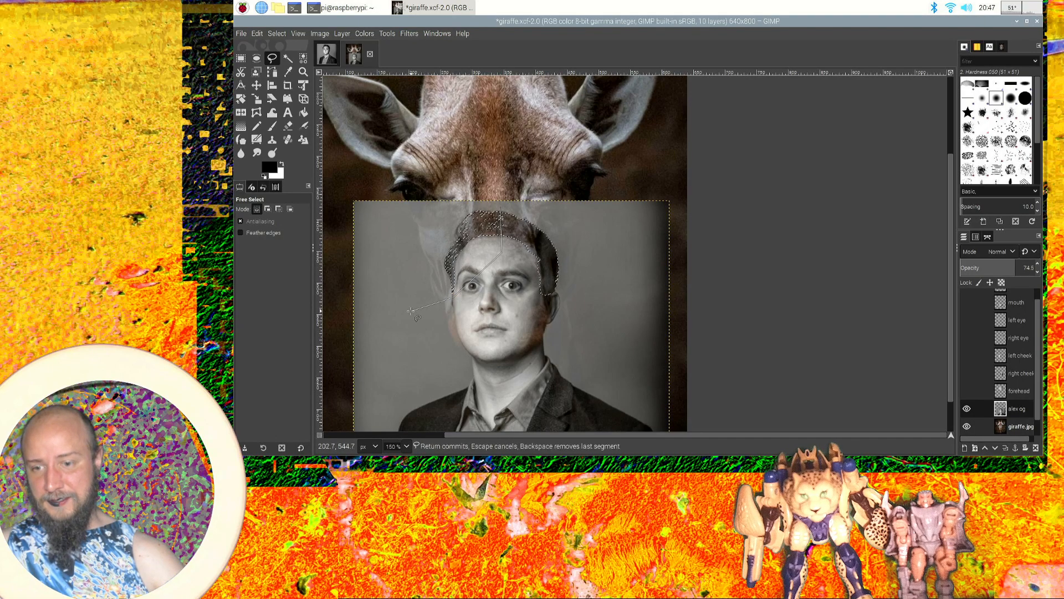
{"action": "left_click", "coordinate": [441, 211]}
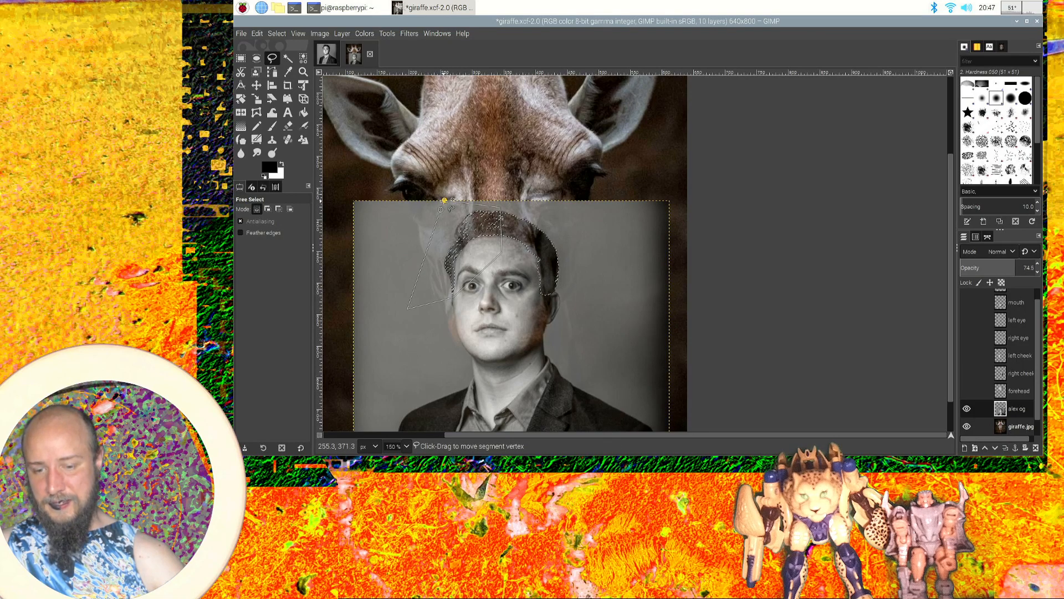
{"action": "key", "text": "Return"}
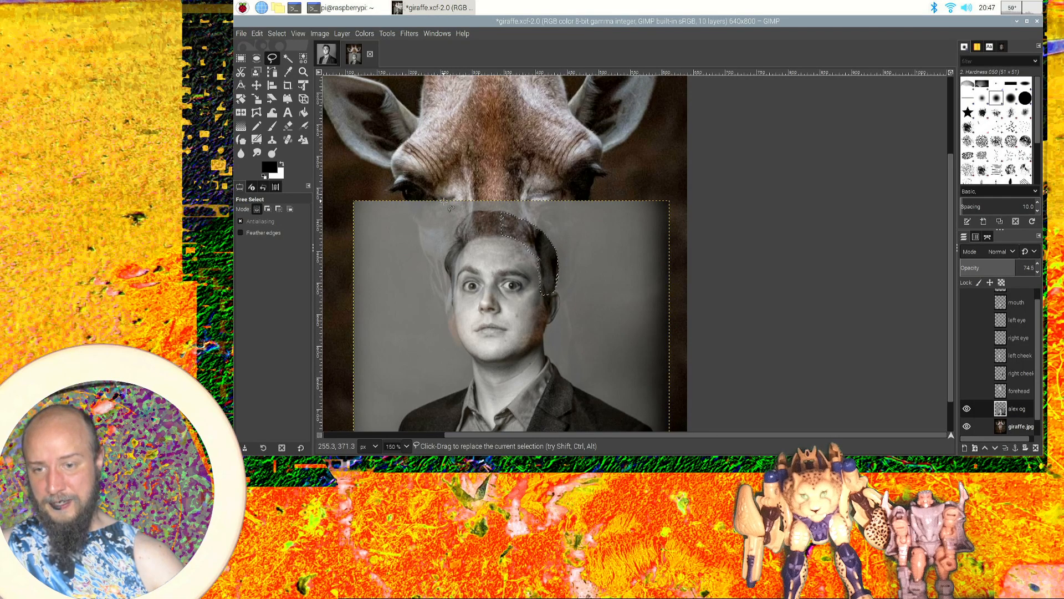
Copy the selected half of the hair and paste it as a new layer.
{"action": "key", "text": "ctrl"}
{"action": "key", "text": "ctrl+c"}
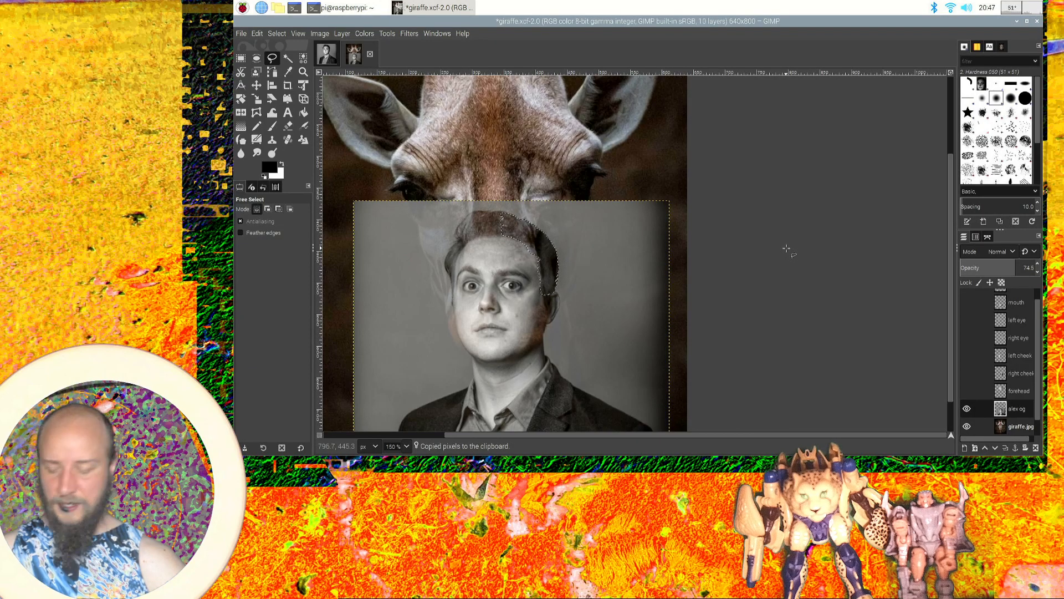
{"action": "key", "text": "ctrl+v"}
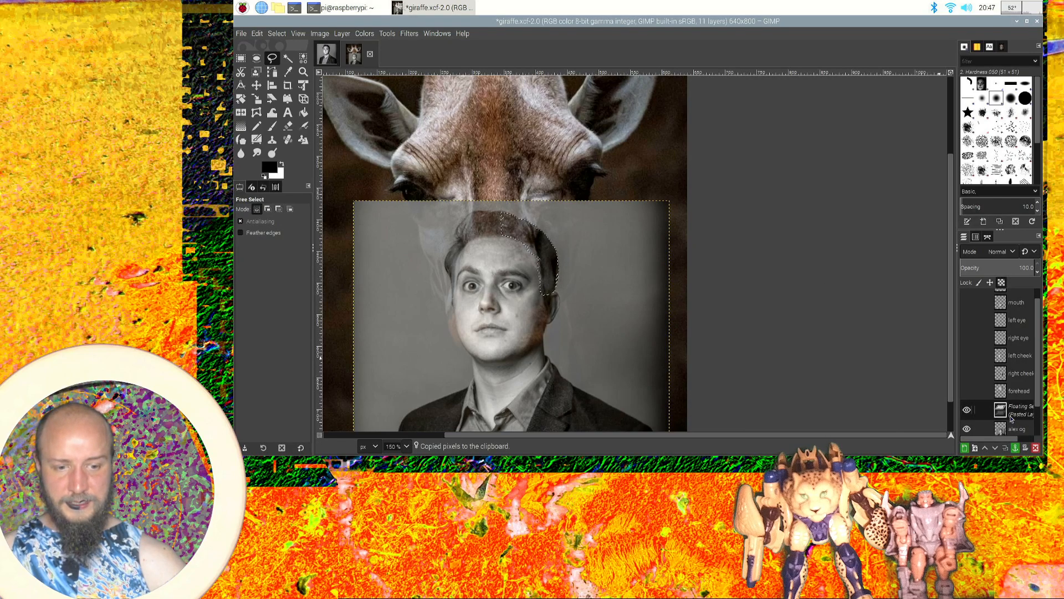
{"action": "right_click", "coordinate": [1013, 411]}
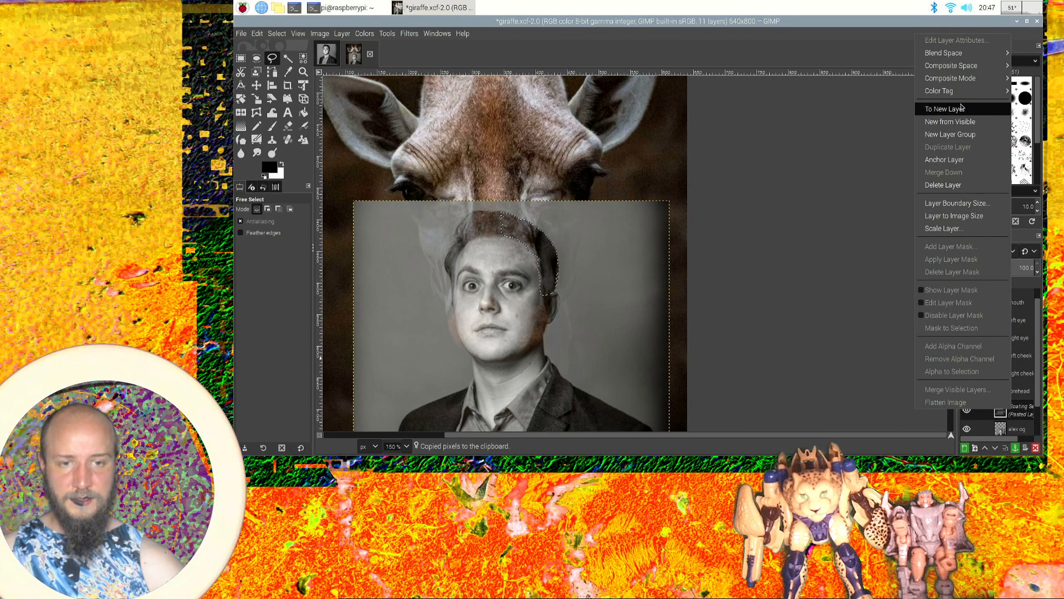
{"action": "left_click", "coordinate": [945, 109]}
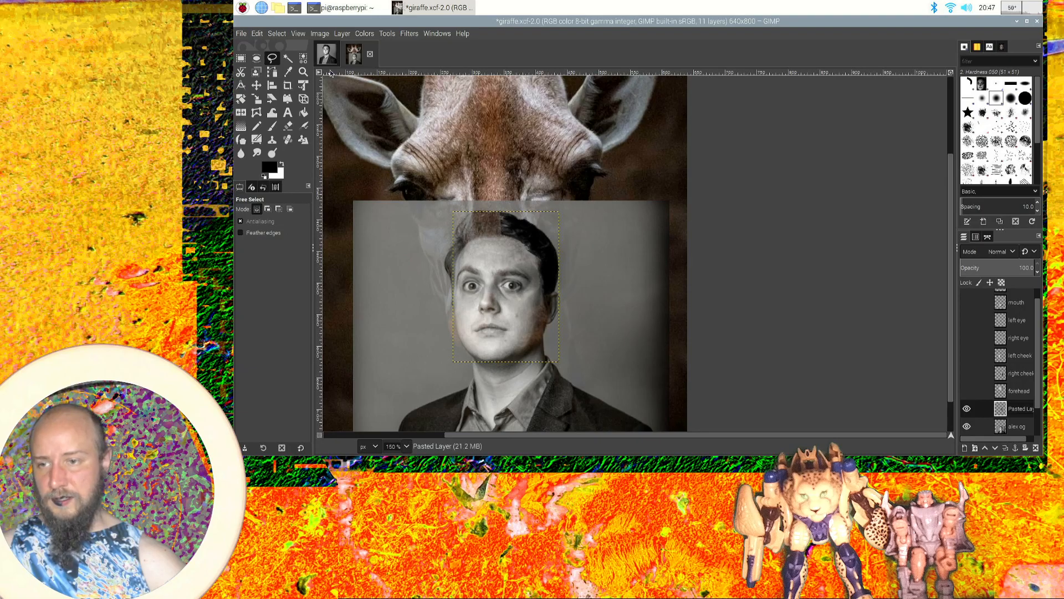
Move the pasted hair piece up from the portrait onto the giraffe's right-hand horn.
{"action": "left_click", "coordinate": [257, 85]}
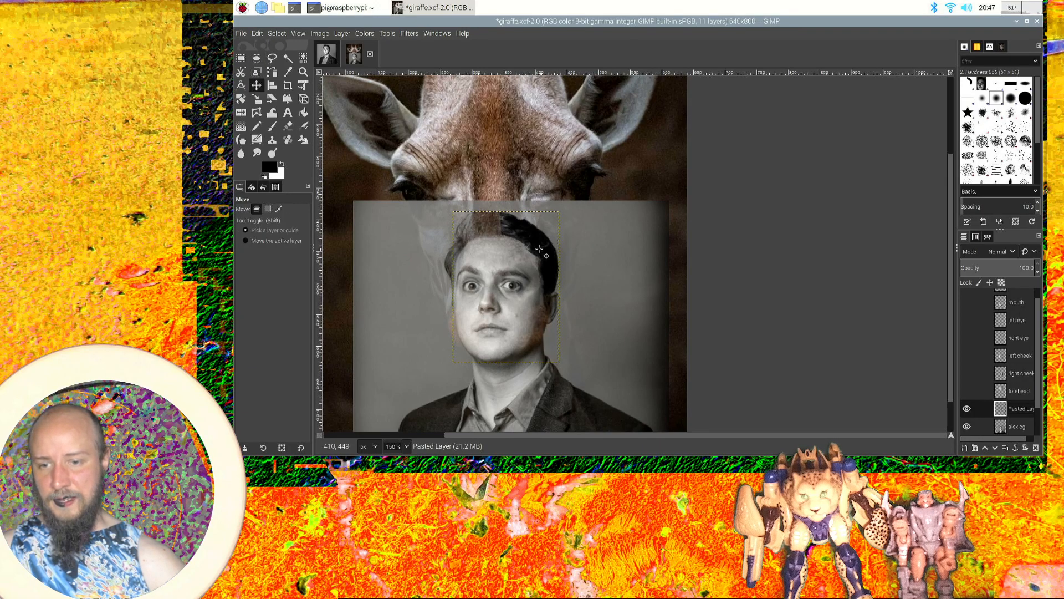
{"action": "left_click_drag", "start_coordinate": [531, 257], "coordinate": [554, 144]}
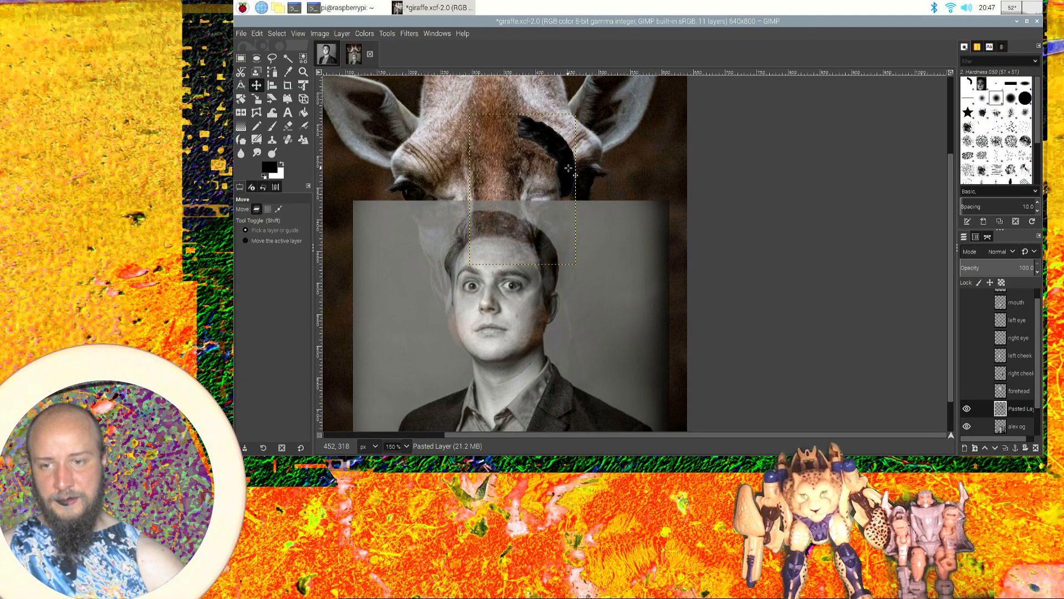
{"action": "scroll", "coordinate": [574, 204], "scroll_direction": "down", "scroll_amount": 2}
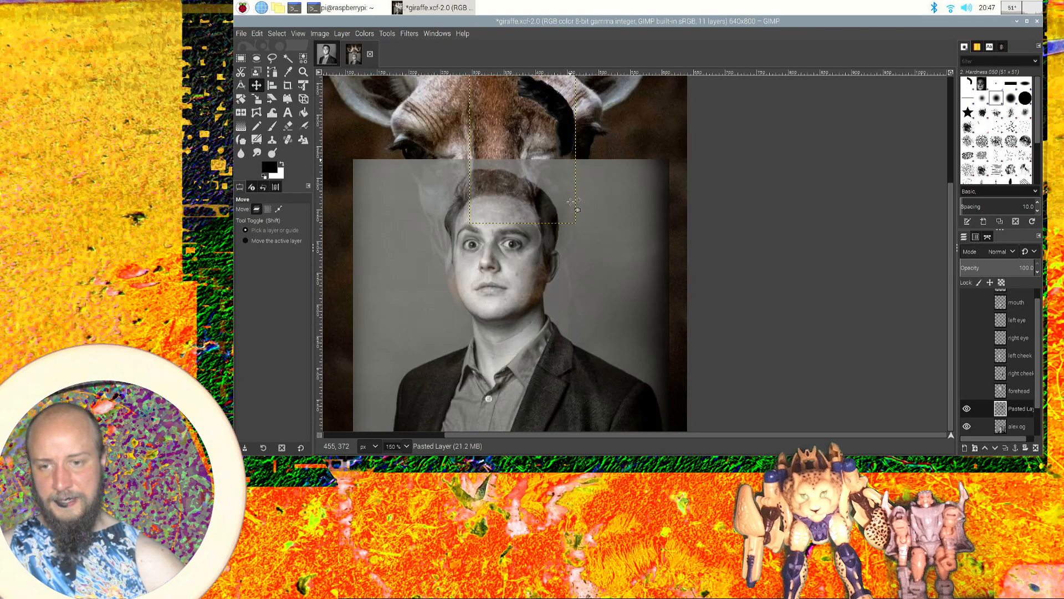
{"action": "scroll", "coordinate": [574, 204], "scroll_direction": "down", "scroll_amount": 4}
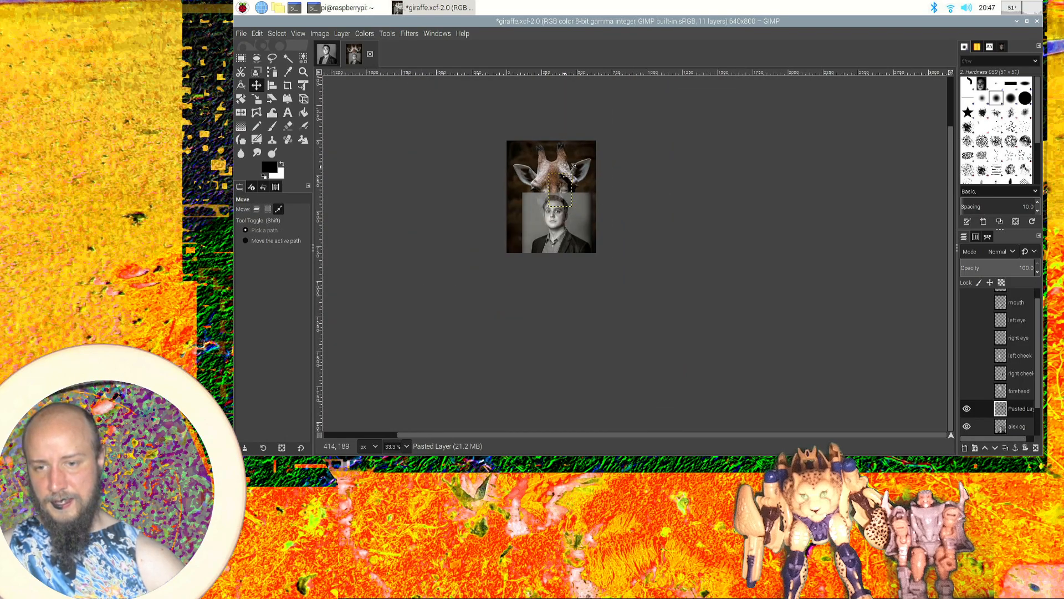
{"action": "scroll", "coordinate": [565, 166], "scroll_direction": "up", "scroll_amount": 4}
{"action": "left_click_drag", "start_coordinate": [558, 215], "coordinate": [533, 82]}
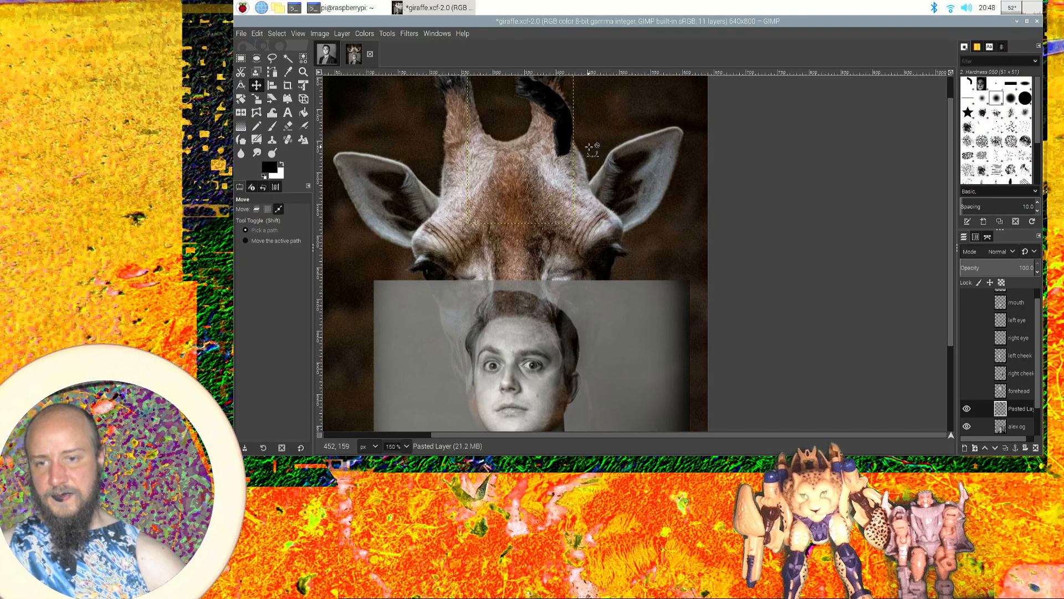
Shift the hair piece inward so it curves between the giraffe's horns, against the inner edge of the right-hand one.
{"action": "scroll", "coordinate": [591, 148], "scroll_direction": "up", "scroll_amount": 3}
{"action": "scroll", "coordinate": [591, 148], "scroll_direction": "down", "scroll_amount": 1}
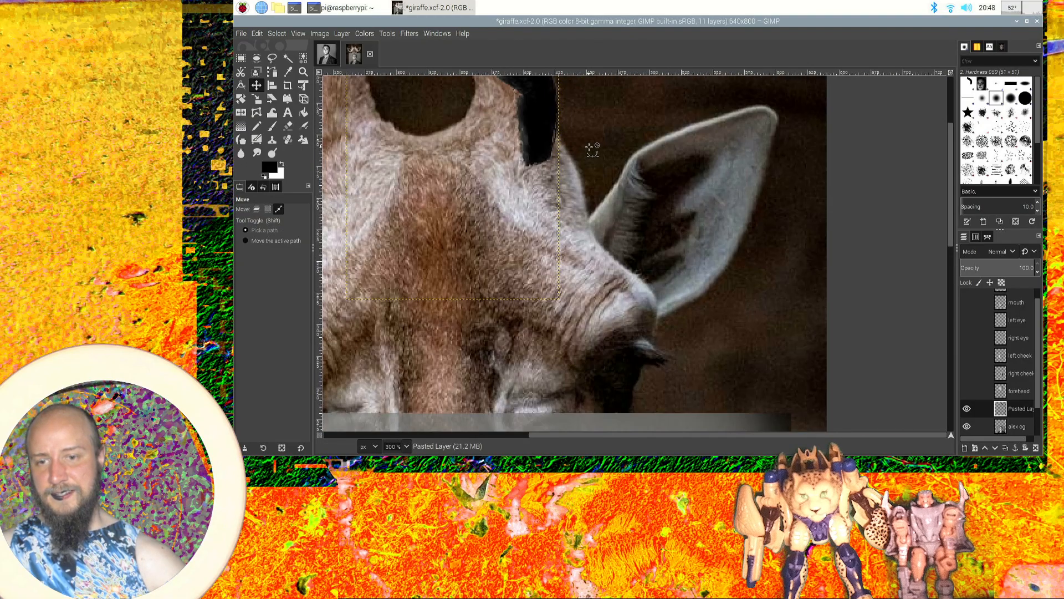
{"action": "scroll", "coordinate": [591, 148], "scroll_direction": "down", "scroll_amount": 1}
{"action": "scroll", "coordinate": [569, 132], "scroll_direction": "down", "scroll_amount": 5}
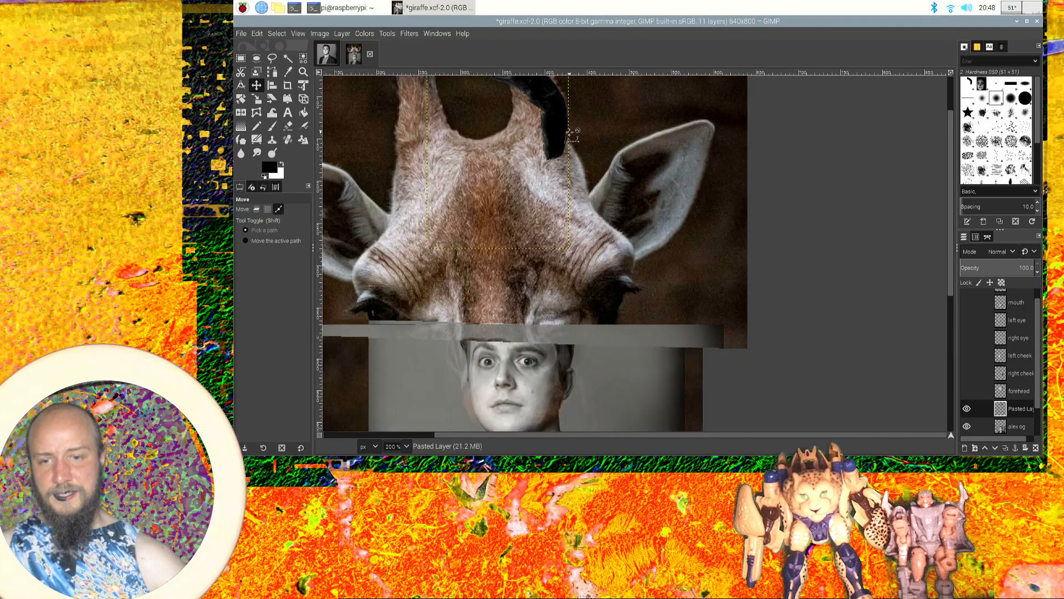
{"action": "scroll", "coordinate": [569, 132], "scroll_direction": "up", "scroll_amount": 1}
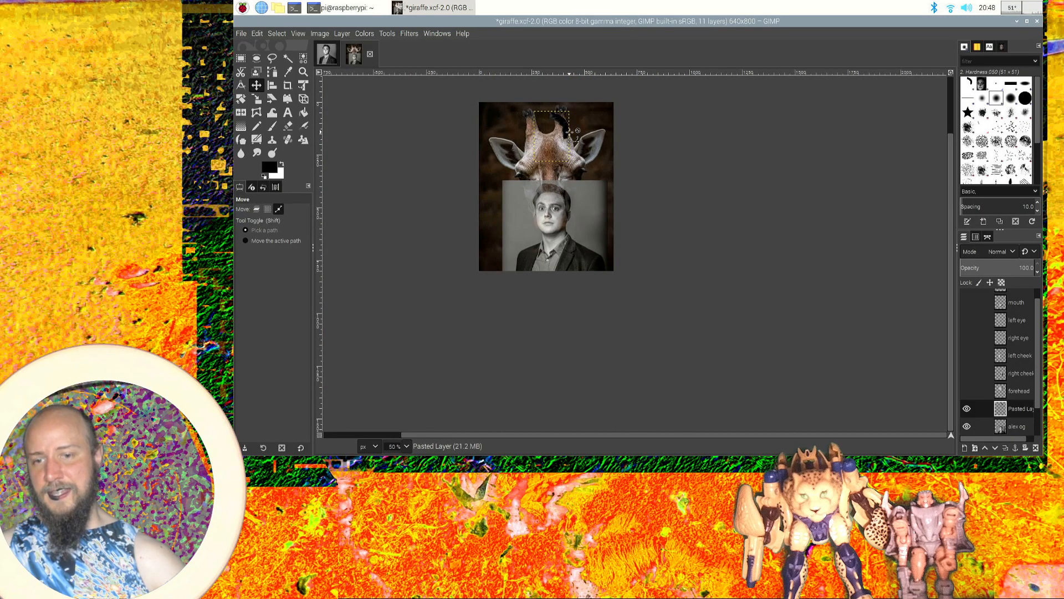
{"action": "scroll", "coordinate": [569, 131], "scroll_direction": "up", "scroll_amount": 4}
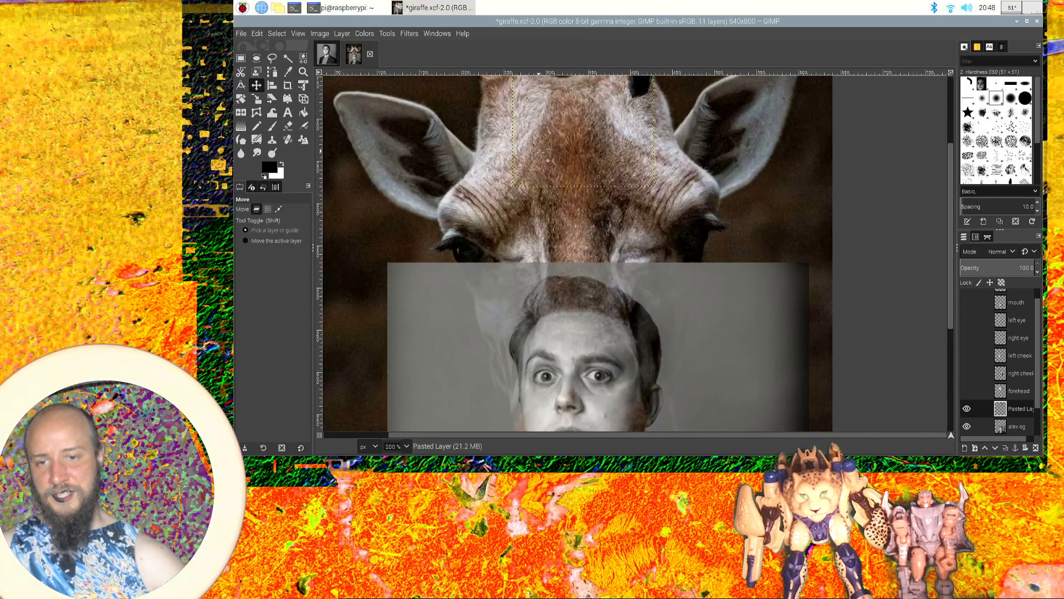
{"action": "scroll", "coordinate": [626, 115], "scroll_direction": "up", "scroll_amount": 3}
{"action": "left_click_drag", "start_coordinate": [630, 152], "coordinate": [596, 112]}
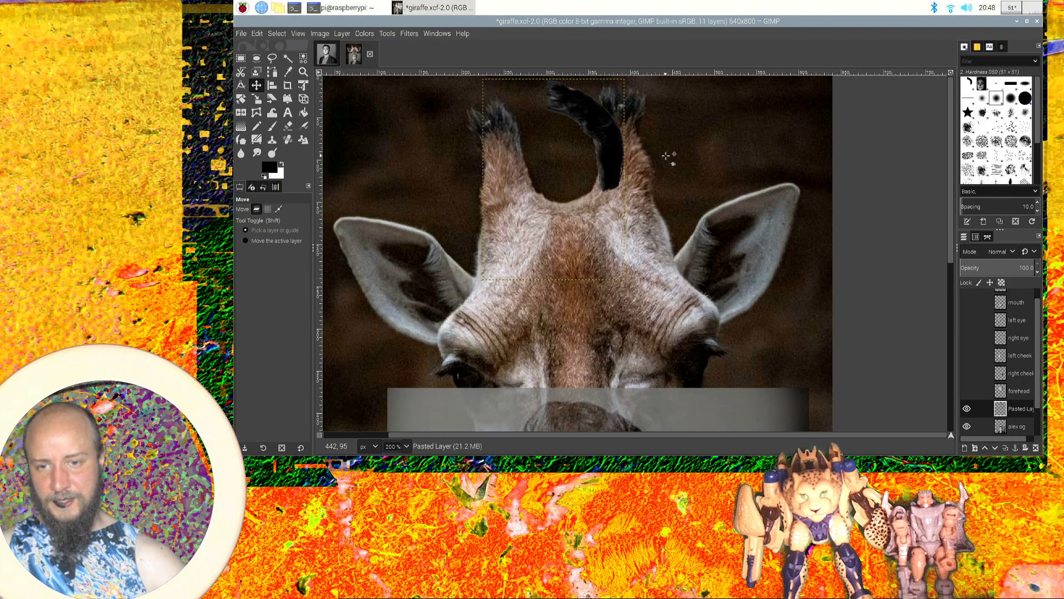
Scale the pasted hair layer horizontally to about 180 px wide, keeping its height at 238 px.
{"action": "left_click", "coordinate": [256, 98]}
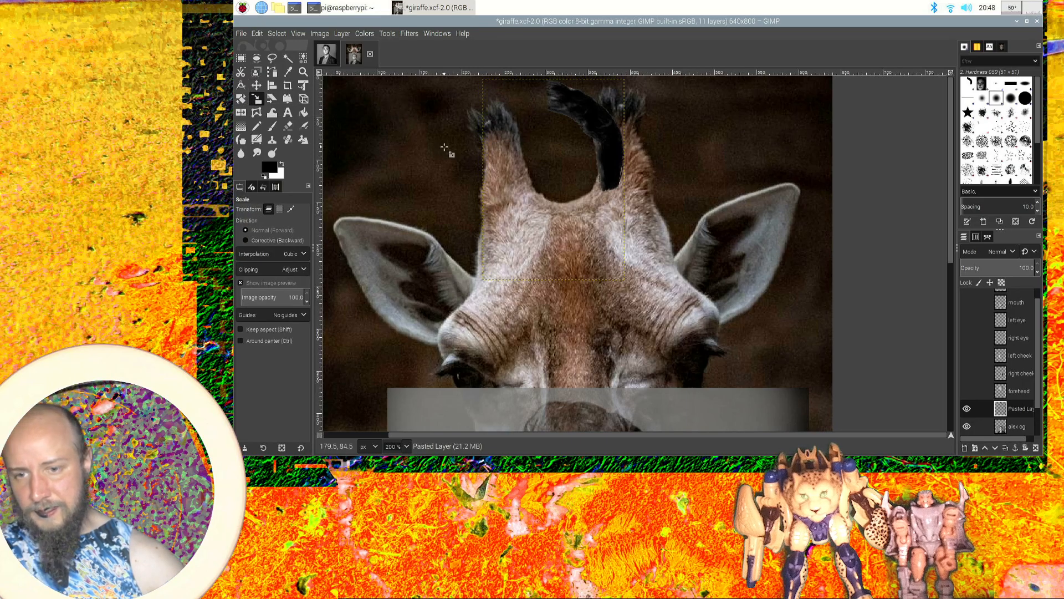
{"action": "left_click", "coordinate": [618, 120]}
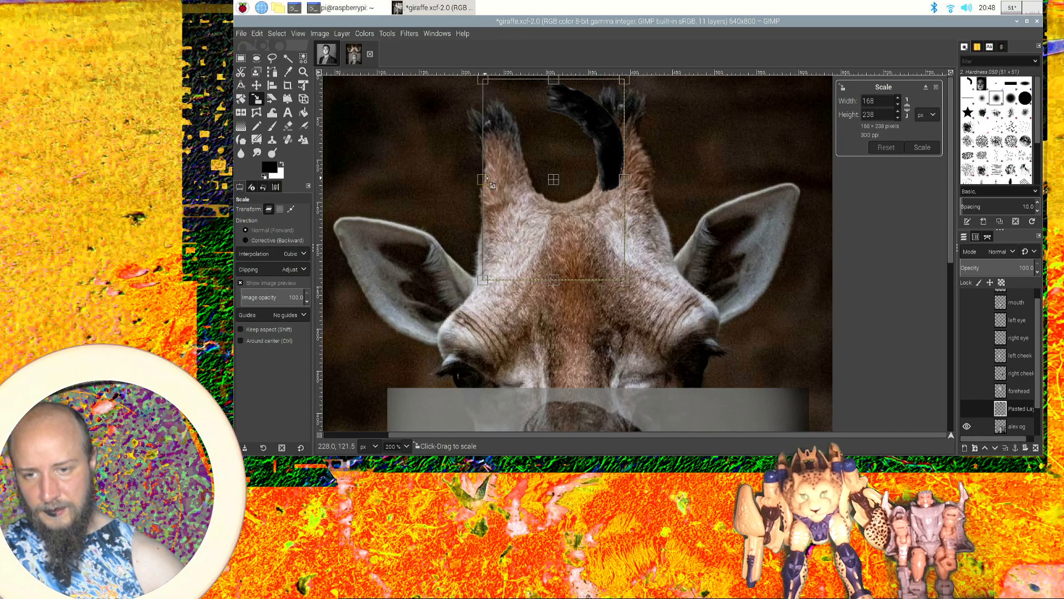
{"action": "left_click_drag", "start_coordinate": [506, 177], "coordinate": [475, 165]}
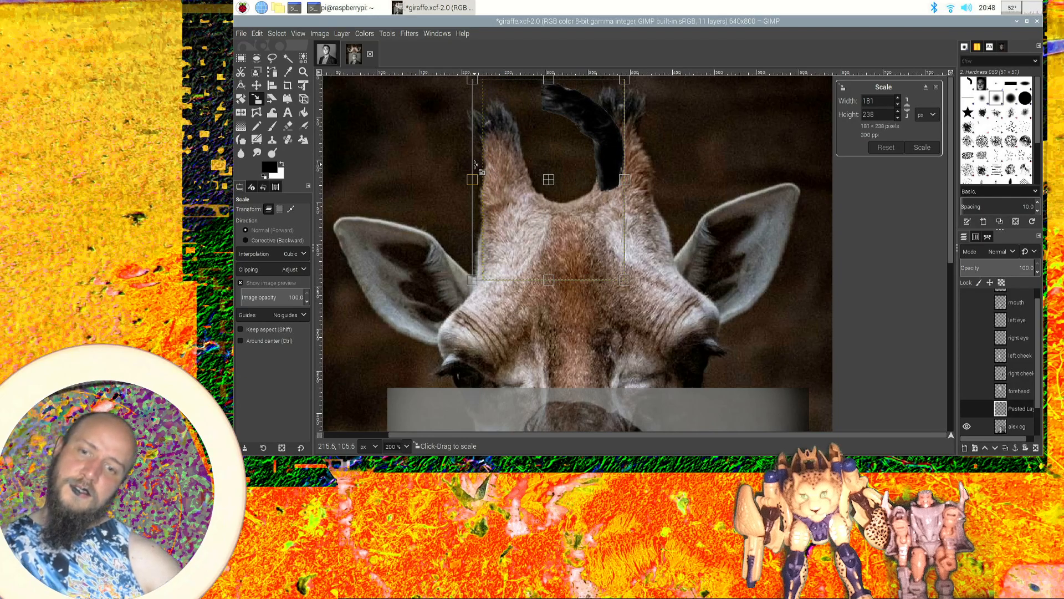
Rotate the hair piece to 51.08° around center 330, 109 so it runs down the giraffe's right-hand horn.
{"action": "left_click", "coordinate": [241, 99]}
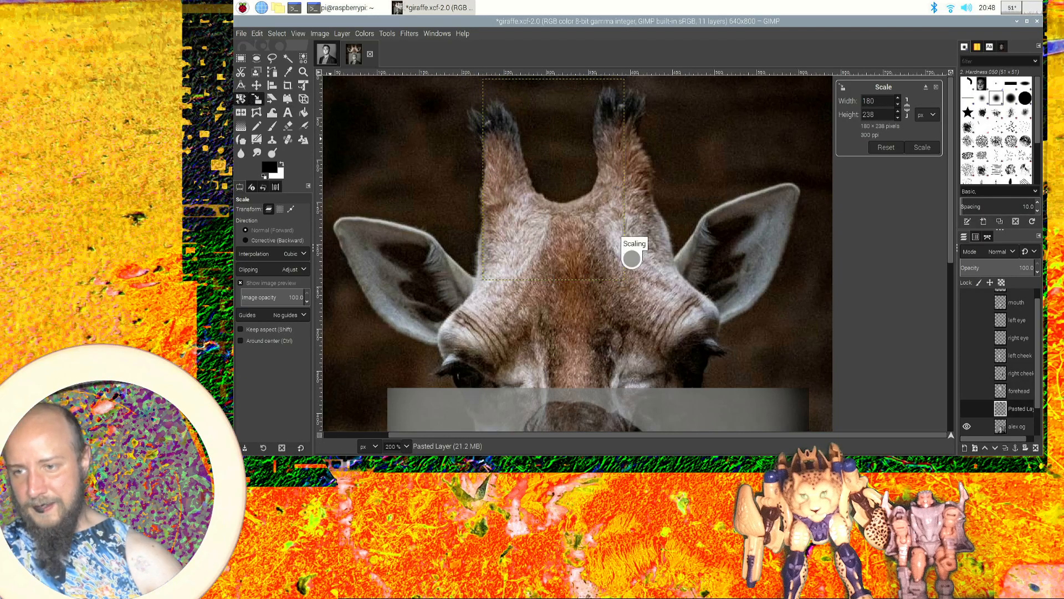
{"action": "left_click", "coordinate": [594, 144]}
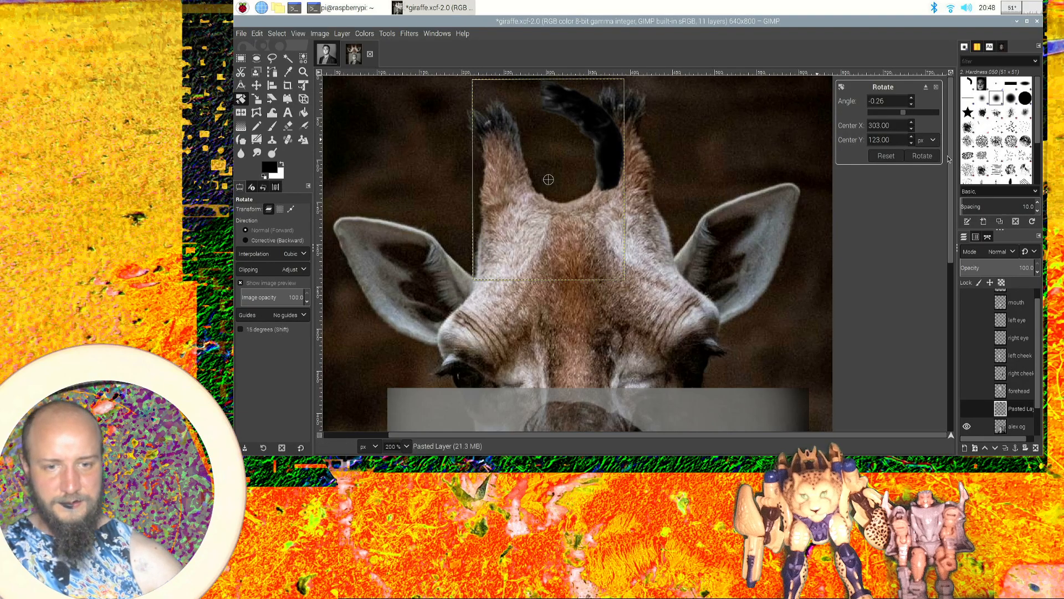
{"action": "left_click_drag", "start_coordinate": [905, 116], "coordinate": [915, 120]}
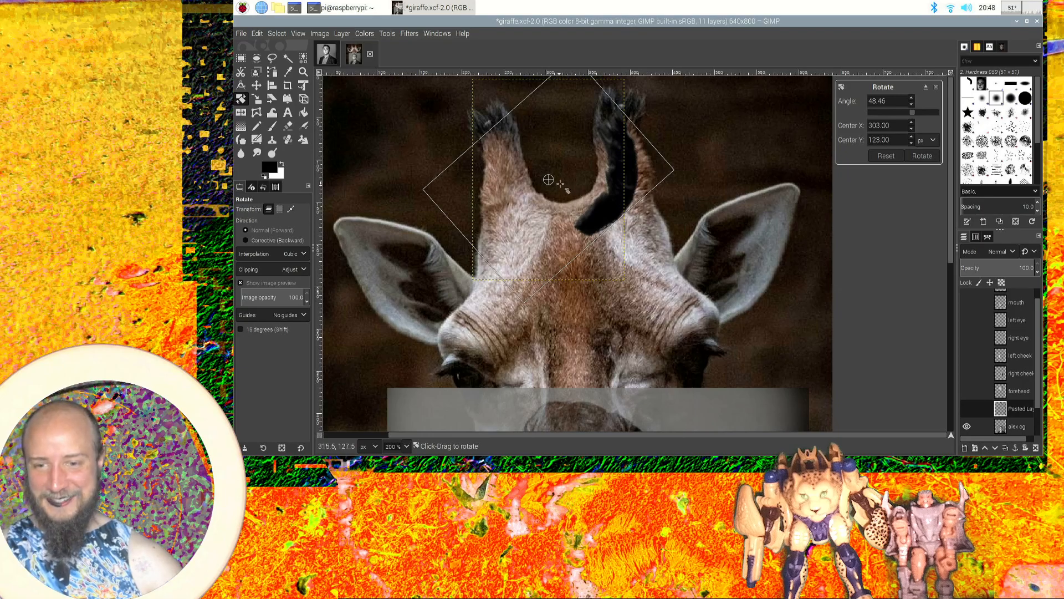
{"action": "left_click_drag", "start_coordinate": [549, 178], "coordinate": [572, 168]}
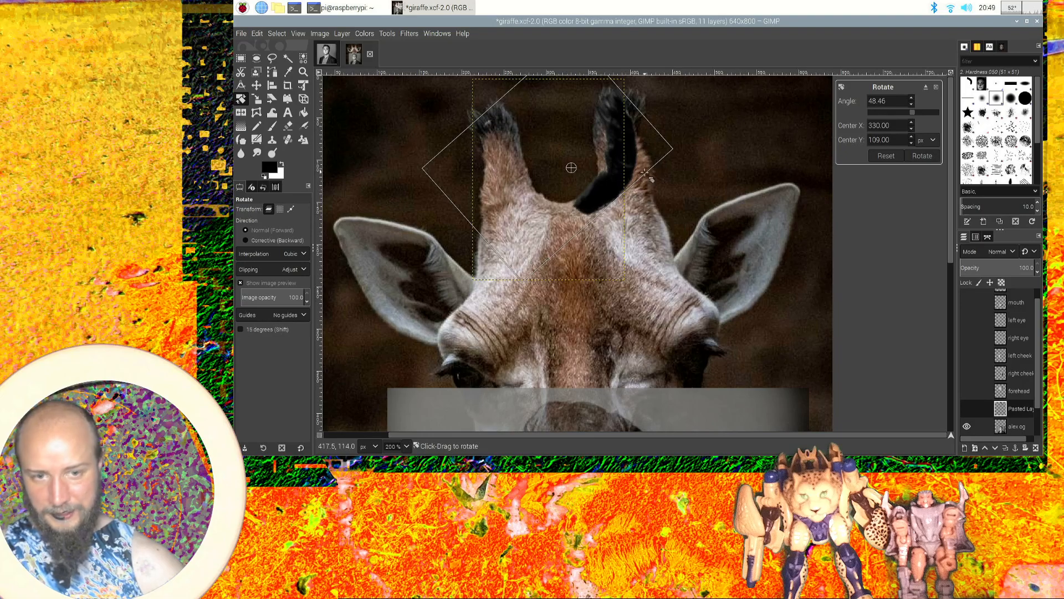
{"action": "left_click_drag", "start_coordinate": [616, 161], "coordinate": [618, 166]}
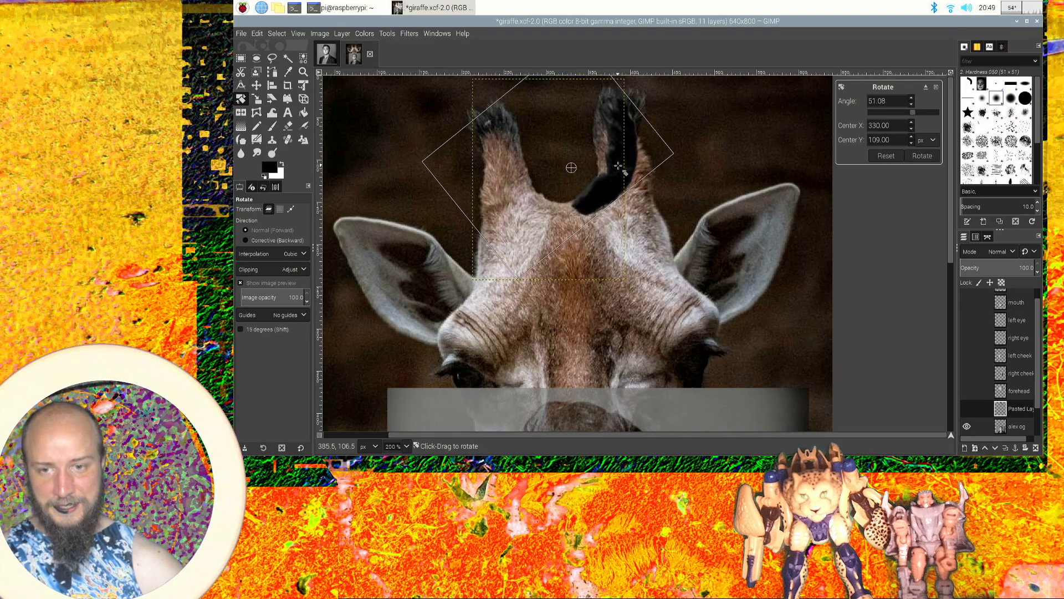
{"action": "left_click", "coordinate": [922, 156]}
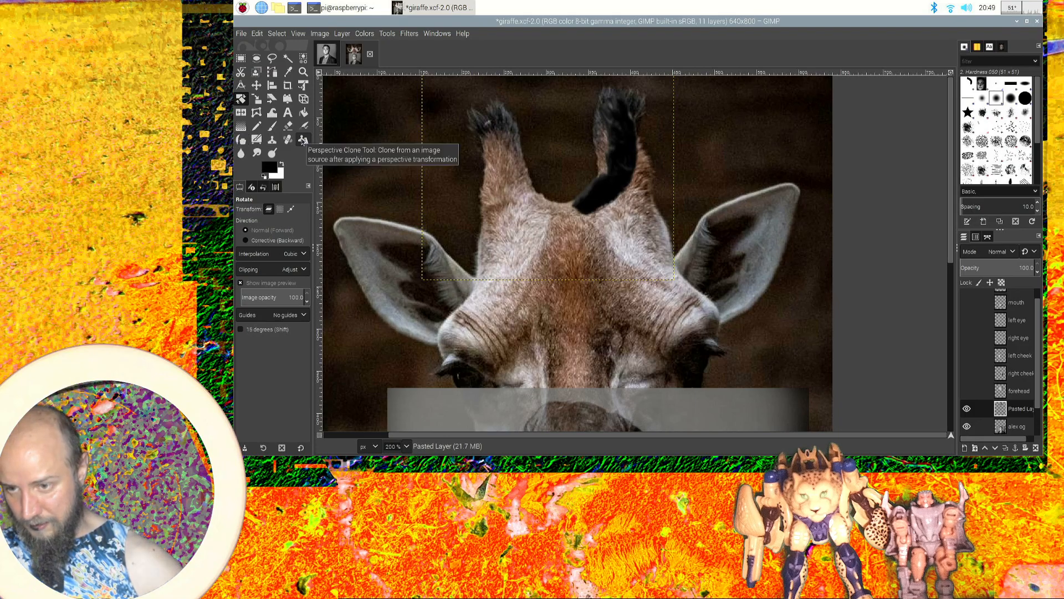
Clone hair over the inner edge and upper part of the right-hand horn with a brush size of 33.
{"action": "left_click", "coordinate": [272, 140]}
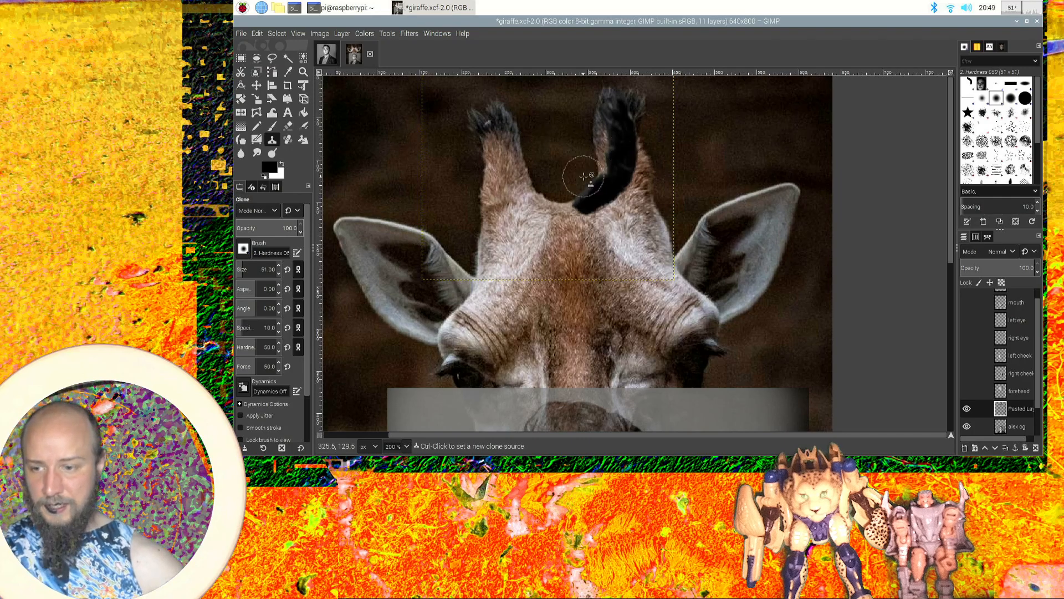
{"action": "left_click", "coordinate": [279, 274]}
{"action": "left_click", "coordinate": [280, 274]}
{"action": "left_click", "coordinate": [279, 273]}
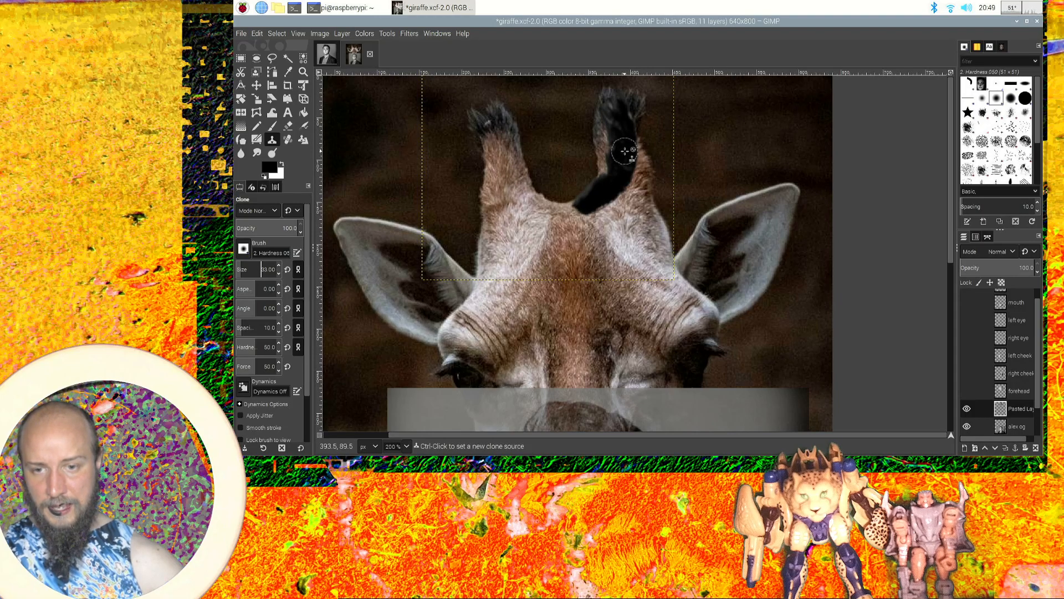
{"action": "left_click", "coordinate": [618, 114], "text": "ctrl"}
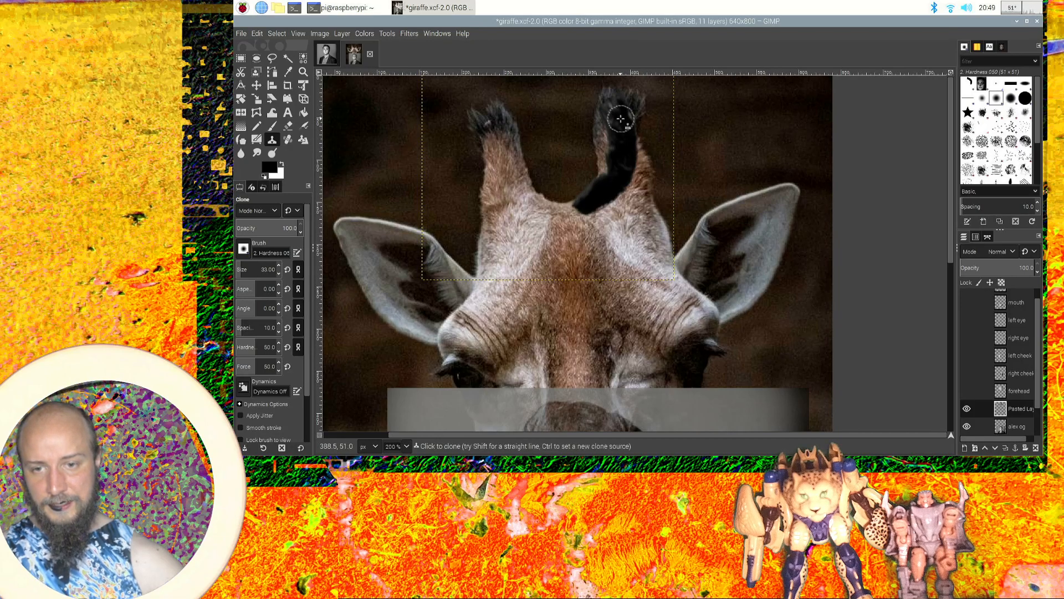
{"action": "mouse_move", "coordinate": [610, 142]}
{"action": "left_mouse_down"}
{"action": "mouse_move", "coordinate": [610, 119]}
{"action": "mouse_move", "coordinate": [605, 169]}
{"action": "mouse_move", "coordinate": [607, 114]}
{"action": "mouse_move", "coordinate": [600, 119]}
{"action": "mouse_move", "coordinate": [617, 110]}
{"action": "left_mouse_up"}
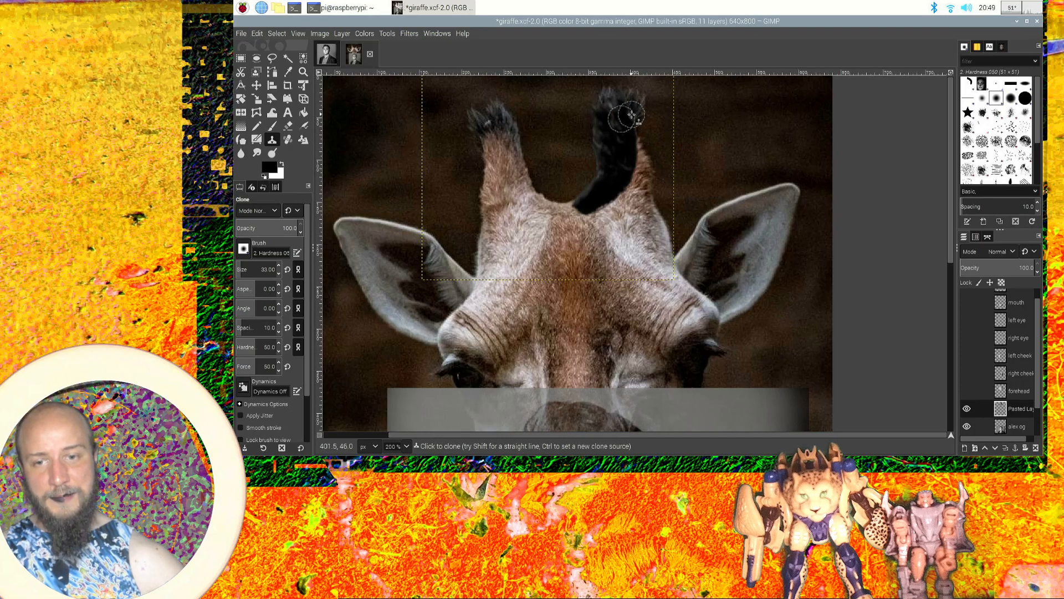
Sample a new clone source near the tip of the right-hand horn and clone across the tip.
{"action": "key", "text": "ctrl"}
{"action": "left_click", "coordinate": [610, 103], "text": "ctrl"}
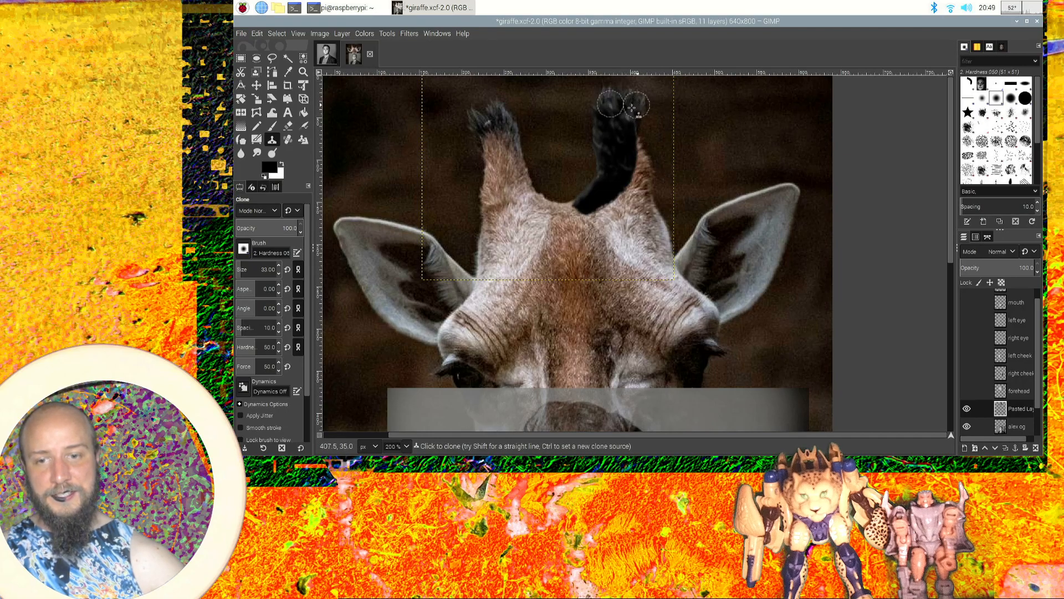
{"action": "left_click_drag", "start_coordinate": [627, 104], "coordinate": [630, 97]}
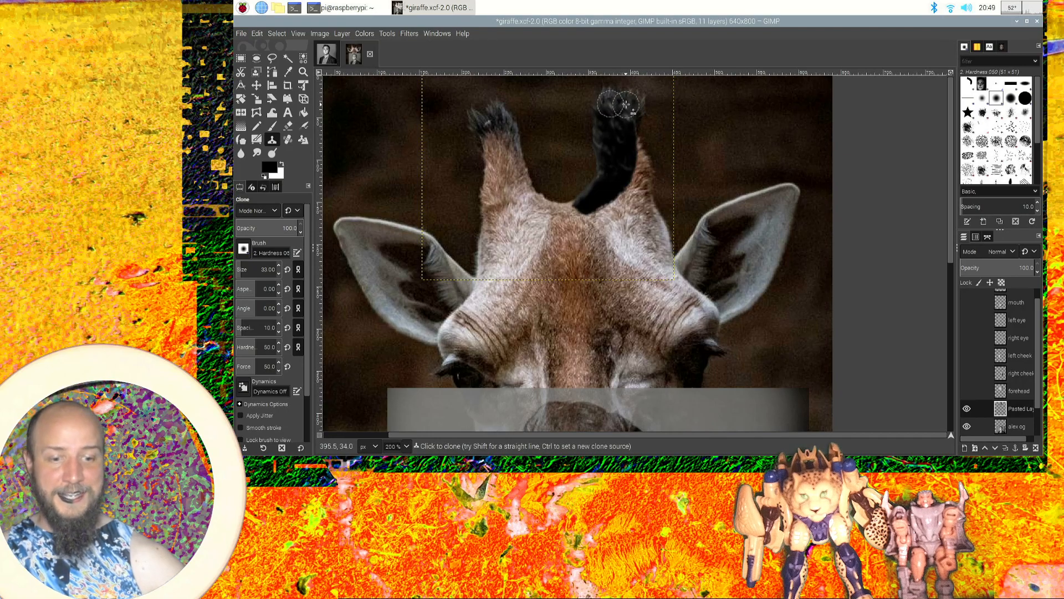
Rename the pasted hair layer as right horn.
{"action": "double_click", "coordinate": [1023, 408]}
{"action": "type", "text": "ale"}
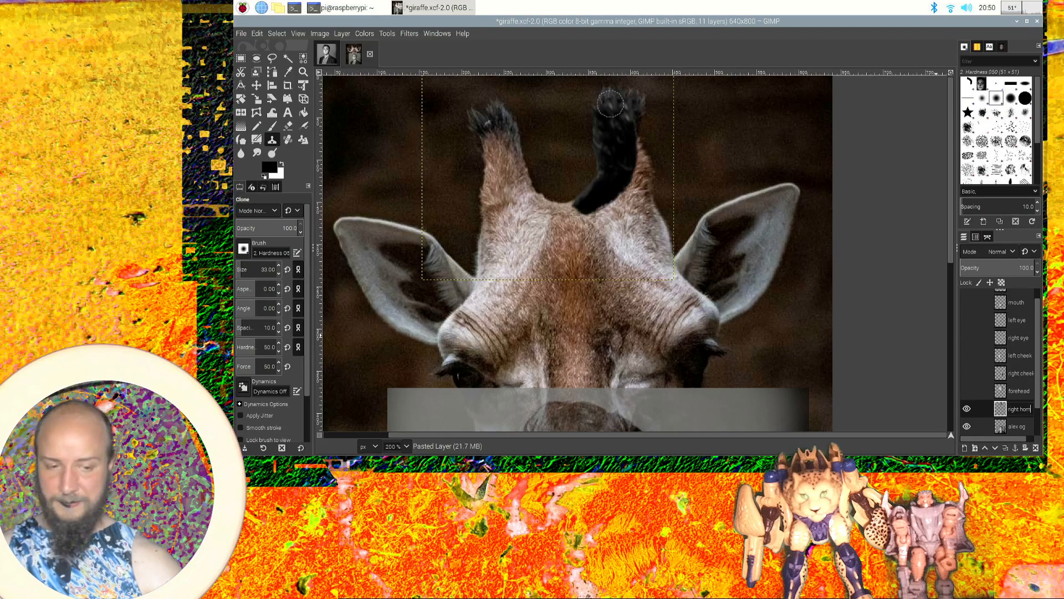
{"action": "key", "text": "Return"}
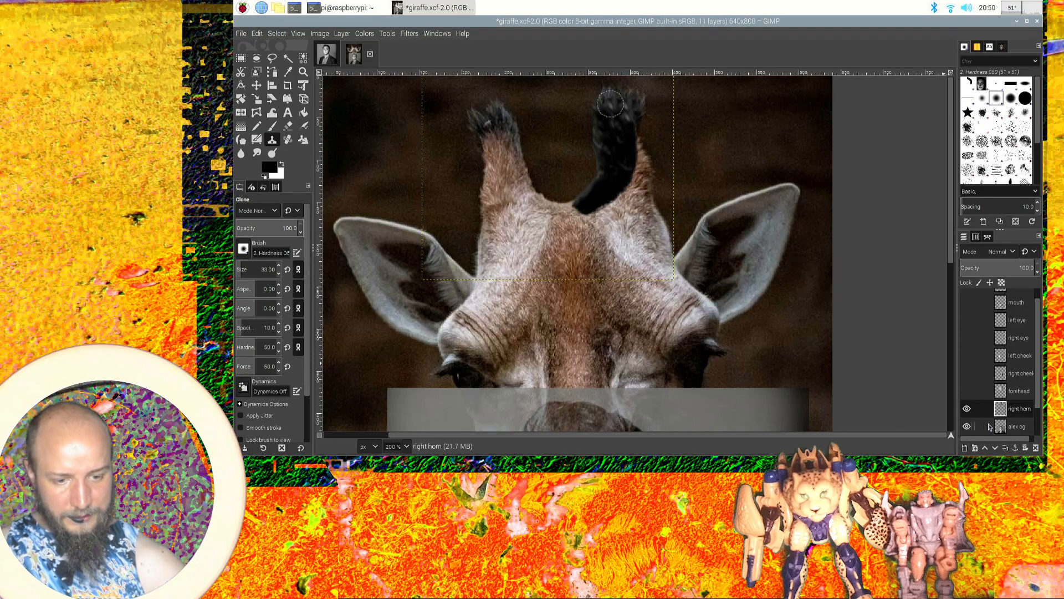
Hide the giraffe.jpg layer and the original portrait layer so the horn piece shows against the background.
{"action": "scroll", "coordinate": [1033, 388], "scroll_direction": "down", "scroll_amount": 2}
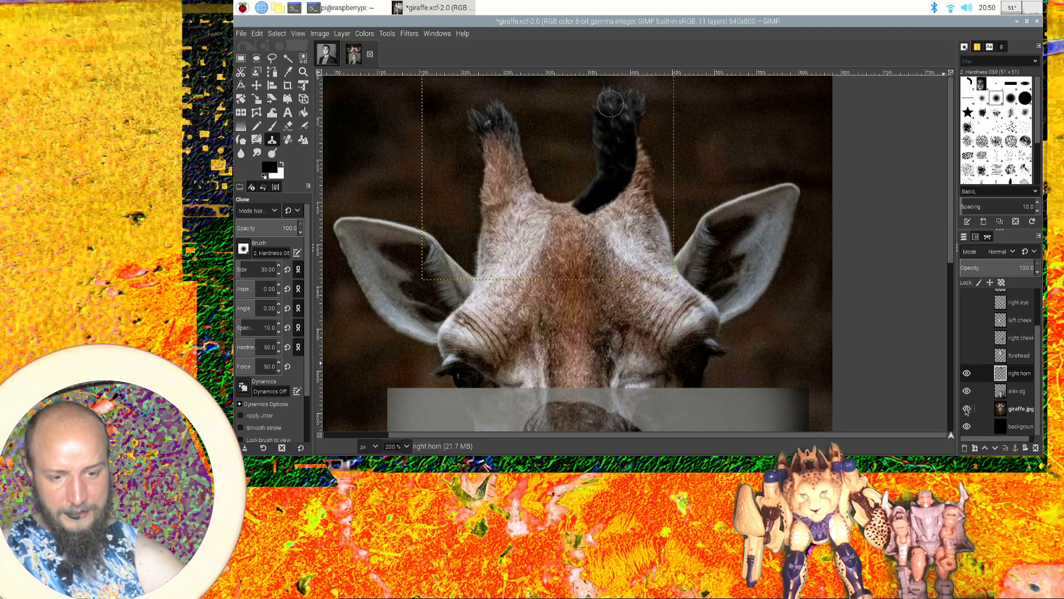
{"action": "left_click", "coordinate": [967, 409]}
{"action": "left_click", "coordinate": [966, 391]}
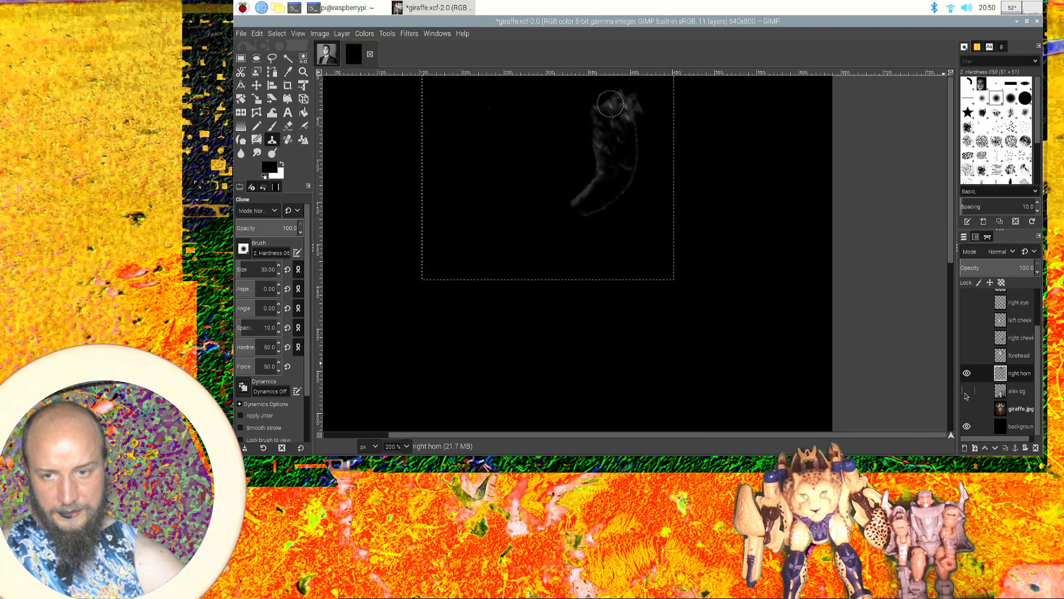
Swap the foreground and background colors and fill the background layer with white.
{"action": "left_click", "coordinate": [1018, 428]}
{"action": "left_click", "coordinate": [282, 165]}
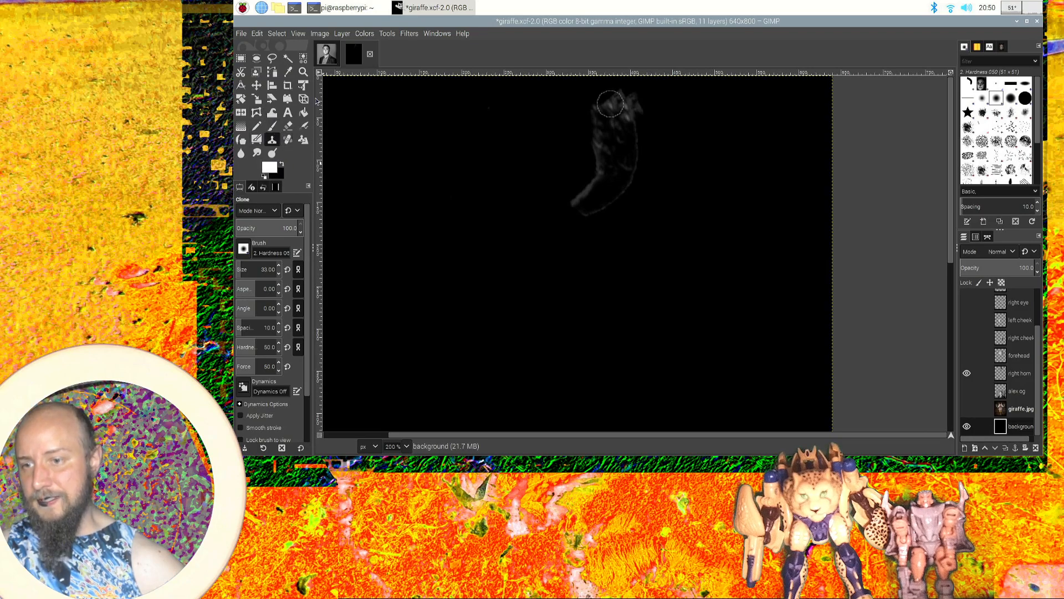
{"action": "left_click", "coordinate": [304, 112]}
{"action": "left_click", "coordinate": [460, 154]}
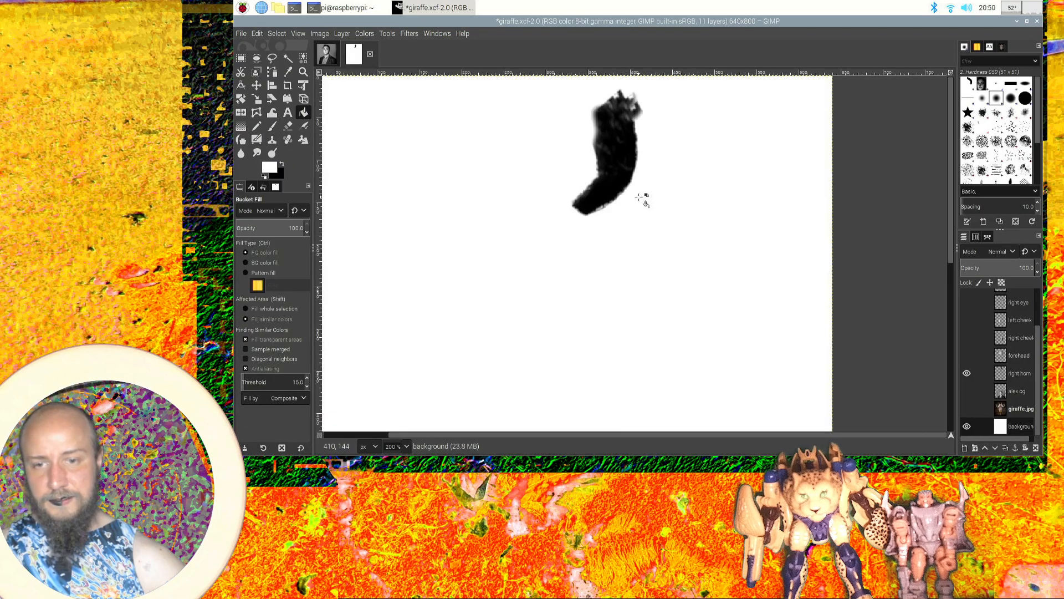
Toggle the giraffe.jpg layer off and on to compare the horn piece, leaving the giraffe visible.
{"action": "left_click", "coordinate": [967, 411]}
{"action": "left_click", "coordinate": [967, 411]}
{"action": "left_click", "coordinate": [967, 411]}
{"action": "left_click", "coordinate": [967, 410]}
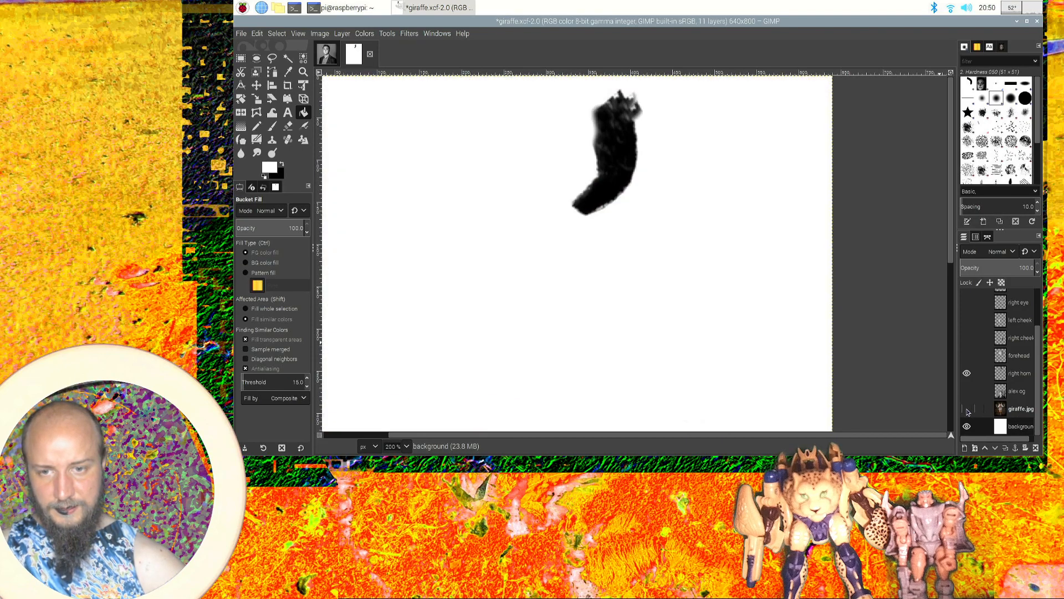
{"action": "left_click", "coordinate": [967, 411]}
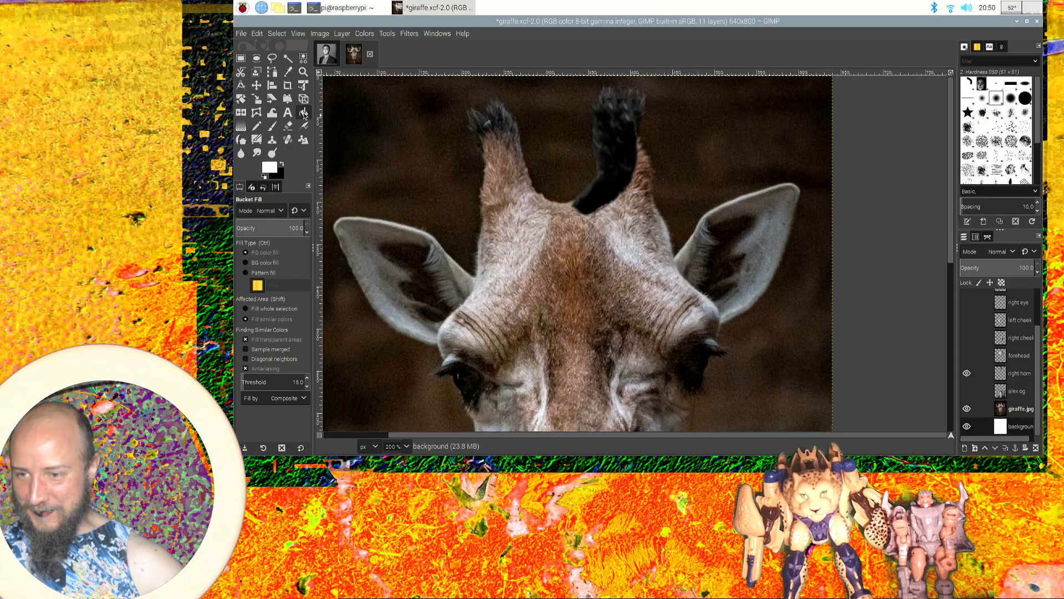
Return to the Clone tool on the right horn layer and undo the white stroke at the horn's tip.
{"action": "left_click", "coordinate": [272, 139]}
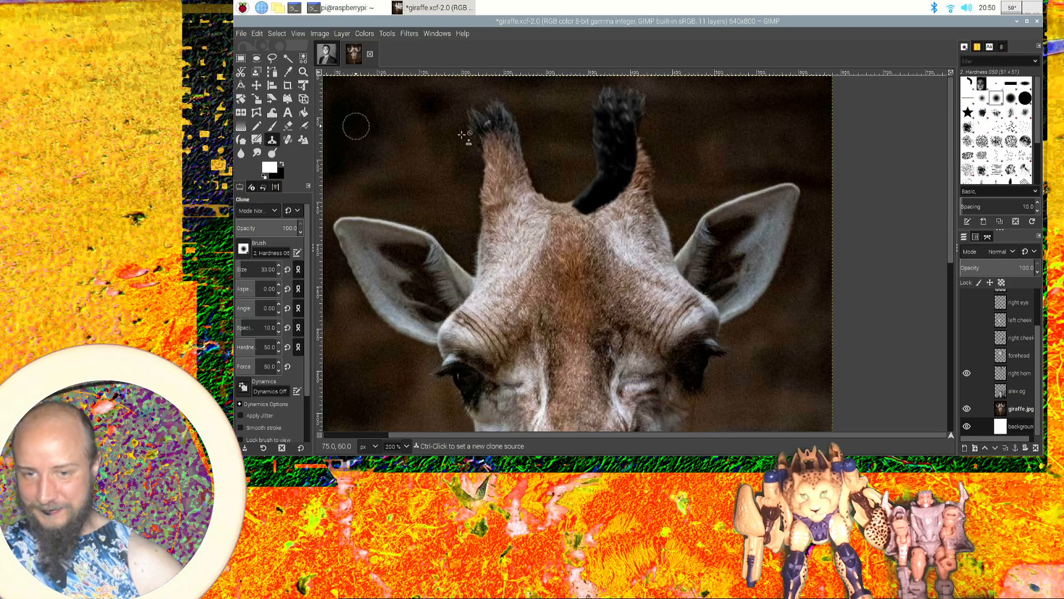
{"action": "left_click", "coordinate": [614, 134], "text": "ctrl"}
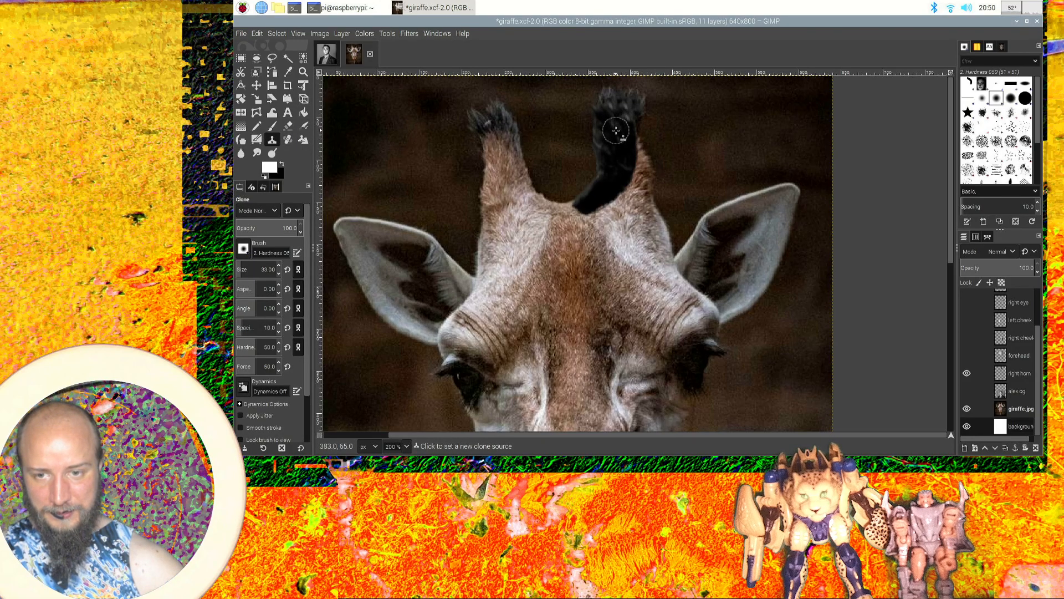
{"action": "mouse_move", "coordinate": [611, 114]}
{"action": "left_mouse_down"}
{"action": "mouse_move", "coordinate": [607, 100]}
{"action": "mouse_move", "coordinate": [618, 127]}
{"action": "mouse_move", "coordinate": [622, 108]}
{"action": "left_mouse_up"}
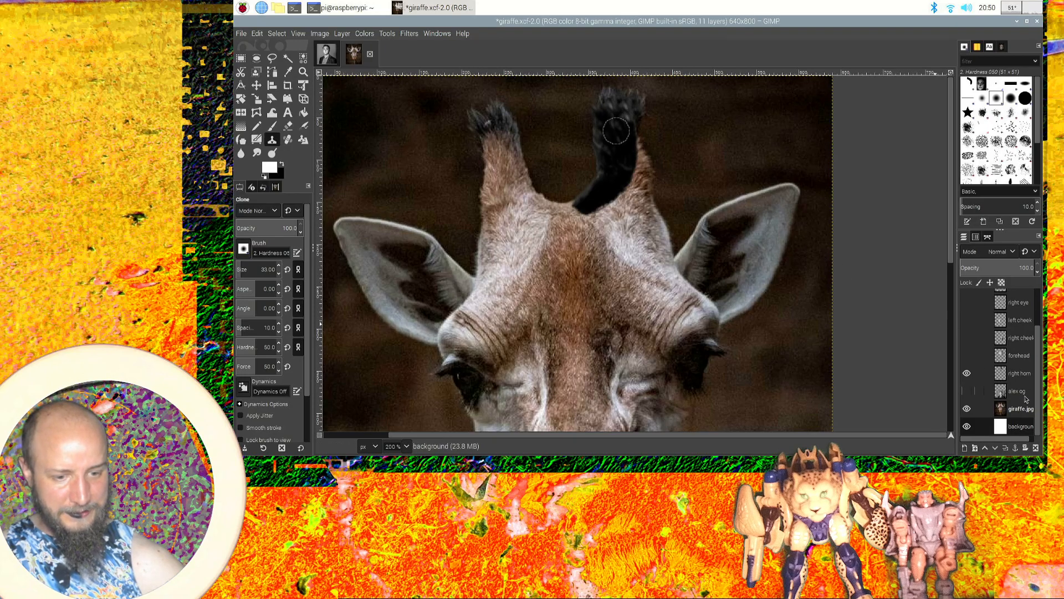
{"action": "left_click", "coordinate": [1024, 374]}
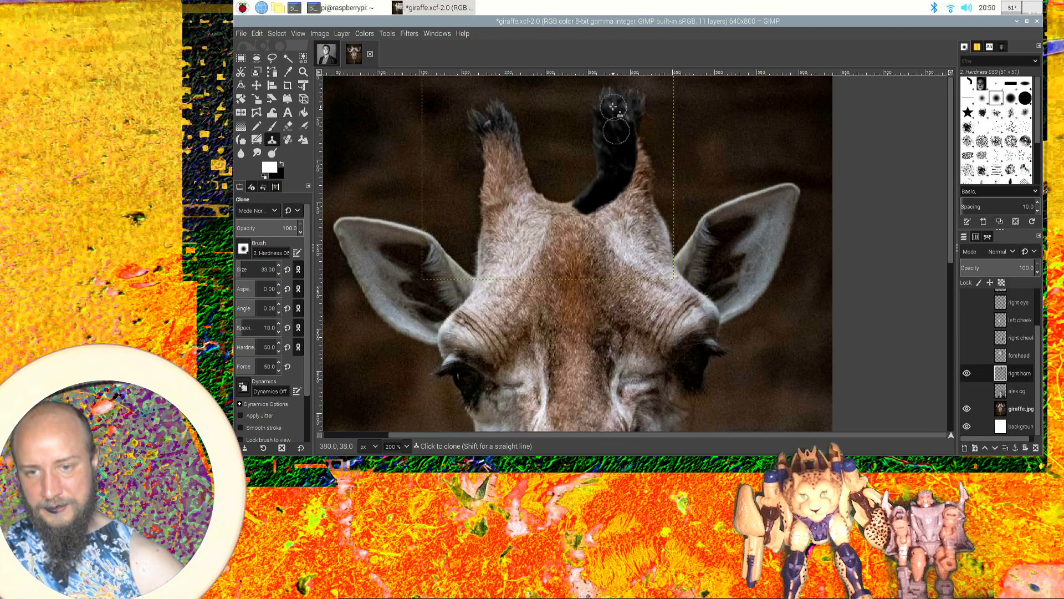
{"action": "left_click_drag", "start_coordinate": [612, 101], "coordinate": [608, 95]}
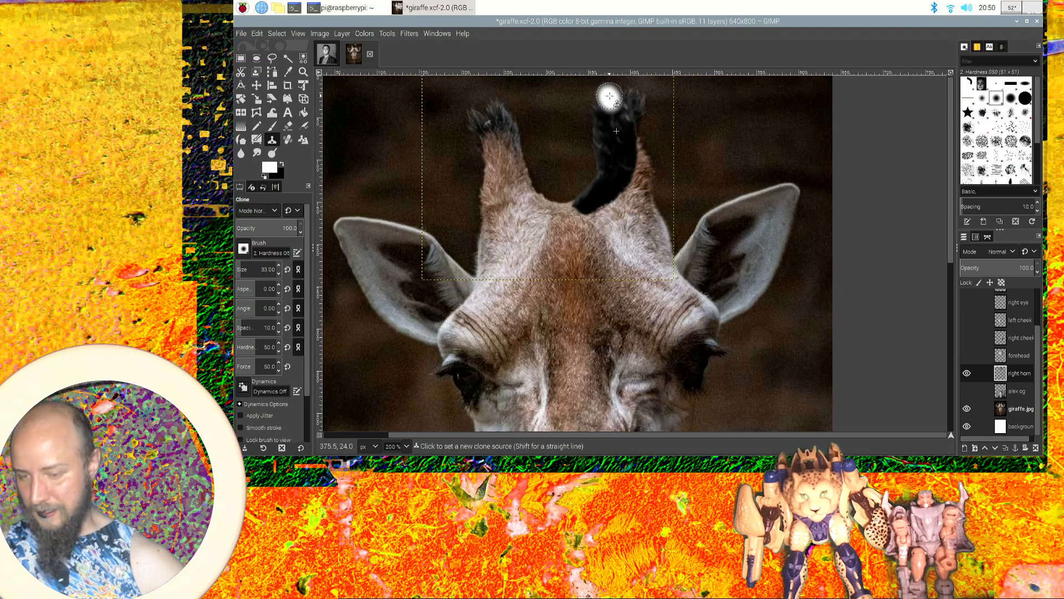
{"action": "key", "text": "ctrl+z"}
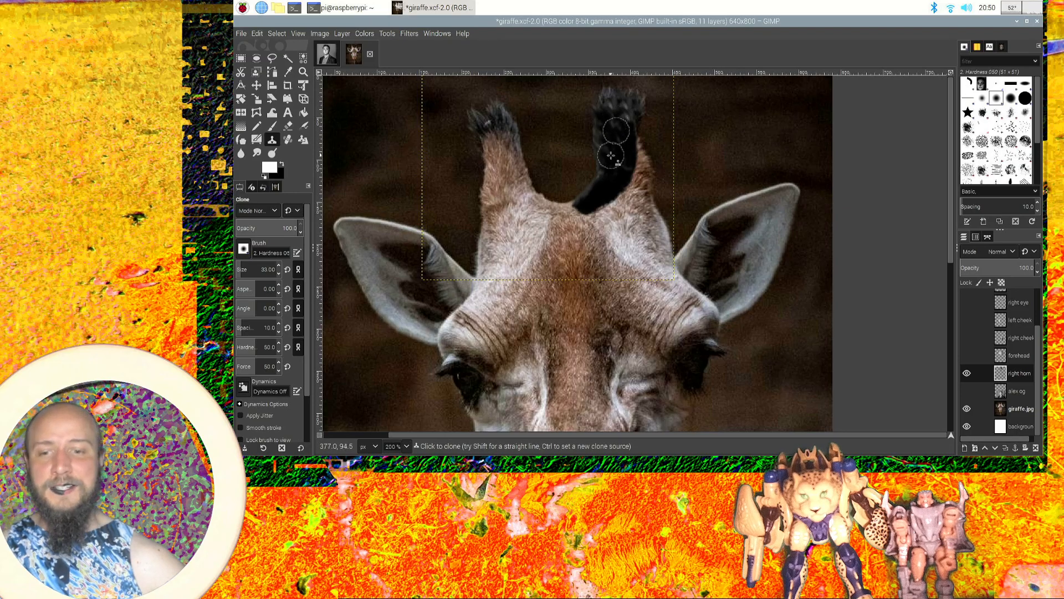
Sample the dark hair on the right-hand horn and clone it over the tip and down the outer side to the base.
{"action": "key", "text": "ctrl"}
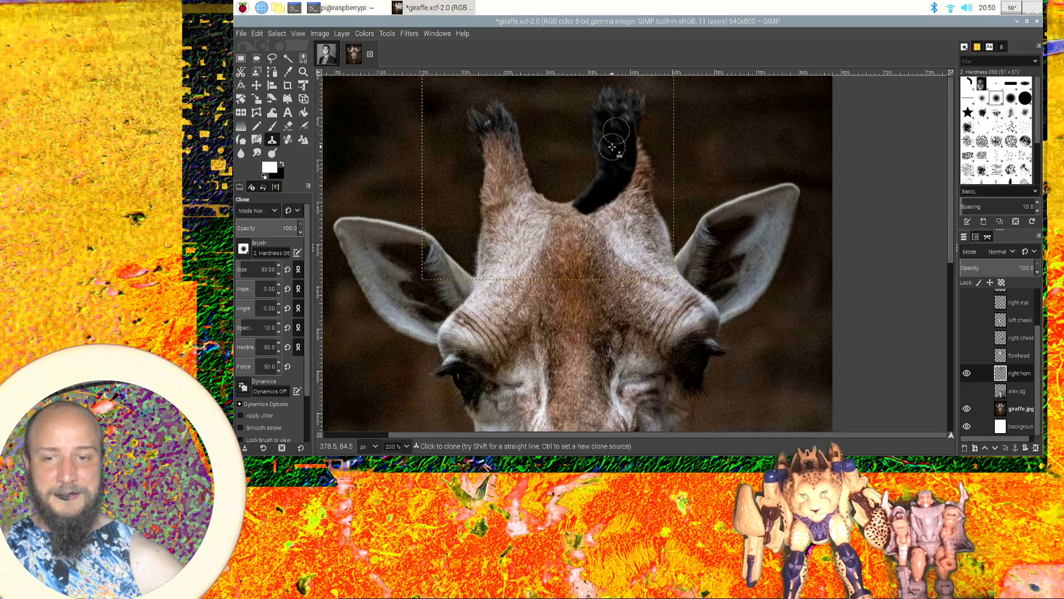
{"action": "left_click", "coordinate": [605, 120], "text": "ctrl"}
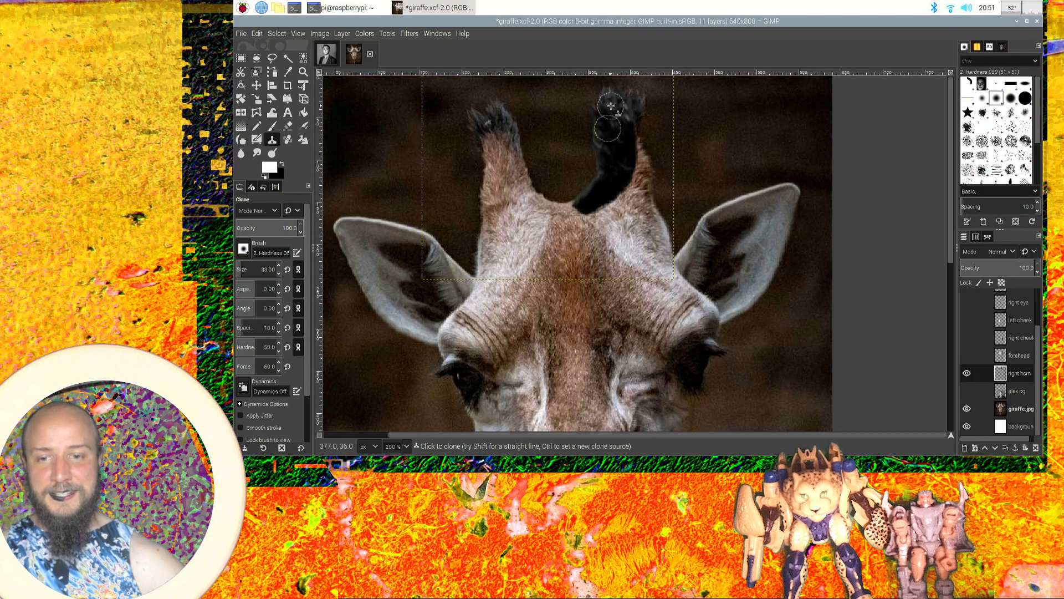
{"action": "mouse_move", "coordinate": [608, 96]}
{"action": "left_mouse_down"}
{"action": "mouse_move", "coordinate": [633, 98]}
{"action": "mouse_move", "coordinate": [630, 114]}
{"action": "mouse_move", "coordinate": [639, 105]}
{"action": "mouse_move", "coordinate": [632, 129]}
{"action": "left_mouse_up"}
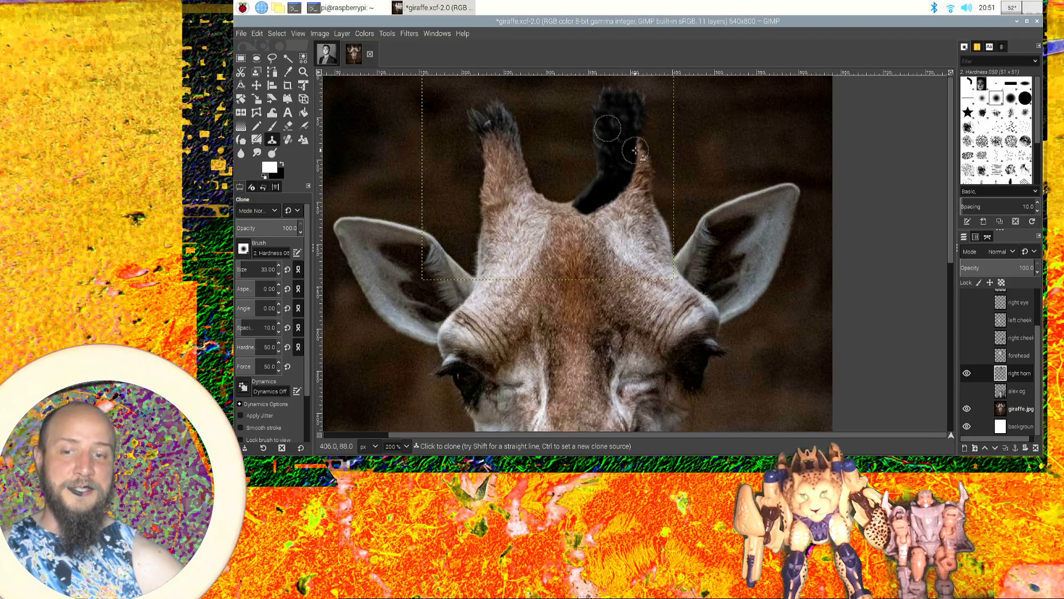
{"action": "mouse_move", "coordinate": [637, 151]}
{"action": "left_mouse_down"}
{"action": "mouse_move", "coordinate": [638, 188]}
{"action": "mouse_move", "coordinate": [630, 178]}
{"action": "mouse_move", "coordinate": [636, 192]}
{"action": "mouse_move", "coordinate": [636, 181]}
{"action": "mouse_move", "coordinate": [648, 191]}
{"action": "mouse_move", "coordinate": [645, 174]}
{"action": "mouse_move", "coordinate": [653, 183]}
{"action": "mouse_move", "coordinate": [642, 149]}
{"action": "left_mouse_up"}
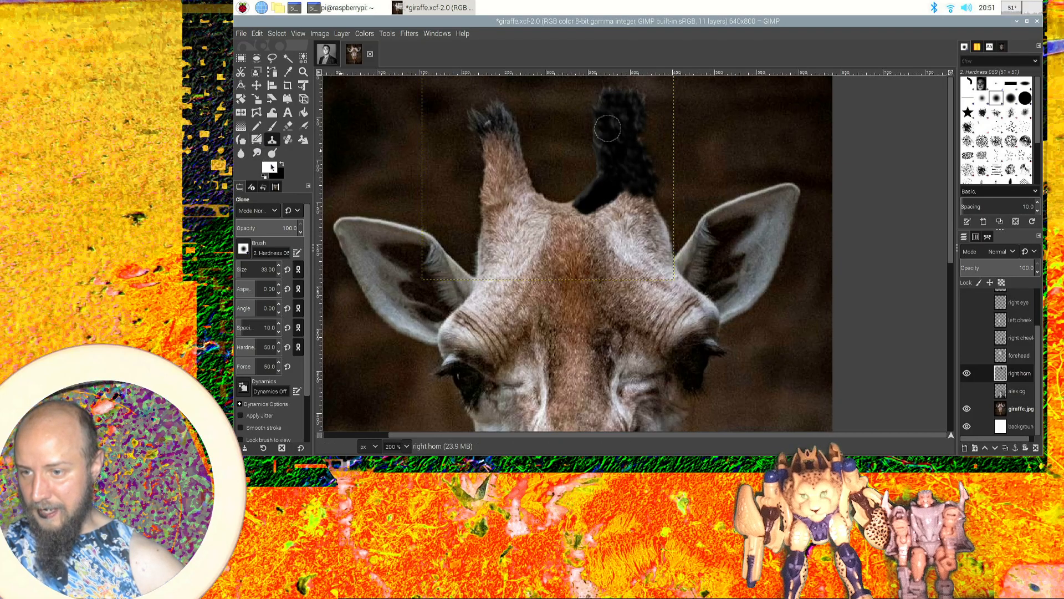
Set the Clone brush size to 10 for finer work on the horn.
{"action": "left_click_drag", "start_coordinate": [256, 269], "coordinate": [243, 268]}
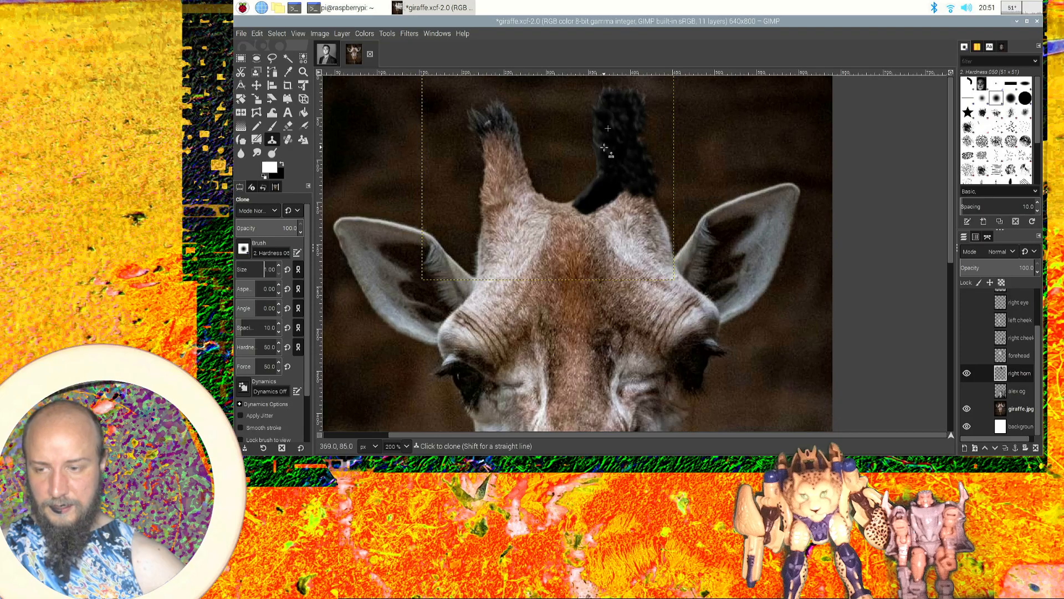
{"action": "left_click", "coordinate": [279, 274]}
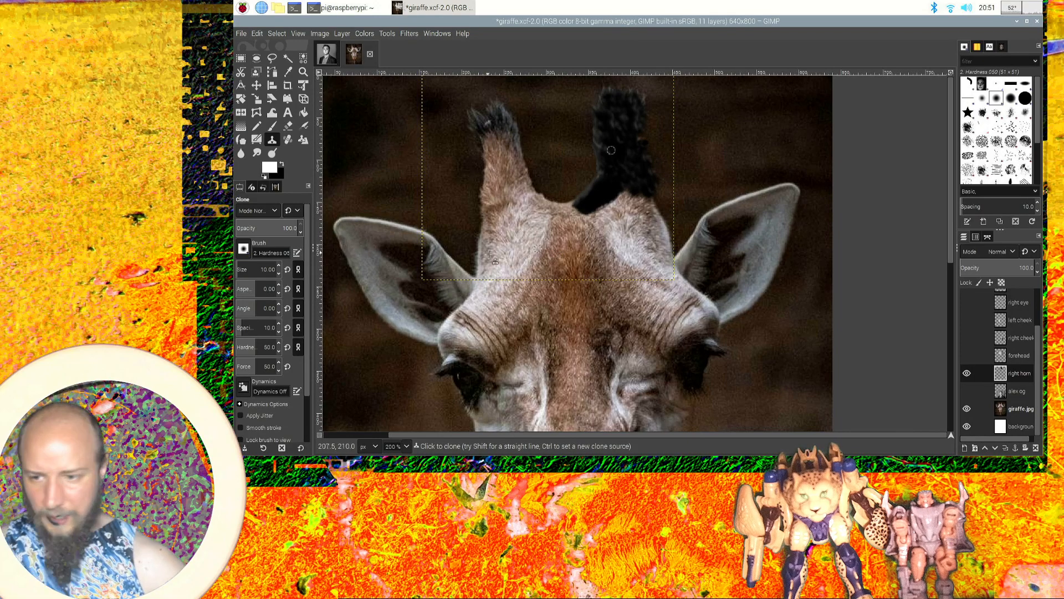
Switch the Clone brush to Pencil Scratch and set its size to 21.
{"action": "left_click", "coordinate": [244, 249]}
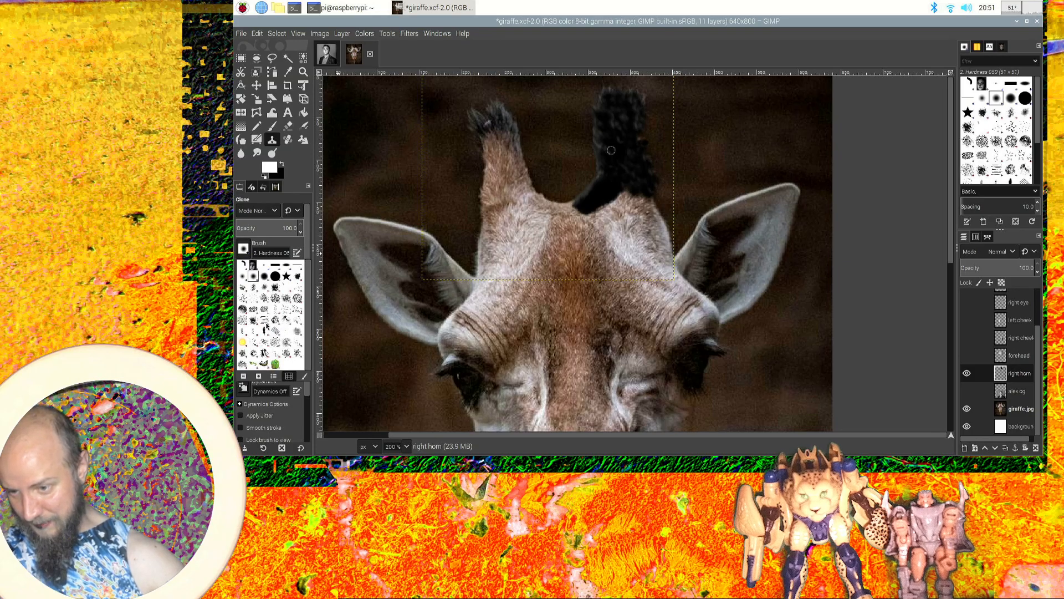
{"action": "left_click", "coordinate": [277, 332]}
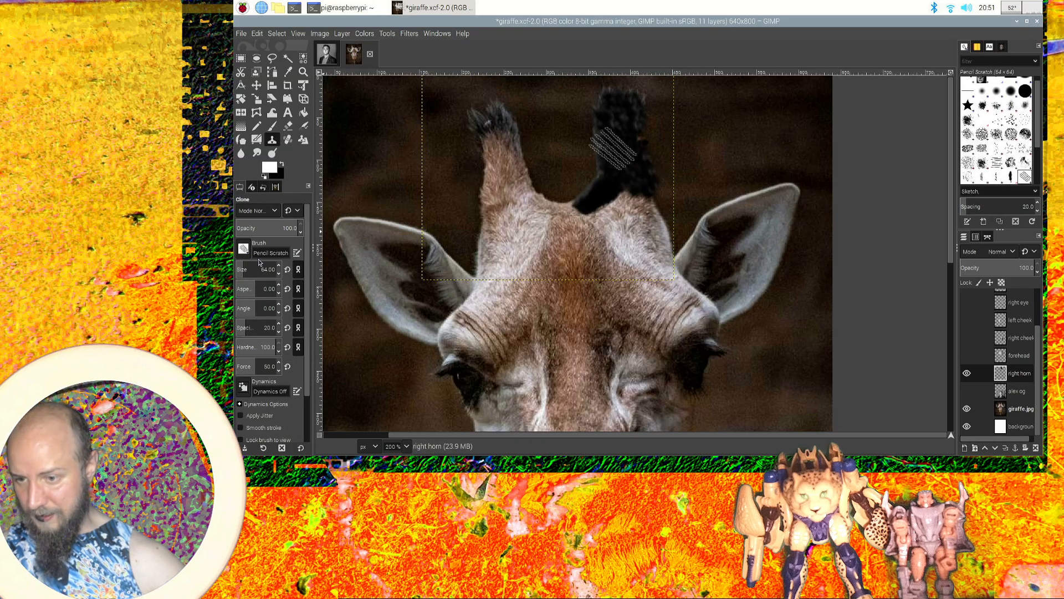
{"action": "left_click", "coordinate": [279, 273]}
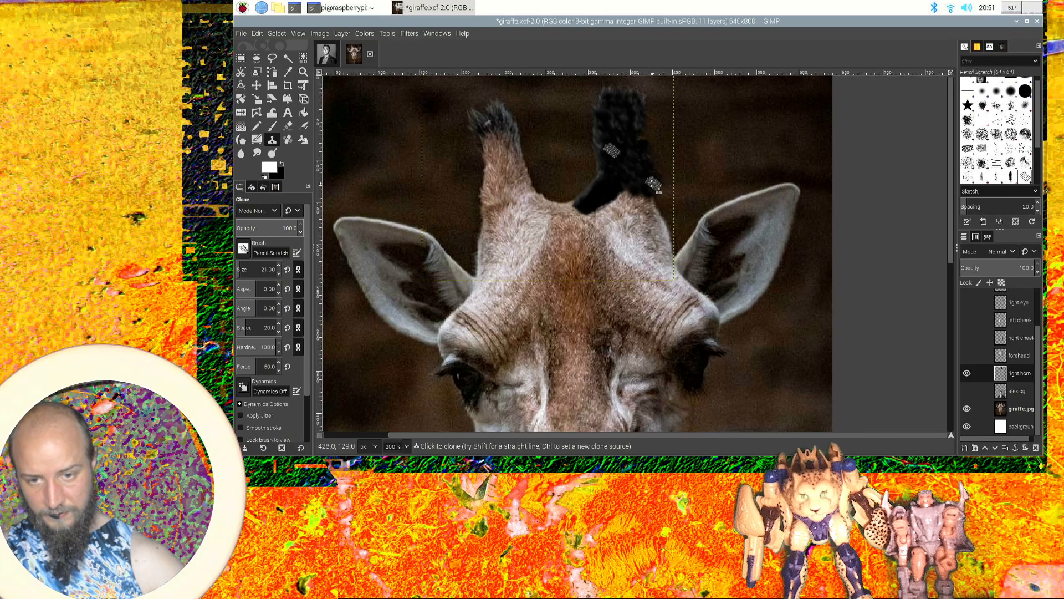
Toggle the giraffe.jpg layer's visibility to inspect the scratchy edges of the right horn's cloned hair, leaving the giraffe visible.
{"action": "left_click", "coordinate": [967, 409]}
{"action": "left_click", "coordinate": [967, 409]}
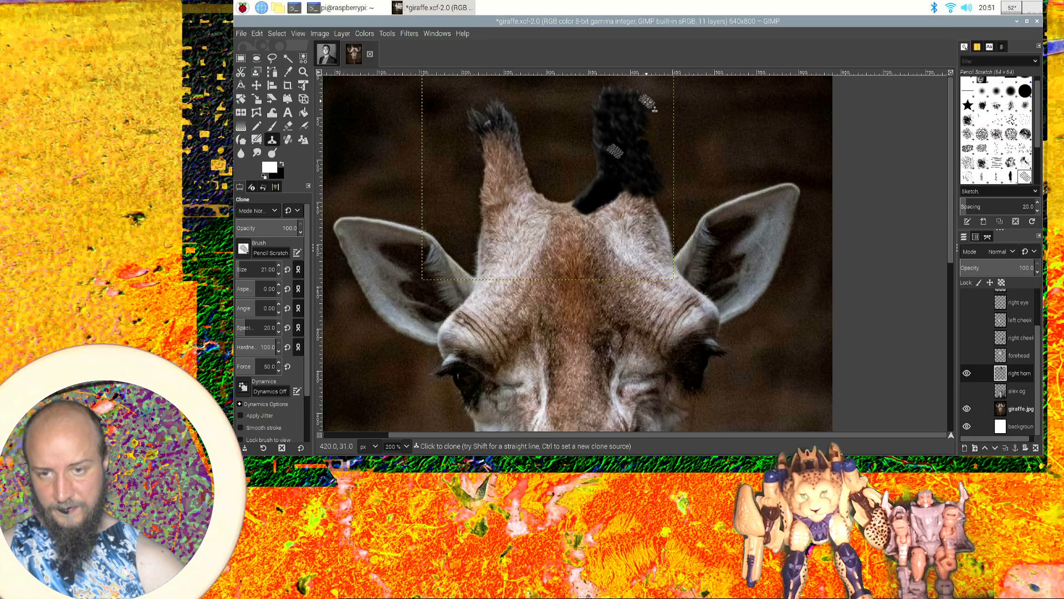
{"action": "left_click", "coordinate": [967, 409]}
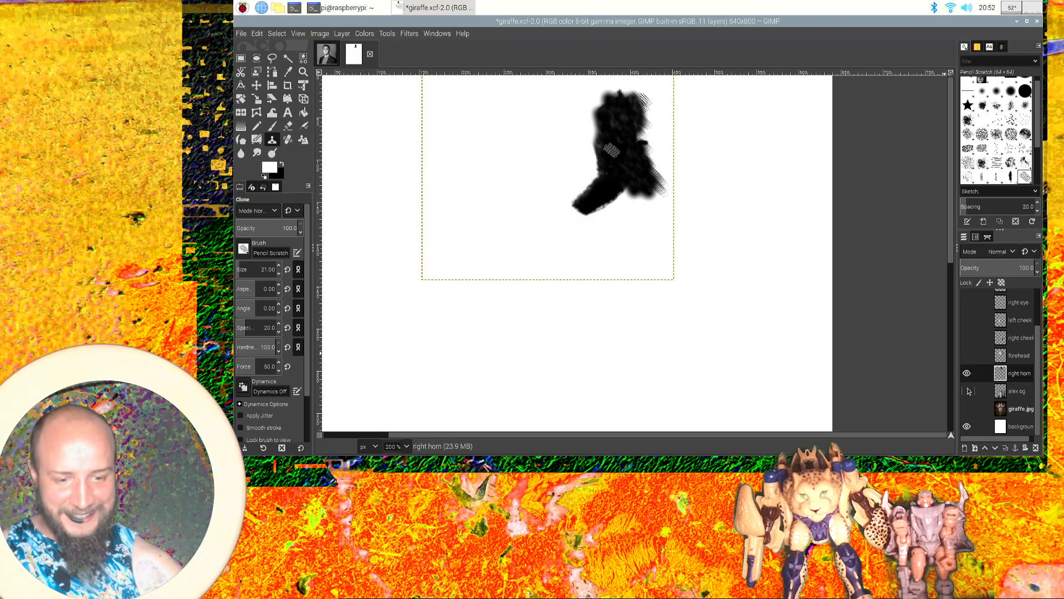
{"action": "left_click", "coordinate": [967, 409]}
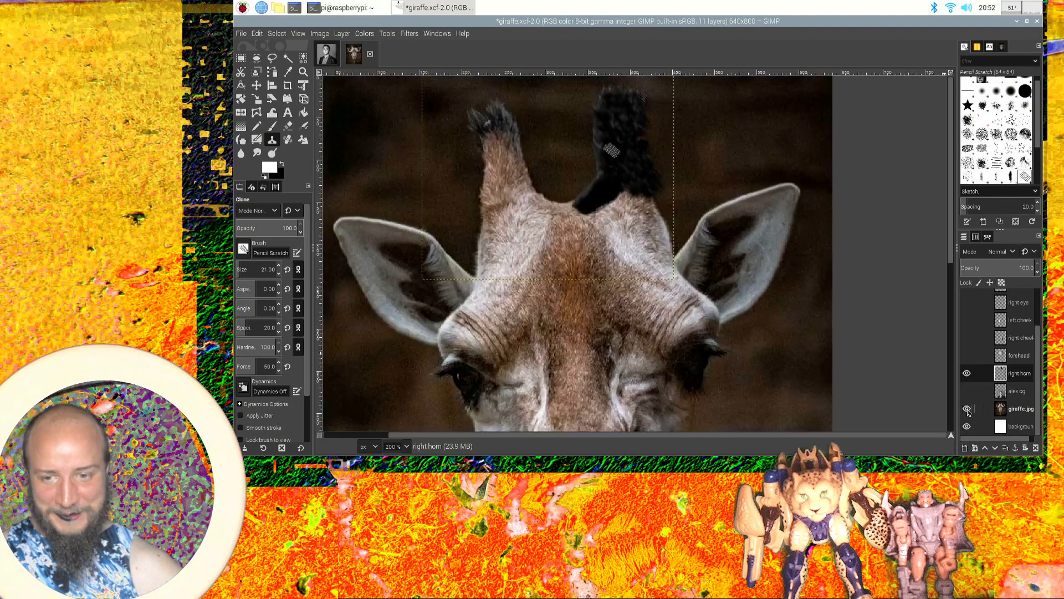
Hide the right horn layer, then activate and show the man's original portrait layer.
{"action": "left_click", "coordinate": [1016, 391]}
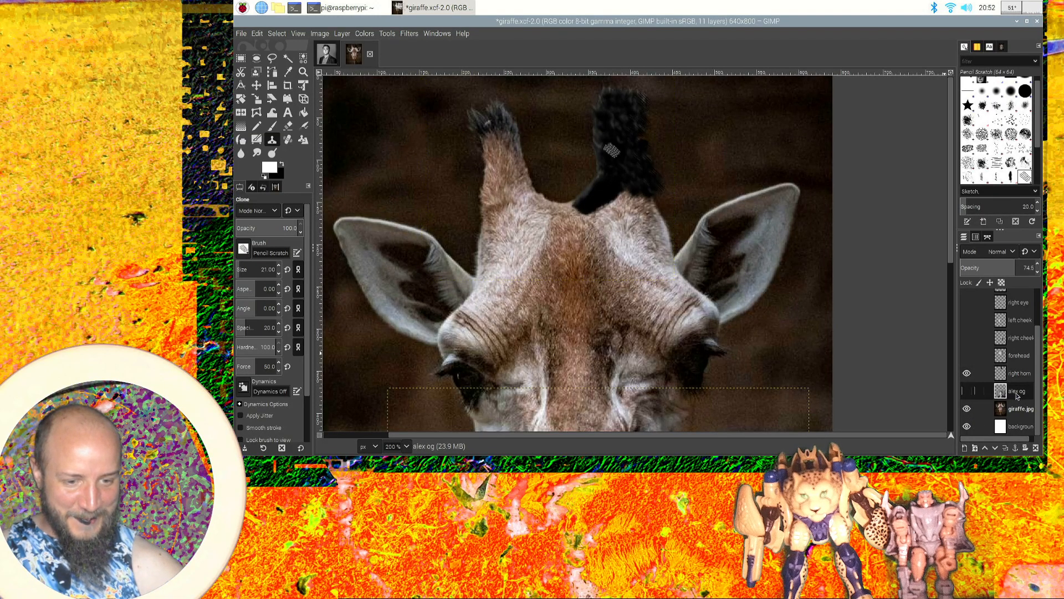
{"action": "left_click", "coordinate": [967, 373]}
{"action": "left_click", "coordinate": [967, 391]}
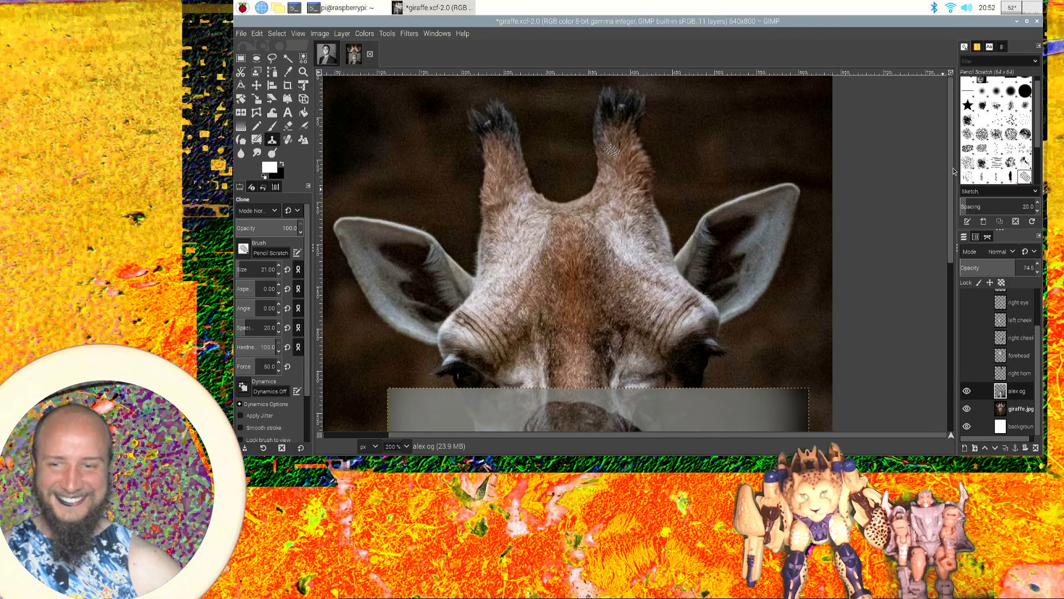
{"action": "scroll", "coordinate": [954, 171], "scroll_direction": "down", "scroll_amount": 5}
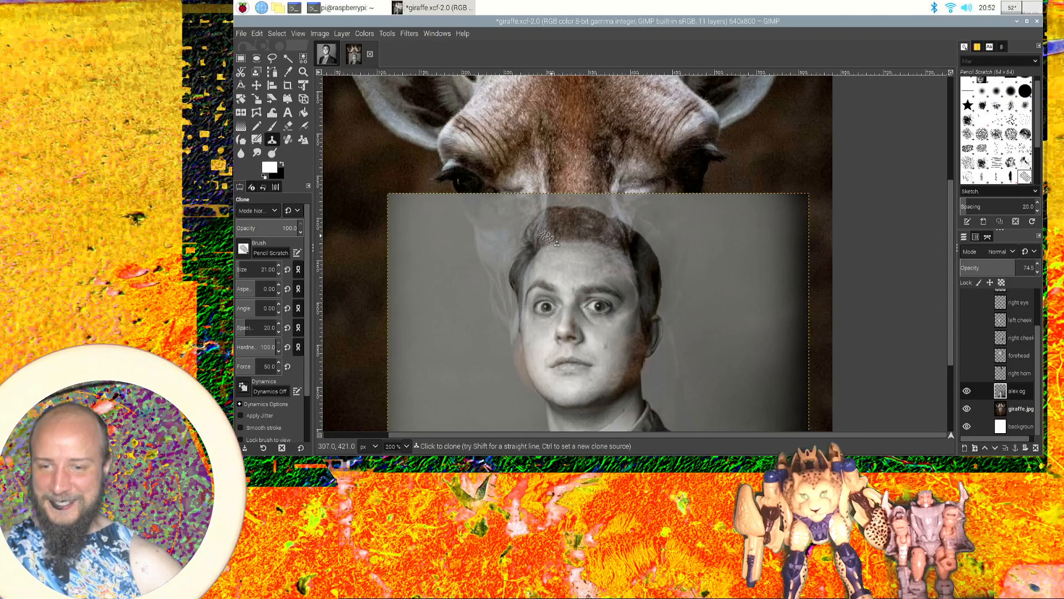
Fuzzy-select the dark hair on the man's head in the original portrait layer.
{"action": "left_click", "coordinate": [272, 58]}
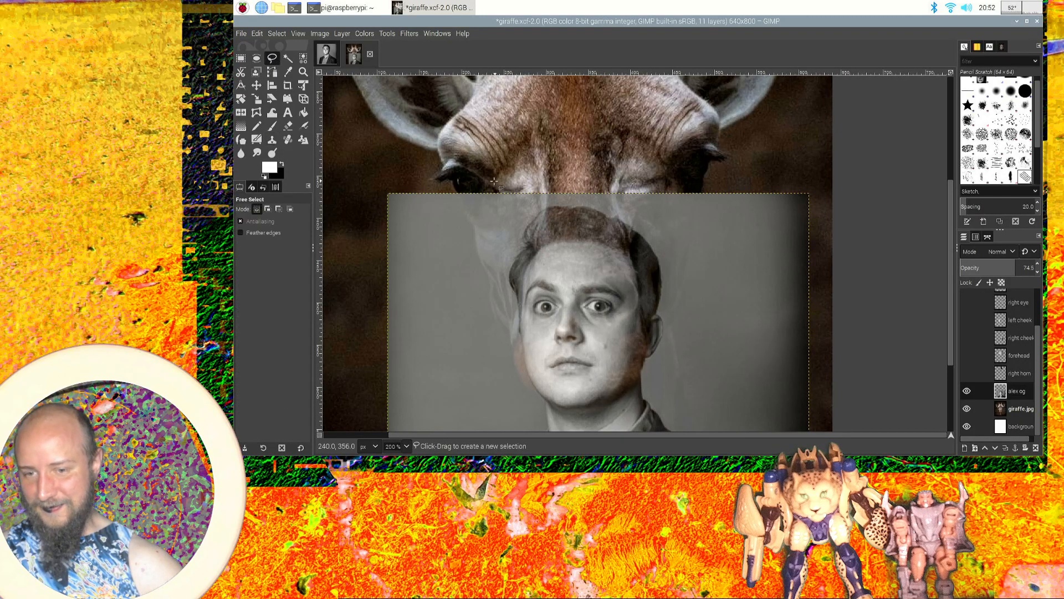
{"action": "left_click", "coordinate": [288, 57]}
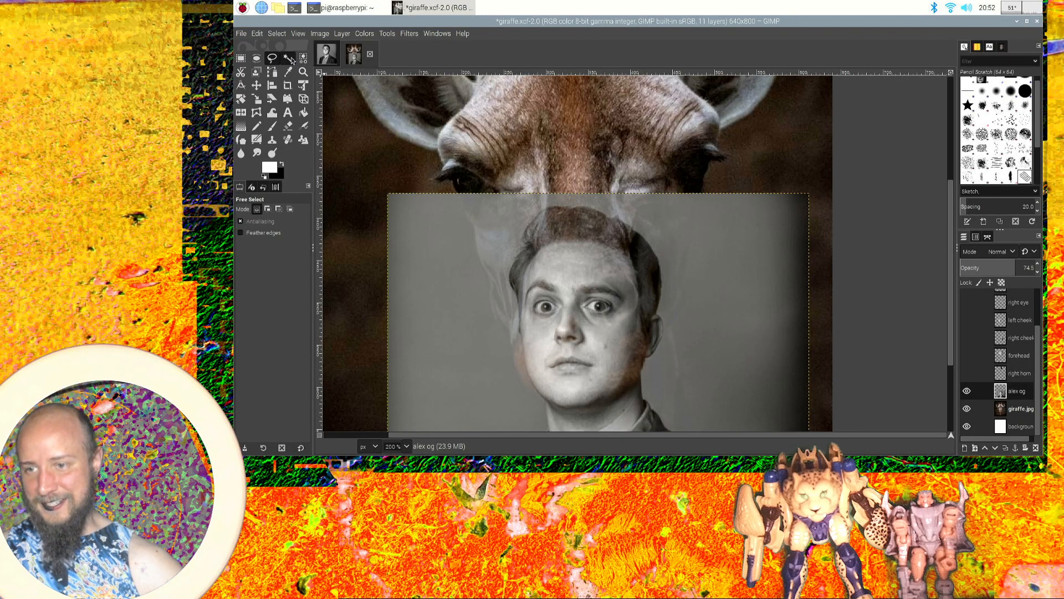
{"action": "left_click_drag", "start_coordinate": [551, 238], "coordinate": [538, 304]}
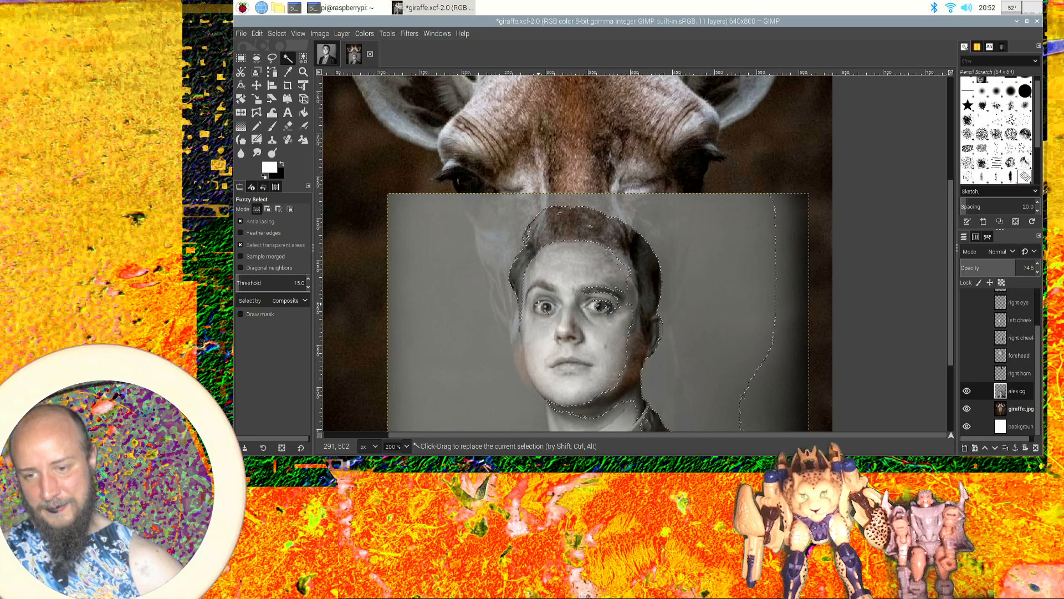
Subtract a Free Select polygon around the suit, lower face and right side from the selection, keeping only the left part of the hair.
{"action": "left_click", "coordinate": [272, 57]}
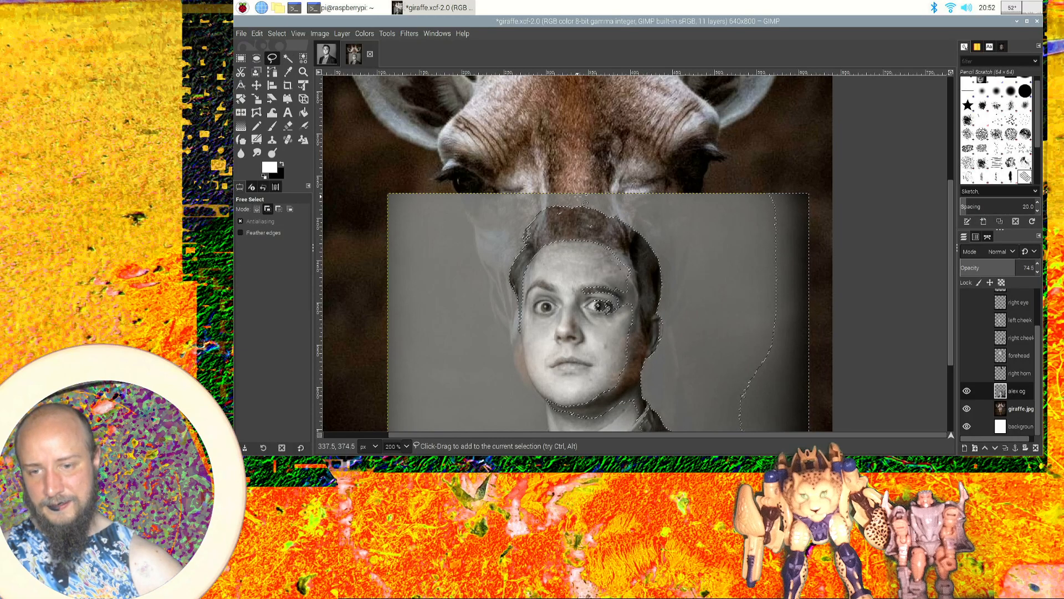
{"action": "left_click", "coordinate": [588, 170], "text": "ctrl"}
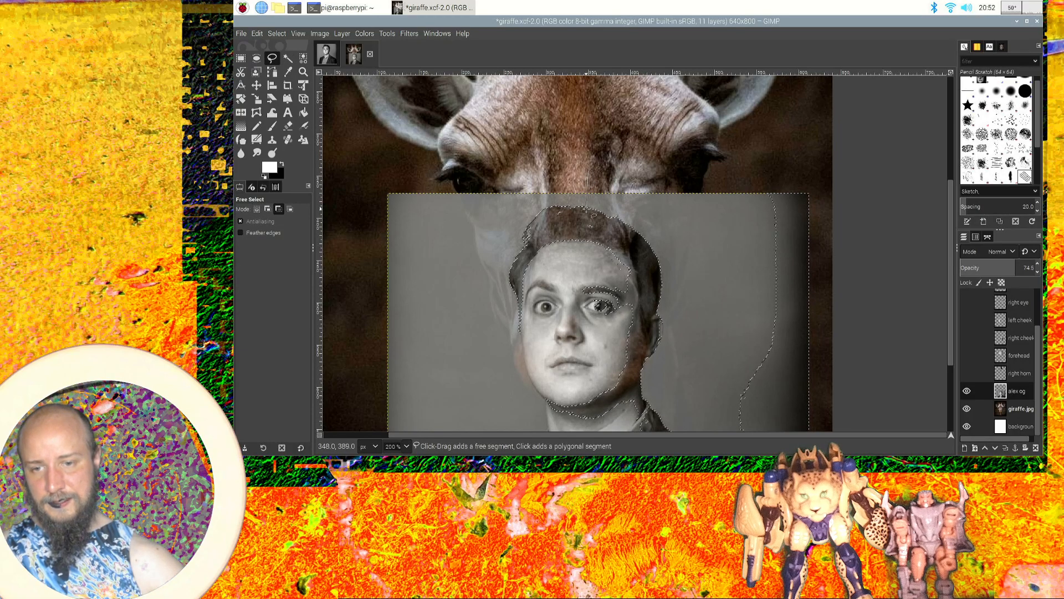
{"action": "scroll", "coordinate": [590, 216], "scroll_direction": "down", "scroll_amount": 15}
{"action": "scroll", "coordinate": [582, 282], "scroll_direction": "up", "scroll_amount": 6}
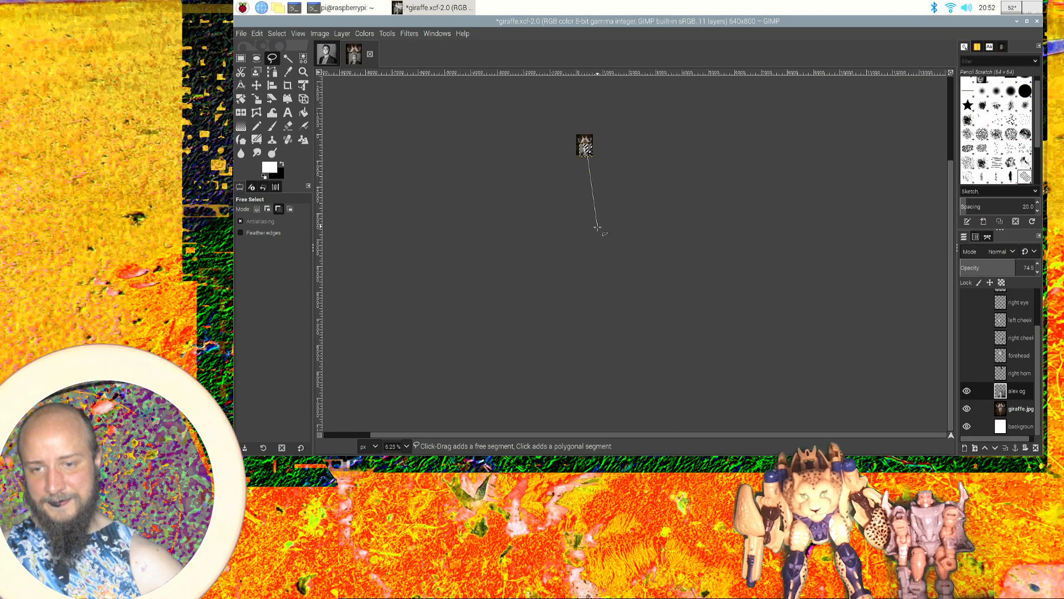
{"action": "scroll", "coordinate": [597, 227], "scroll_direction": "up", "scroll_amount": 2}
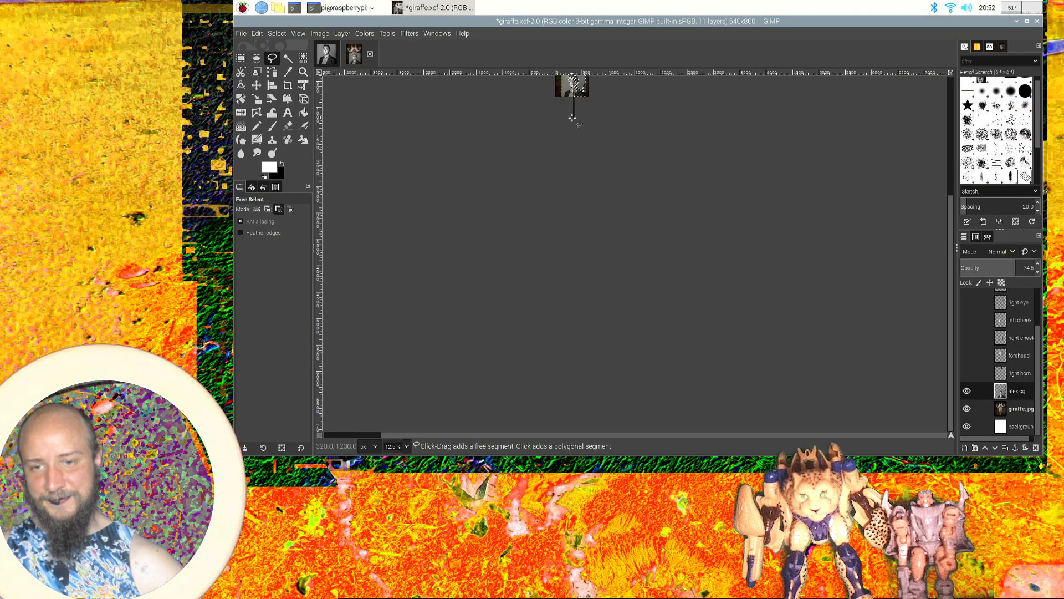
{"action": "scroll", "coordinate": [573, 119], "scroll_direction": "up", "scroll_amount": 3}
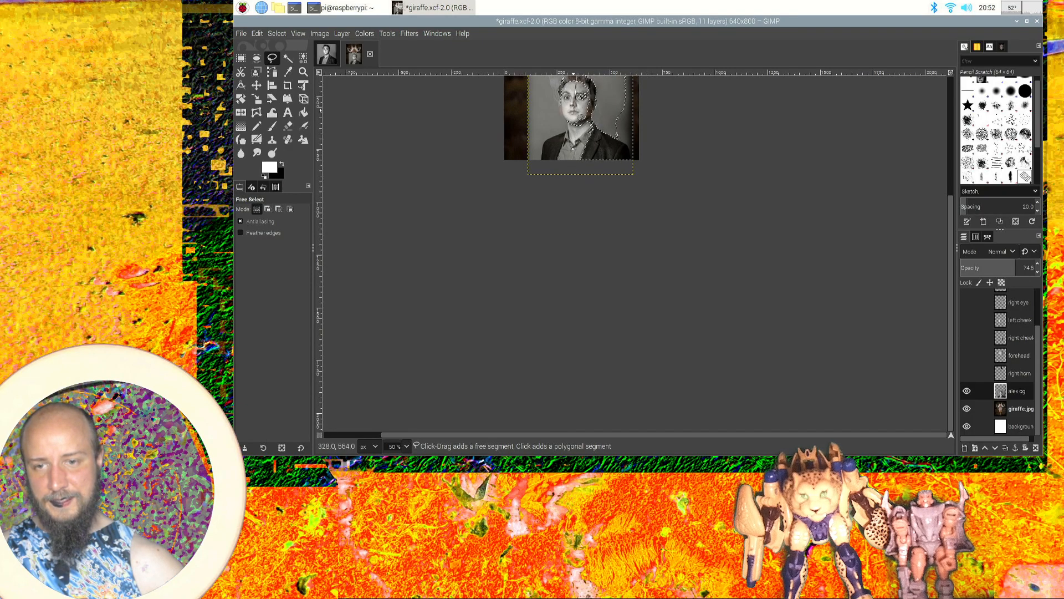
{"action": "left_click", "coordinate": [572, 111]}
{"action": "left_click", "coordinate": [556, 117]}
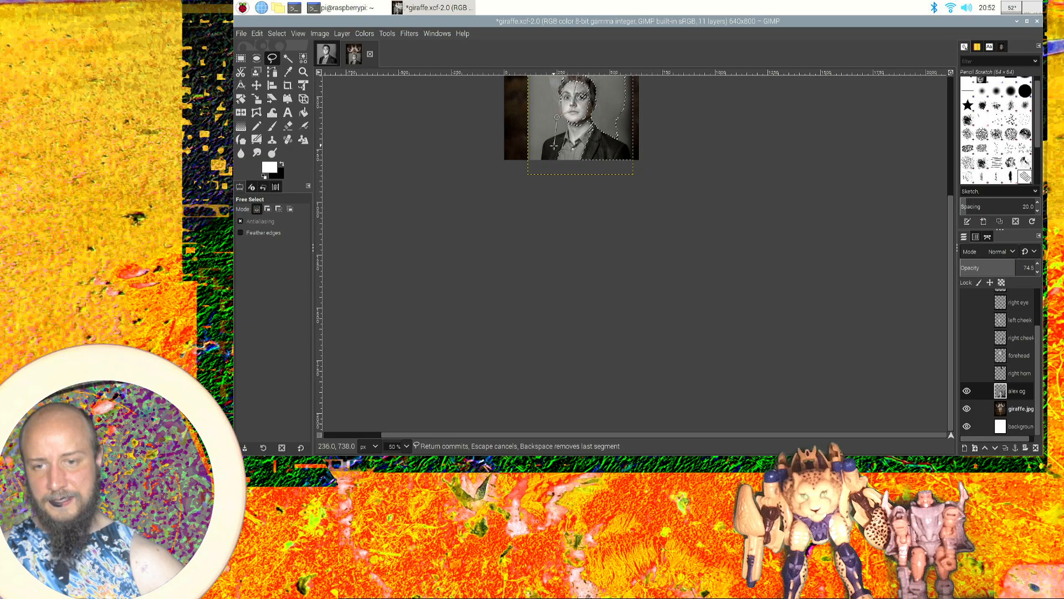
{"action": "left_click", "coordinate": [555, 164]}
{"action": "left_click", "coordinate": [702, 196]}
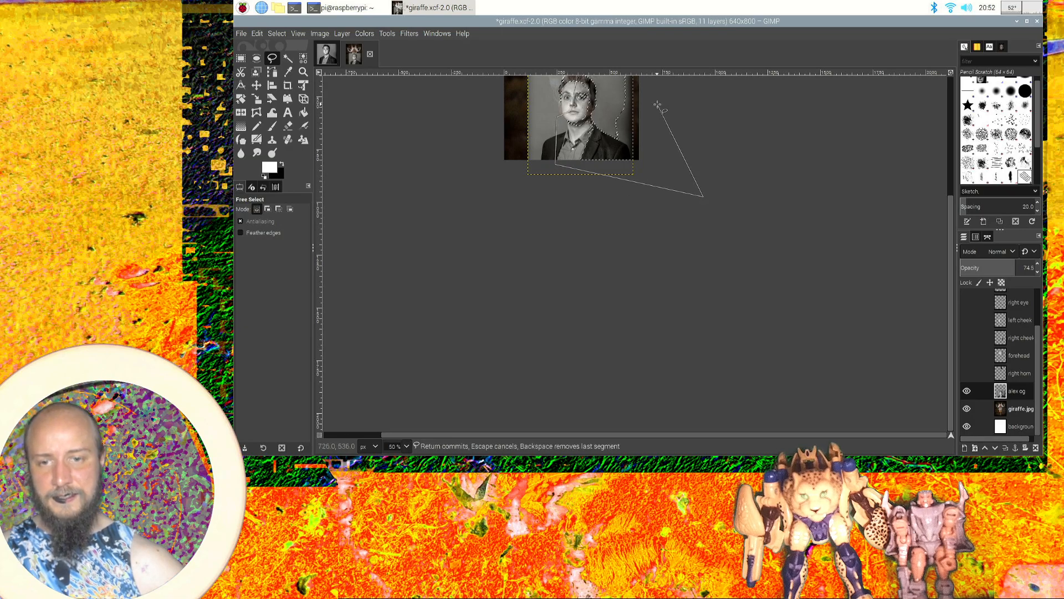
{"action": "scroll", "coordinate": [657, 105], "scroll_direction": "up", "scroll_amount": 5}
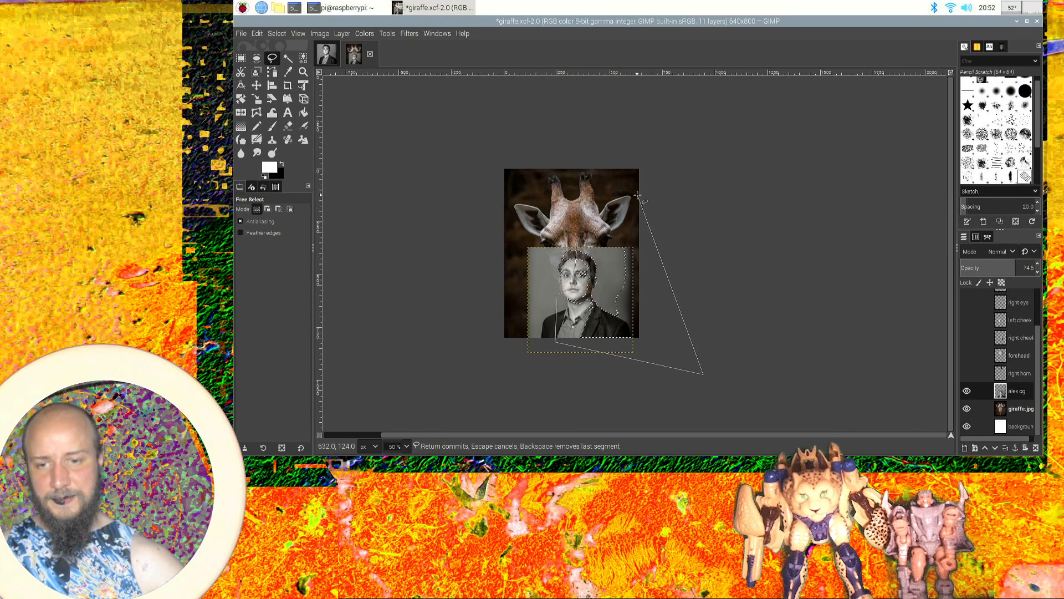
{"action": "left_click", "coordinate": [655, 195]}
{"action": "left_click", "coordinate": [606, 189]}
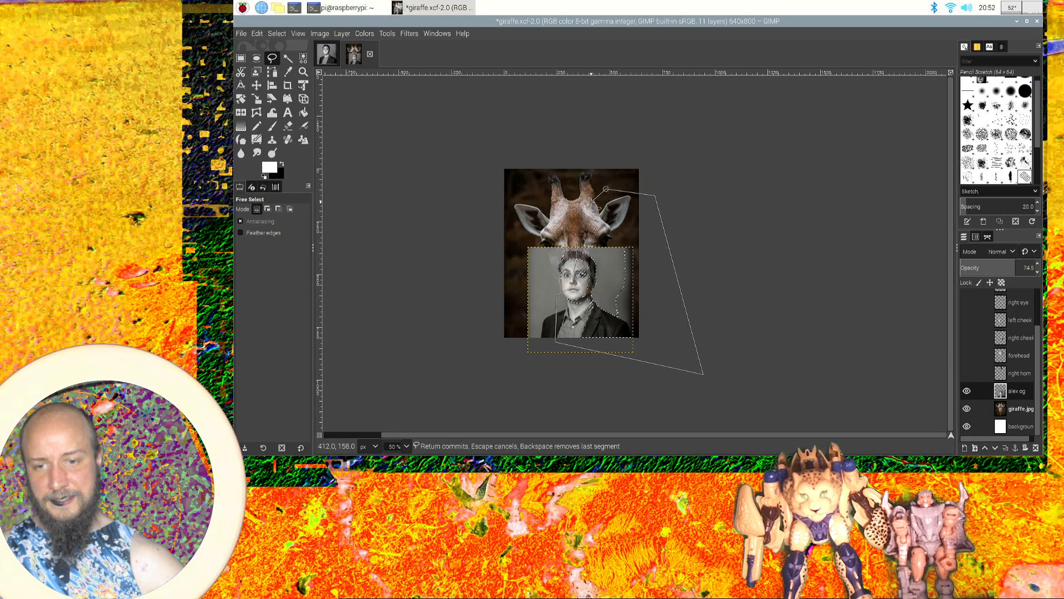
{"action": "left_click", "coordinate": [591, 202]}
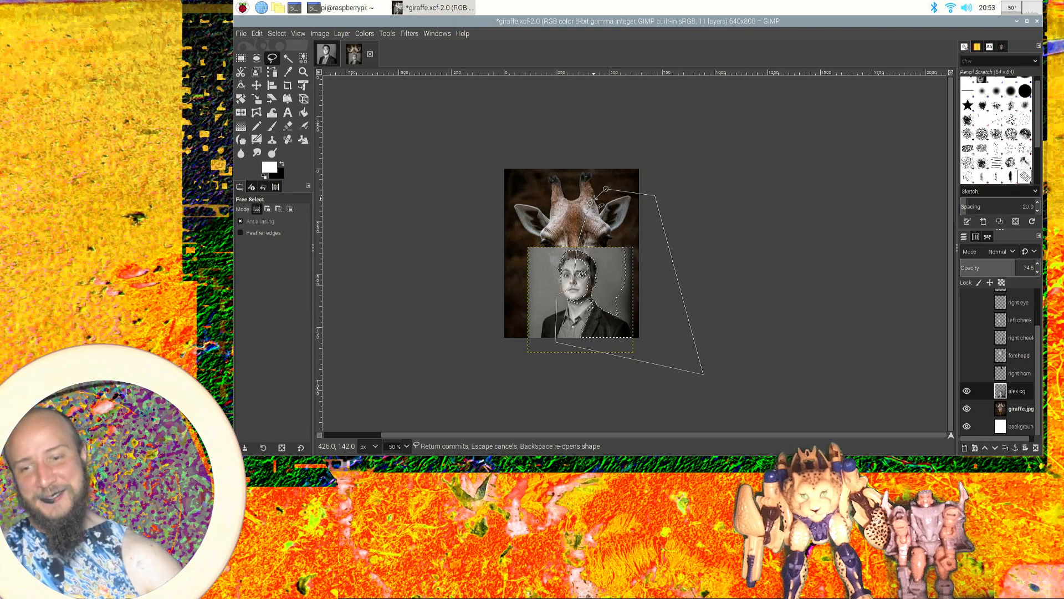
{"action": "key", "text": "ctrl"}
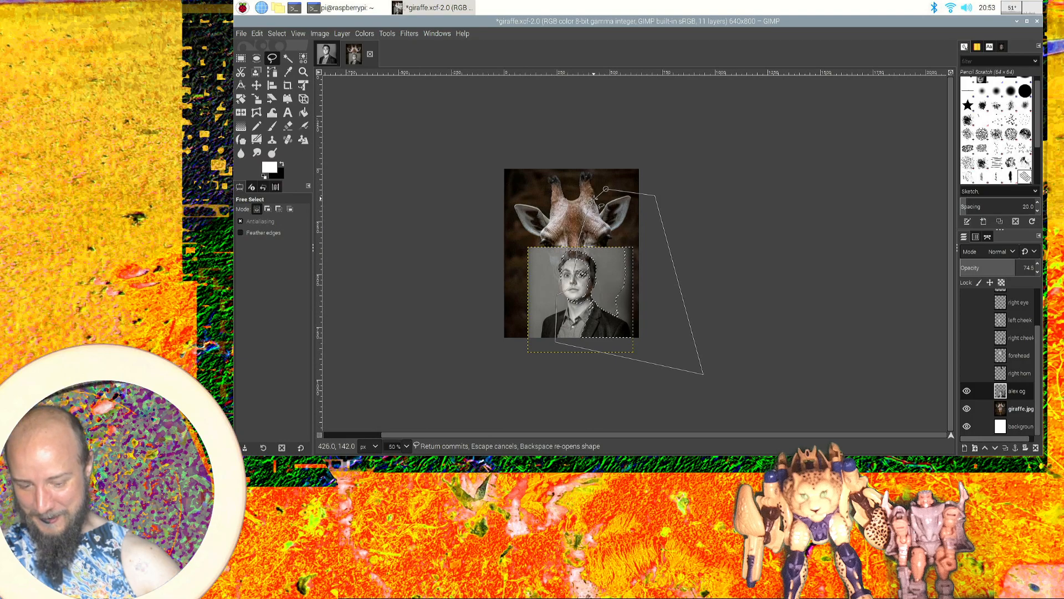
{"action": "key", "text": "Escape"}
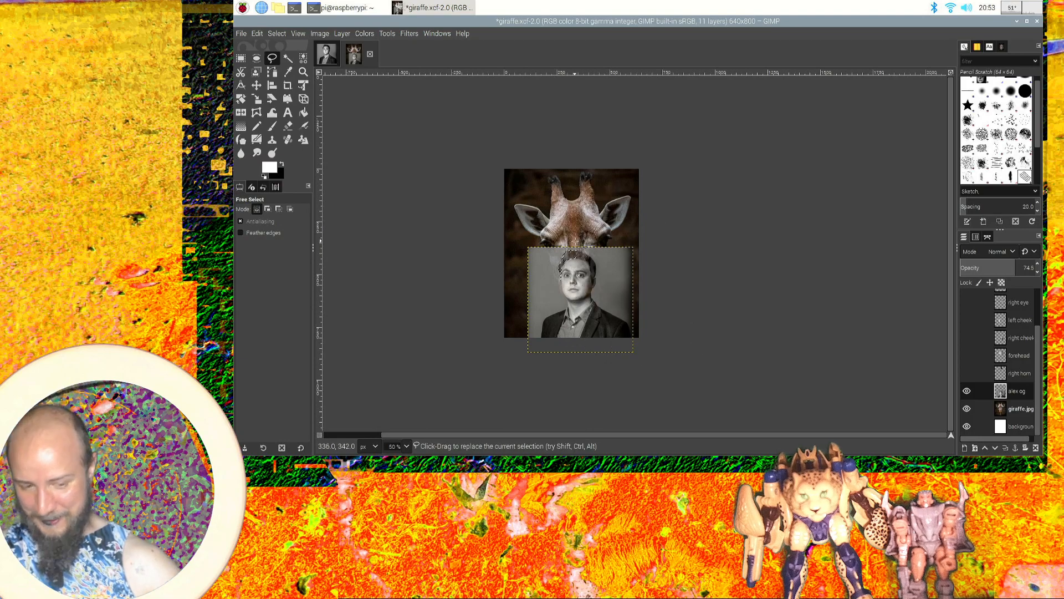
Copy the selected hair and paste it as a new layer above the portrait layer.
{"action": "key", "text": "ctrl"}
{"action": "key", "text": "ctrl+c"}
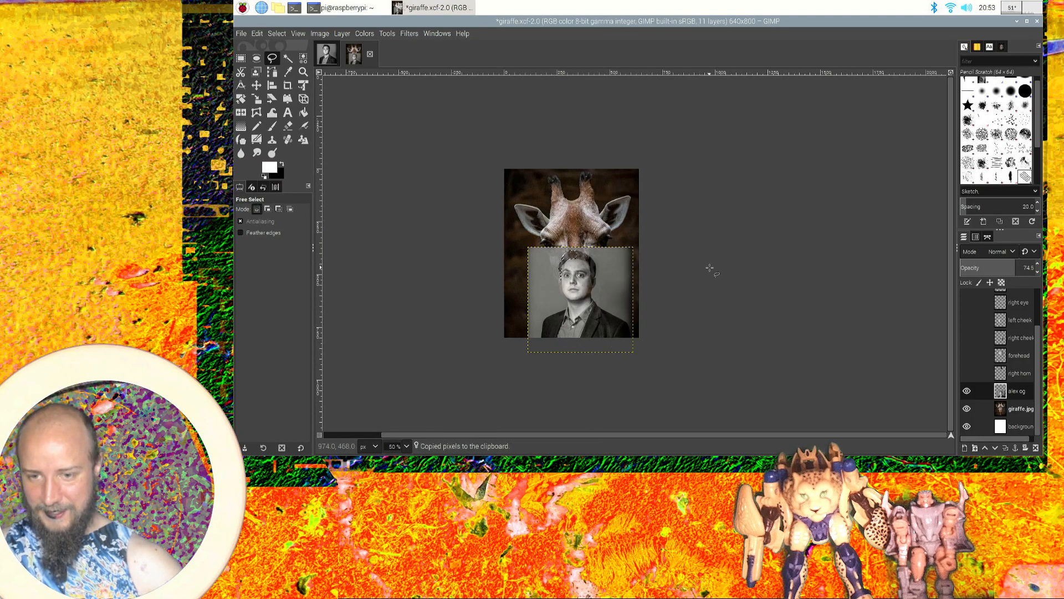
{"action": "key", "text": "ctrl+v"}
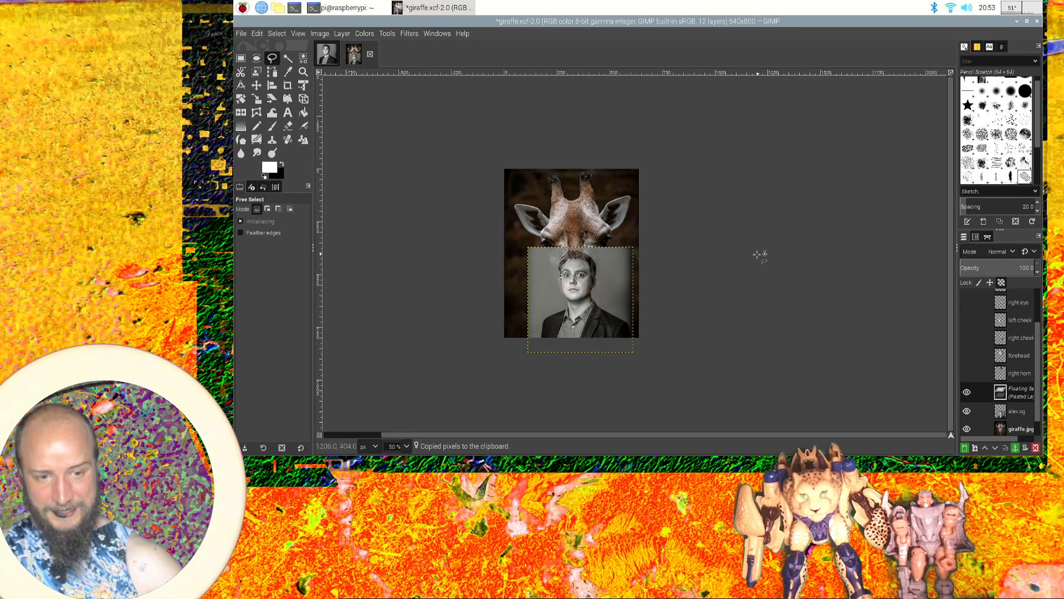
{"action": "right_click", "coordinate": [1019, 396]}
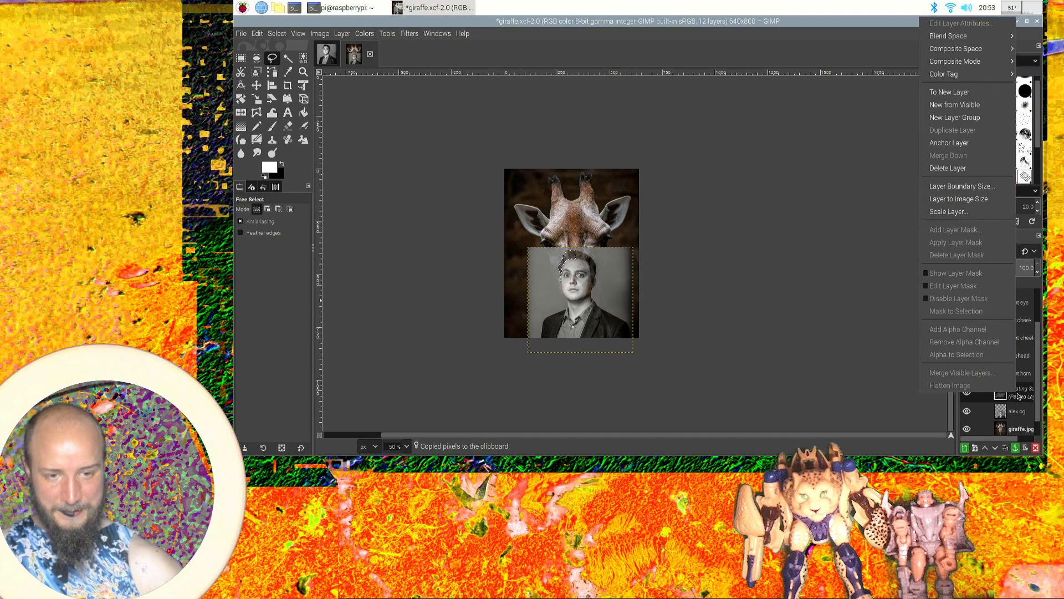
{"action": "left_click", "coordinate": [949, 92]}
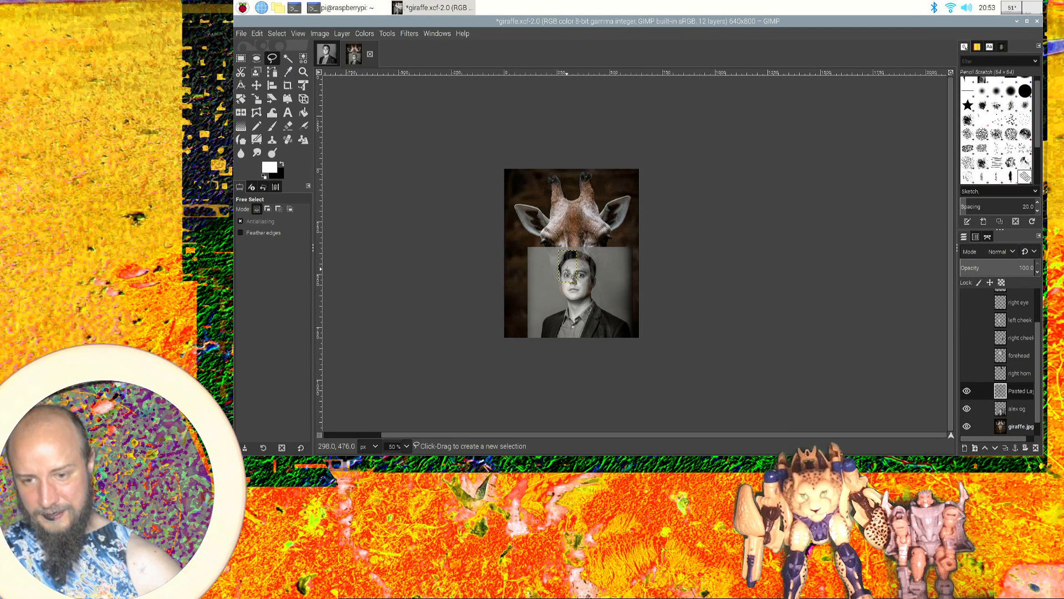
Hide the original portrait layer and move the pasted hair up onto the giraffe's forehead, just below the left horn.
{"action": "scroll", "coordinate": [568, 272], "scroll_direction": "up", "scroll_amount": 2}
{"action": "scroll", "coordinate": [568, 274], "scroll_direction": "up", "scroll_amount": 4}
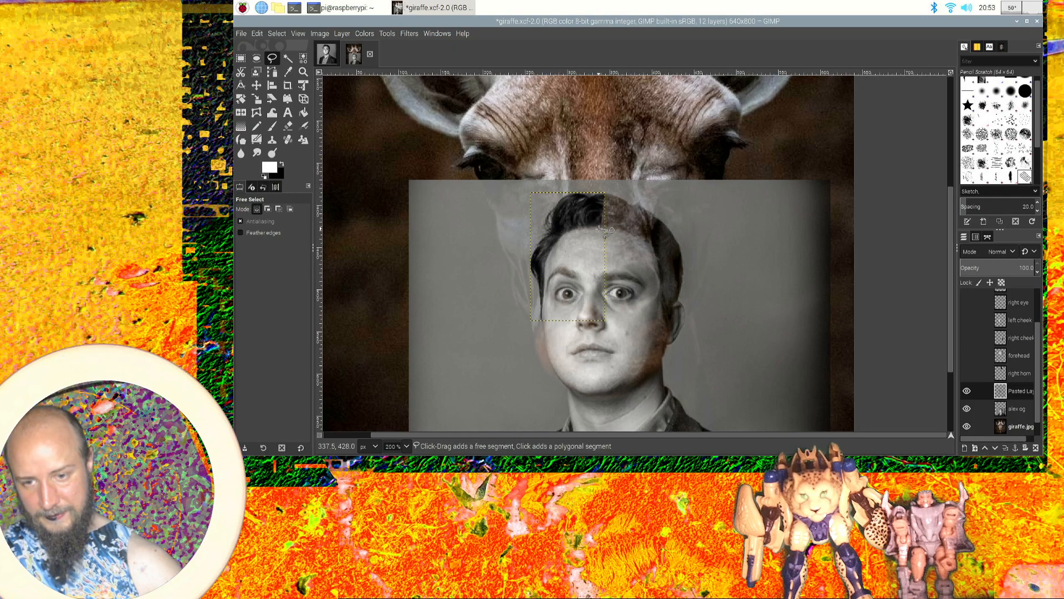
{"action": "left_click", "coordinate": [967, 410]}
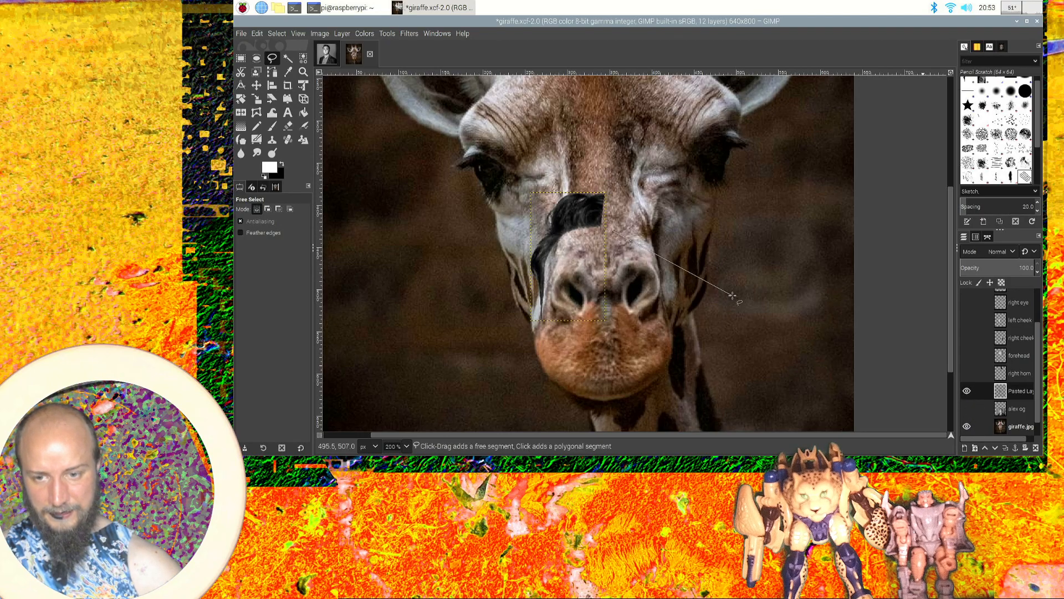
{"action": "left_click", "coordinate": [257, 86]}
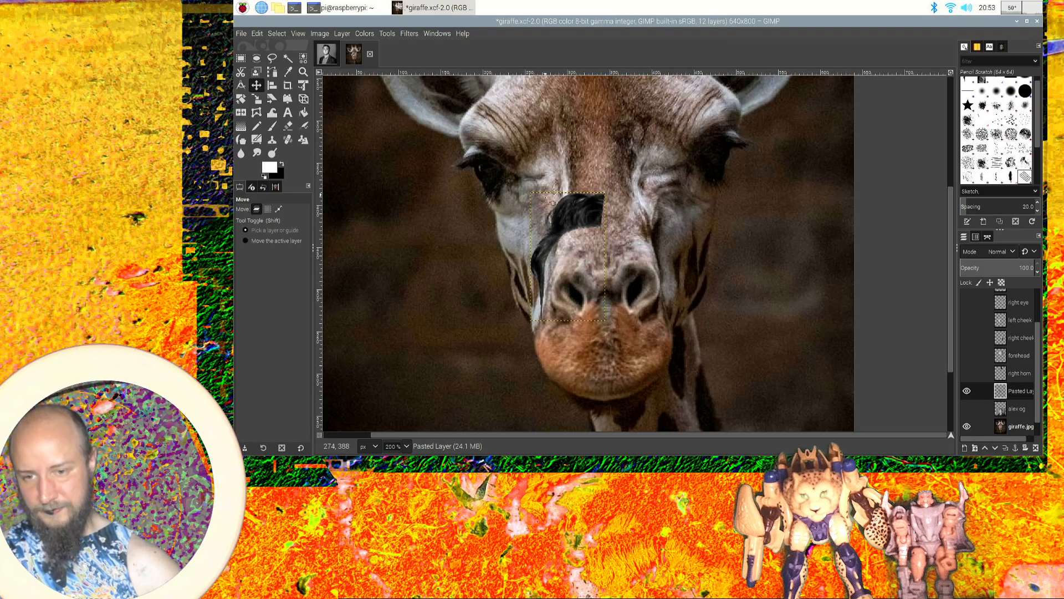
{"action": "left_click_drag", "start_coordinate": [601, 241], "coordinate": [571, 145]}
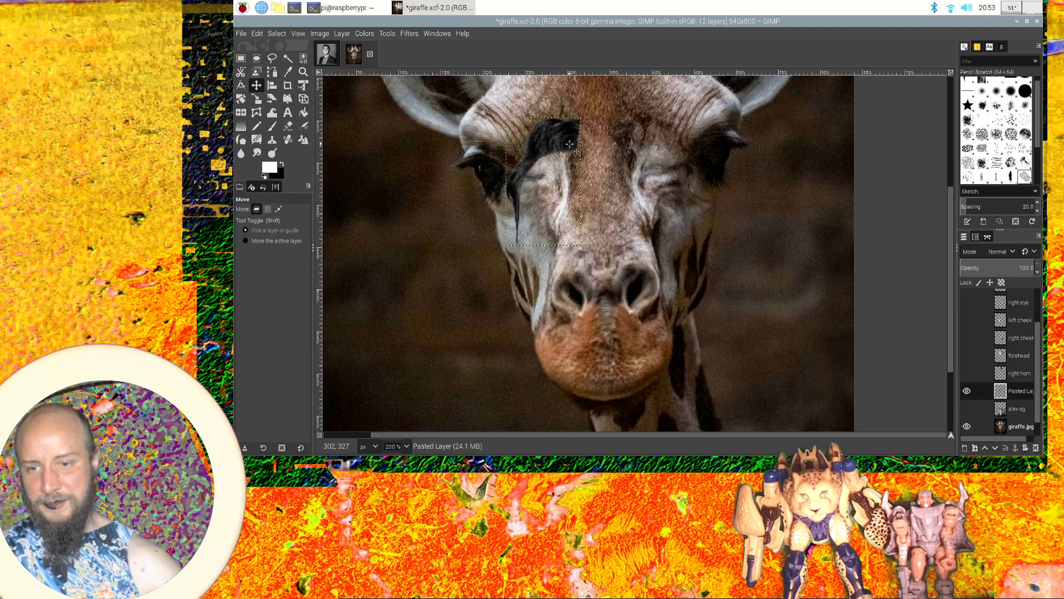
{"action": "scroll", "coordinate": [573, 147], "scroll_direction": "up", "scroll_amount": 5}
{"action": "scroll", "coordinate": [576, 150], "scroll_direction": "down", "scroll_amount": 2}
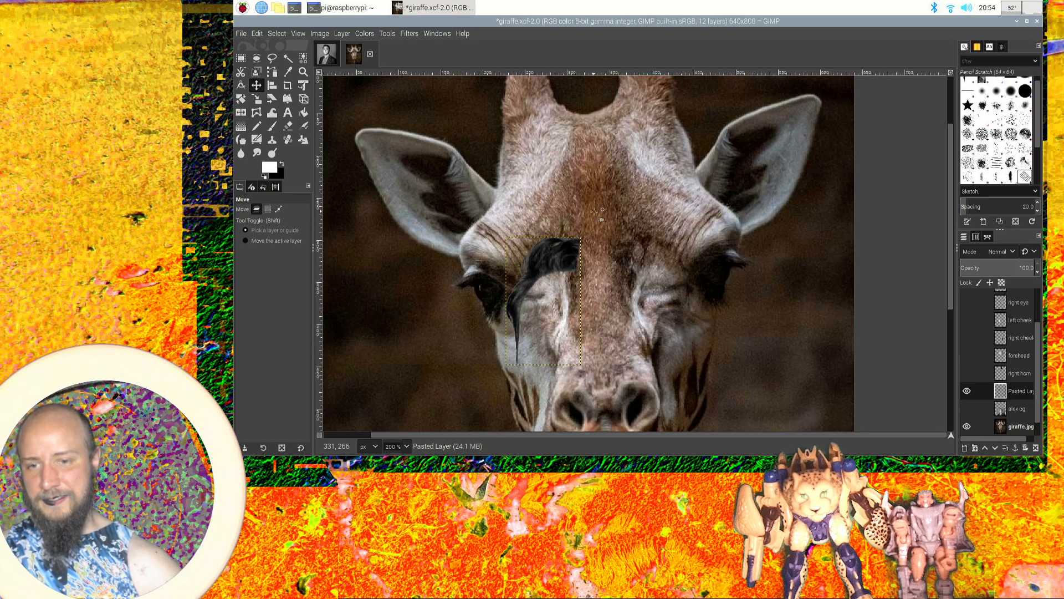
{"action": "scroll", "coordinate": [599, 214], "scroll_direction": "up", "scroll_amount": 3}
{"action": "left_click_drag", "start_coordinate": [551, 345], "coordinate": [555, 222]}
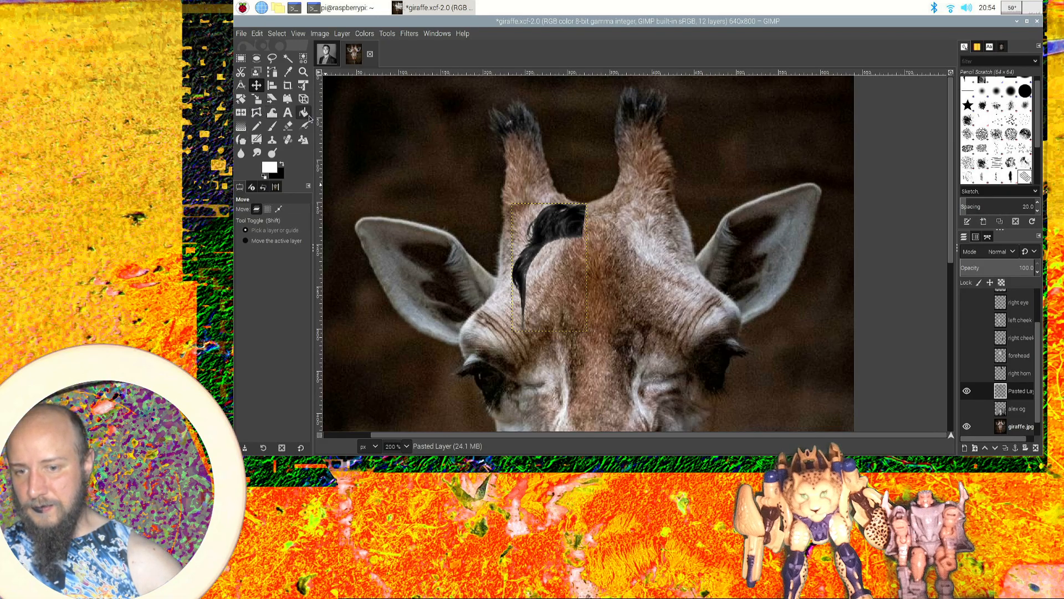
Scale the pasted hair layer on the giraffe's forehead to 83 × 151 px.
{"action": "left_click", "coordinate": [256, 99]}
{"action": "left_click", "coordinate": [558, 237]}
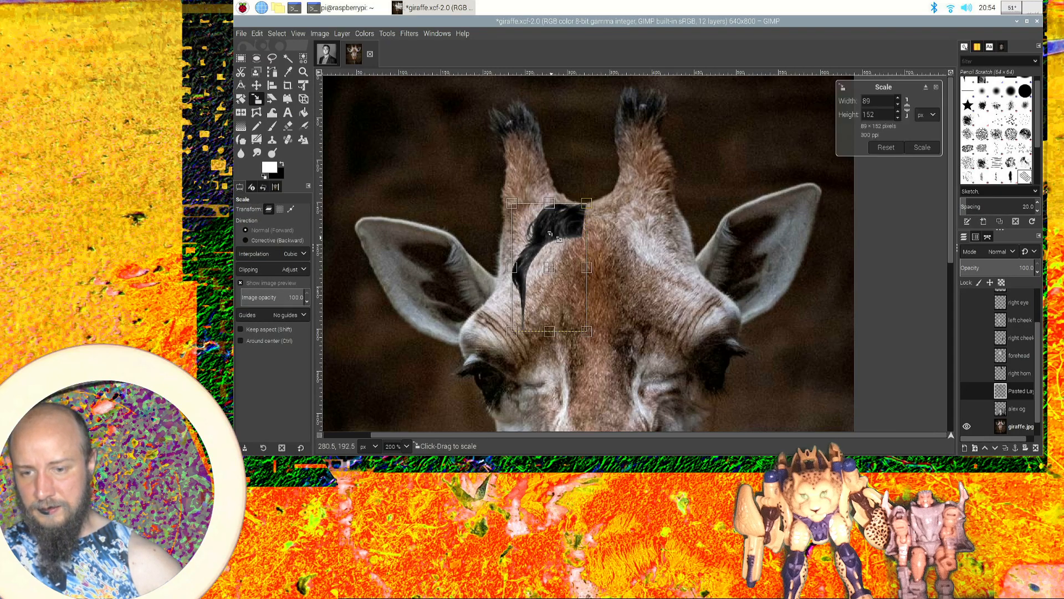
{"action": "left_click_drag", "start_coordinate": [549, 332], "coordinate": [608, 331]}
{"action": "scroll", "coordinate": [567, 87], "scroll_direction": "down", "scroll_amount": 9}
{"action": "scroll", "coordinate": [597, 135], "scroll_direction": "up", "scroll_amount": 9}
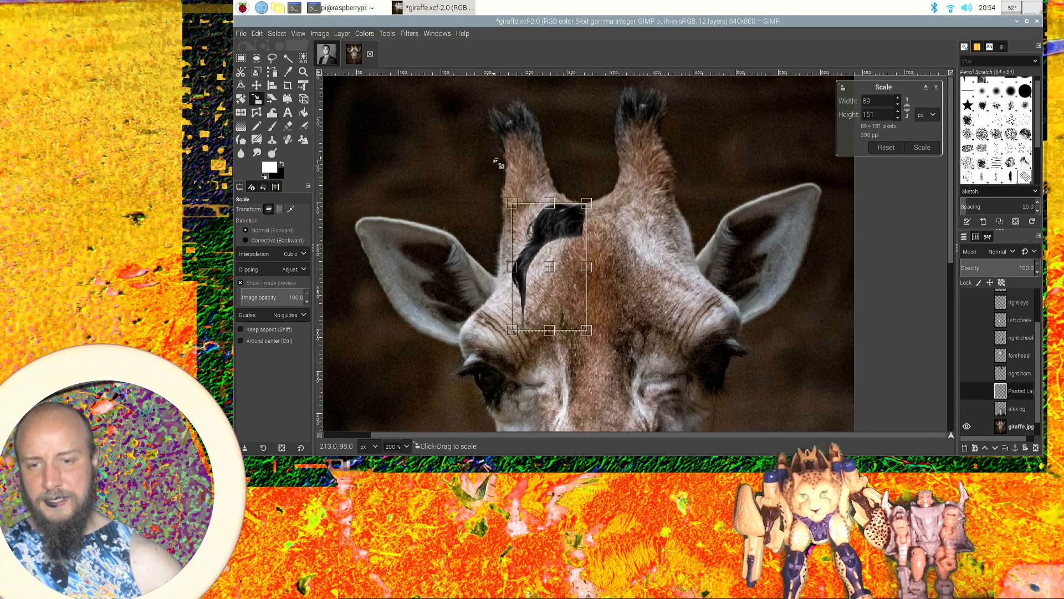
{"action": "mouse_move", "coordinate": [586, 266]}
{"action": "left_mouse_down"}
{"action": "mouse_move", "coordinate": [525, 267]}
{"action": "mouse_move", "coordinate": [593, 267]}
{"action": "mouse_move", "coordinate": [581, 266]}
{"action": "left_mouse_up"}
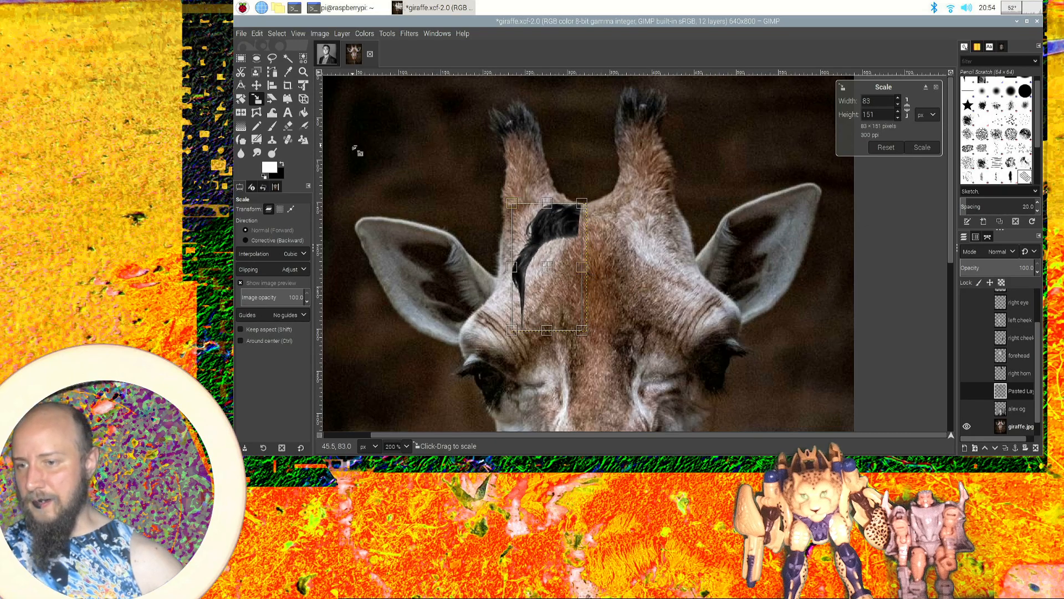
Flip the pasted hair layer horizontally and rotate it by 180 degrees.
{"action": "left_click", "coordinate": [241, 125]}
{"action": "left_click", "coordinate": [548, 272]}
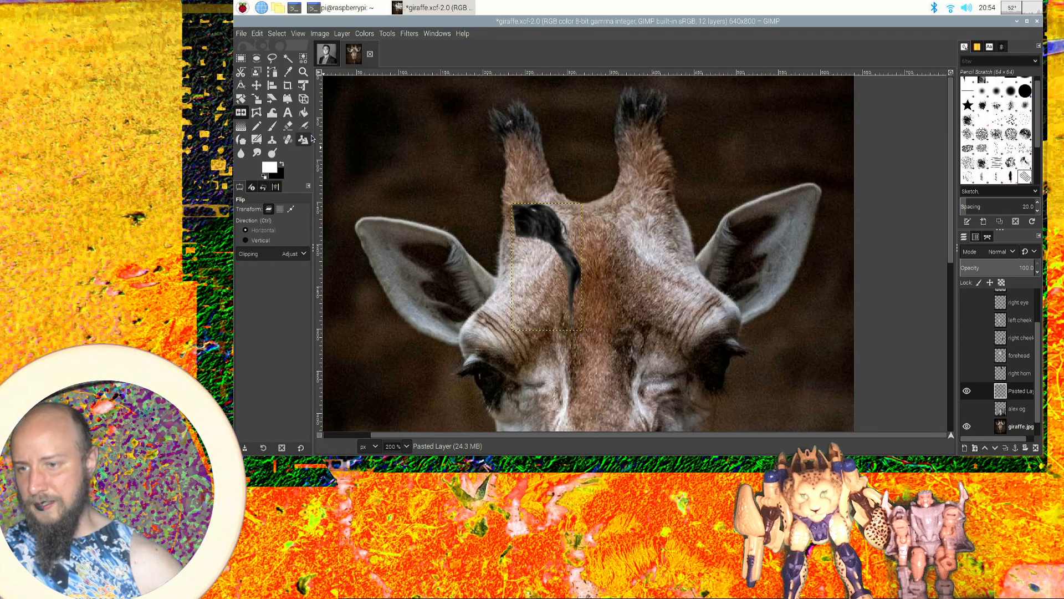
{"action": "left_click", "coordinate": [240, 99]}
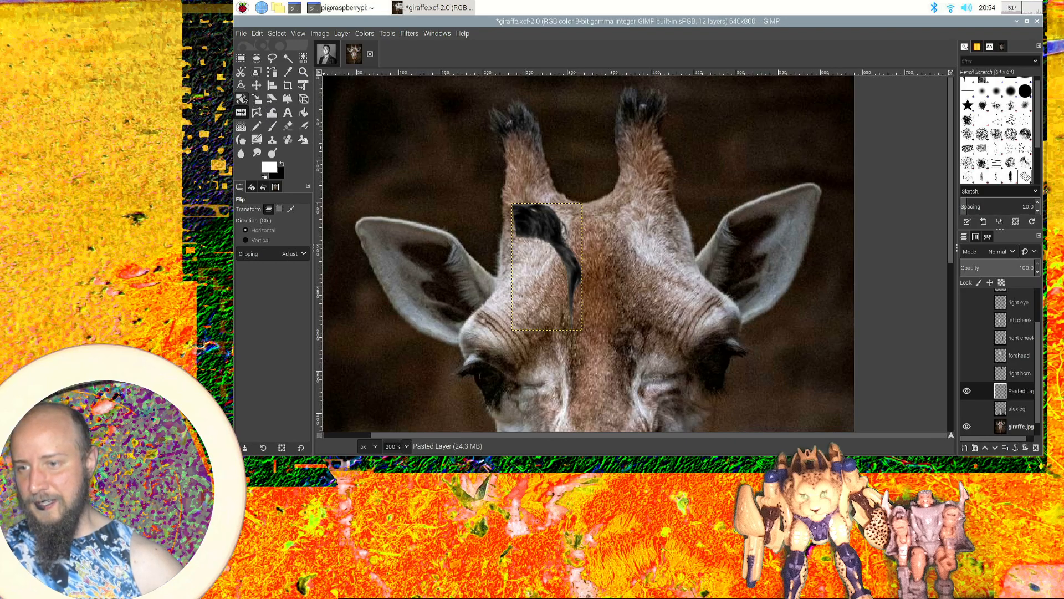
{"action": "left_click", "coordinate": [555, 251]}
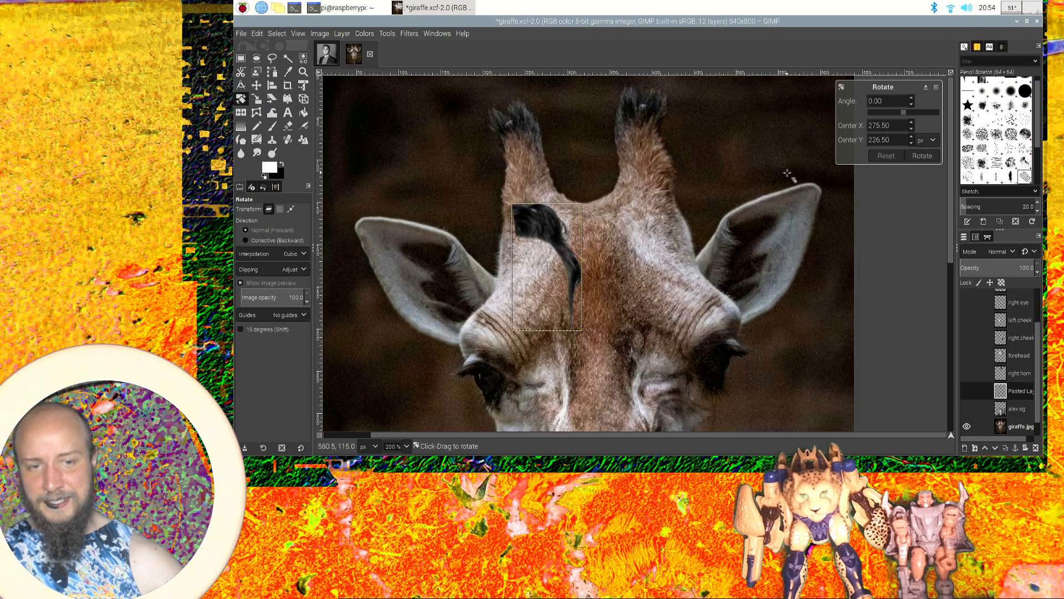
{"action": "left_click_drag", "start_coordinate": [912, 114], "coordinate": [943, 120]}
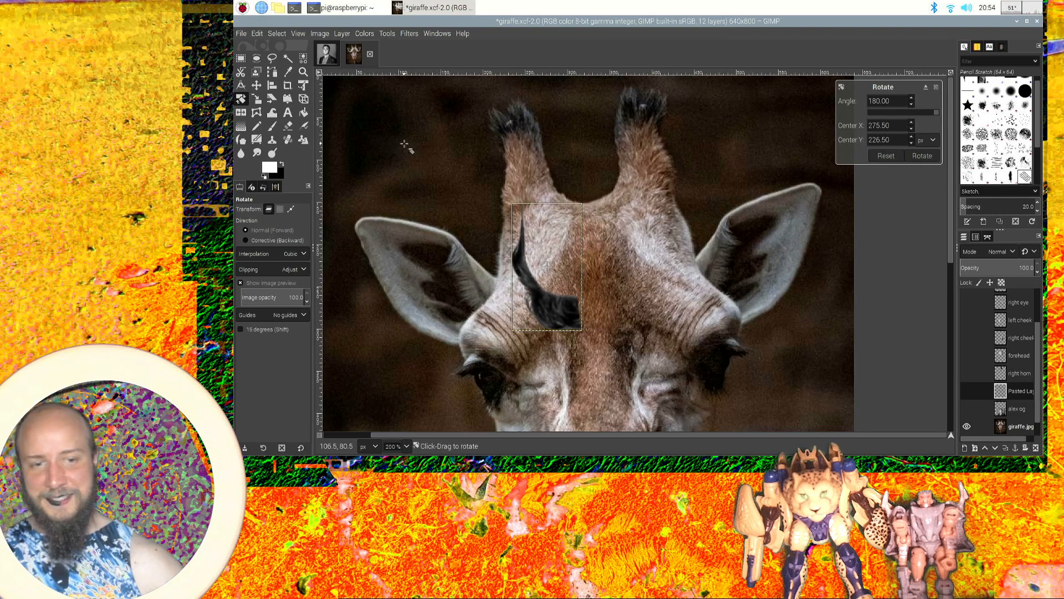
{"action": "left_click", "coordinate": [922, 156]}
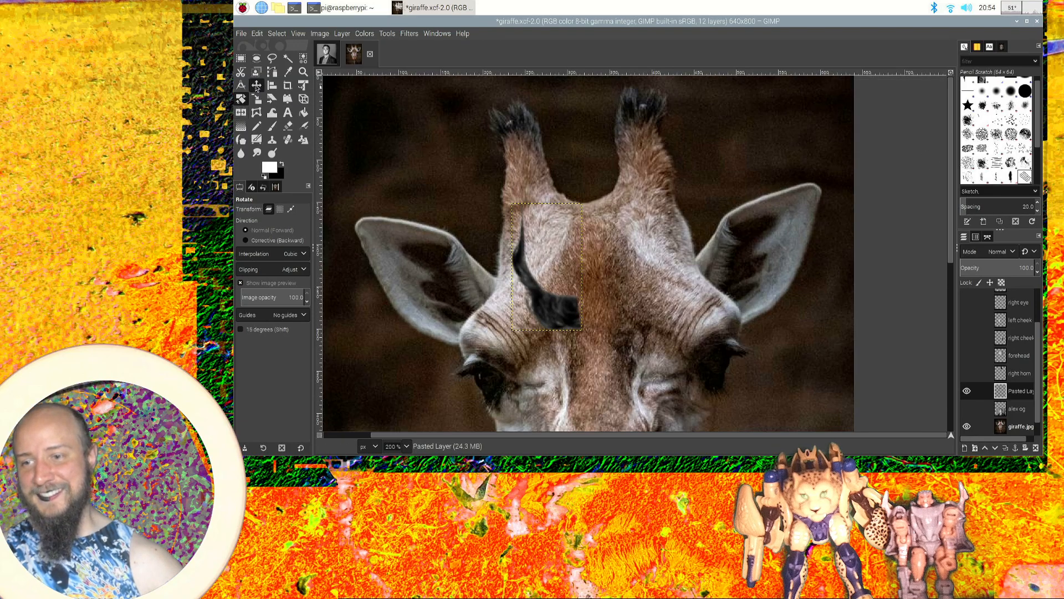
Move the hair up along the inner edge of the giraffe's left horn and stretch it to 118 × 164 px.
{"action": "left_click", "coordinate": [256, 85]}
{"action": "mouse_move", "coordinate": [555, 310]}
{"action": "left_mouse_down"}
{"action": "mouse_move", "coordinate": [550, 238]}
{"action": "mouse_move", "coordinate": [561, 209]}
{"action": "mouse_move", "coordinate": [572, 215]}
{"action": "left_mouse_up"}
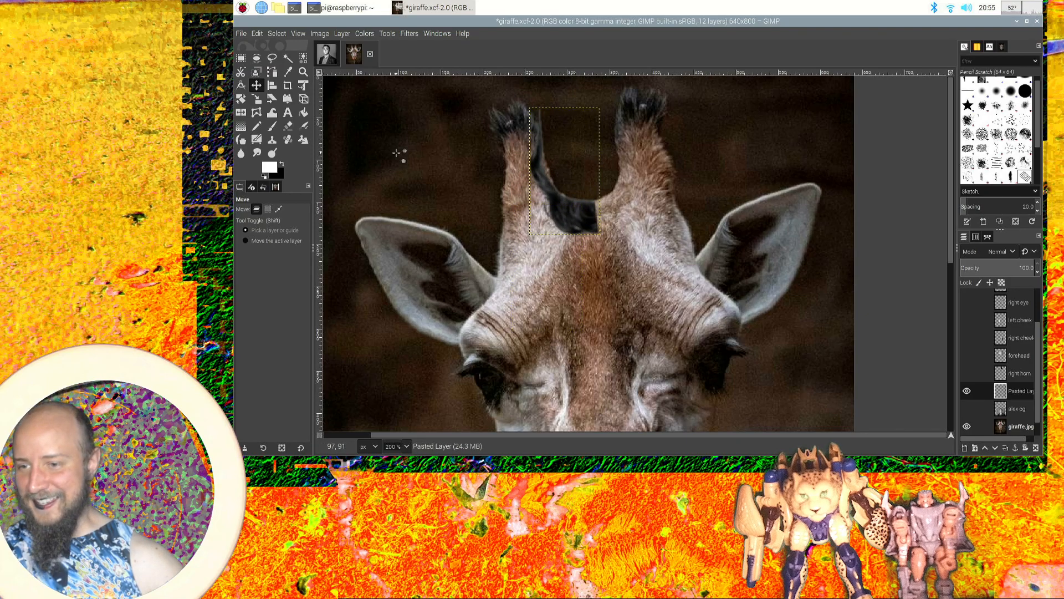
{"action": "left_click", "coordinate": [256, 98]}
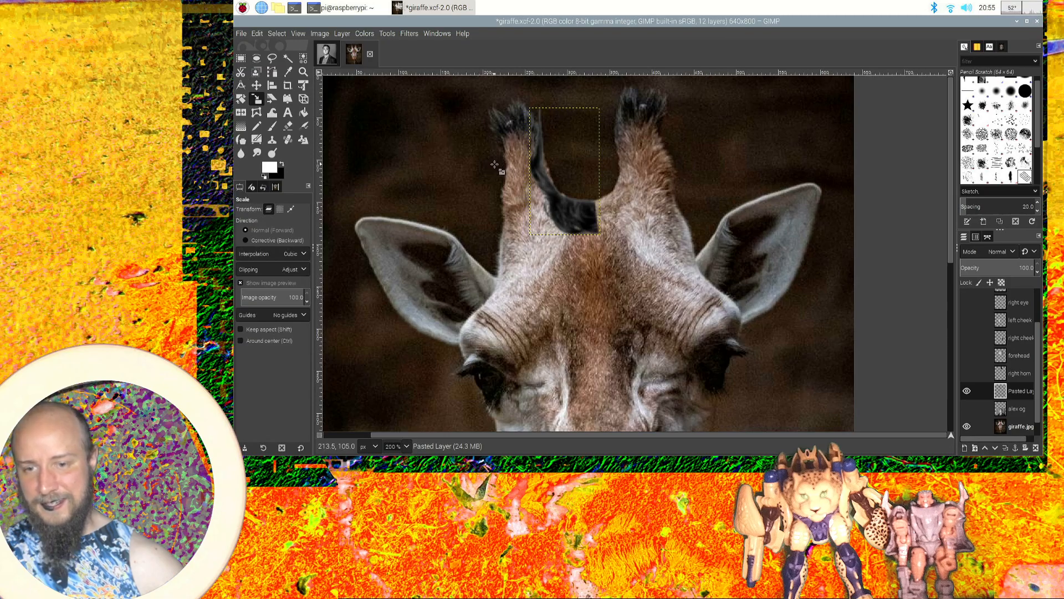
{"action": "left_click", "coordinate": [587, 222]}
{"action": "left_click_drag", "start_coordinate": [538, 180], "coordinate": [500, 161]}
{"action": "mouse_move", "coordinate": [604, 175]}
{"action": "left_mouse_down"}
{"action": "mouse_move", "coordinate": [623, 171]}
{"action": "mouse_move", "coordinate": [609, 171]}
{"action": "left_mouse_up"}
{"action": "left_click_drag", "start_coordinate": [505, 182], "coordinate": [511, 176]}
{"action": "left_click_drag", "start_coordinate": [565, 114], "coordinate": [564, 100]}
{"action": "mouse_move", "coordinate": [511, 166]}
{"action": "left_mouse_down"}
{"action": "mouse_move", "coordinate": [527, 165]}
{"action": "mouse_move", "coordinate": [510, 165]}
{"action": "left_mouse_up"}
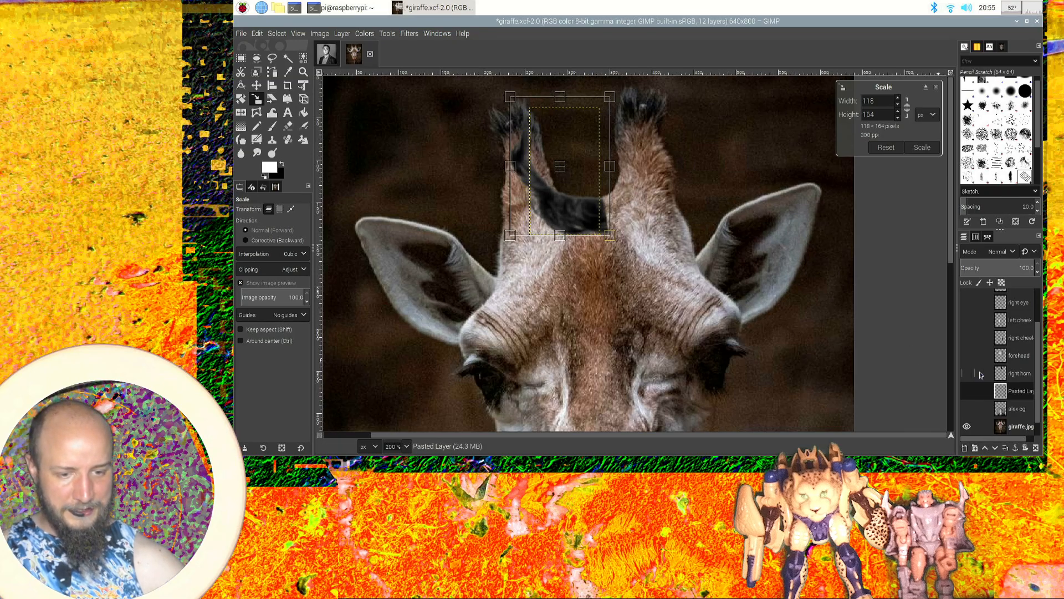
Show the right horn layer and shrink the hair between the horns to 106 × 151 px so it meets that layer's hair.
{"action": "left_click", "coordinate": [967, 374]}
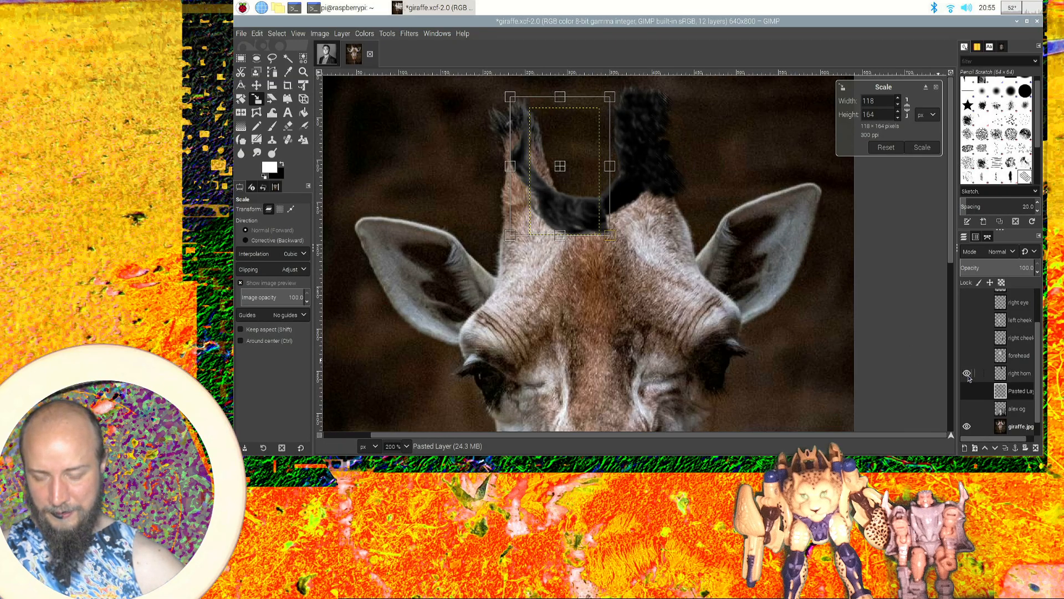
{"action": "mouse_move", "coordinate": [565, 239]}
{"action": "left_mouse_down"}
{"action": "mouse_move", "coordinate": [562, 167]}
{"action": "mouse_move", "coordinate": [562, 229]}
{"action": "left_mouse_up"}
{"action": "left_click_drag", "start_coordinate": [511, 160], "coordinate": [522, 160]}
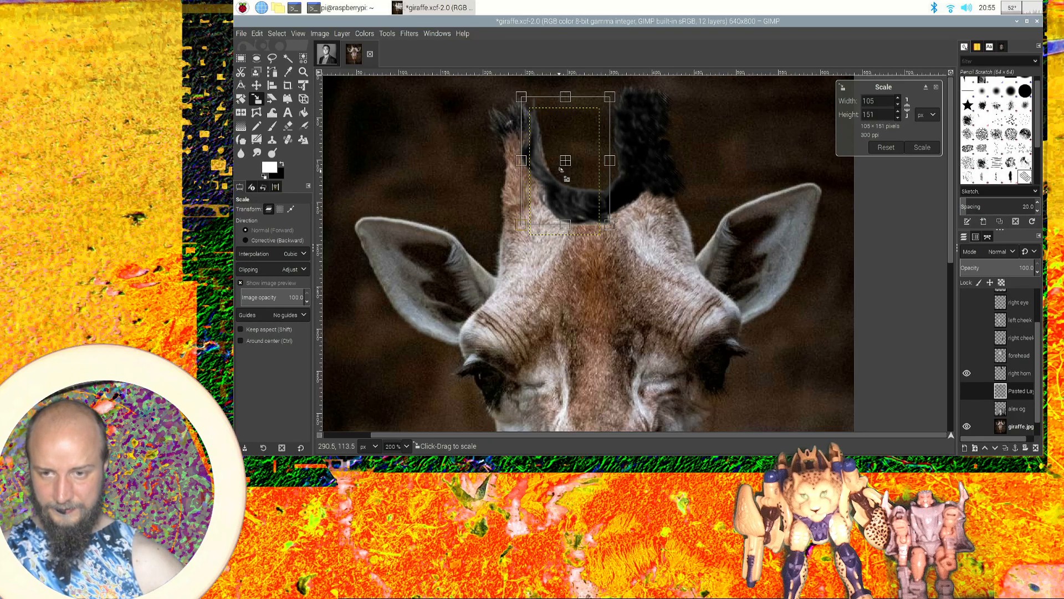
{"action": "left_click_drag", "start_coordinate": [522, 161], "coordinate": [523, 161]}
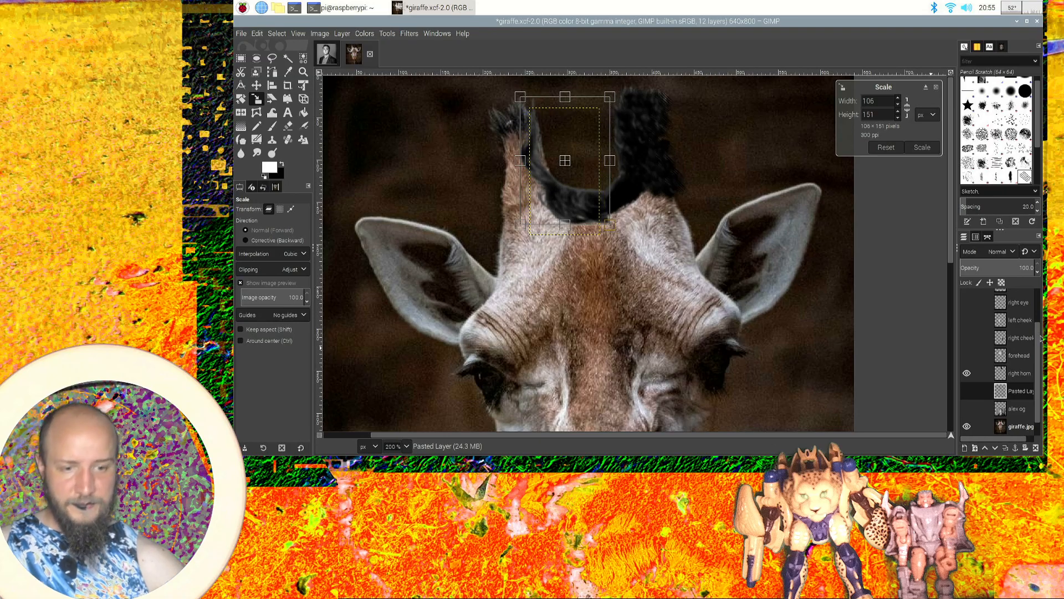
Rename the pasted hair layer to "left horn".
{"action": "scroll", "coordinate": [1036, 331], "scroll_direction": "down", "scroll_amount": 1}
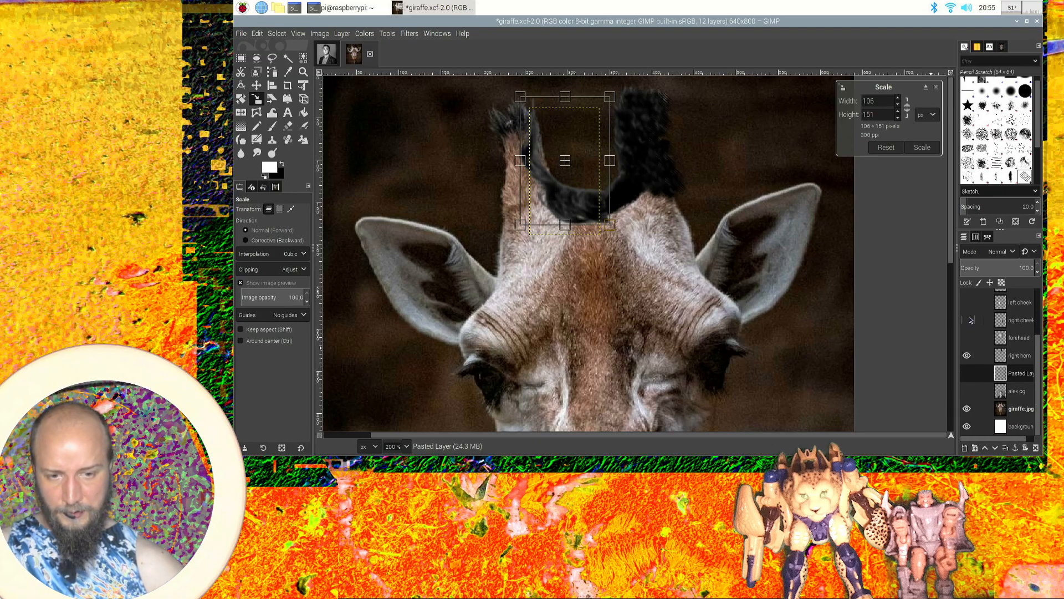
{"action": "scroll", "coordinate": [909, 293], "scroll_direction": "down", "scroll_amount": 6}
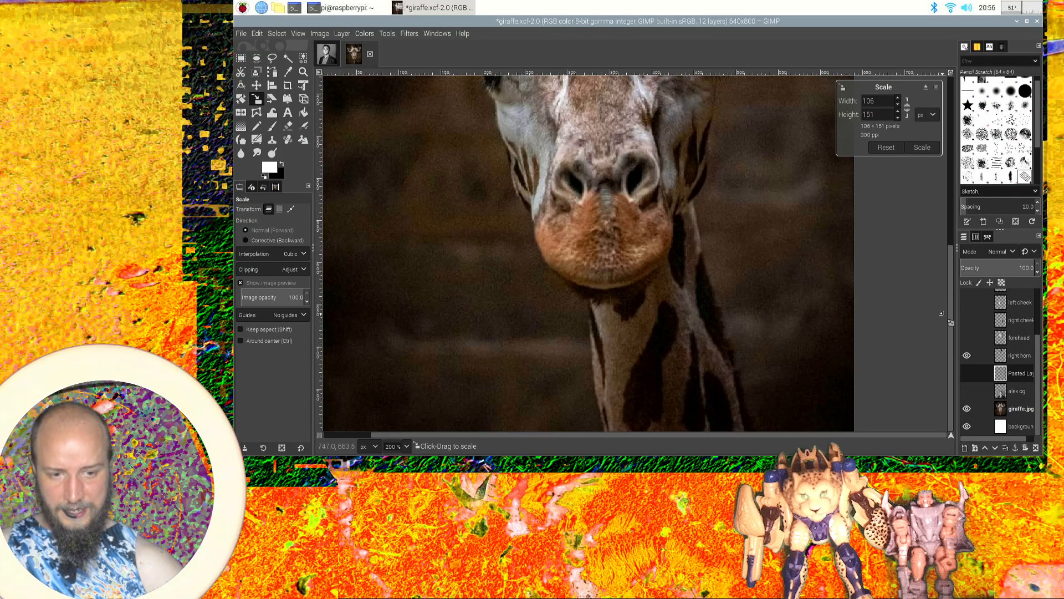
{"action": "double_click", "coordinate": [1020, 373]}
{"action": "type", "text": "left"}
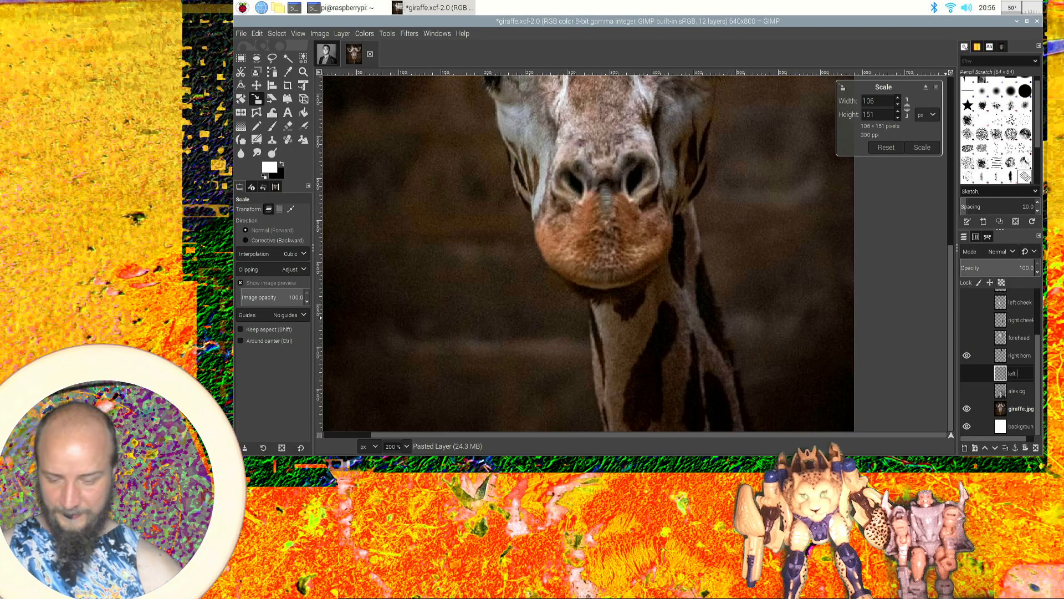
{"action": "type", "text": " horn"}
{"action": "key", "text": "Return"}
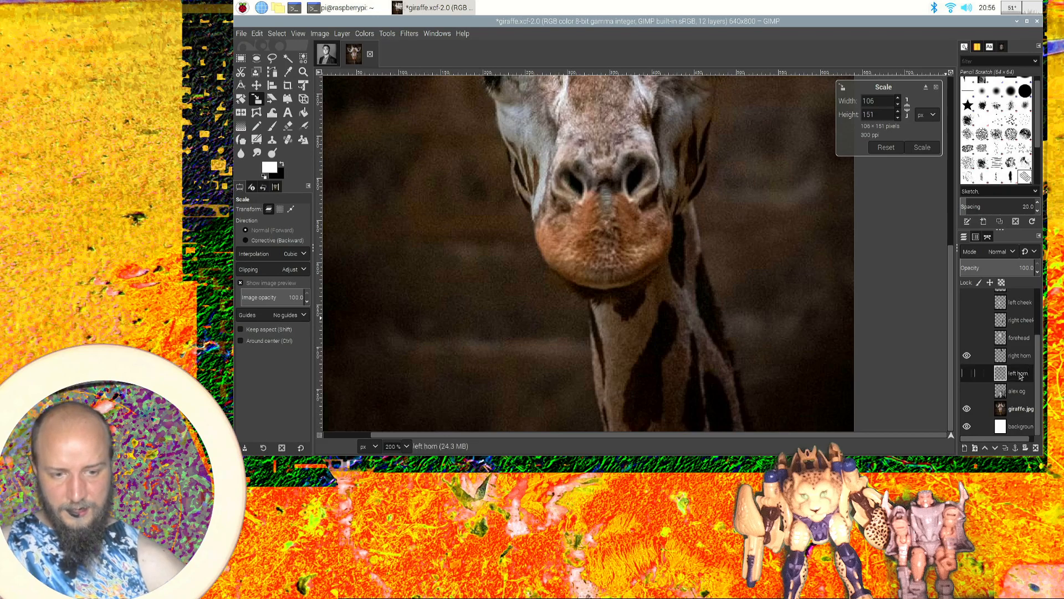
Show the original portrait layer and outline the man's visible ear with a closed Free Select polygon.
{"action": "left_click", "coordinate": [1003, 393]}
{"action": "left_click", "coordinate": [966, 391]}
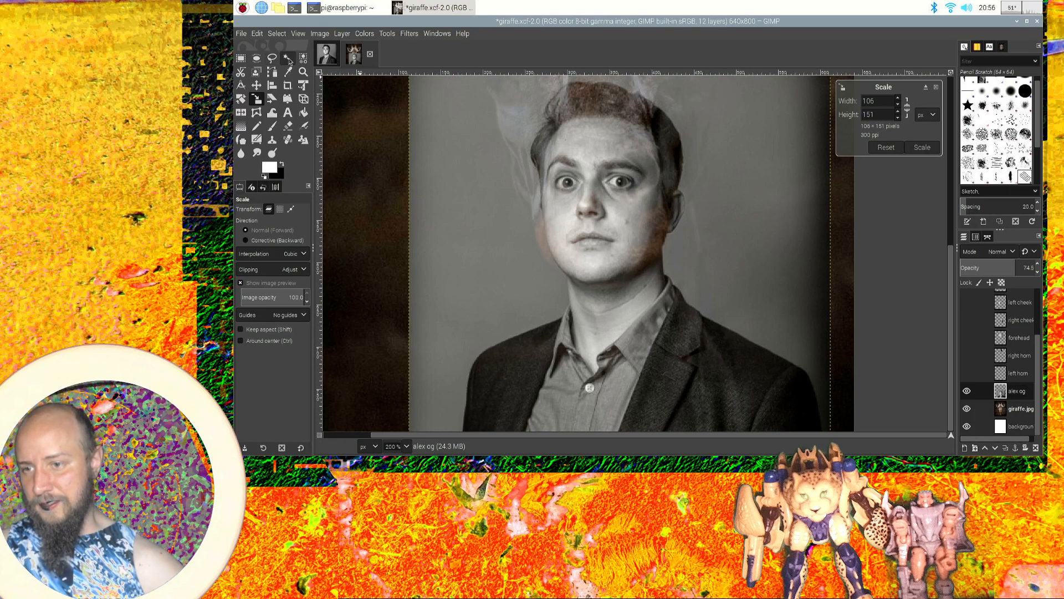
{"action": "left_click", "coordinate": [273, 59]}
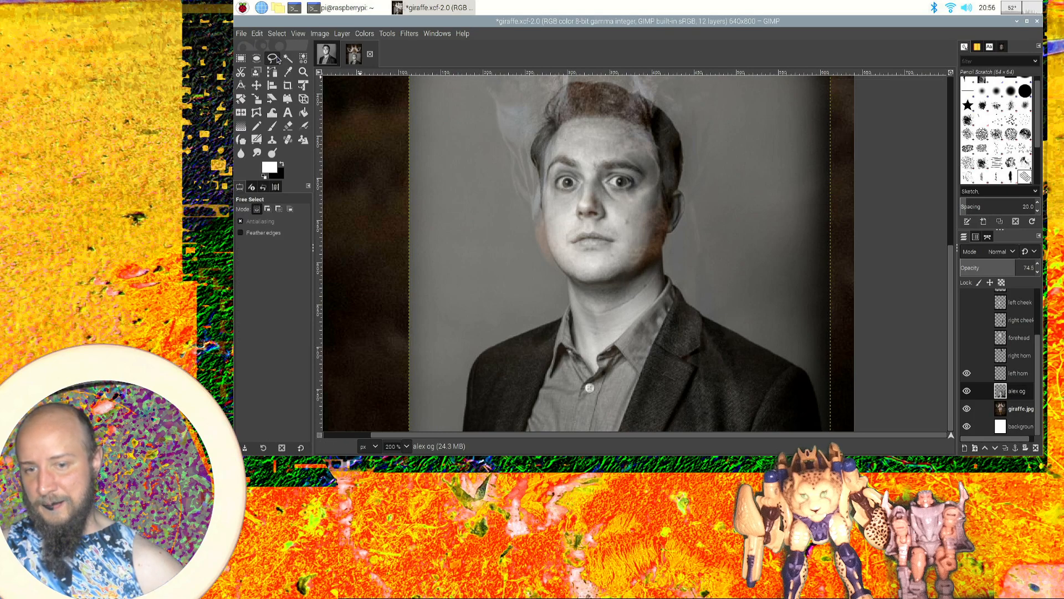
{"action": "left_click", "coordinate": [674, 193]}
{"action": "left_click", "coordinate": [670, 207]}
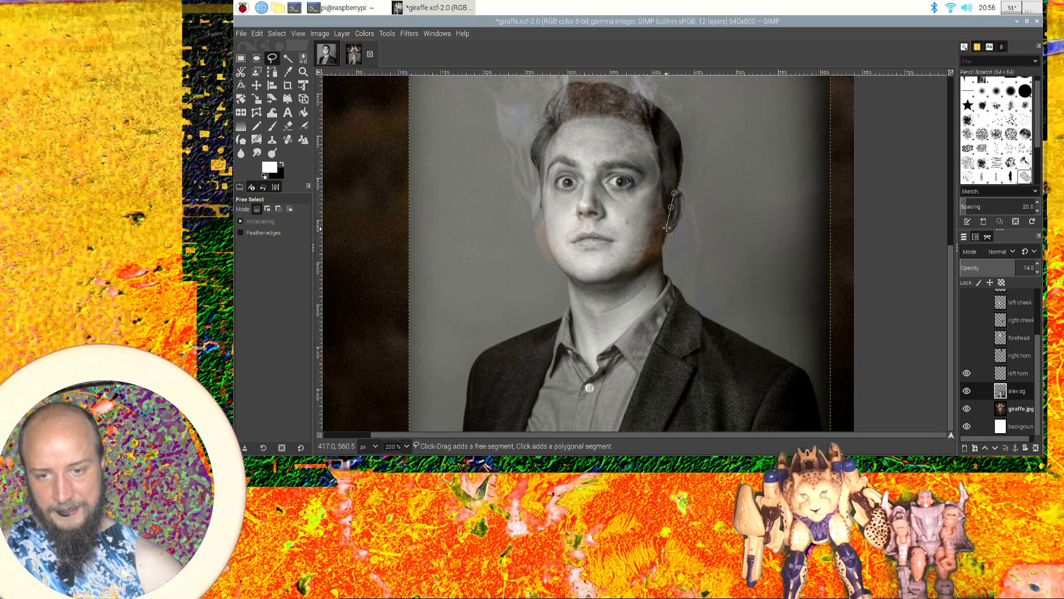
{"action": "left_click", "coordinate": [666, 233]}
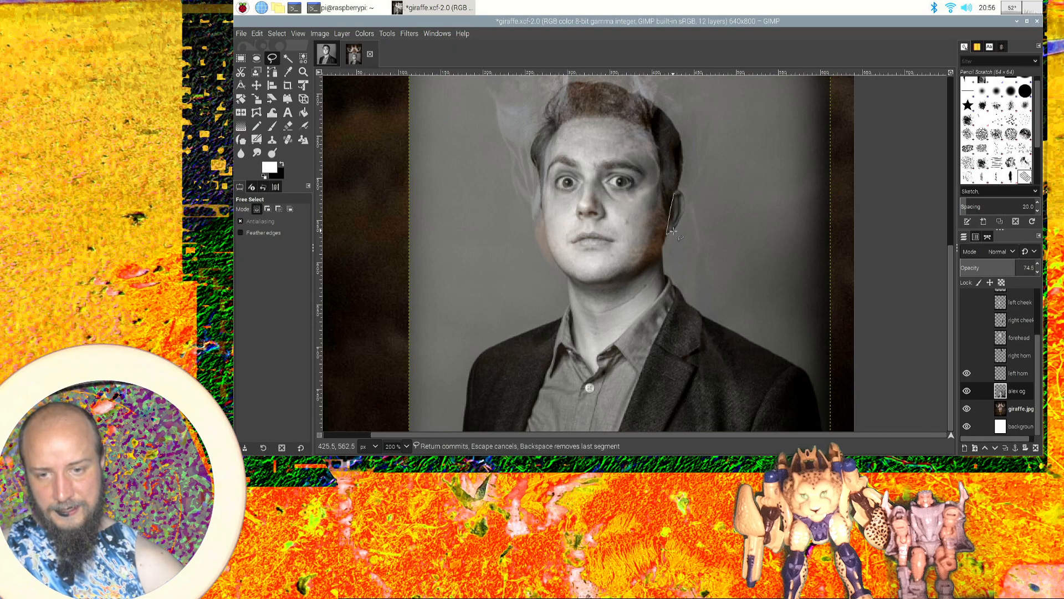
{"action": "left_click", "coordinate": [686, 196]}
{"action": "left_click", "coordinate": [680, 189]}
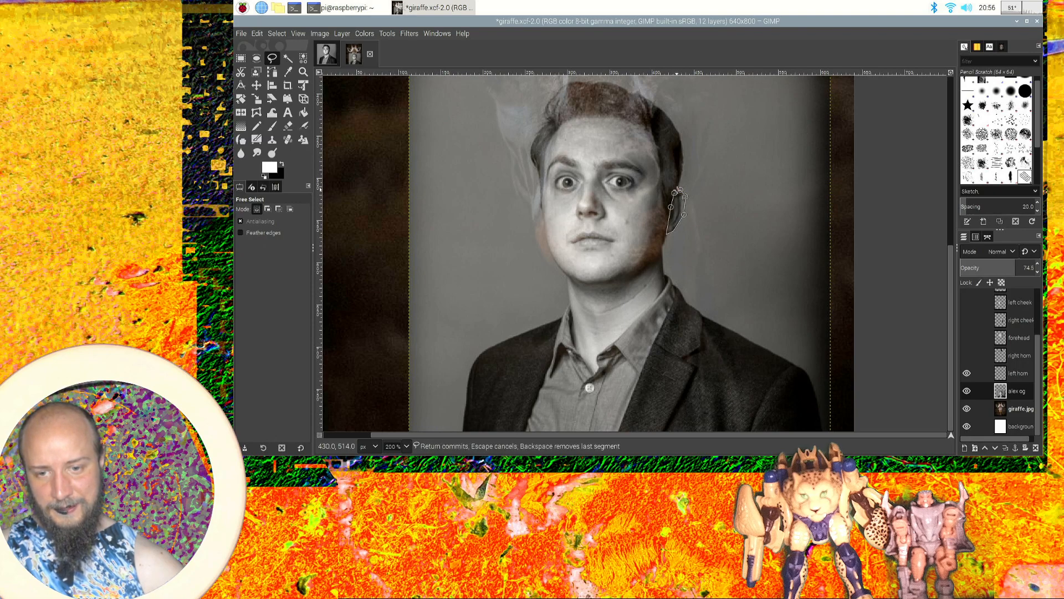
{"action": "key", "text": "Return"}
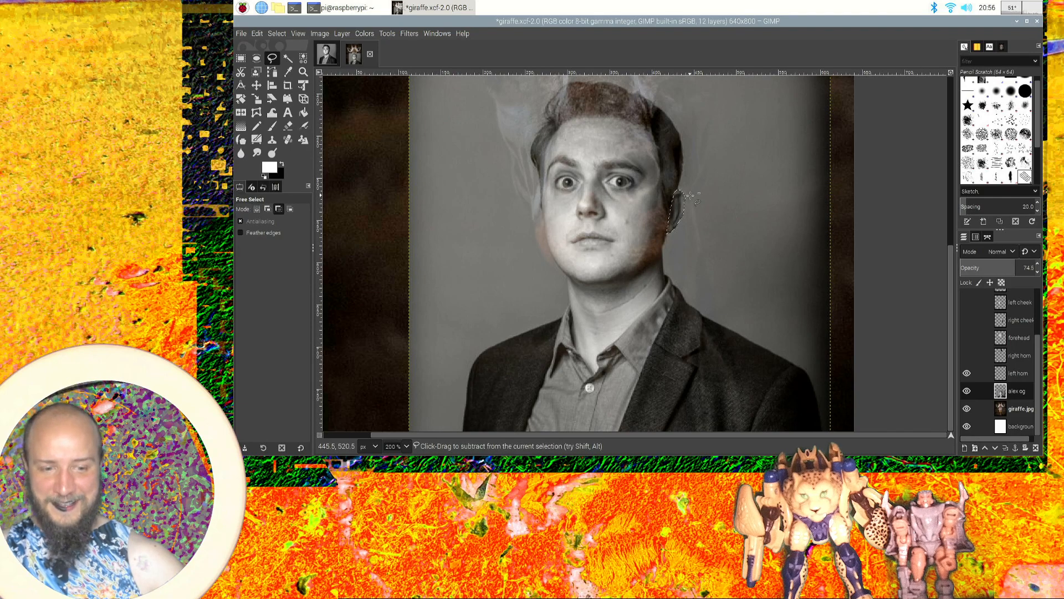
Copy the selected ear and paste it as a new layer expanded to the image size.
{"action": "key", "text": "ctrl+c"}
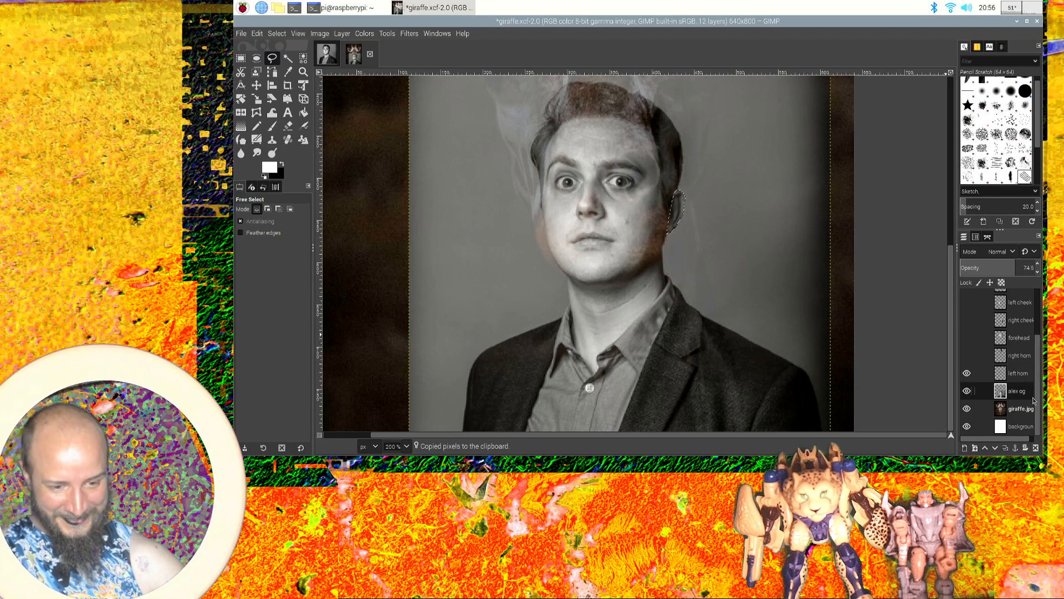
{"action": "key", "text": "ctrl+v"}
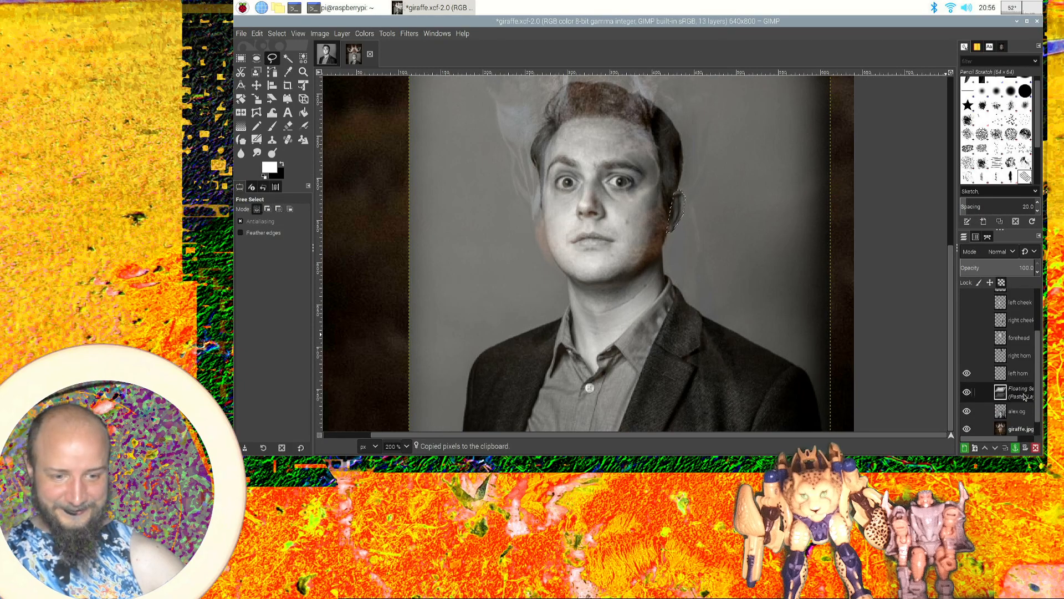
{"action": "right_click", "coordinate": [1025, 397]}
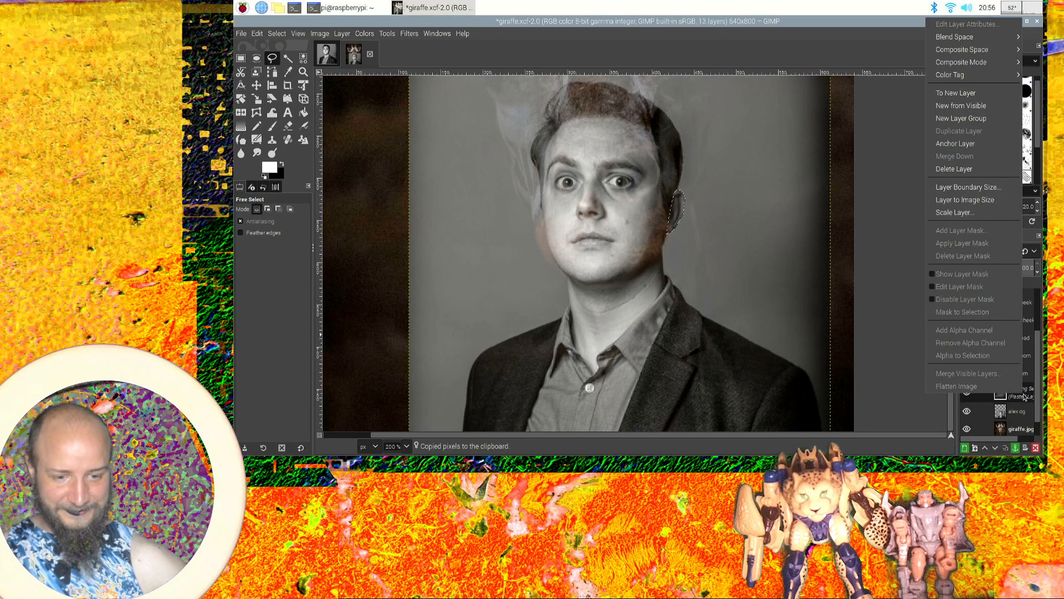
{"action": "left_click", "coordinate": [986, 202]}
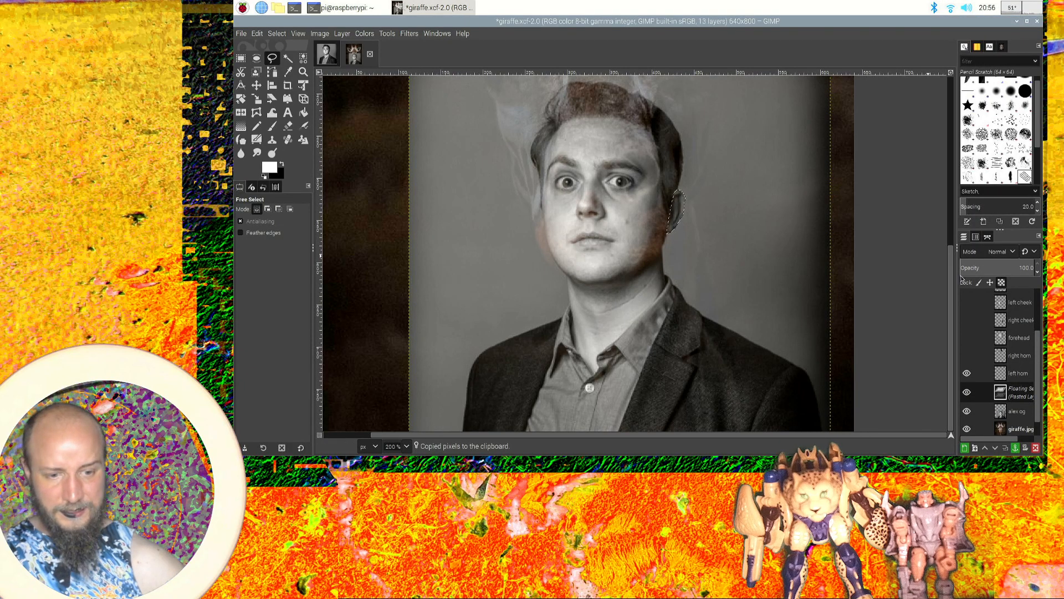
{"action": "right_click", "coordinate": [1023, 393]}
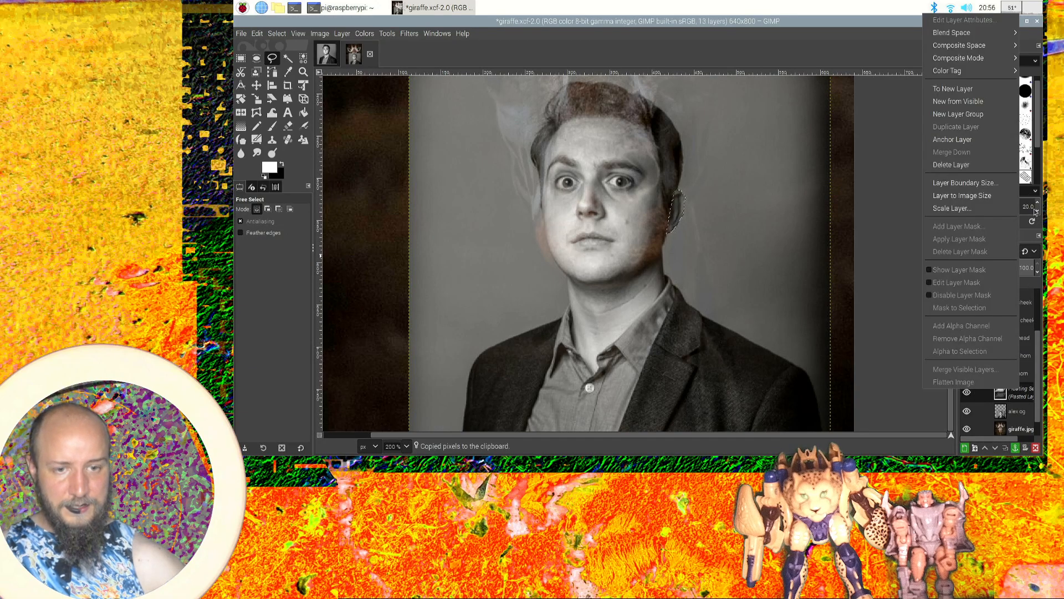
{"action": "left_click", "coordinate": [970, 90]}
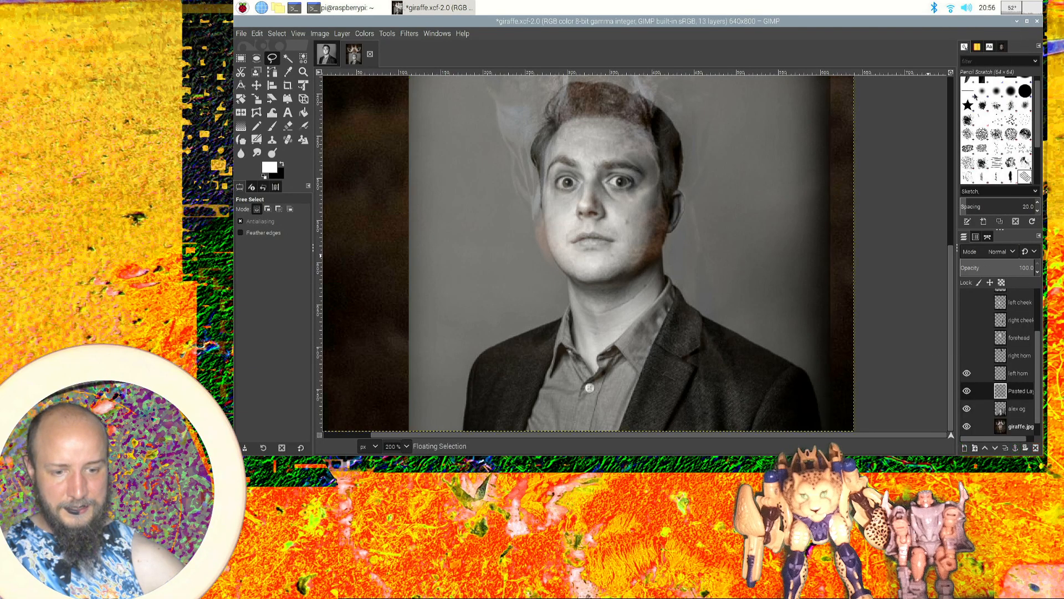
Save the giraffe.xcf image.
{"action": "double_click", "coordinate": [1022, 392]}
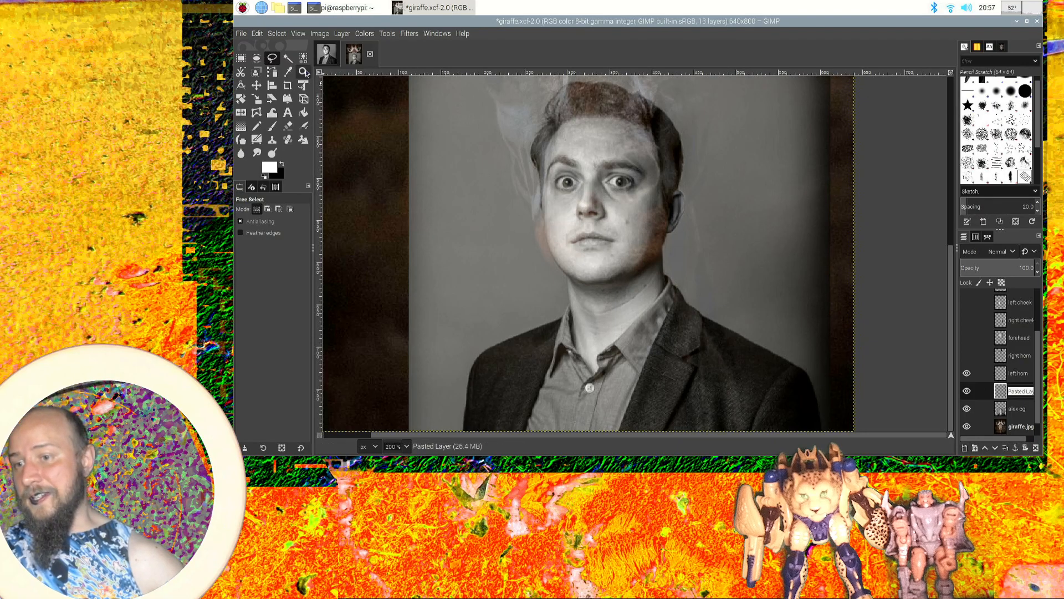
{"action": "left_click", "coordinate": [241, 33]}
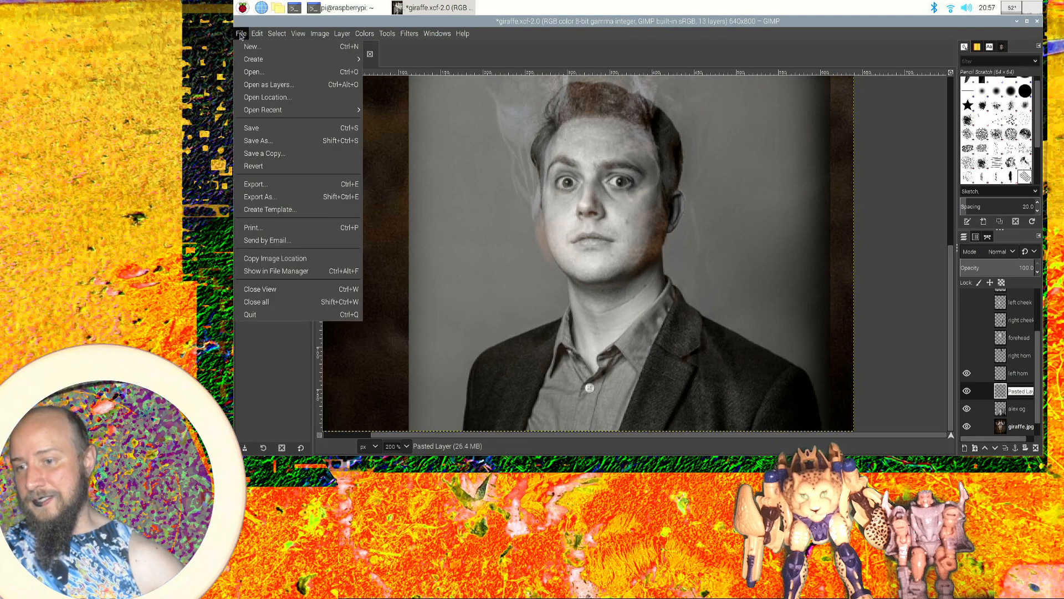
{"action": "left_click", "coordinate": [264, 128]}
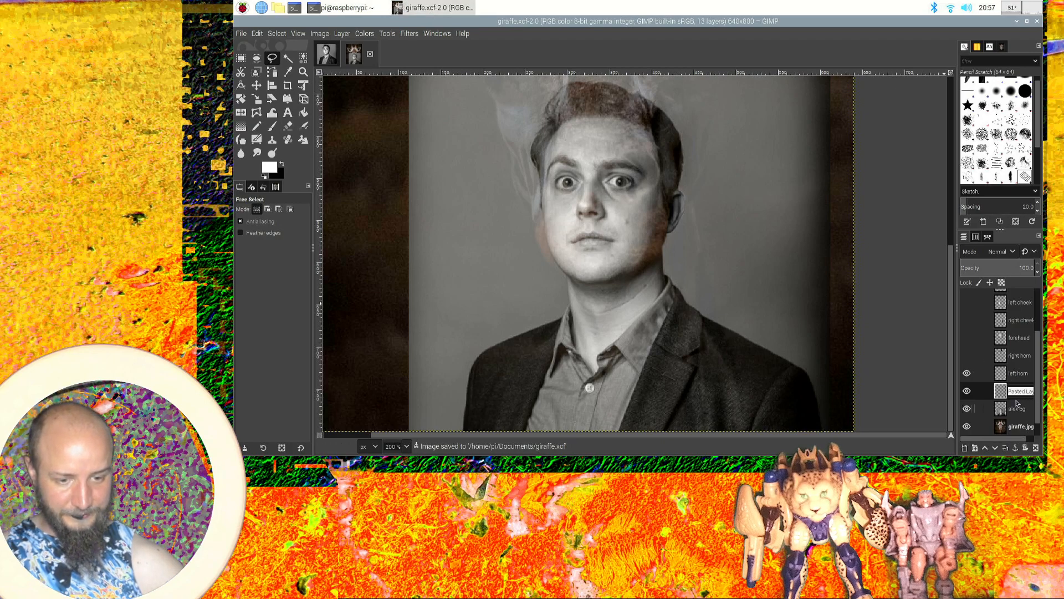
Check the pasted ear layer's visibility and rename the layer to "right ear".
{"action": "left_click", "coordinate": [967, 394]}
{"action": "left_click", "coordinate": [967, 394]}
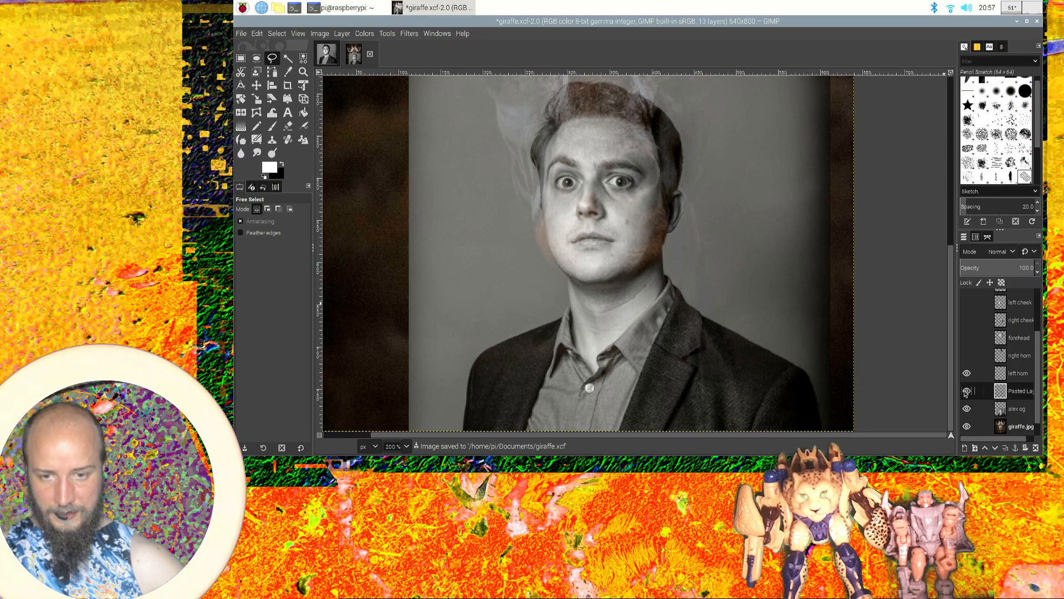
{"action": "double_click", "coordinate": [1026, 392]}
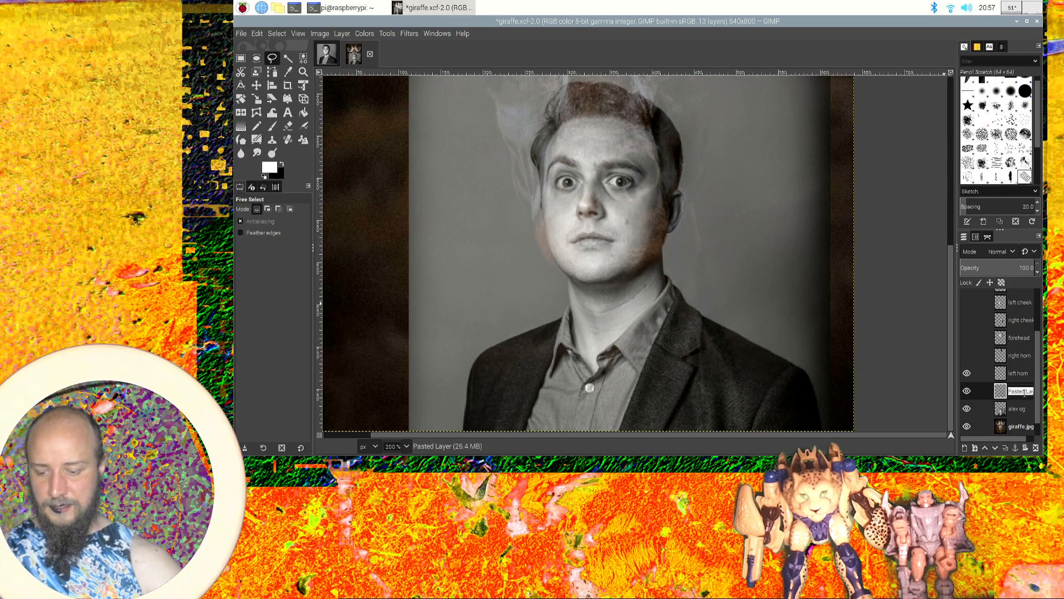
{"action": "type", "text": "right ear"}
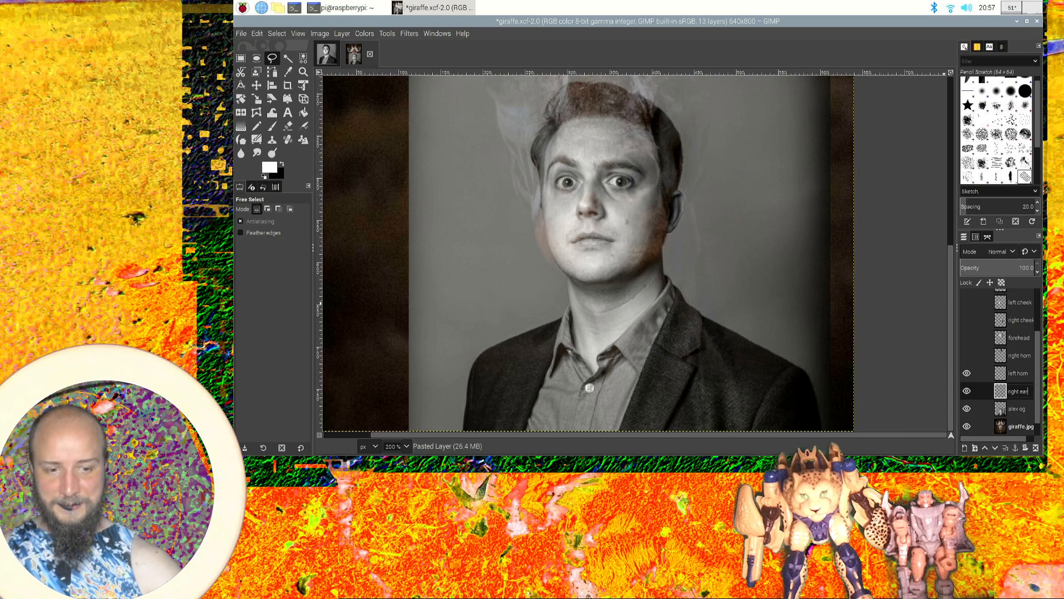
{"action": "key", "text": "Return"}
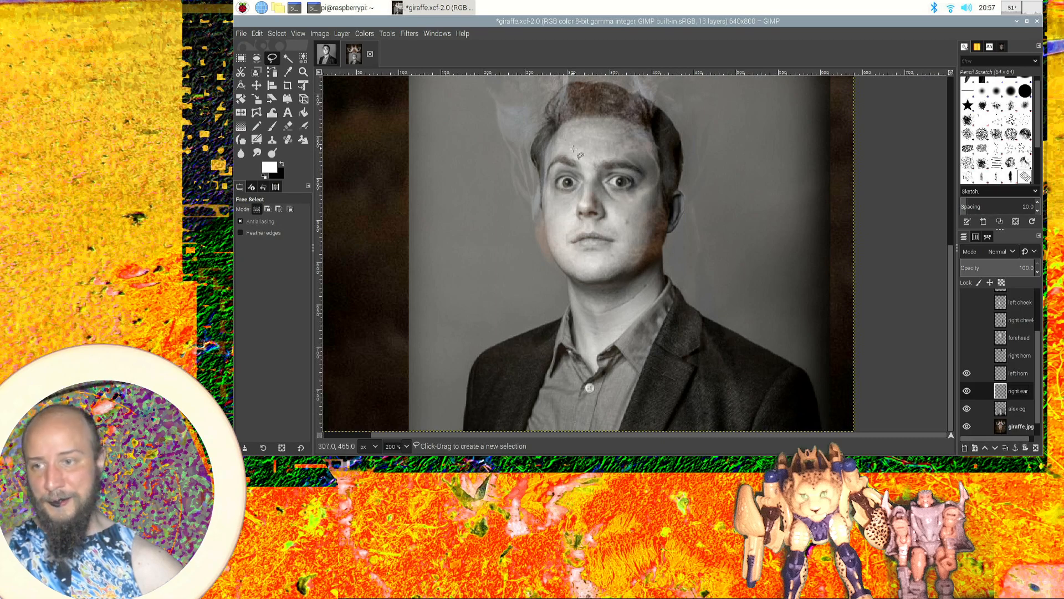
Move the man's ear up onto the base of the giraffe's ear on the image's right side.
{"action": "left_click", "coordinate": [257, 86]}
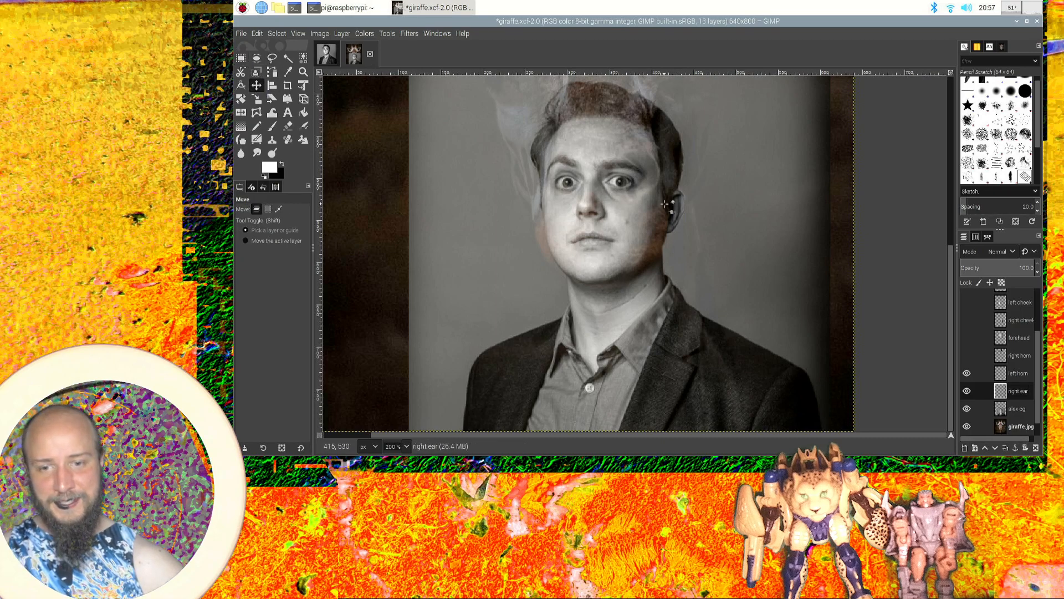
{"action": "left_click_drag", "start_coordinate": [678, 216], "coordinate": [678, 109]}
{"action": "scroll", "coordinate": [717, 136], "scroll_direction": "up", "scroll_amount": 8}
{"action": "scroll", "coordinate": [717, 136], "scroll_direction": "down", "scroll_amount": 1}
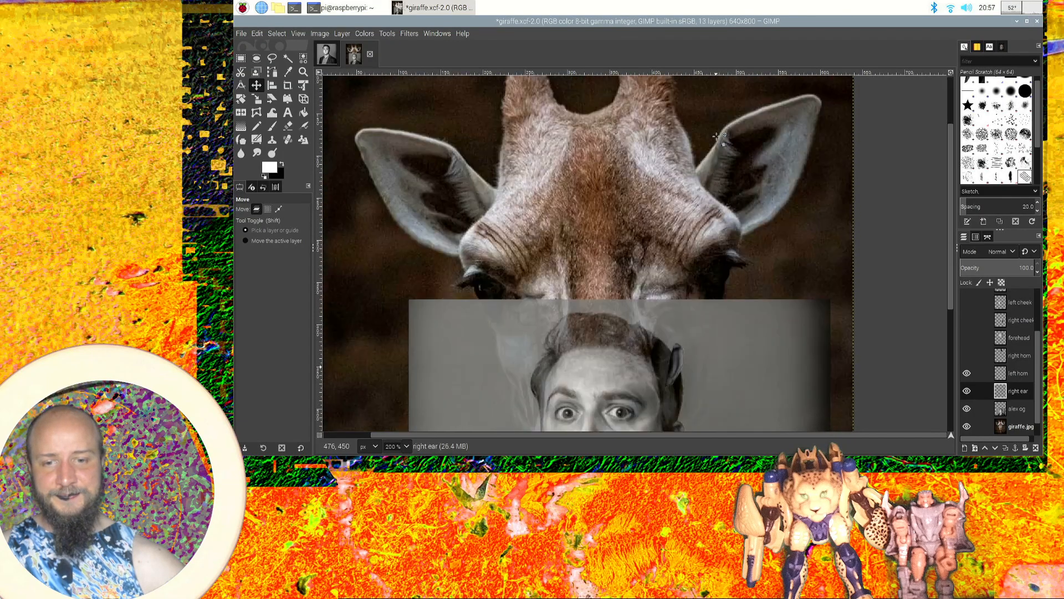
{"action": "left_click_drag", "start_coordinate": [674, 360], "coordinate": [721, 209]}
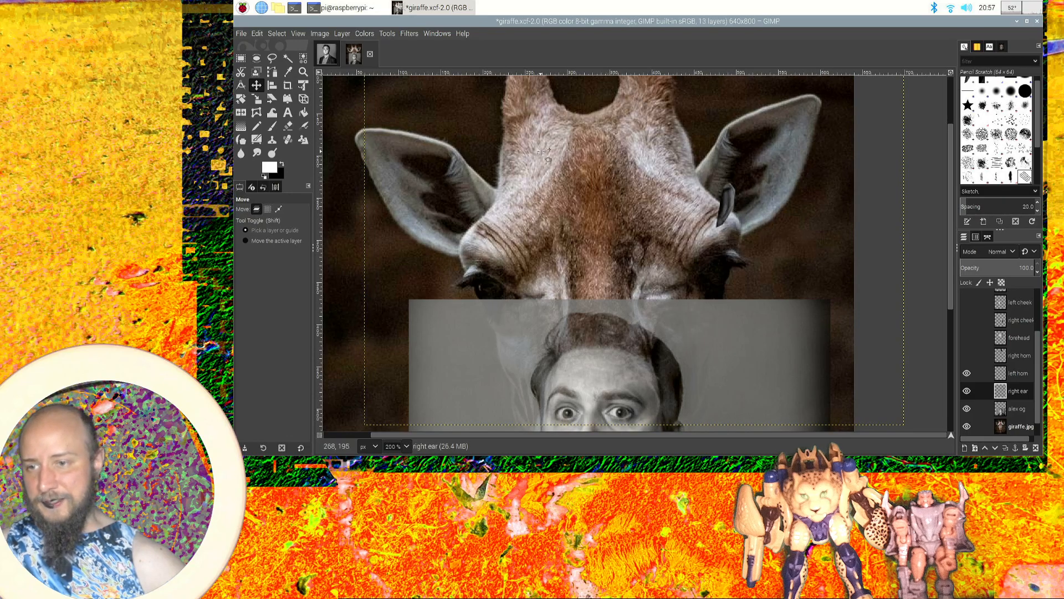
Try to rotate the full-size ear layer about its centre to 180 degrees.
{"action": "left_click", "coordinate": [242, 100]}
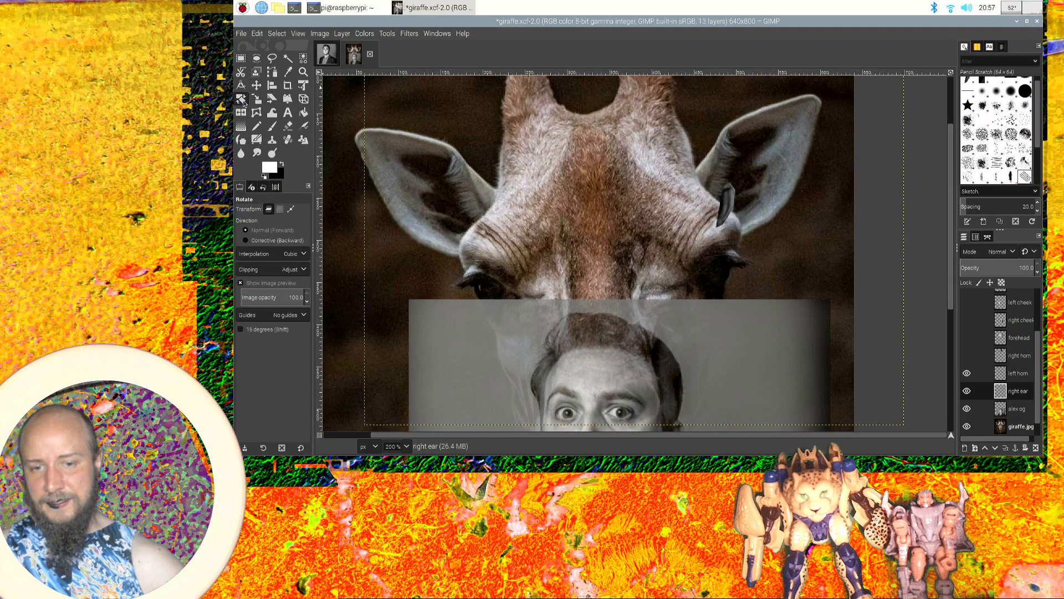
{"action": "left_click", "coordinate": [727, 204]}
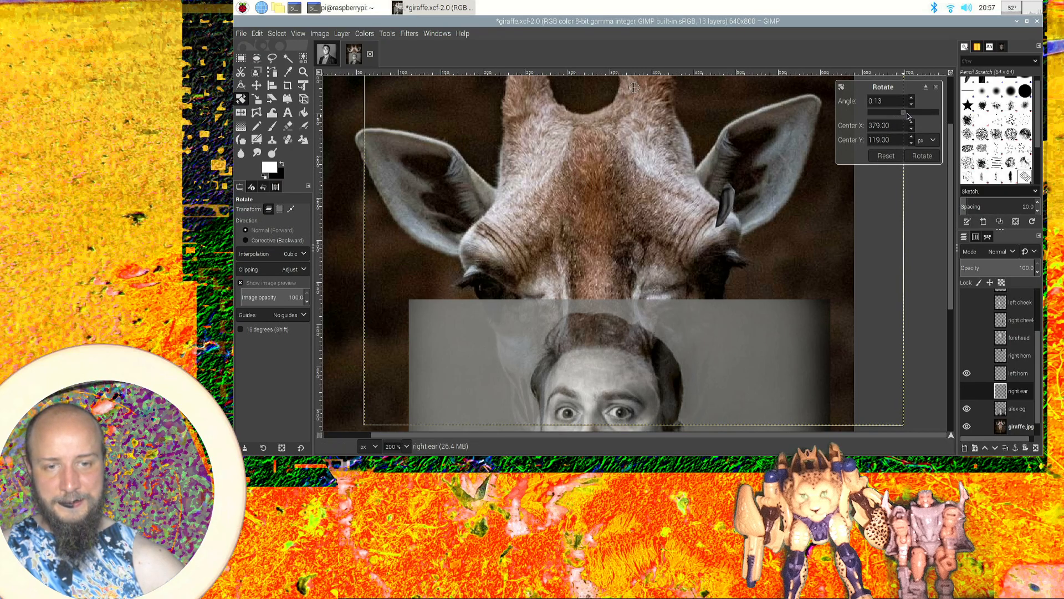
{"action": "left_click_drag", "start_coordinate": [906, 114], "coordinate": [903, 117]}
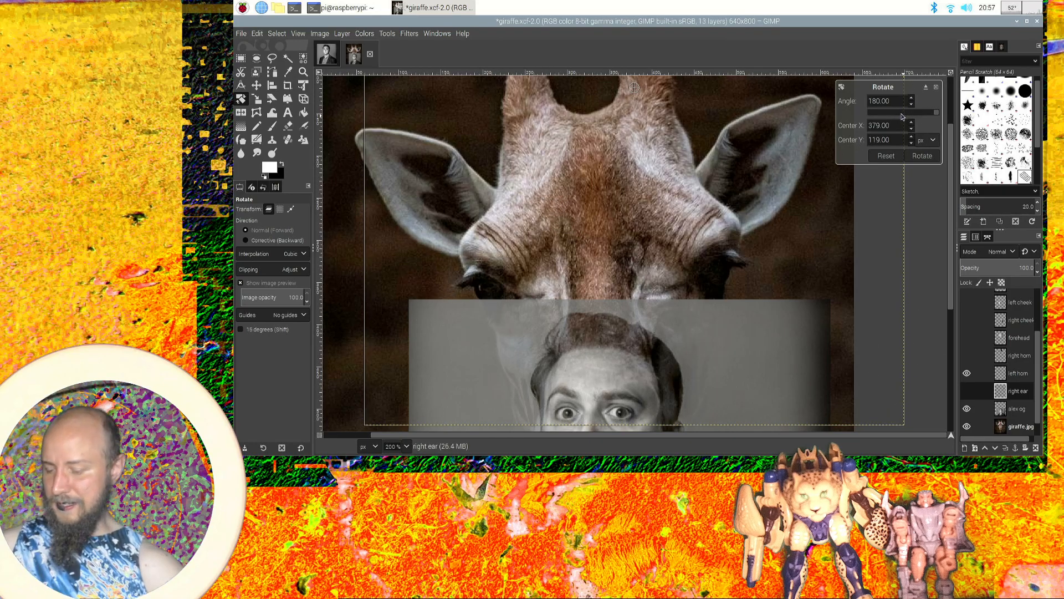
Undo the ear layer's rotation, move, renaming and pasting, back to the active ear selection on the portrait layer.
{"action": "key", "text": "ctrl+z"}
{"action": "key", "text": "ctrl+z"}
{"action": "key", "text": "ctrl+z"}
{"action": "key", "text": "ctrl+z"}
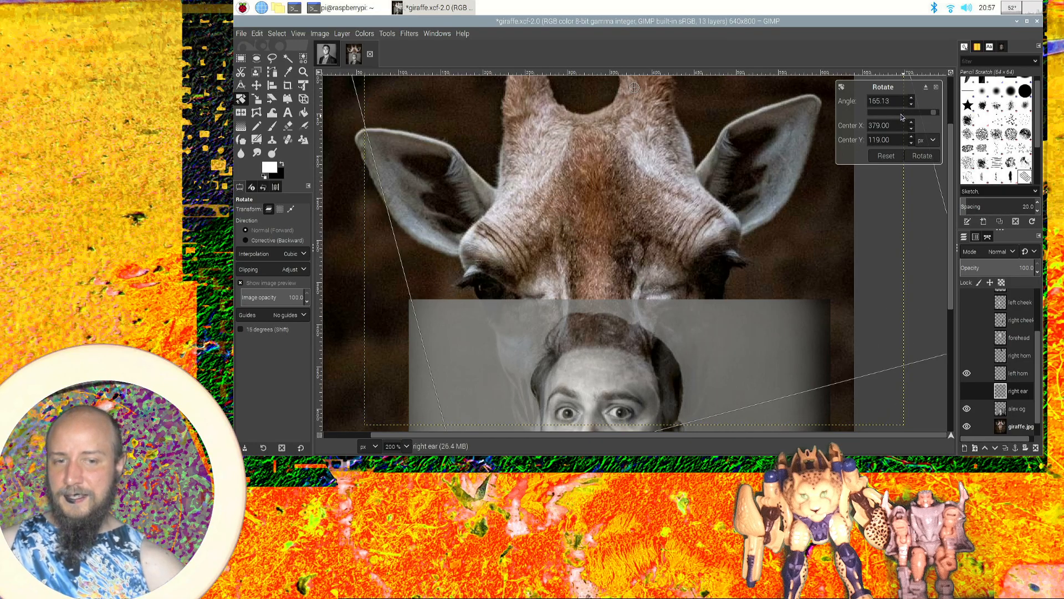
{"action": "key", "text": "ctrl+z"}
{"action": "key", "text": "ctrl+z"}
{"action": "key", "text": "ctrl+z"}
{"action": "key", "text": "ctrl+z"}
{"action": "key", "text": "ctrl+z"}
{"action": "key", "text": "ctrl+z"}
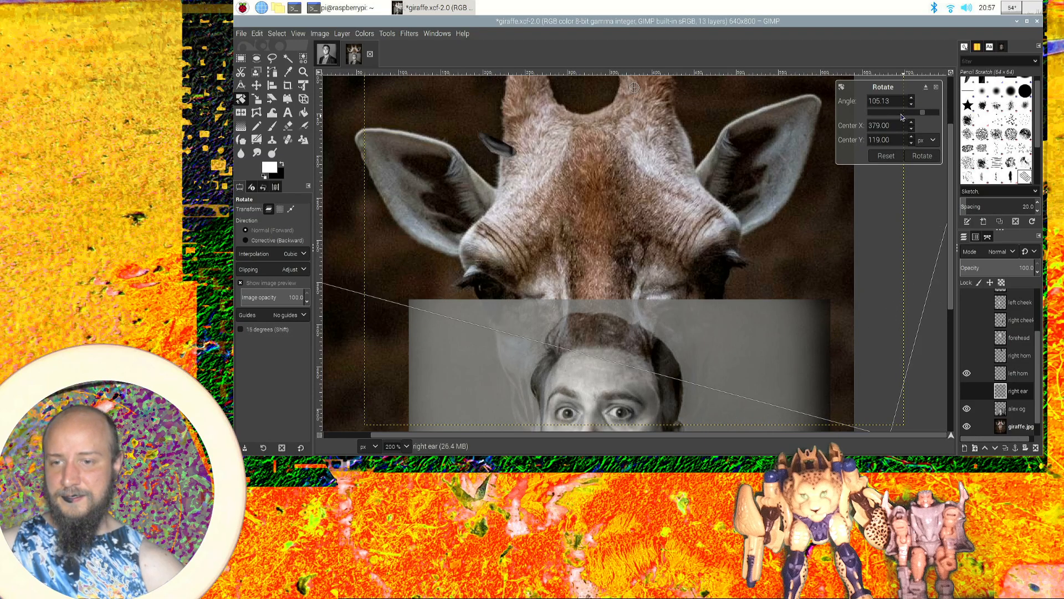
{"action": "key", "text": "ctrl+z"}
{"action": "key", "text": "ctrl+z"}
{"action": "key", "text": "ctrl+z"}
{"action": "key", "text": "ctrl+z"}
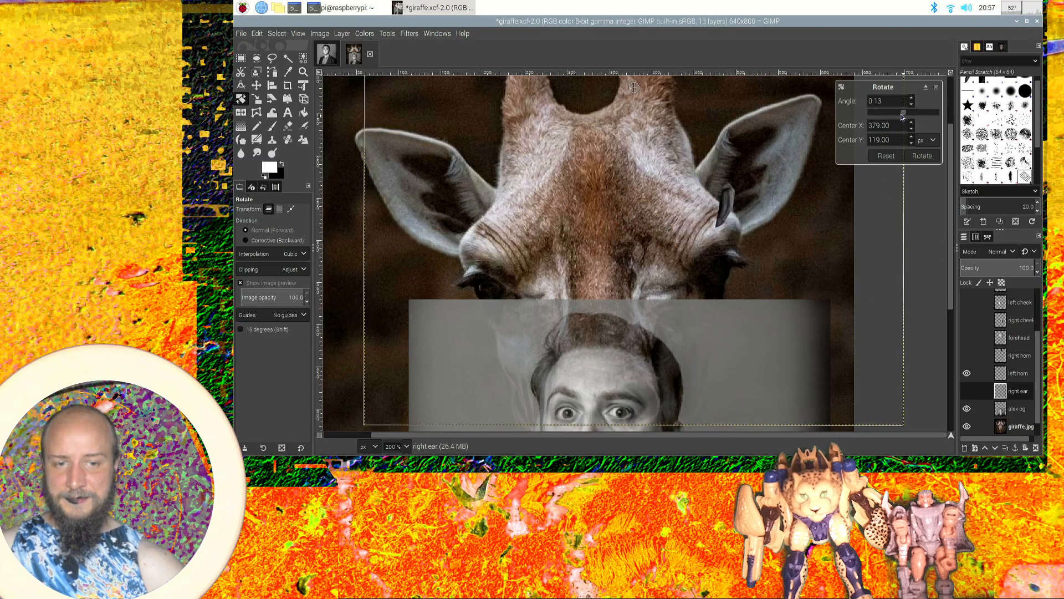
{"action": "key", "text": "ctrl+z"}
{"action": "key", "text": "ctrl+z"}
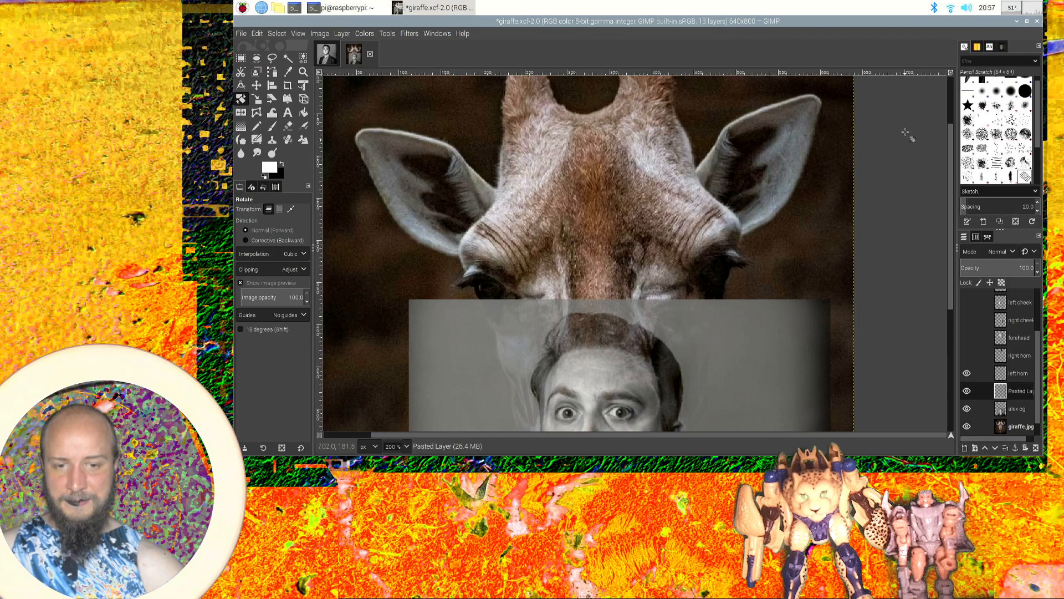
{"action": "key", "text": "ctrl+z"}
{"action": "key", "text": "ctrl+z"}
{"action": "key", "text": "ctrl+y"}
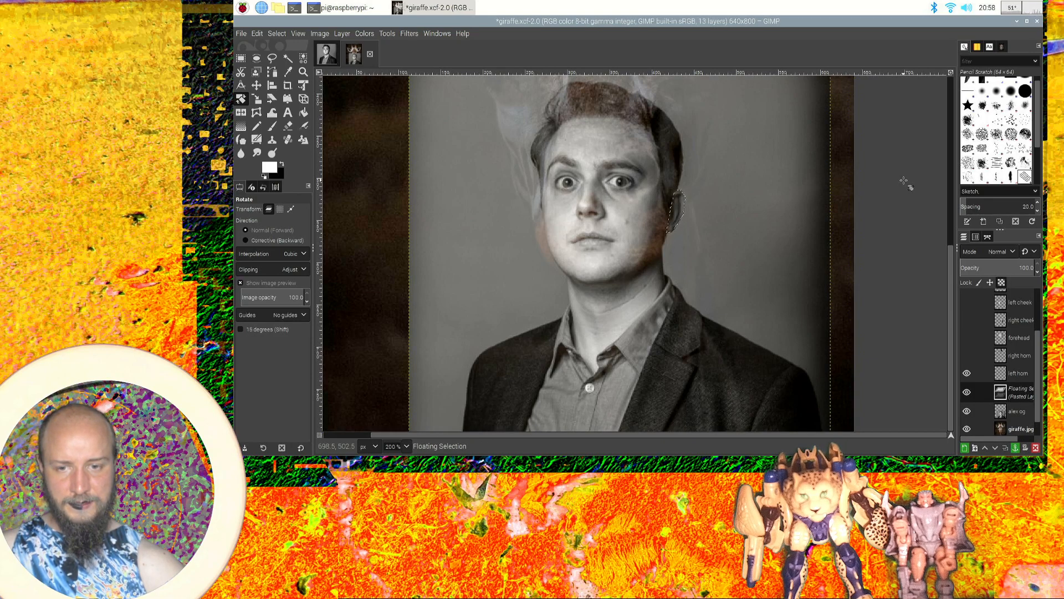
{"action": "key", "text": "ctrl+z"}
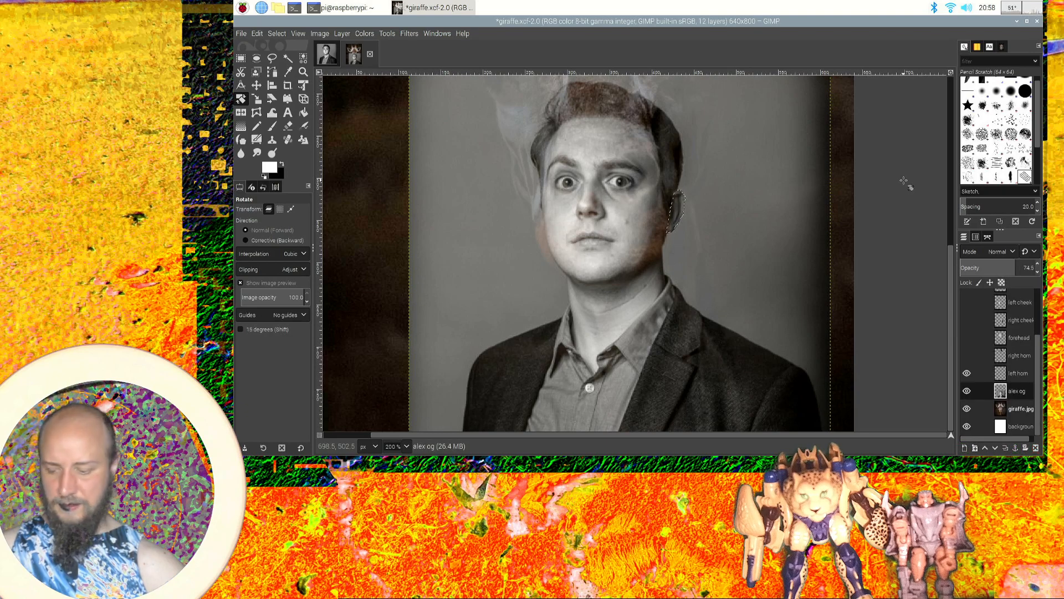
Copy the selected ear and paste it as a new layer, keeping its small layer boundary.
{"action": "key", "text": "ctrl+c"}
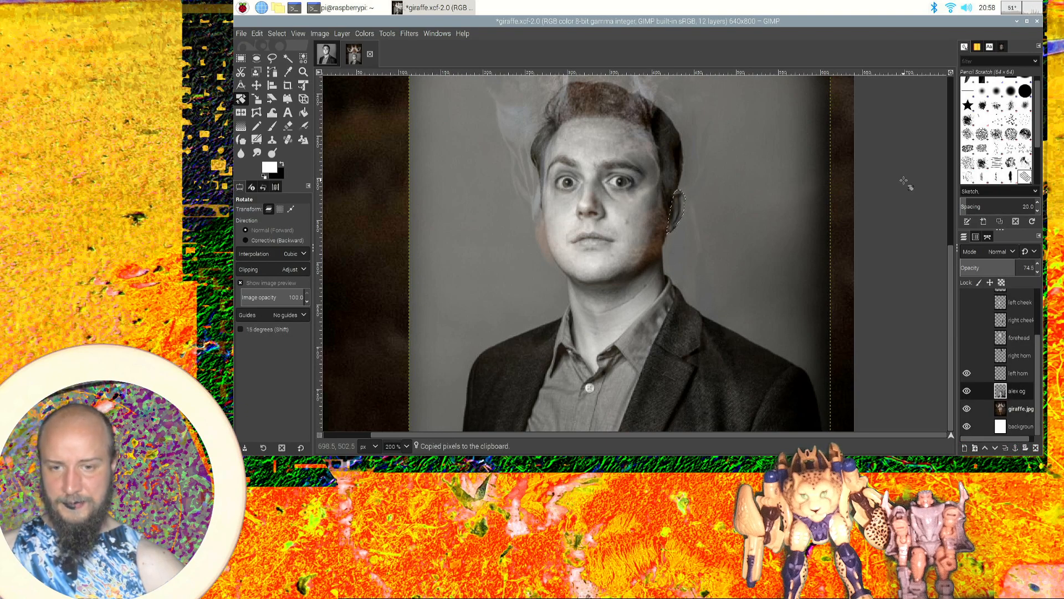
{"action": "key", "text": "ctrl+v"}
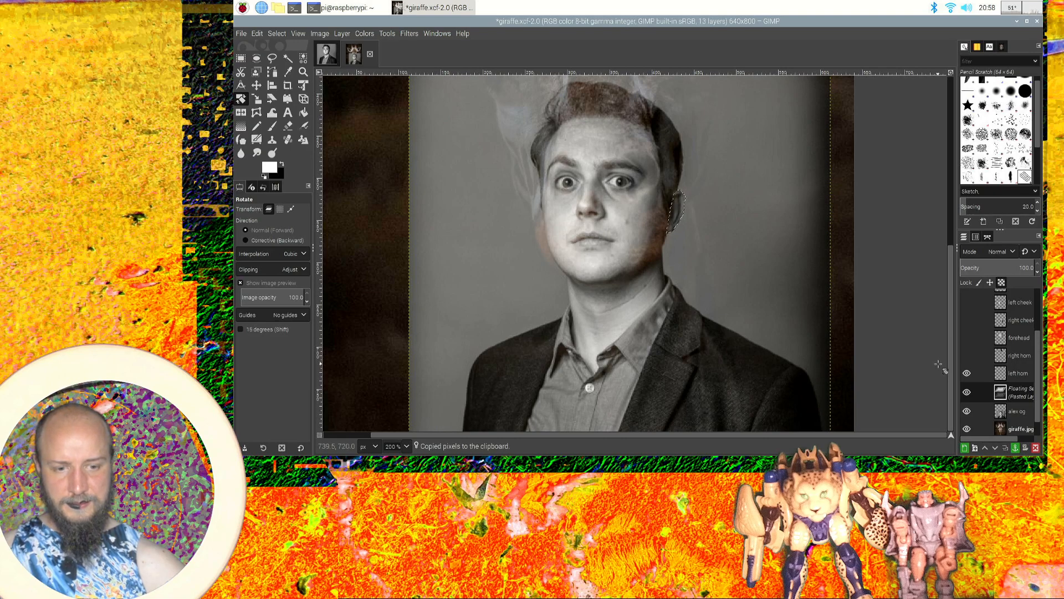
{"action": "right_click", "coordinate": [1019, 395]}
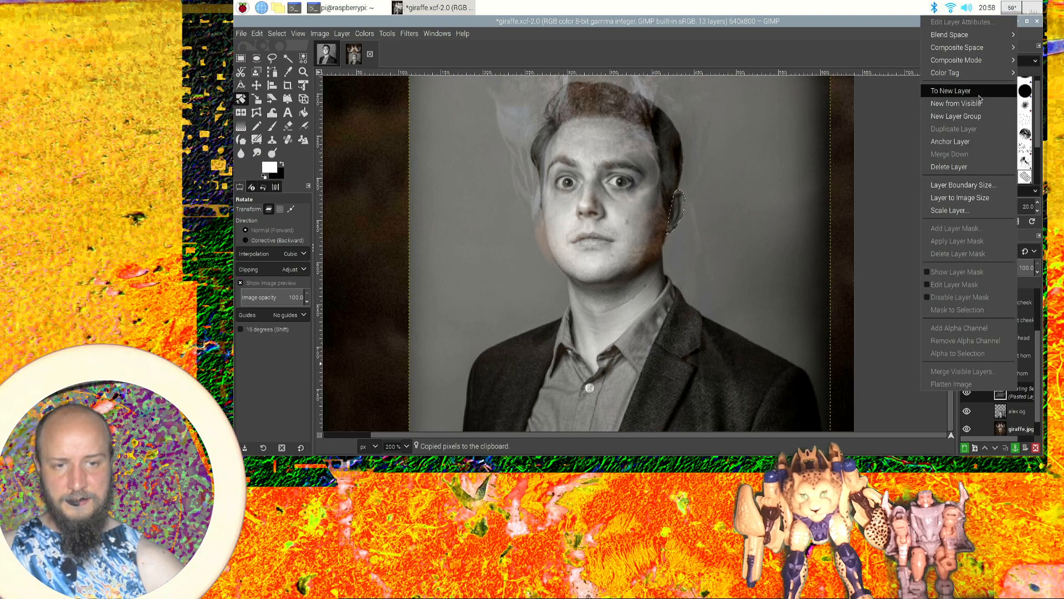
{"action": "left_click", "coordinate": [954, 90]}
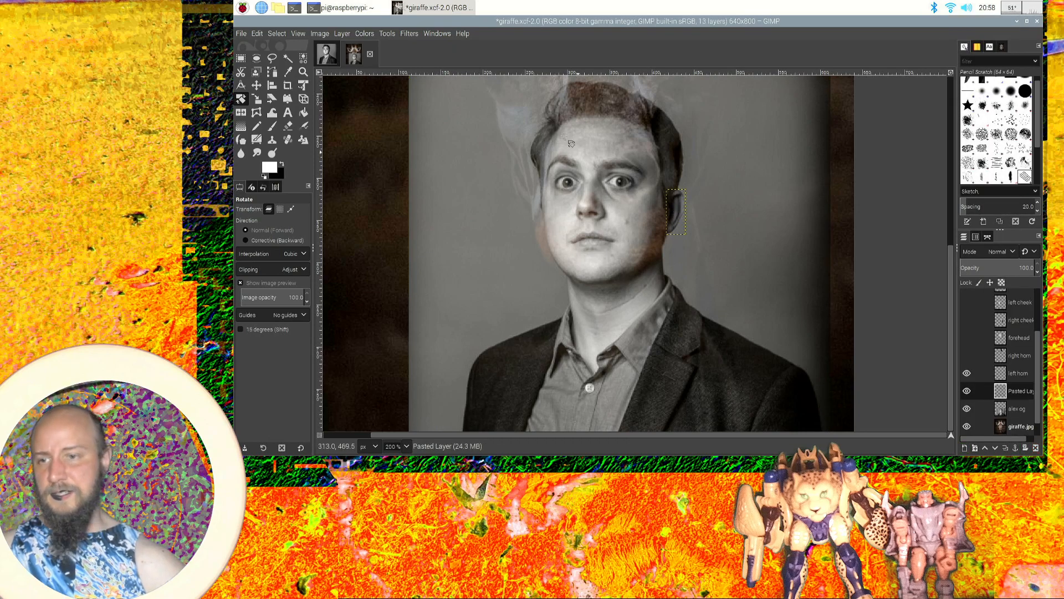
Move the newly pasted ear onto the base of the giraffe's ear on the image's right side.
{"action": "left_click", "coordinate": [256, 85]}
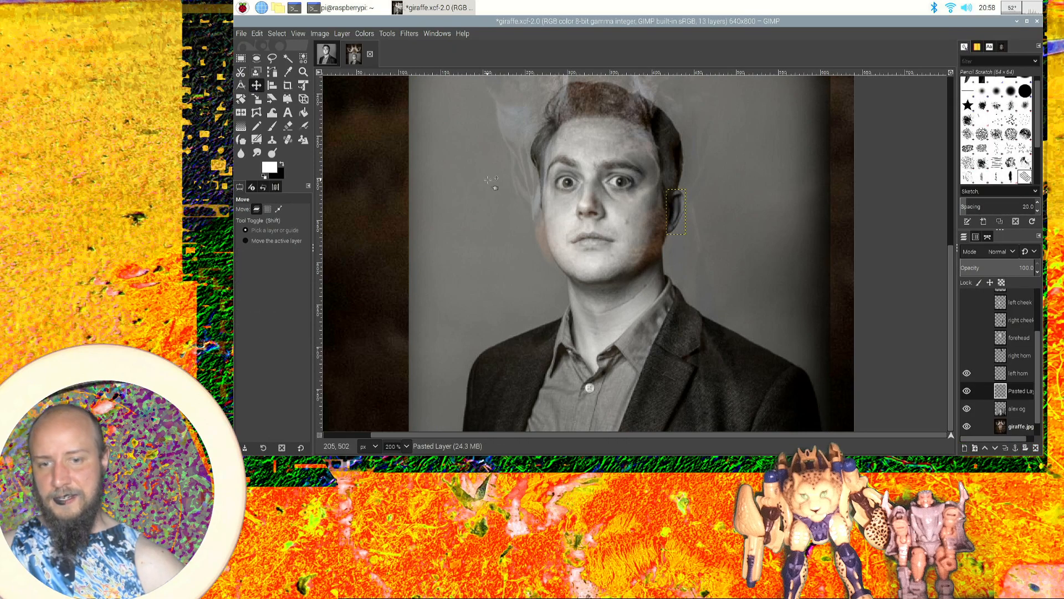
{"action": "left_click_drag", "start_coordinate": [669, 228], "coordinate": [737, 137]}
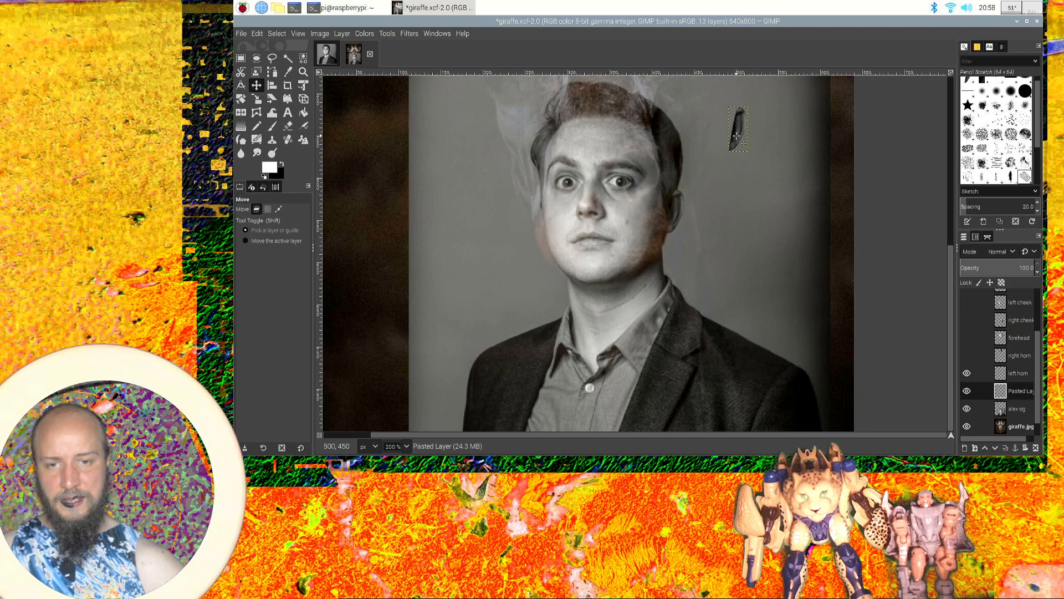
{"action": "left_click_drag", "start_coordinate": [951, 270], "coordinate": [952, 183]}
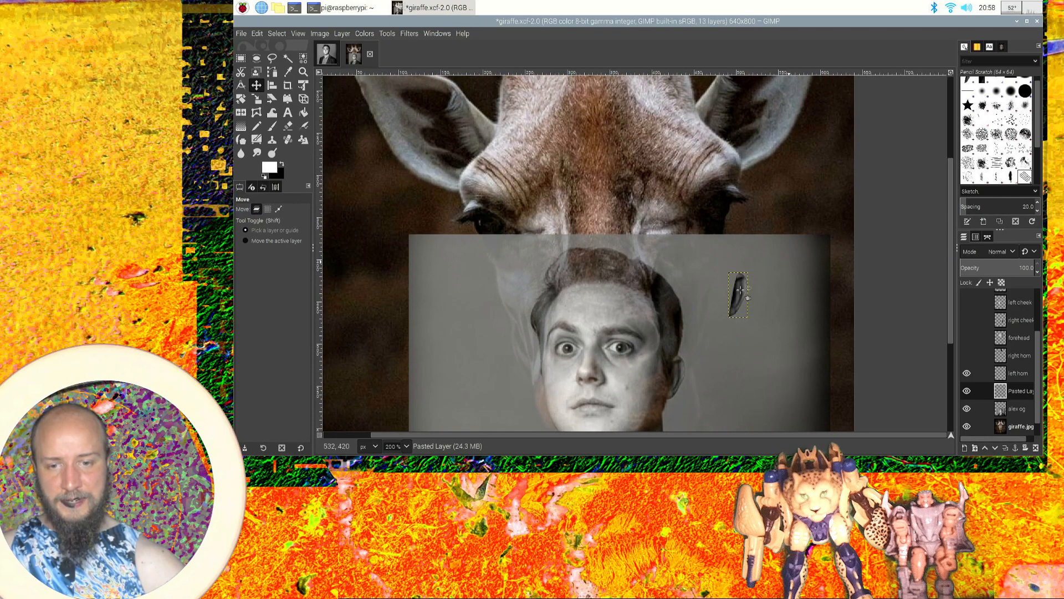
{"action": "left_click_drag", "start_coordinate": [737, 297], "coordinate": [727, 137]}
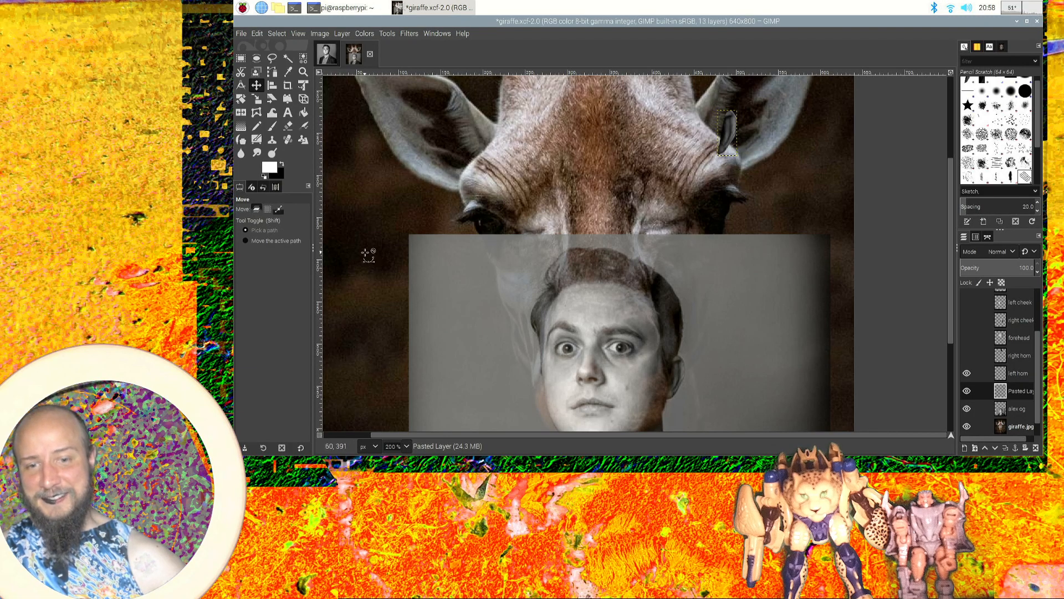
Rotate the pasted ear layer by about -57.69 degrees to follow the giraffe's ear.
{"action": "scroll", "coordinate": [368, 249], "scroll_direction": "down", "scroll_amount": 1}
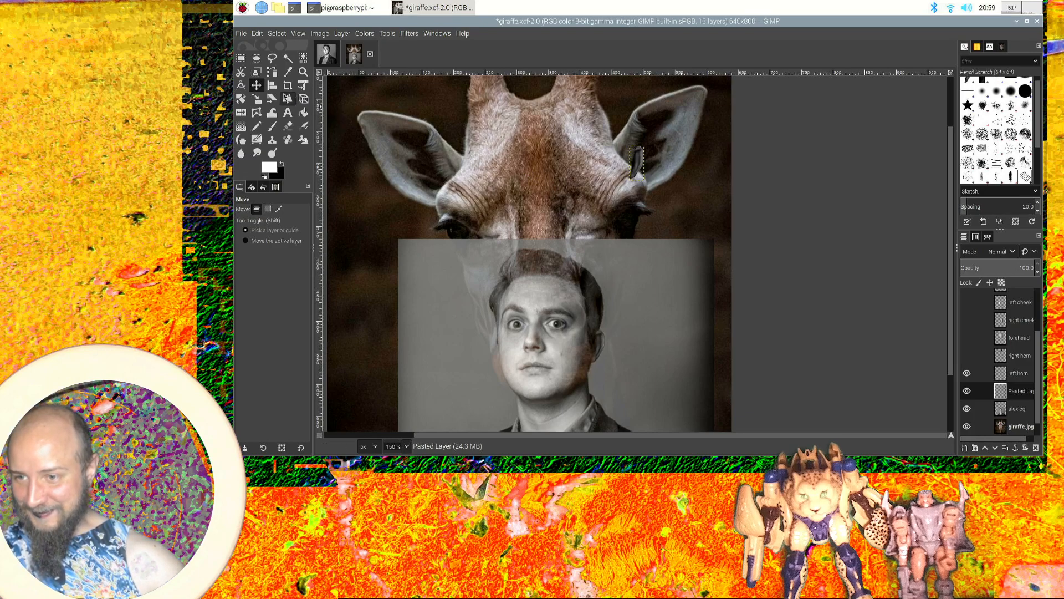
{"action": "left_click", "coordinate": [243, 100]}
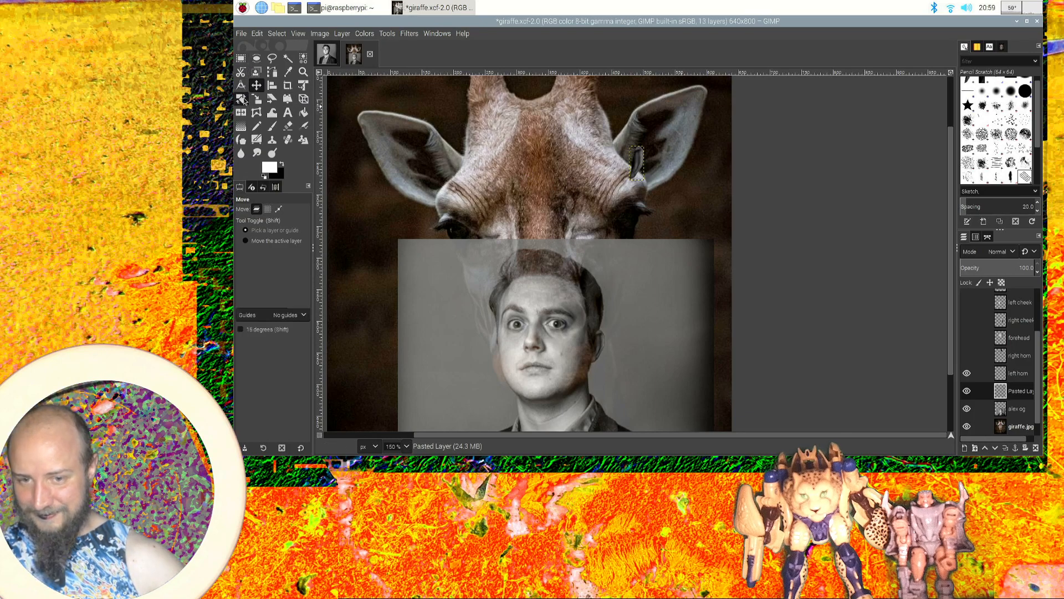
{"action": "left_click", "coordinate": [638, 166]}
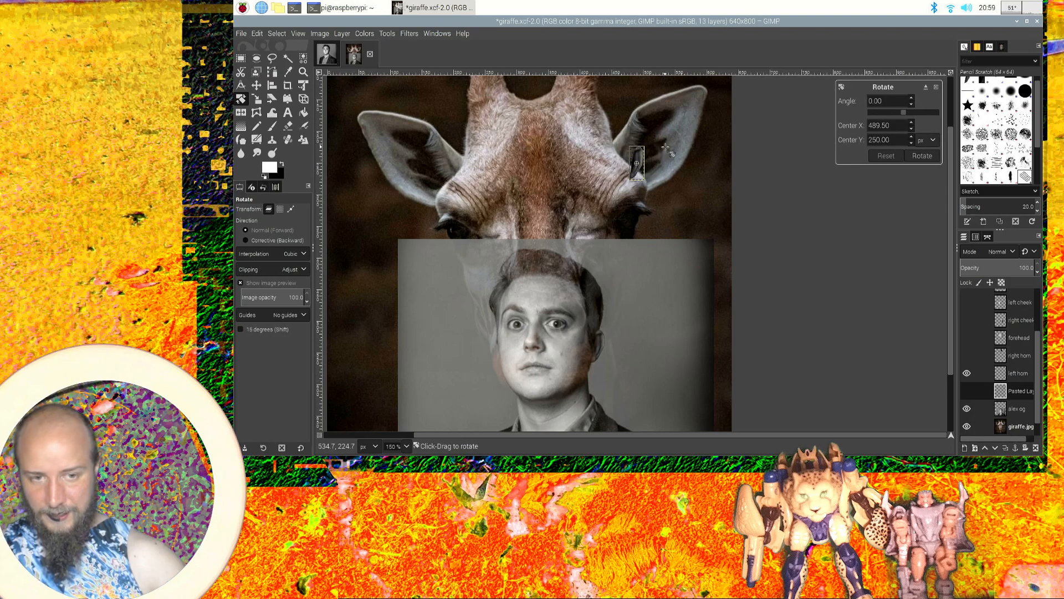
{"action": "left_click_drag", "start_coordinate": [904, 114], "coordinate": [894, 113]}
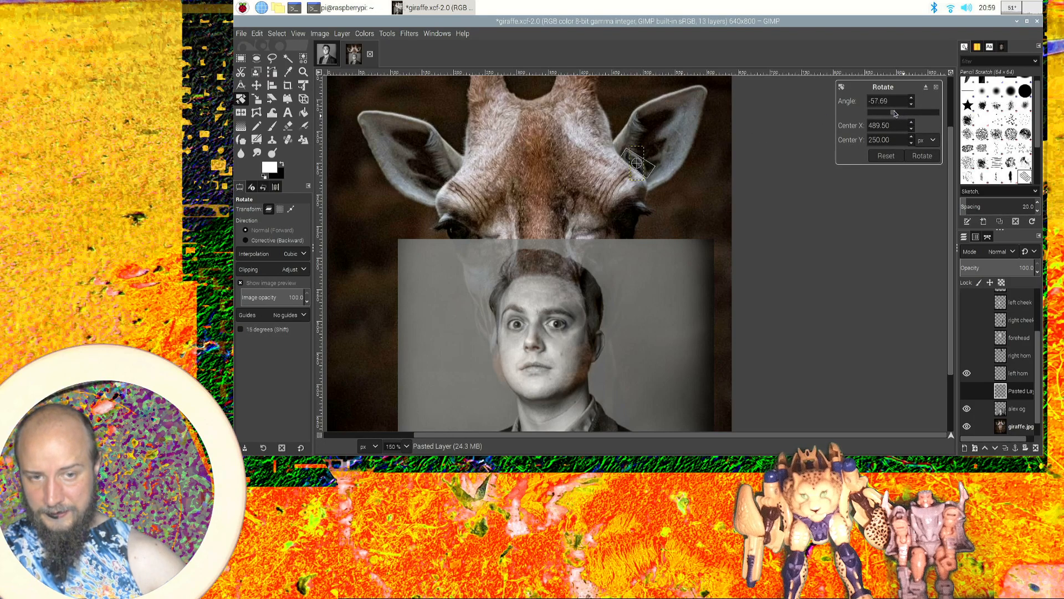
{"action": "left_click", "coordinate": [922, 156]}
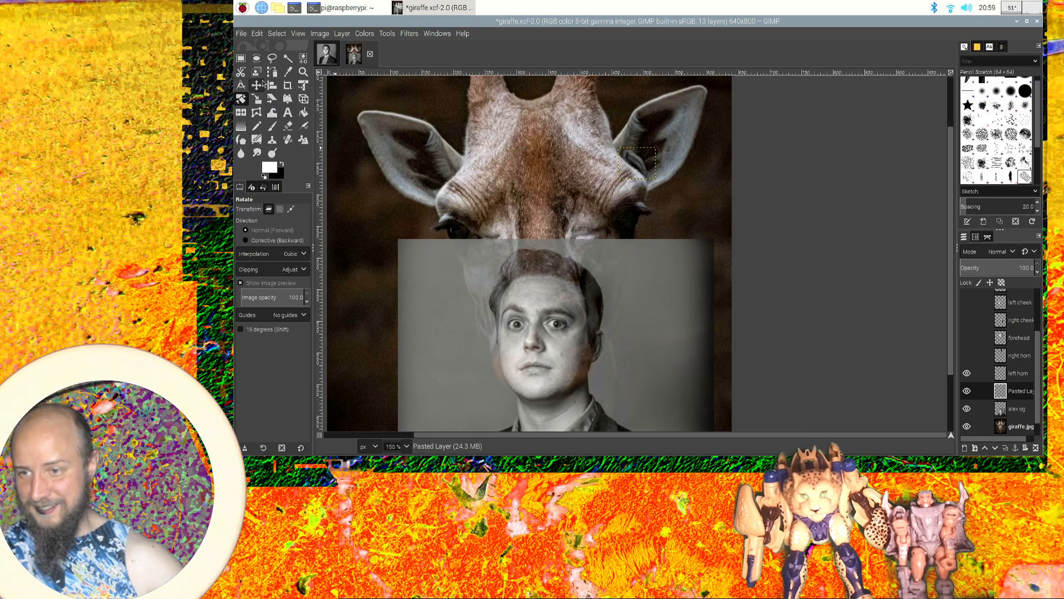
Try to scale the ear layer to 212 × 55 px over the giraffe's ear, then reset and cancel the scaling.
{"action": "left_click", "coordinate": [256, 99]}
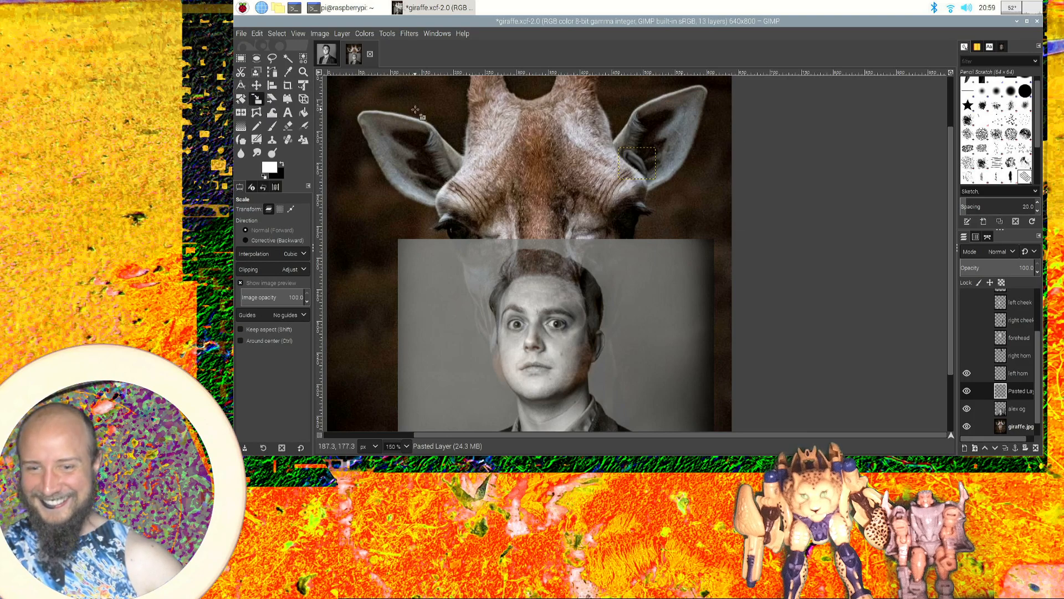
{"action": "left_click", "coordinate": [636, 161]}
{"action": "left_click_drag", "start_coordinate": [656, 148], "coordinate": [755, 39]}
{"action": "key", "text": "1"}
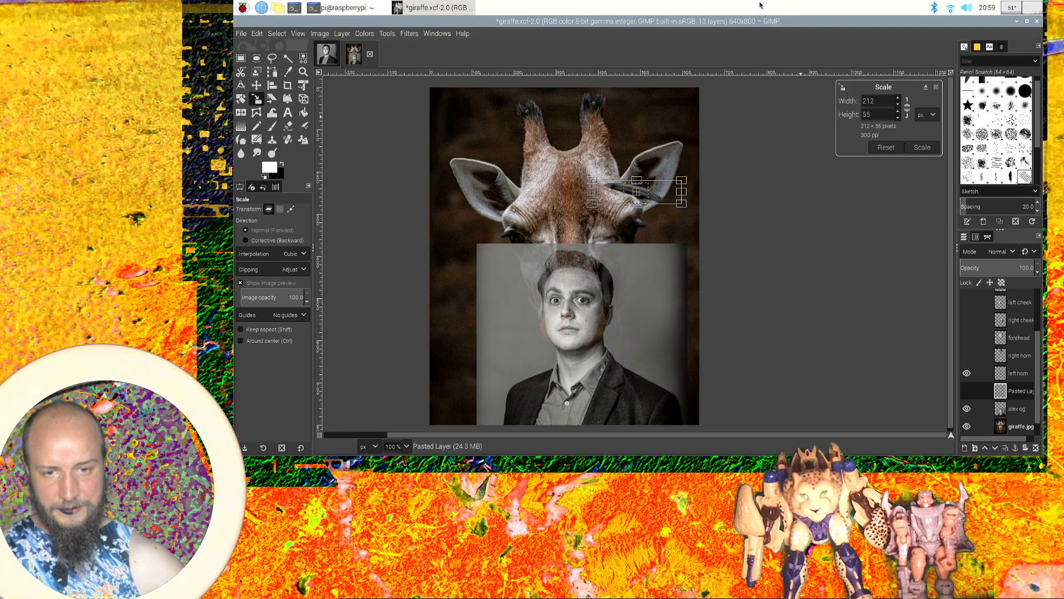
{"action": "left_click", "coordinate": [885, 147]}
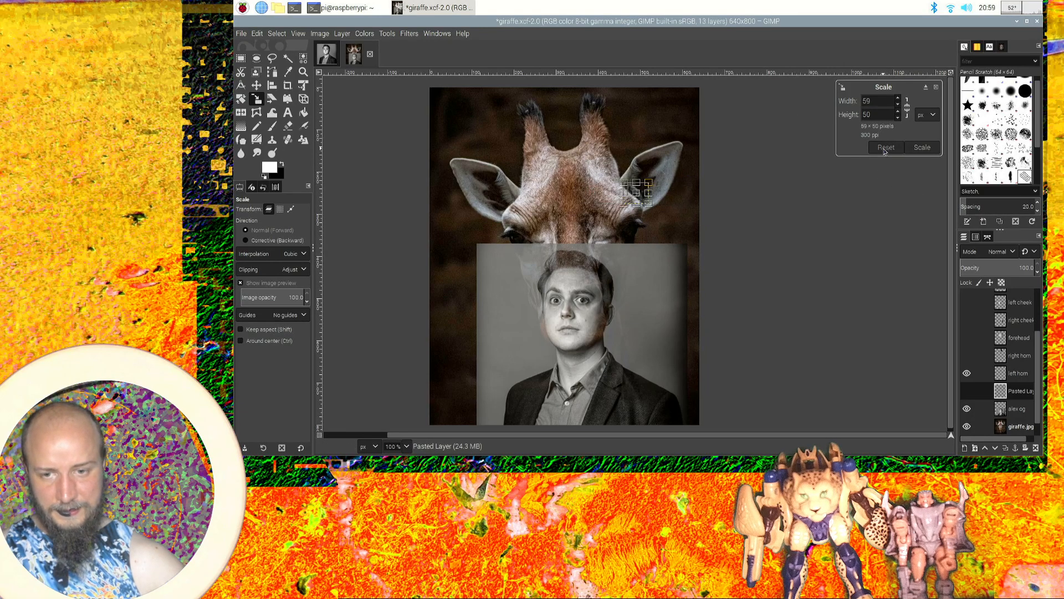
{"action": "scroll", "coordinate": [695, 185], "scroll_direction": "down", "scroll_amount": 1}
{"action": "scroll", "coordinate": [693, 185], "scroll_direction": "up", "scroll_amount": 1}
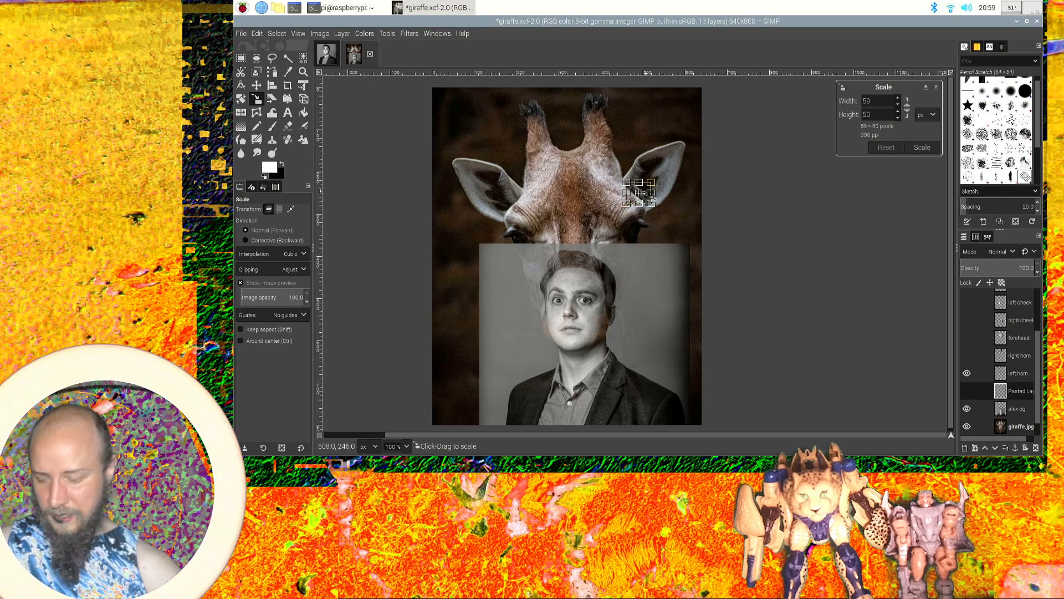
{"action": "key", "text": "ctrl+z"}
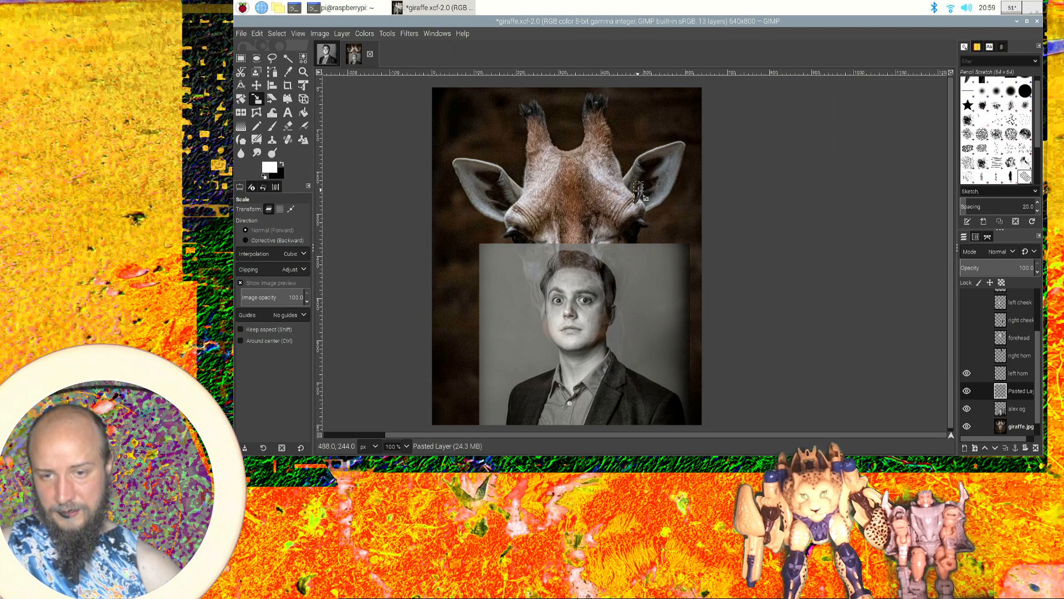
Scale the pasted ear layer to 212 × 54 px, stretching it lengthwise.
{"action": "left_click", "coordinate": [637, 190]}
{"action": "left_click_drag", "start_coordinate": [713, 194], "coordinate": [746, 203]}
{"action": "left_click_drag", "start_coordinate": [718, 193], "coordinate": [773, 196]}
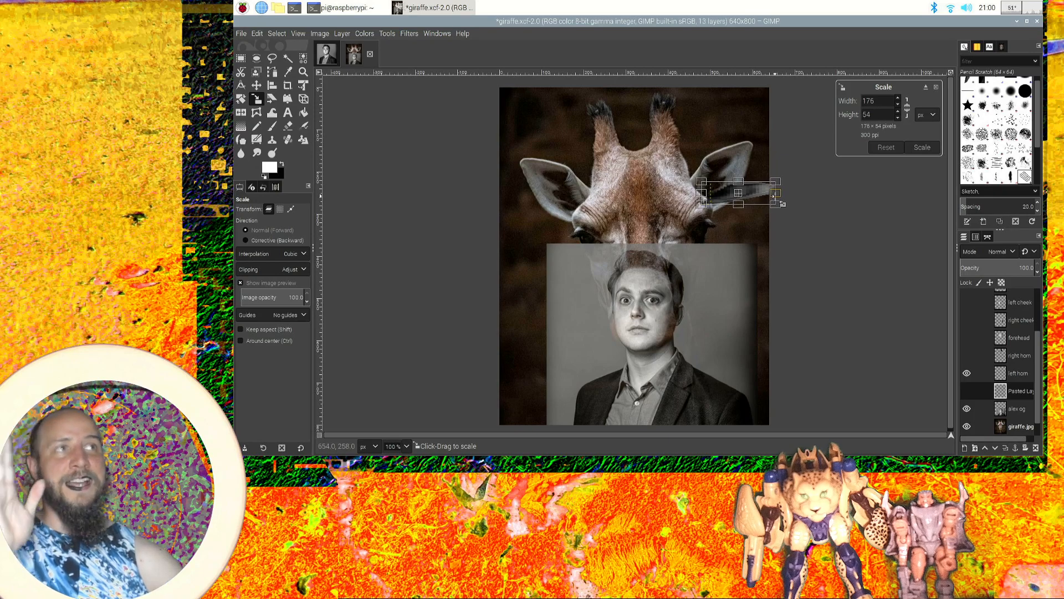
{"action": "mouse_move", "coordinate": [773, 195]}
{"action": "left_mouse_down"}
{"action": "mouse_move", "coordinate": [764, 197]}
{"action": "mouse_move", "coordinate": [792, 196]}
{"action": "left_mouse_up"}
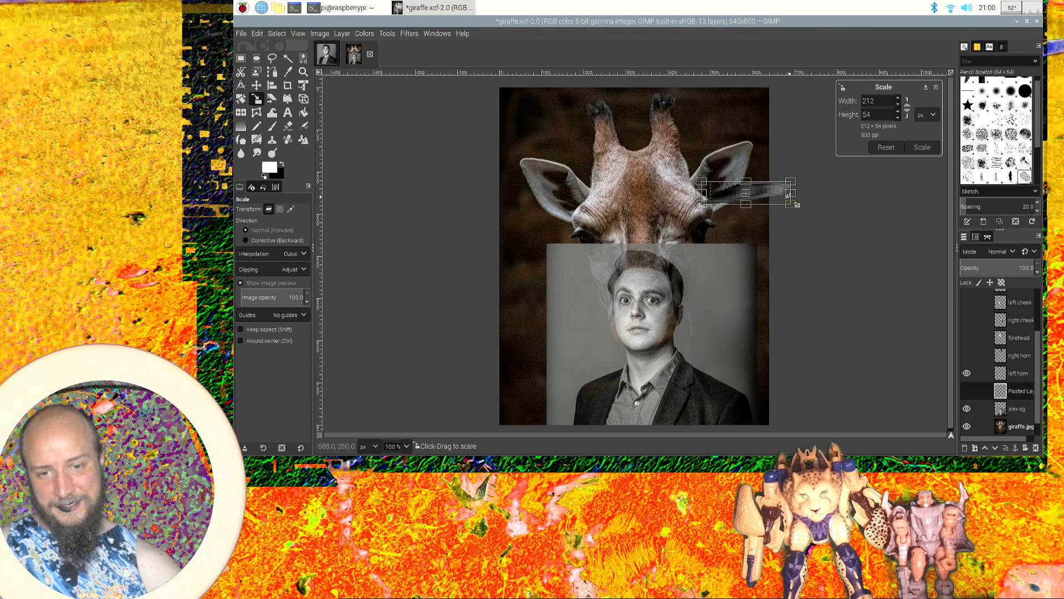
{"action": "key", "text": "Return"}
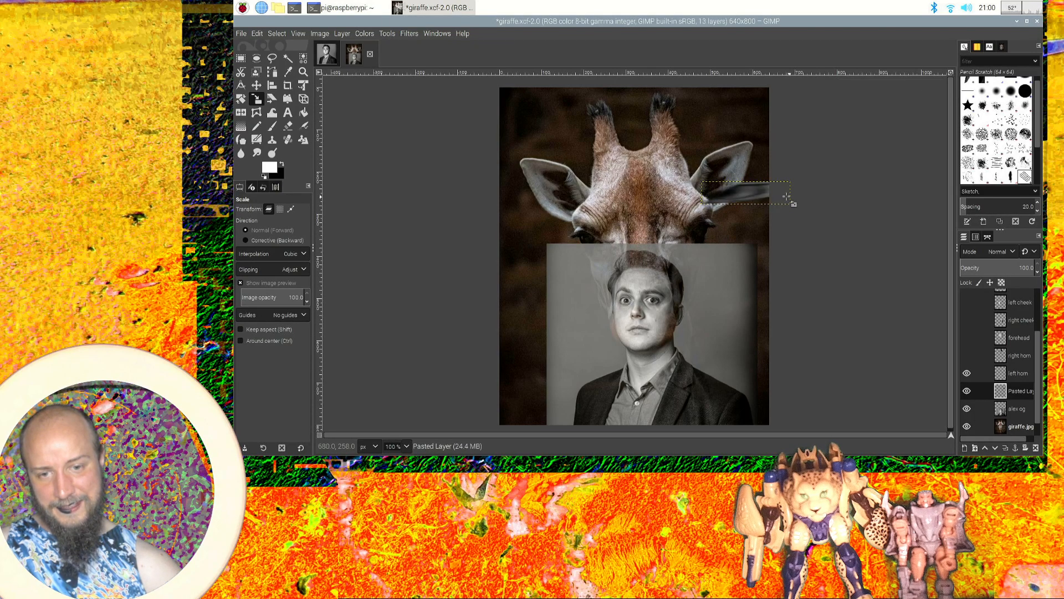
Move the stretched ear layer onto the giraffe's ear on the image's right side and rotate it by -55.38 degrees.
{"action": "left_click", "coordinate": [257, 85]}
{"action": "left_click_drag", "start_coordinate": [758, 197], "coordinate": [736, 189]}
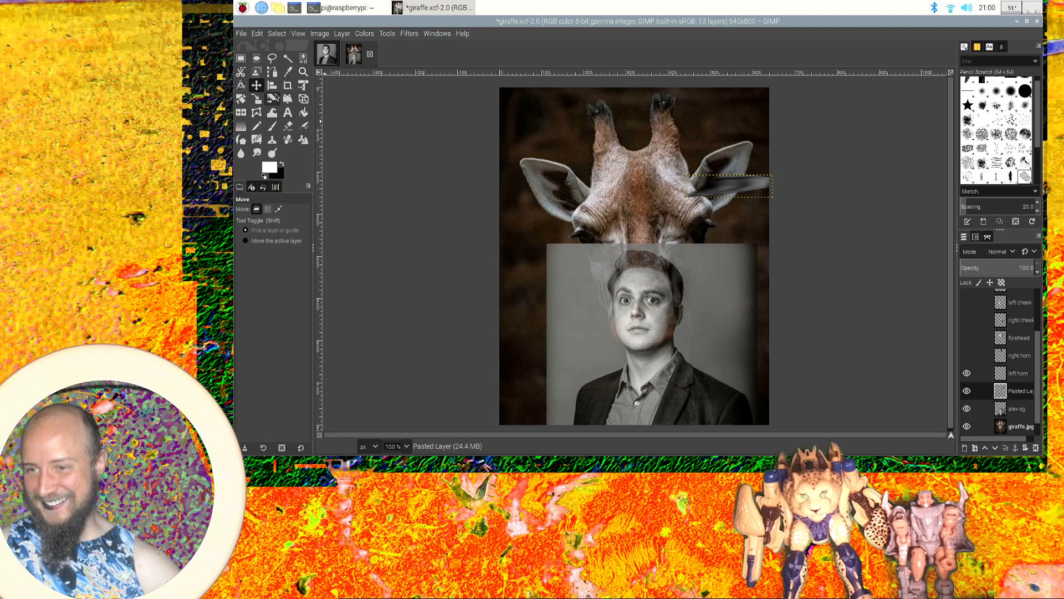
{"action": "left_click", "coordinate": [240, 98]}
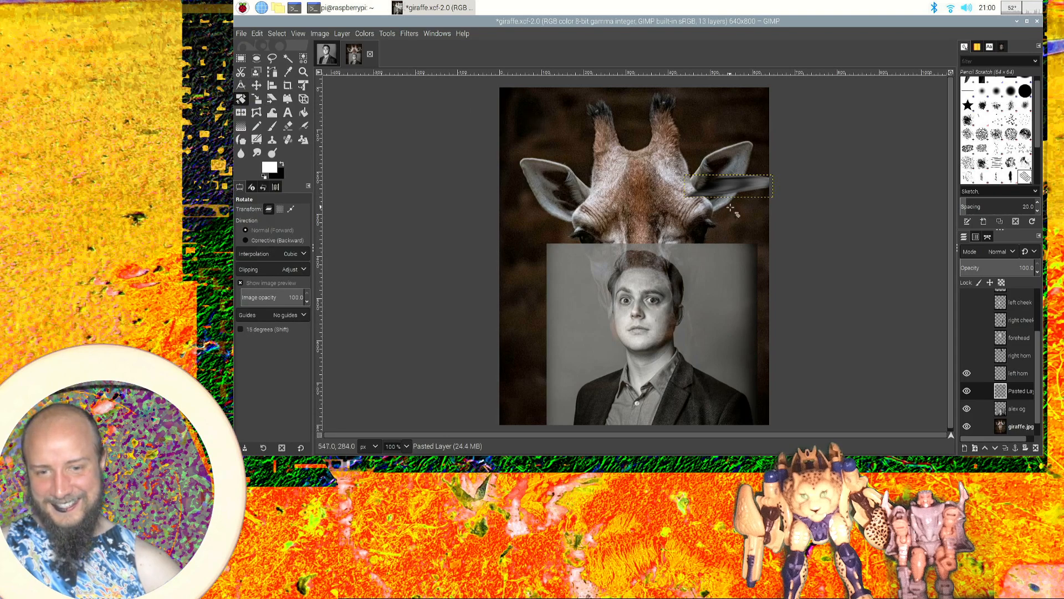
{"action": "left_click", "coordinate": [729, 188]}
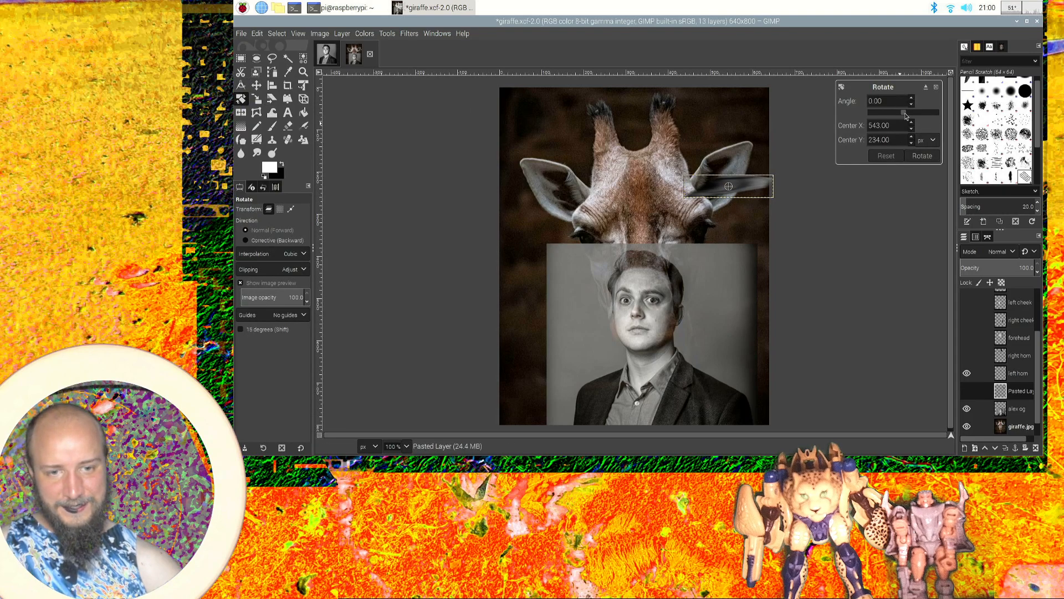
{"action": "left_click_drag", "start_coordinate": [906, 115], "coordinate": [896, 118]}
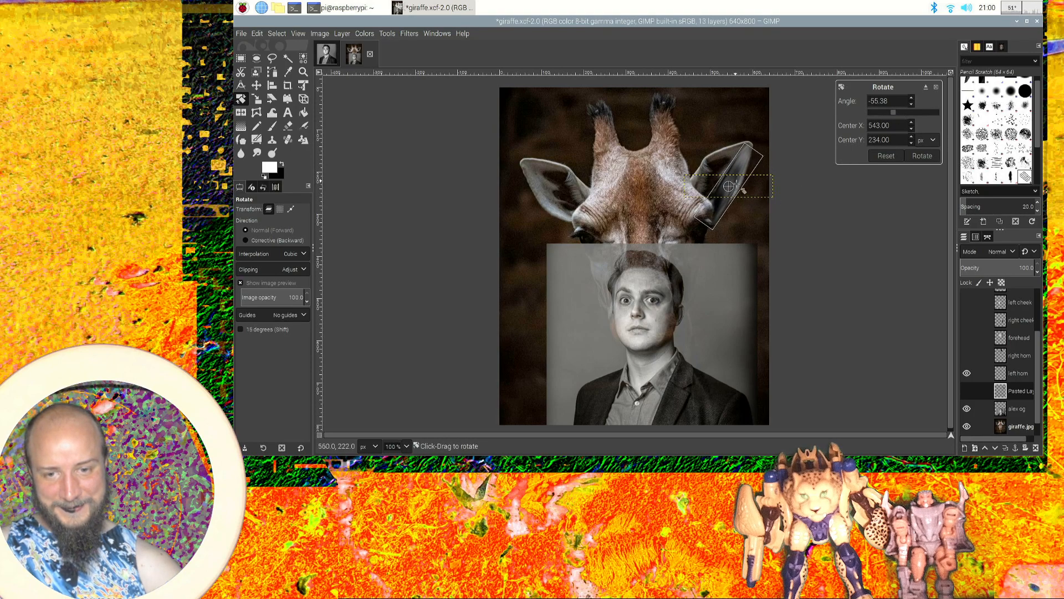
{"action": "left_click", "coordinate": [915, 161]}
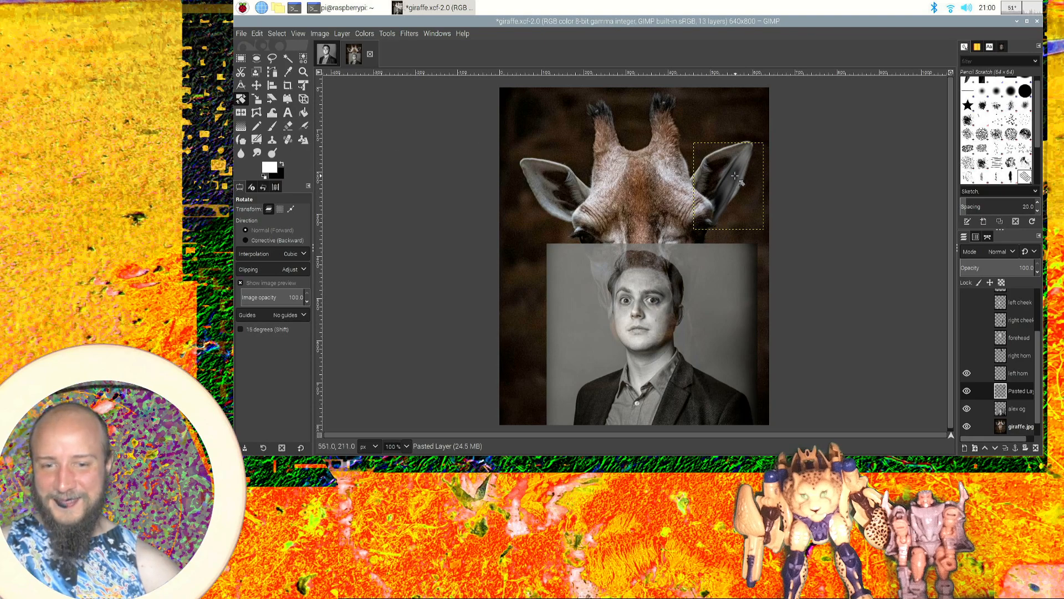
Rename the pasted ear layer as "right ear".
{"action": "scroll", "coordinate": [1033, 369], "scroll_direction": "down", "scroll_amount": 1}
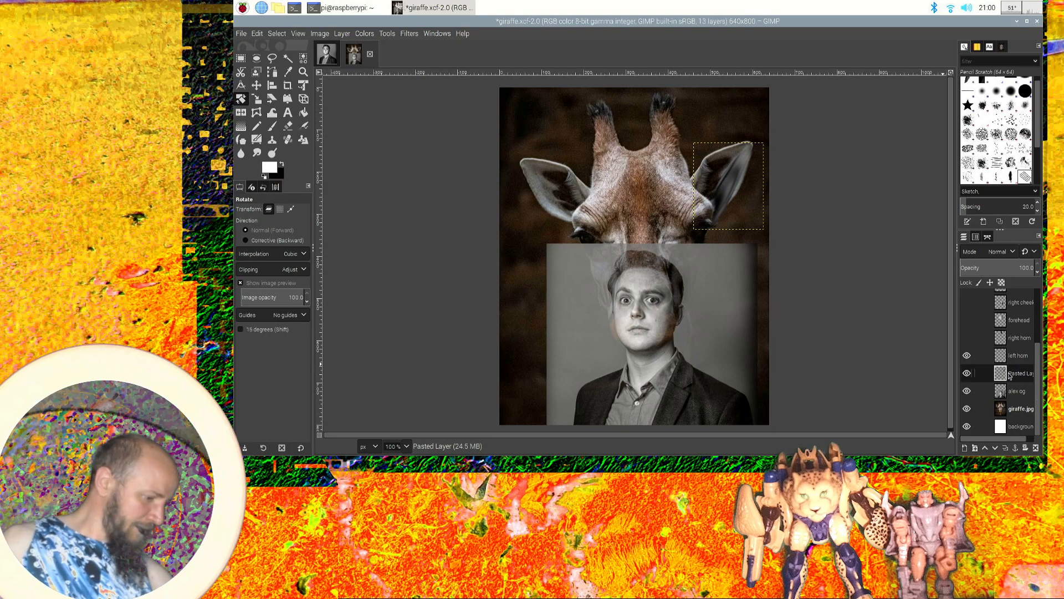
{"action": "scroll", "coordinate": [1009, 375], "scroll_direction": "up", "scroll_amount": 1}
{"action": "scroll", "coordinate": [1009, 376], "scroll_direction": "down", "scroll_amount": 1}
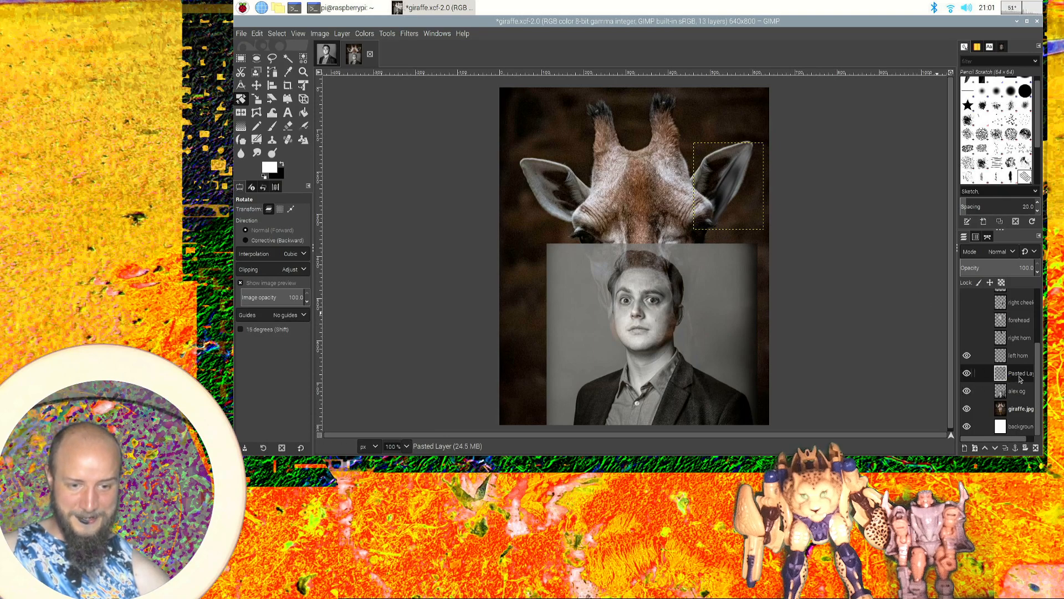
{"action": "double_click", "coordinate": [1017, 373]}
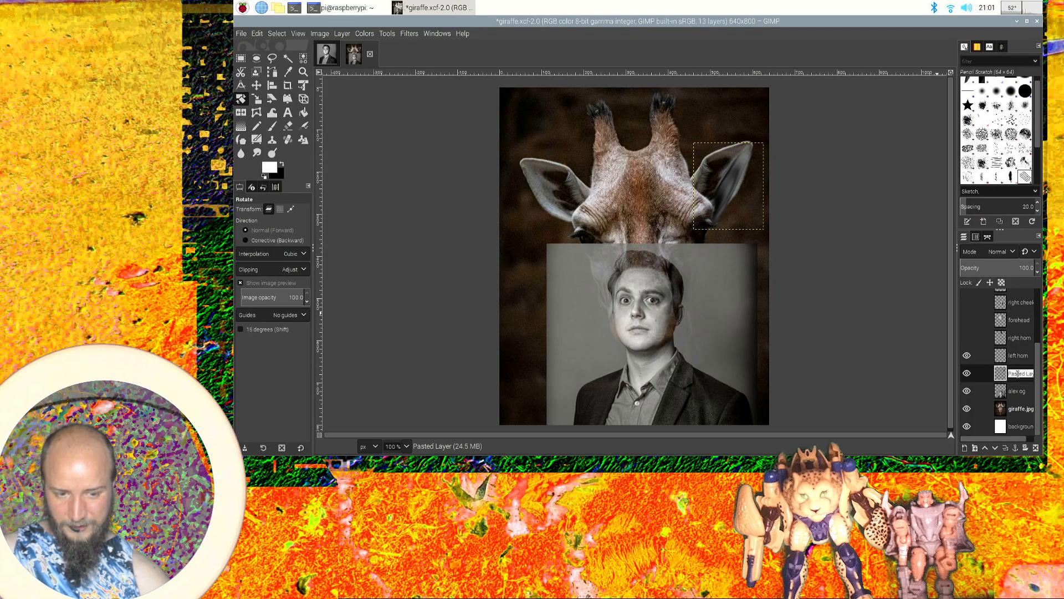
{"action": "type", "text": "right ear"}
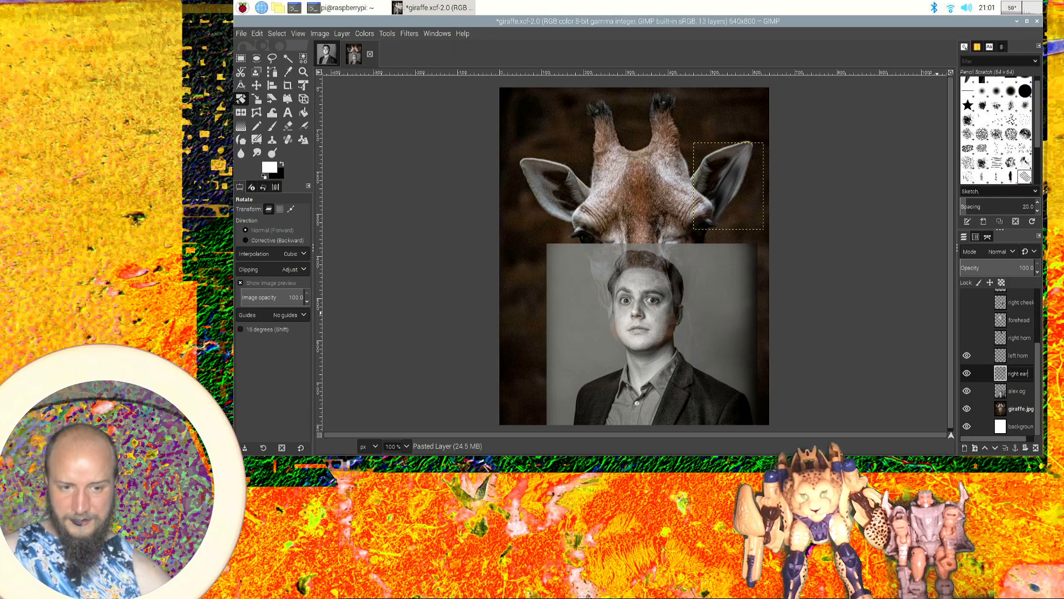
{"action": "key", "text": "Return"}
Duplicate the right ear layer and flip the copy horizontally.
{"action": "right_click", "coordinate": [1019, 377]}
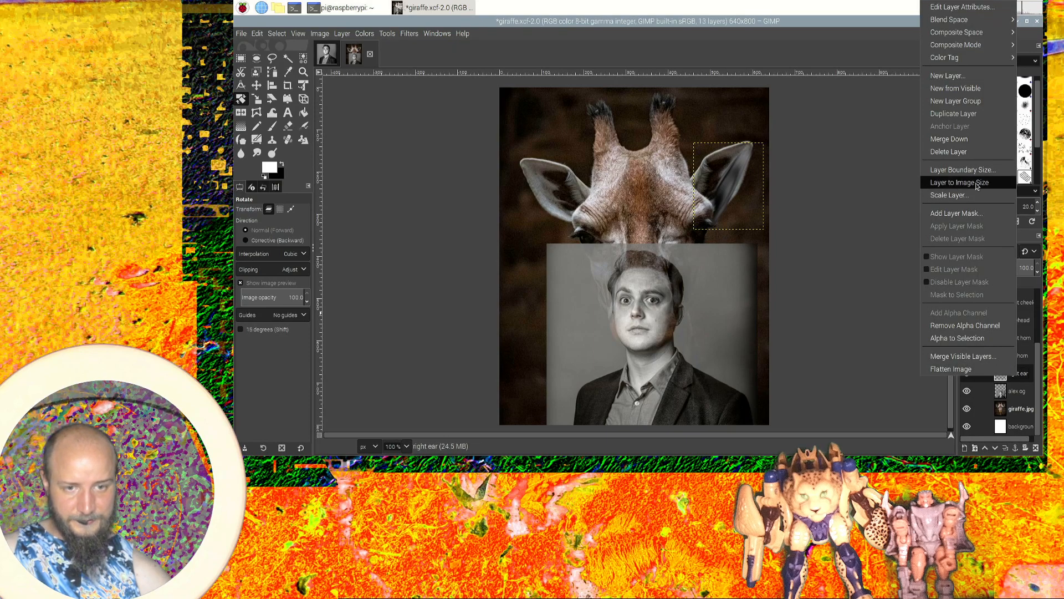
{"action": "left_click", "coordinate": [964, 114]}
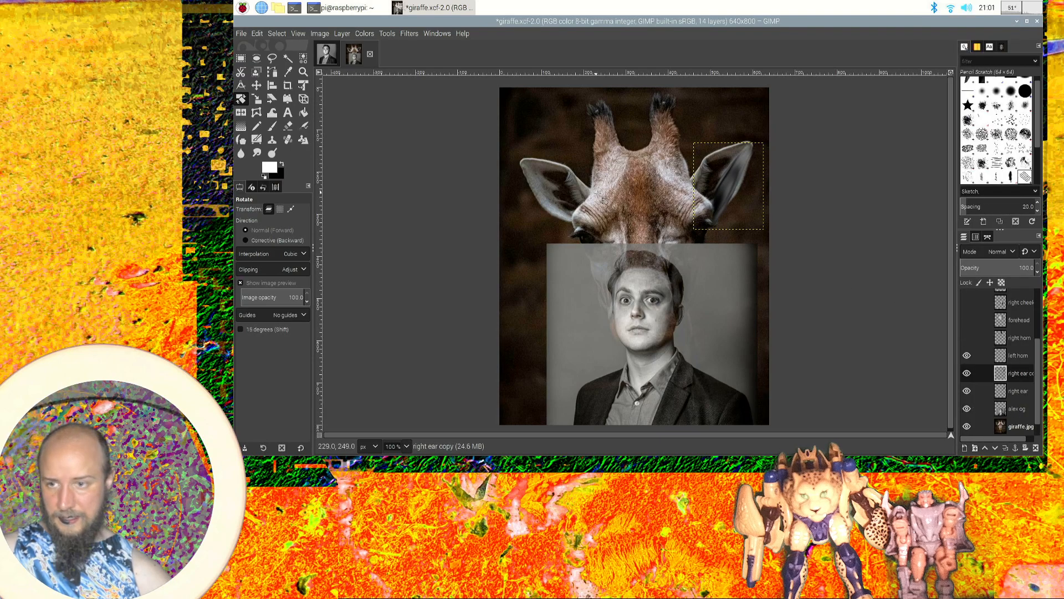
{"action": "key", "text": "shift+f"}
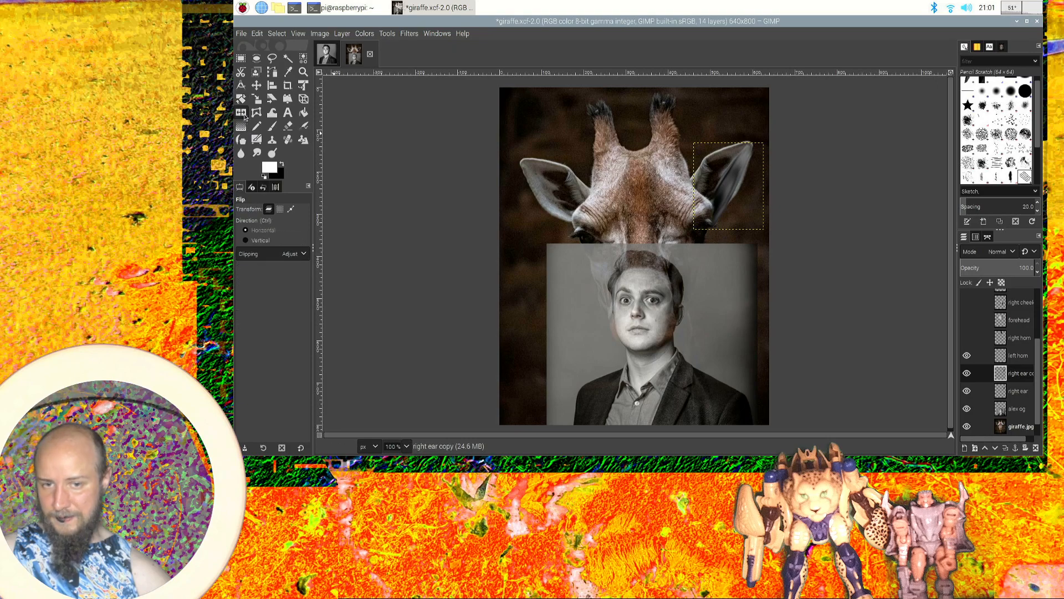
{"action": "left_click", "coordinate": [734, 175]}
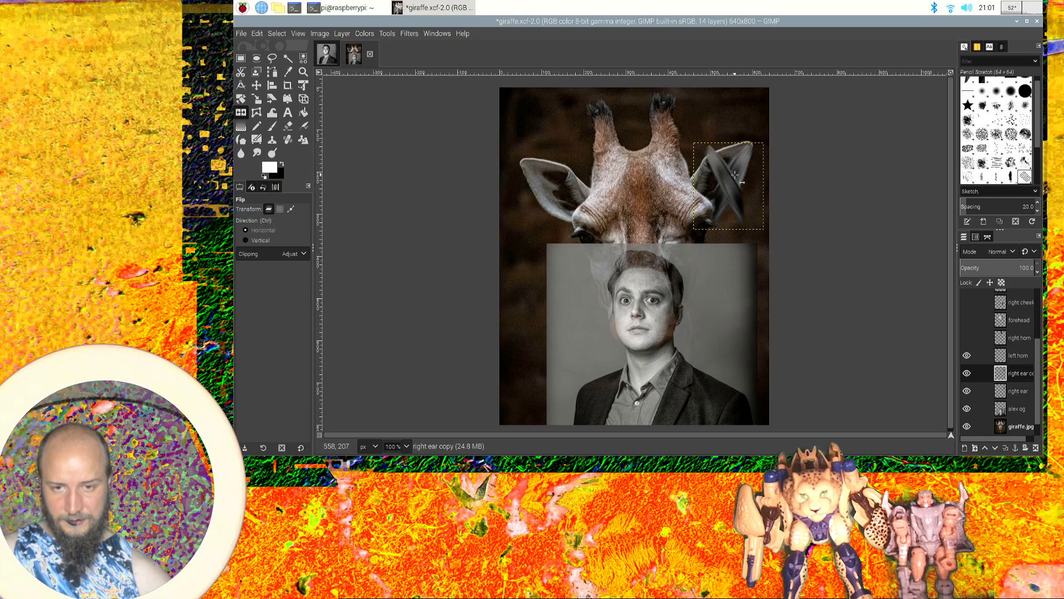
{"action": "left_click", "coordinate": [735, 175]}
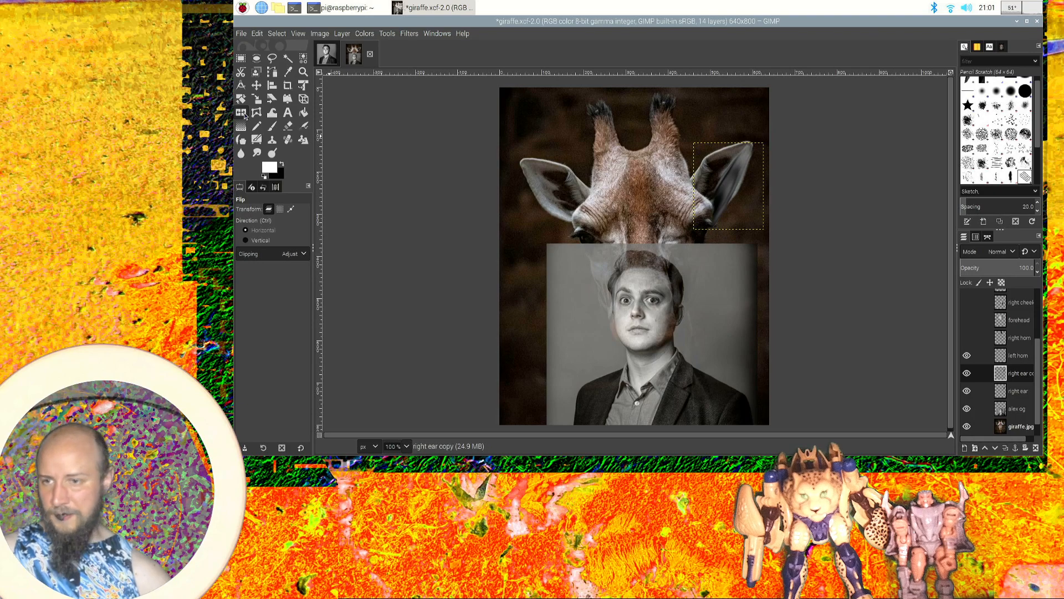
{"action": "left_click", "coordinate": [734, 182]}
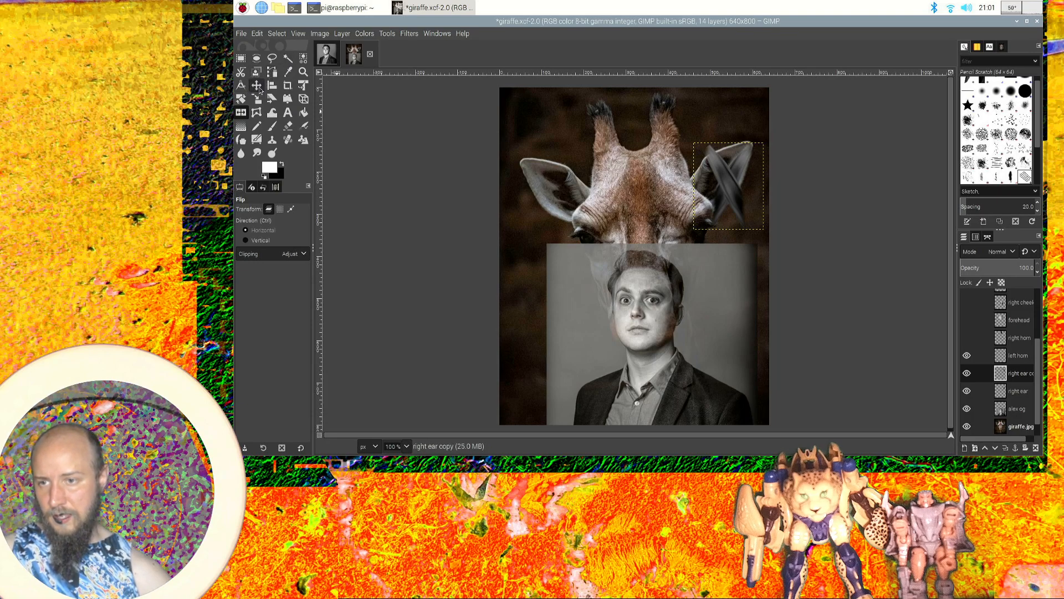
Rotate the flipped ear copy by 69.23 degrees to align it with the giraffe's ear.
{"action": "left_click", "coordinate": [242, 99]}
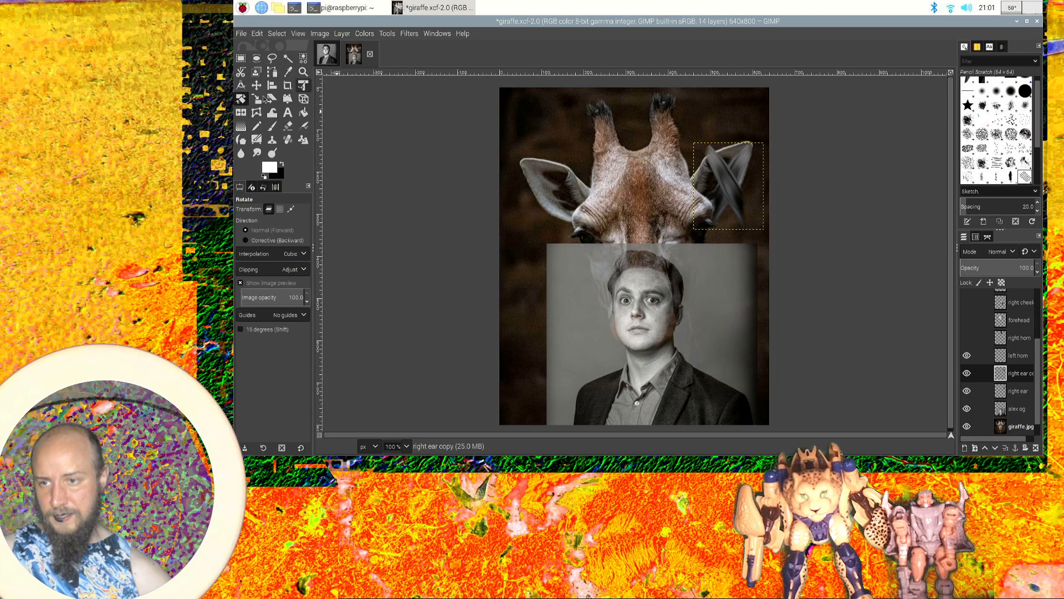
{"action": "left_click", "coordinate": [735, 186]}
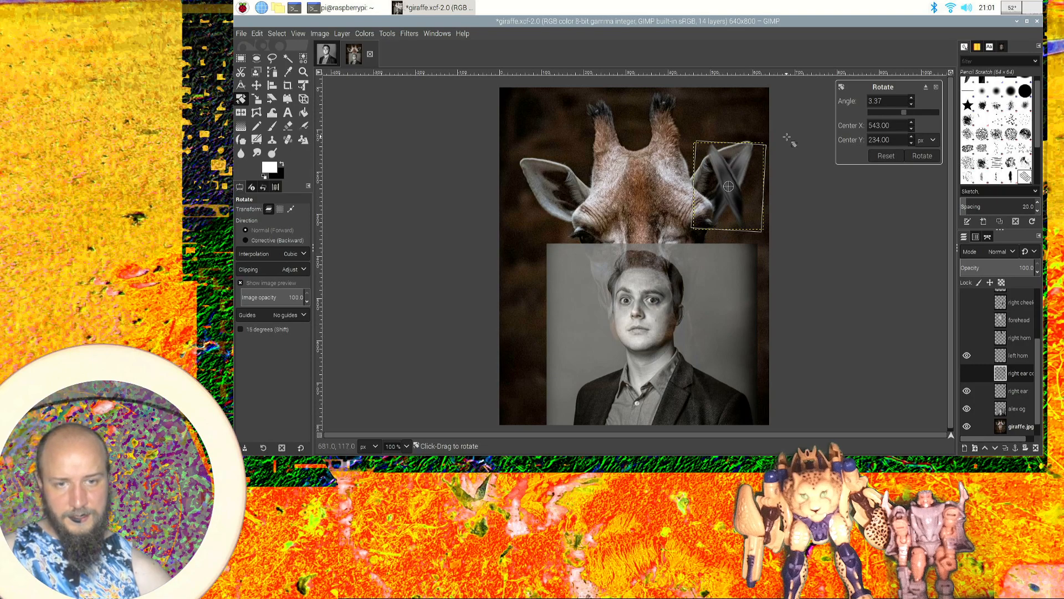
{"action": "left_click_drag", "start_coordinate": [904, 115], "coordinate": [917, 117]}
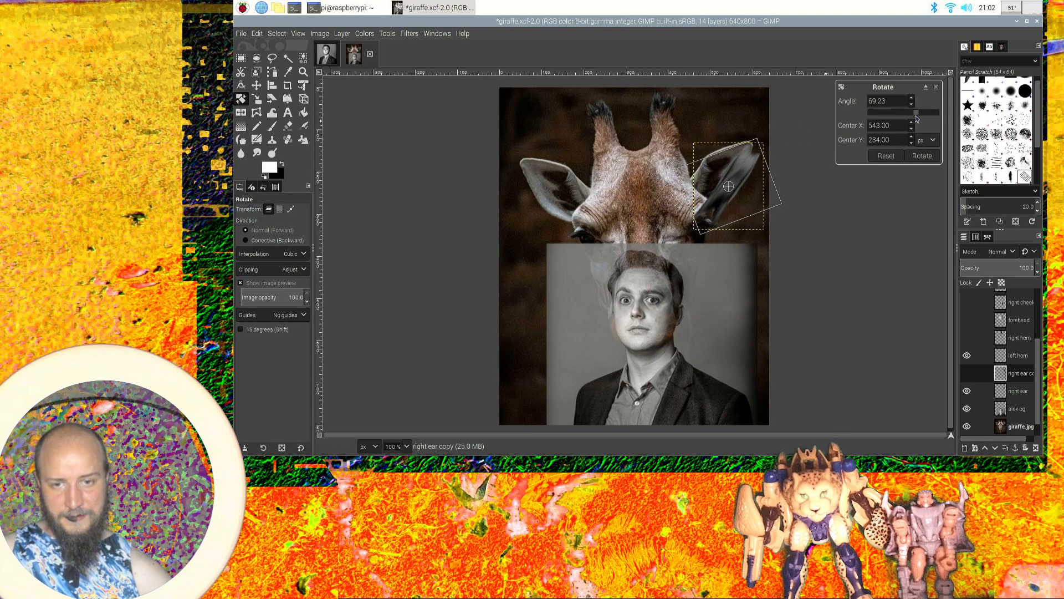
{"action": "left_click", "coordinate": [922, 156]}
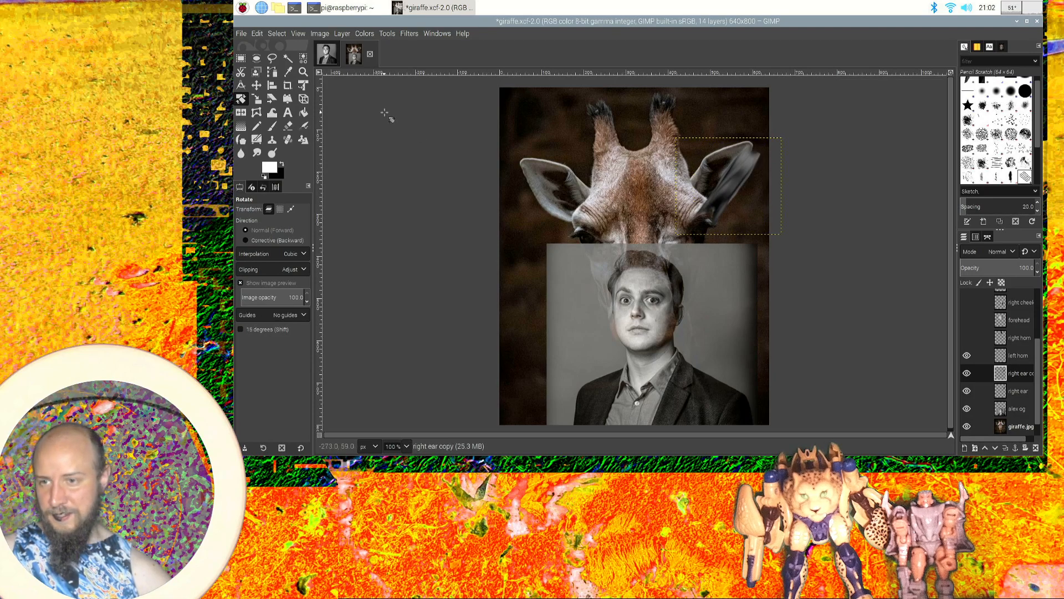
Move the rotated ear copy over the inside of the giraffe's ear and merge it down onto the right ear layer.
{"action": "left_click", "coordinate": [256, 85]}
{"action": "left_click_drag", "start_coordinate": [731, 199], "coordinate": [717, 187]}
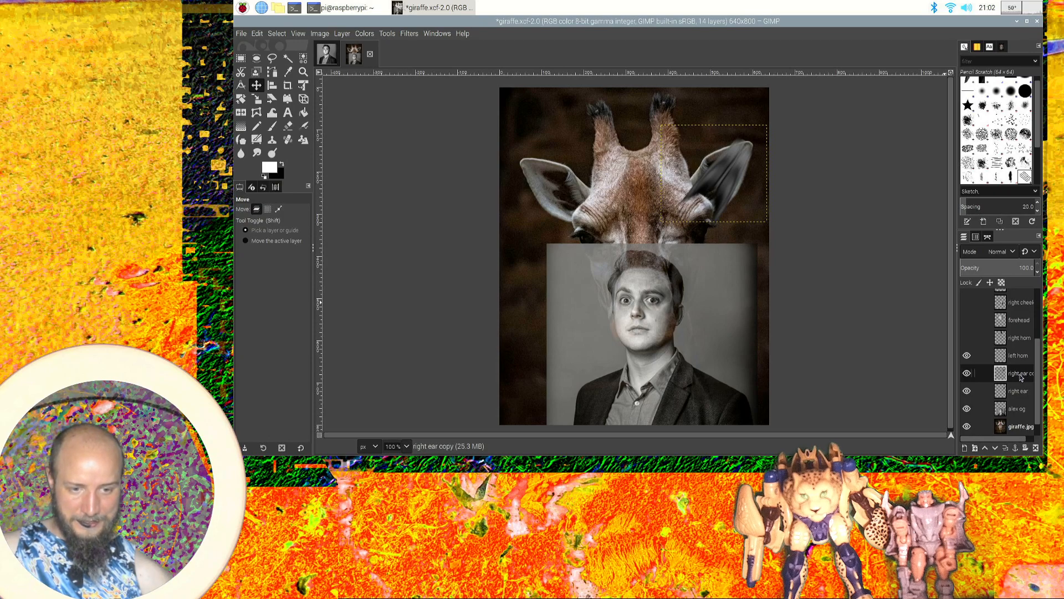
{"action": "right_click", "coordinate": [1021, 377]}
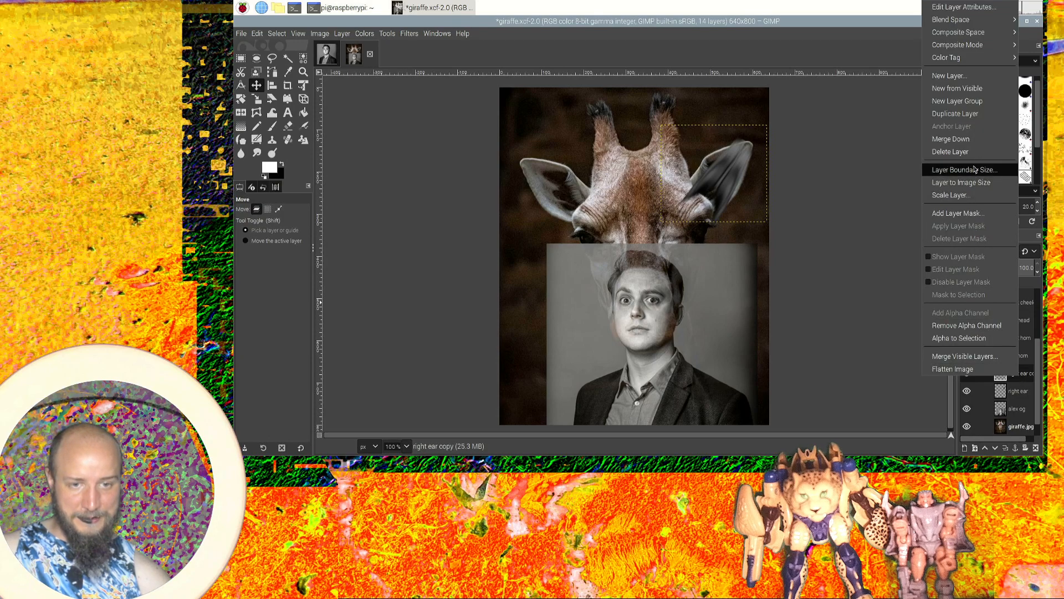
{"action": "left_click", "coordinate": [973, 140]}
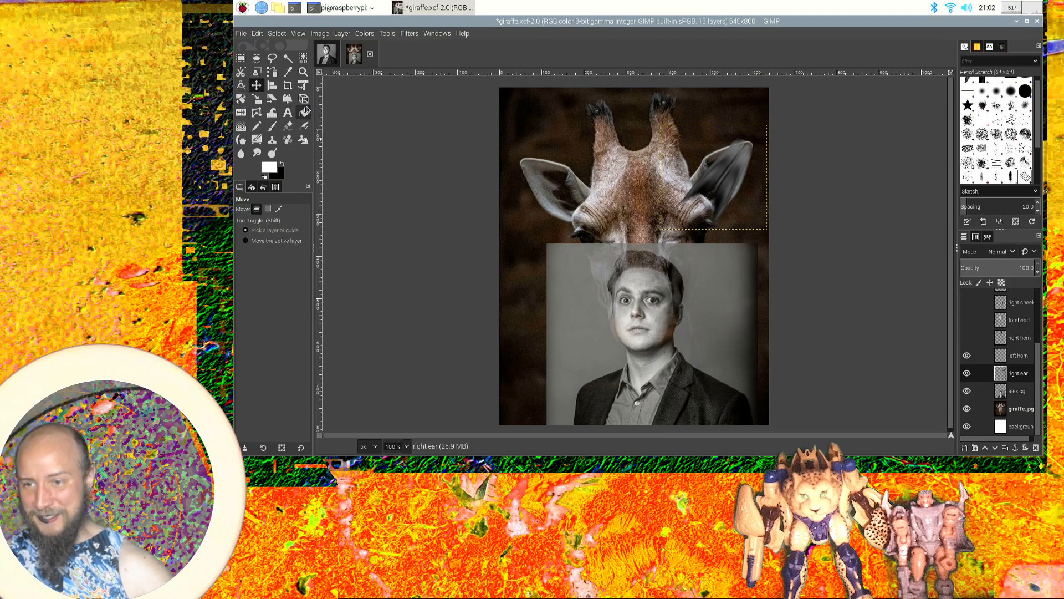
Smudge the merged ear into the giraffe's ear, using the 2. Hardness 075 brush at size 51 and the Pencil Scratch brush at size 64.
{"action": "left_click", "coordinate": [256, 152]}
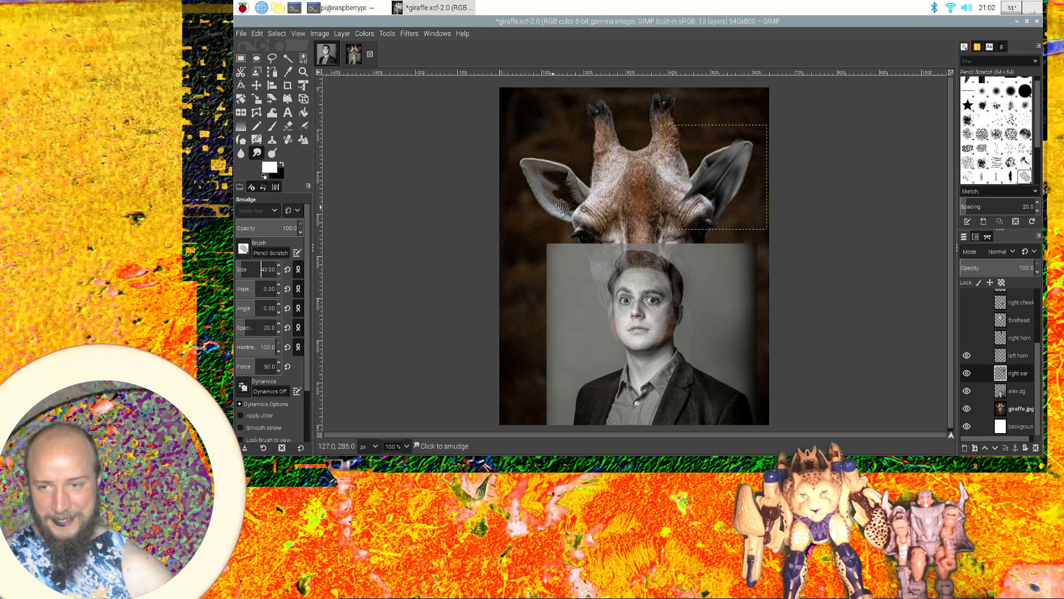
{"action": "left_click", "coordinate": [244, 248]}
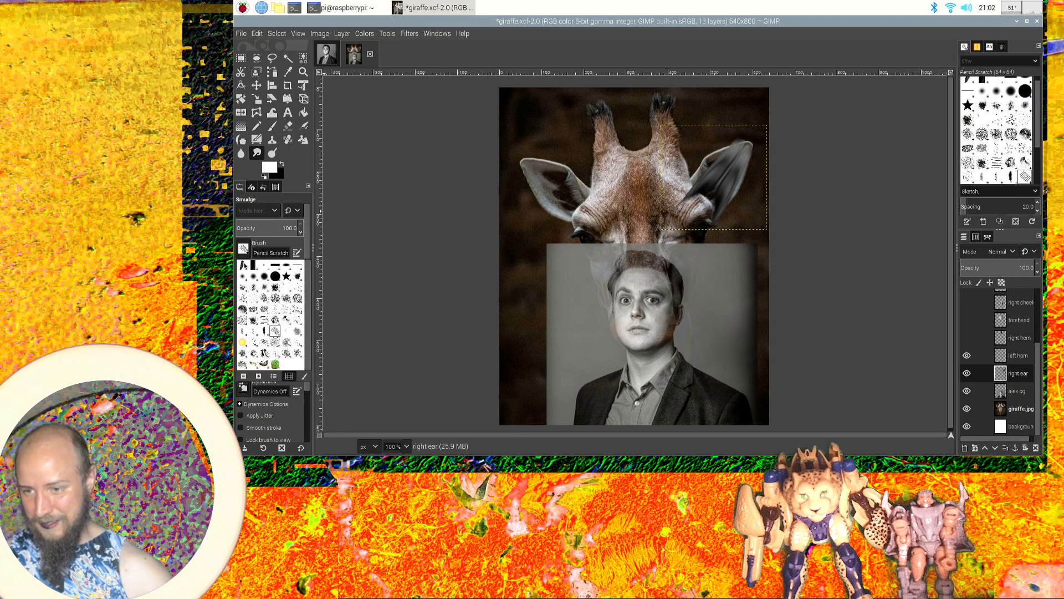
{"action": "left_click", "coordinate": [264, 278]}
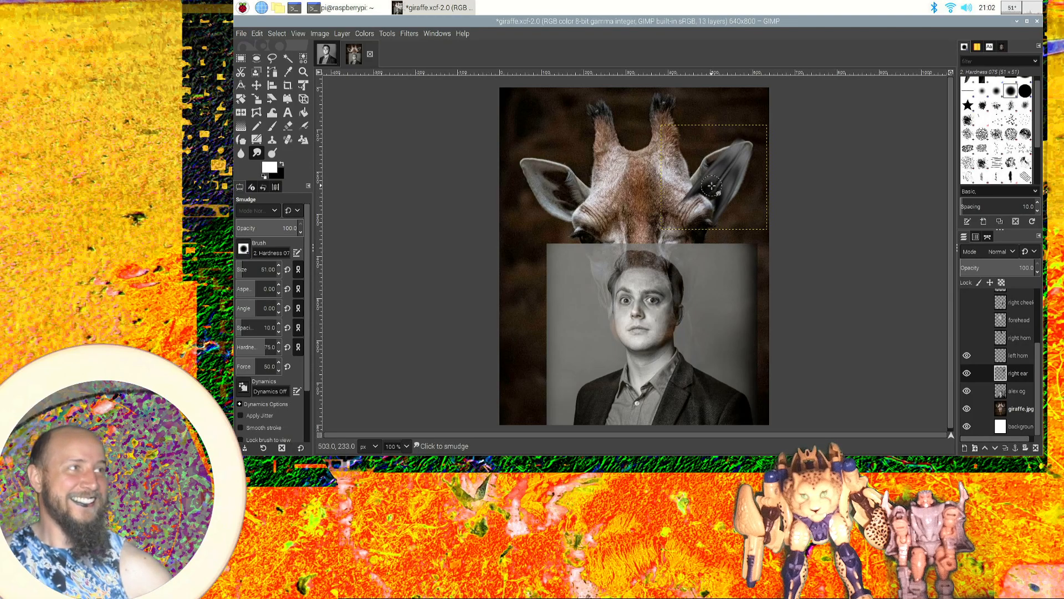
{"action": "mouse_move", "coordinate": [708, 173]}
{"action": "left_mouse_down"}
{"action": "mouse_move", "coordinate": [728, 164]}
{"action": "mouse_move", "coordinate": [720, 160]}
{"action": "mouse_move", "coordinate": [704, 189]}
{"action": "mouse_move", "coordinate": [698, 178]}
{"action": "left_mouse_up"}
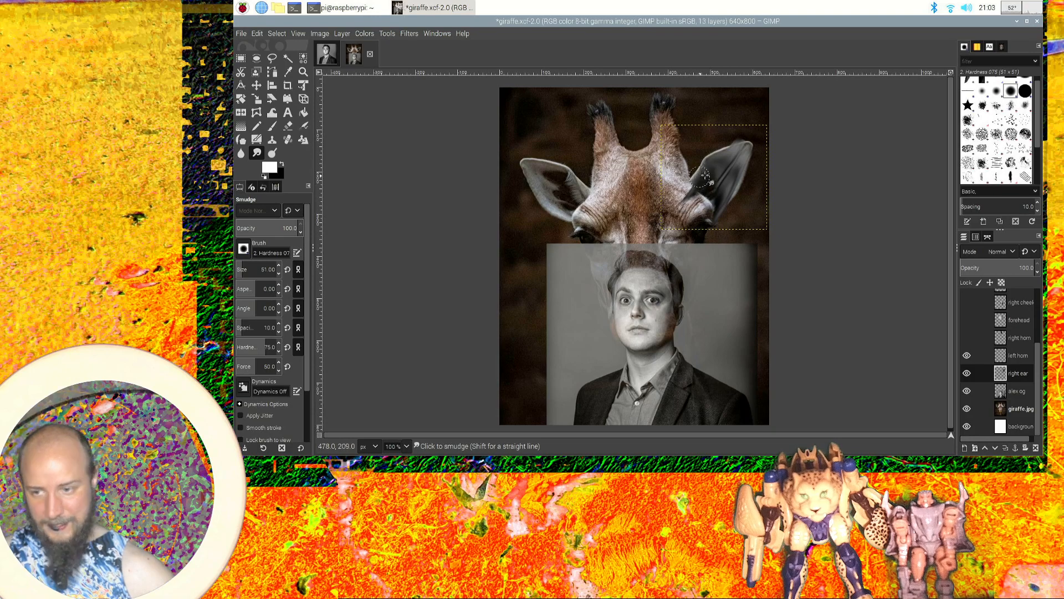
{"action": "left_click", "coordinate": [243, 249]}
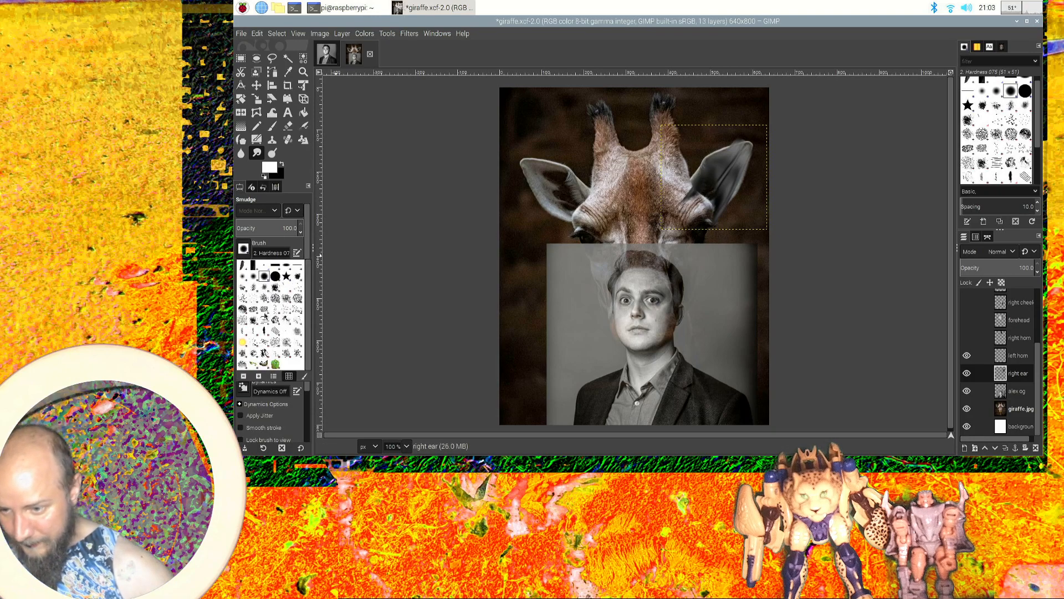
{"action": "left_click", "coordinate": [275, 333]}
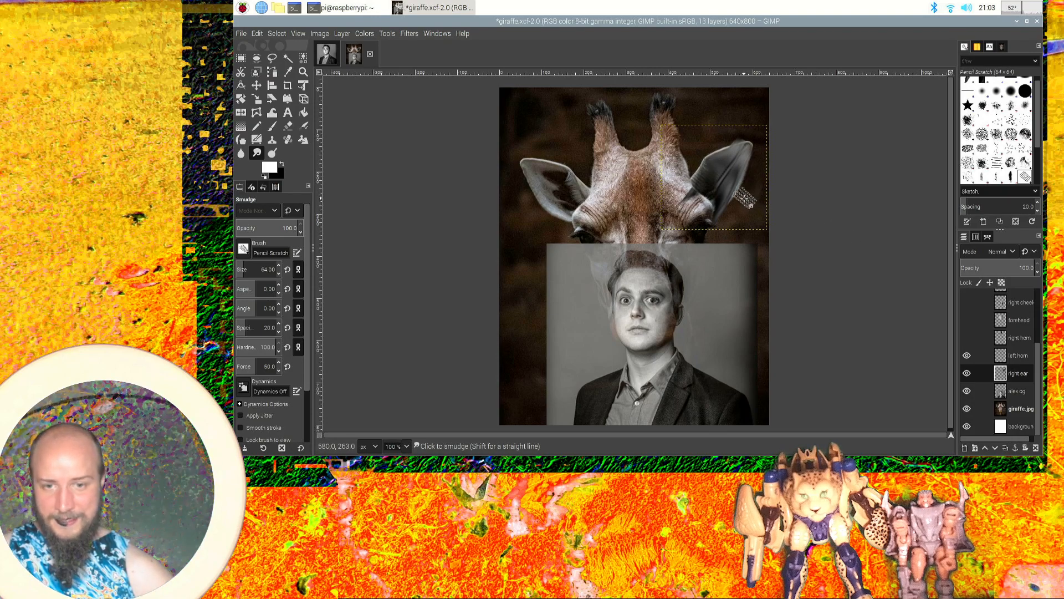
Duplicate the right ear layer and rename the copy "left ear".
{"action": "right_click", "coordinate": [1014, 375]}
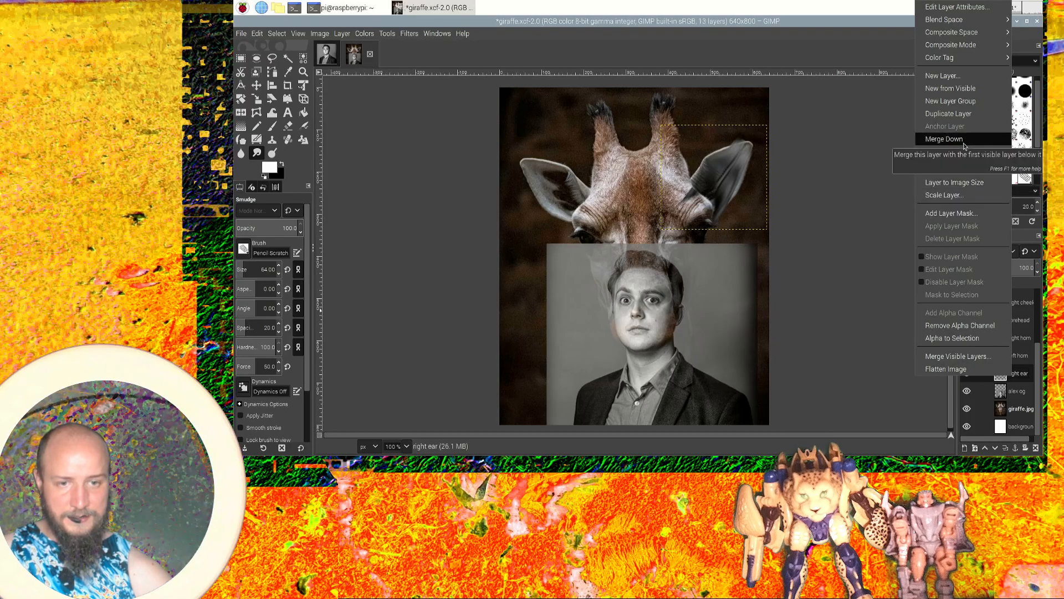
{"action": "left_click", "coordinate": [948, 114]}
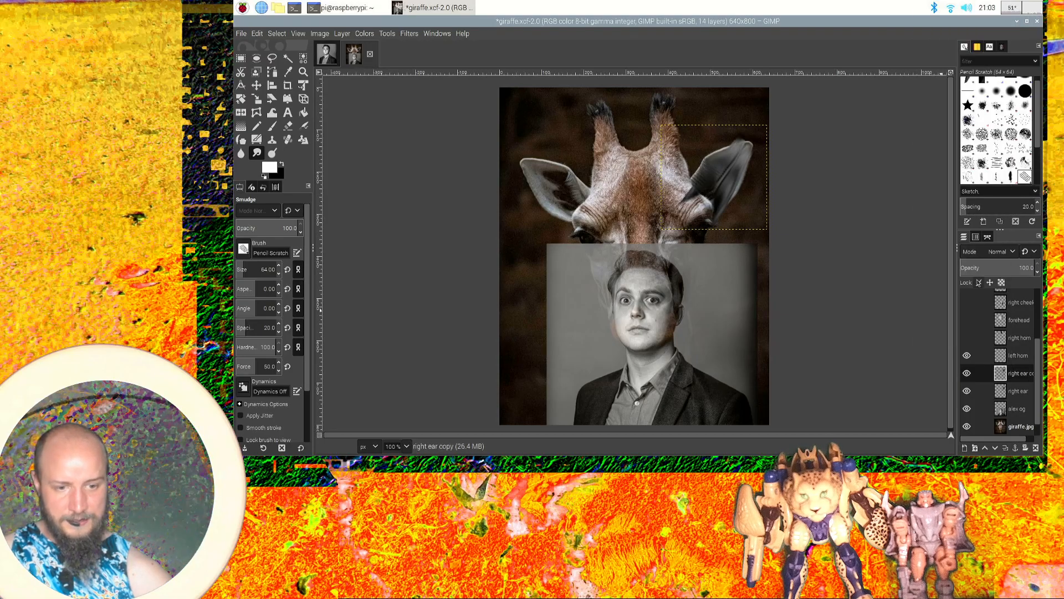
{"action": "double_click", "coordinate": [1021, 373]}
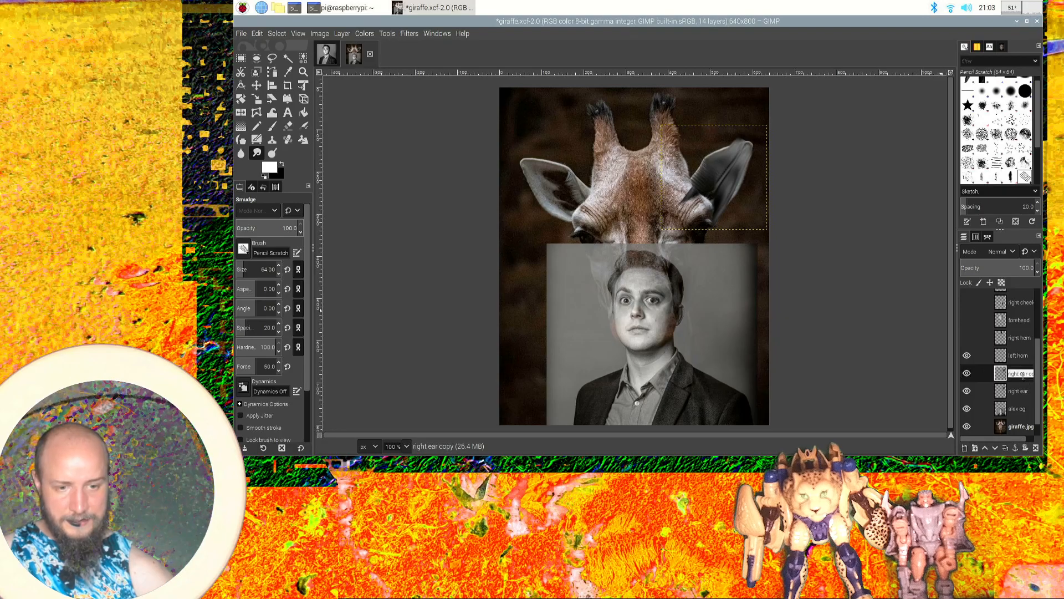
{"action": "key", "text": "BackSpace"}
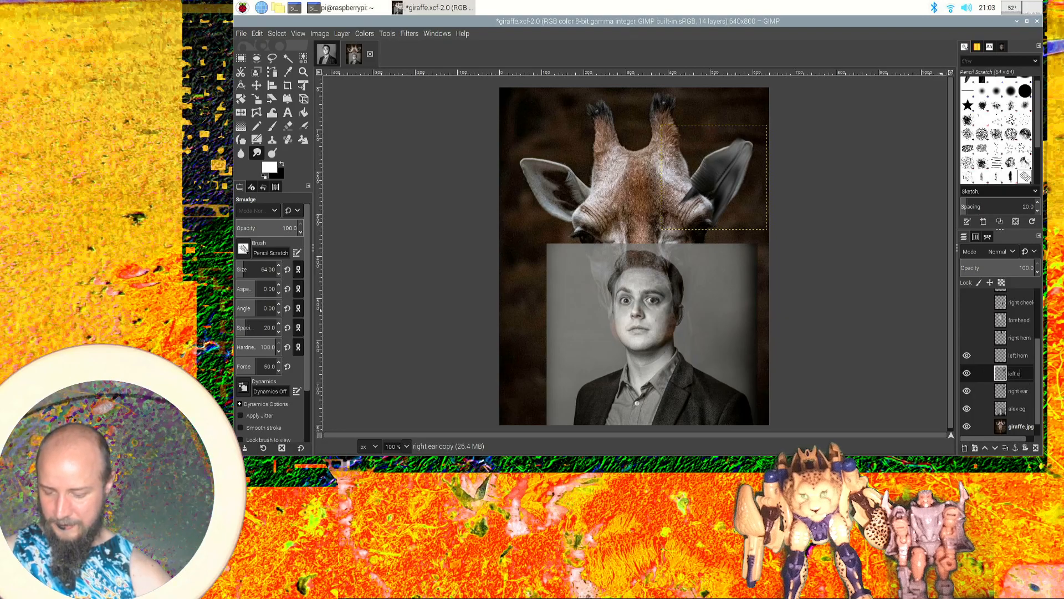
{"action": "type", "text": "left ear"}
{"action": "key", "text": "Return"}
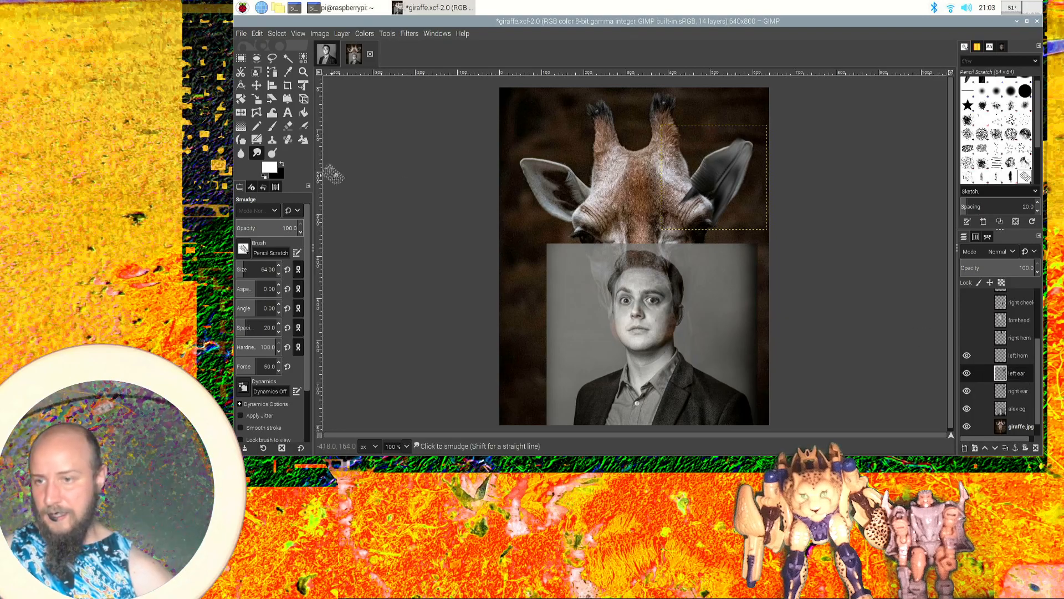
Flip the left ear layer horizontally and move it over the giraffe's ear on the left side of the image.
{"action": "left_click", "coordinate": [241, 111]}
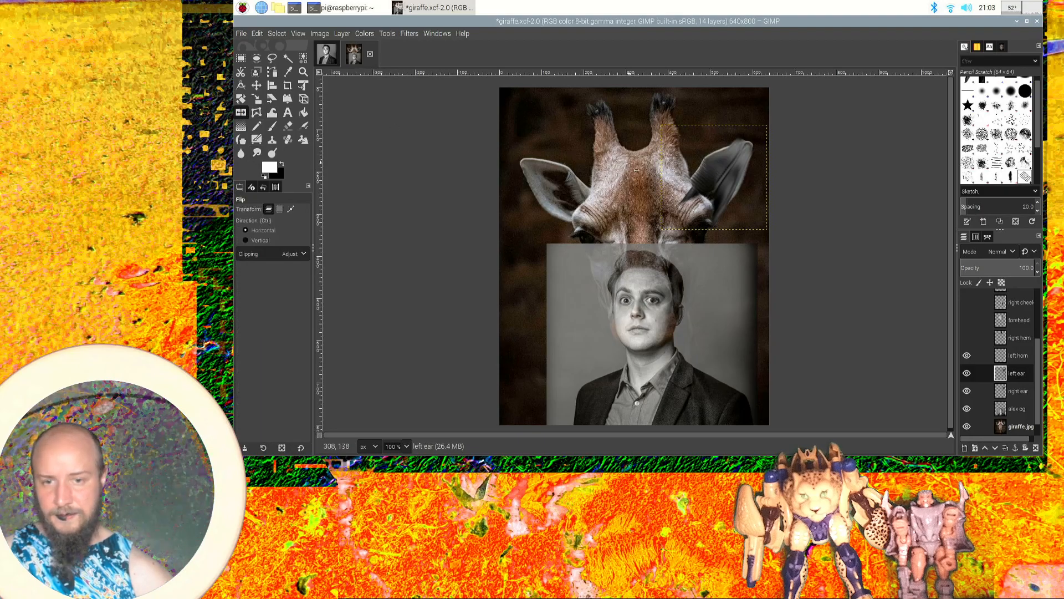
{"action": "left_click", "coordinate": [724, 179]}
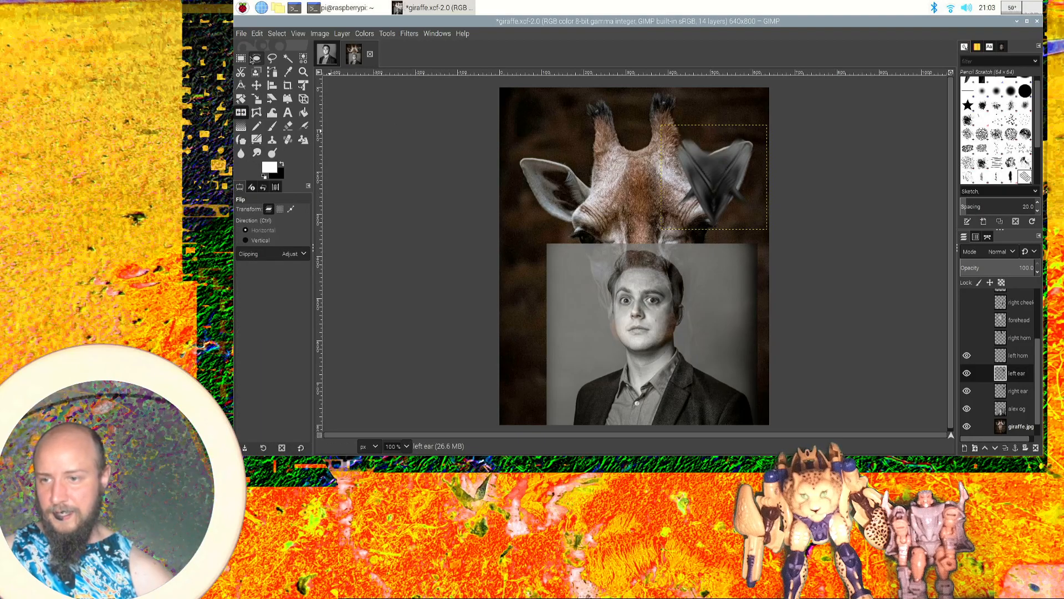
{"action": "left_click", "coordinate": [256, 86]}
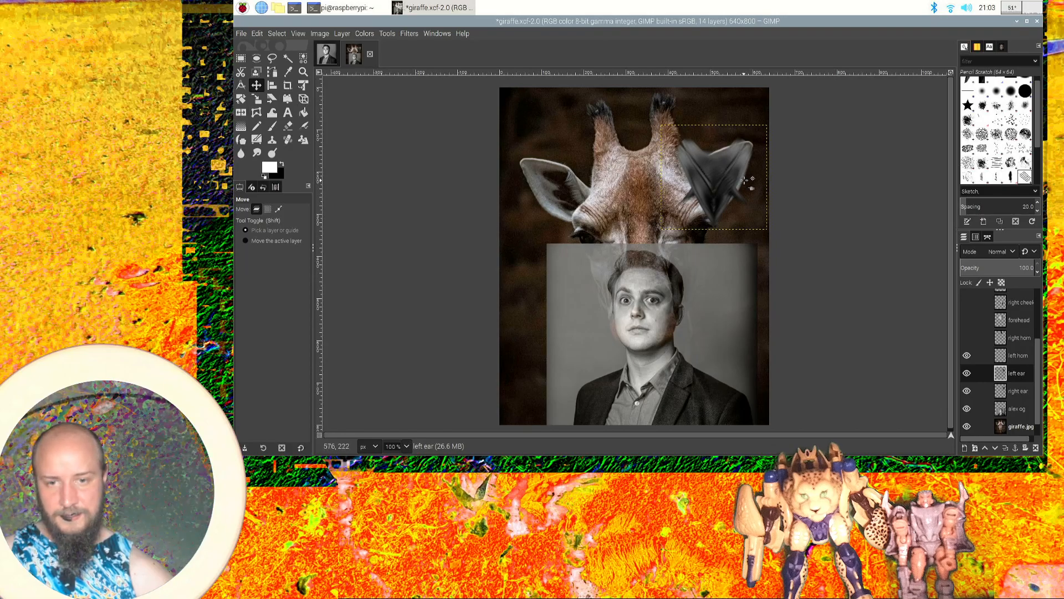
{"action": "left_click_drag", "start_coordinate": [706, 182], "coordinate": [560, 197]}
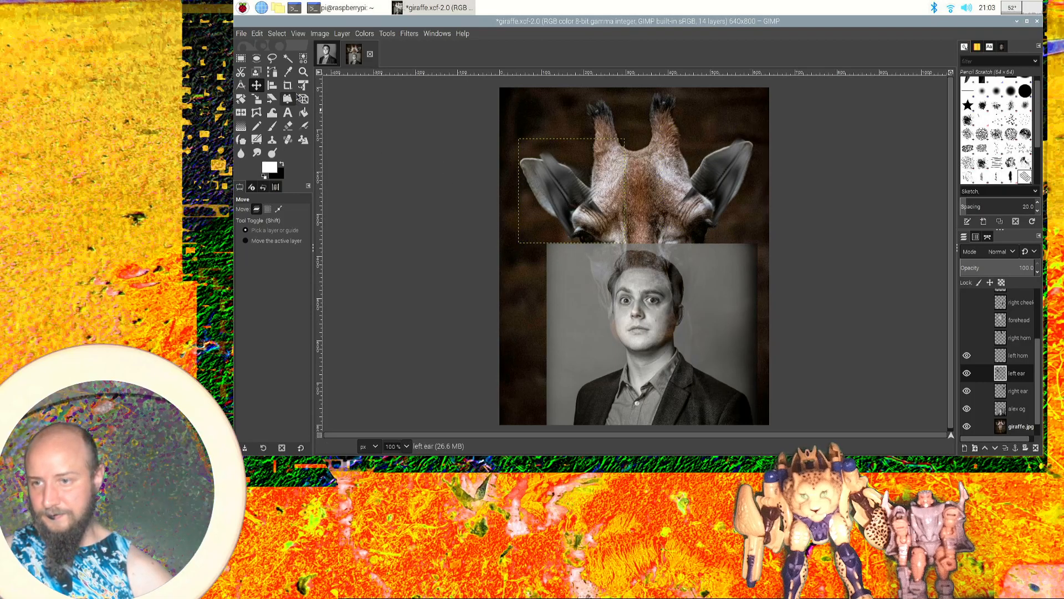
Rotate the left ear layer by -13.85 degrees and nudge it to line up with the giraffe's ear.
{"action": "left_click", "coordinate": [240, 99]}
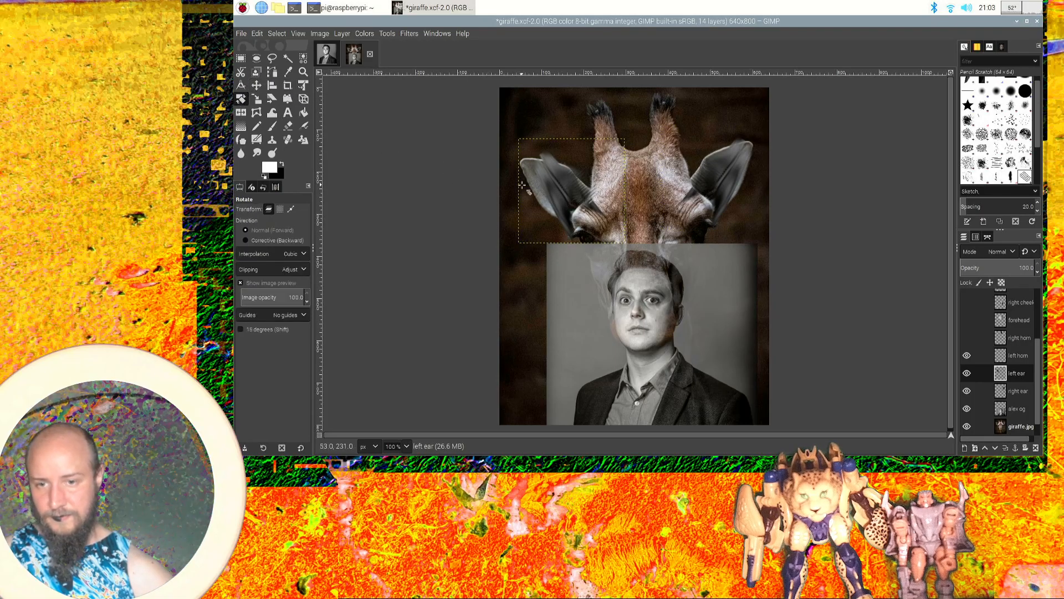
{"action": "left_click", "coordinate": [572, 192]}
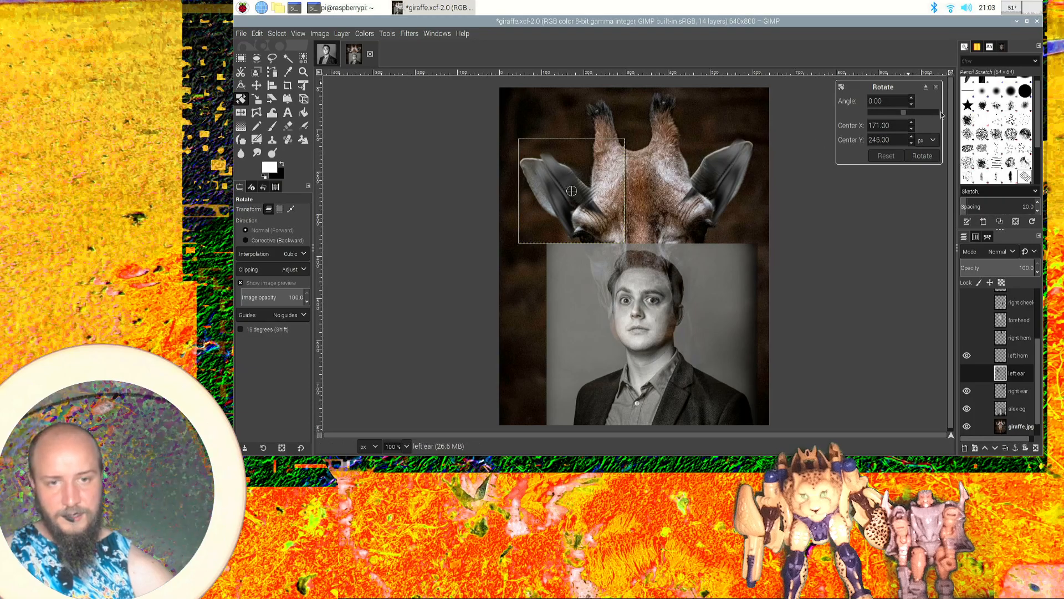
{"action": "left_click_drag", "start_coordinate": [903, 115], "coordinate": [900, 115]}
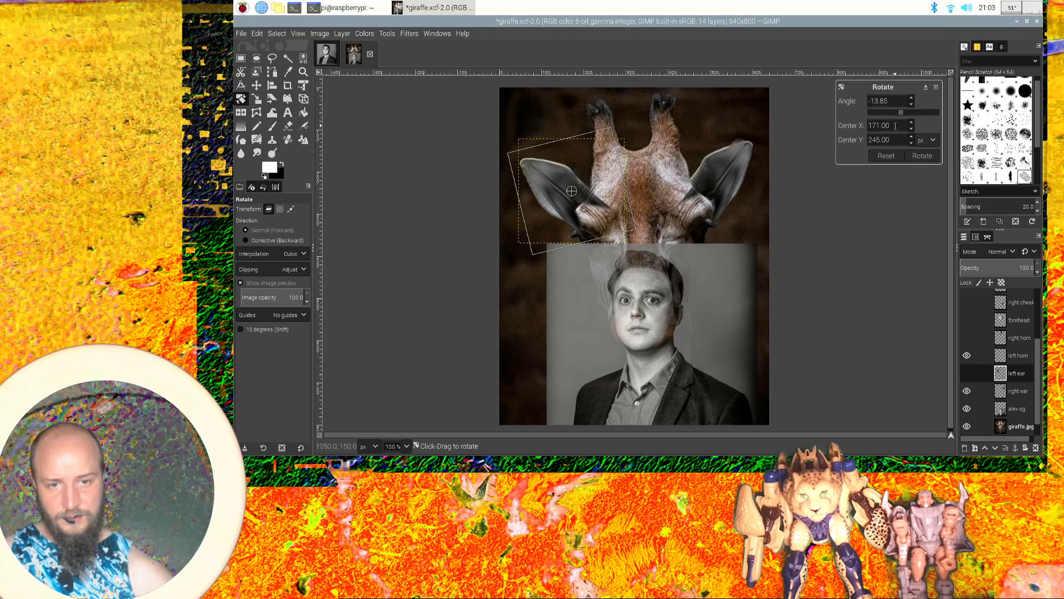
{"action": "left_click", "coordinate": [257, 86]}
{"action": "left_click_drag", "start_coordinate": [575, 194], "coordinate": [570, 190]}
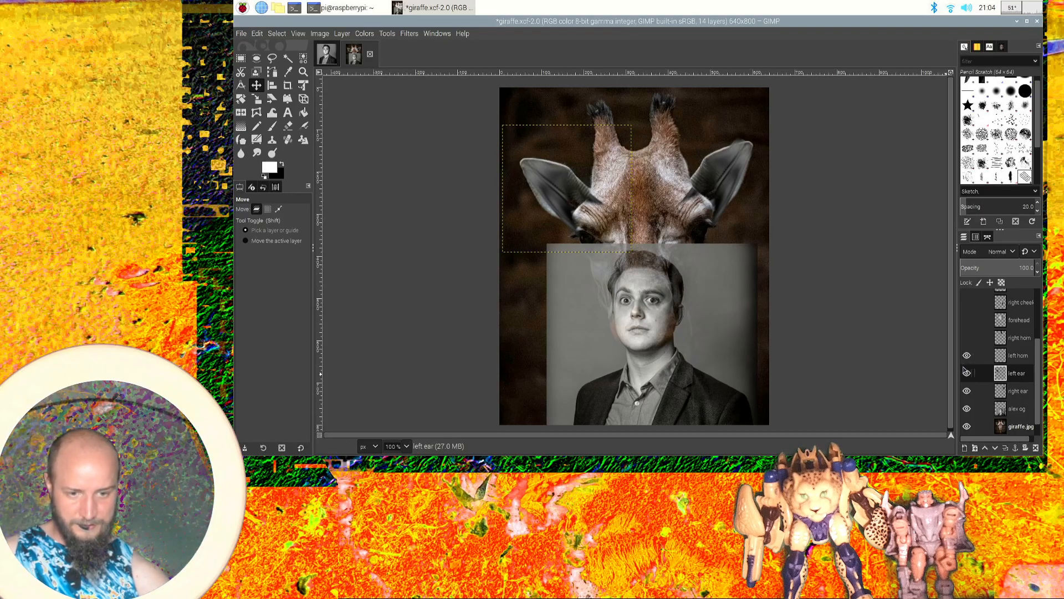
Hide the left ear, left horn, right ear and original portrait layers.
{"action": "left_click", "coordinate": [968, 374]}
{"action": "left_click", "coordinate": [968, 359]}
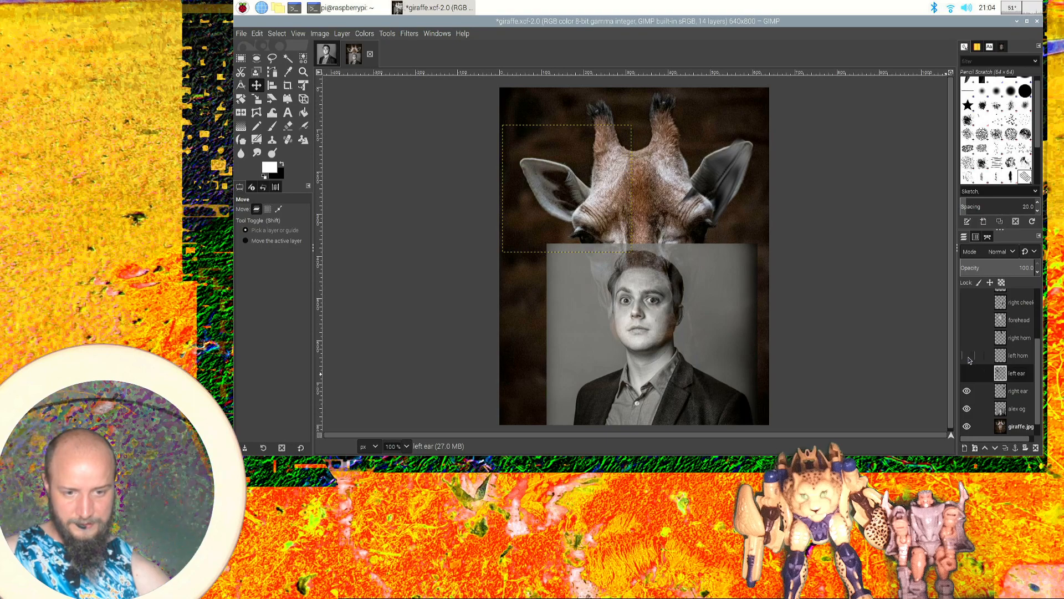
{"action": "left_click", "coordinate": [967, 392]}
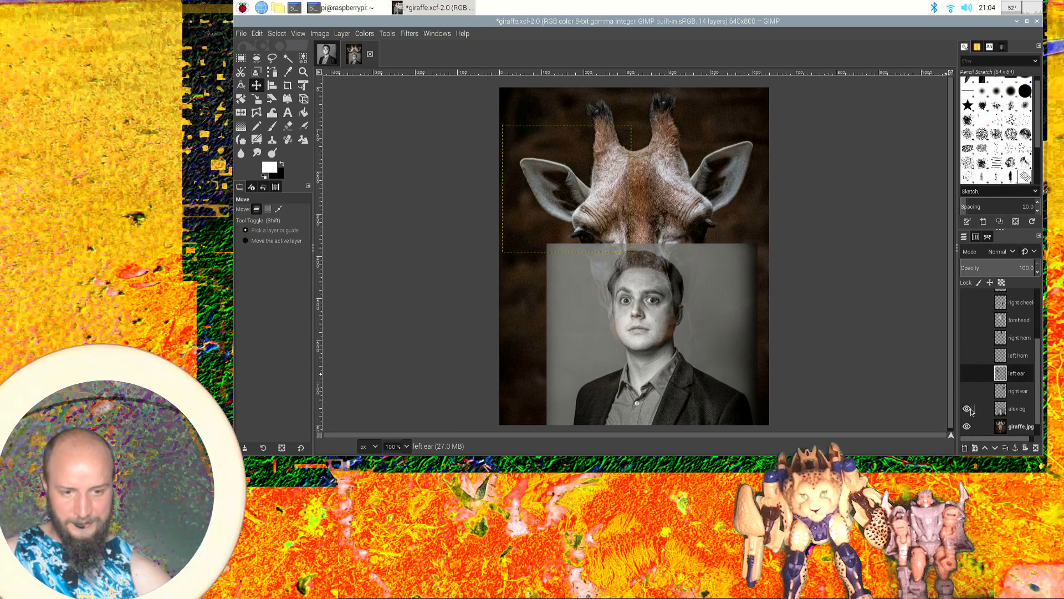
{"action": "left_click", "coordinate": [967, 409]}
Duplicate the giraffe.jpg layer.
{"action": "left_click", "coordinate": [1030, 428]}
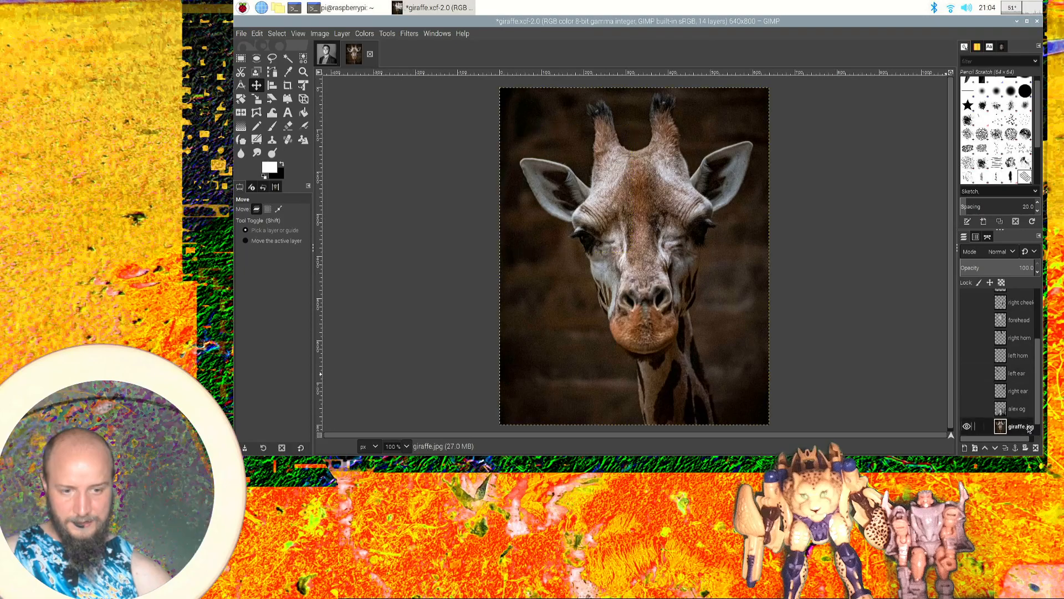
{"action": "right_click", "coordinate": [1027, 435]}
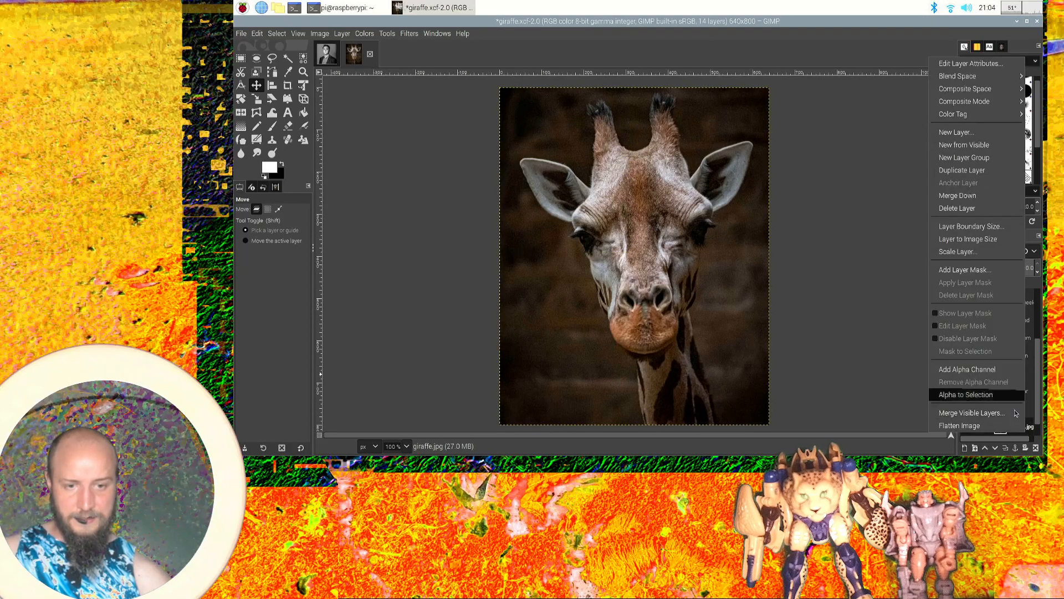
{"action": "left_click", "coordinate": [980, 173]}
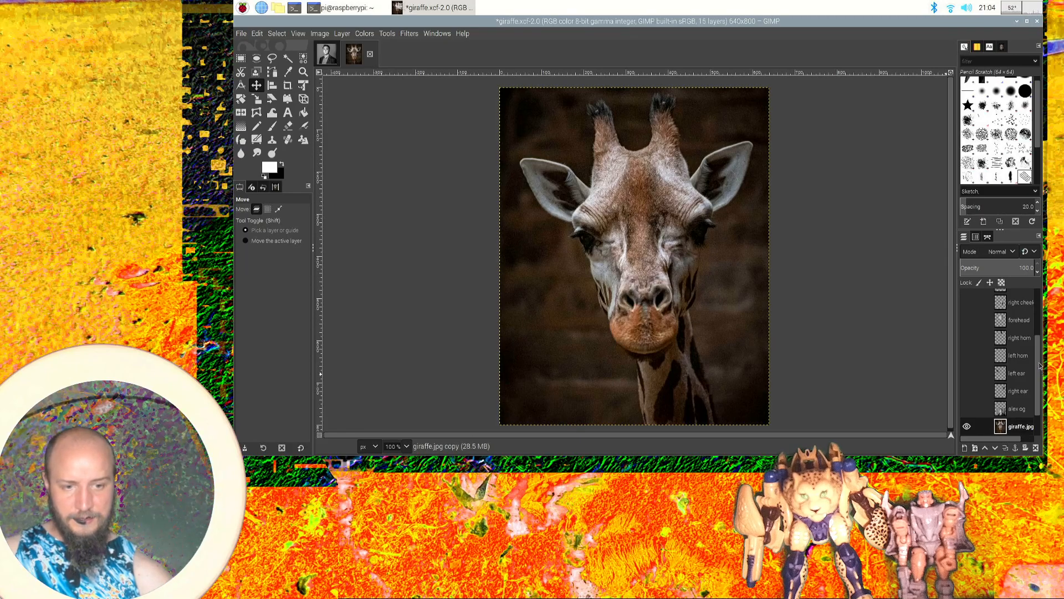
{"action": "scroll", "coordinate": [1040, 365], "scroll_direction": "down", "scroll_amount": 1}
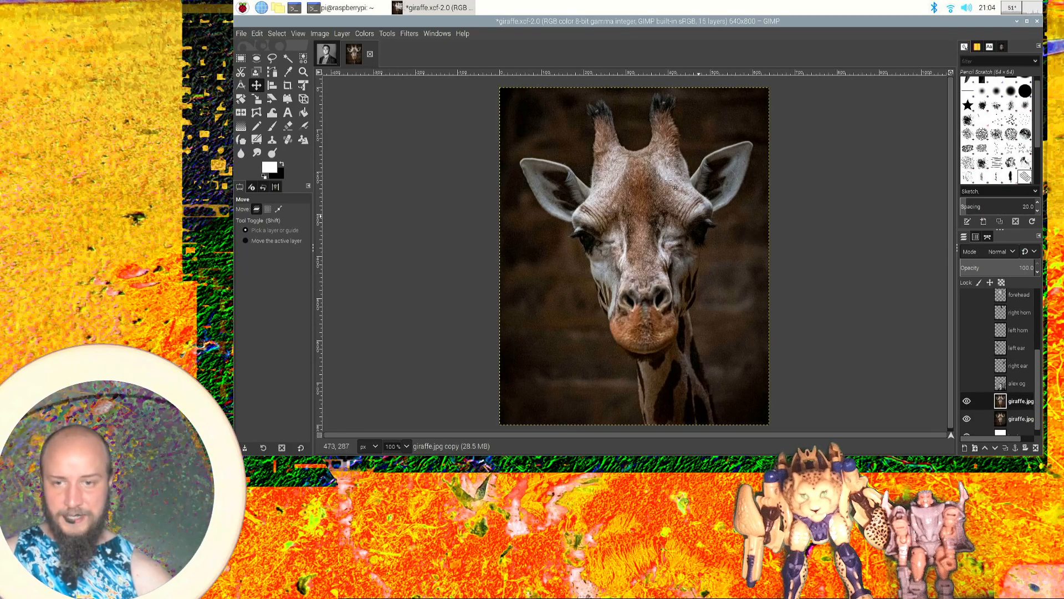
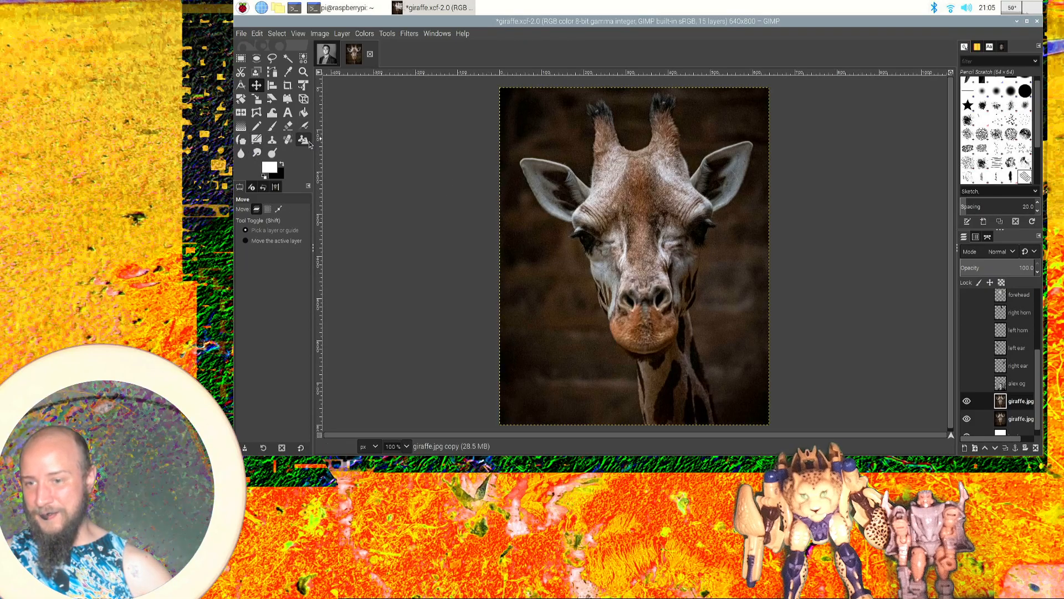
Clone dark background over the giraffe's left ear on the copied layer, using the 2. Hardness 100 brush at size 51.
{"action": "left_click", "coordinate": [272, 139]}
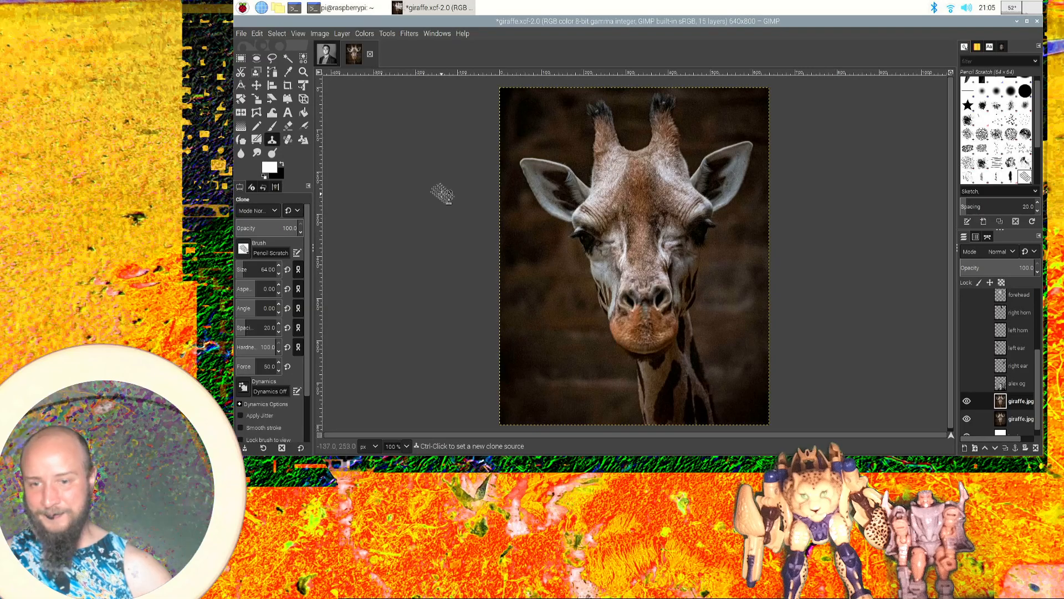
{"action": "left_click", "coordinate": [243, 248]}
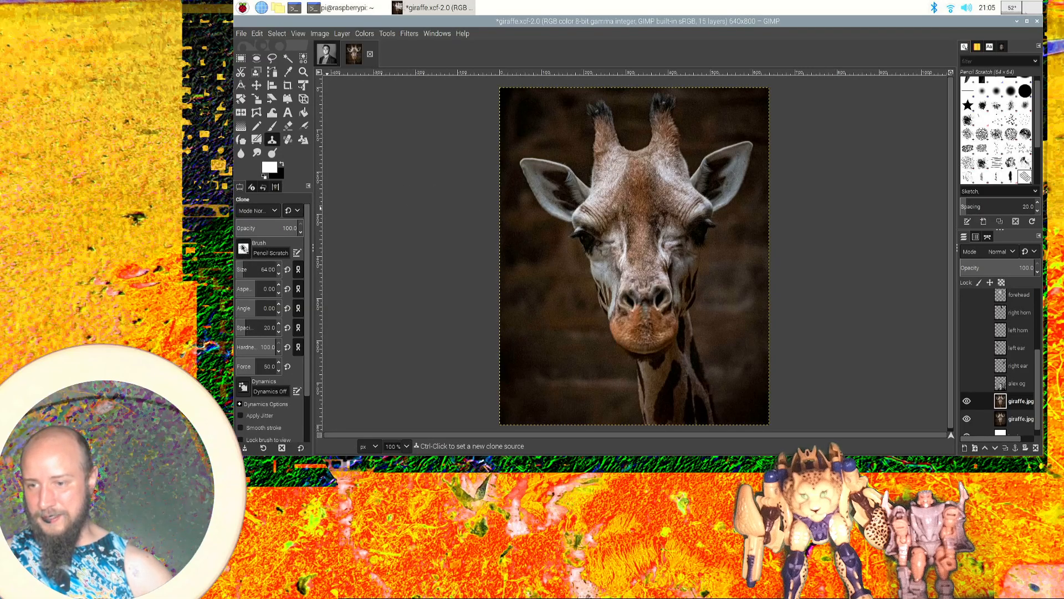
{"action": "left_click", "coordinate": [276, 277]}
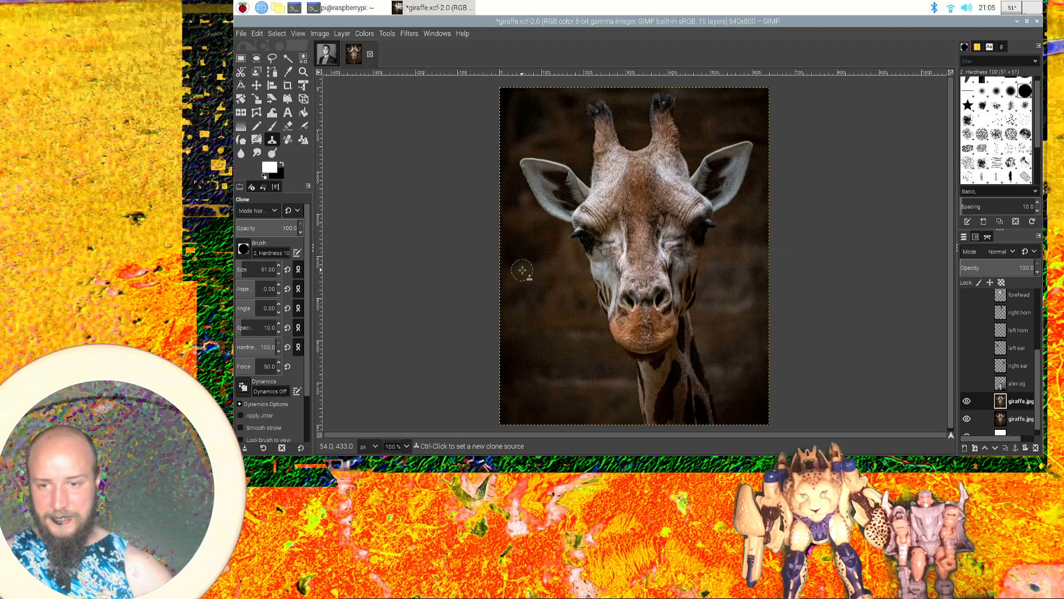
{"action": "left_click", "coordinate": [524, 249], "text": "ctrl"}
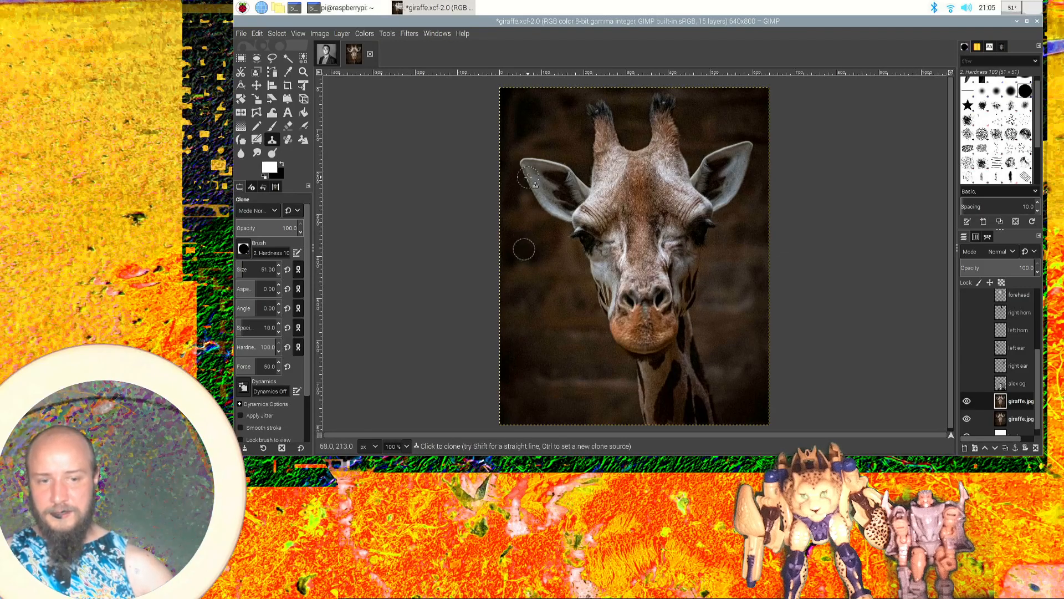
{"action": "mouse_move", "coordinate": [514, 167]}
{"action": "left_mouse_down"}
{"action": "mouse_move", "coordinate": [549, 205]}
{"action": "mouse_move", "coordinate": [552, 172]}
{"action": "mouse_move", "coordinate": [542, 166]}
{"action": "mouse_move", "coordinate": [560, 170]}
{"action": "mouse_move", "coordinate": [560, 185]}
{"action": "mouse_move", "coordinate": [557, 168]}
{"action": "mouse_move", "coordinate": [529, 165]}
{"action": "mouse_move", "coordinate": [571, 181]}
{"action": "mouse_move", "coordinate": [560, 210]}
{"action": "mouse_move", "coordinate": [575, 192]}
{"action": "left_mouse_up"}
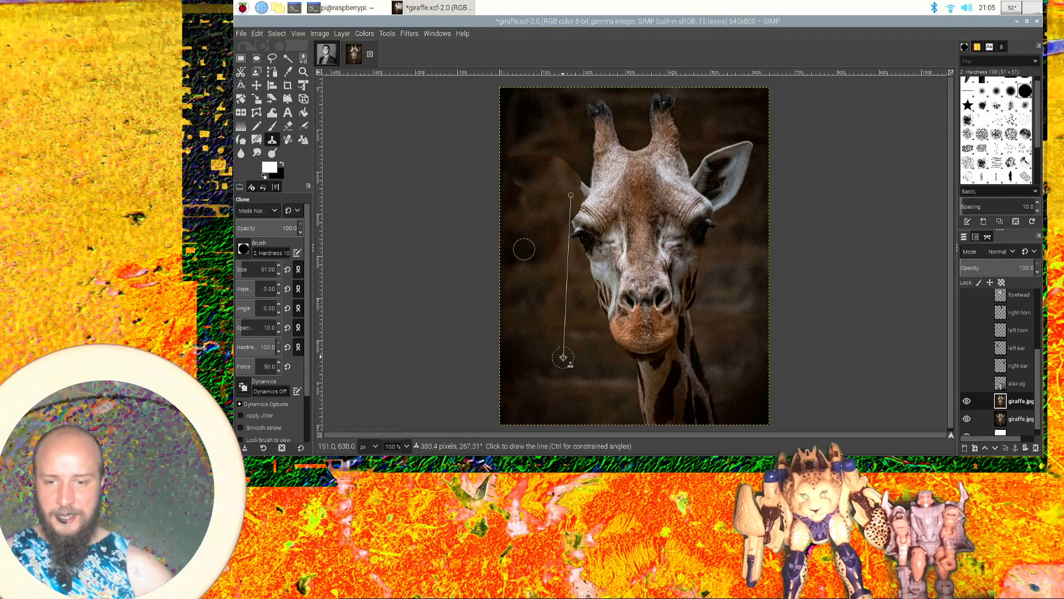
Clone background from the lower right of the image over the giraffe's left horn.
{"action": "key", "text": "ctrl"}
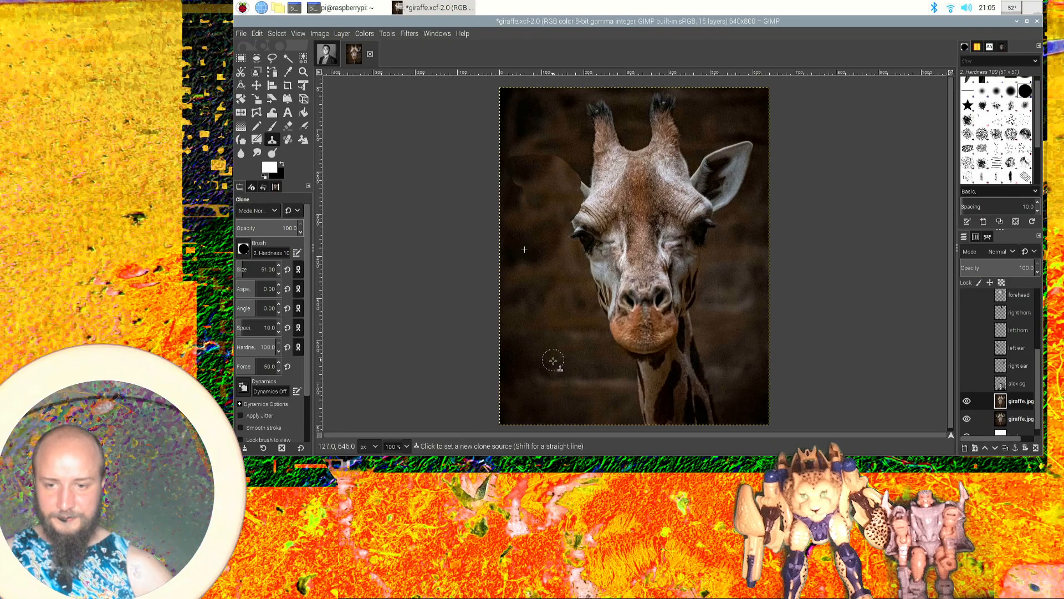
{"action": "key", "text": "ctrl"}
{"action": "left_click", "coordinate": [737, 356], "text": "ctrl"}
{"action": "mouse_move", "coordinate": [621, 135]}
{"action": "left_mouse_down"}
{"action": "mouse_move", "coordinate": [602, 136]}
{"action": "mouse_move", "coordinate": [614, 128]}
{"action": "mouse_move", "coordinate": [597, 113]}
{"action": "left_mouse_up"}
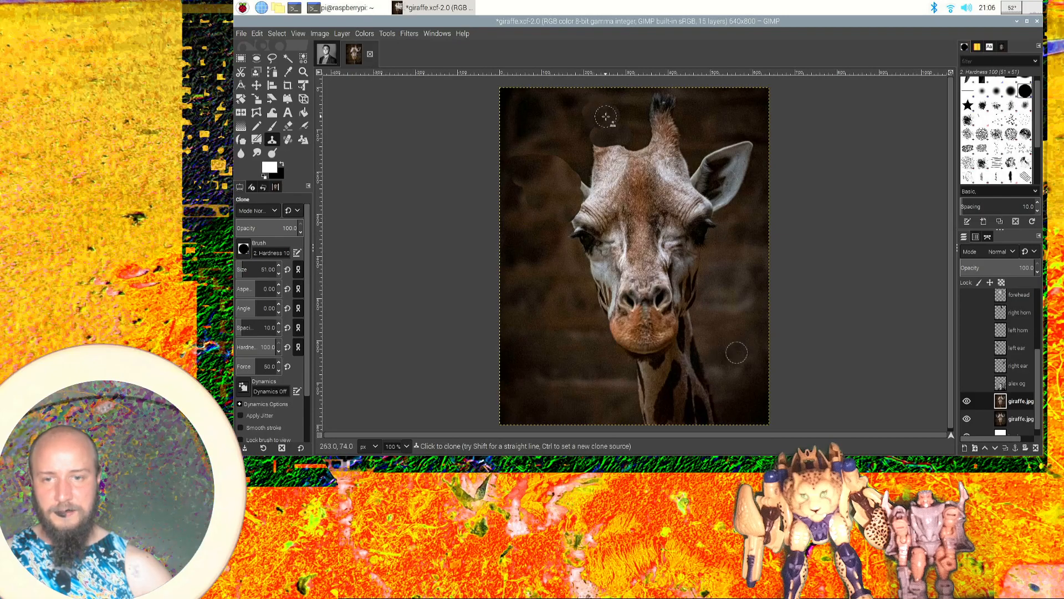
Clone nearby background over the giraffe's right horn, undoing the first stroke and resampling the source farther from the horn.
{"action": "left_click", "coordinate": [692, 121], "text": "ctrl"}
{"action": "mouse_move", "coordinate": [669, 115]}
{"action": "left_mouse_down"}
{"action": "mouse_move", "coordinate": [660, 118]}
{"action": "mouse_move", "coordinate": [668, 103]}
{"action": "mouse_move", "coordinate": [659, 116]}
{"action": "left_mouse_up"}
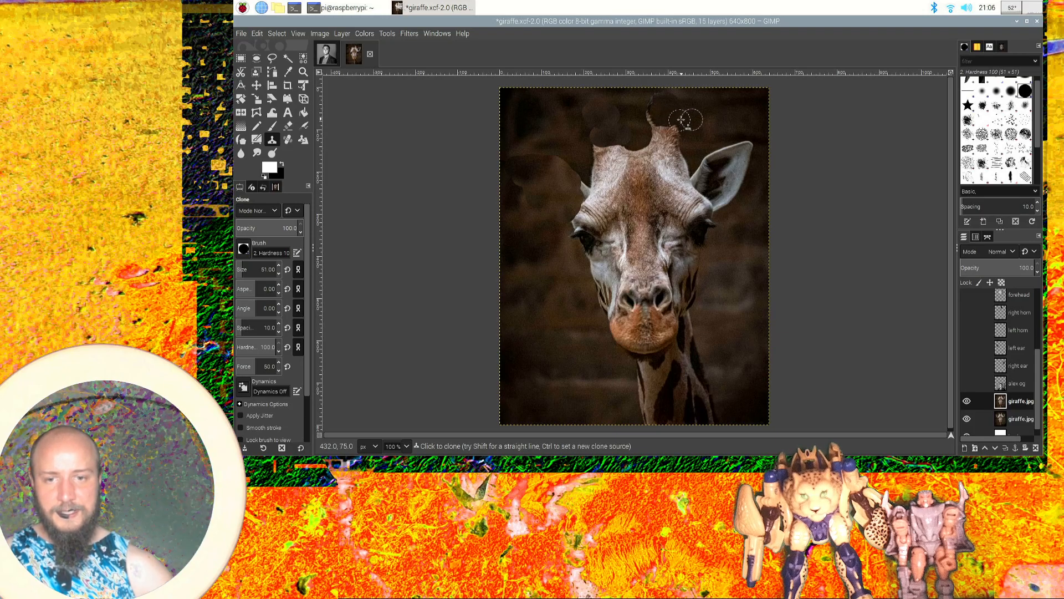
{"action": "key", "text": "ctrl+z"}
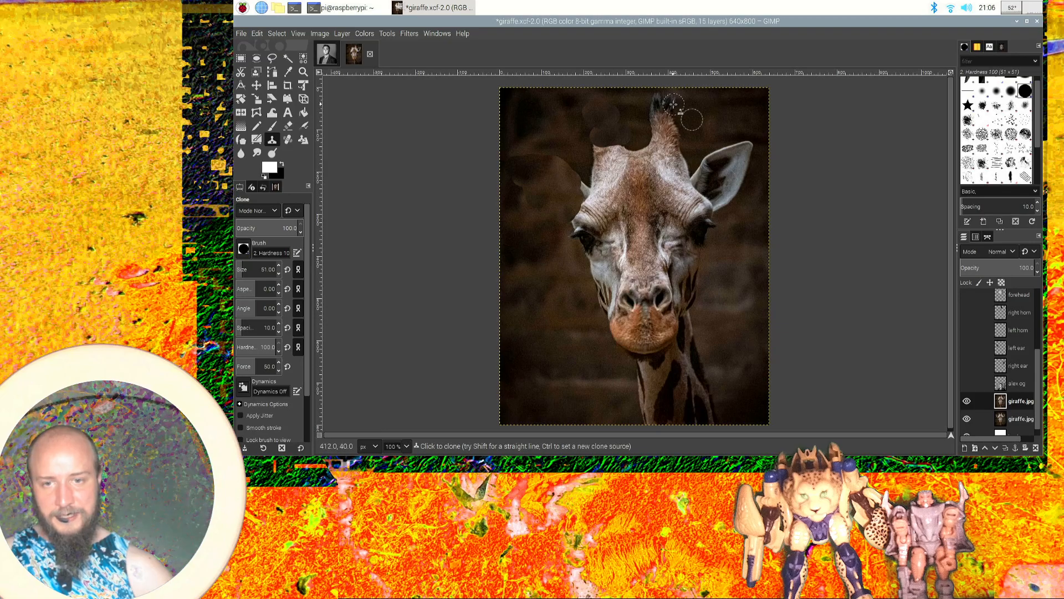
{"action": "left_click", "coordinate": [665, 103]}
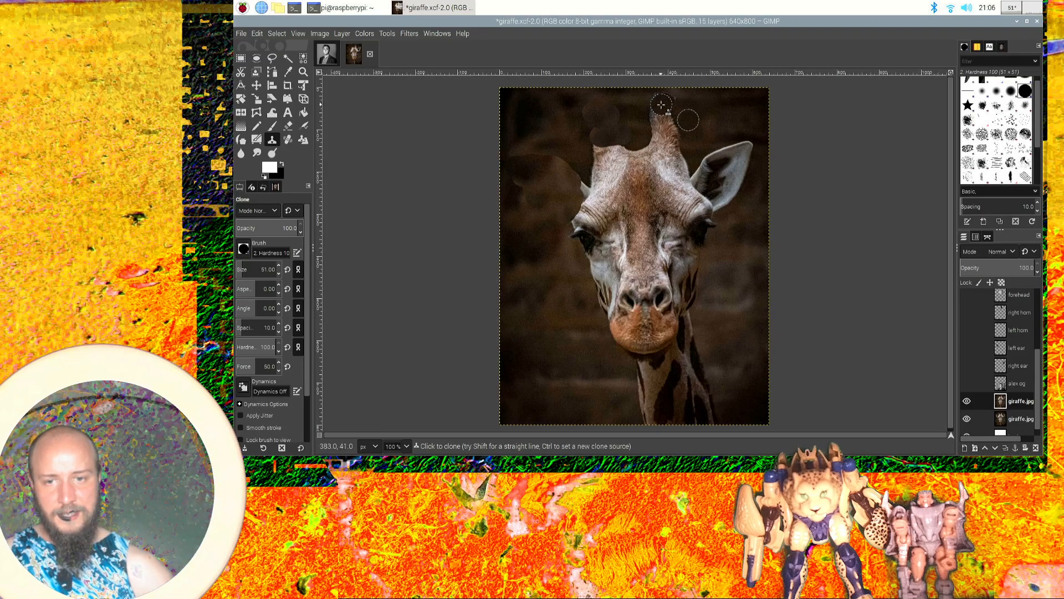
{"action": "left_click", "coordinate": [692, 119], "text": "ctrl"}
{"action": "left_click", "coordinate": [740, 127], "text": "ctrl"}
{"action": "left_click_drag", "start_coordinate": [665, 125], "coordinate": [668, 134]}
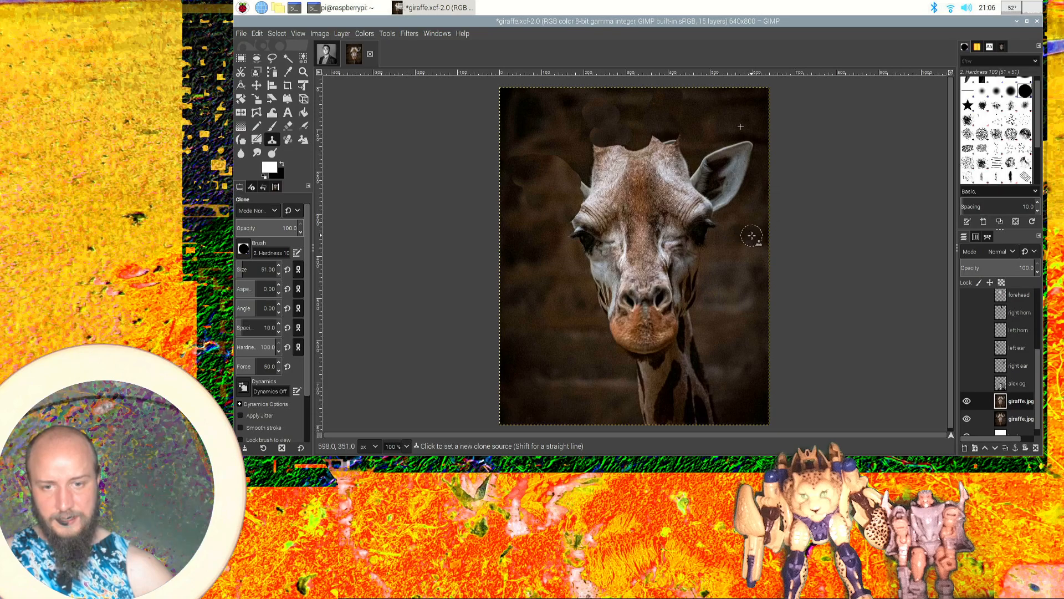
Clone background from below the giraffe's right ear over that ear, resampling the source lower down for the remaining part.
{"action": "left_click", "coordinate": [751, 236], "text": "ctrl"}
{"action": "mouse_move", "coordinate": [744, 192]}
{"action": "left_mouse_down"}
{"action": "mouse_move", "coordinate": [750, 147]}
{"action": "mouse_move", "coordinate": [736, 154]}
{"action": "mouse_move", "coordinate": [731, 197]}
{"action": "left_mouse_up"}
{"action": "mouse_move", "coordinate": [730, 199]}
{"action": "left_mouse_down"}
{"action": "mouse_move", "coordinate": [722, 206]}
{"action": "mouse_move", "coordinate": [721, 182]}
{"action": "left_mouse_up"}
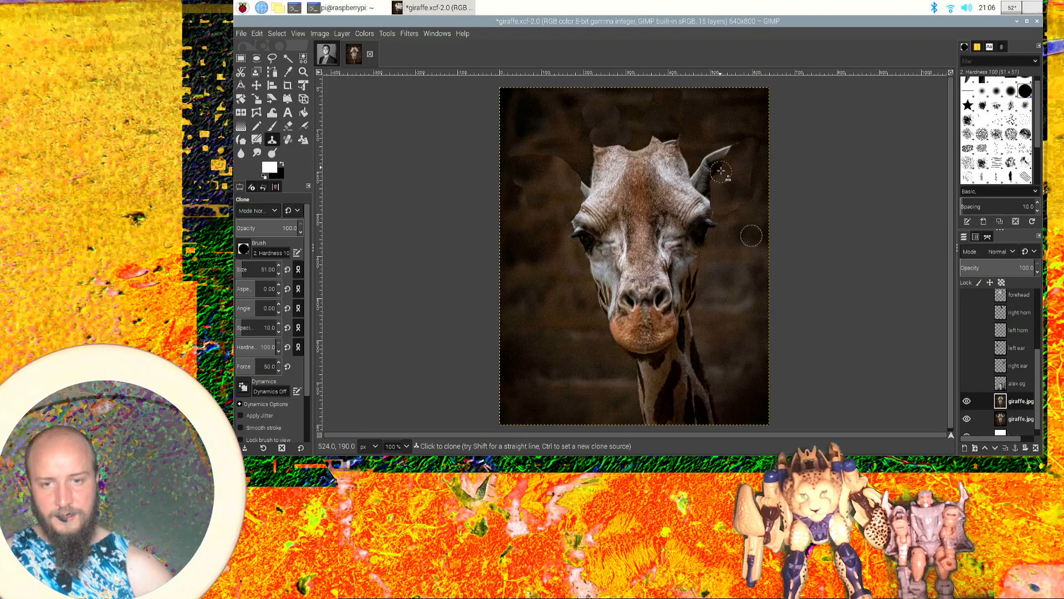
{"action": "left_click", "coordinate": [733, 294], "text": "ctrl"}
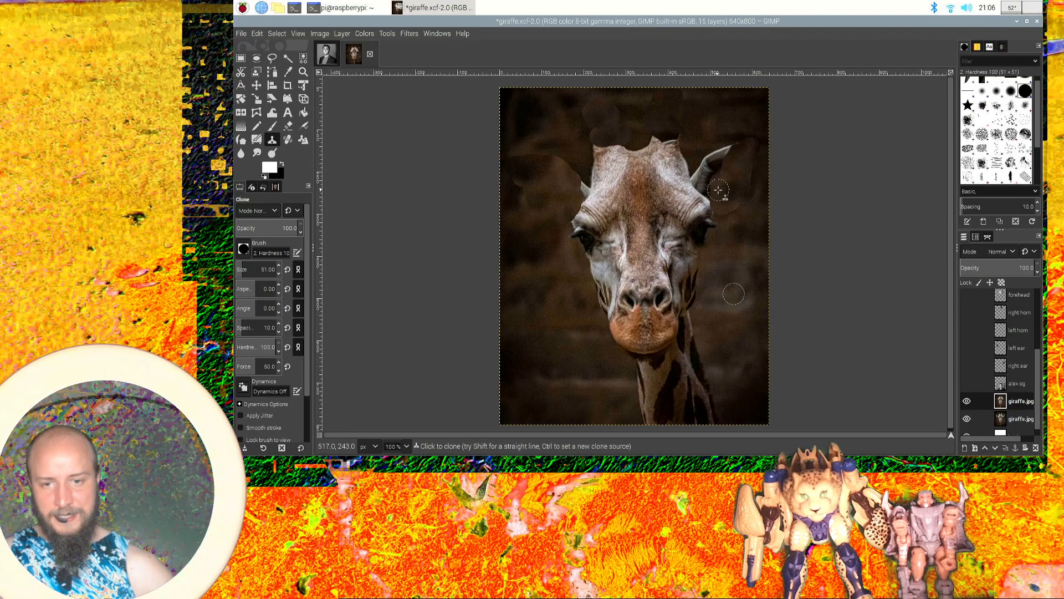
{"action": "mouse_move", "coordinate": [712, 184]}
{"action": "left_mouse_down"}
{"action": "mouse_move", "coordinate": [703, 180]}
{"action": "mouse_move", "coordinate": [718, 160]}
{"action": "mouse_move", "coordinate": [706, 167]}
{"action": "mouse_move", "coordinate": [701, 178]}
{"action": "mouse_move", "coordinate": [729, 152]}
{"action": "left_mouse_up"}
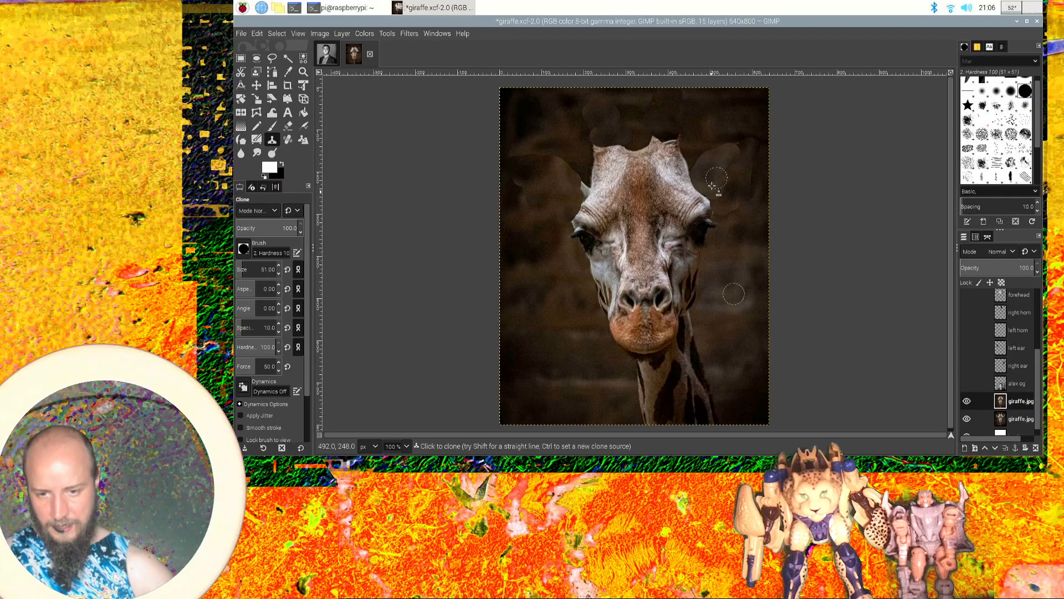
Clone dark background from the lower part of the image over the middle of the giraffe's face, across the nose and muzzle.
{"action": "left_click", "coordinate": [513, 411], "text": "ctrl"}
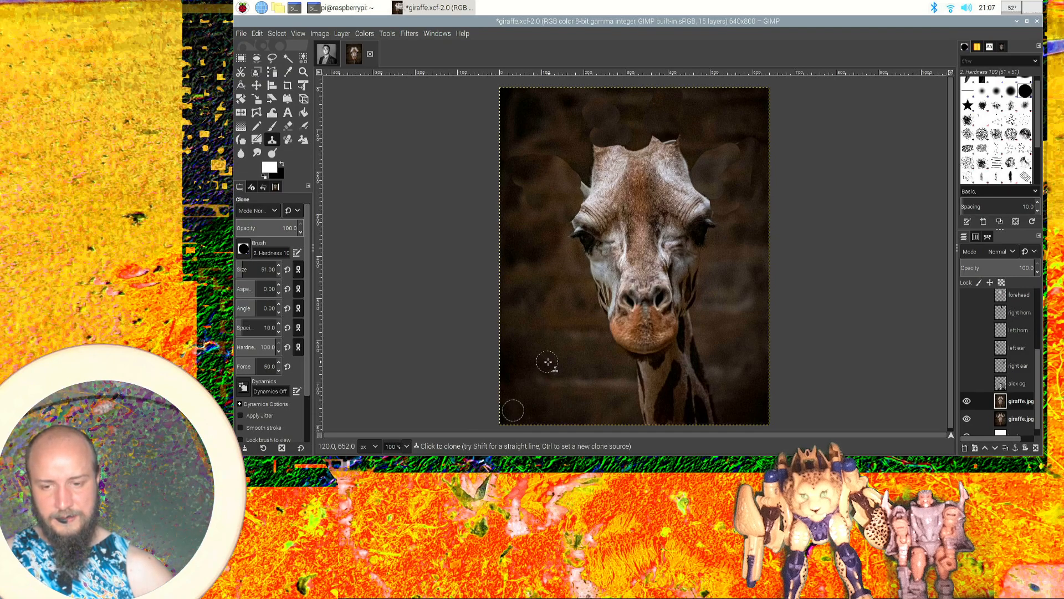
{"action": "left_click", "coordinate": [581, 411], "text": "ctrl"}
{"action": "mouse_move", "coordinate": [690, 300]}
{"action": "left_mouse_down"}
{"action": "mouse_move", "coordinate": [606, 294]}
{"action": "mouse_move", "coordinate": [687, 285]}
{"action": "mouse_move", "coordinate": [619, 280]}
{"action": "mouse_move", "coordinate": [688, 275]}
{"action": "mouse_move", "coordinate": [622, 266]}
{"action": "mouse_move", "coordinate": [687, 263]}
{"action": "mouse_move", "coordinate": [630, 256]}
{"action": "mouse_move", "coordinate": [687, 253]}
{"action": "left_mouse_up"}
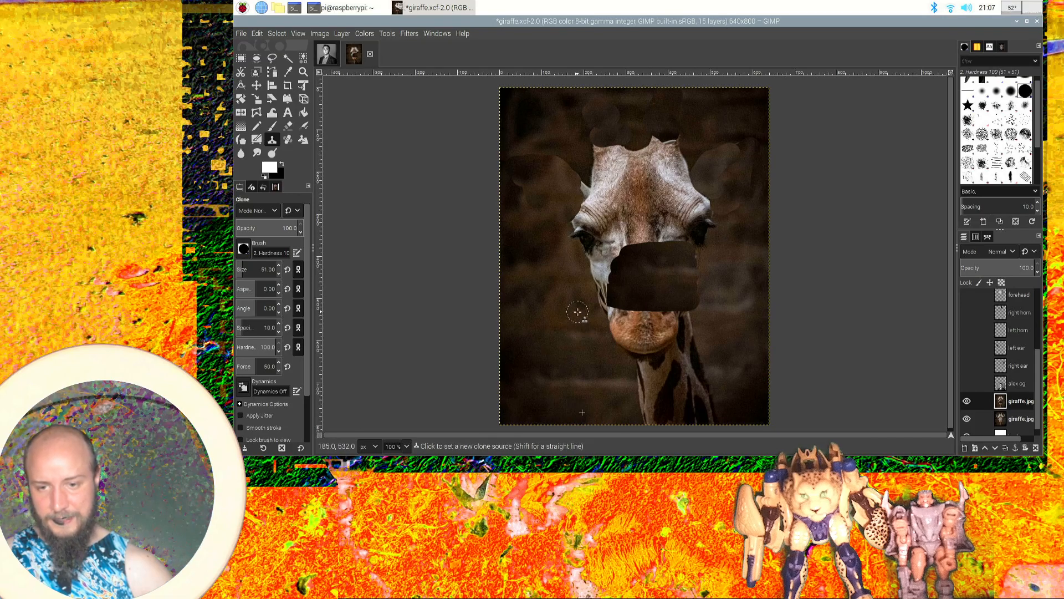
Clone neighbouring background over the left and right edges of the giraffe's face, covering the eyes and outer cheeks.
{"action": "left_click", "coordinate": [575, 301], "text": "ctrl"}
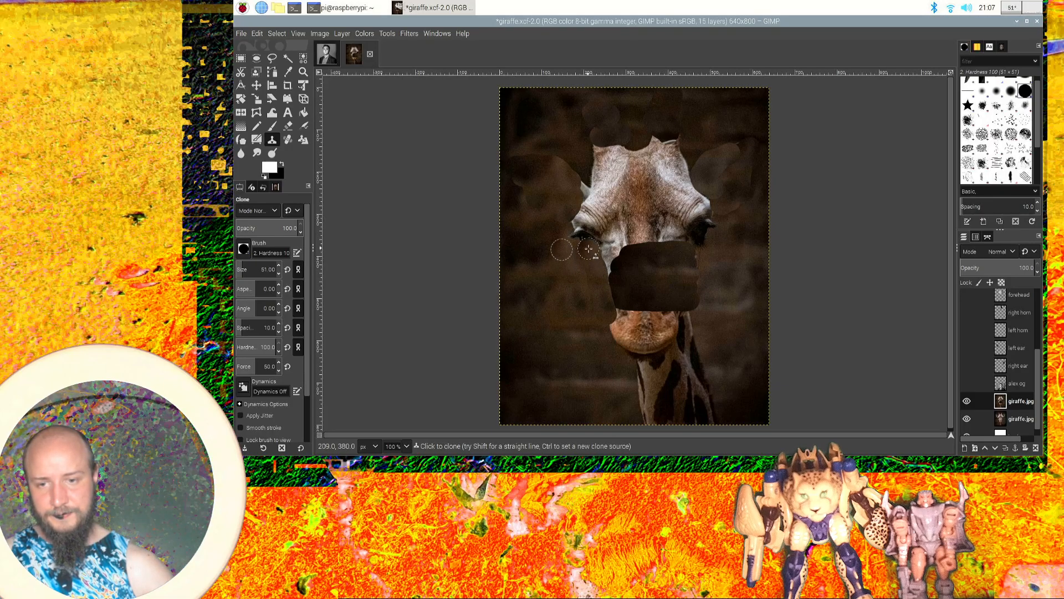
{"action": "left_click", "coordinate": [579, 313], "text": "ctrl"}
{"action": "left_click", "coordinate": [739, 304], "text": "ctrl"}
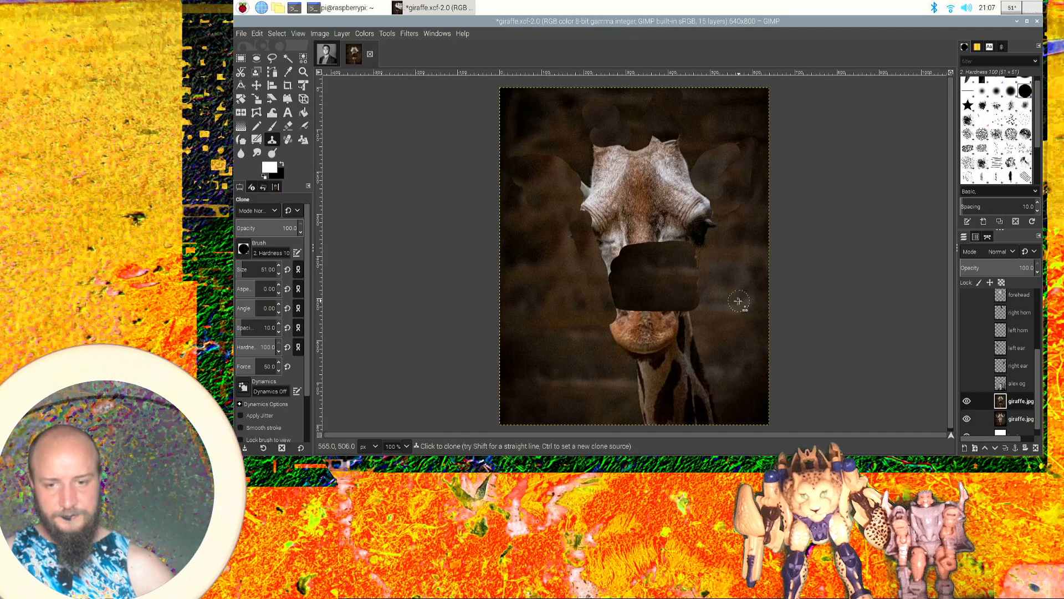
{"action": "mouse_move", "coordinate": [694, 305]}
{"action": "left_mouse_down"}
{"action": "mouse_move", "coordinate": [704, 203]}
{"action": "mouse_move", "coordinate": [689, 256]}
{"action": "left_mouse_up"}
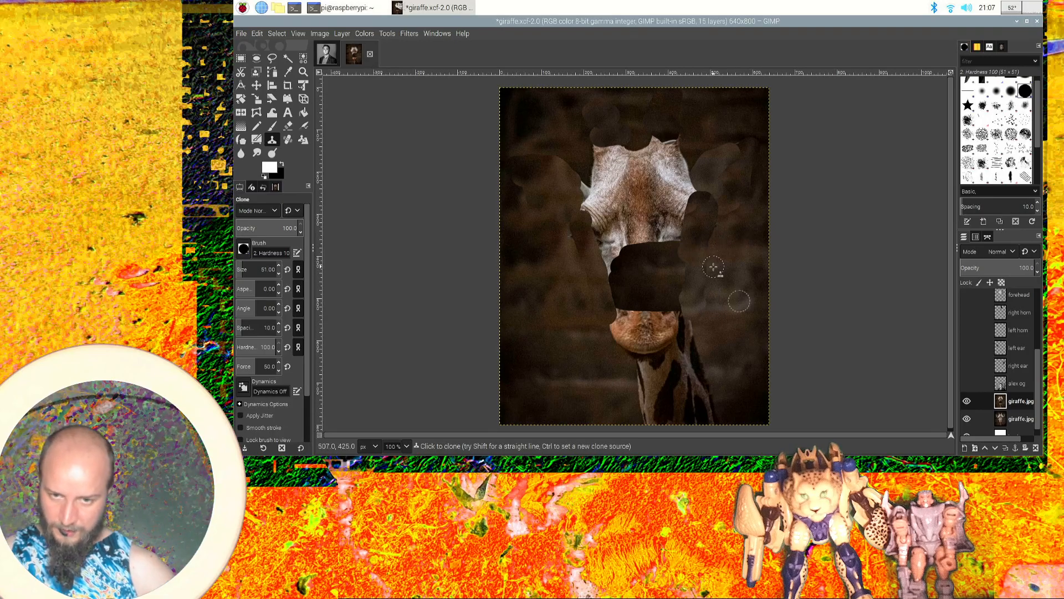
Clone nearby background over the upper right and upper left edges of the giraffe's forehead.
{"action": "left_click", "coordinate": [694, 135], "text": "ctrl"}
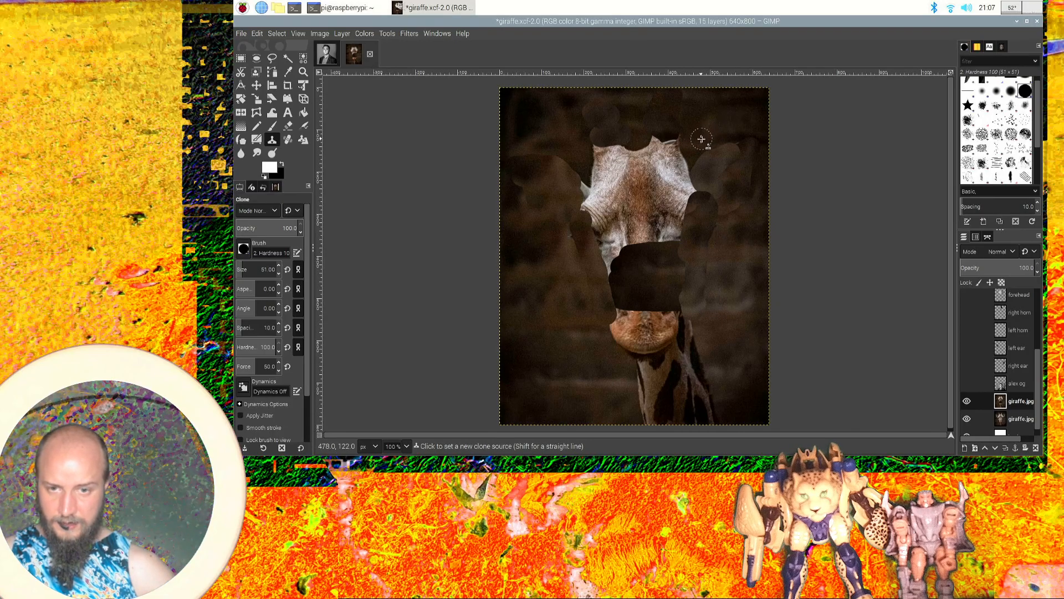
{"action": "left_click_drag", "start_coordinate": [684, 153], "coordinate": [692, 157]}
{"action": "left_click", "coordinate": [572, 141], "text": "ctrl"}
{"action": "mouse_move", "coordinate": [589, 155]}
{"action": "left_mouse_down"}
{"action": "mouse_move", "coordinate": [592, 176]}
{"action": "mouse_move", "coordinate": [604, 150]}
{"action": "left_mouse_up"}
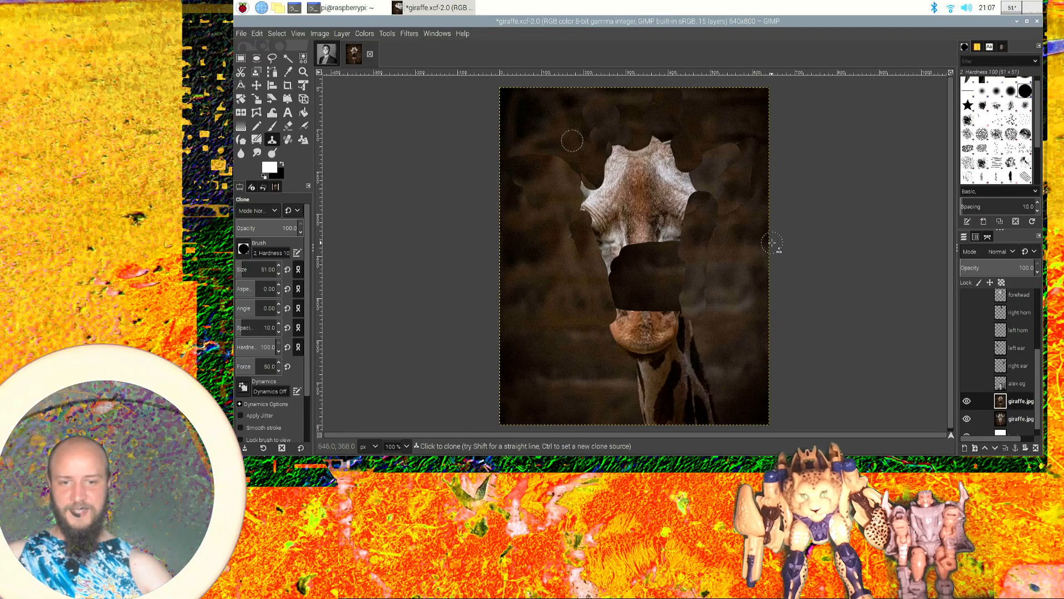
Make the right ear, left ear, left horn, right horn and forehead layers visible.
{"action": "left_click", "coordinate": [967, 367]}
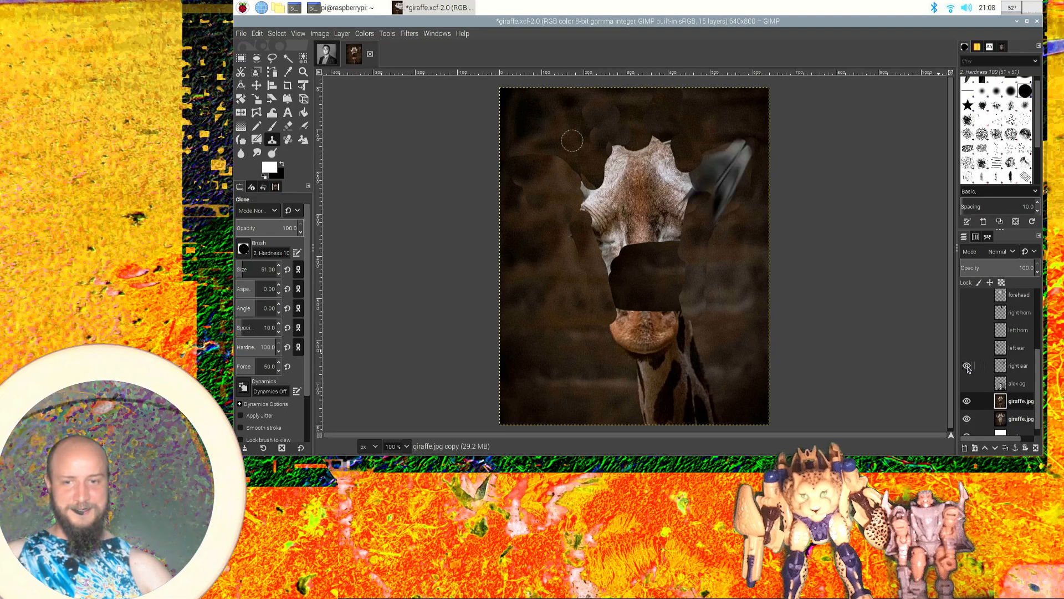
{"action": "left_click", "coordinate": [967, 366]}
{"action": "left_click", "coordinate": [967, 367]}
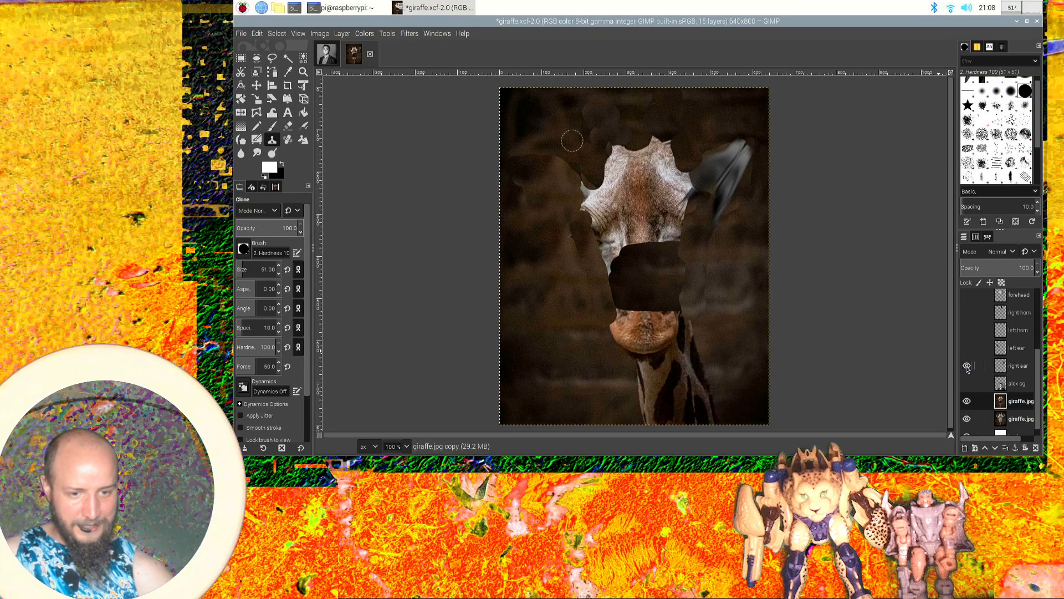
{"action": "left_click", "coordinate": [967, 348]}
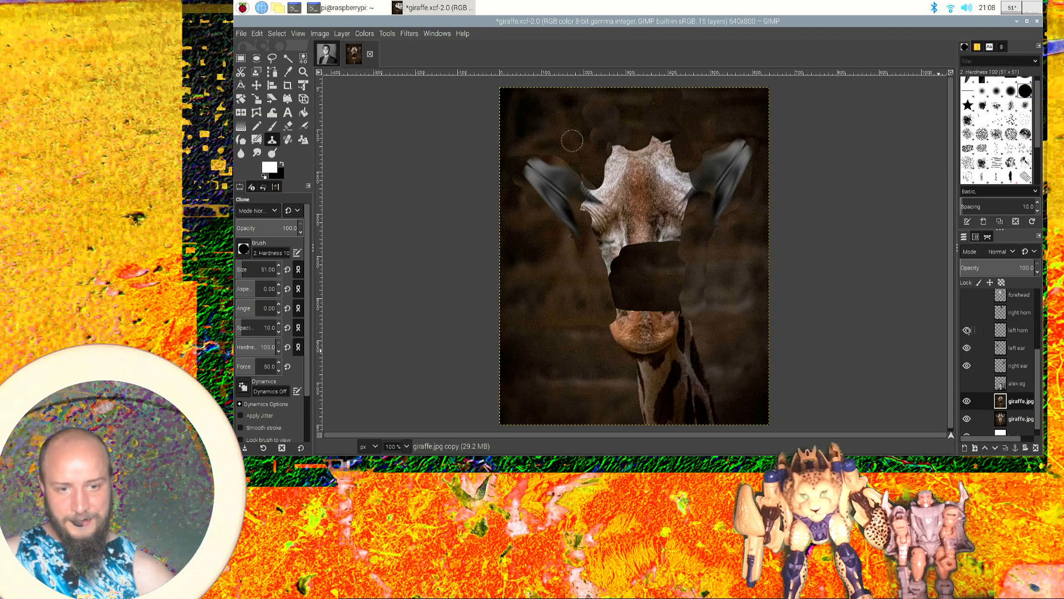
{"action": "left_click", "coordinate": [1018, 332]}
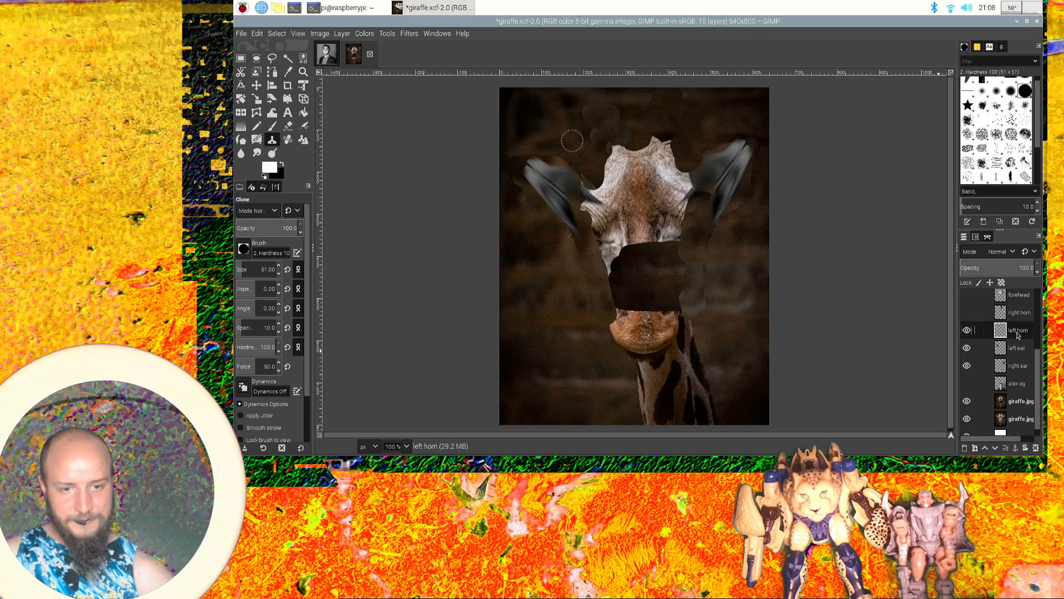
{"action": "left_click", "coordinate": [966, 312]}
{"action": "left_click", "coordinate": [966, 312]}
{"action": "left_click", "coordinate": [967, 312]}
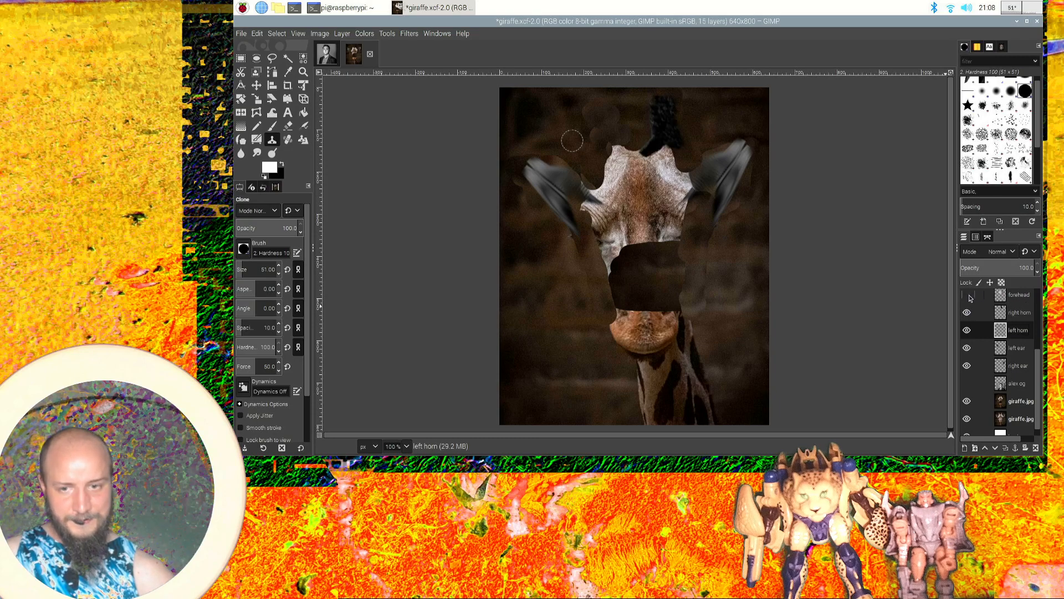
{"action": "left_click", "coordinate": [968, 295]}
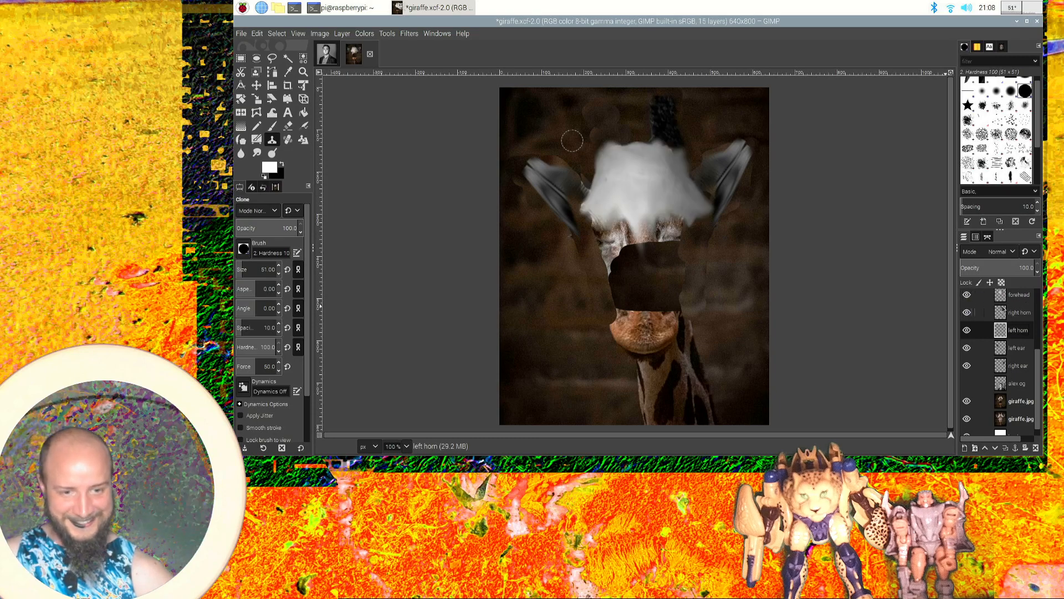
Make the right cheek, left cheek, right eye, left eye, mouth and nose layers visible.
{"action": "left_click_drag", "start_coordinate": [1038, 357], "coordinate": [1026, 331]}
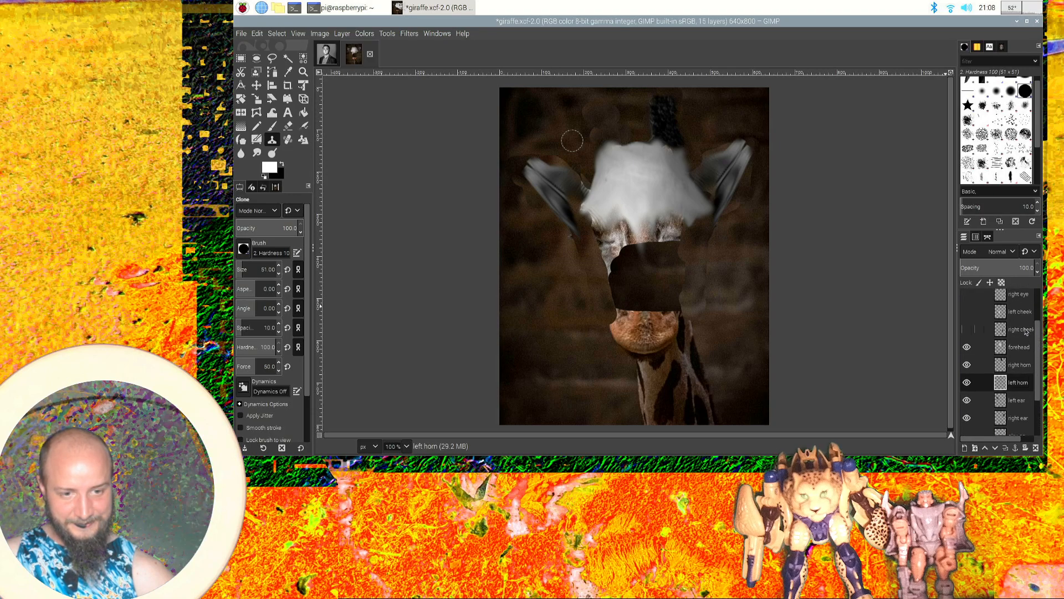
{"action": "left_click", "coordinate": [966, 330]}
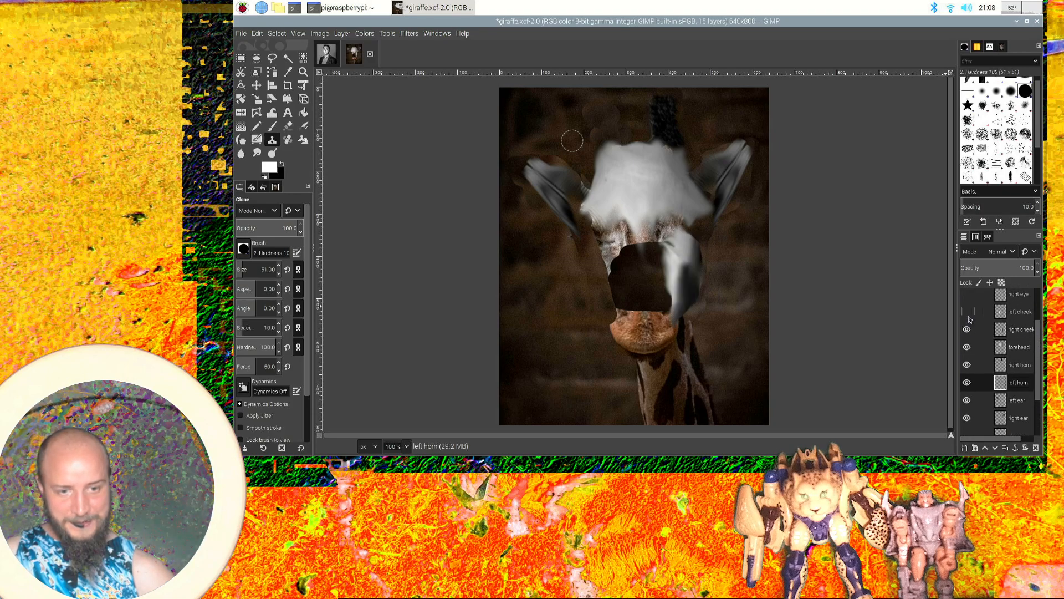
{"action": "left_click", "coordinate": [966, 312]}
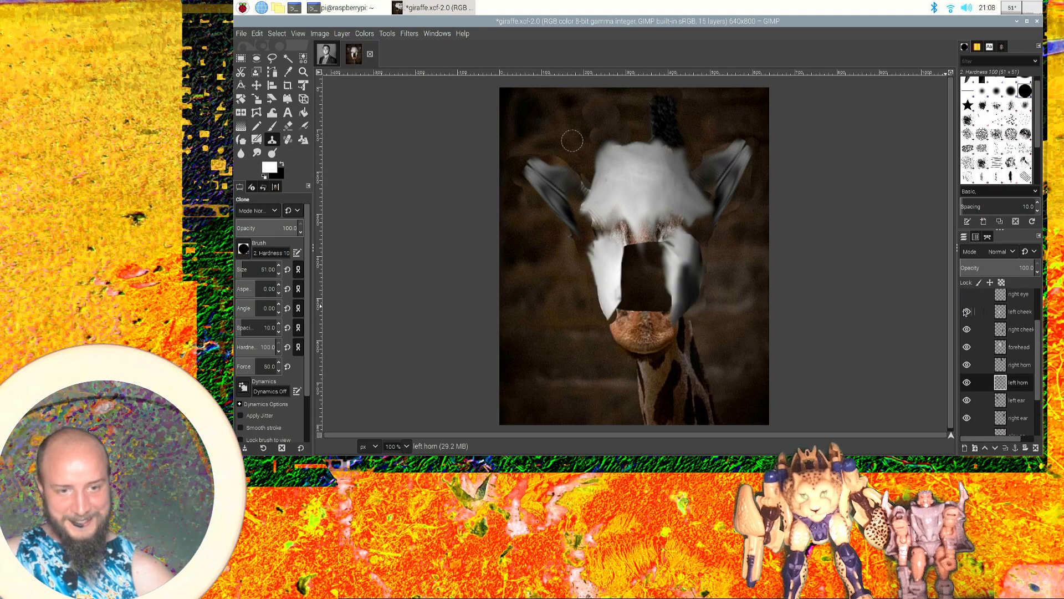
{"action": "left_click", "coordinate": [967, 294]}
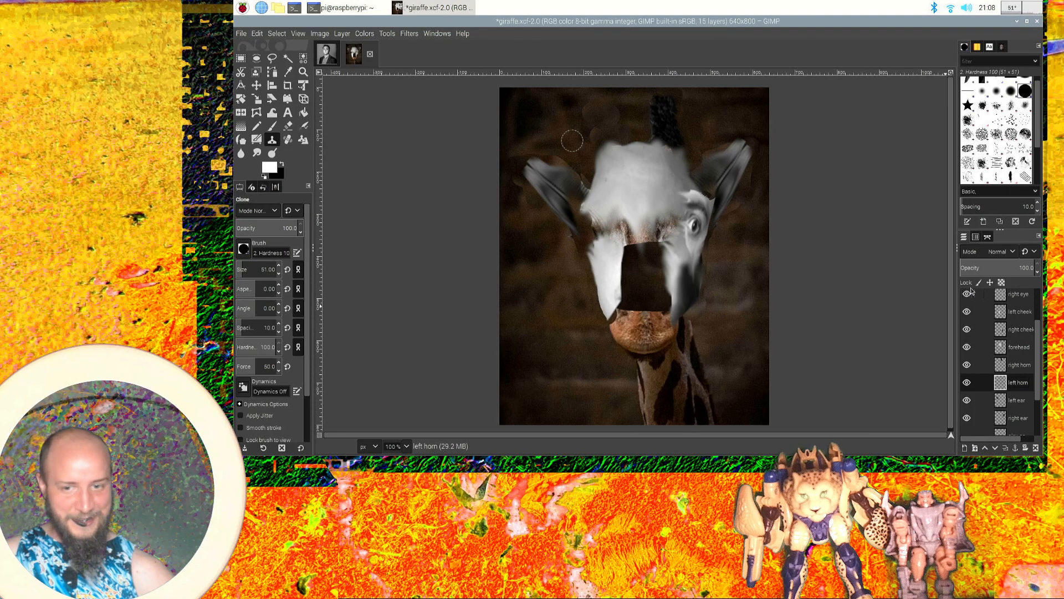
{"action": "left_click_drag", "start_coordinate": [1036, 339], "coordinate": [1040, 311]}
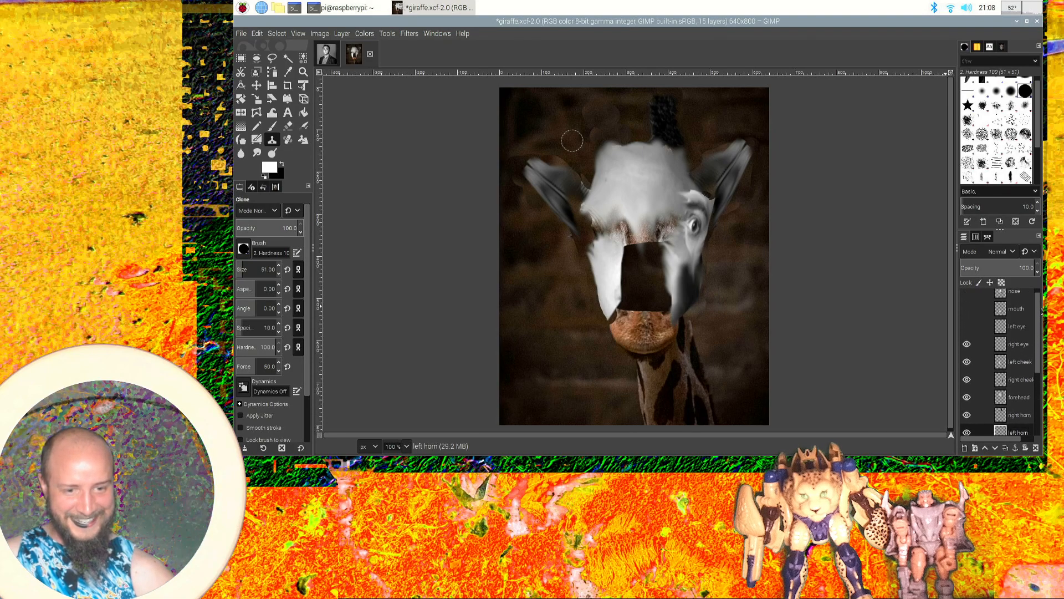
{"action": "left_click", "coordinate": [967, 327]}
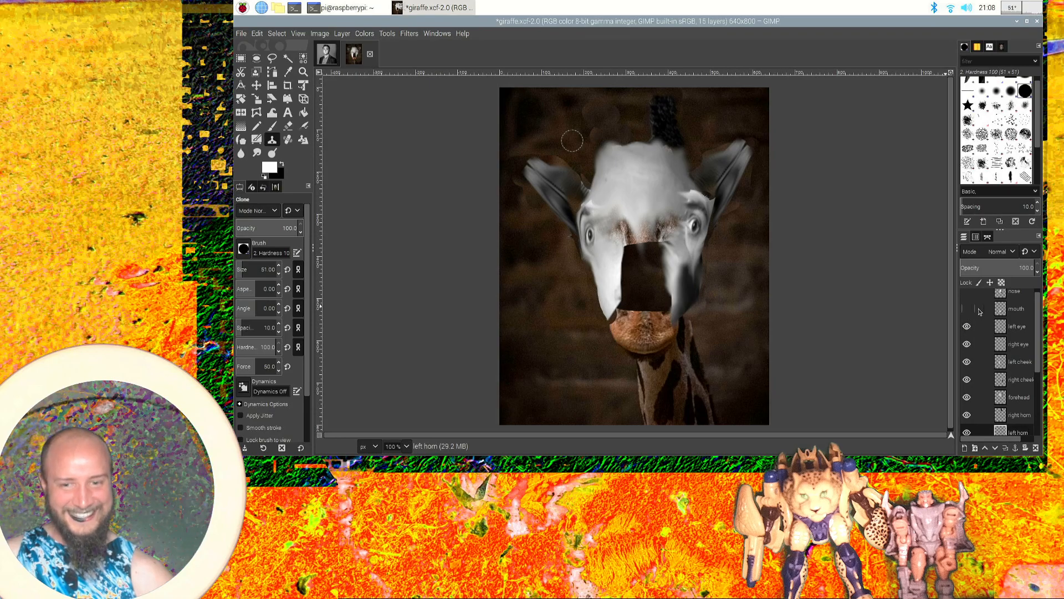
{"action": "left_click", "coordinate": [967, 309]}
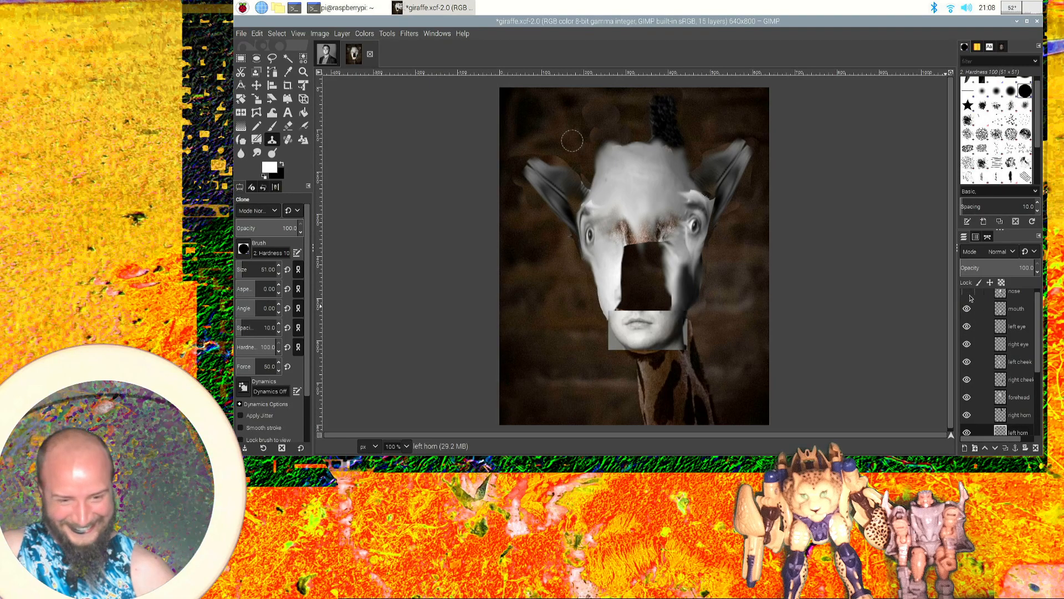
{"action": "left_click", "coordinate": [967, 292]}
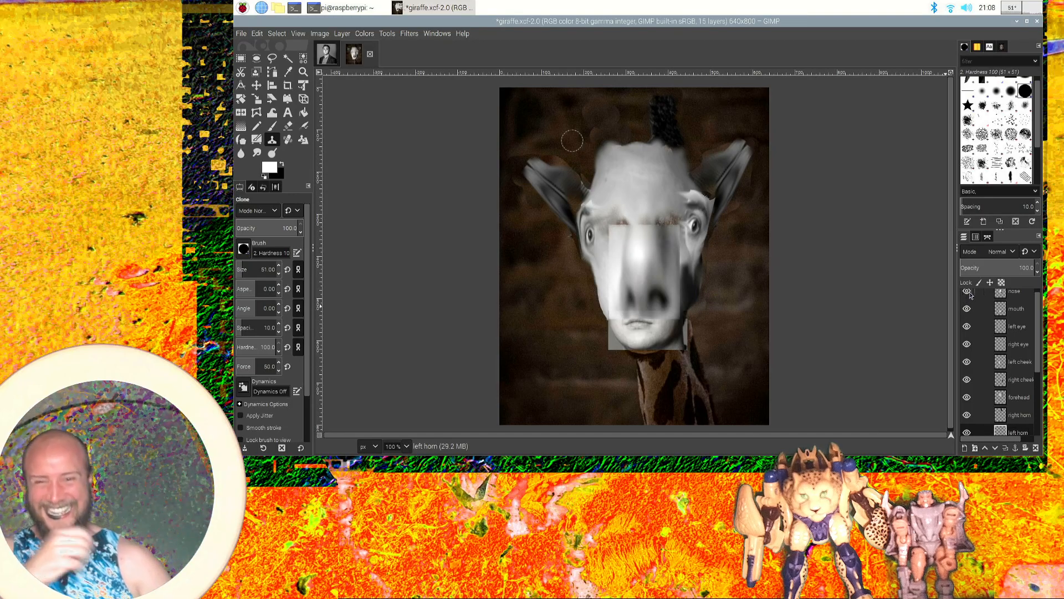
Expand the nose layer's boundary to the image size.
{"action": "left_click_drag", "start_coordinate": [1040, 327], "coordinate": [1041, 387]}
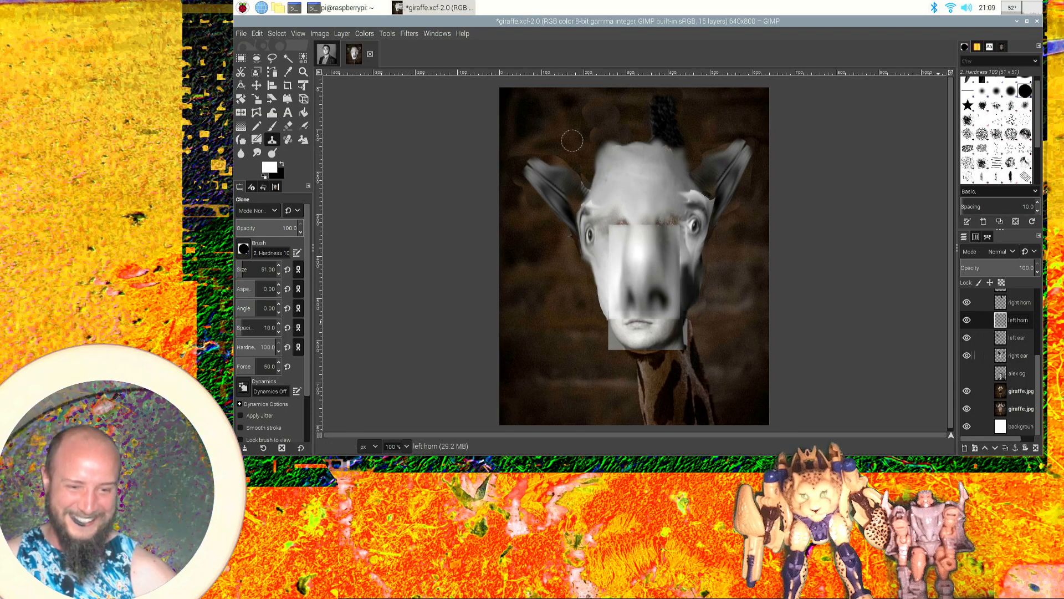
{"action": "scroll", "coordinate": [1040, 371], "scroll_direction": "up", "scroll_amount": 6}
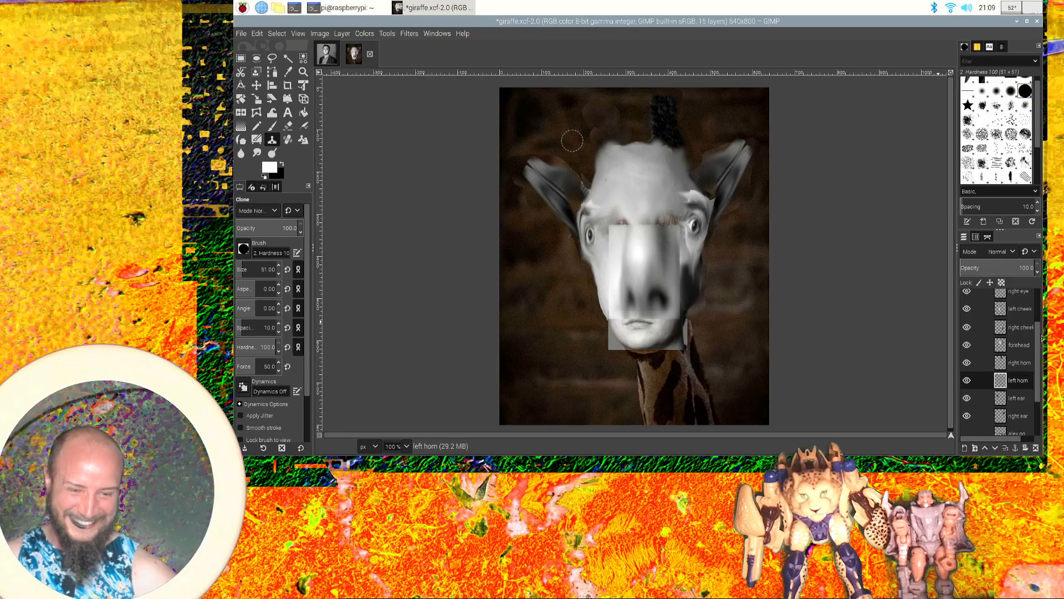
{"action": "scroll", "coordinate": [997, 360], "scroll_direction": "up", "scroll_amount": 1}
{"action": "left_click", "coordinate": [1032, 298]}
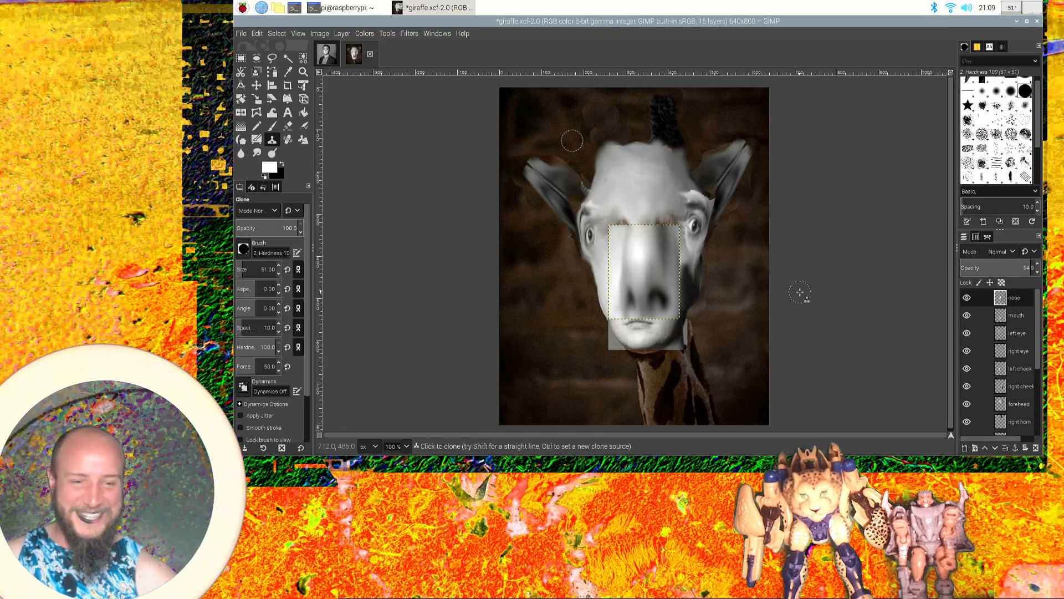
{"action": "right_click", "coordinate": [1026, 302]}
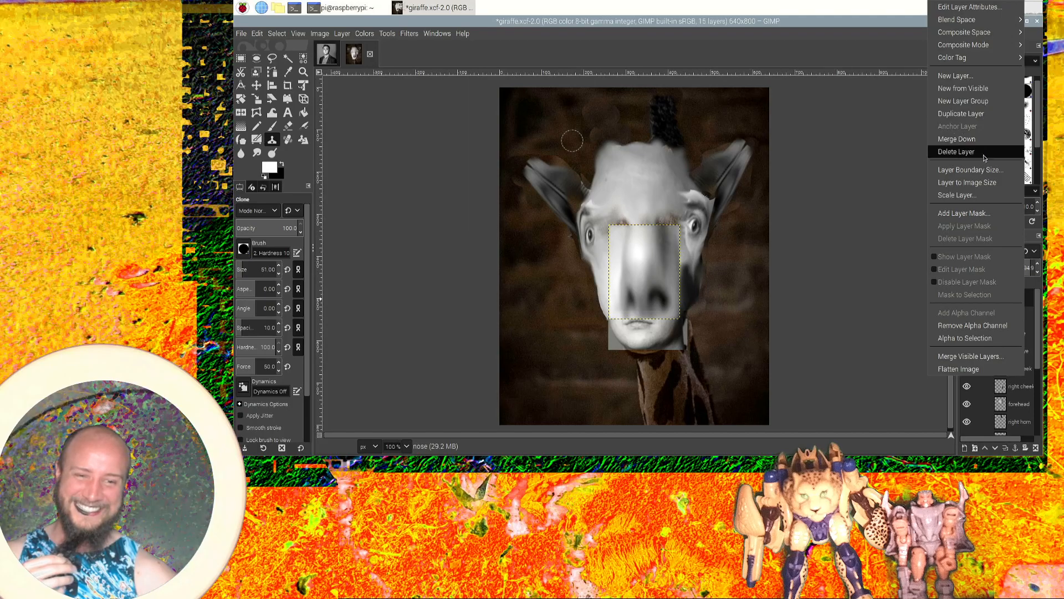
{"action": "left_click", "coordinate": [980, 183]}
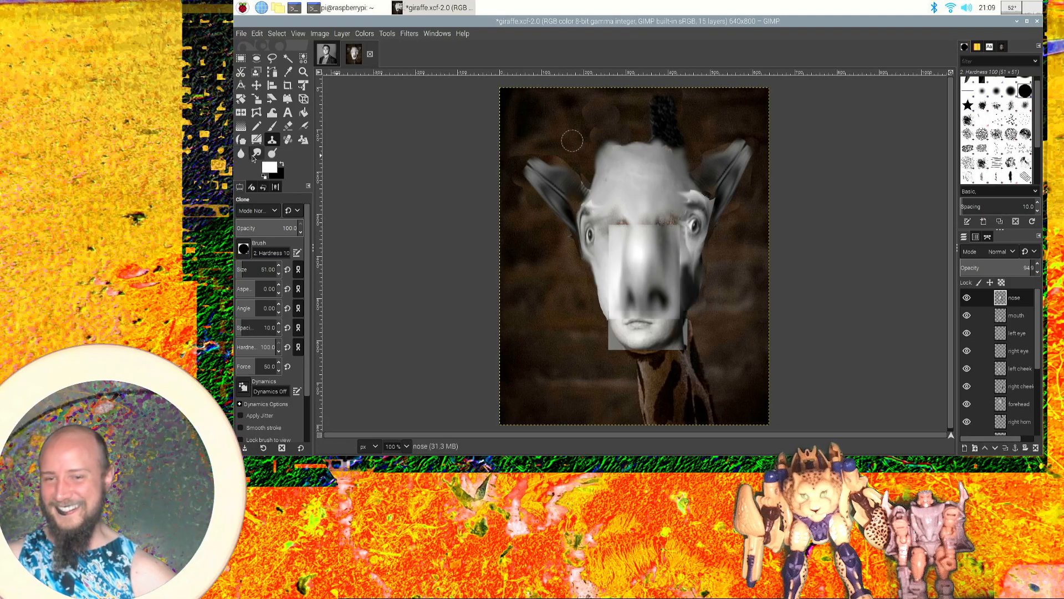
Smudge the nose layer's upper right and upper left edges into the surrounding face with the size 51 brush.
{"action": "left_click", "coordinate": [256, 154]}
{"action": "left_click_drag", "start_coordinate": [676, 240], "coordinate": [660, 217]}
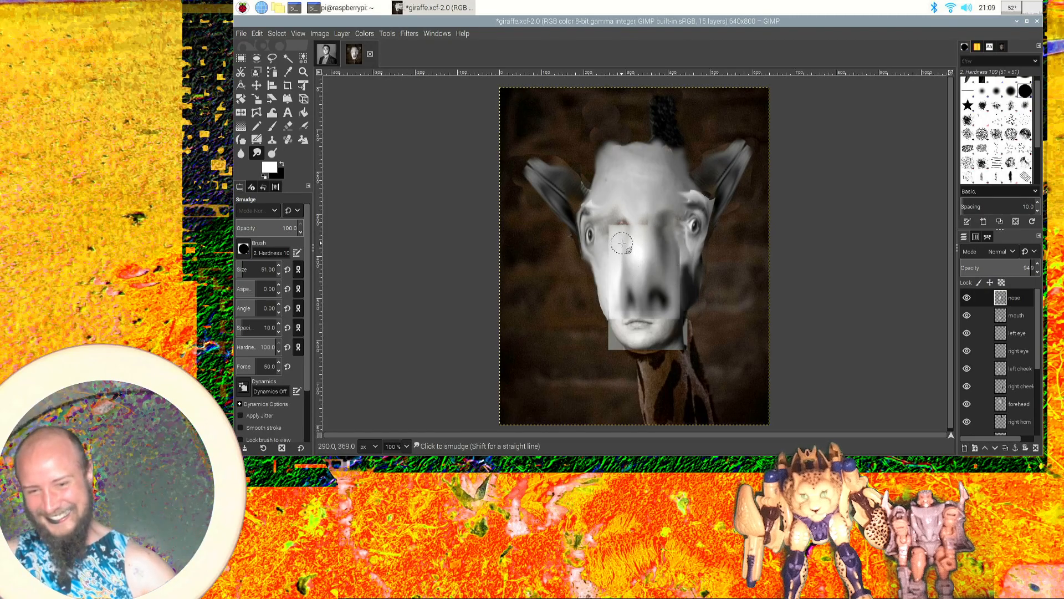
{"action": "mouse_move", "coordinate": [622, 236]}
{"action": "left_mouse_down"}
{"action": "mouse_move", "coordinate": [606, 222]}
{"action": "mouse_move", "coordinate": [615, 238]}
{"action": "mouse_move", "coordinate": [605, 224]}
{"action": "mouse_move", "coordinate": [622, 220]}
{"action": "mouse_move", "coordinate": [605, 217]}
{"action": "mouse_move", "coordinate": [635, 224]}
{"action": "left_mouse_up"}
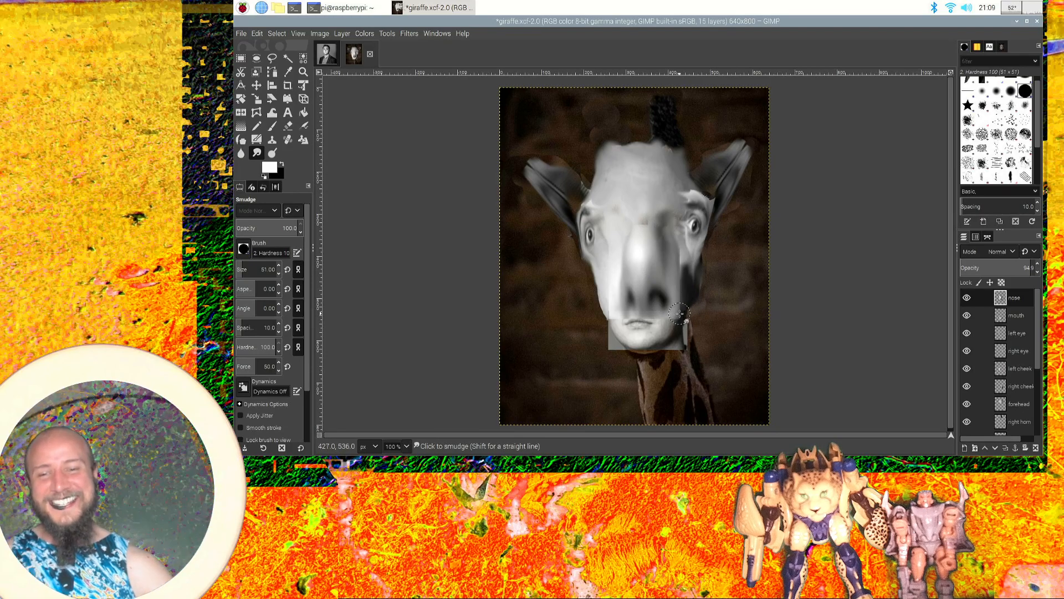
Expand the mouth layer's boundary to the image size.
{"action": "left_click", "coordinate": [1017, 317]}
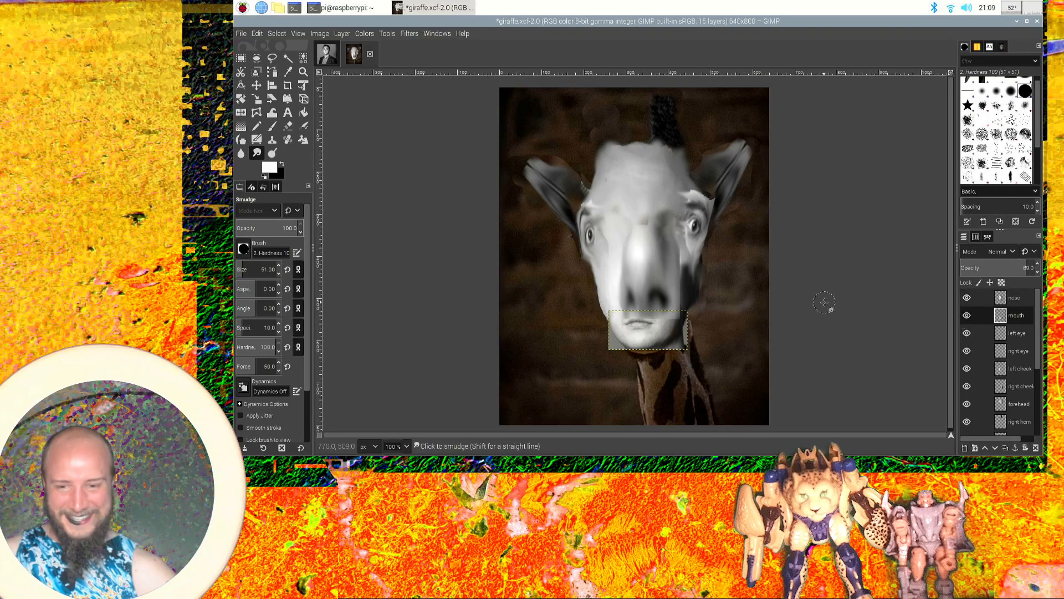
{"action": "right_click", "coordinate": [1028, 322]}
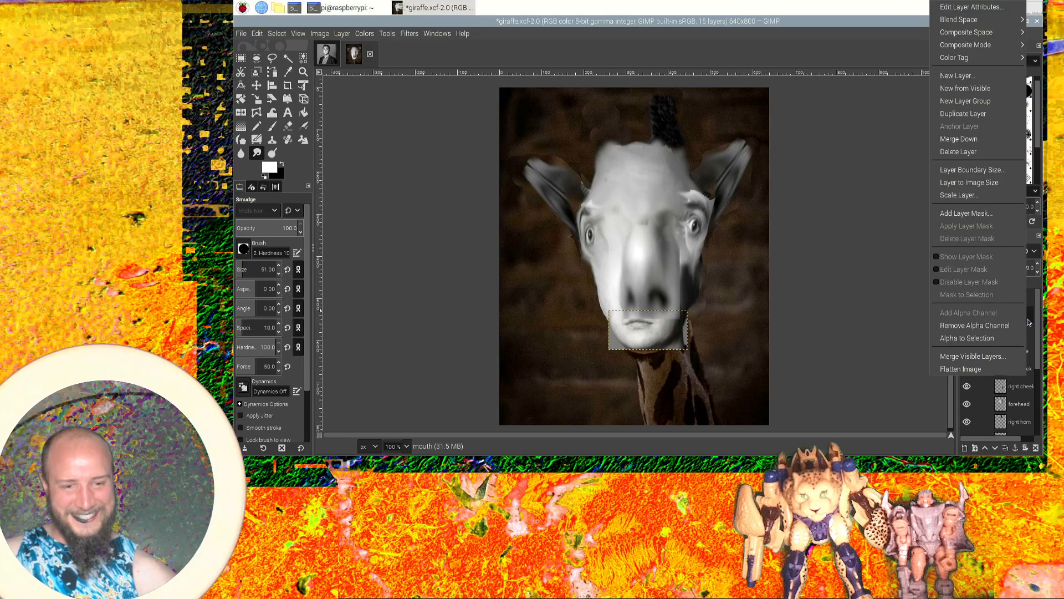
{"action": "left_click", "coordinate": [997, 182]}
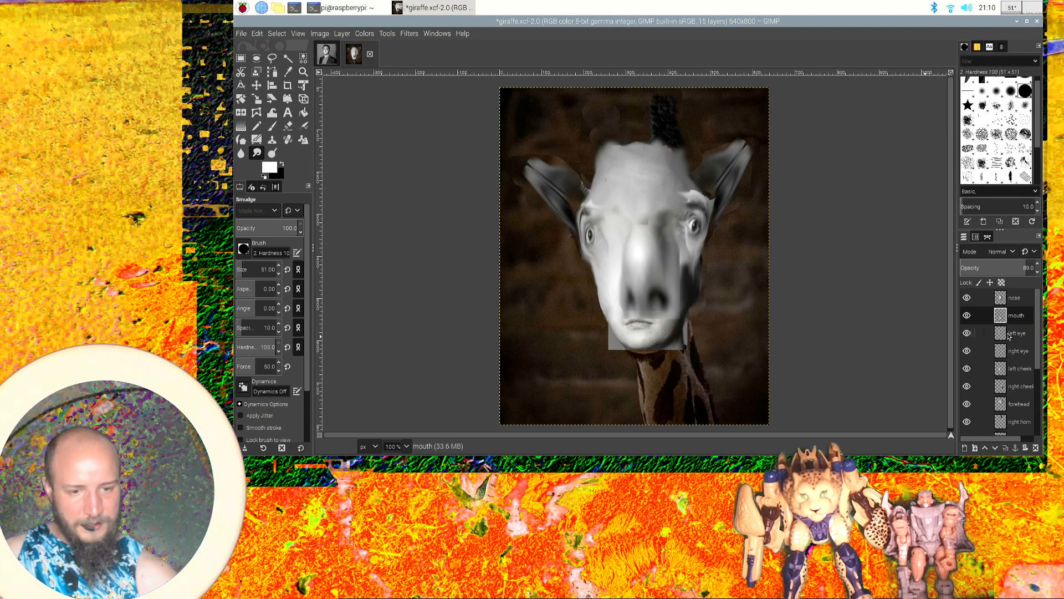
Move the forehead layer up the stack to sit between the mouth and left eye layers.
{"action": "left_click", "coordinate": [1018, 298]}
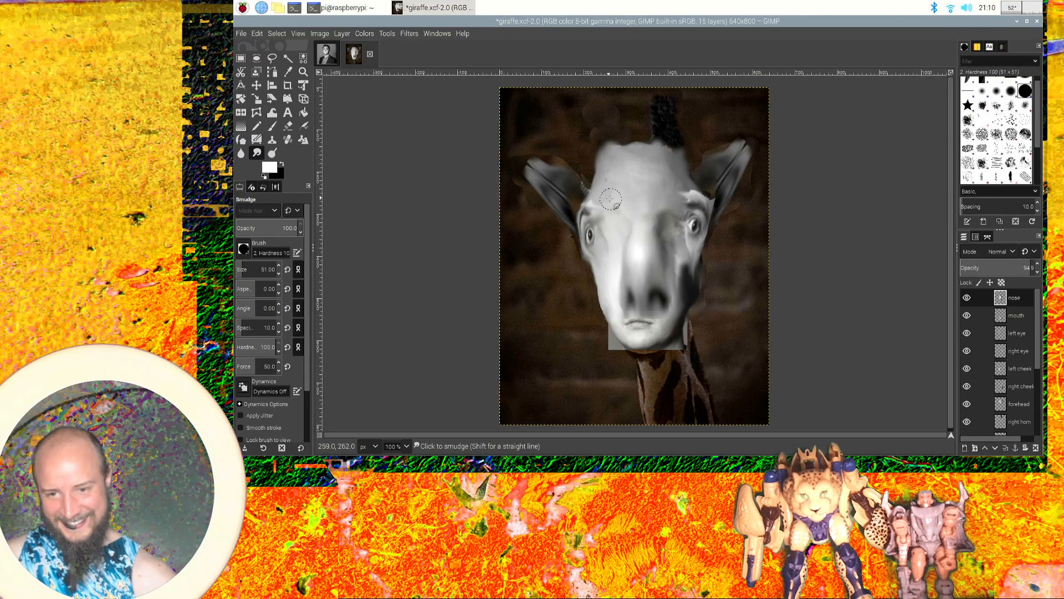
{"action": "scroll", "coordinate": [1026, 344], "scroll_direction": "down", "scroll_amount": 2}
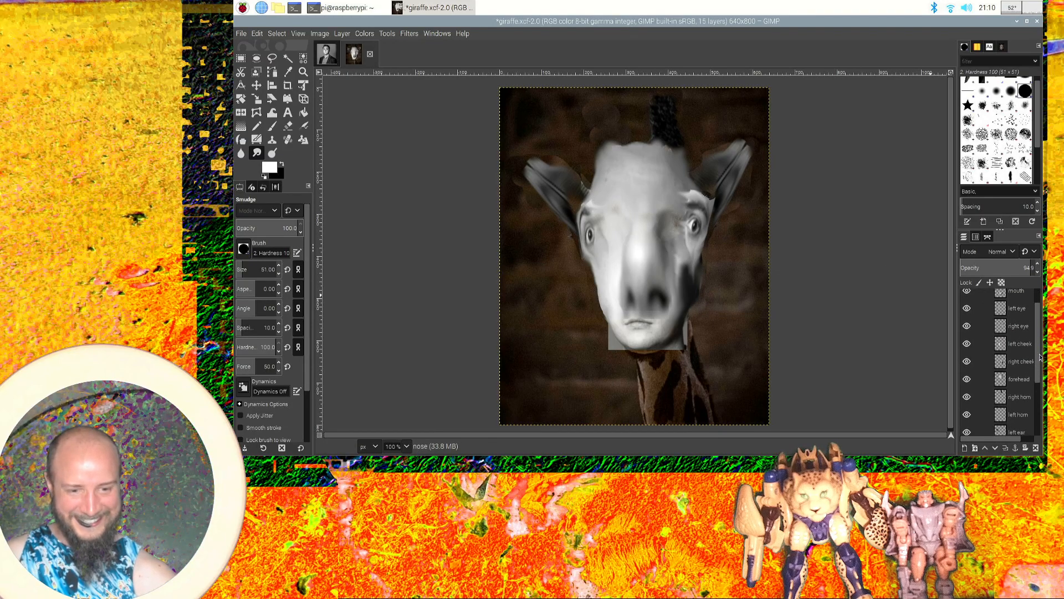
{"action": "left_click", "coordinate": [1019, 364]}
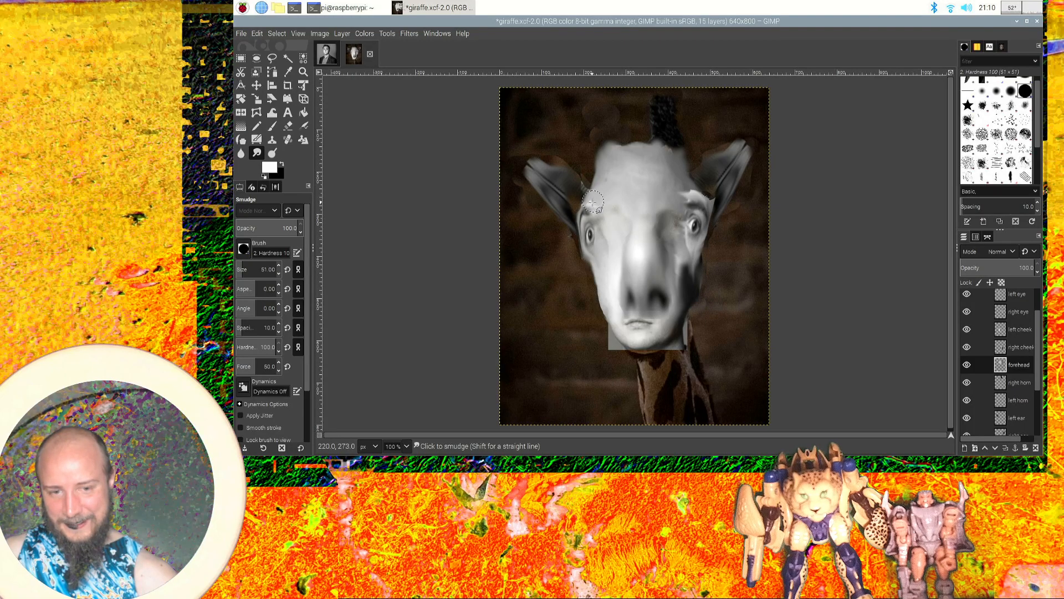
{"action": "left_click_drag", "start_coordinate": [1031, 370], "coordinate": [1029, 313]}
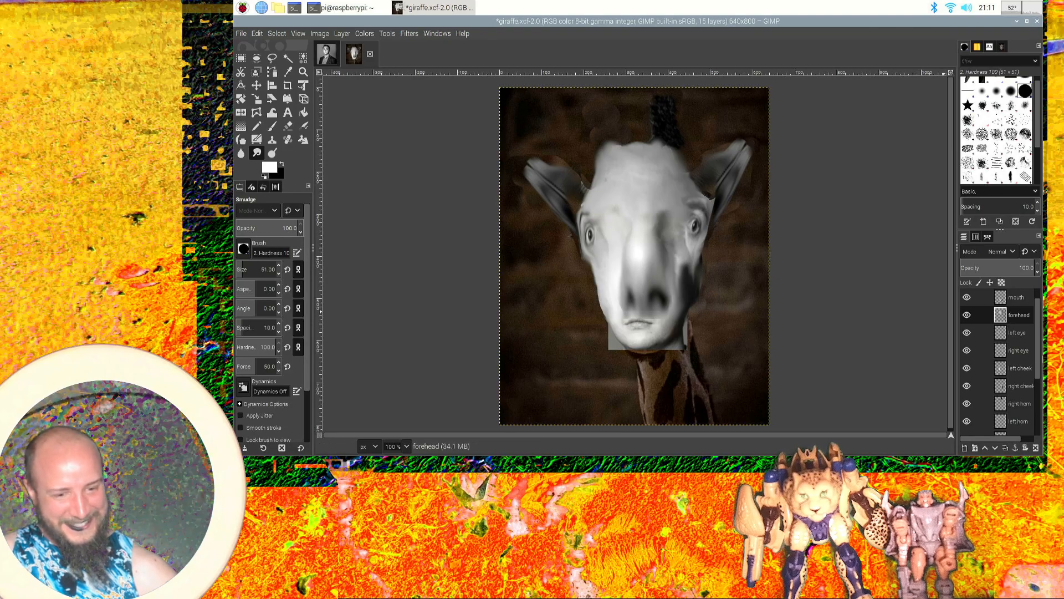
Duplicate the right horn layer.
{"action": "scroll", "coordinate": [1036, 363], "scroll_direction": "down", "scroll_amount": 2}
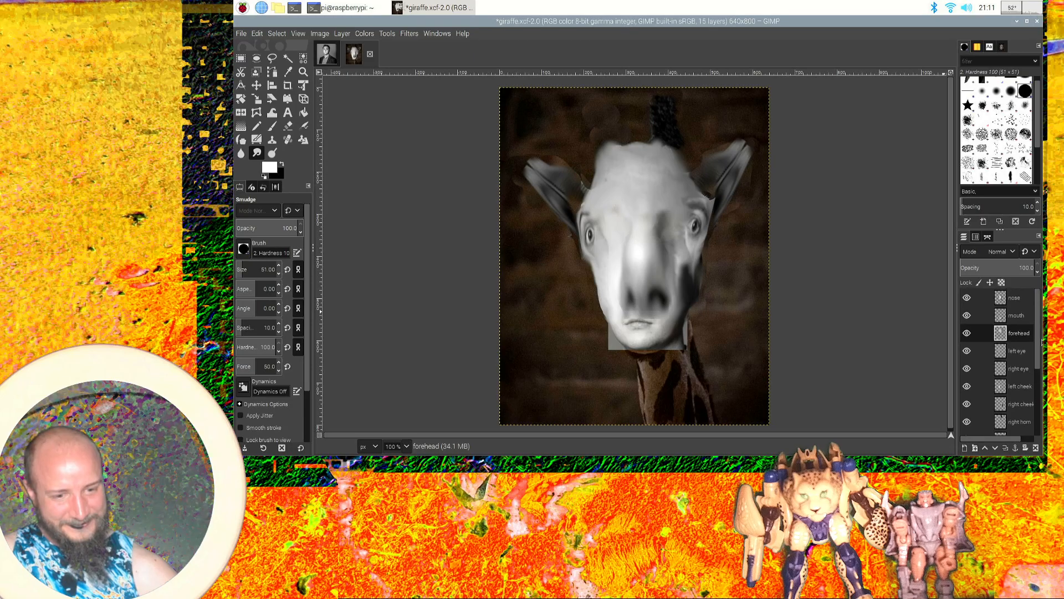
{"action": "scroll", "coordinate": [1025, 403], "scroll_direction": "down", "scroll_amount": 1}
{"action": "left_click", "coordinate": [1025, 395]}
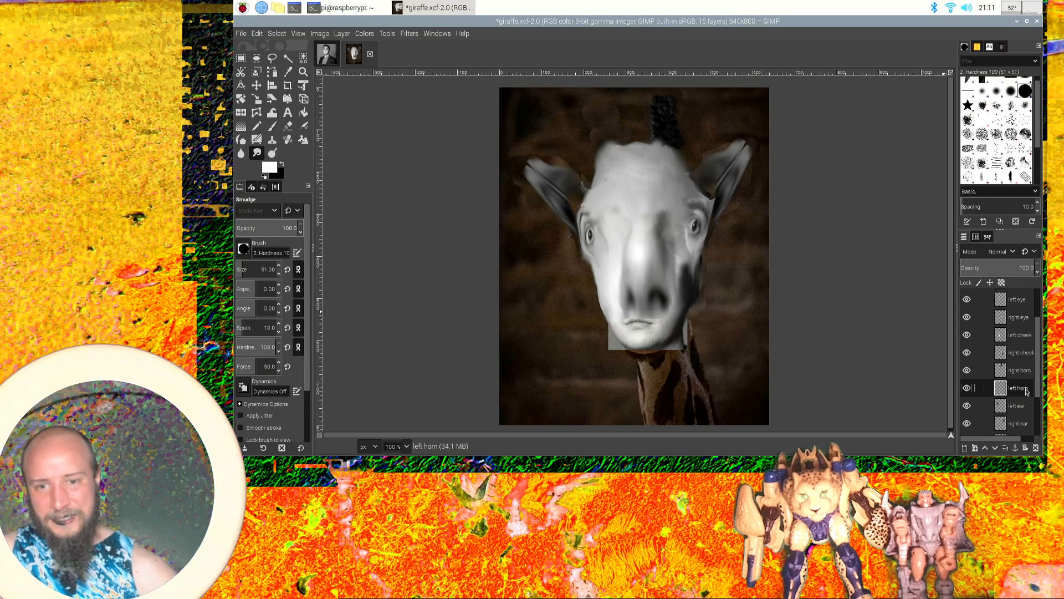
{"action": "left_click", "coordinate": [1025, 372]}
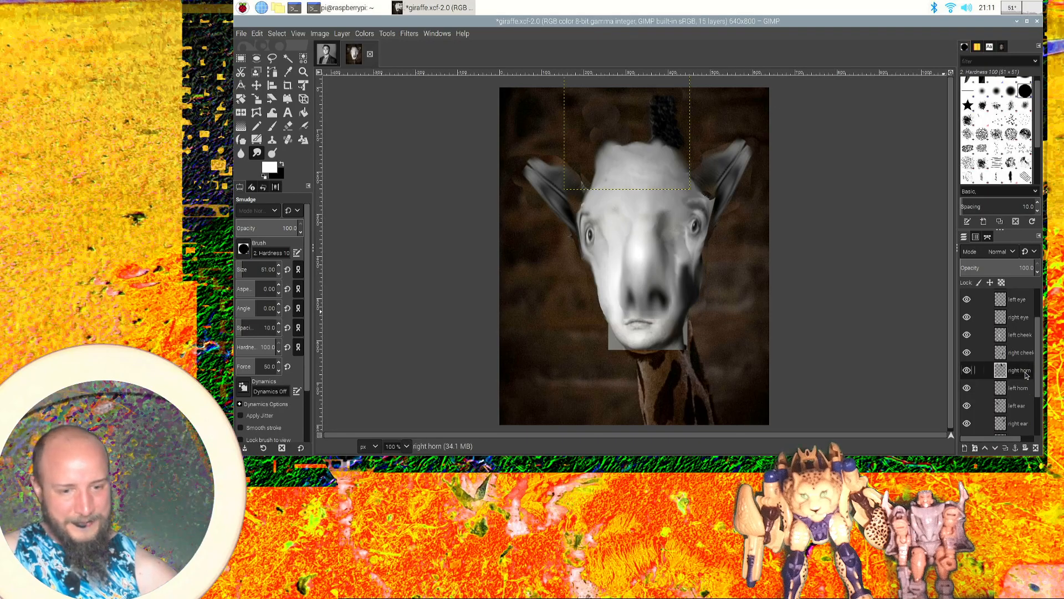
{"action": "right_click", "coordinate": [1026, 375]}
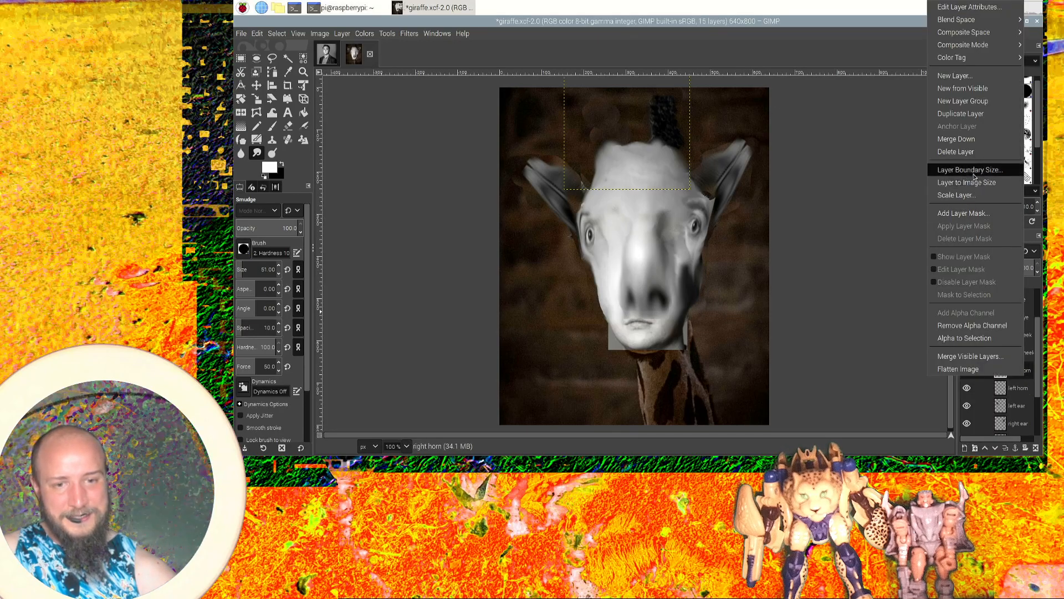
{"action": "left_click", "coordinate": [1031, 372]}
{"action": "right_click", "coordinate": [1020, 373]}
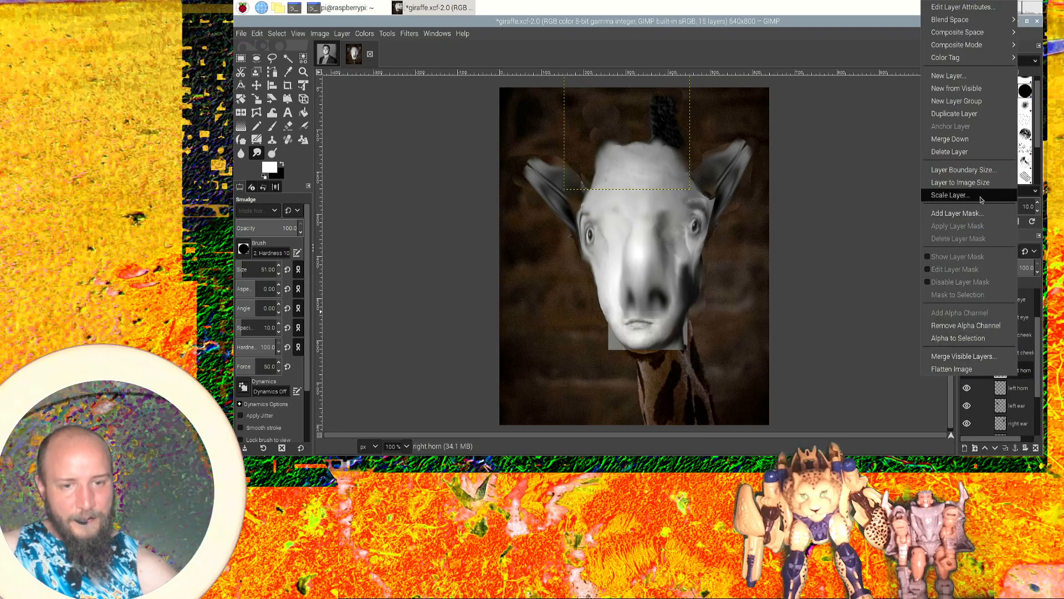
{"action": "left_click", "coordinate": [979, 114]}
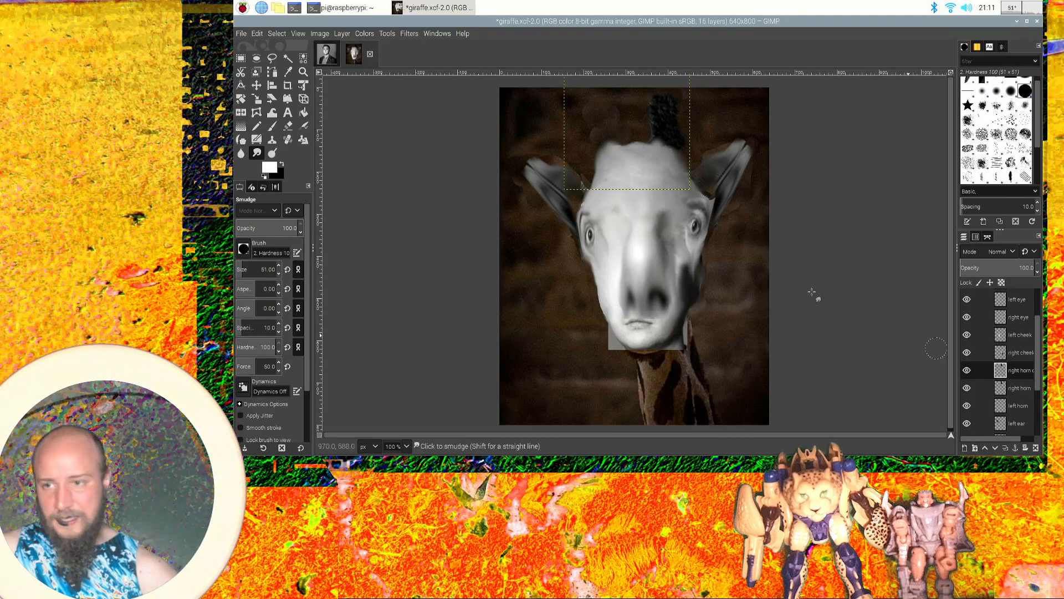
Flip the right horn copy horizontally and move it slightly right, onto the left side of the head's top.
{"action": "left_click", "coordinate": [242, 99]}
{"action": "left_click", "coordinate": [627, 134]}
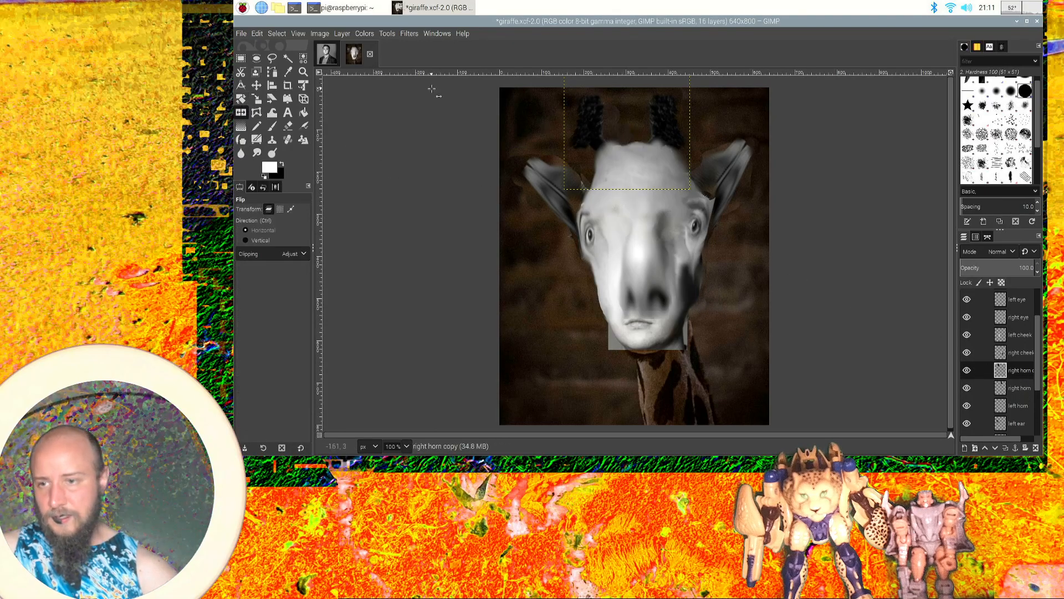
{"action": "left_click", "coordinate": [256, 85]}
{"action": "left_click_drag", "start_coordinate": [595, 142], "coordinate": [614, 143]}
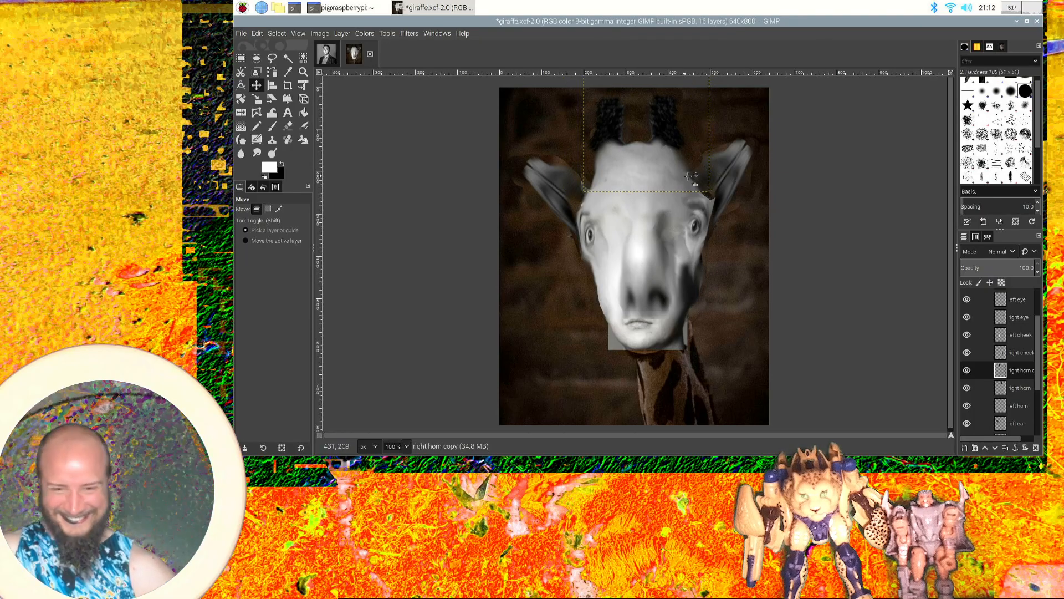
Try to smudge the forehead layer's left edge outward toward the left ear, then undo the stroke.
{"action": "scroll", "coordinate": [1031, 366], "scroll_direction": "up", "scroll_amount": 3}
{"action": "left_click", "coordinate": [1026, 337]}
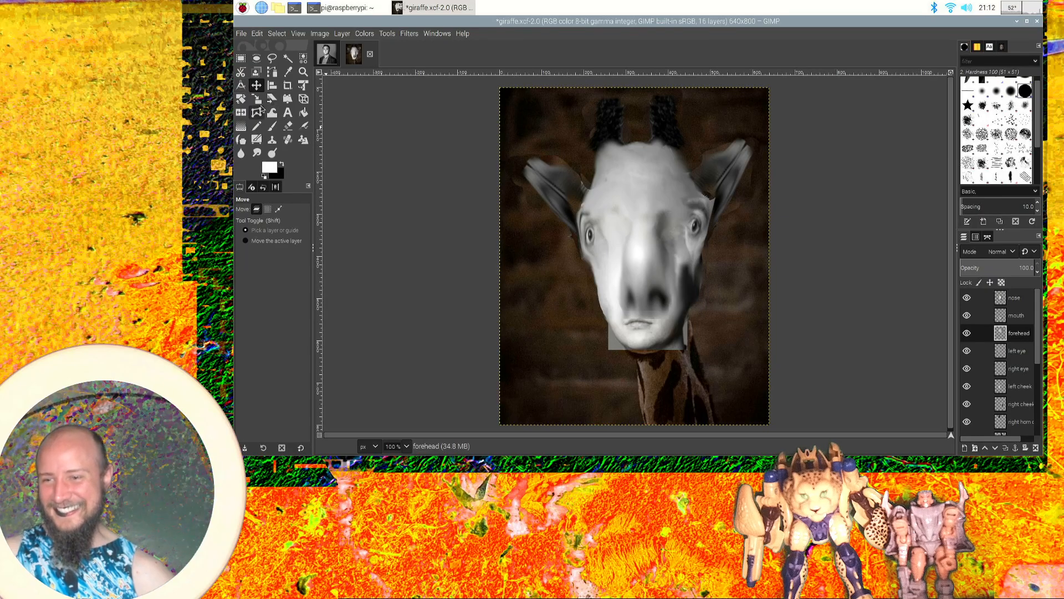
{"action": "left_click", "coordinate": [257, 153]}
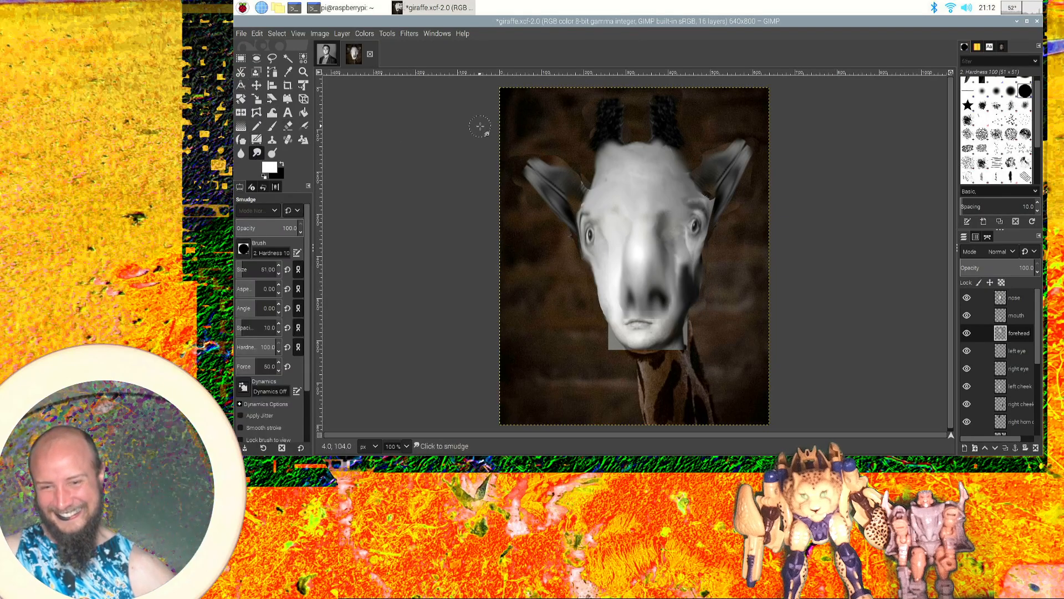
{"action": "mouse_move", "coordinate": [599, 200]}
{"action": "left_mouse_down"}
{"action": "mouse_move", "coordinate": [571, 190]}
{"action": "mouse_move", "coordinate": [587, 192]}
{"action": "mouse_move", "coordinate": [577, 205]}
{"action": "left_mouse_up"}
{"action": "key", "text": "ctrl+z"}
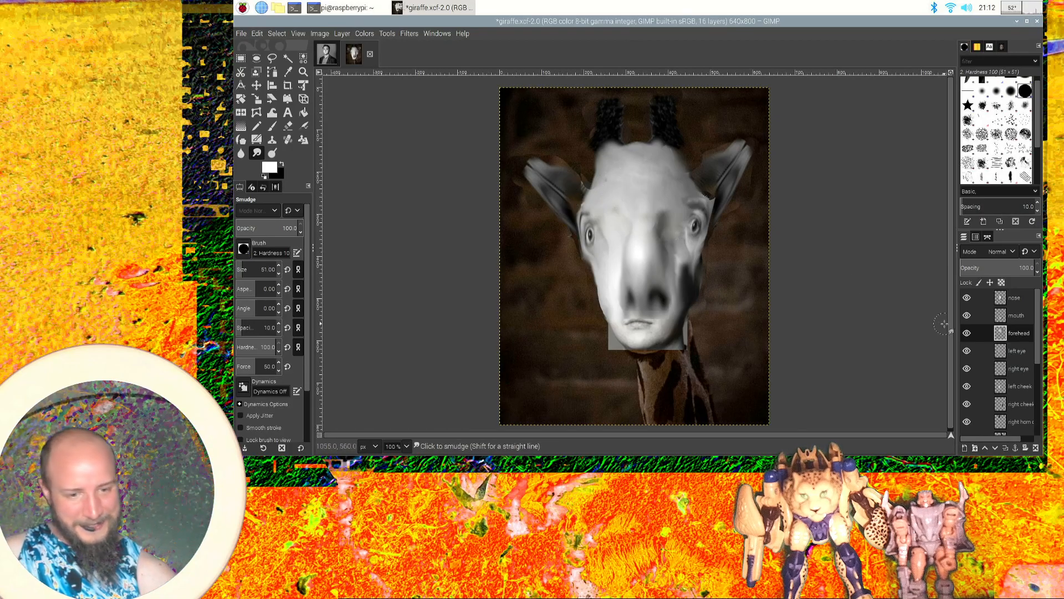
{"action": "left_click_drag", "start_coordinate": [1038, 354], "coordinate": [1041, 403]}
{"action": "left_click", "coordinate": [1018, 375]}
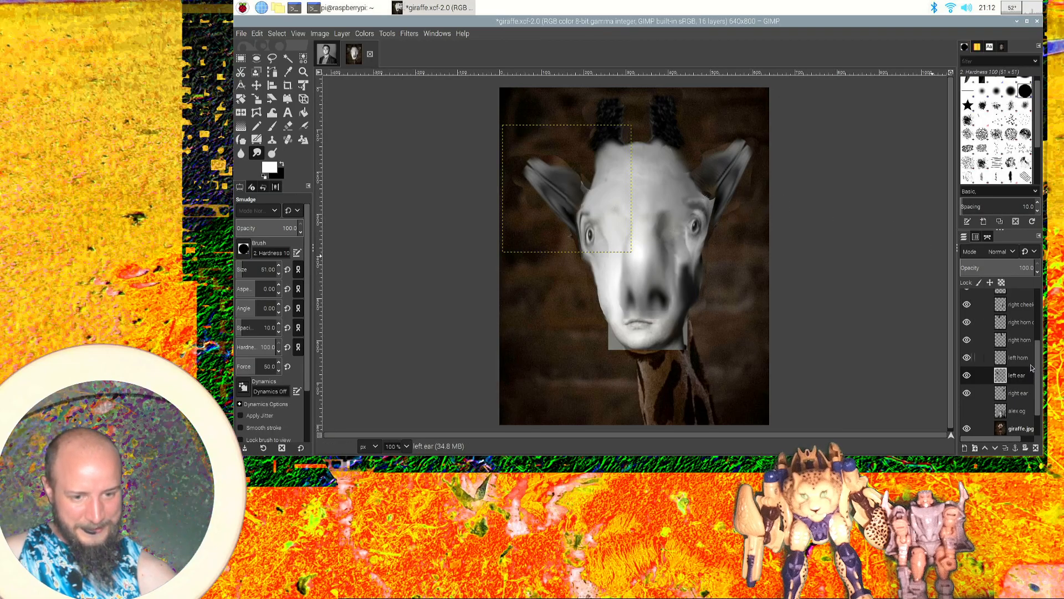
{"action": "left_click", "coordinate": [1027, 393]}
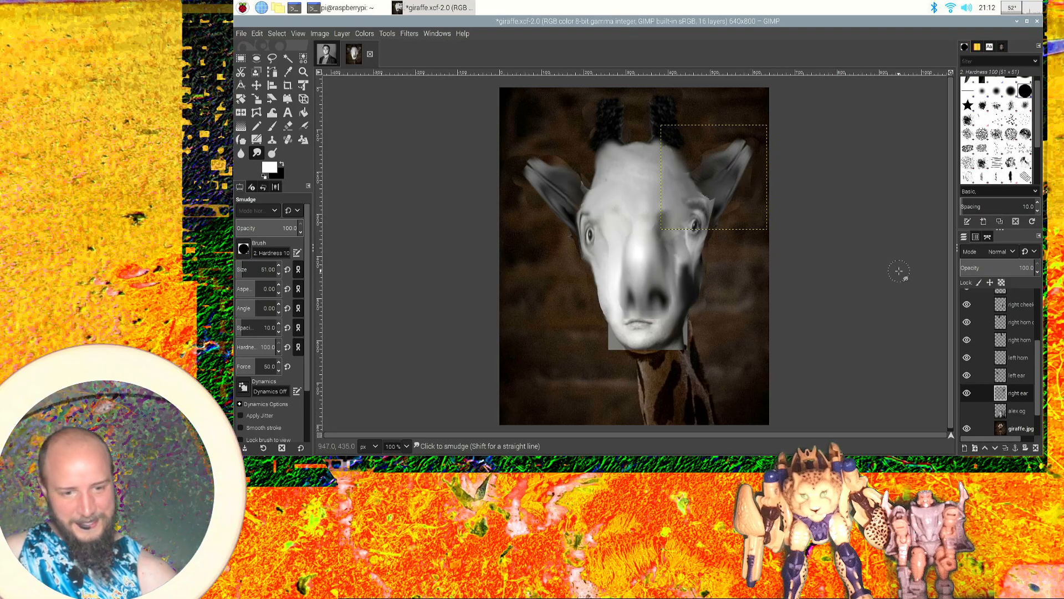
{"action": "scroll", "coordinate": [1038, 357], "scroll_direction": "up", "scroll_amount": 3}
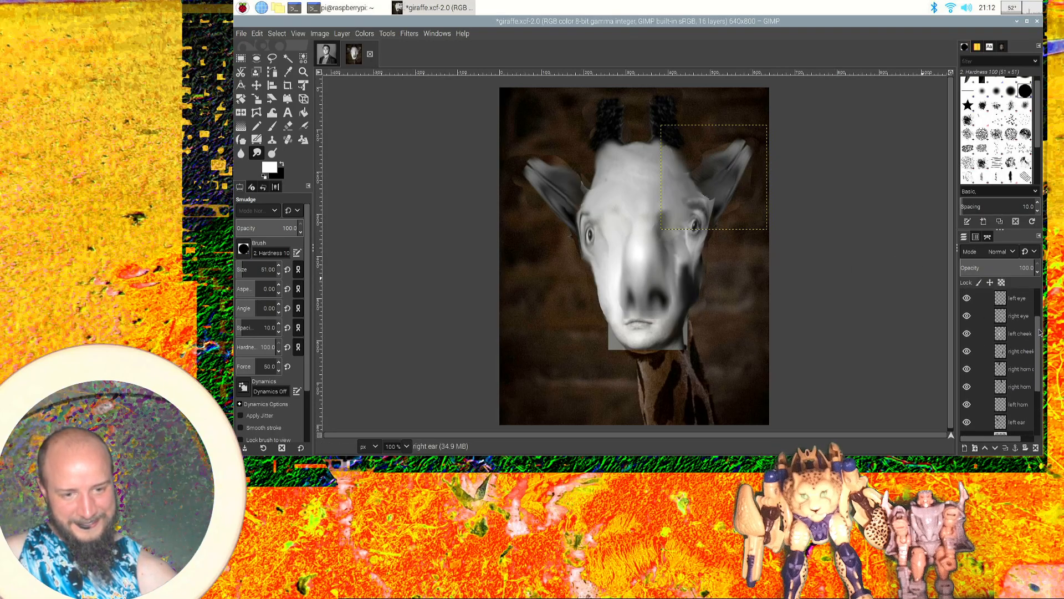
Smudge the left eye layer's upper left edge near the ear with a size 39 brush, undoing the larger-brush strokes first.
{"action": "left_click", "coordinate": [1030, 304]}
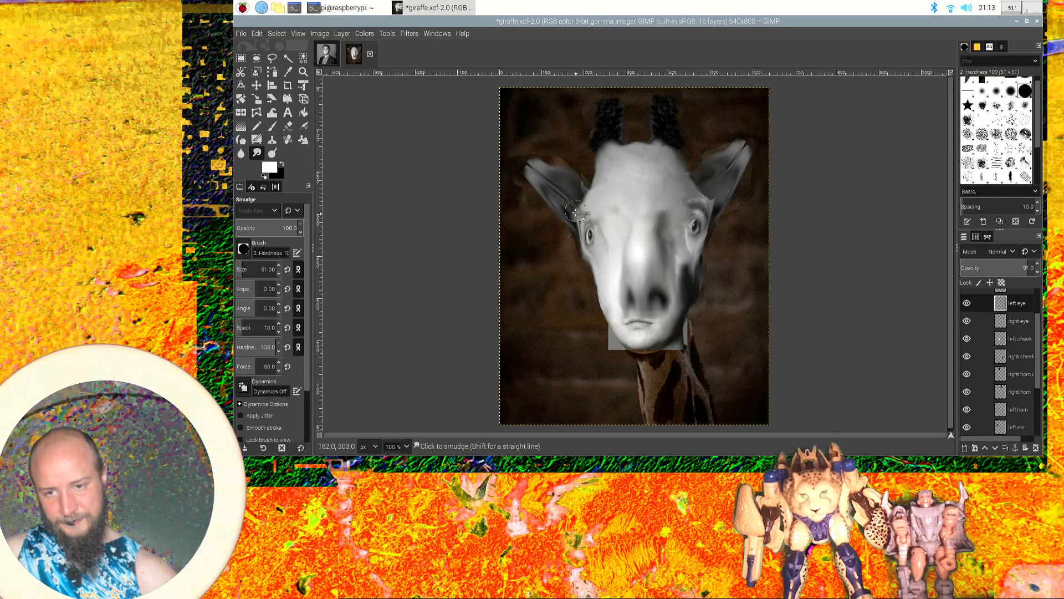
{"action": "key", "text": "ctrl+z"}
{"action": "key", "text": "ctrl+z"}
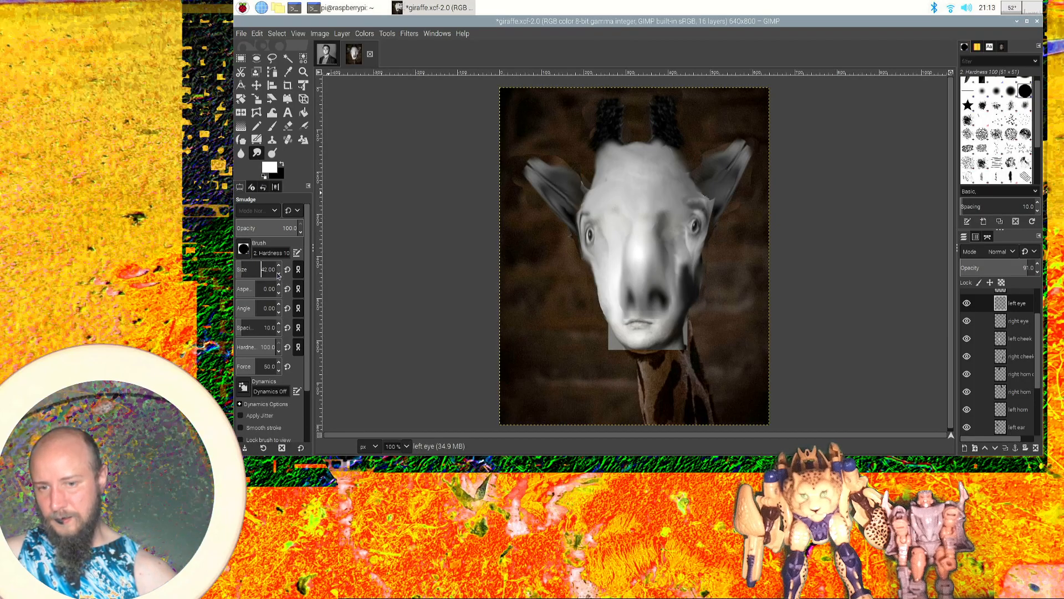
{"action": "mouse_move", "coordinate": [592, 212]}
{"action": "left_mouse_down"}
{"action": "mouse_move", "coordinate": [621, 190]}
{"action": "mouse_move", "coordinate": [586, 208]}
{"action": "left_mouse_up"}
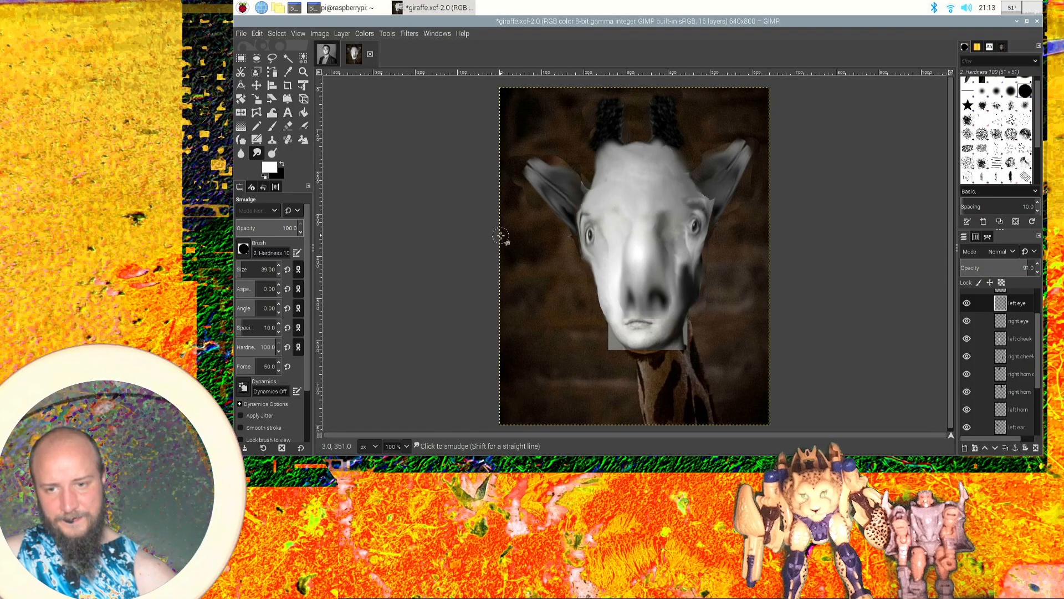
Try to select the gray patch beside the chin with Fuzzy Select while the left eye layer is active.
{"action": "scroll", "coordinate": [499, 235], "scroll_direction": "down", "scroll_amount": 1}
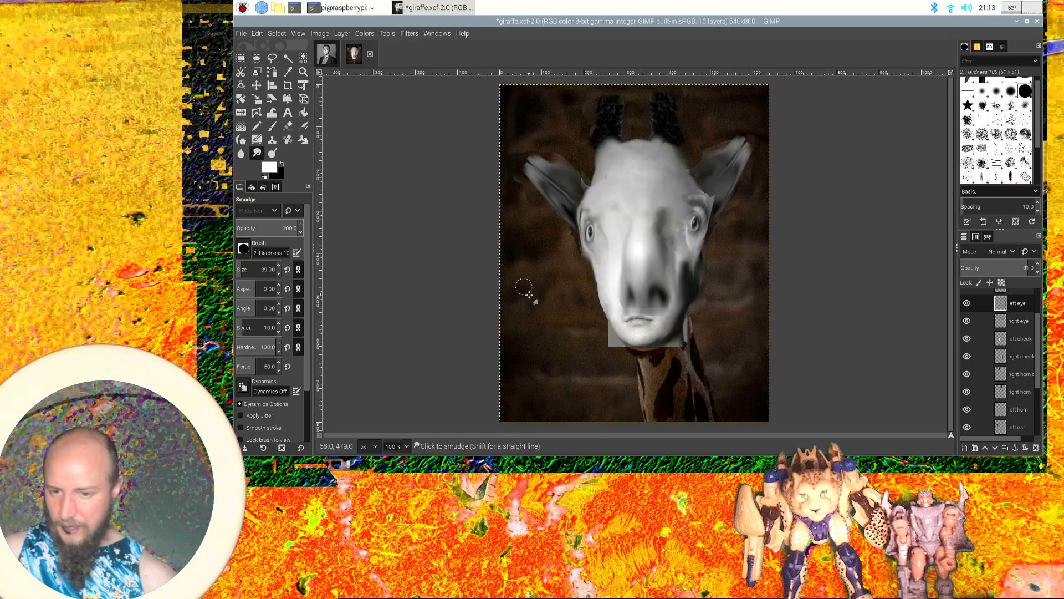
{"action": "left_click", "coordinate": [286, 59]}
{"action": "left_click", "coordinate": [613, 336]}
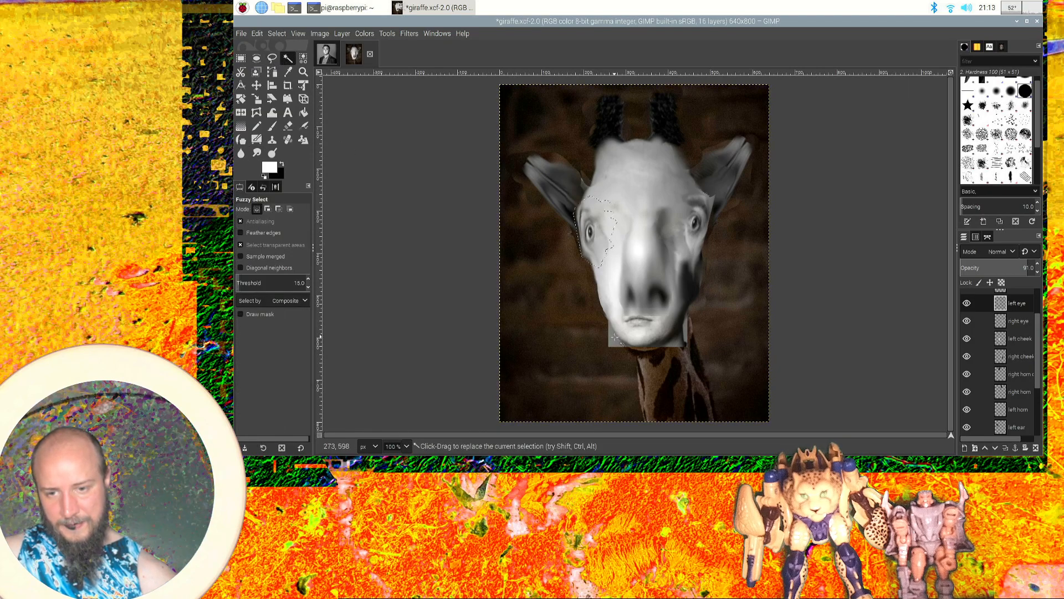
{"action": "scroll", "coordinate": [1036, 385], "scroll_direction": "down", "scroll_amount": 5}
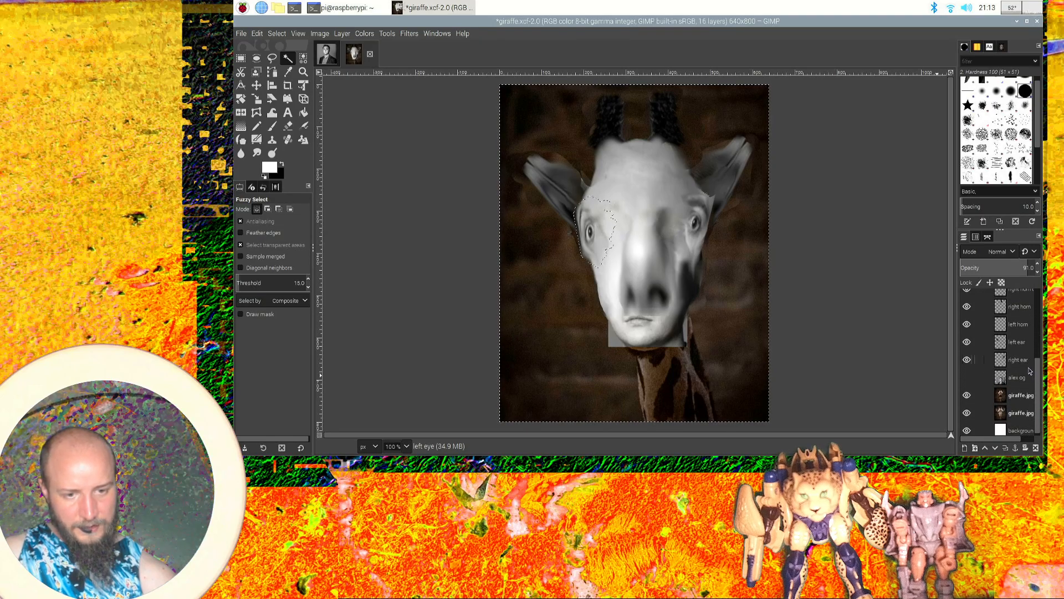
{"action": "scroll", "coordinate": [1036, 386], "scroll_direction": "up", "scroll_amount": 4}
{"action": "scroll", "coordinate": [1040, 327], "scroll_direction": "up", "scroll_amount": 3}
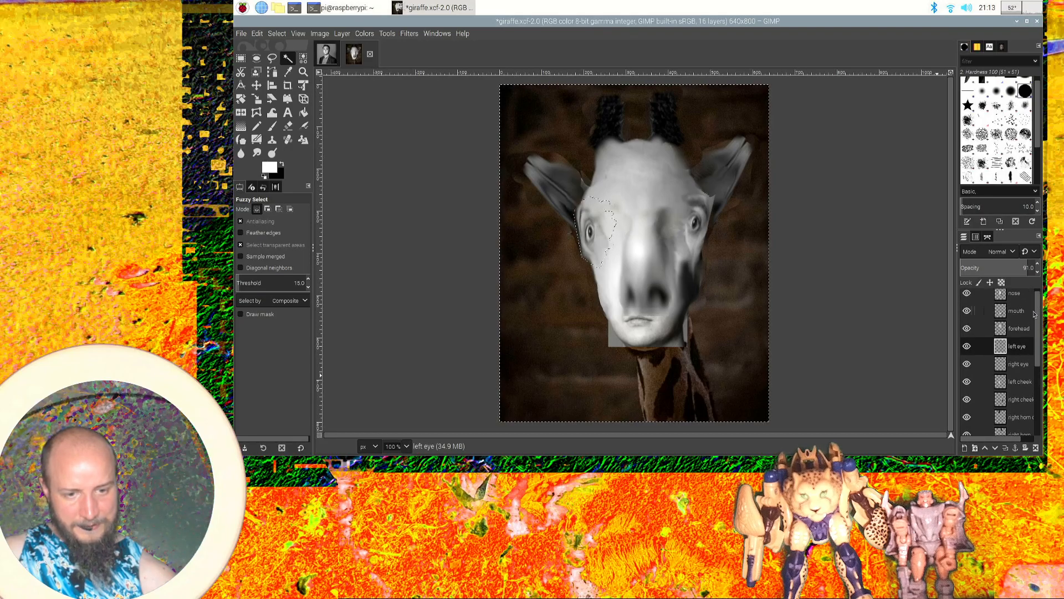
Activate the mouth layer and select the gray patch at the chin's lower left with Fuzzy Select.
{"action": "left_click", "coordinate": [1017, 310]}
{"action": "left_click", "coordinate": [613, 341]}
{"action": "mouse_move", "coordinate": [614, 340]}
{"action": "left_mouse_down"}
{"action": "mouse_move", "coordinate": [613, 325]}
{"action": "mouse_move", "coordinate": [615, 343]}
{"action": "left_mouse_up"}
{"action": "scroll", "coordinate": [627, 355], "scroll_direction": "up", "scroll_amount": 6}
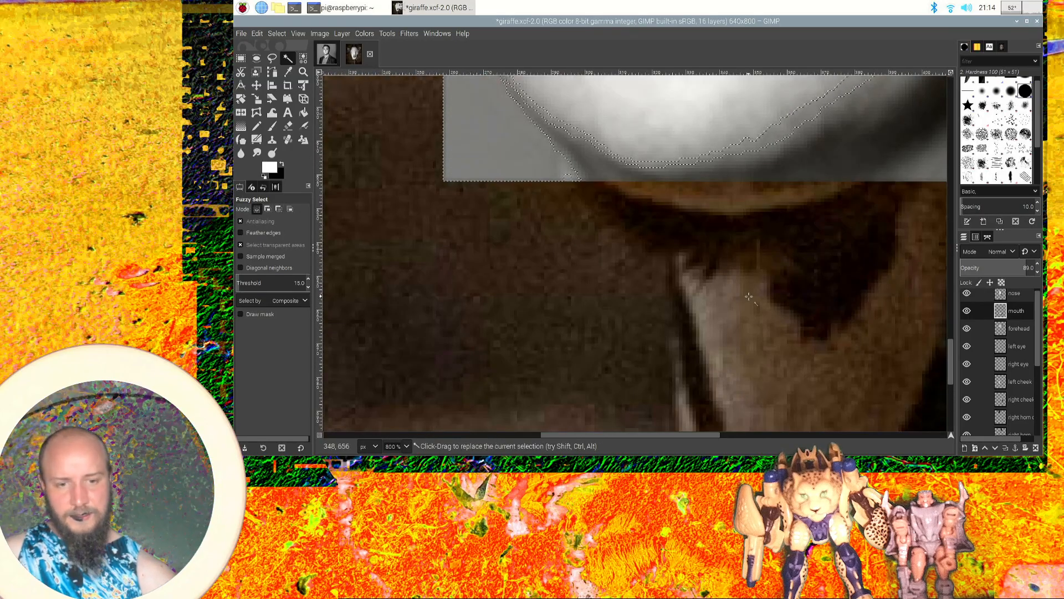
{"action": "left_click_drag", "start_coordinate": [953, 365], "coordinate": [951, 344]}
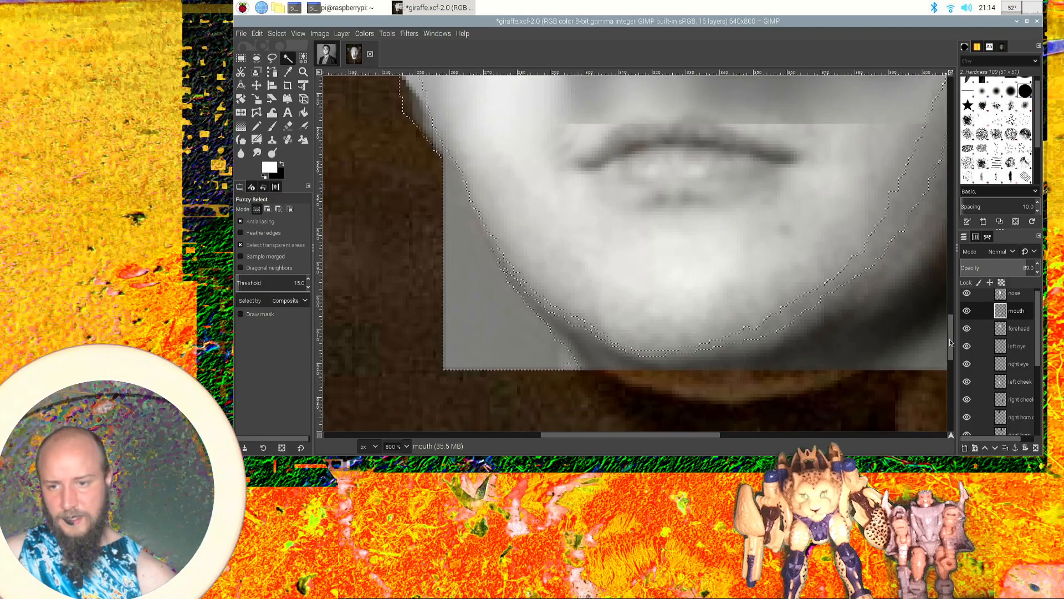
Outline the gray patch at the chin's lower left with Free Select, following the jawline and closing outside the layer's content.
{"action": "left_click", "coordinate": [272, 57]}
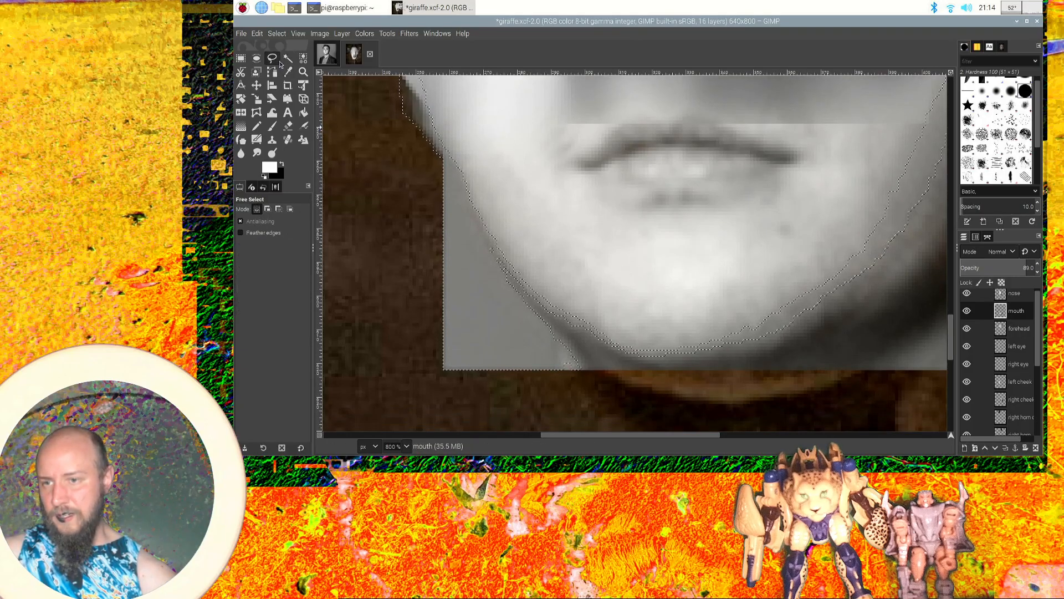
{"action": "left_click", "coordinate": [445, 151]}
{"action": "left_click", "coordinate": [461, 176]}
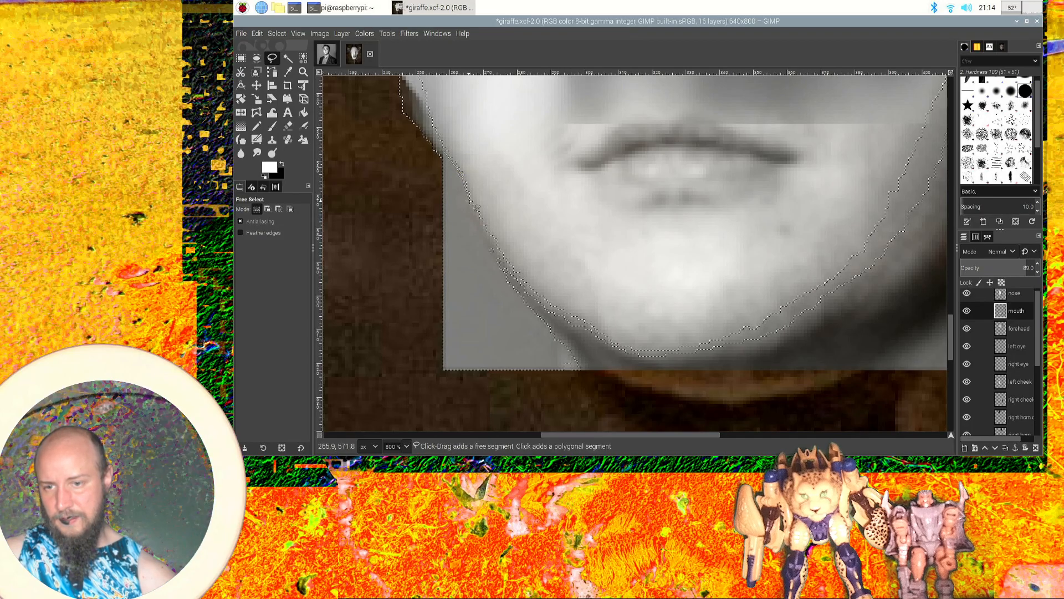
{"action": "left_click", "coordinate": [474, 209]}
{"action": "left_click", "coordinate": [510, 273]}
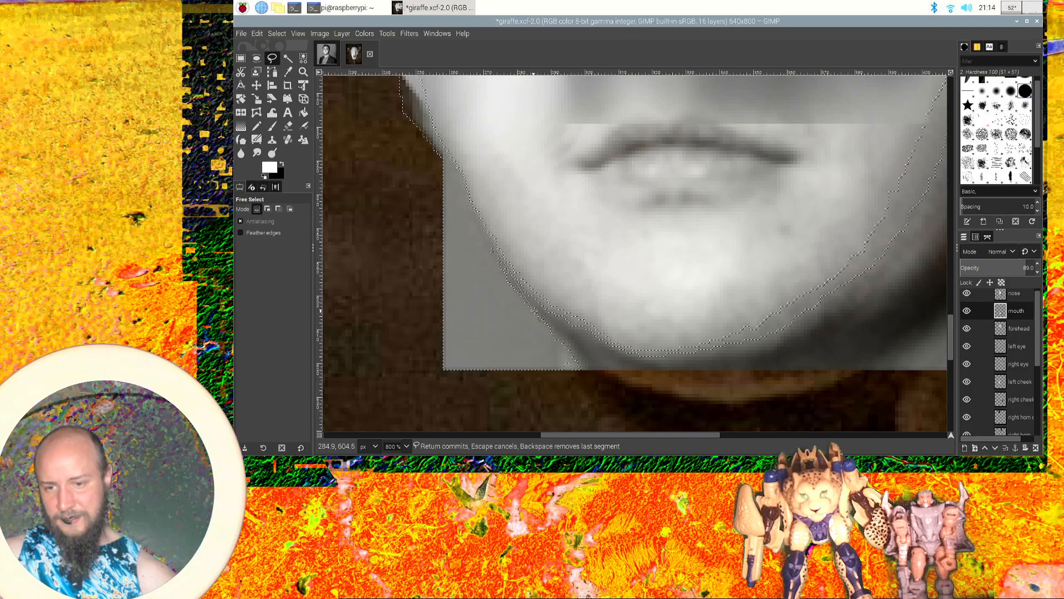
{"action": "left_click", "coordinate": [535, 309]}
{"action": "left_click", "coordinate": [567, 338]}
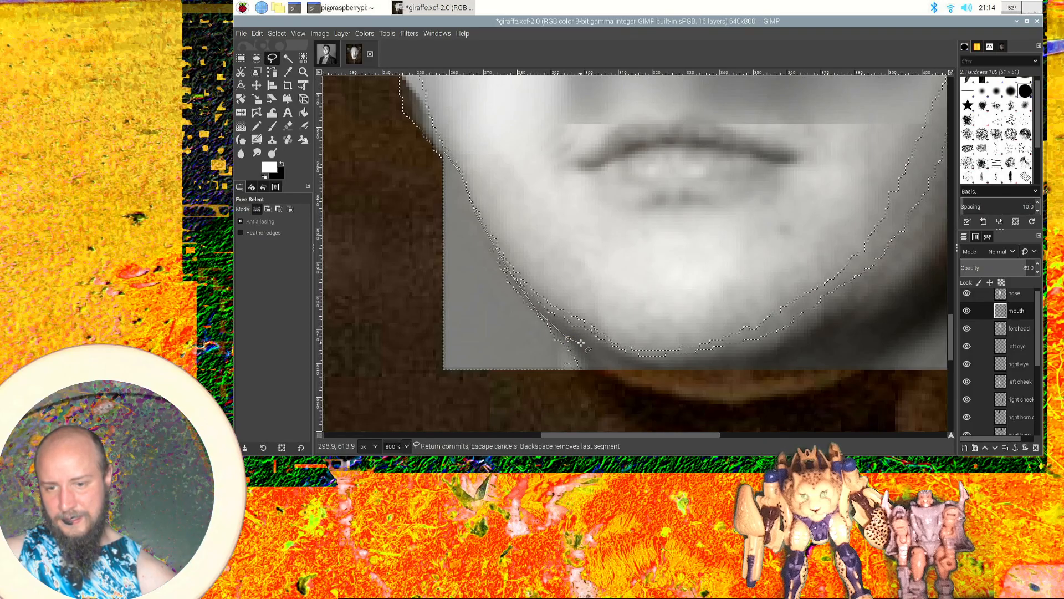
{"action": "left_click", "coordinate": [600, 351]}
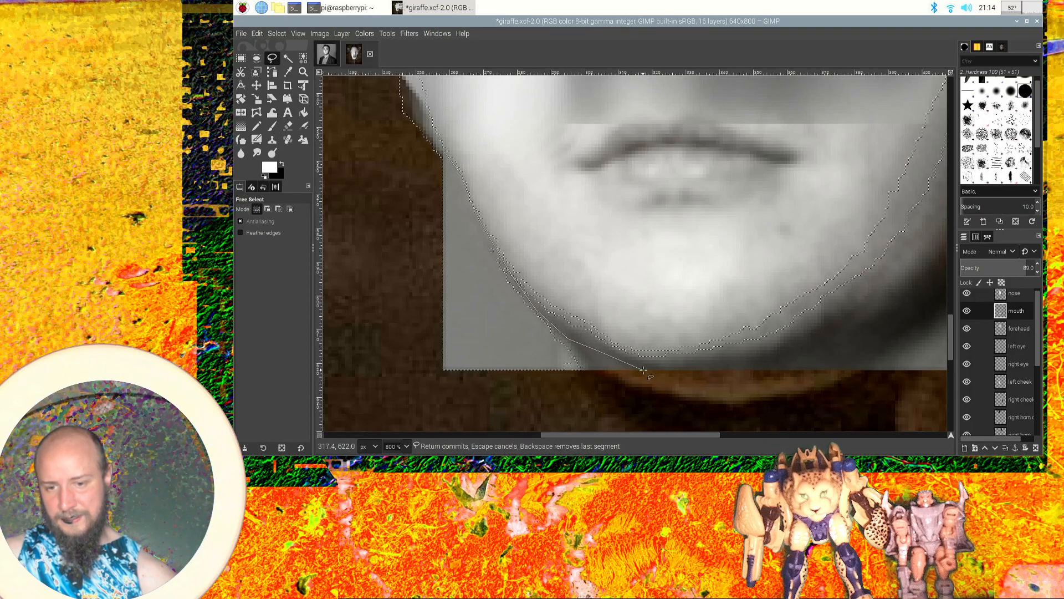
{"action": "left_click", "coordinate": [611, 392]}
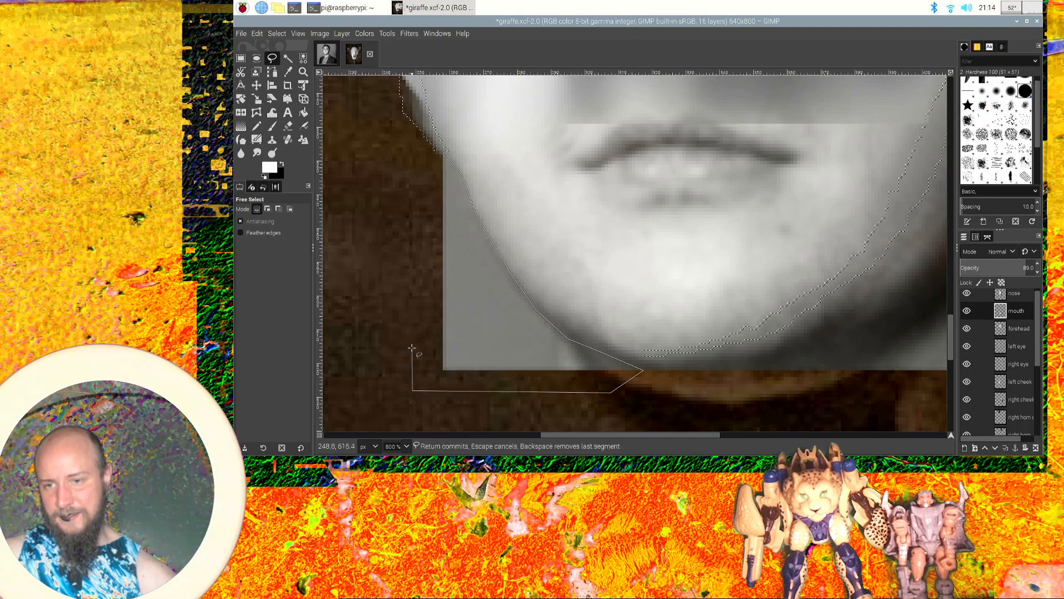
{"action": "left_click", "coordinate": [410, 174]}
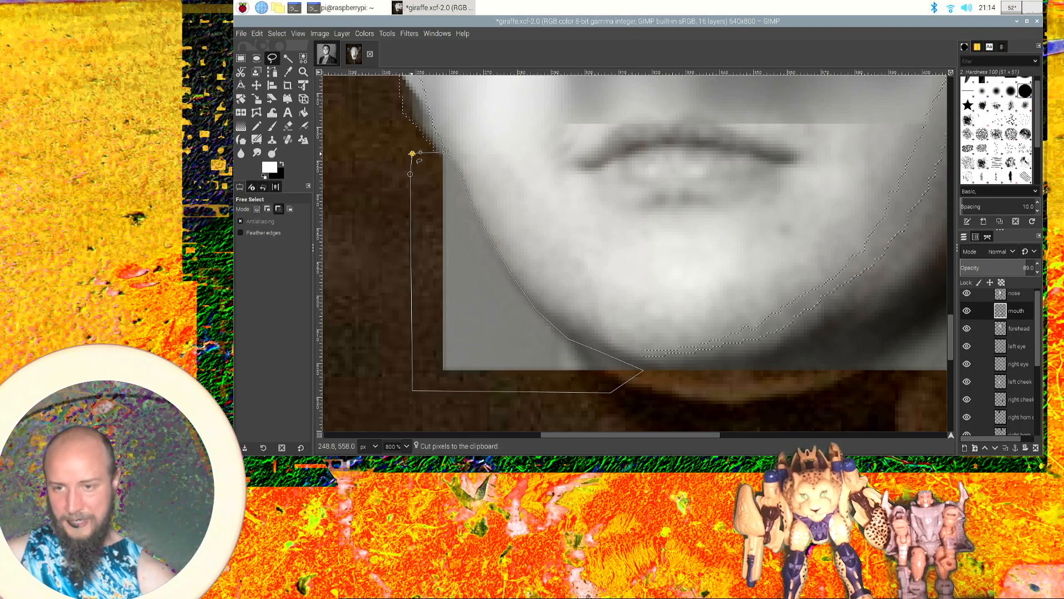
Clear the earlier fuzzy selection, commit the free-select outline, and cut the gray patch from the mouth layer.
{"action": "key", "text": "ctrl+x"}
{"action": "key", "text": "ctrl+z"}
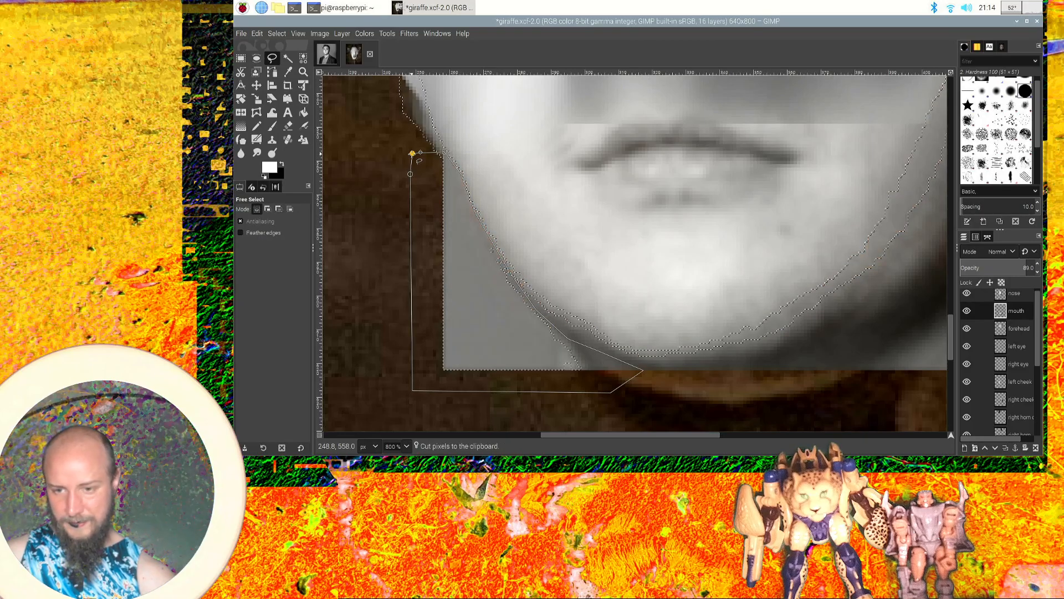
{"action": "left_click", "coordinate": [279, 34]}
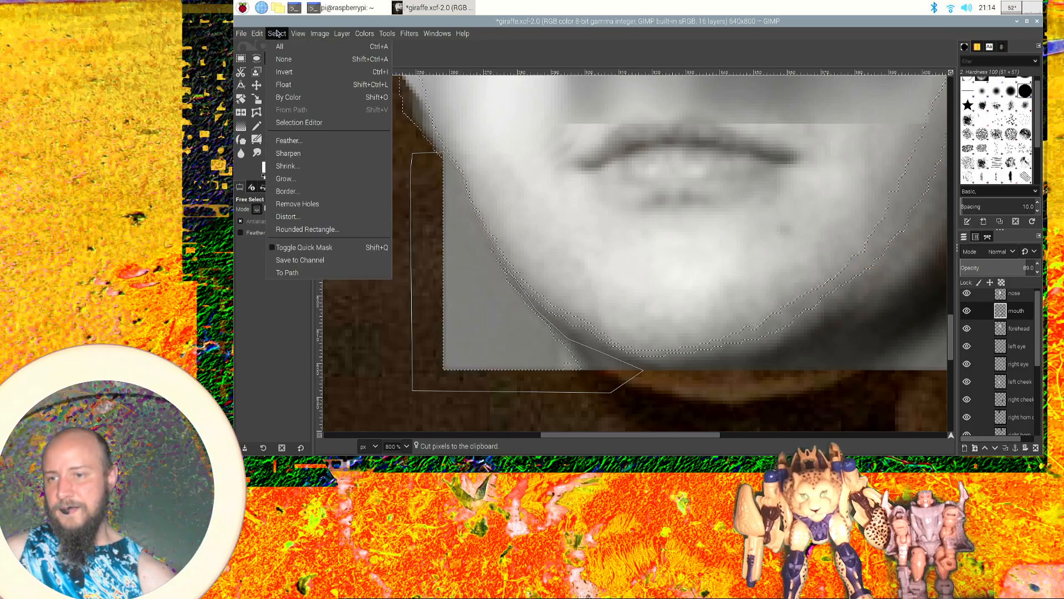
{"action": "left_click", "coordinate": [302, 58]}
{"action": "key", "text": "Return"}
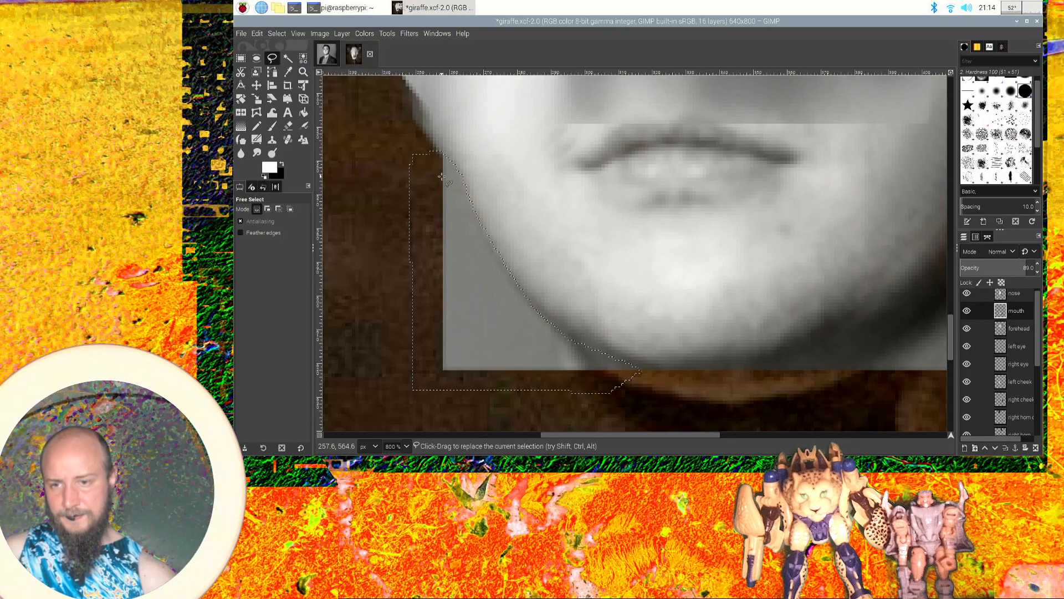
{"action": "key", "text": "ctrl+x"}
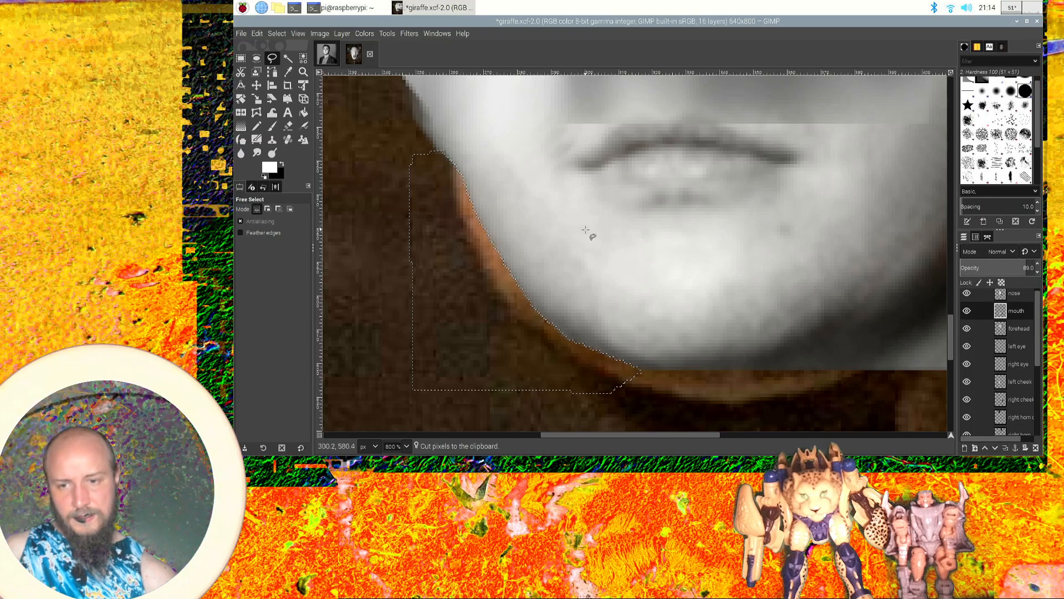
{"action": "scroll", "coordinate": [619, 263], "scroll_direction": "down", "scroll_amount": 5}
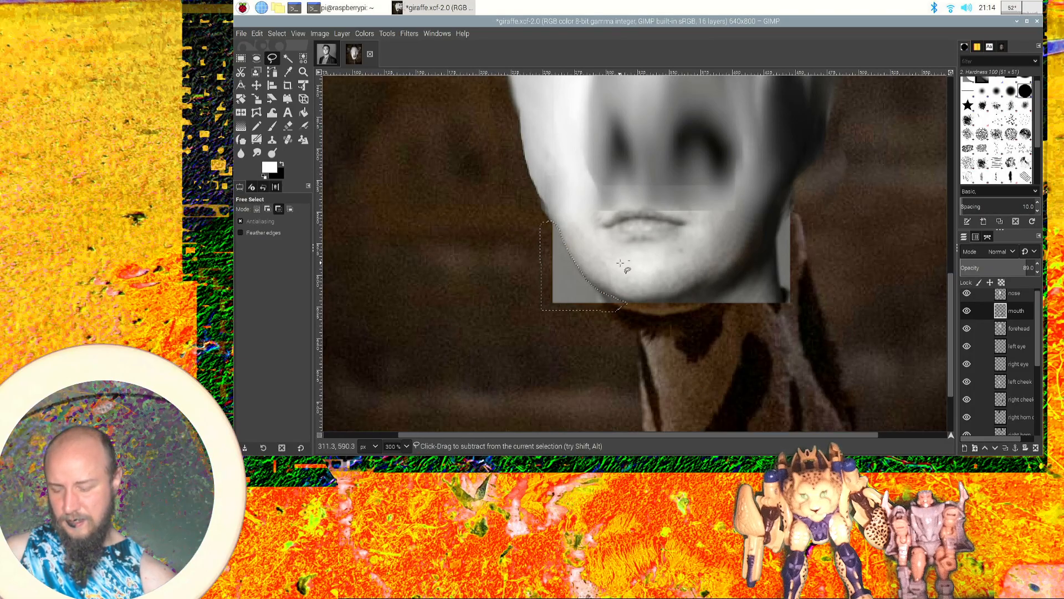
Cut the gray patch from the mouth layer and clone dark background over the exposed giraffe jaw on the giraffe.jpg copy layer.
{"action": "key", "text": "ctrl+x"}
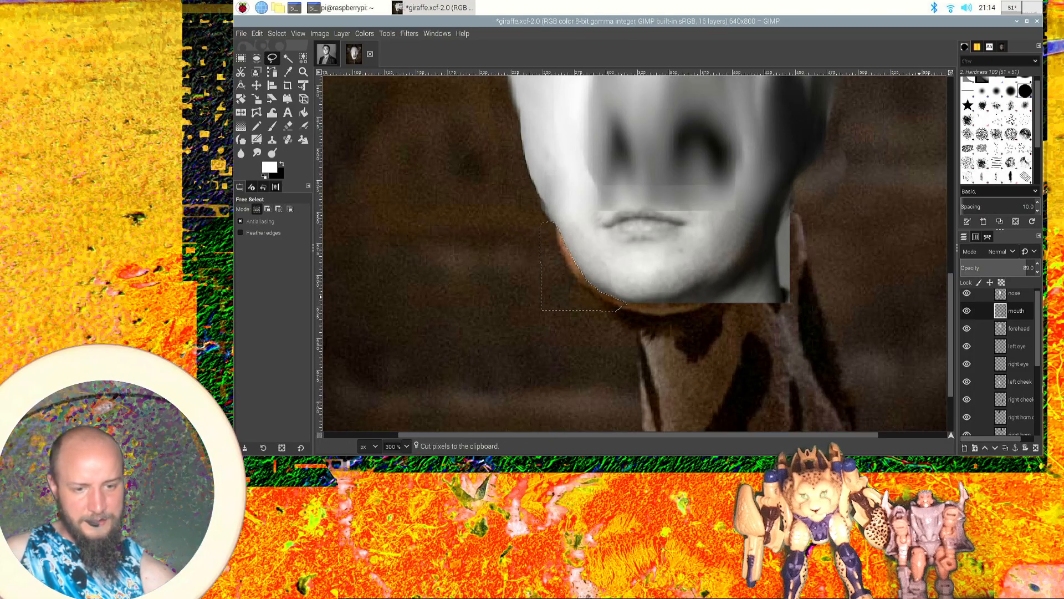
{"action": "scroll", "coordinate": [1023, 377], "scroll_direction": "down", "scroll_amount": 5}
{"action": "left_click", "coordinate": [1023, 404]}
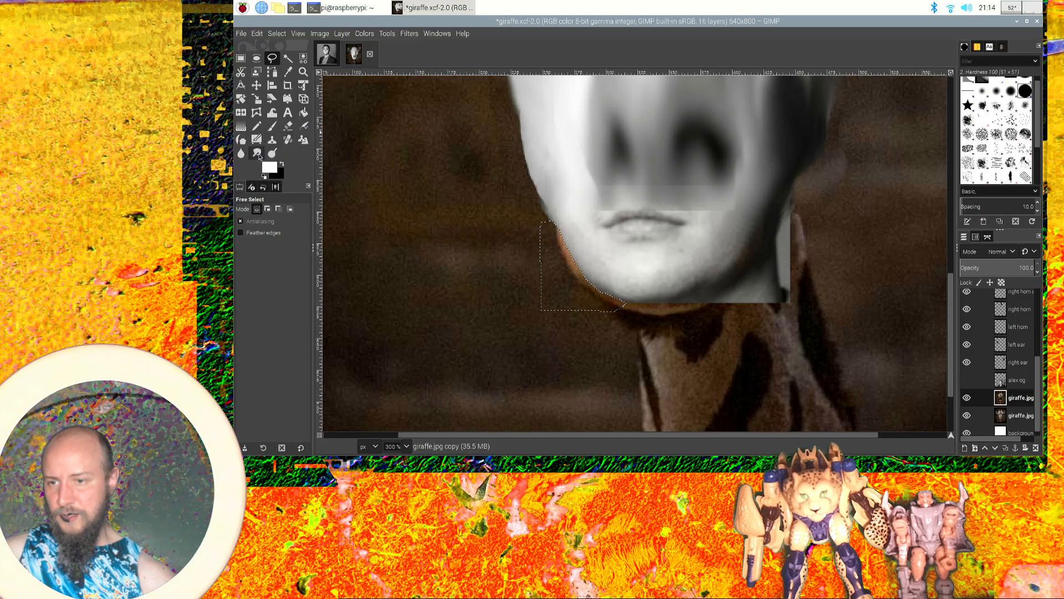
{"action": "left_click", "coordinate": [275, 143]}
{"action": "left_click", "coordinate": [447, 319], "text": "ctrl"}
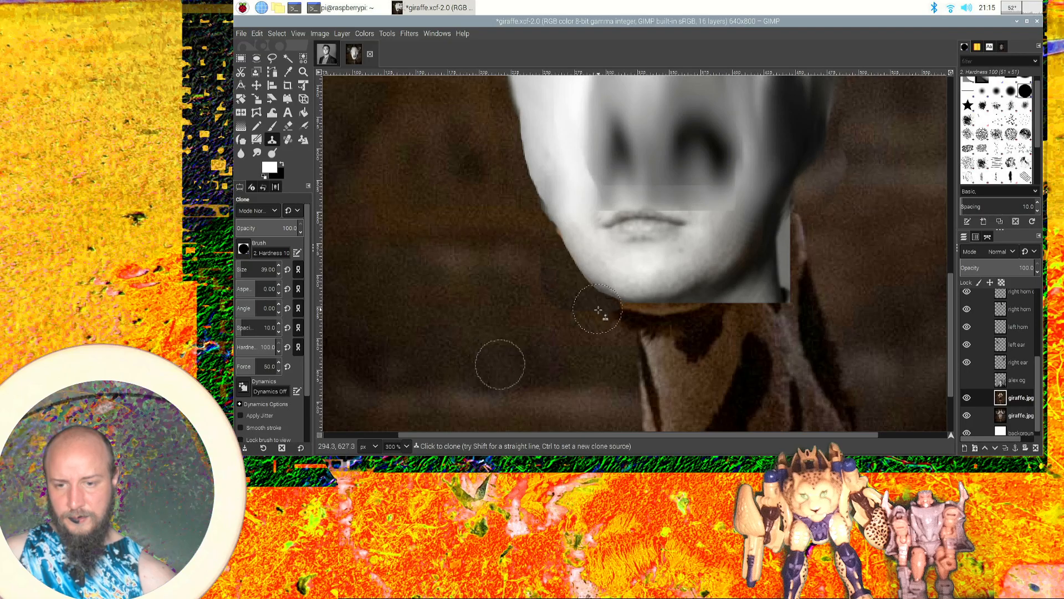
{"action": "left_click_drag", "start_coordinate": [600, 306], "coordinate": [600, 303]}
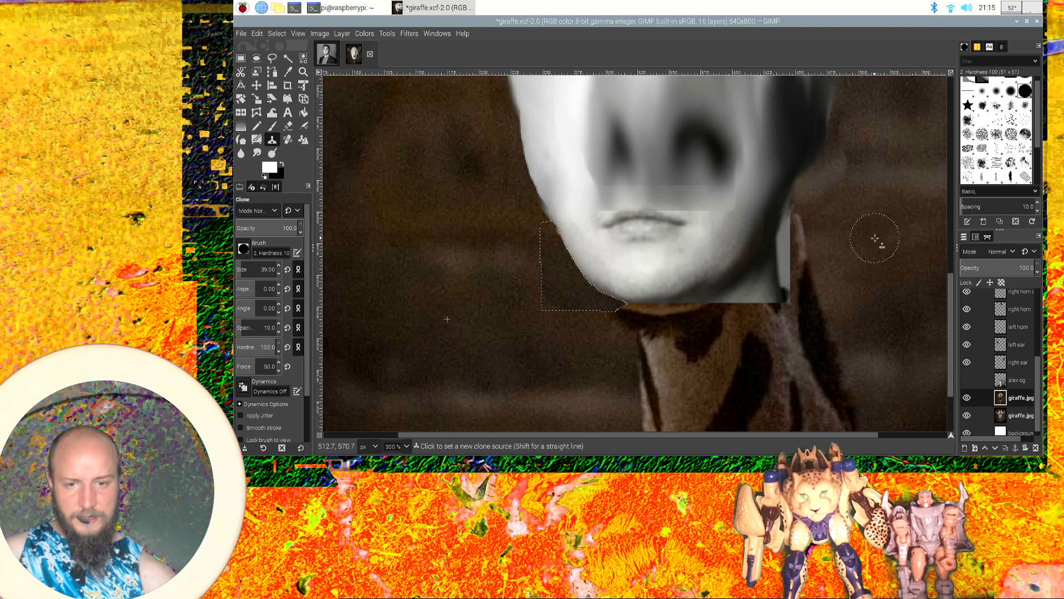
Outline the gray patch at the chin's lower right with Free Select, following the jawline and closing outside the layer's content.
{"action": "key", "text": "f"}
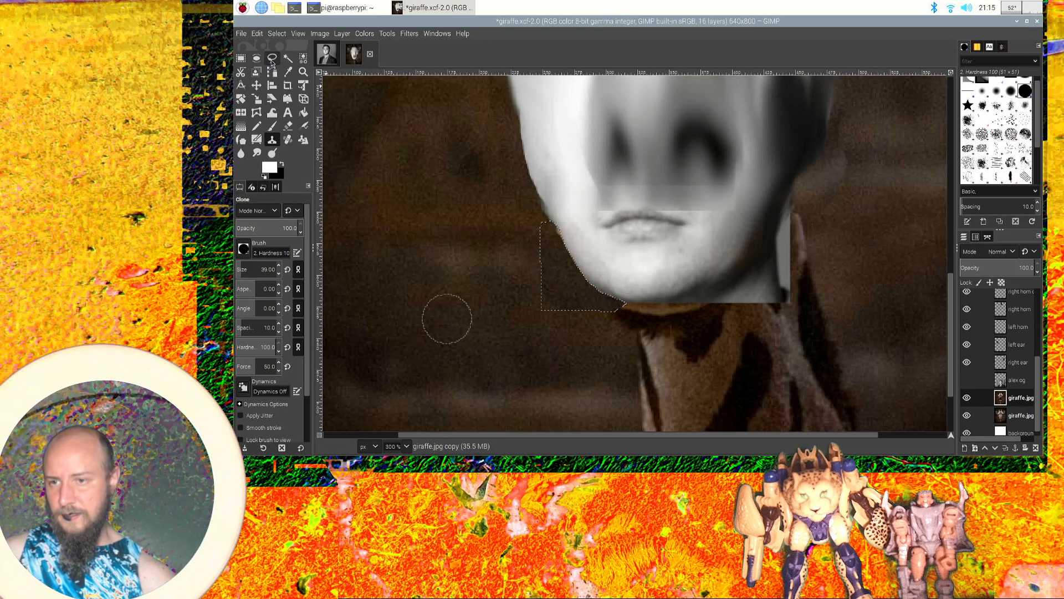
{"action": "left_click", "coordinate": [710, 305]}
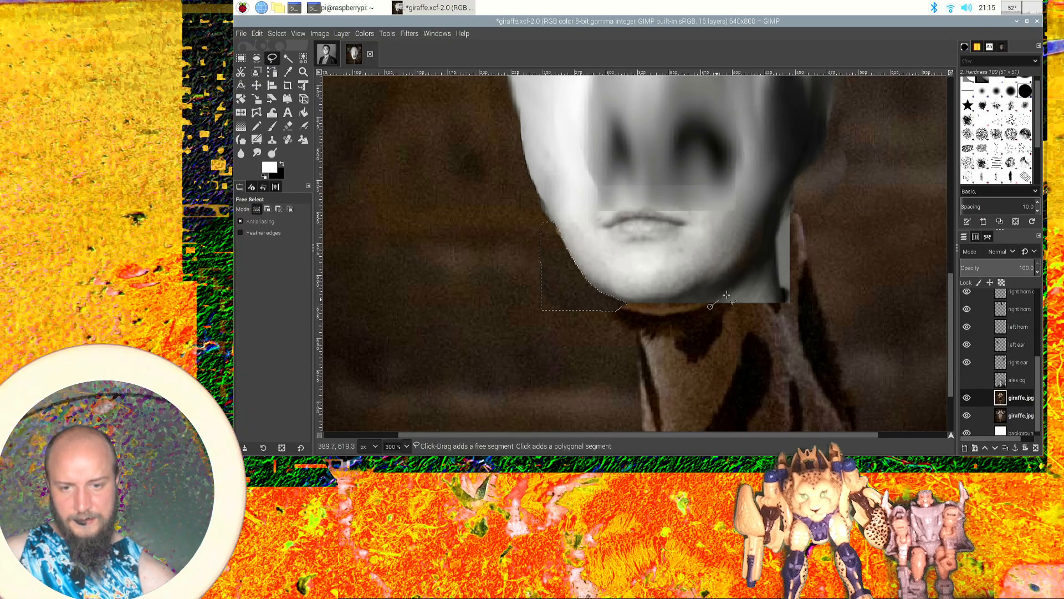
{"action": "left_click", "coordinate": [734, 288]}
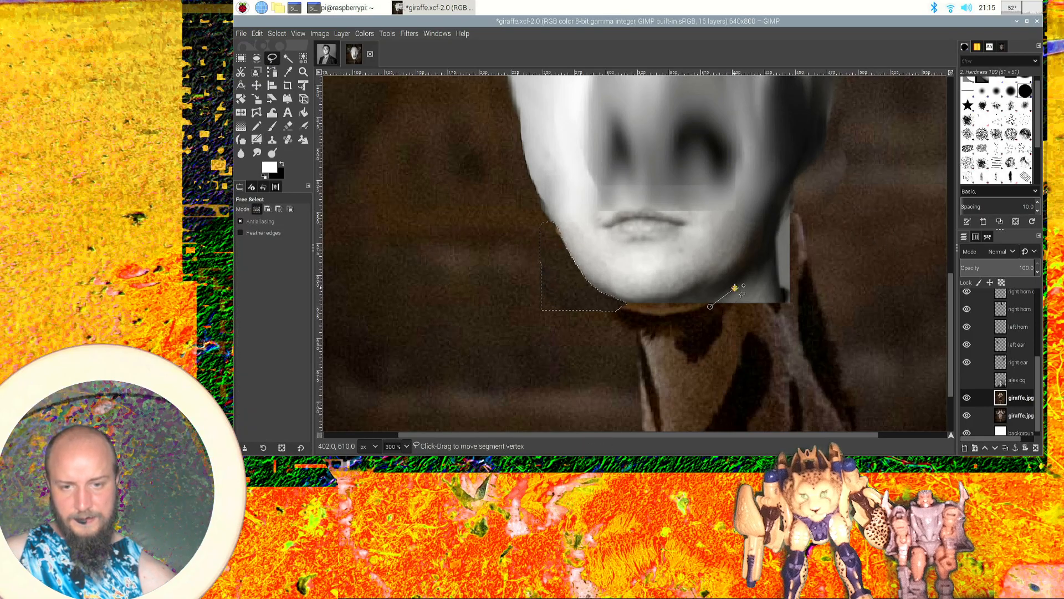
{"action": "left_click", "coordinate": [776, 244]}
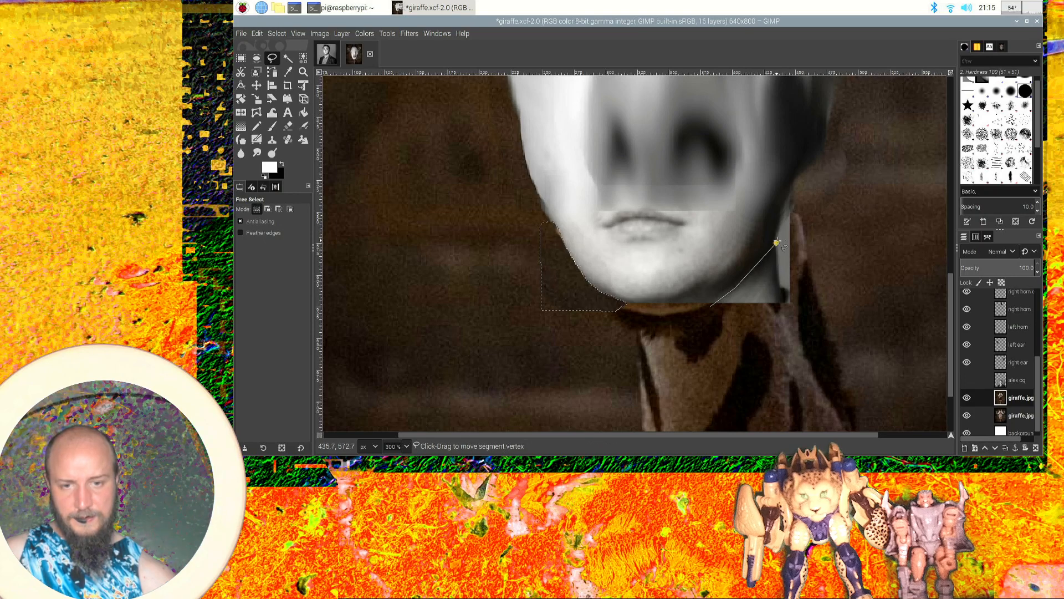
{"action": "left_click", "coordinate": [796, 198]}
{"action": "left_click", "coordinate": [837, 289]}
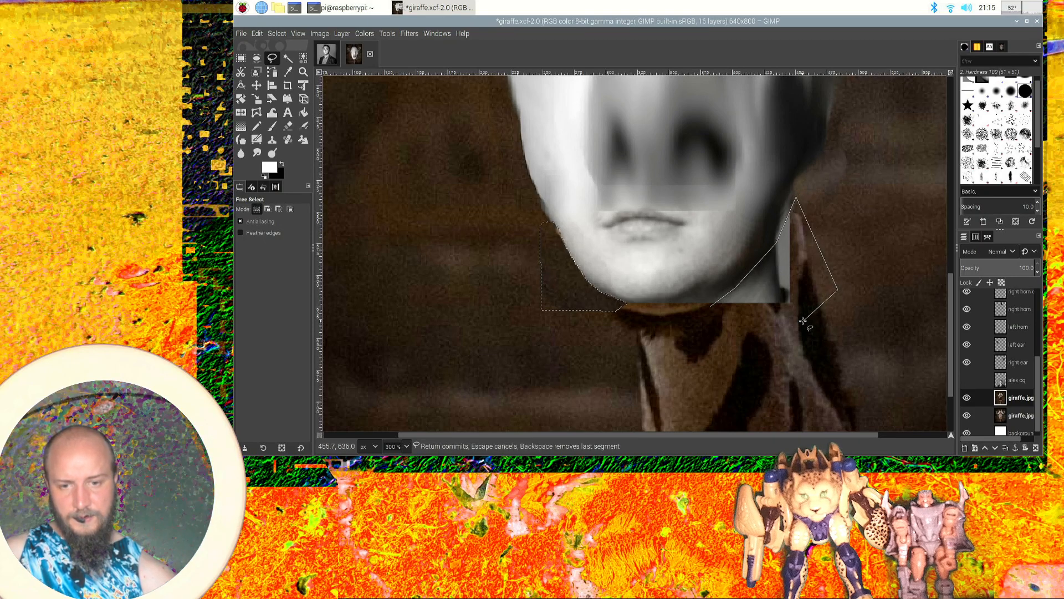
{"action": "left_click", "coordinate": [803, 320]}
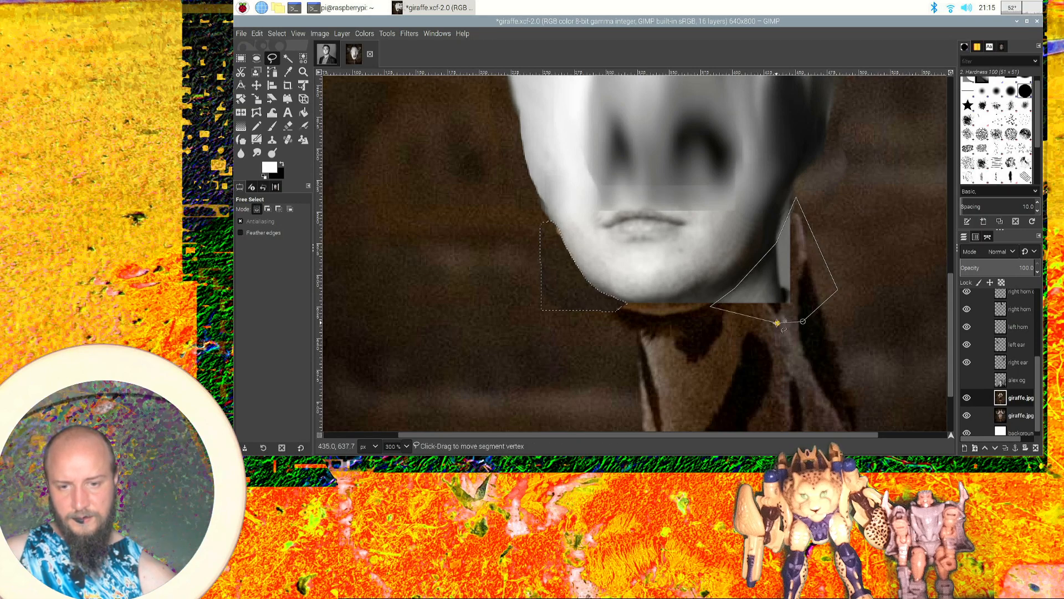
{"action": "key", "text": "Return"}
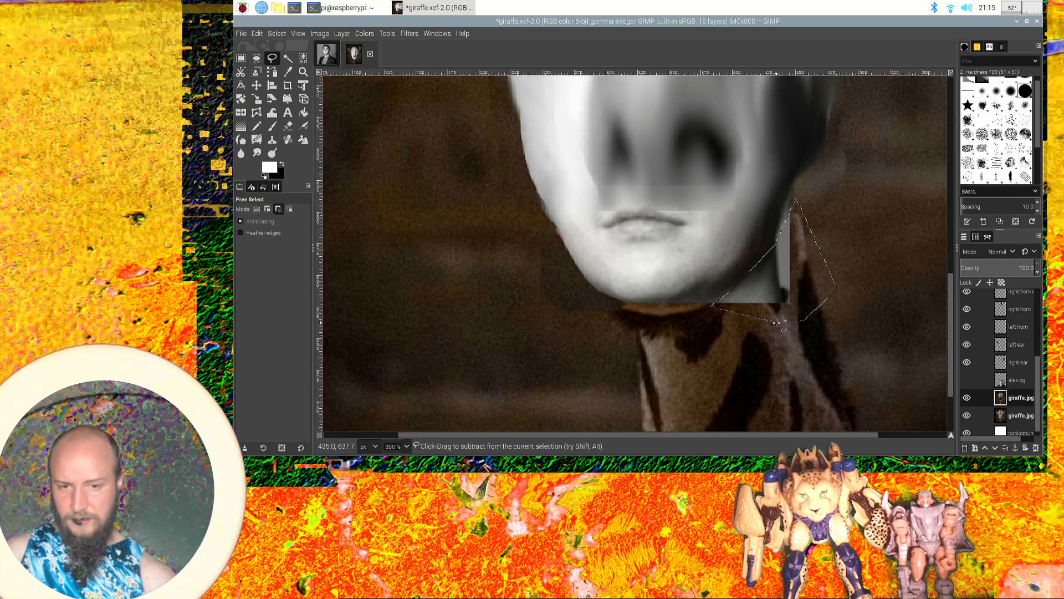
Undo the cut made on the giraffe.jpg copy layer and cut the outlined gray patch from the mouth layer instead.
{"action": "key", "text": "ctrl+x"}
{"action": "key", "text": "ctrl+z"}
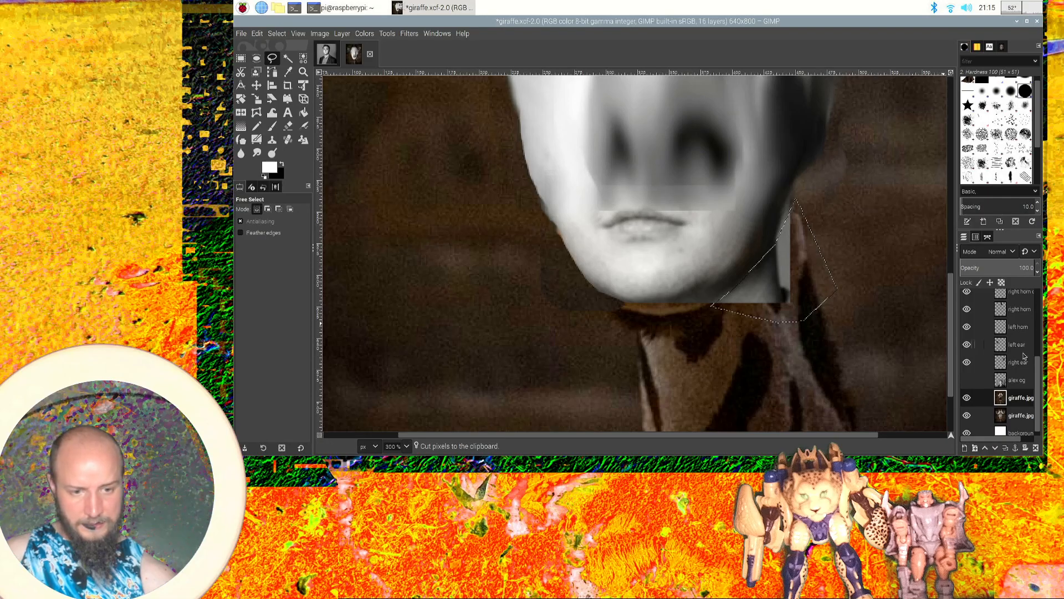
{"action": "left_click_drag", "start_coordinate": [1036, 370], "coordinate": [1034, 293]}
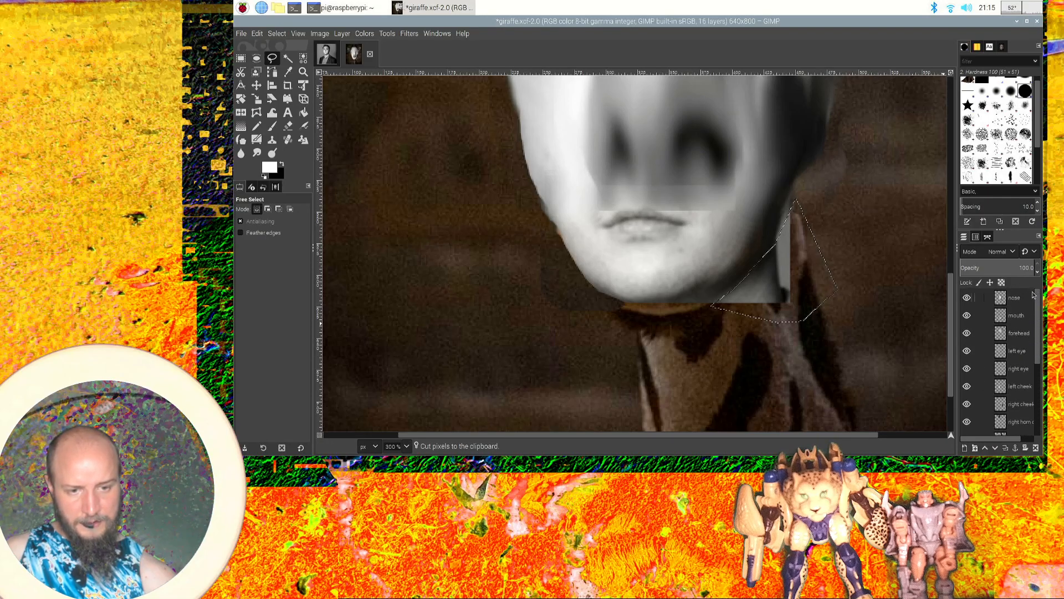
{"action": "left_click", "coordinate": [1028, 320]}
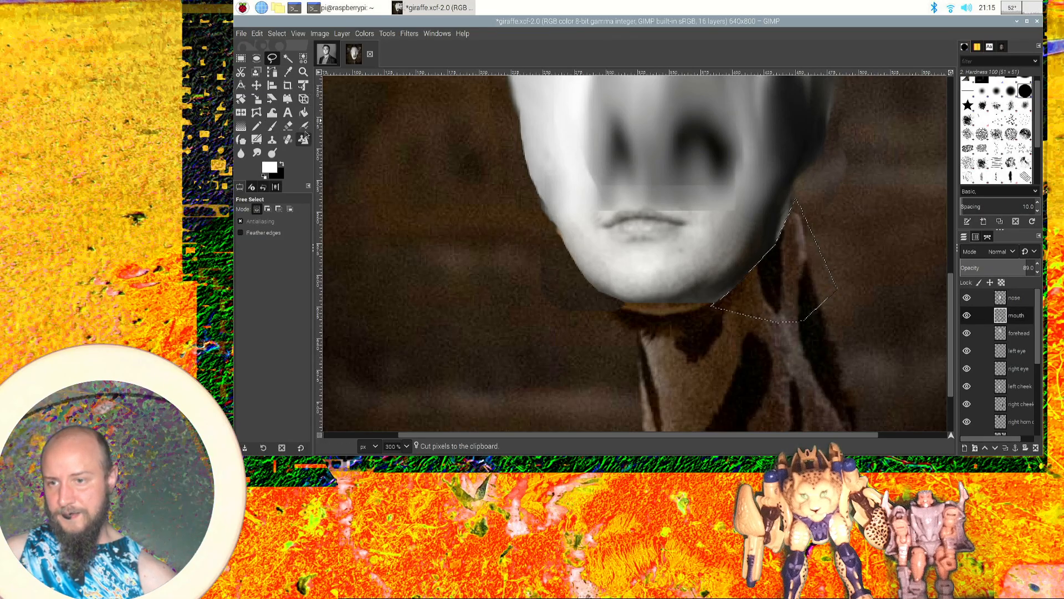
Clear the selection around the trimmed patch and save the changes to giraffe.xcf.
{"action": "left_click", "coordinate": [256, 153]}
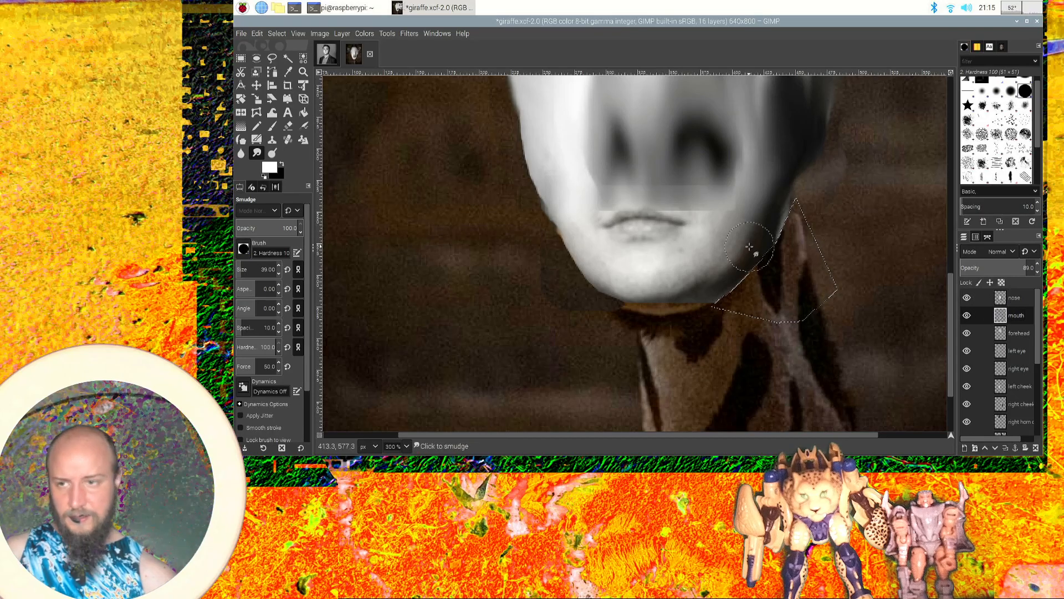
{"action": "left_click", "coordinate": [277, 34]}
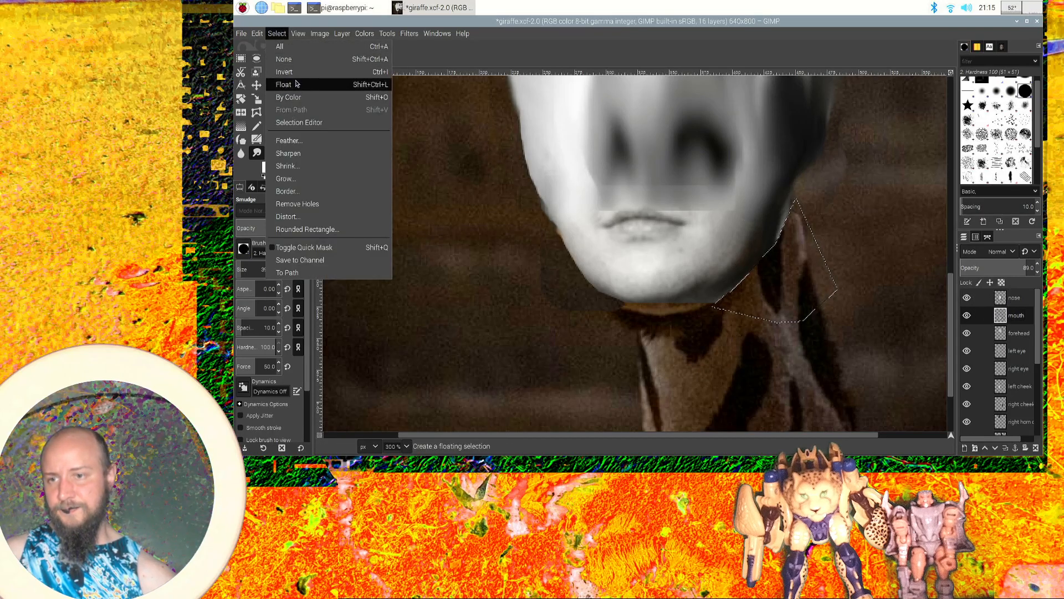
{"action": "left_click", "coordinate": [293, 59]}
{"action": "left_click", "coordinate": [241, 34]}
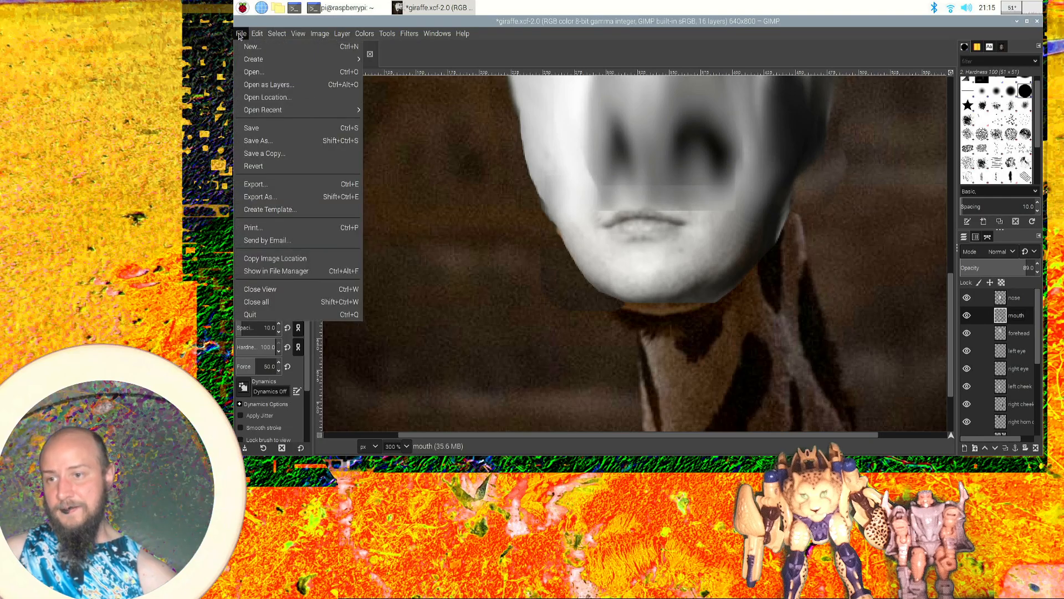
{"action": "left_click", "coordinate": [270, 126]}
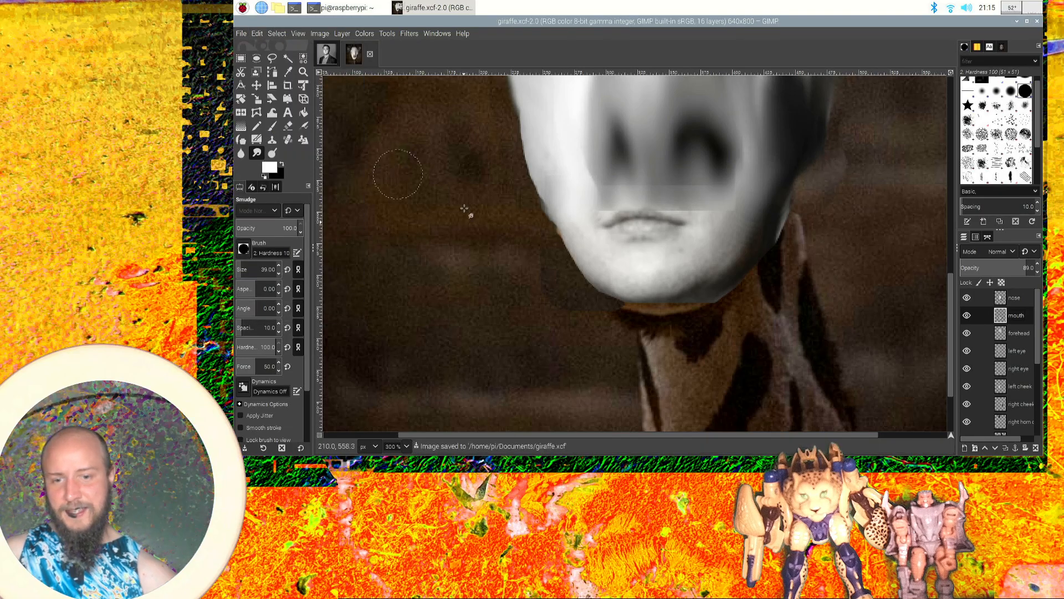
Smudge the mouth layer's chin edge down into the neck, finishing with wispy beard-like strokes using the Pencil Scratch brush.
{"action": "mouse_move", "coordinate": [687, 295]}
{"action": "left_mouse_down"}
{"action": "mouse_move", "coordinate": [650, 292]}
{"action": "mouse_move", "coordinate": [647, 303]}
{"action": "mouse_move", "coordinate": [679, 297]}
{"action": "mouse_move", "coordinate": [610, 285]}
{"action": "mouse_move", "coordinate": [622, 298]}
{"action": "mouse_move", "coordinate": [661, 300]}
{"action": "left_mouse_up"}
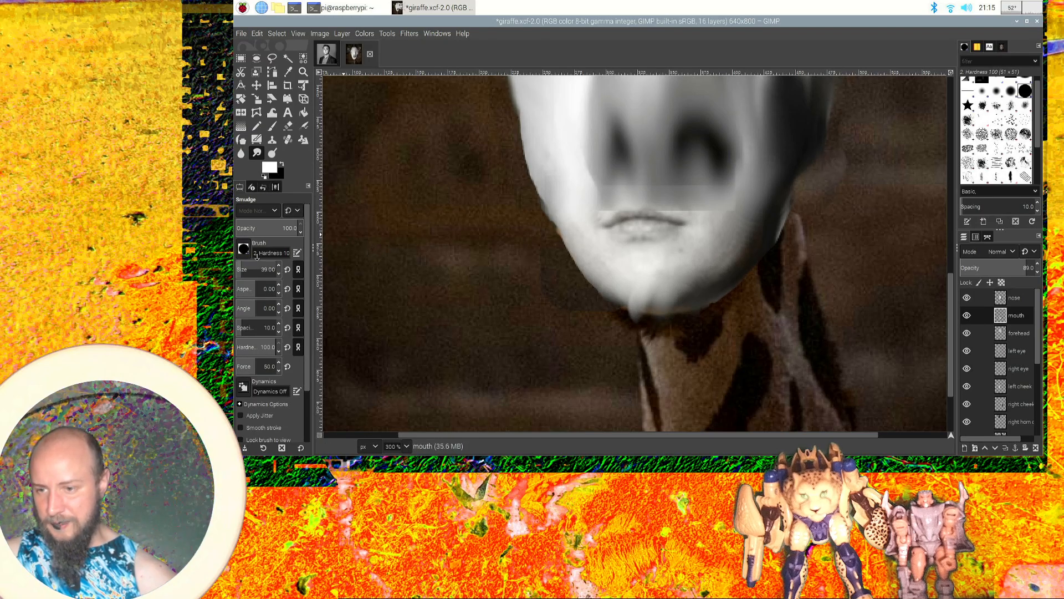
{"action": "left_click", "coordinate": [244, 249]}
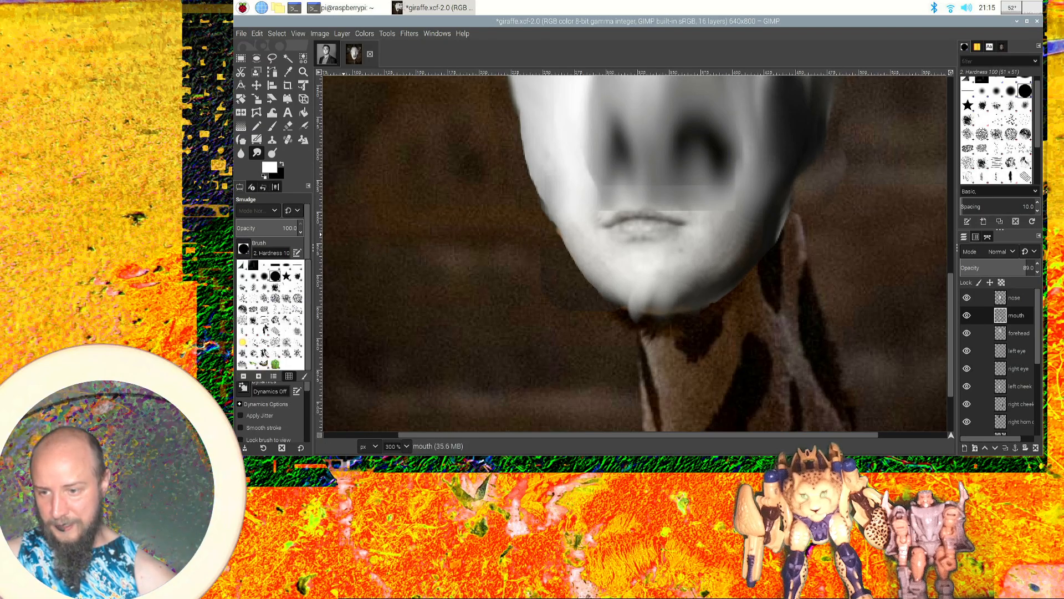
{"action": "left_click", "coordinate": [276, 334]}
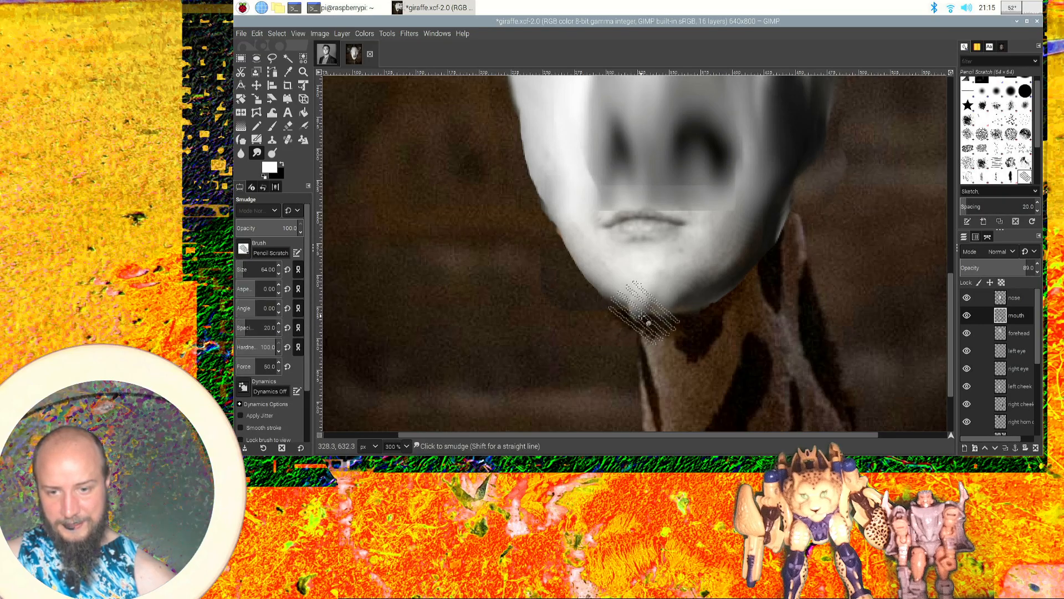
{"action": "mouse_move", "coordinate": [647, 309]}
{"action": "left_mouse_down"}
{"action": "mouse_move", "coordinate": [682, 308]}
{"action": "mouse_move", "coordinate": [701, 361]}
{"action": "mouse_move", "coordinate": [696, 320]}
{"action": "left_mouse_up"}
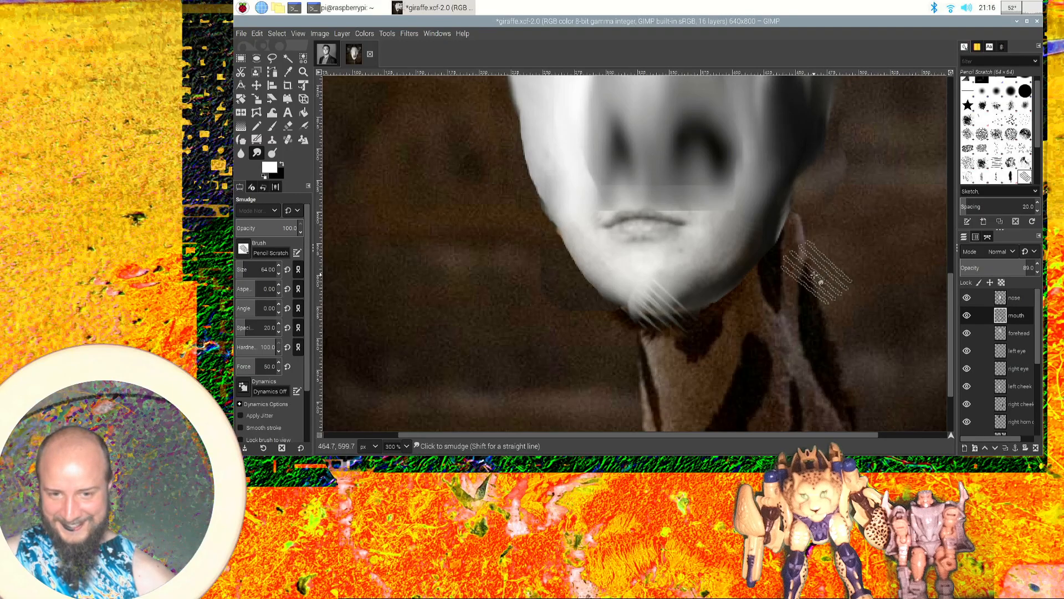
Save the finished giraffe face composite to the existing giraffe.xcf file.
{"action": "scroll", "coordinate": [873, 287], "scroll_direction": "down", "scroll_amount": 4, "text": "ctrl"}
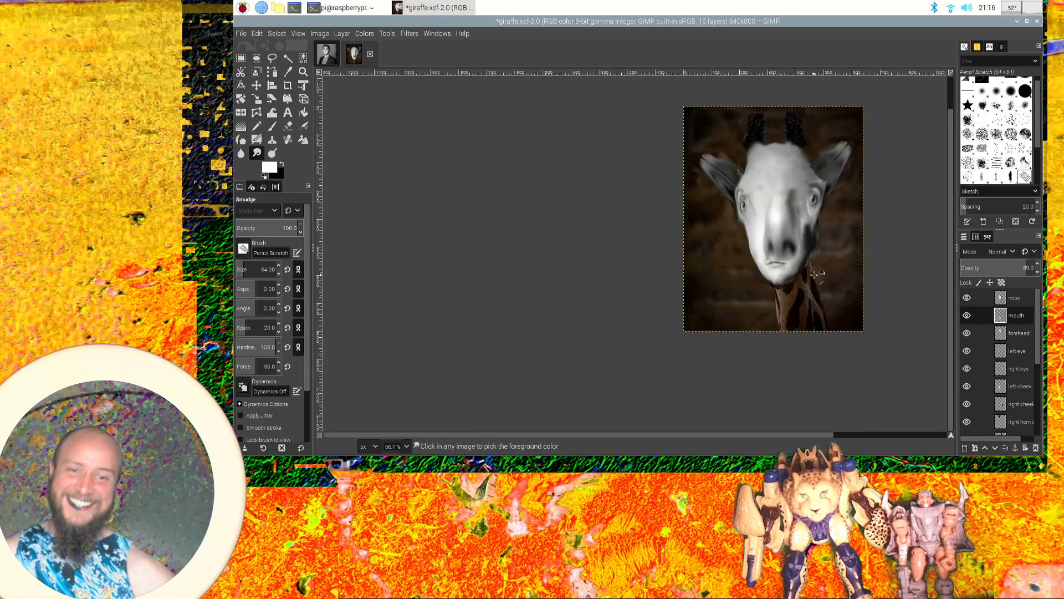
{"action": "left_click_drag", "start_coordinate": [951, 264], "coordinate": [952, 228]}
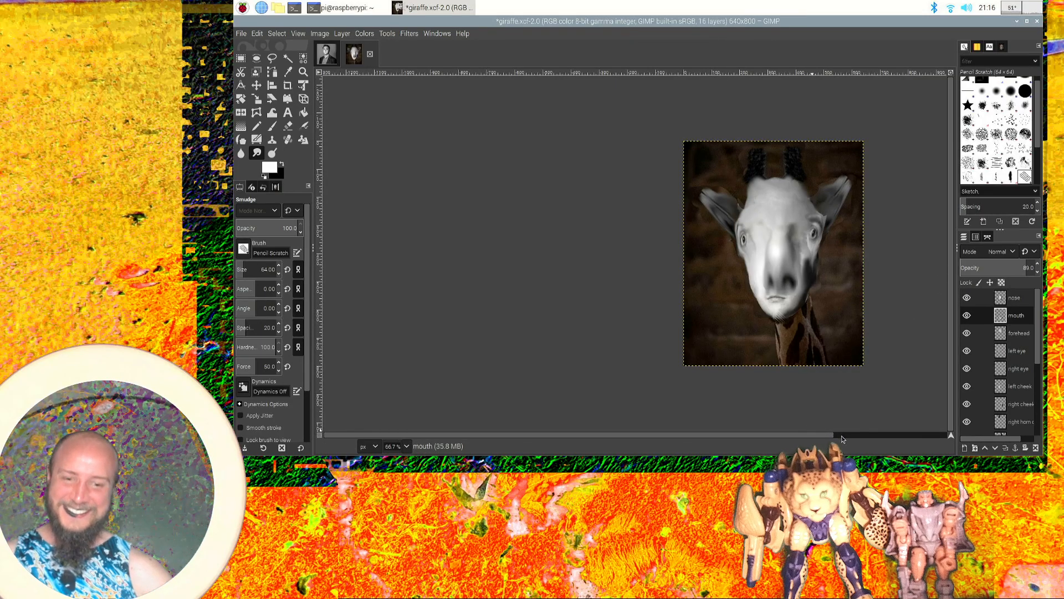
{"action": "scroll", "coordinate": [831, 437], "scroll_direction": "right", "scroll_amount": 5}
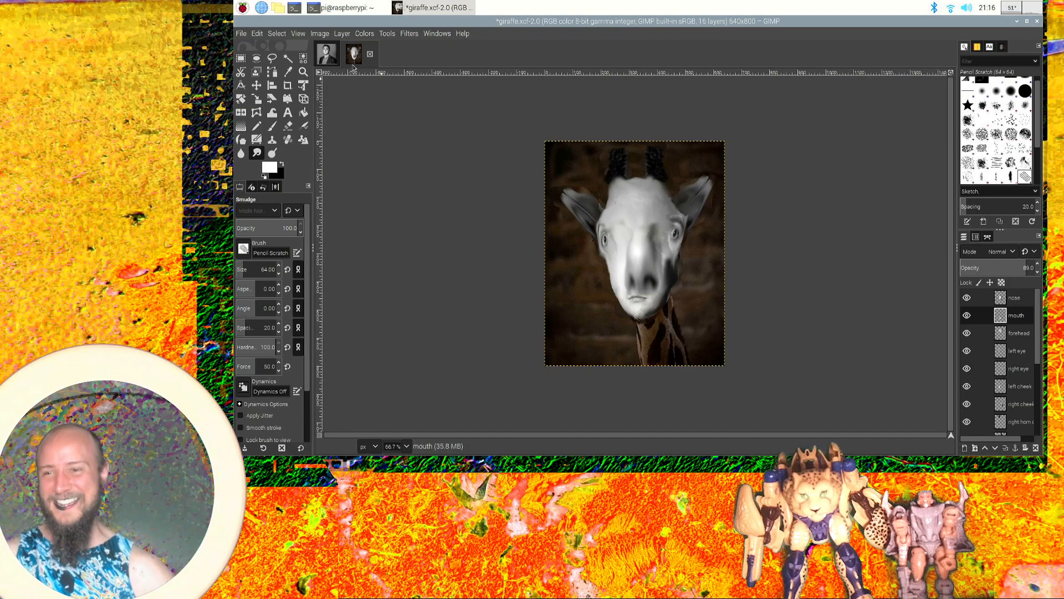
{"action": "left_click", "coordinate": [241, 33]}
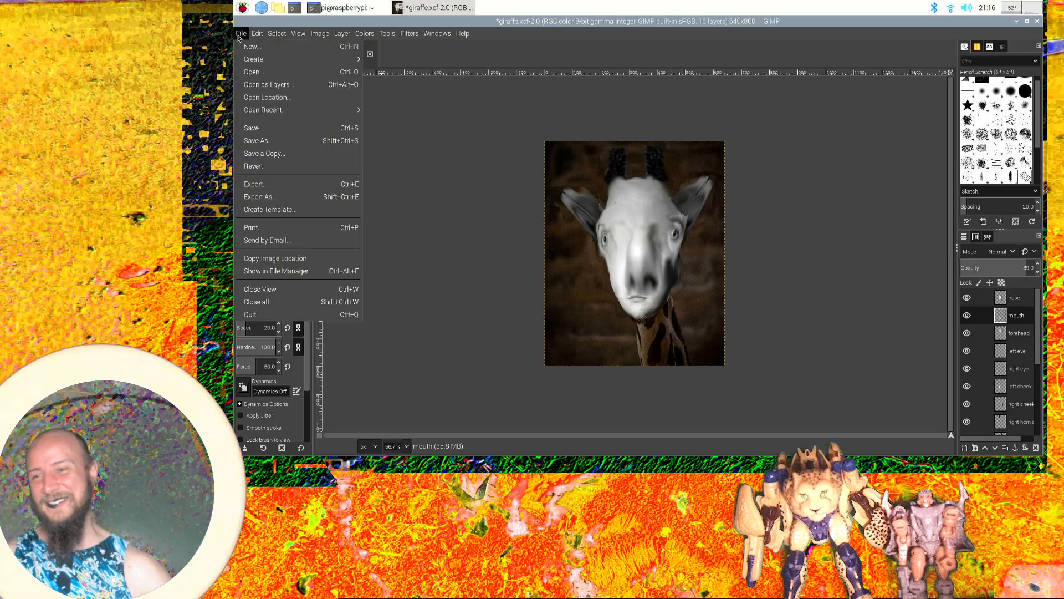
{"action": "left_click", "coordinate": [271, 128]}
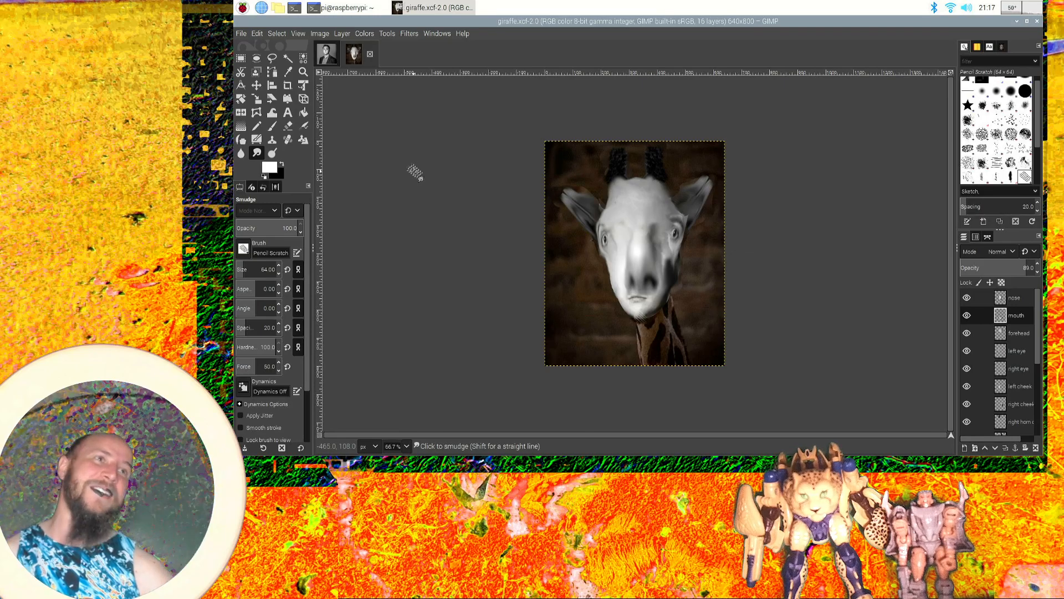
{"action": "left_click", "coordinate": [242, 35]}
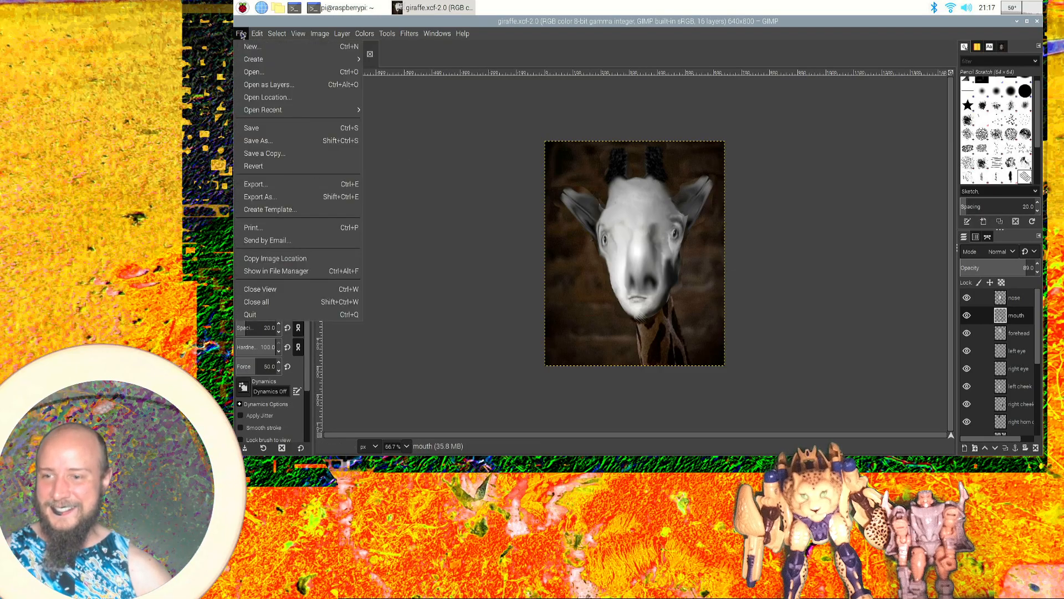
{"action": "left_click", "coordinate": [272, 129]}
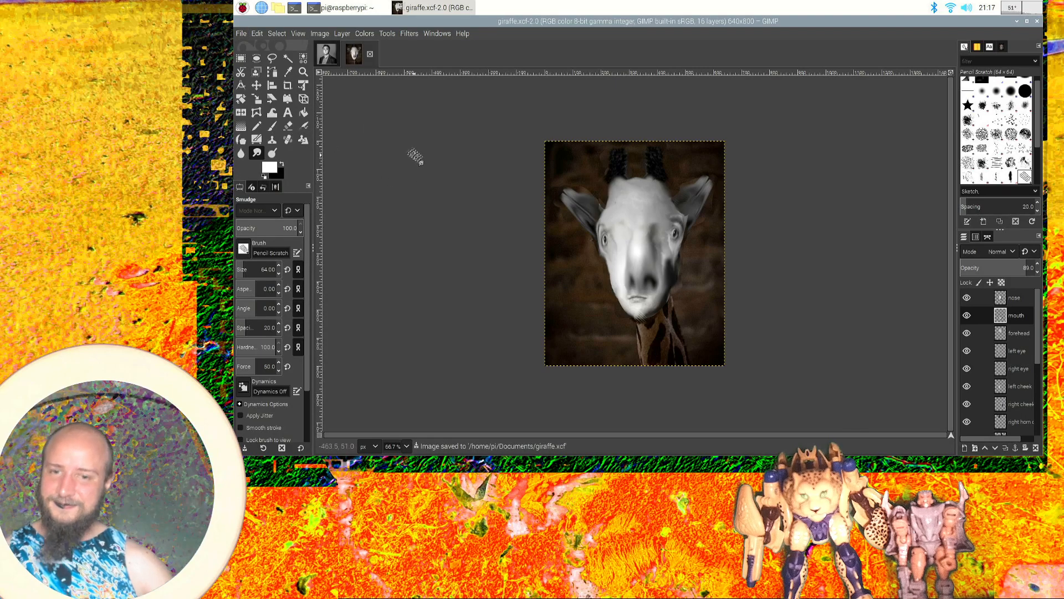